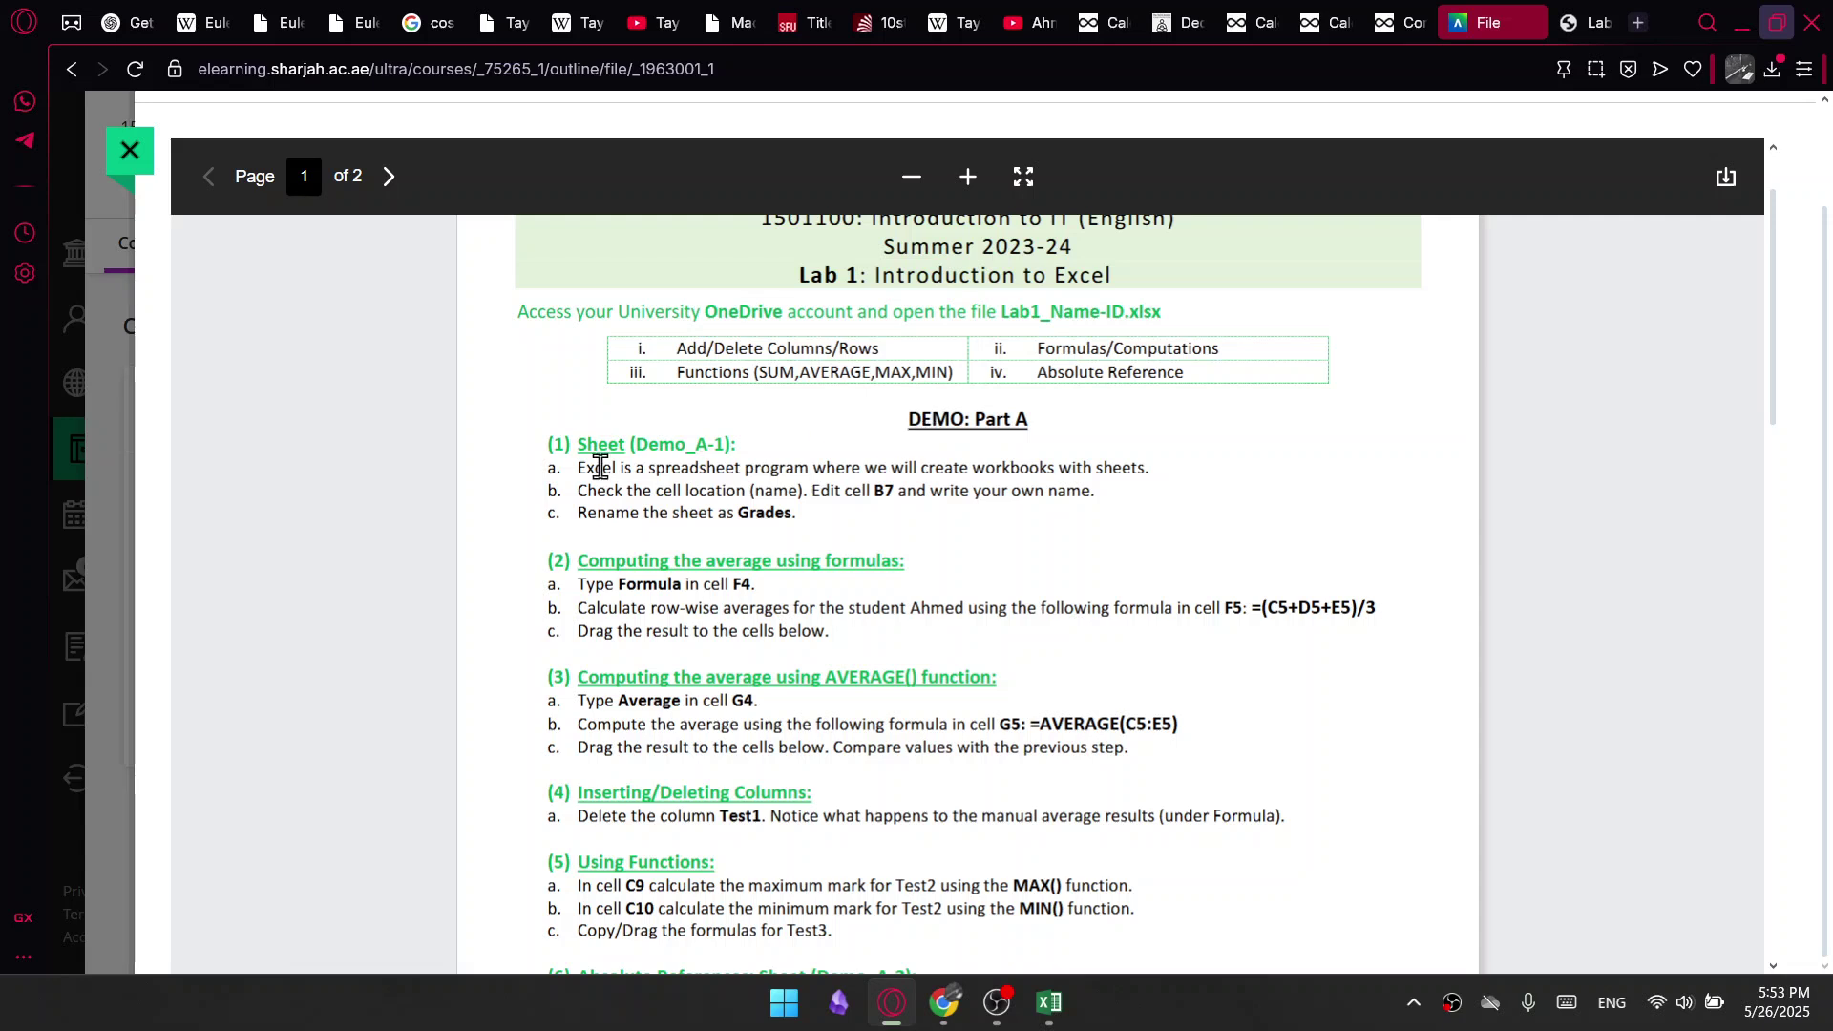
Read the first tasks for sheet Demo_A-1 in the lab instructions, then switch to the Lab1_Name-ID workbook in Excel
drag(1027, 421, 910, 421)
click(910, 421)
click(1050, 1002)
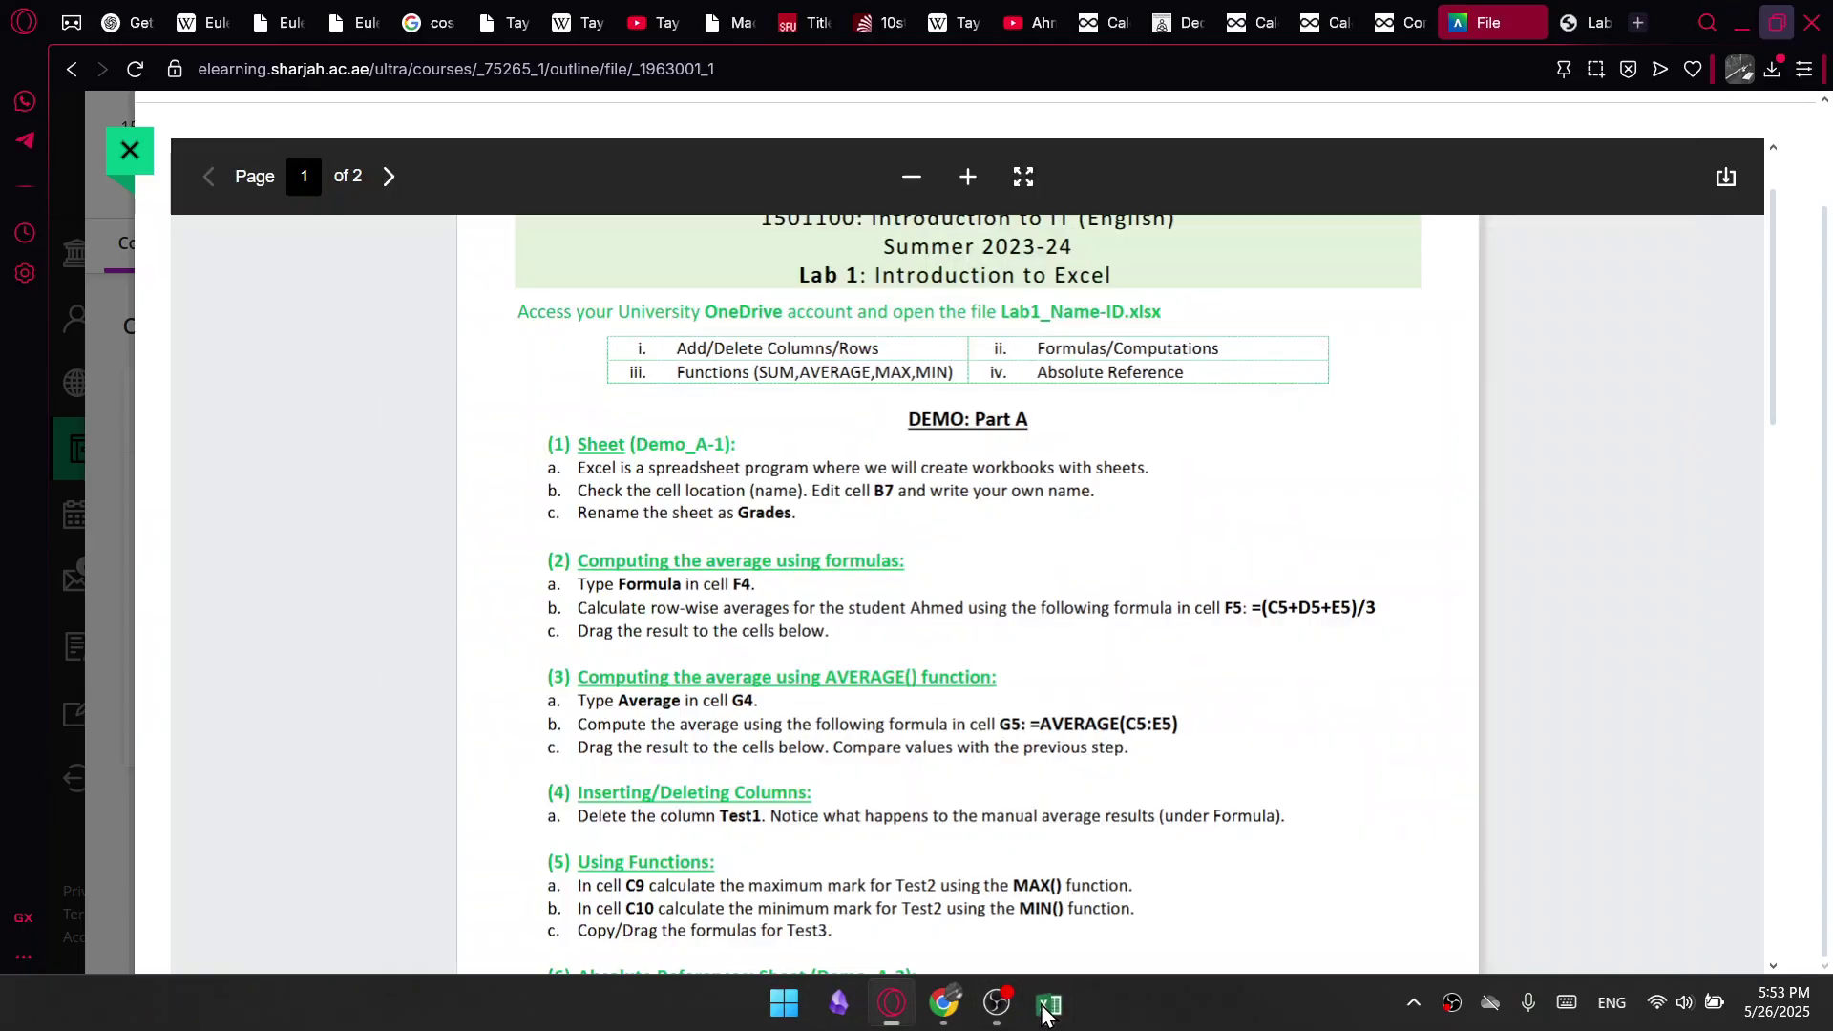
click(1049, 1003)
drag(657, 491, 741, 493)
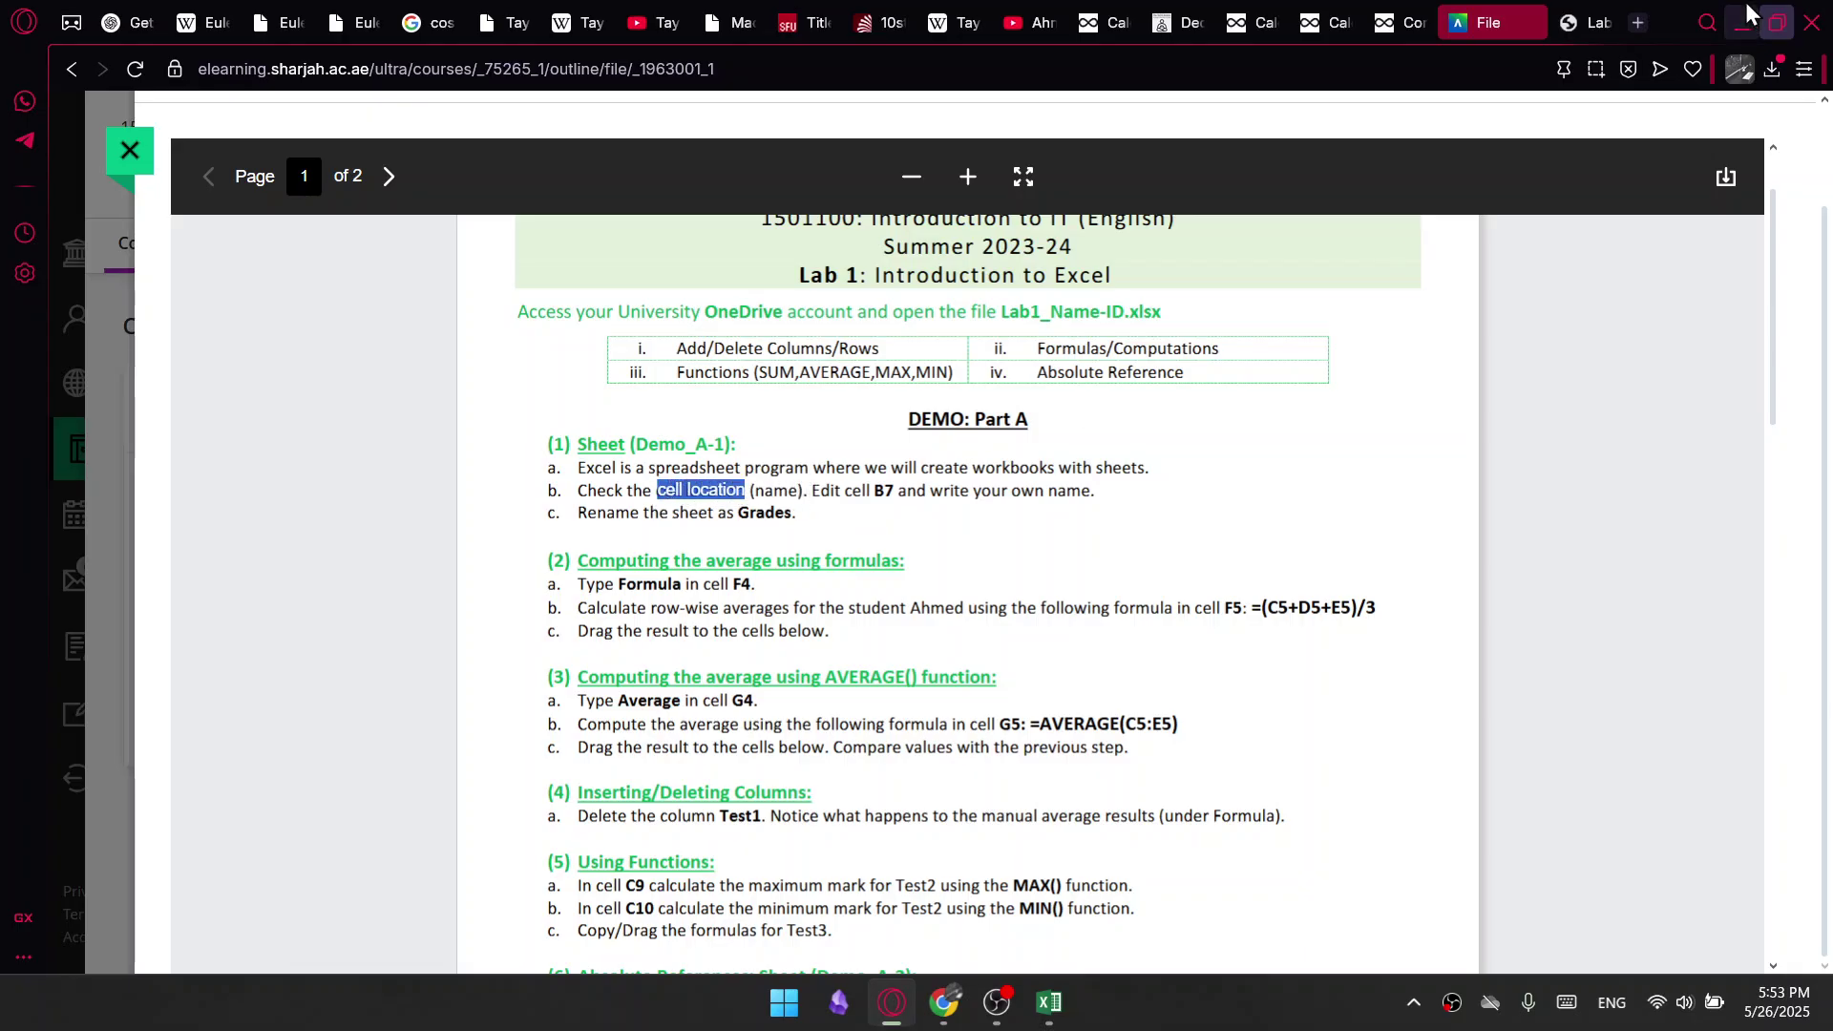
click(1741, 22)
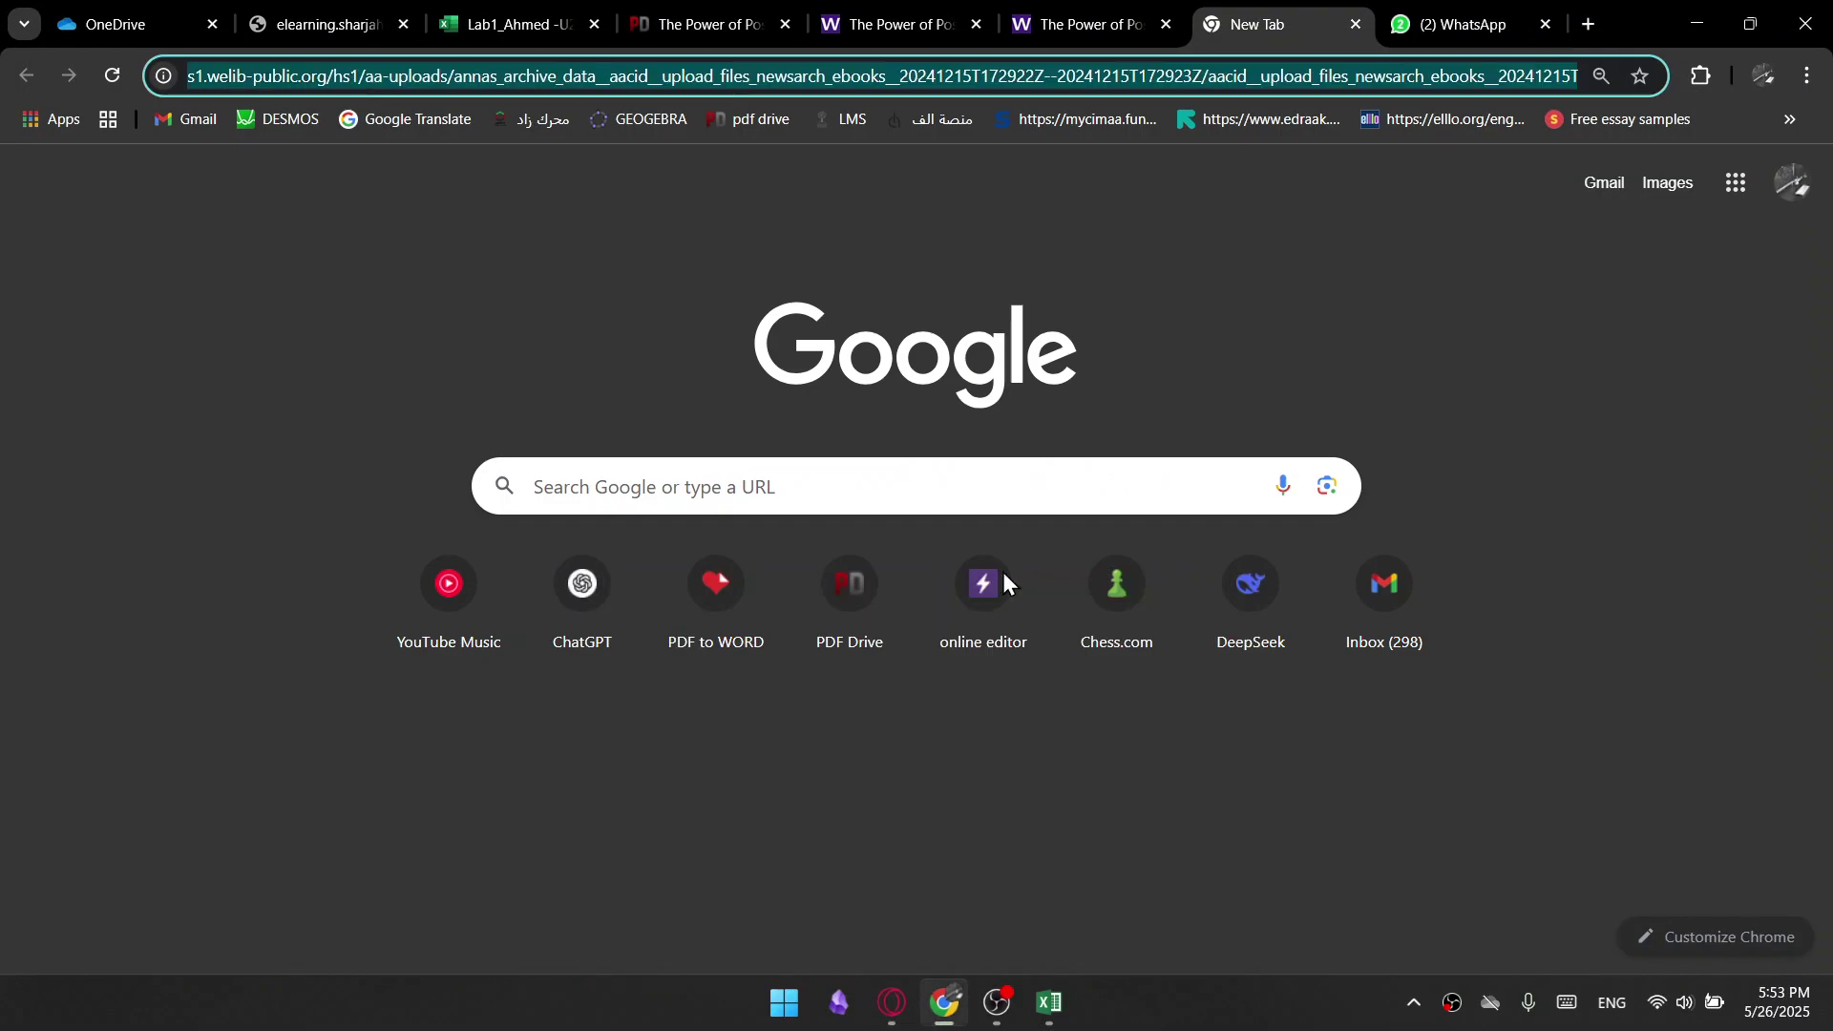
click(1050, 1002)
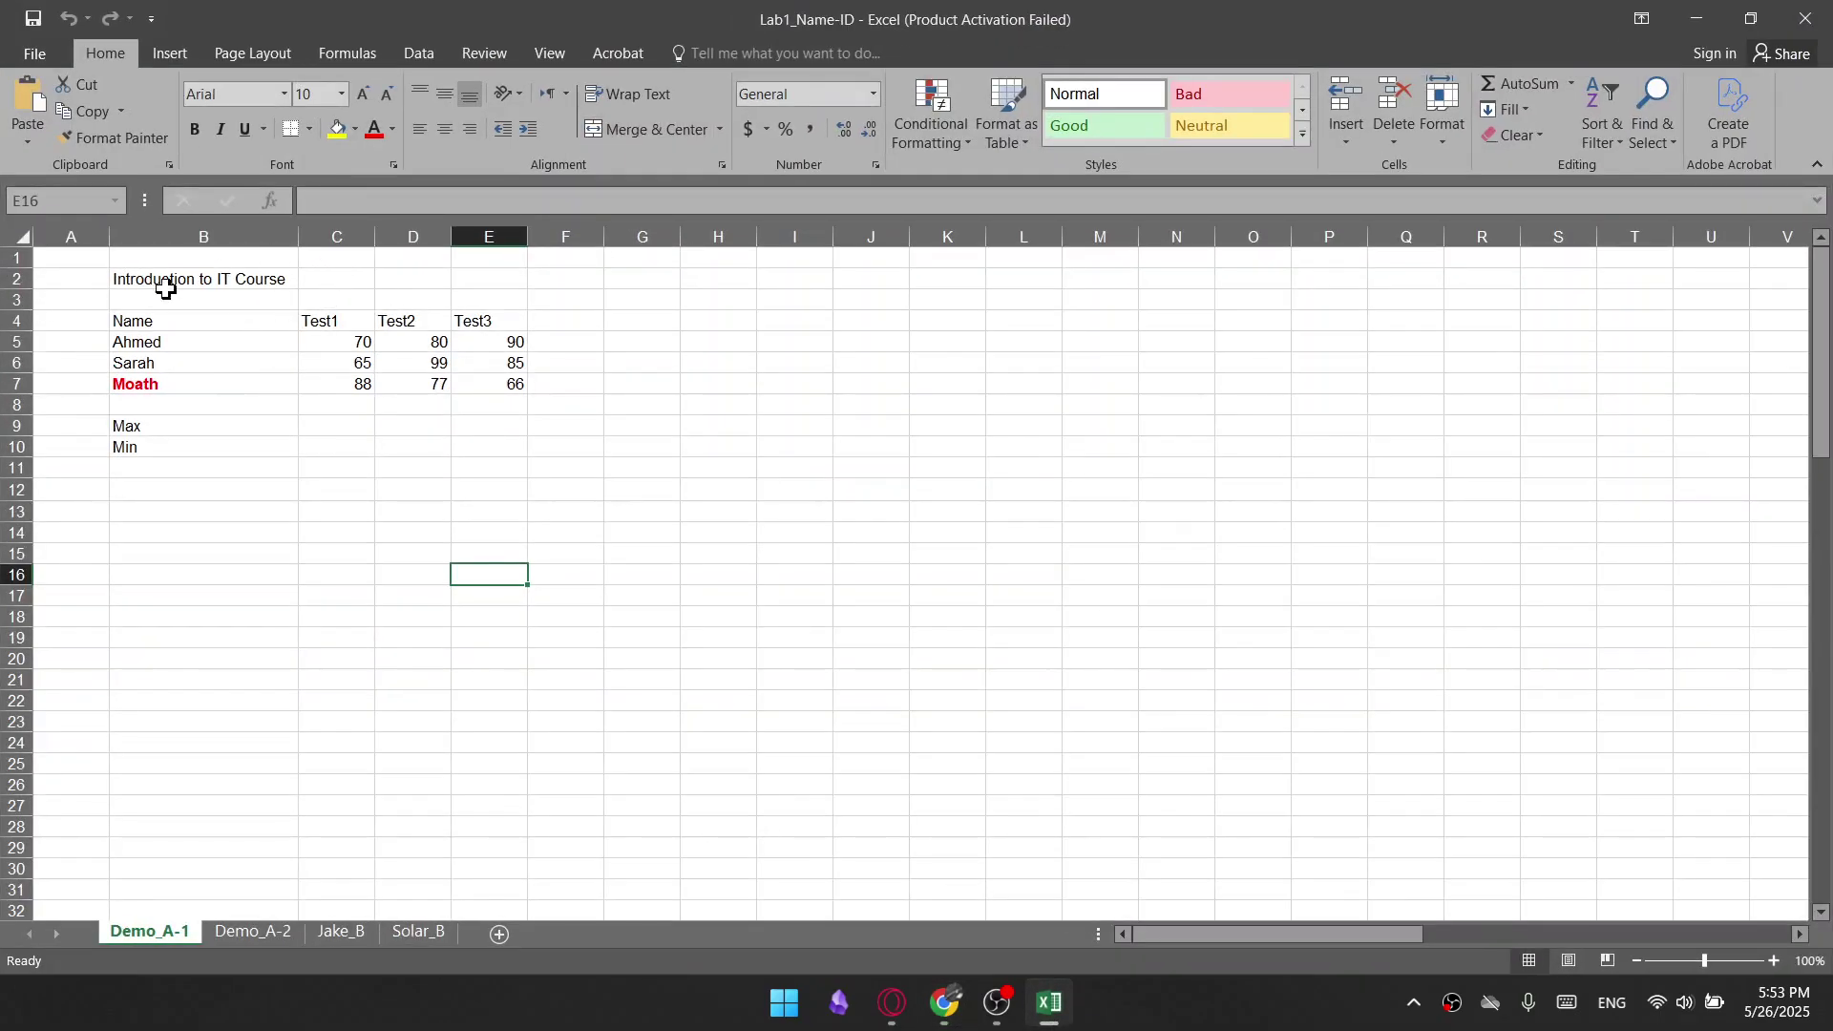
Examine how cell locations are named by selecting C2, D7, B7 and E5 on the Demo_A-1 sheet
click(334, 275)
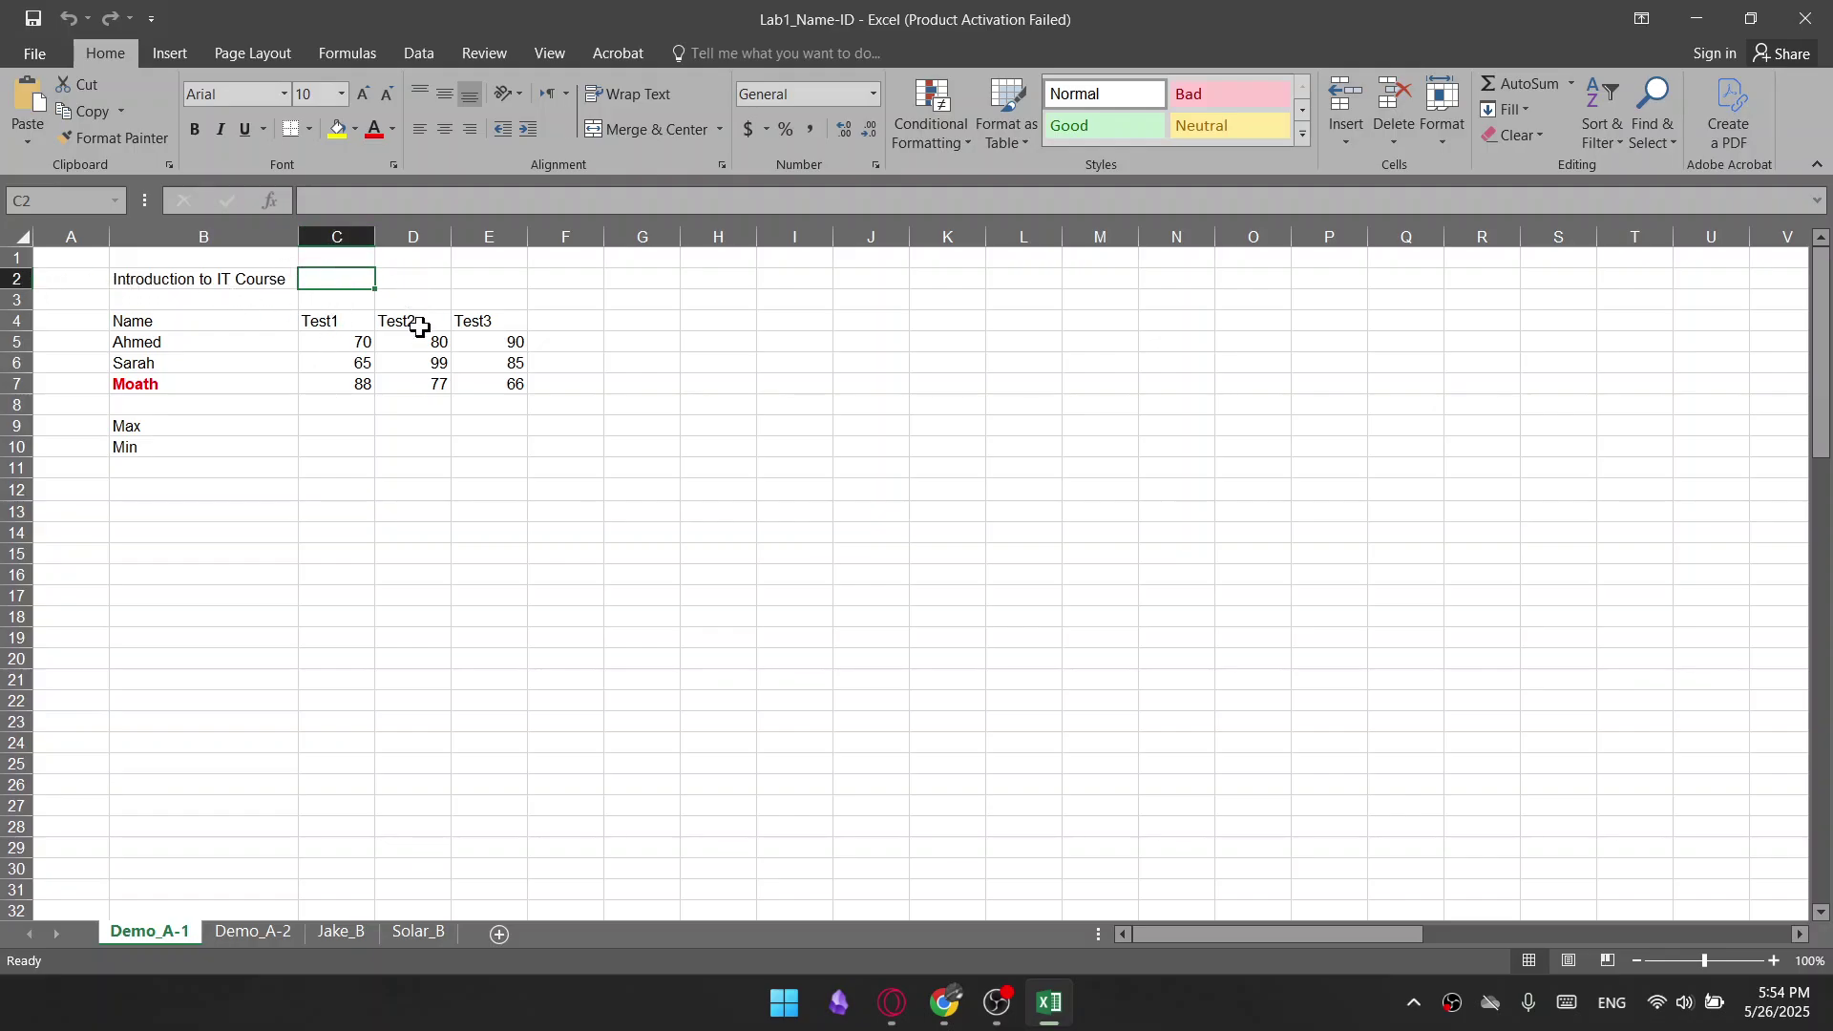
click(411, 384)
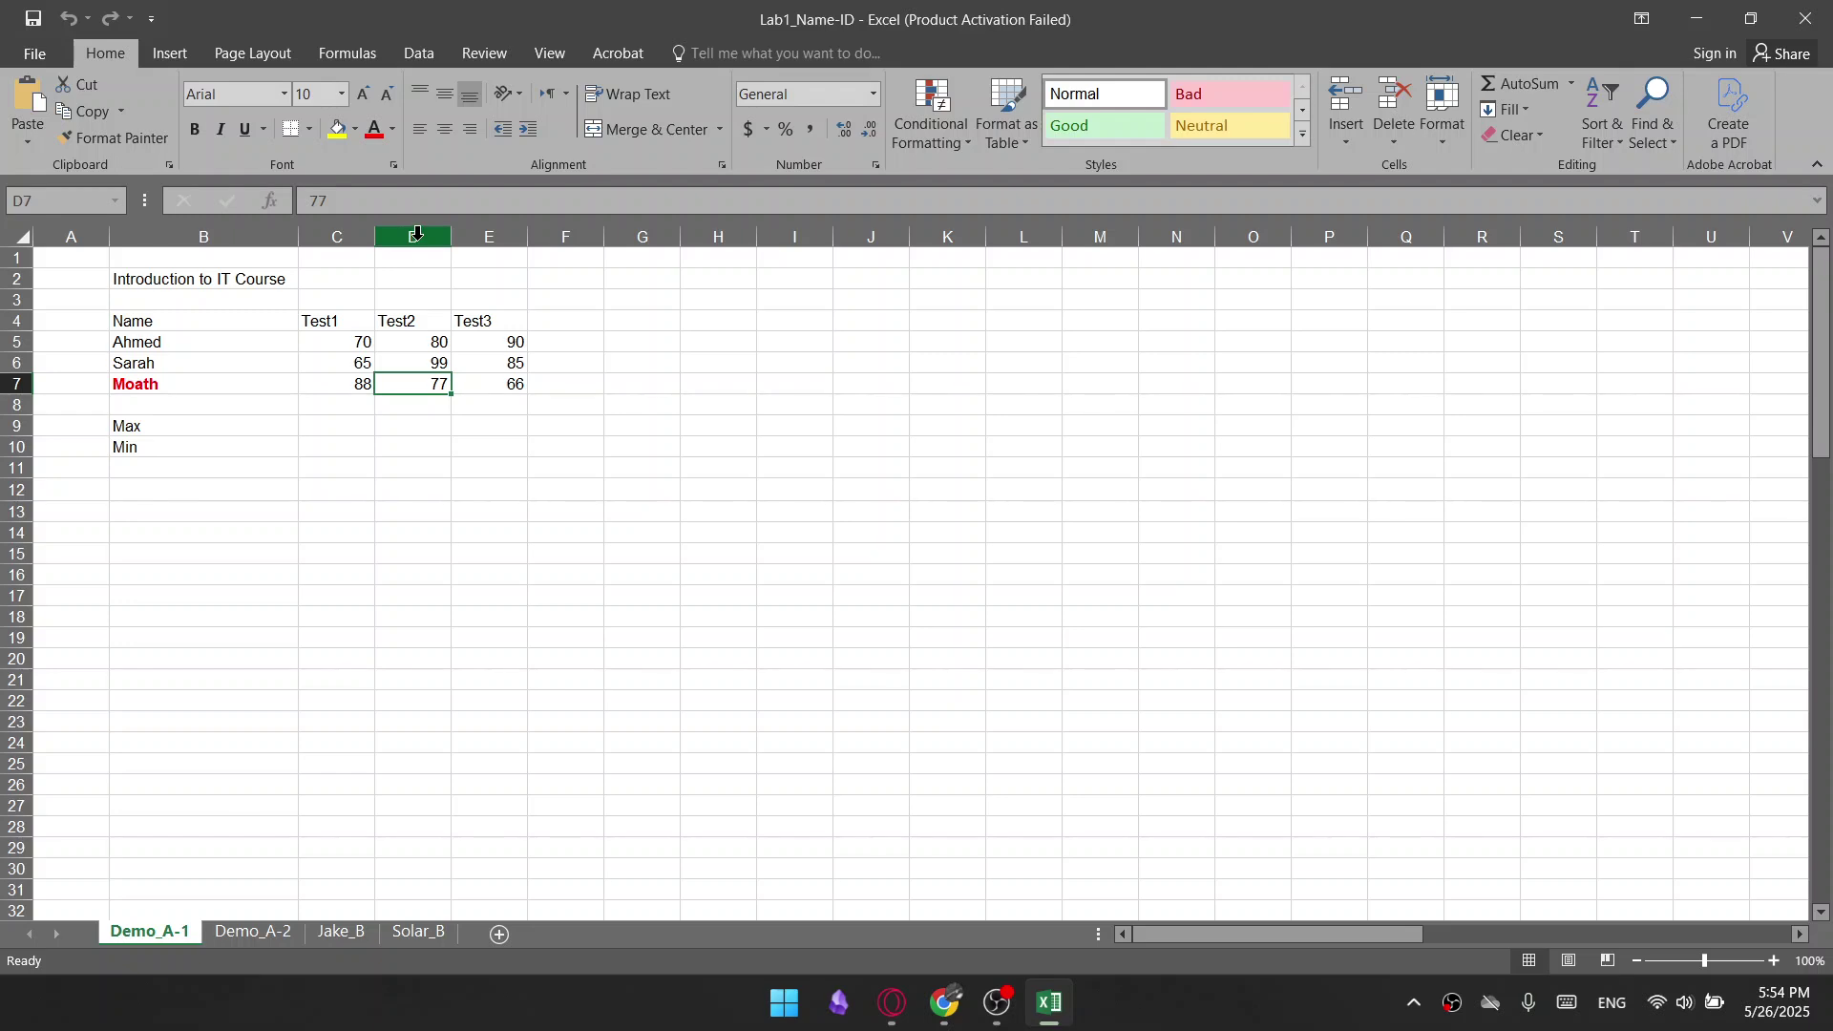
drag(414, 256, 77, 376)
click(254, 398)
click(186, 366)
click(152, 382)
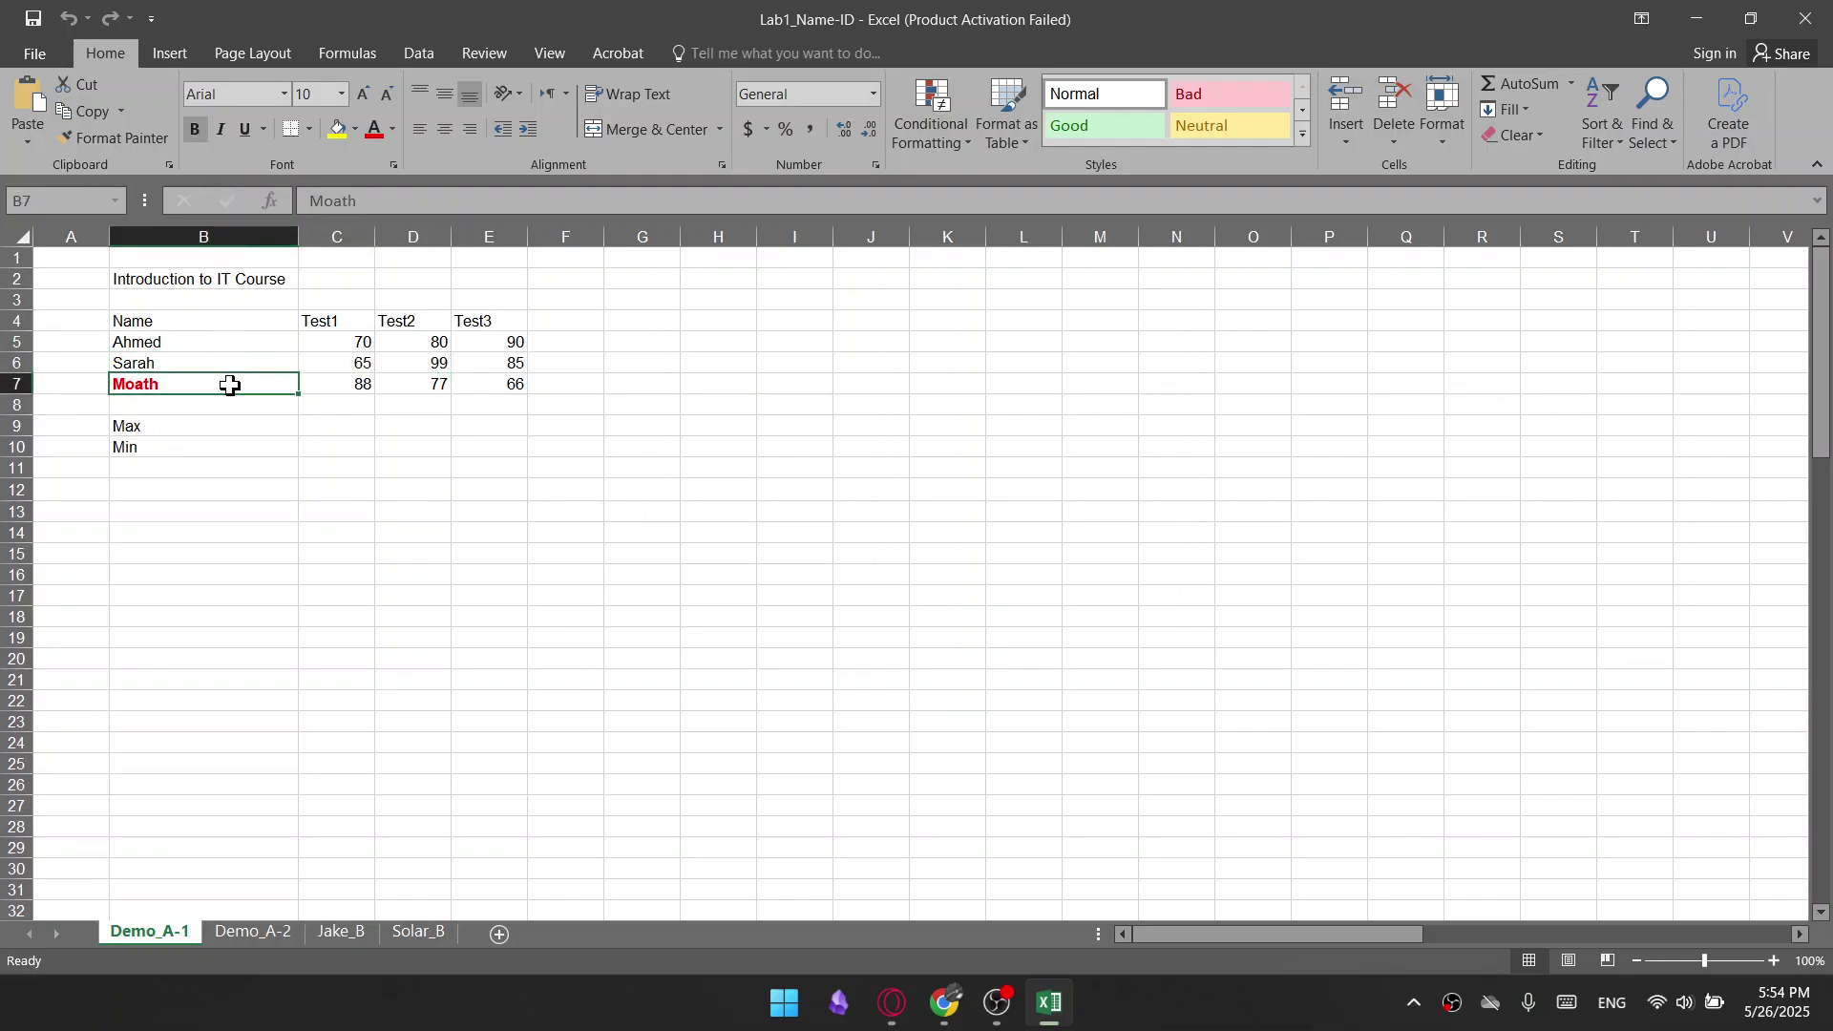
click(508, 342)
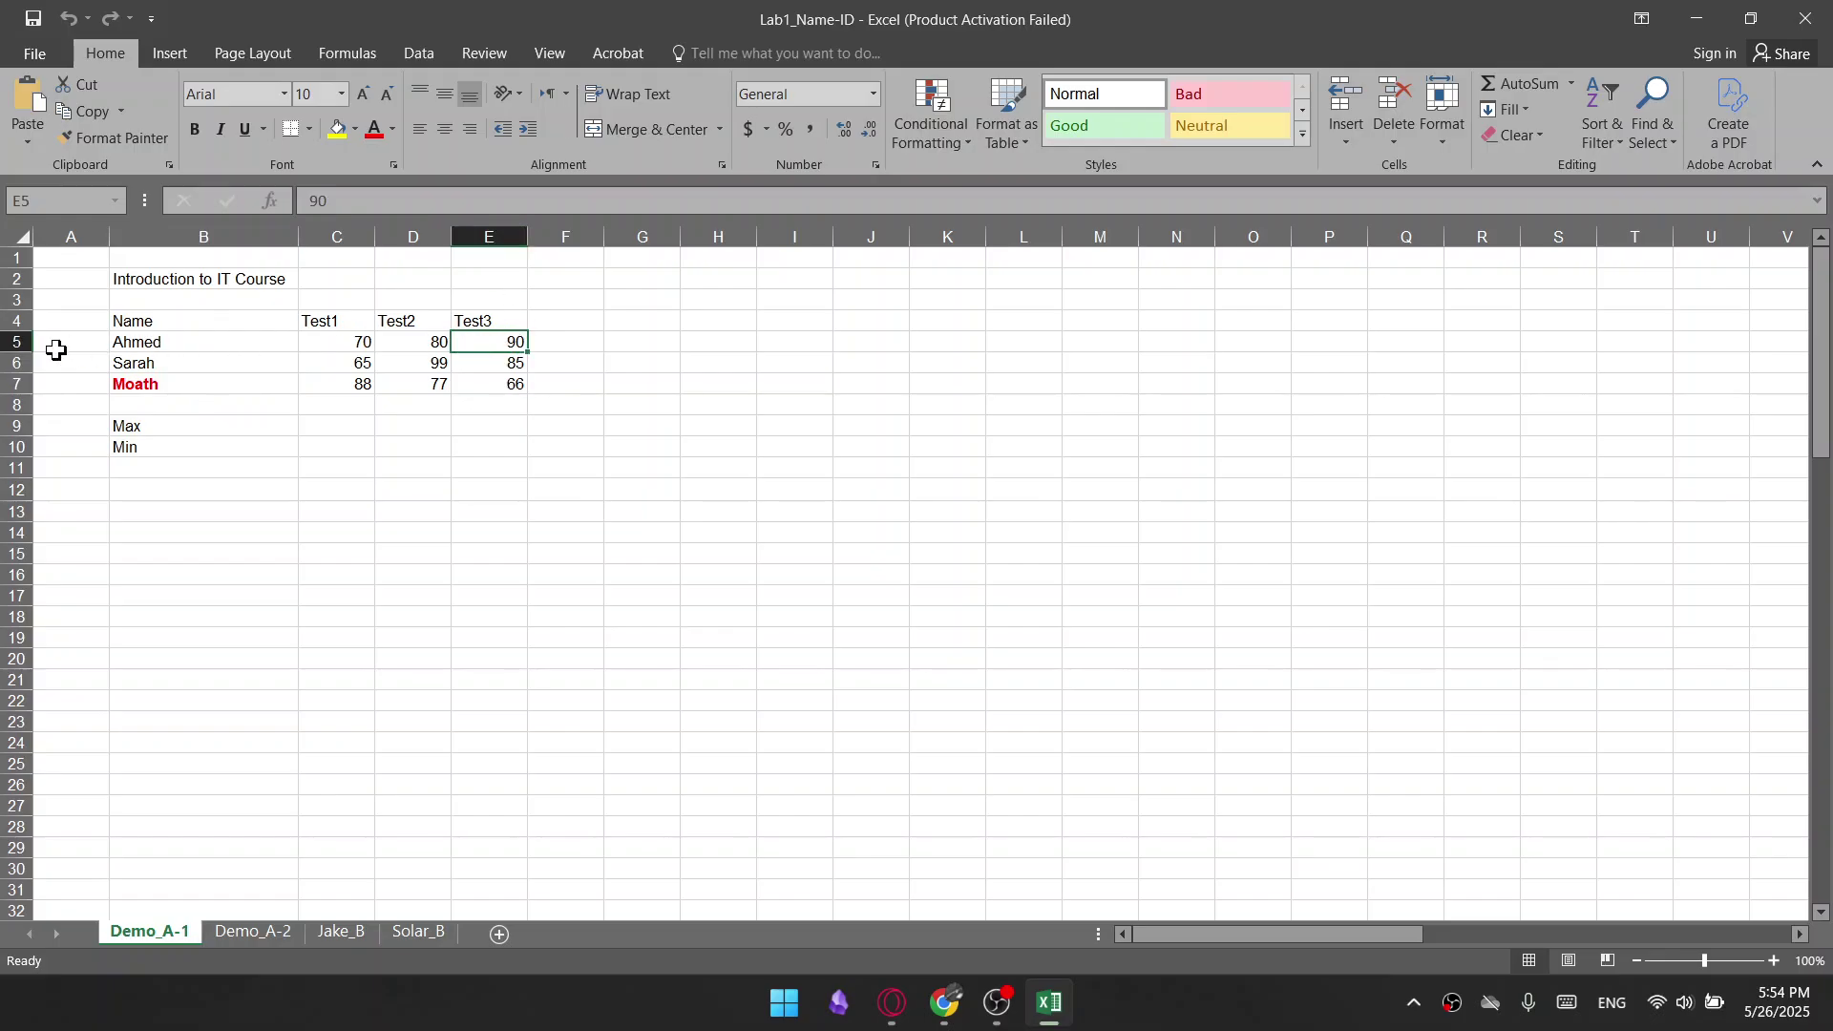
Check the lab instructions for cell B7 and replace the student name in that cell with your own first name
click(892, 1001)
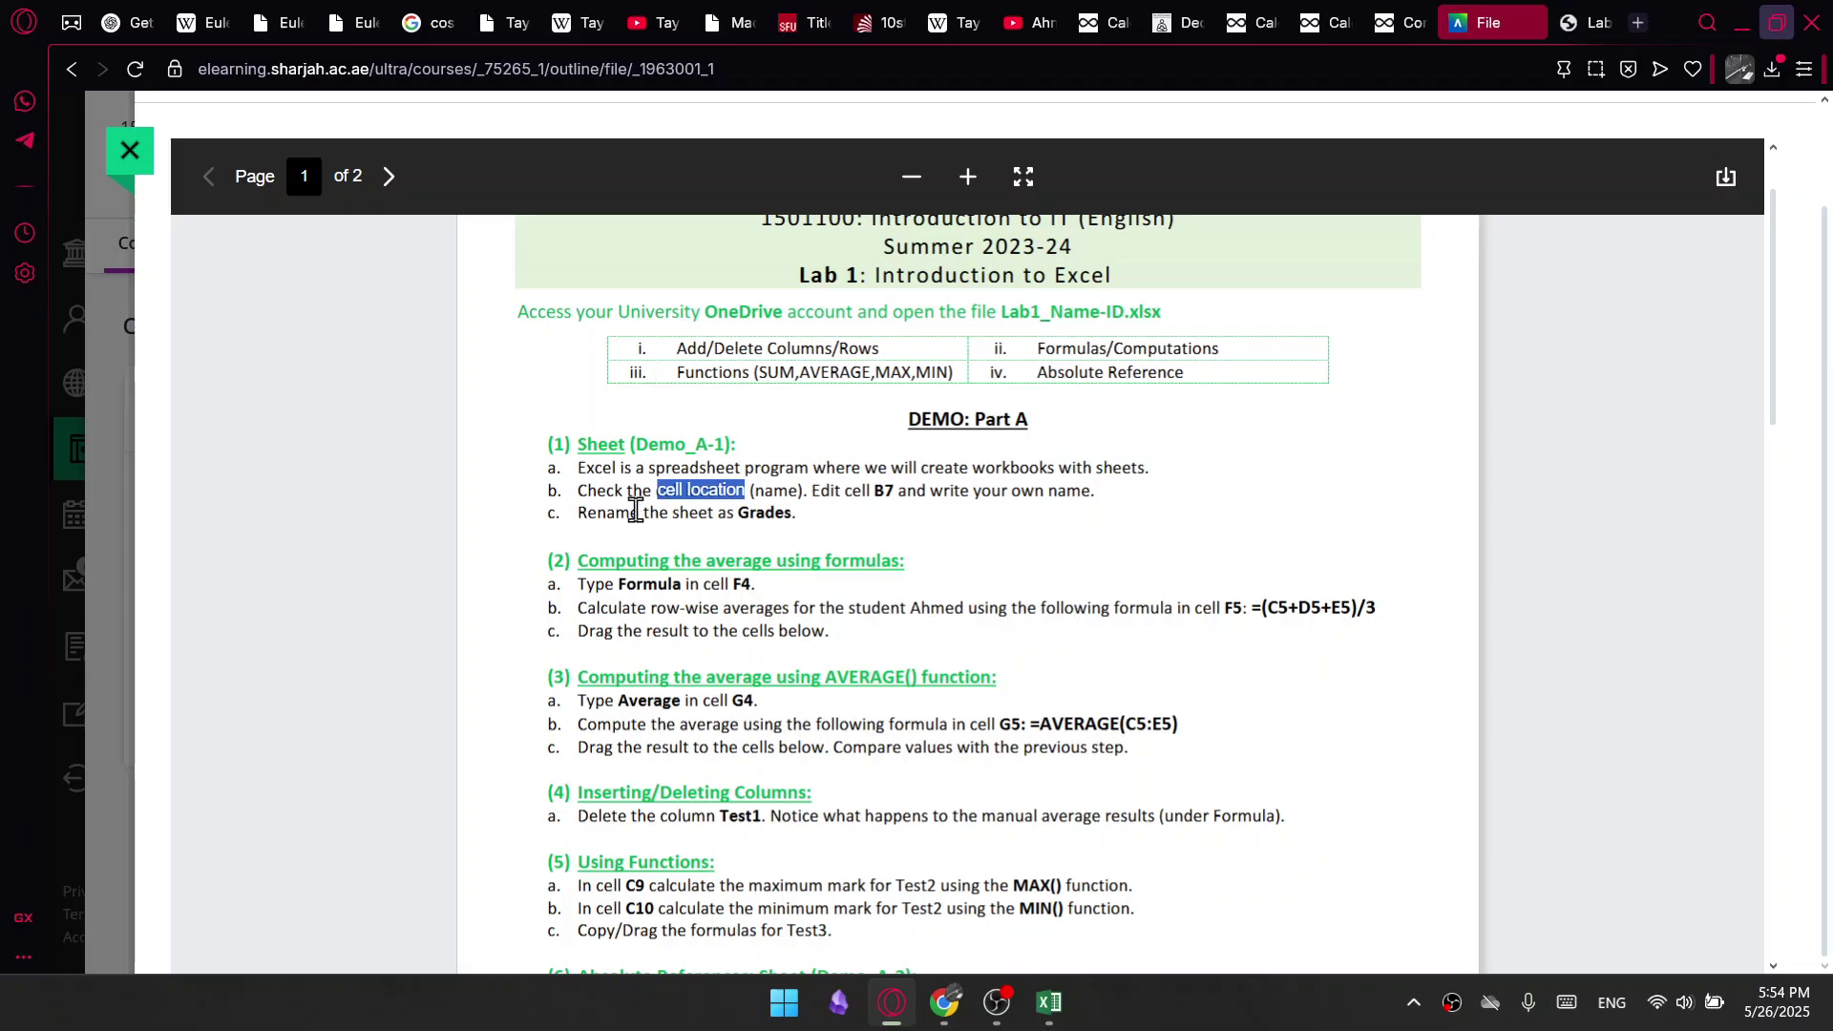
click(588, 496)
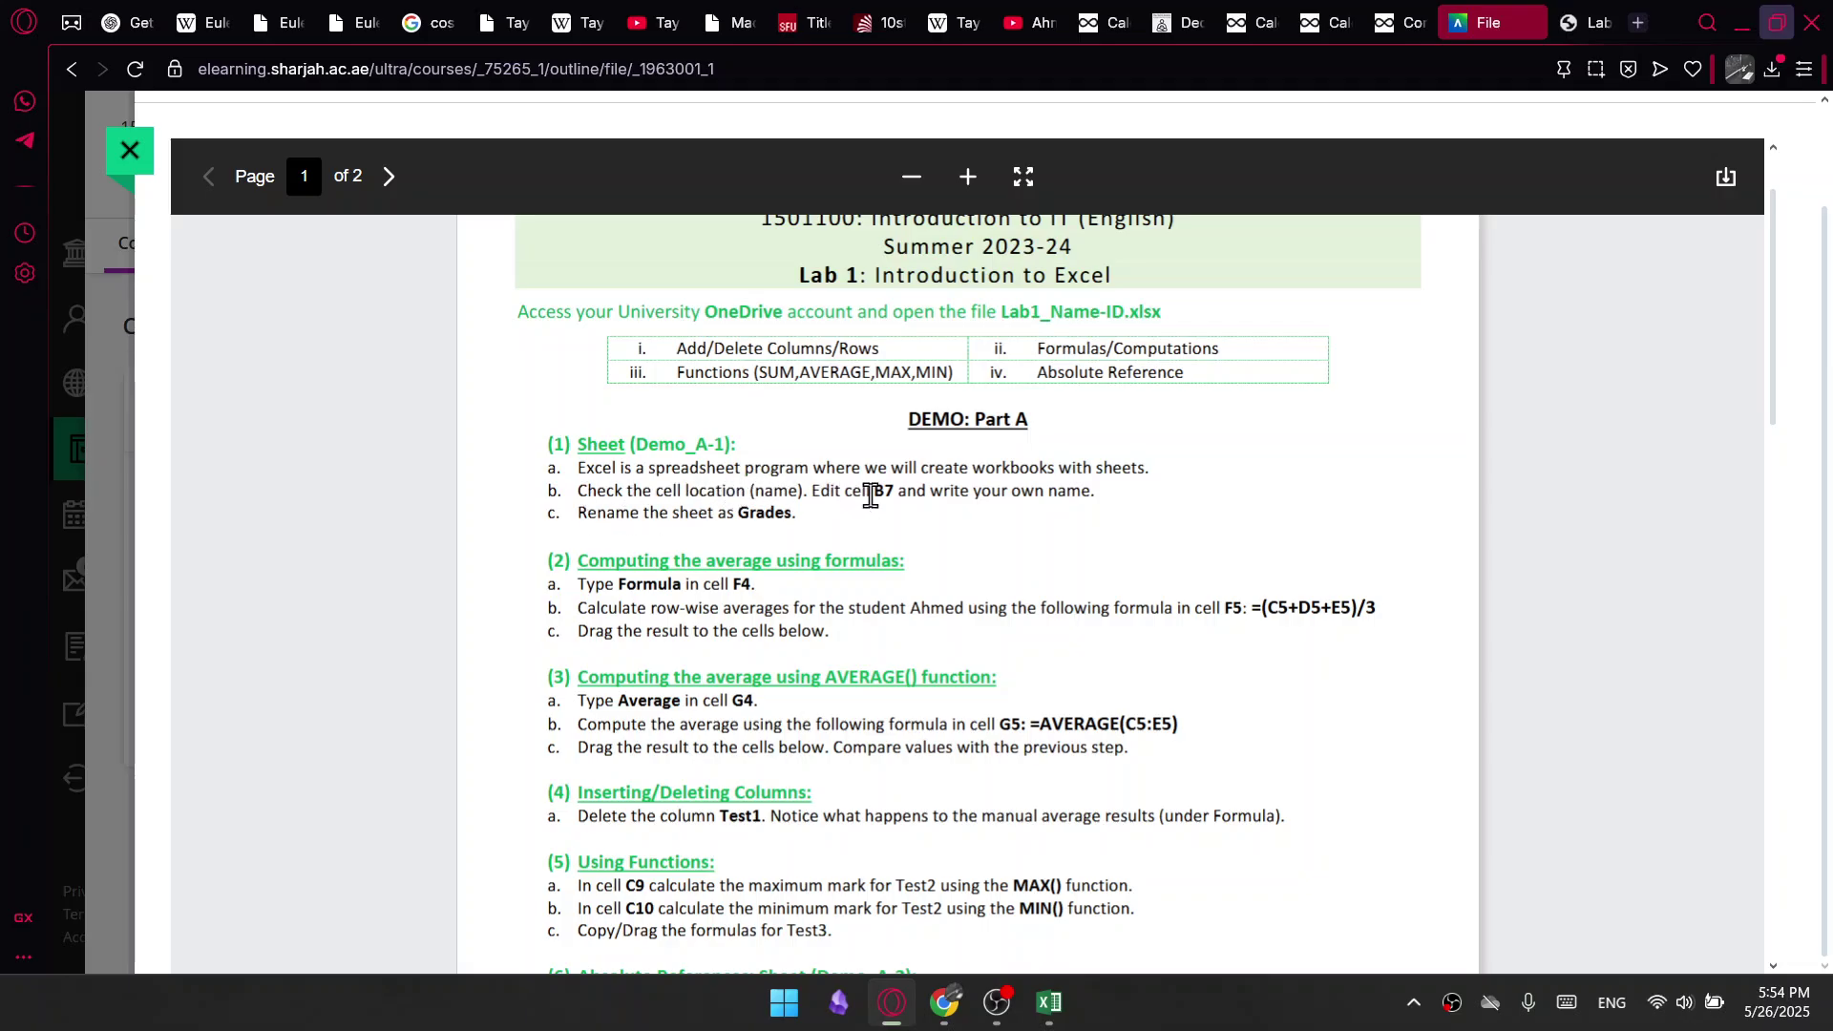
click(1748, 15)
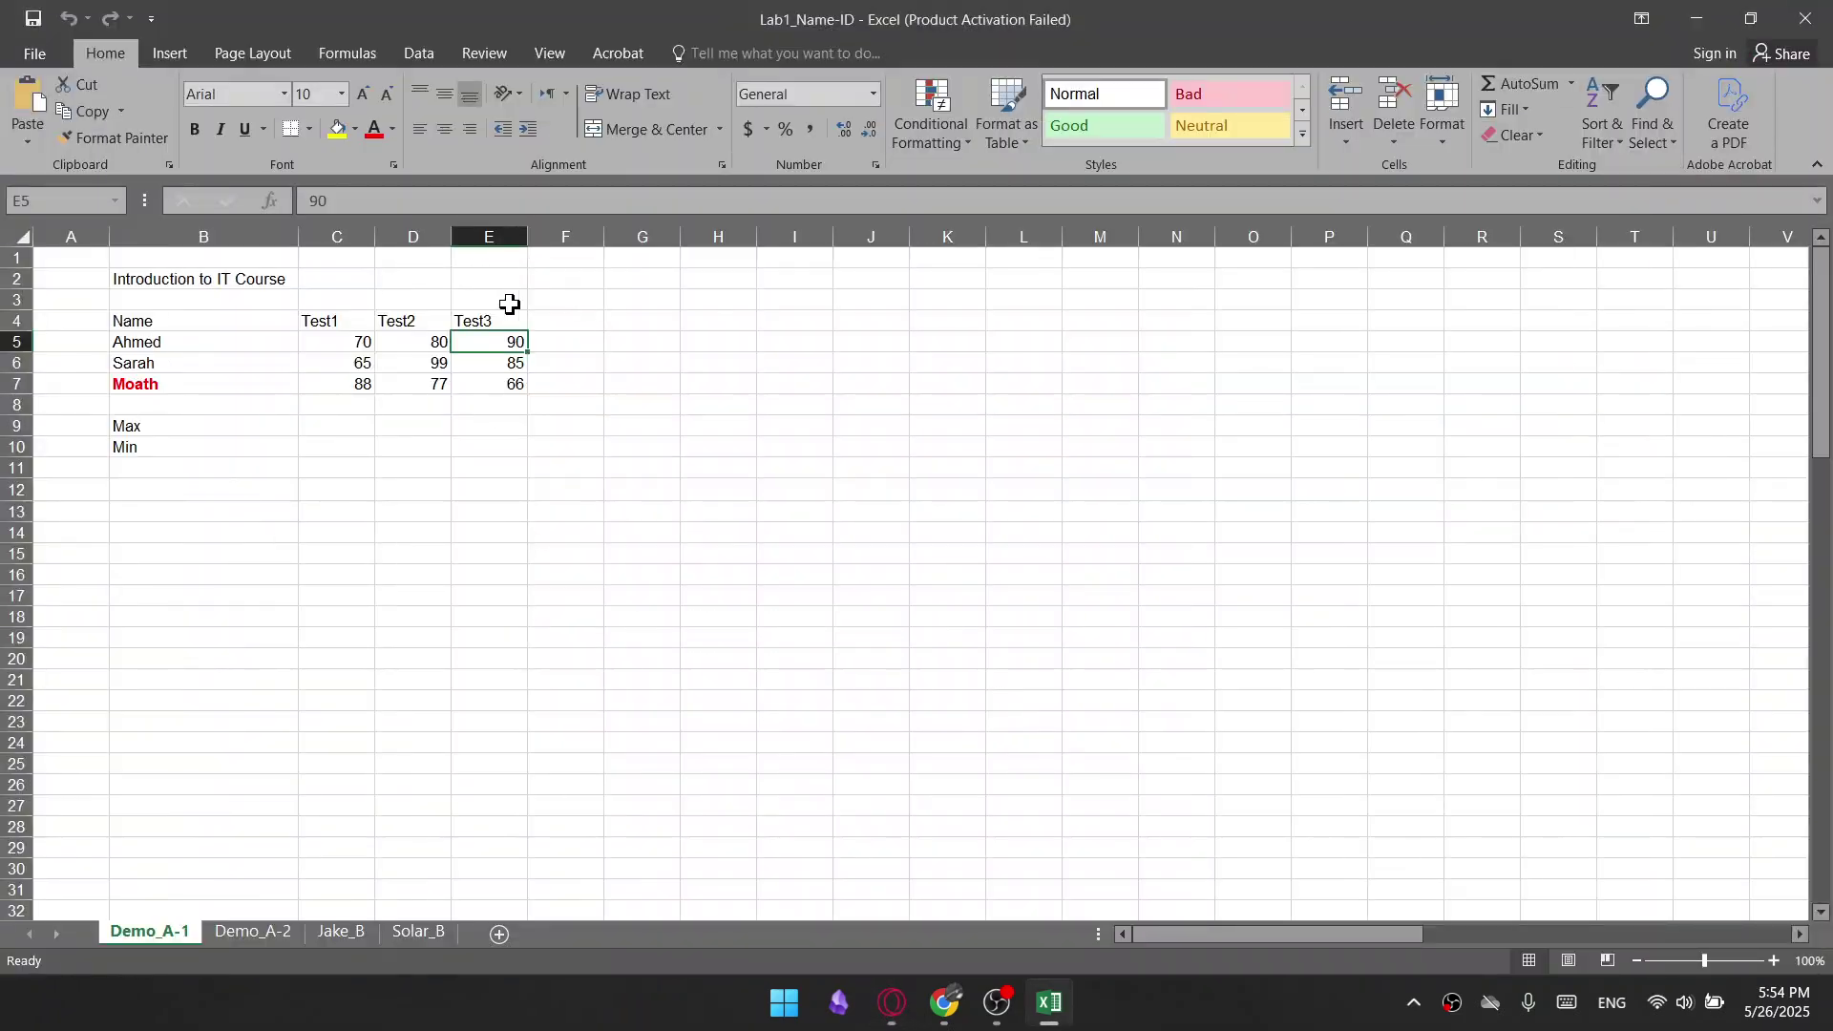
click(503, 385)
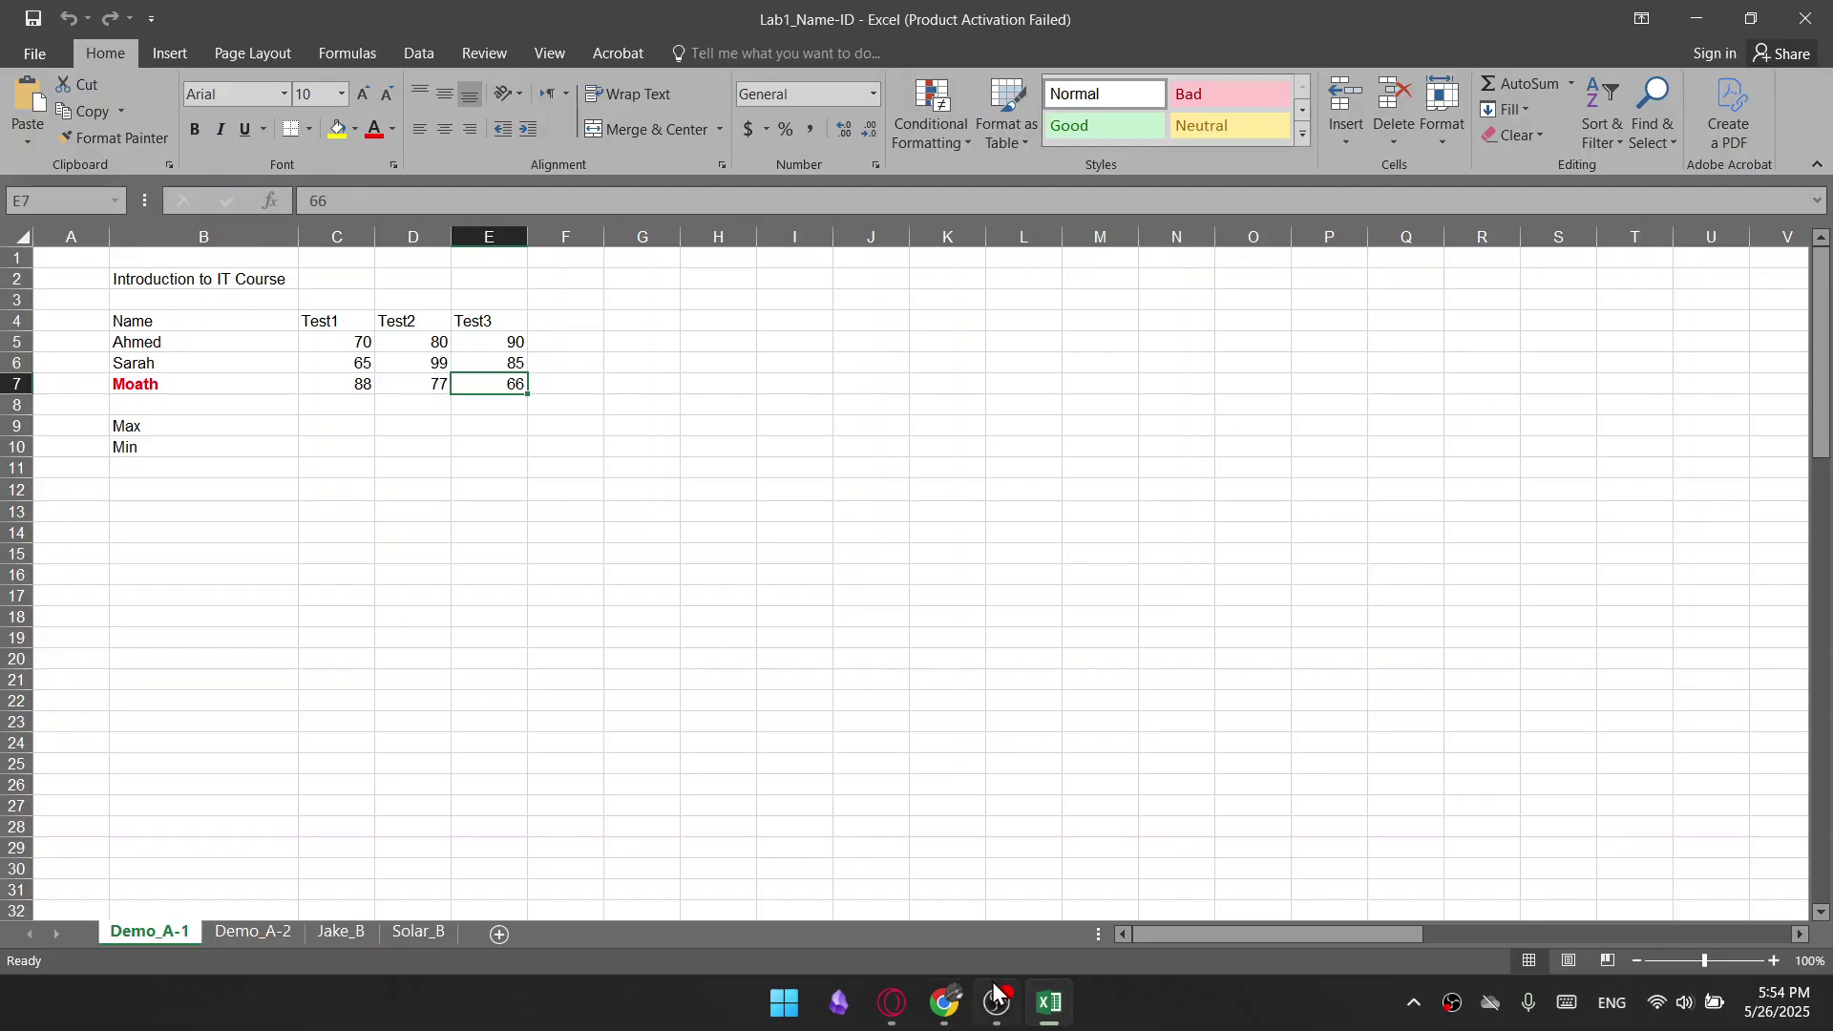
click(893, 1005)
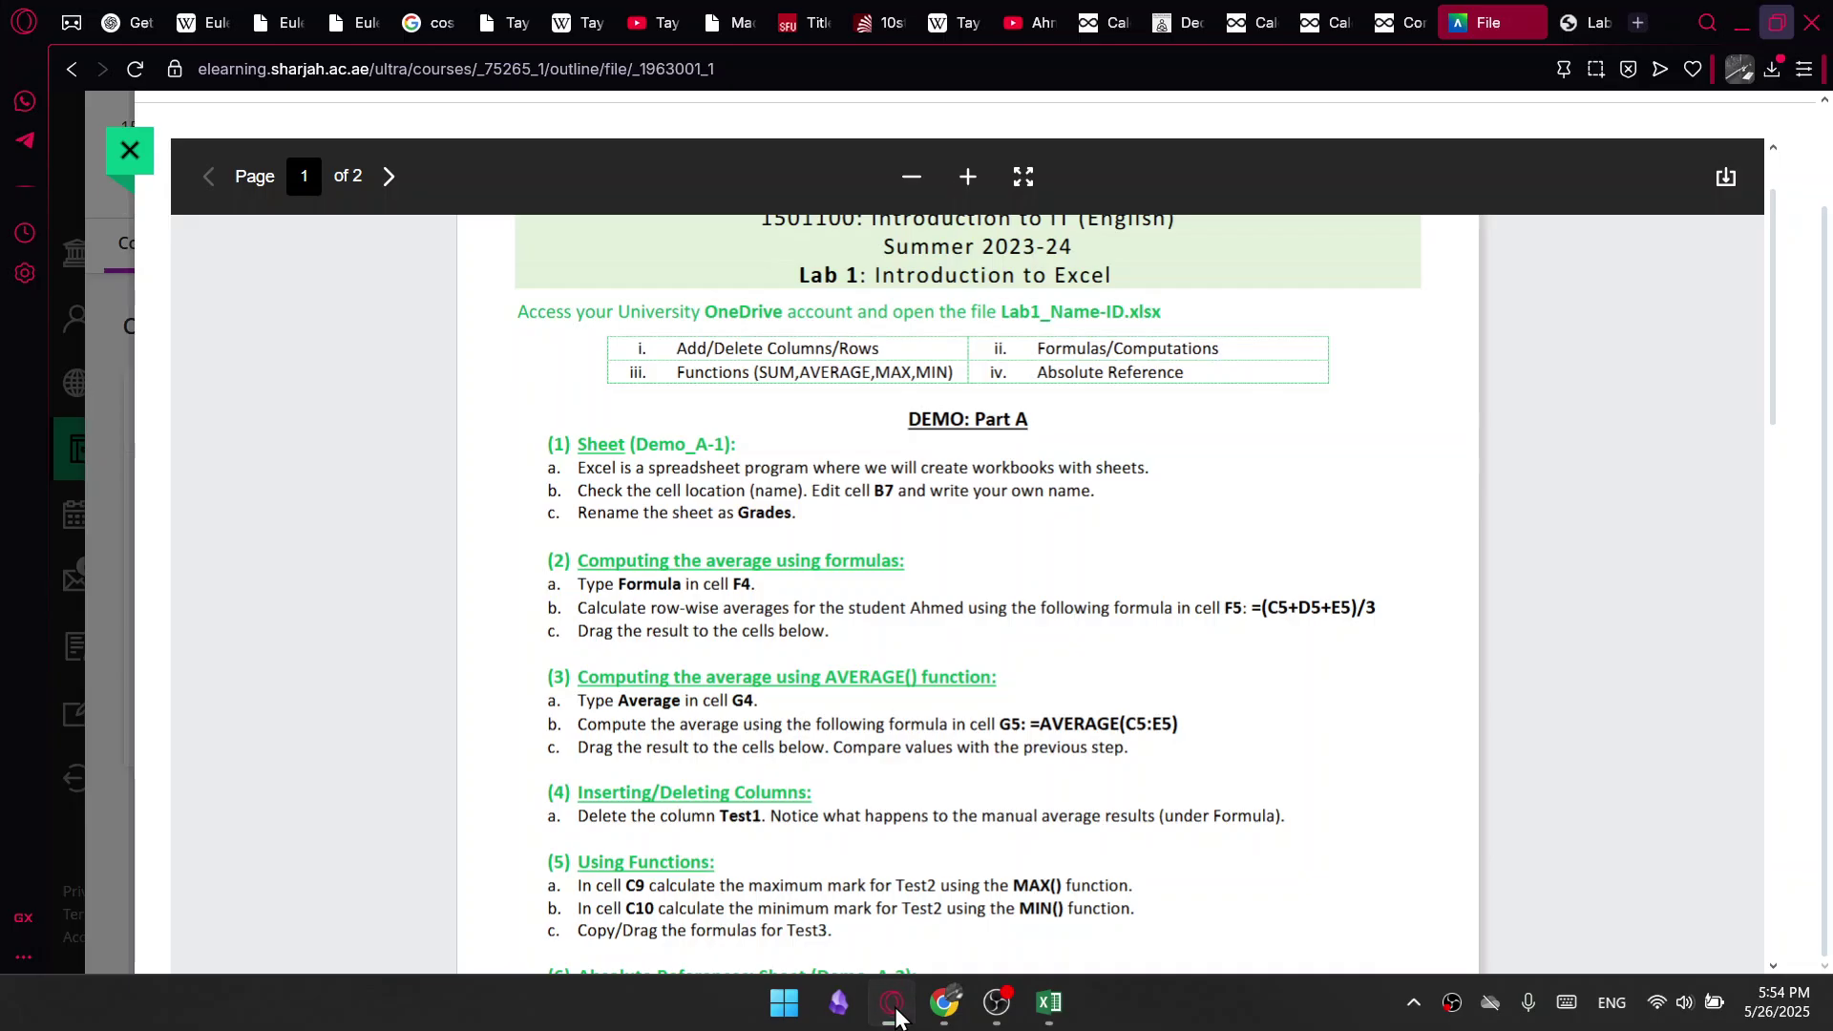
click(895, 1010)
click(183, 390)
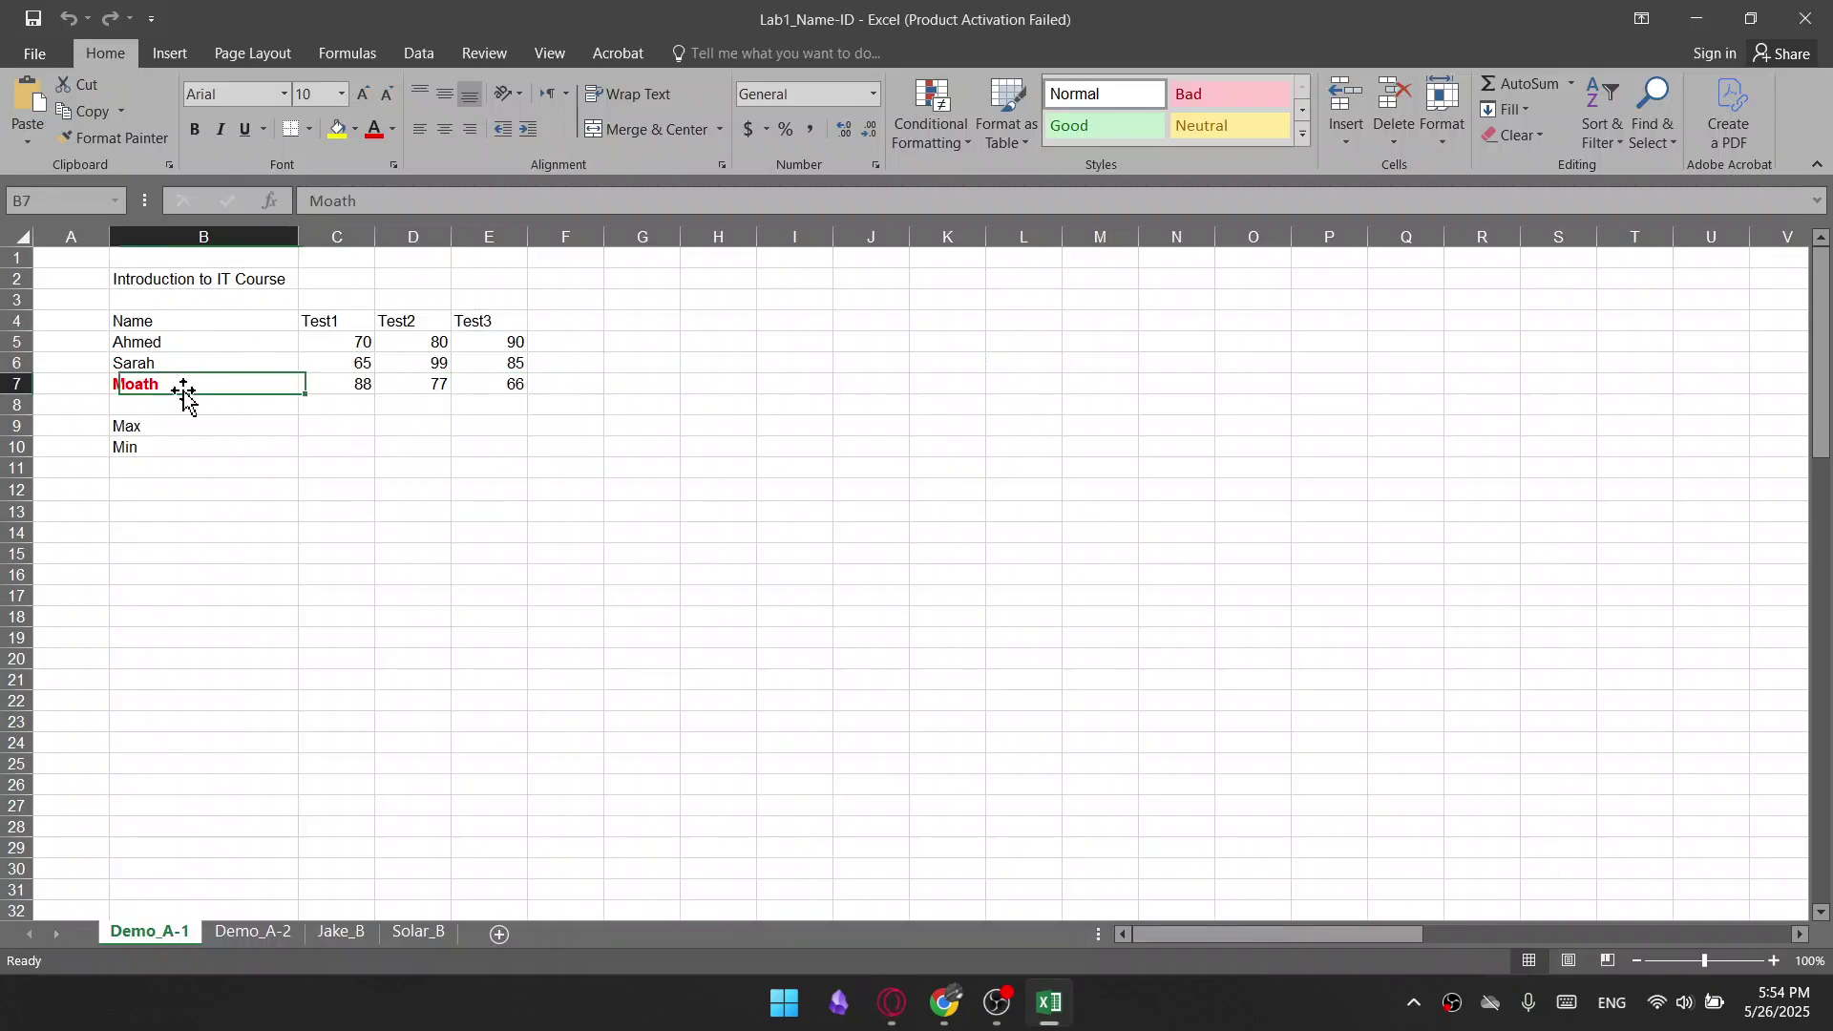
key(BackSpace)
text(Ahmed)
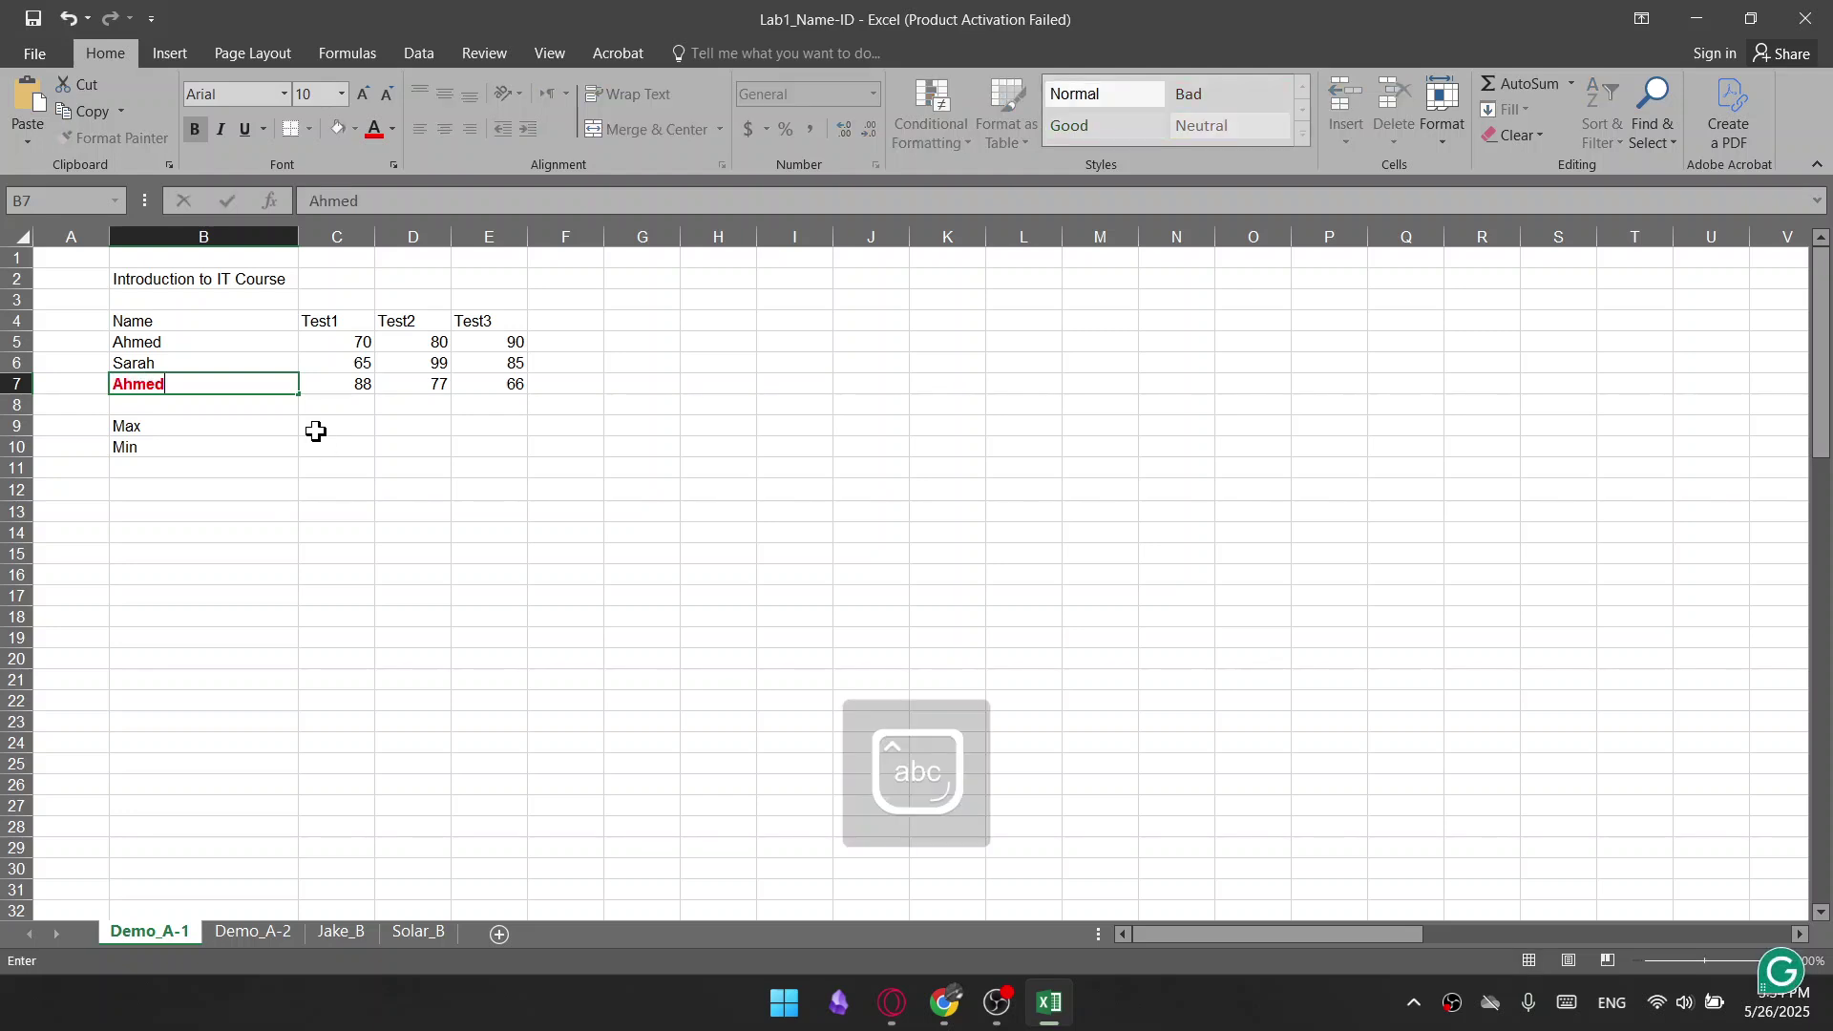
key(Return)
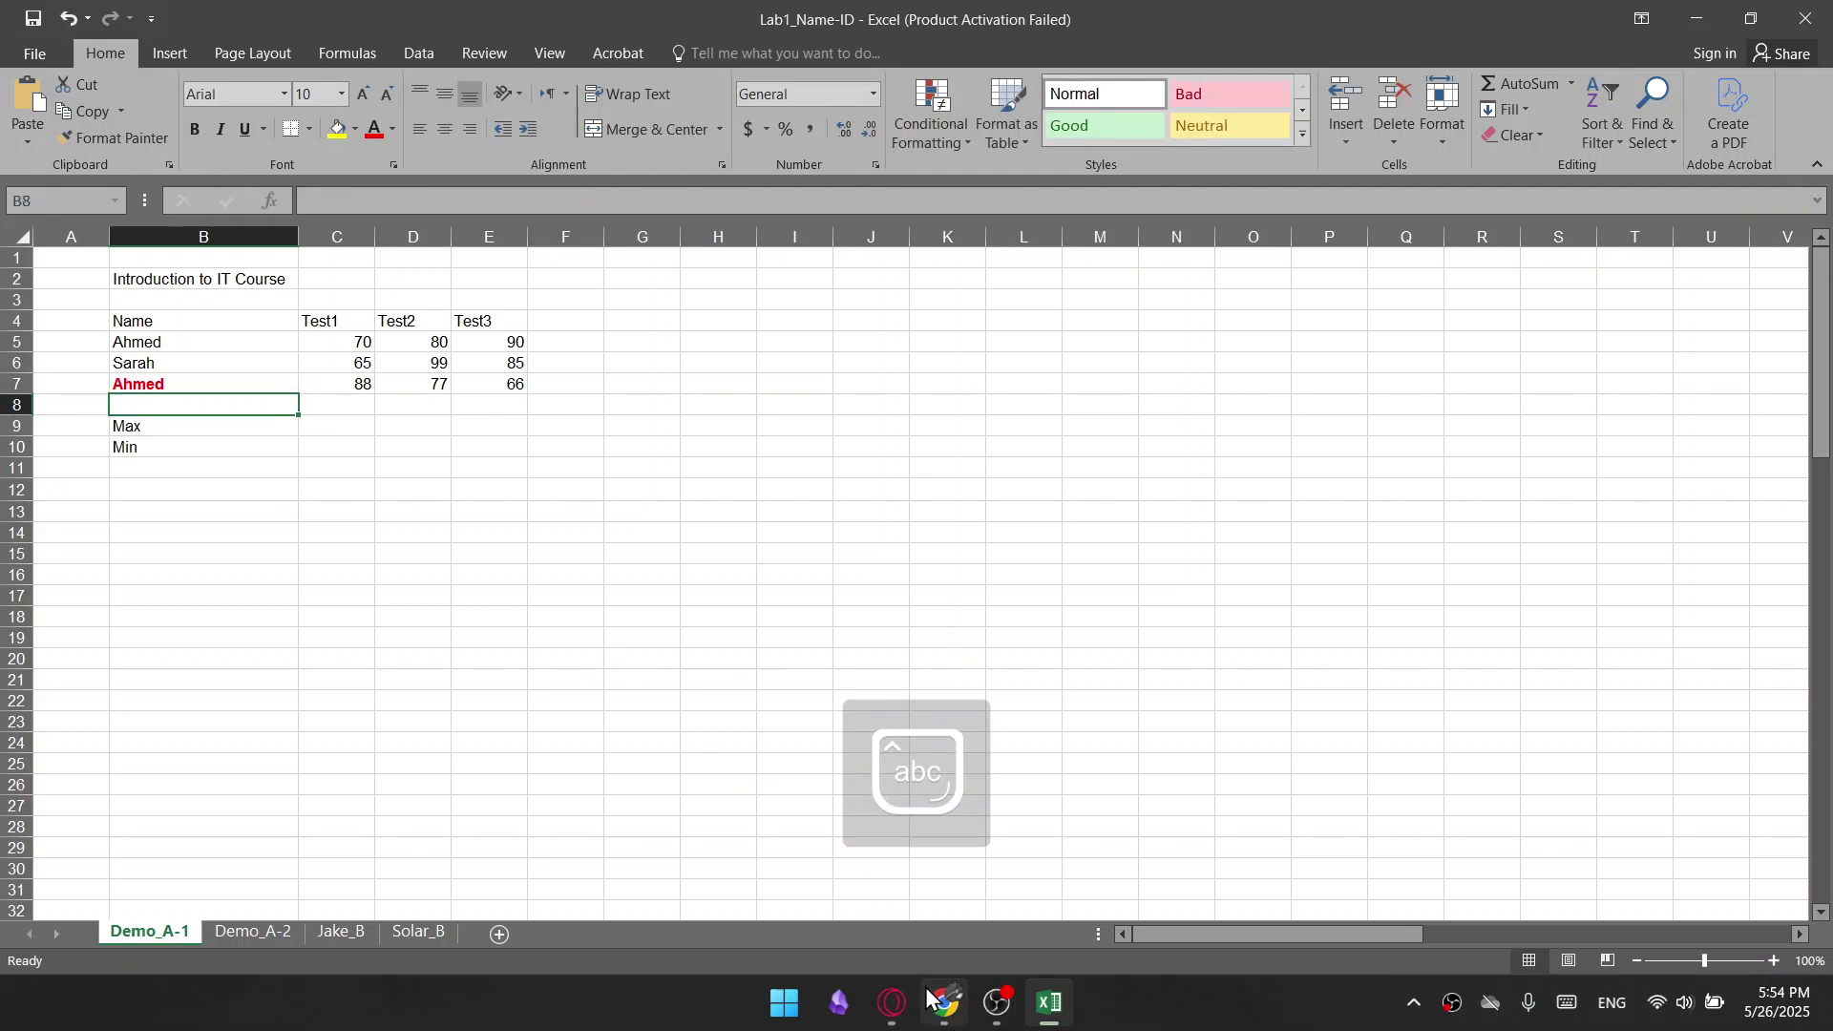
Look up the required sheet name in the lab instructions and rename the Demo_A-1 sheet as Grades
click(900, 1010)
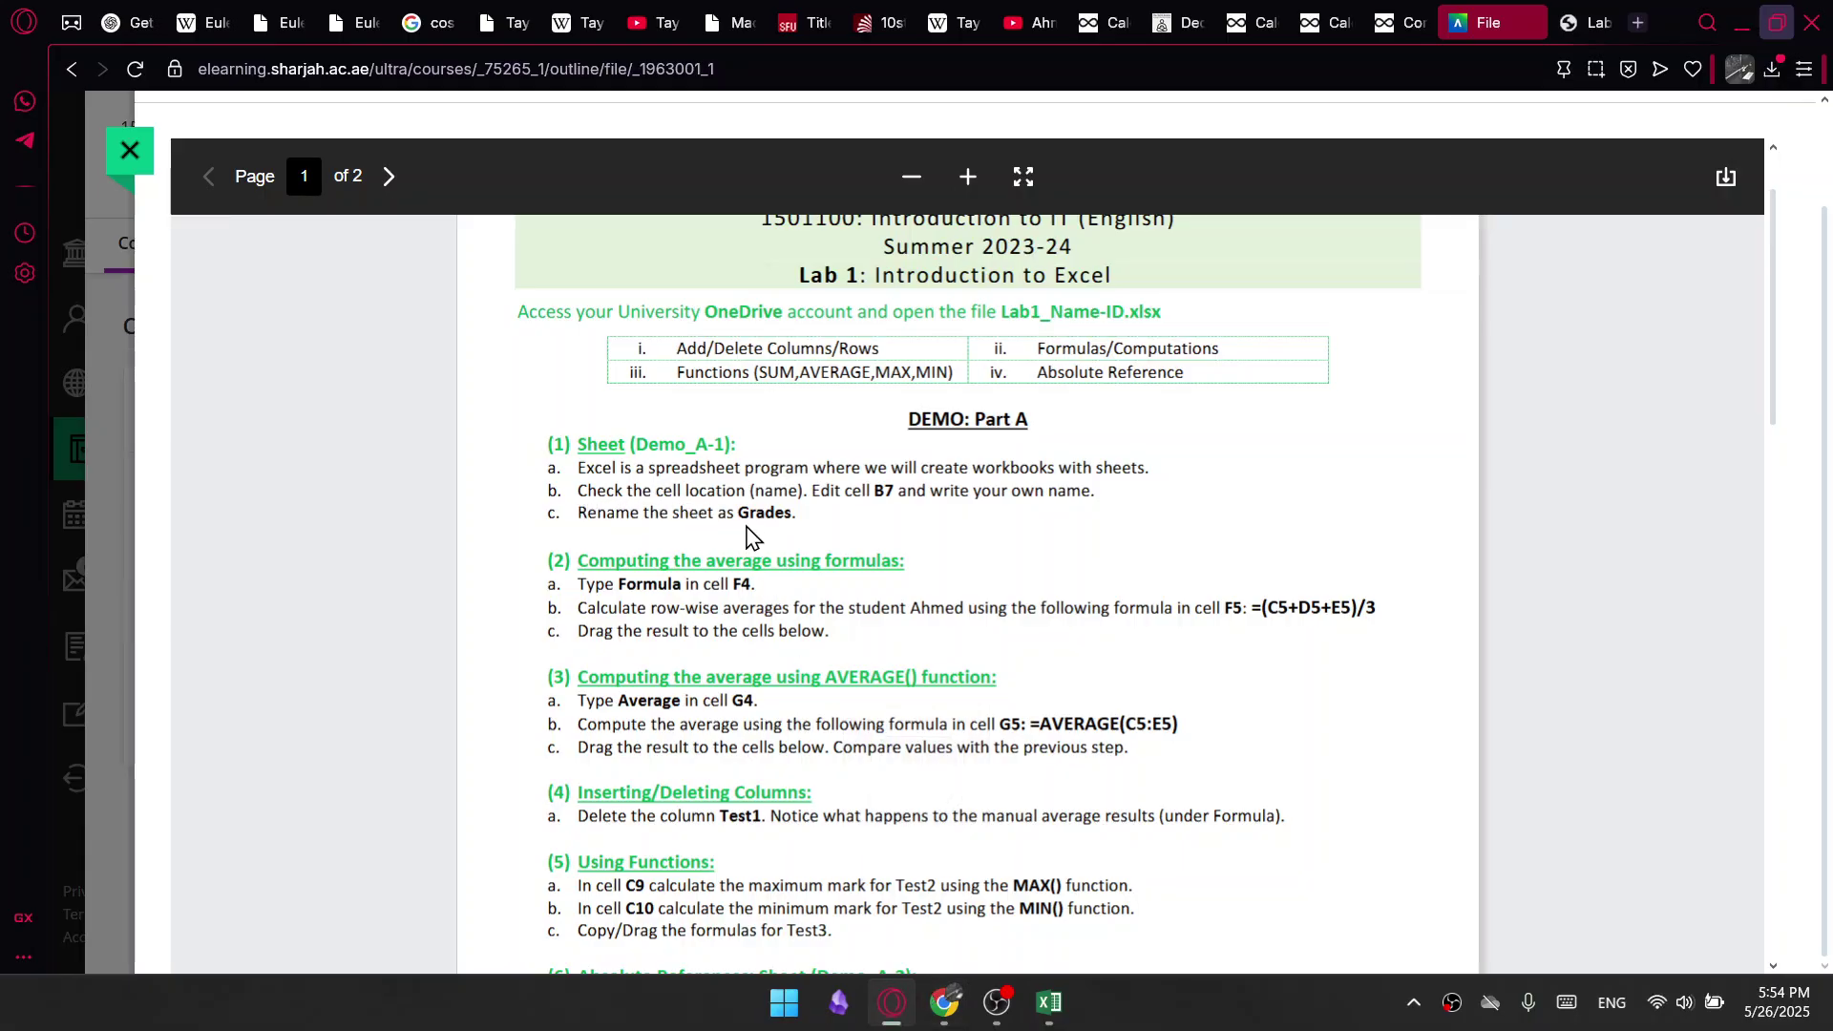
drag(668, 513, 680, 513)
click(1048, 1003)
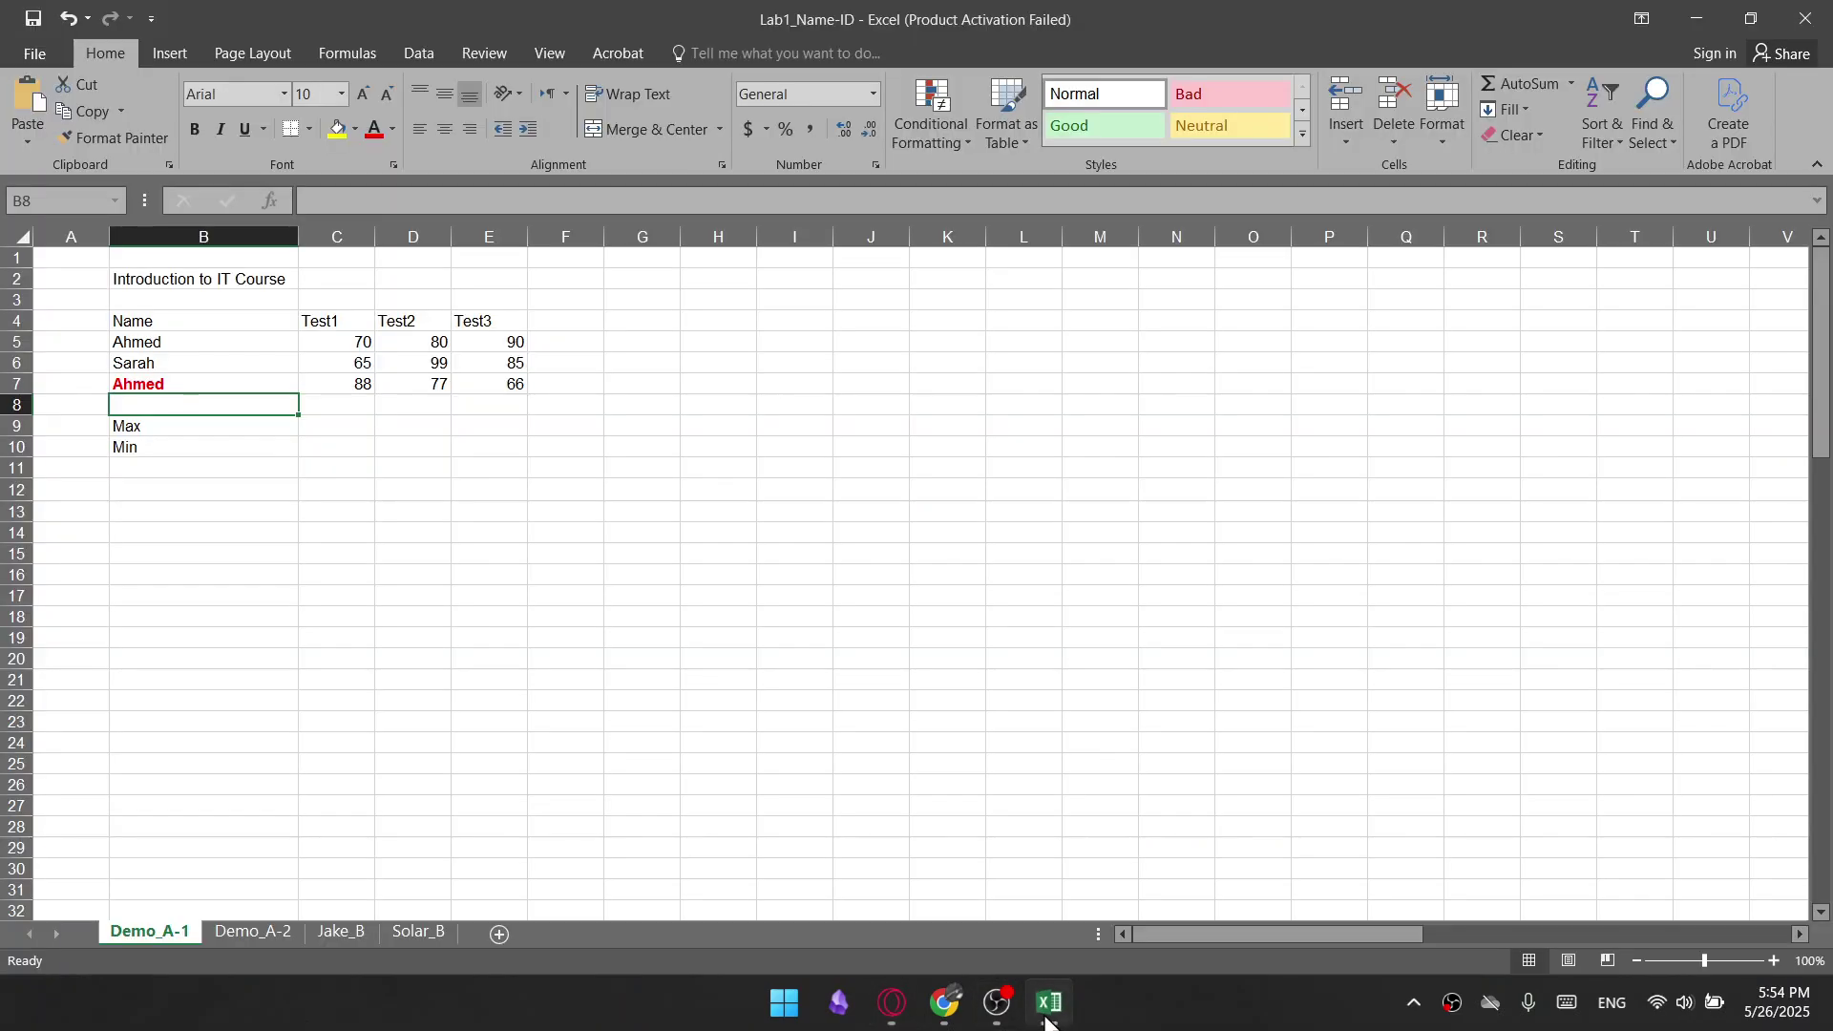
double_click(135, 933)
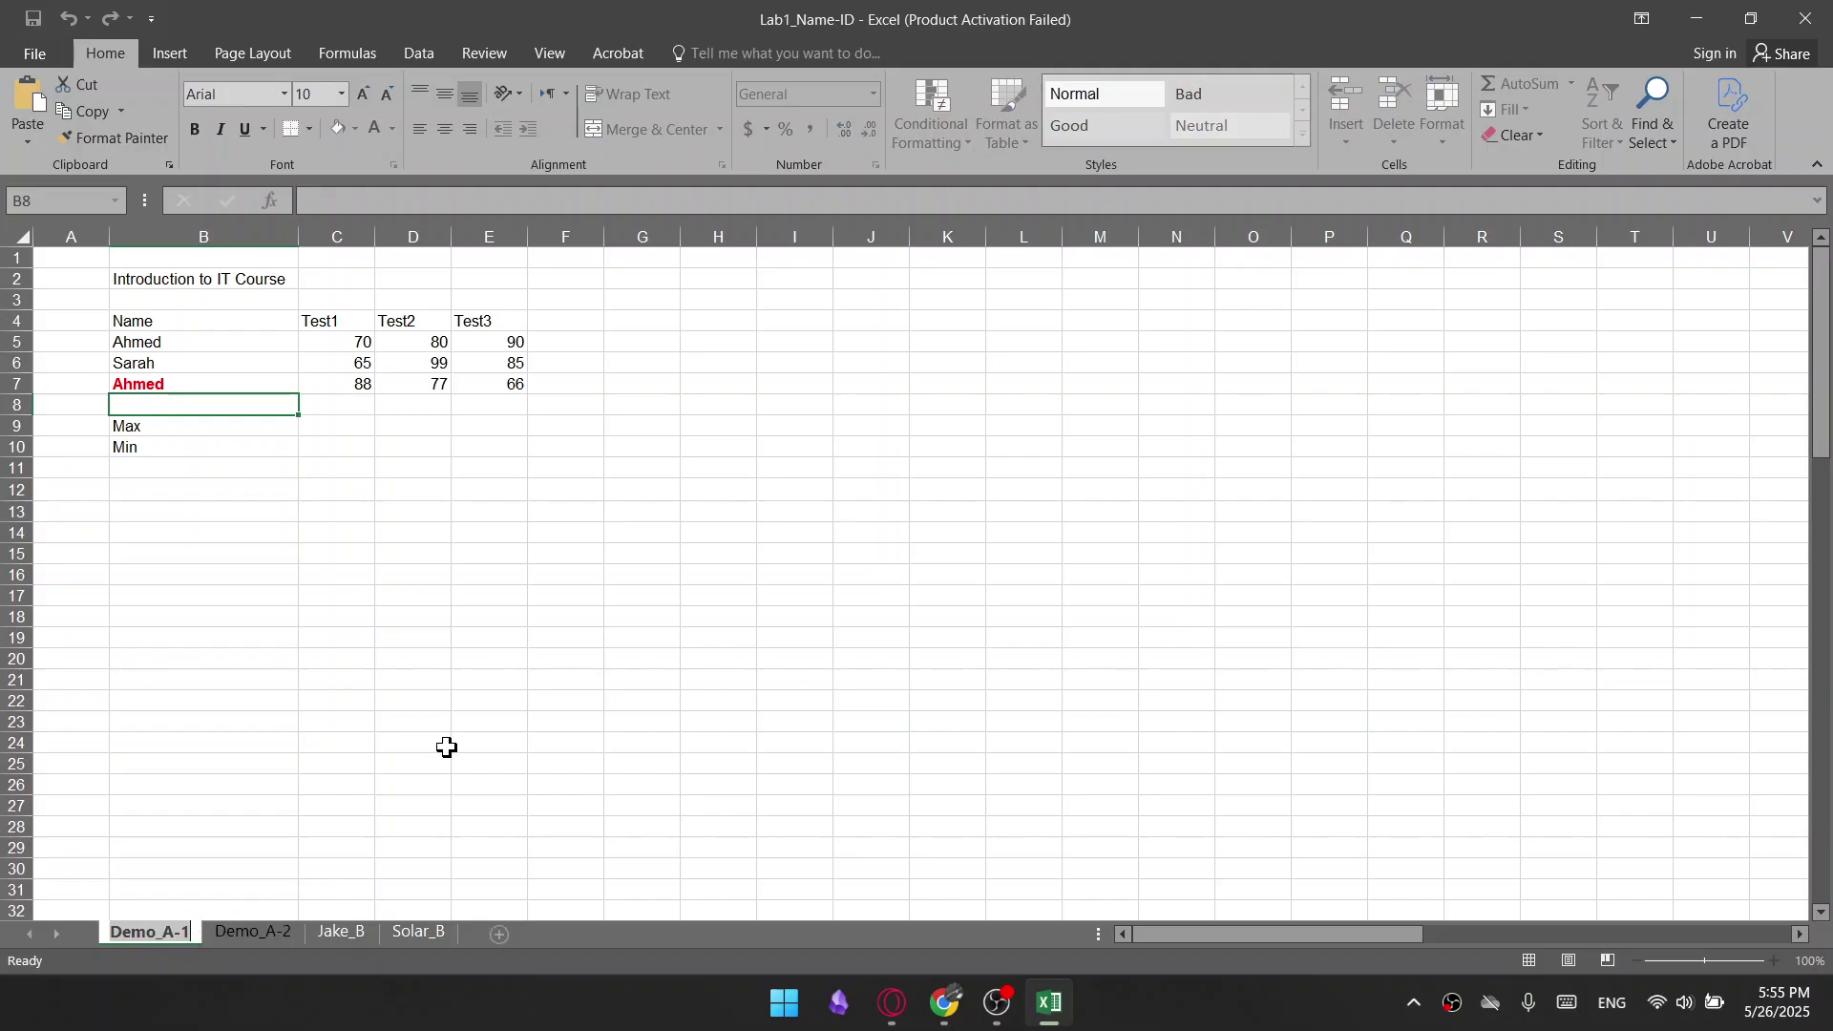
text(Grades)
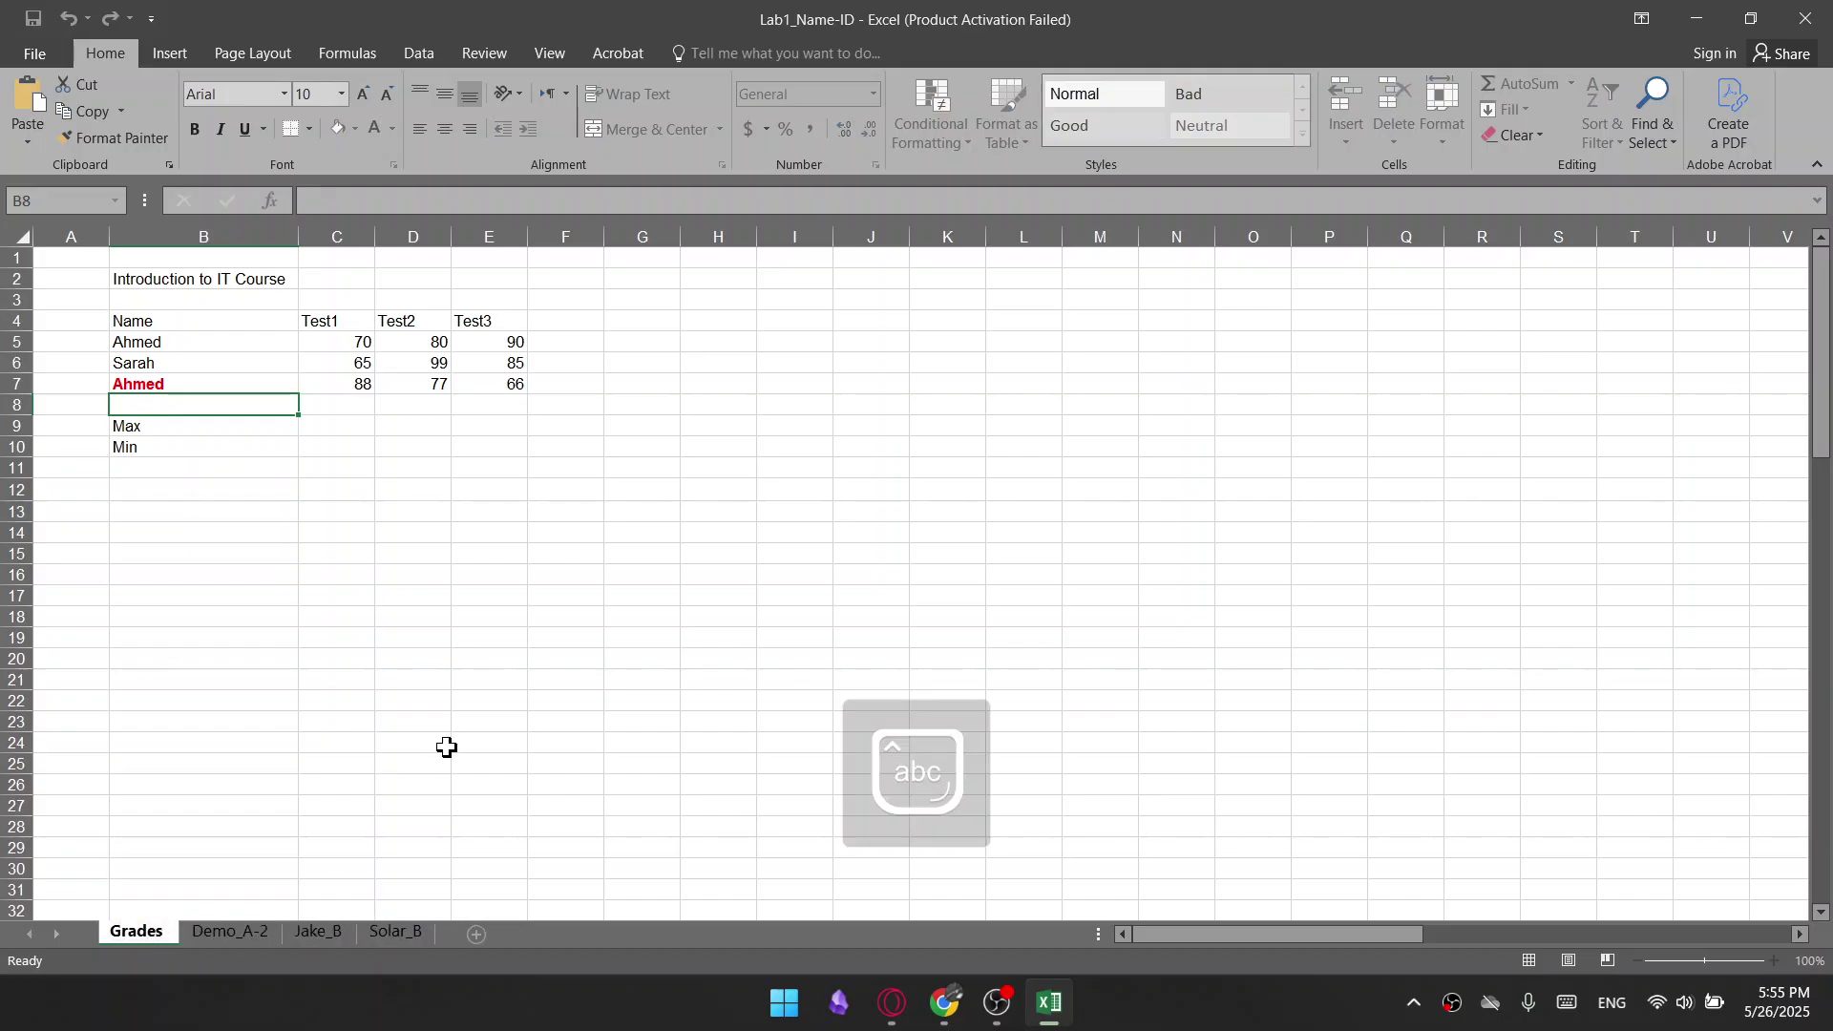
key(Return)
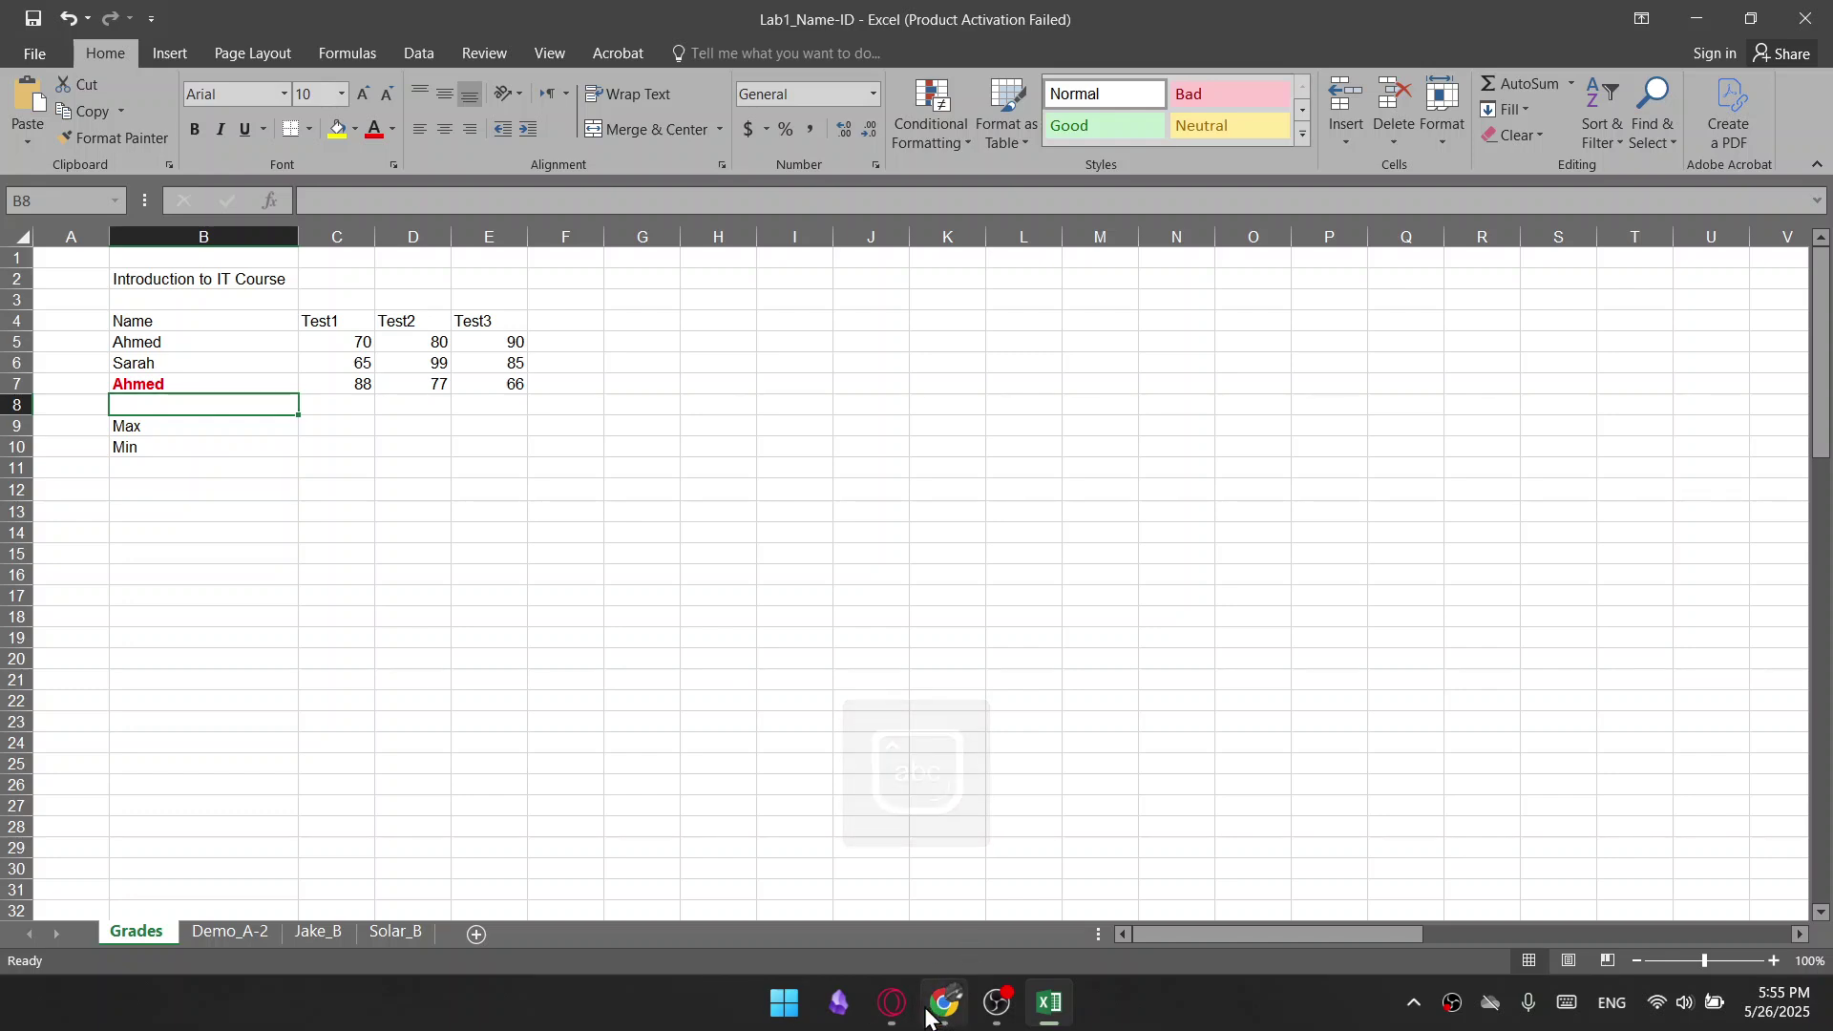
Return to the lab instructions in the browser and review the section 1 tasks and the section on computing the average using formulas
click(891, 1003)
drag(579, 467, 840, 946)
click(767, 509)
drag(579, 469, 818, 524)
click(806, 553)
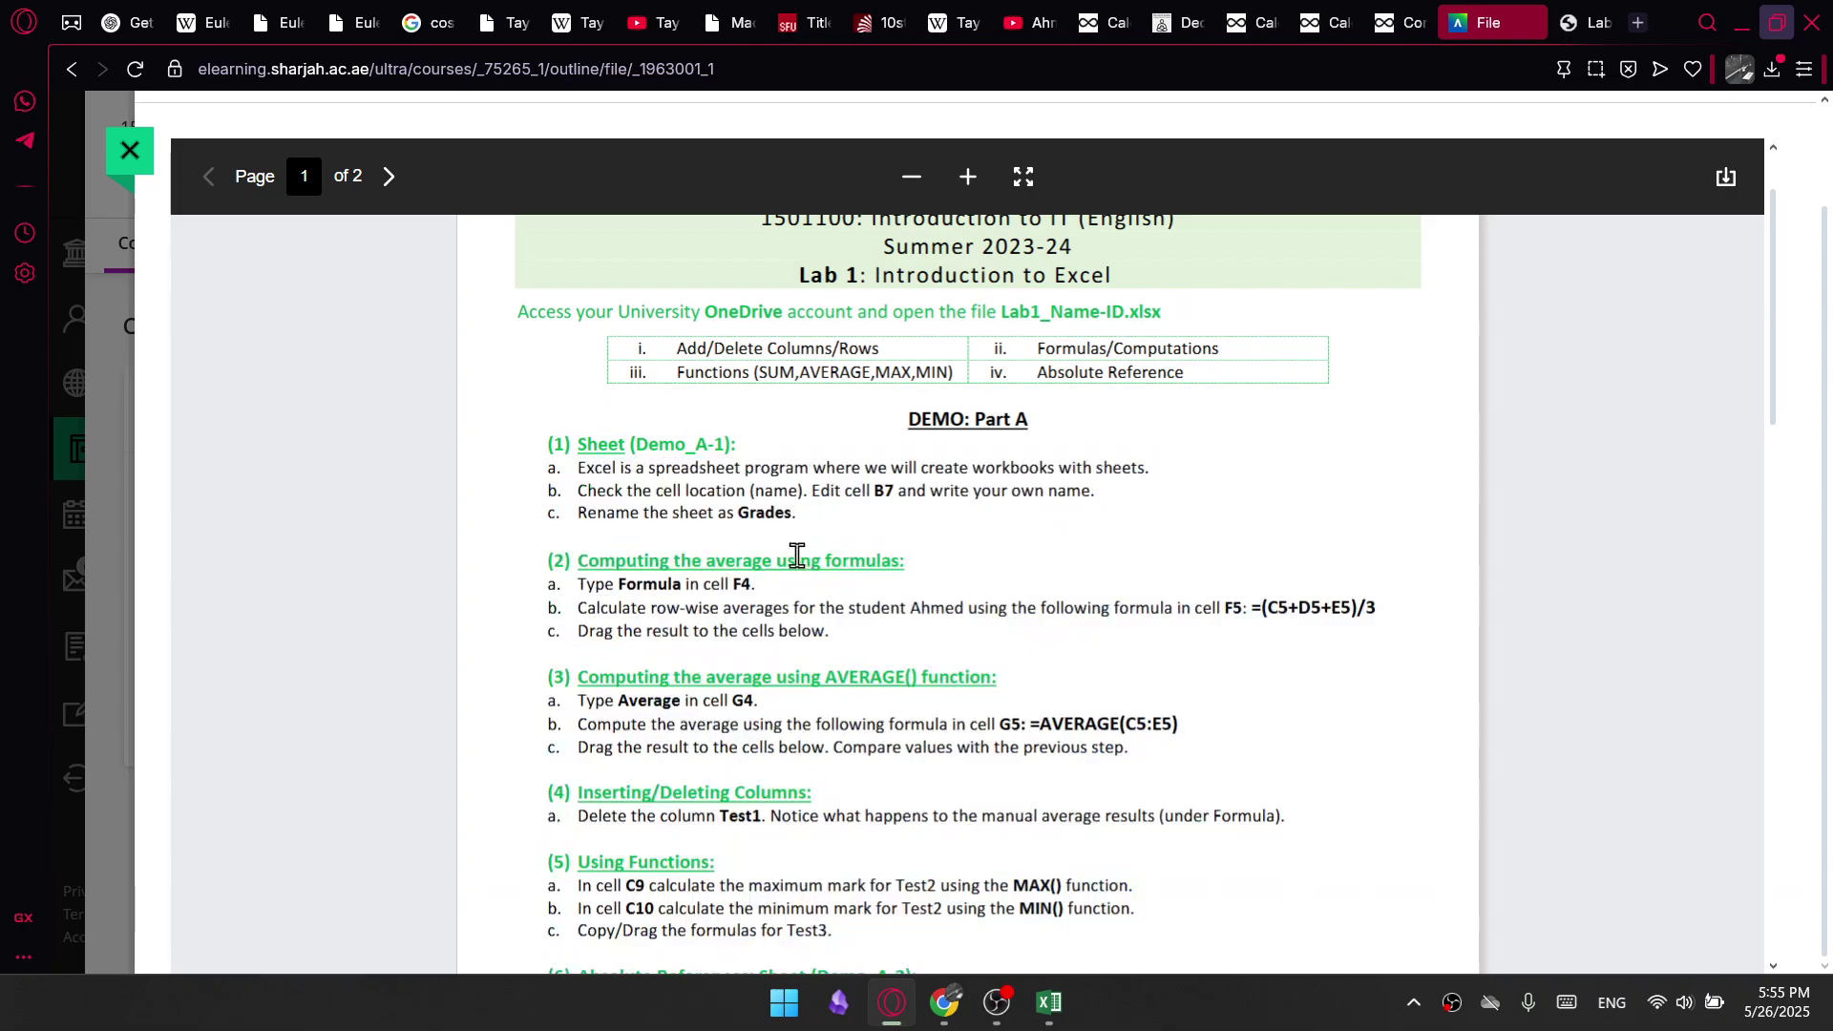
scroll(747, 516, down, 1)
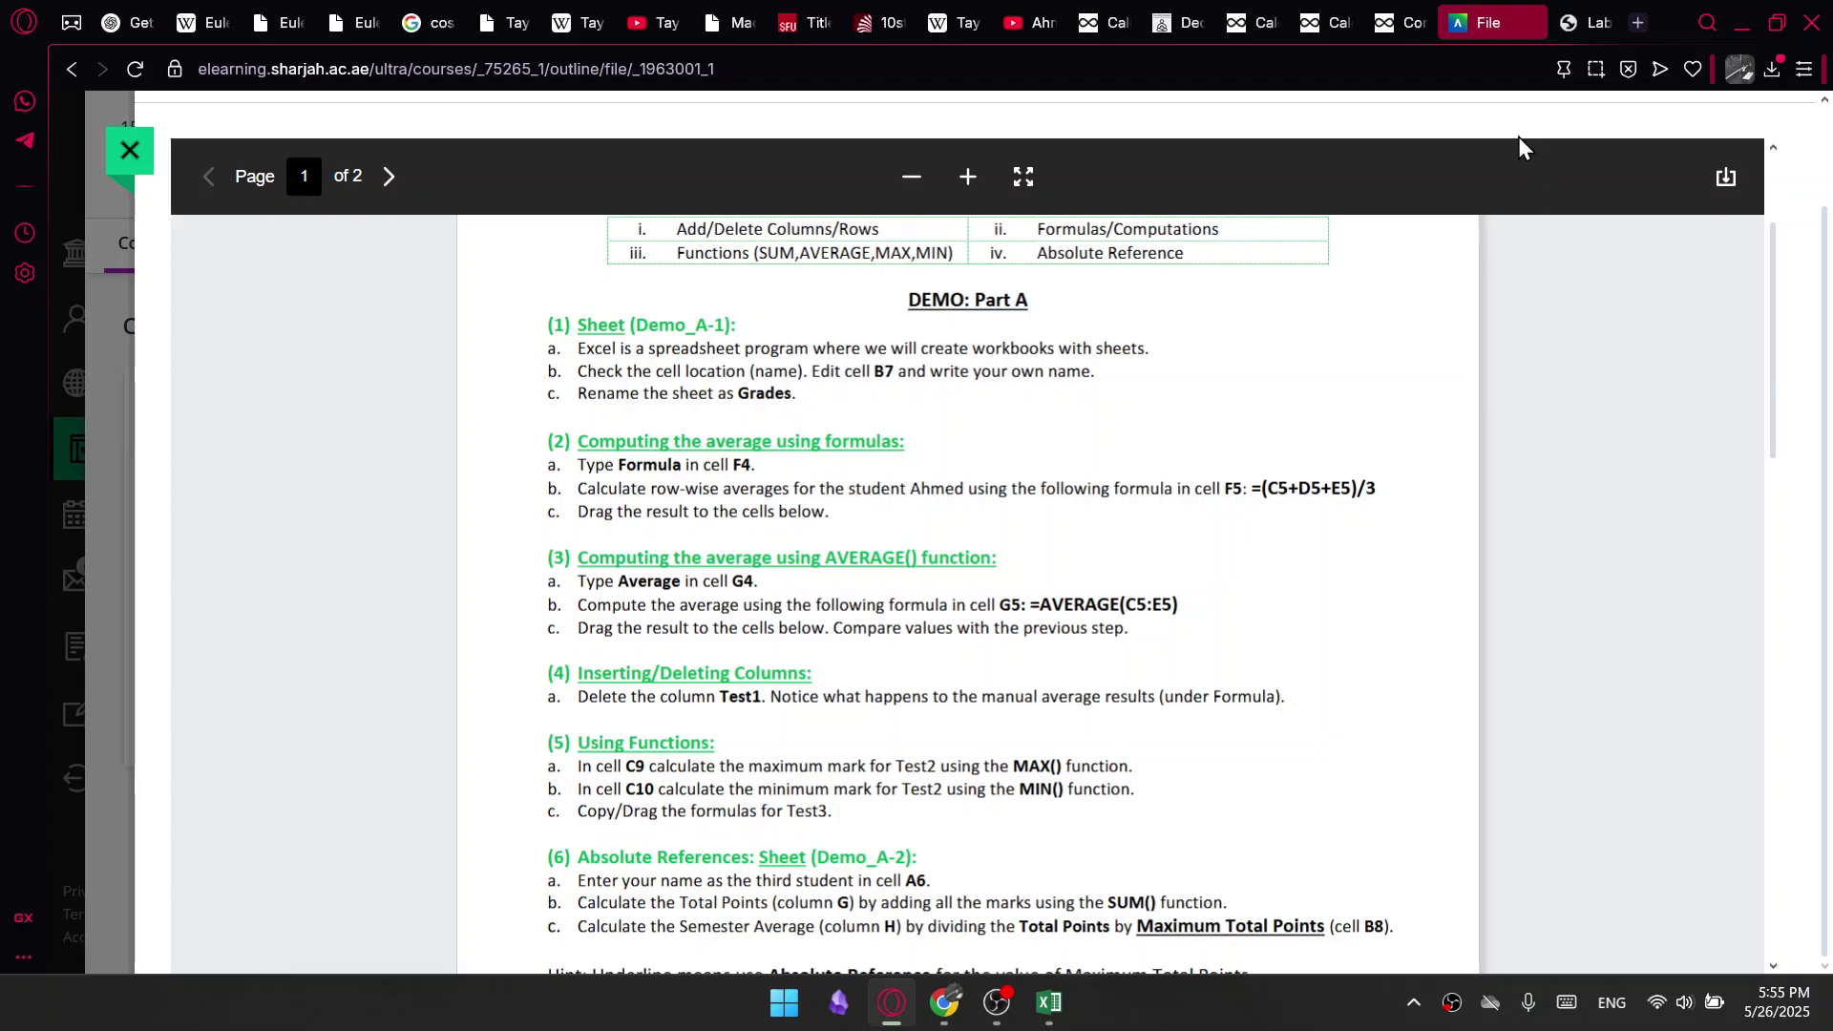
Search the web for "the average" in a new tab, view the average formula among the image results, and return to the lab instructions
click(1638, 23)
text(te)
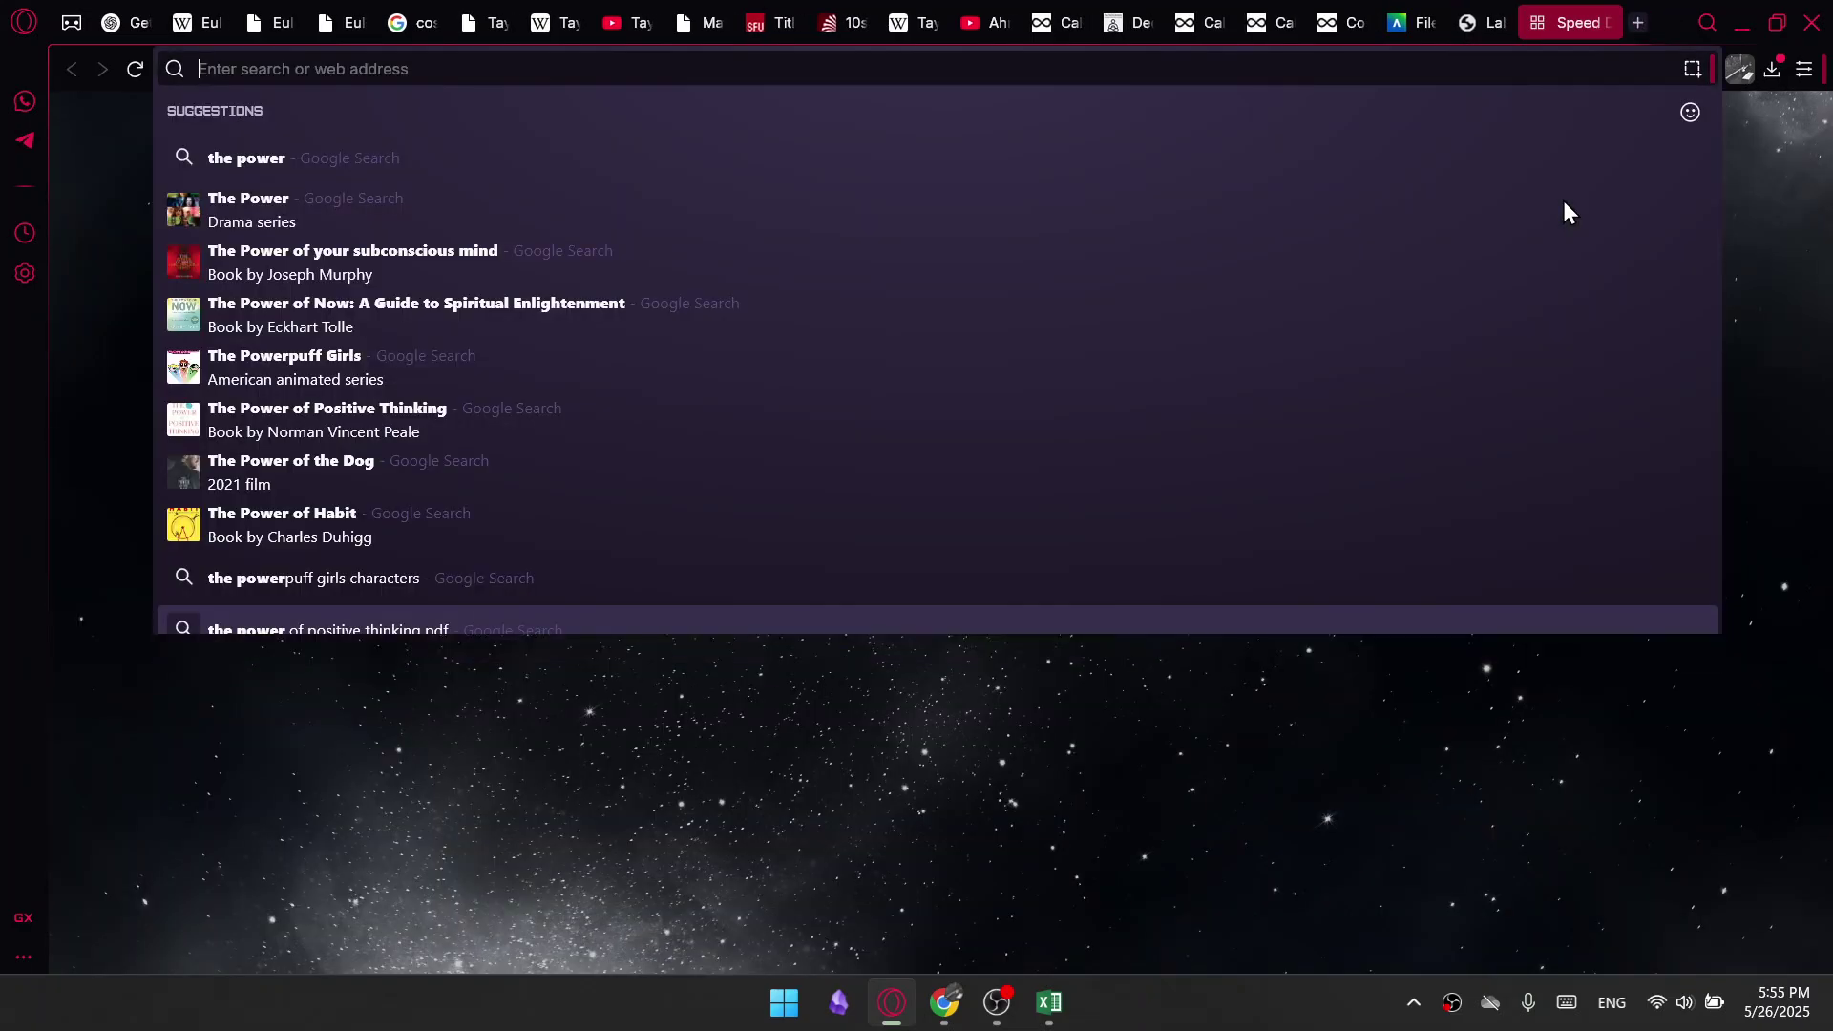
key(BackSpace)
text(he ave)
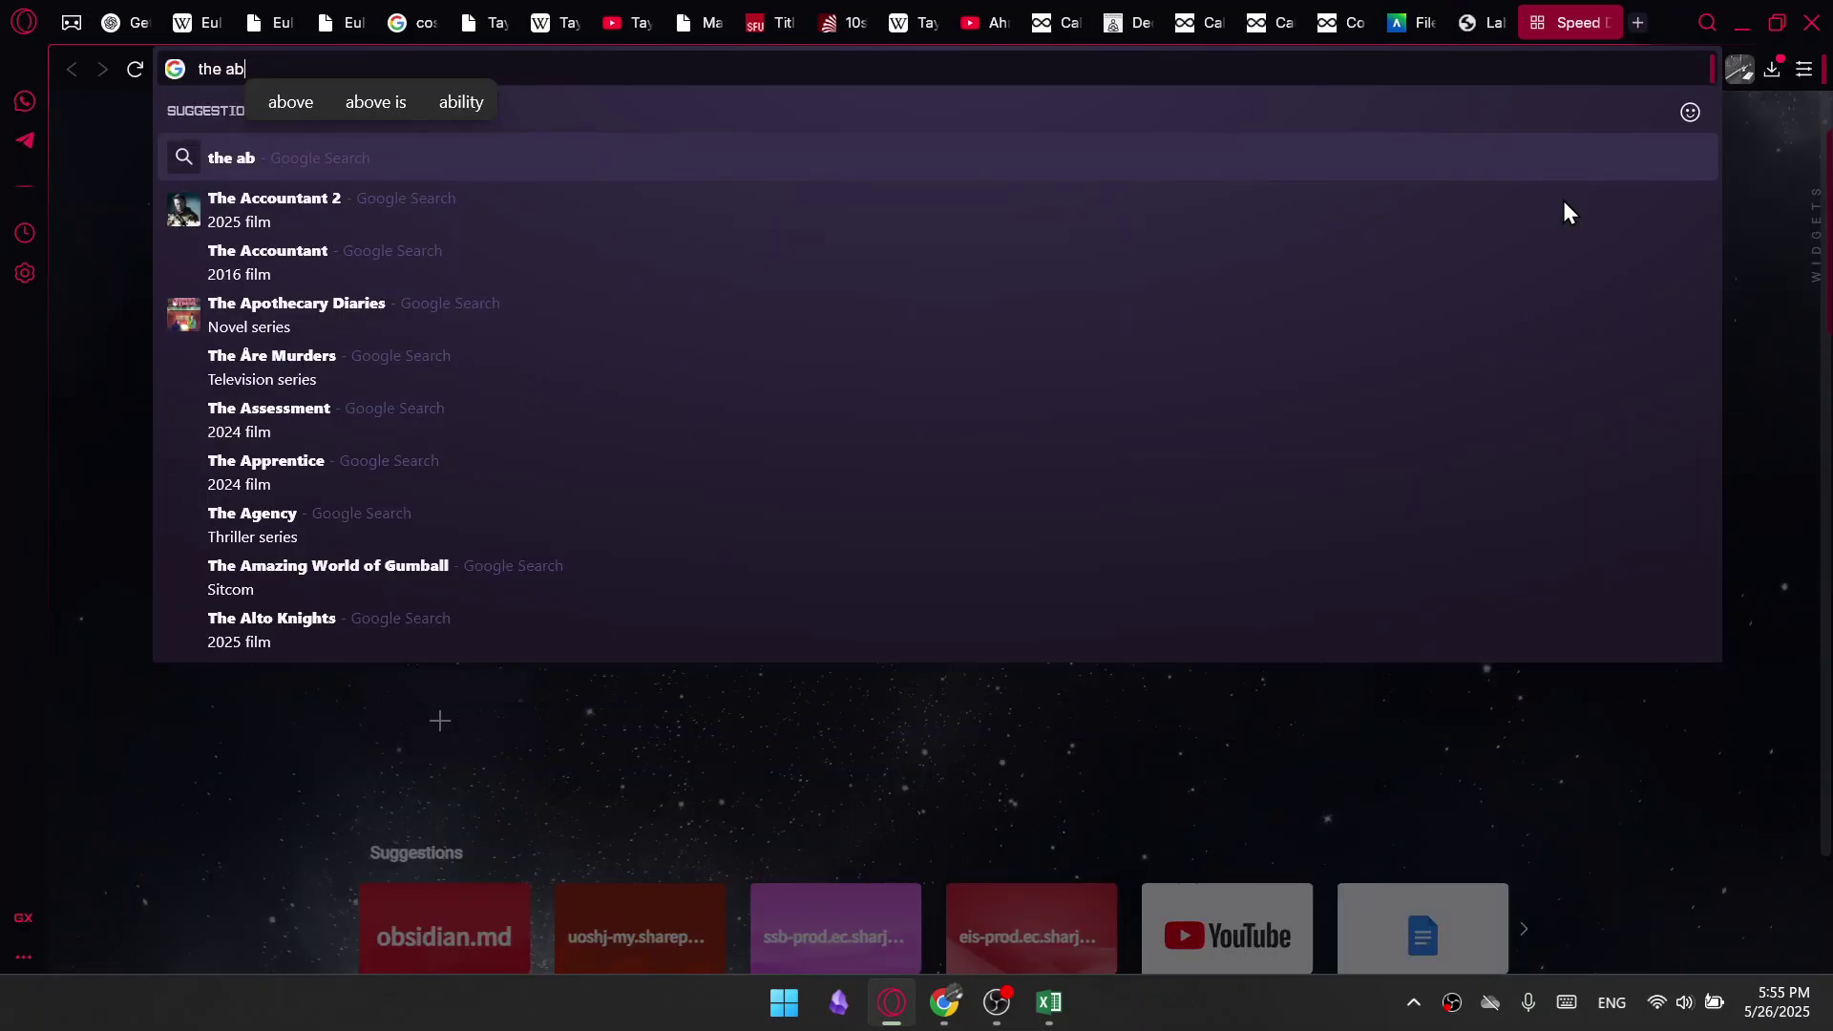
text(rage)
key(Return)
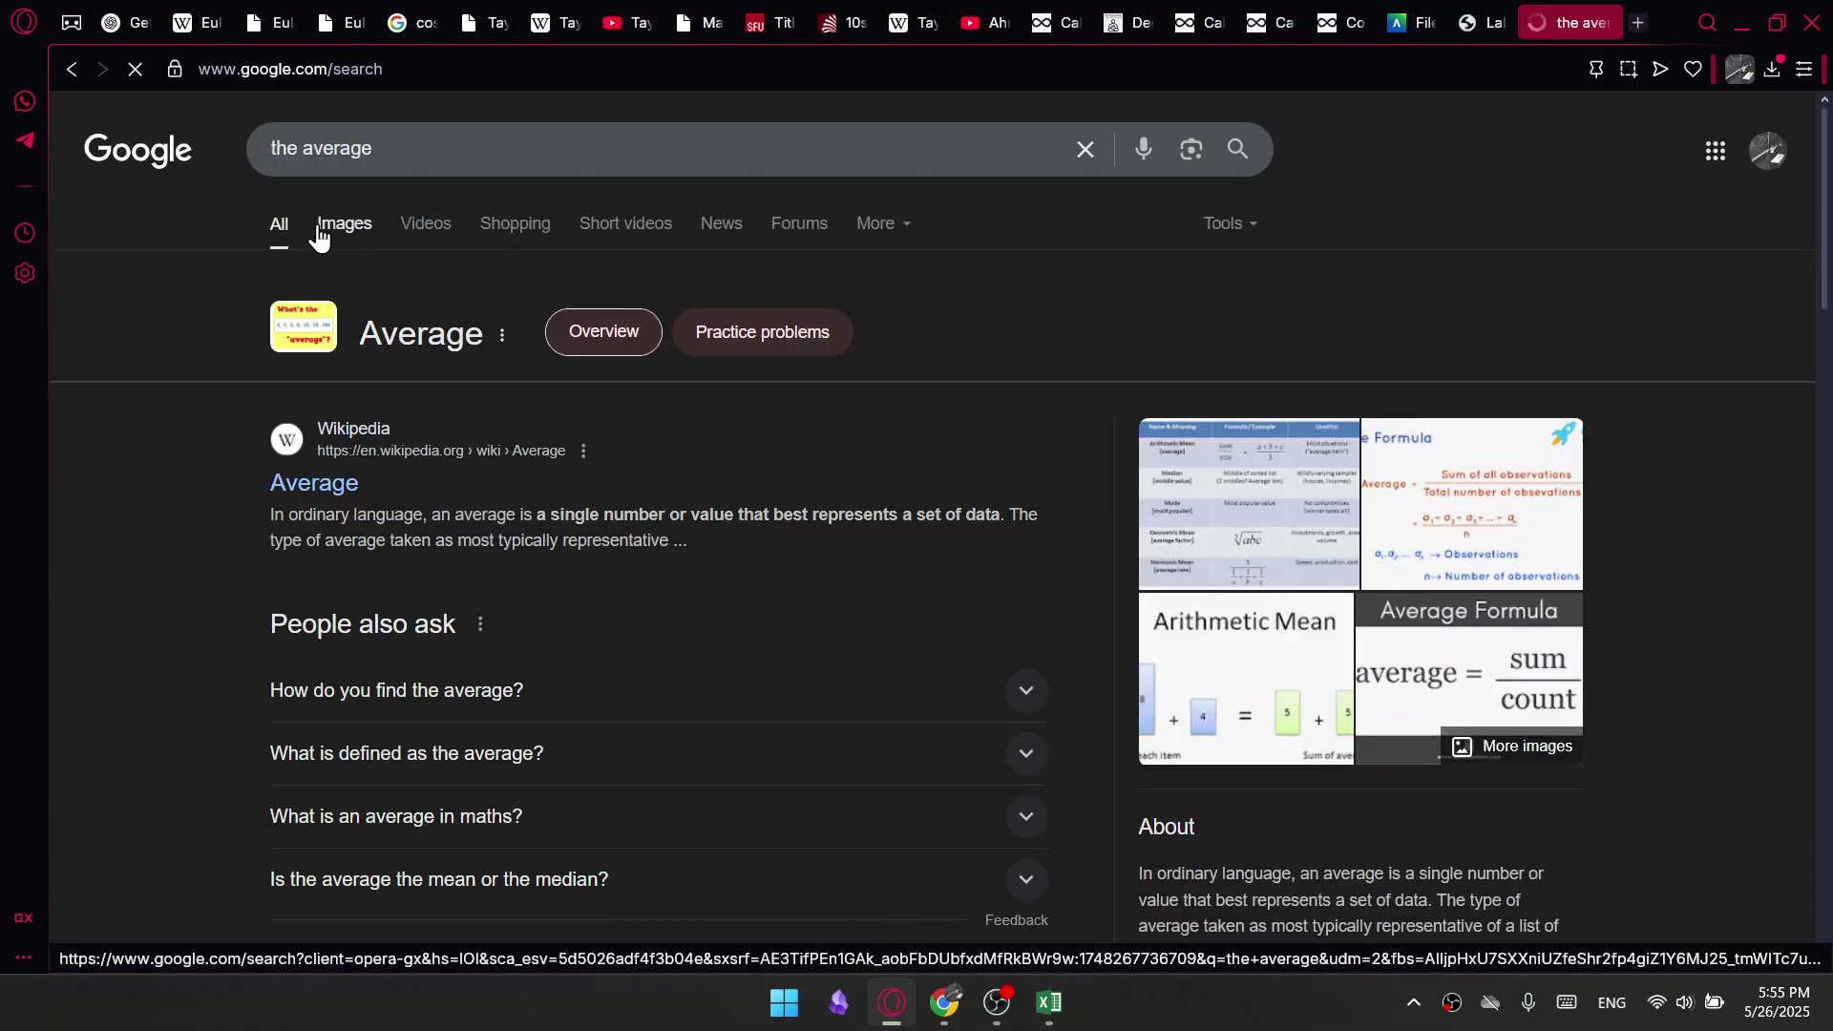
click(1497, 678)
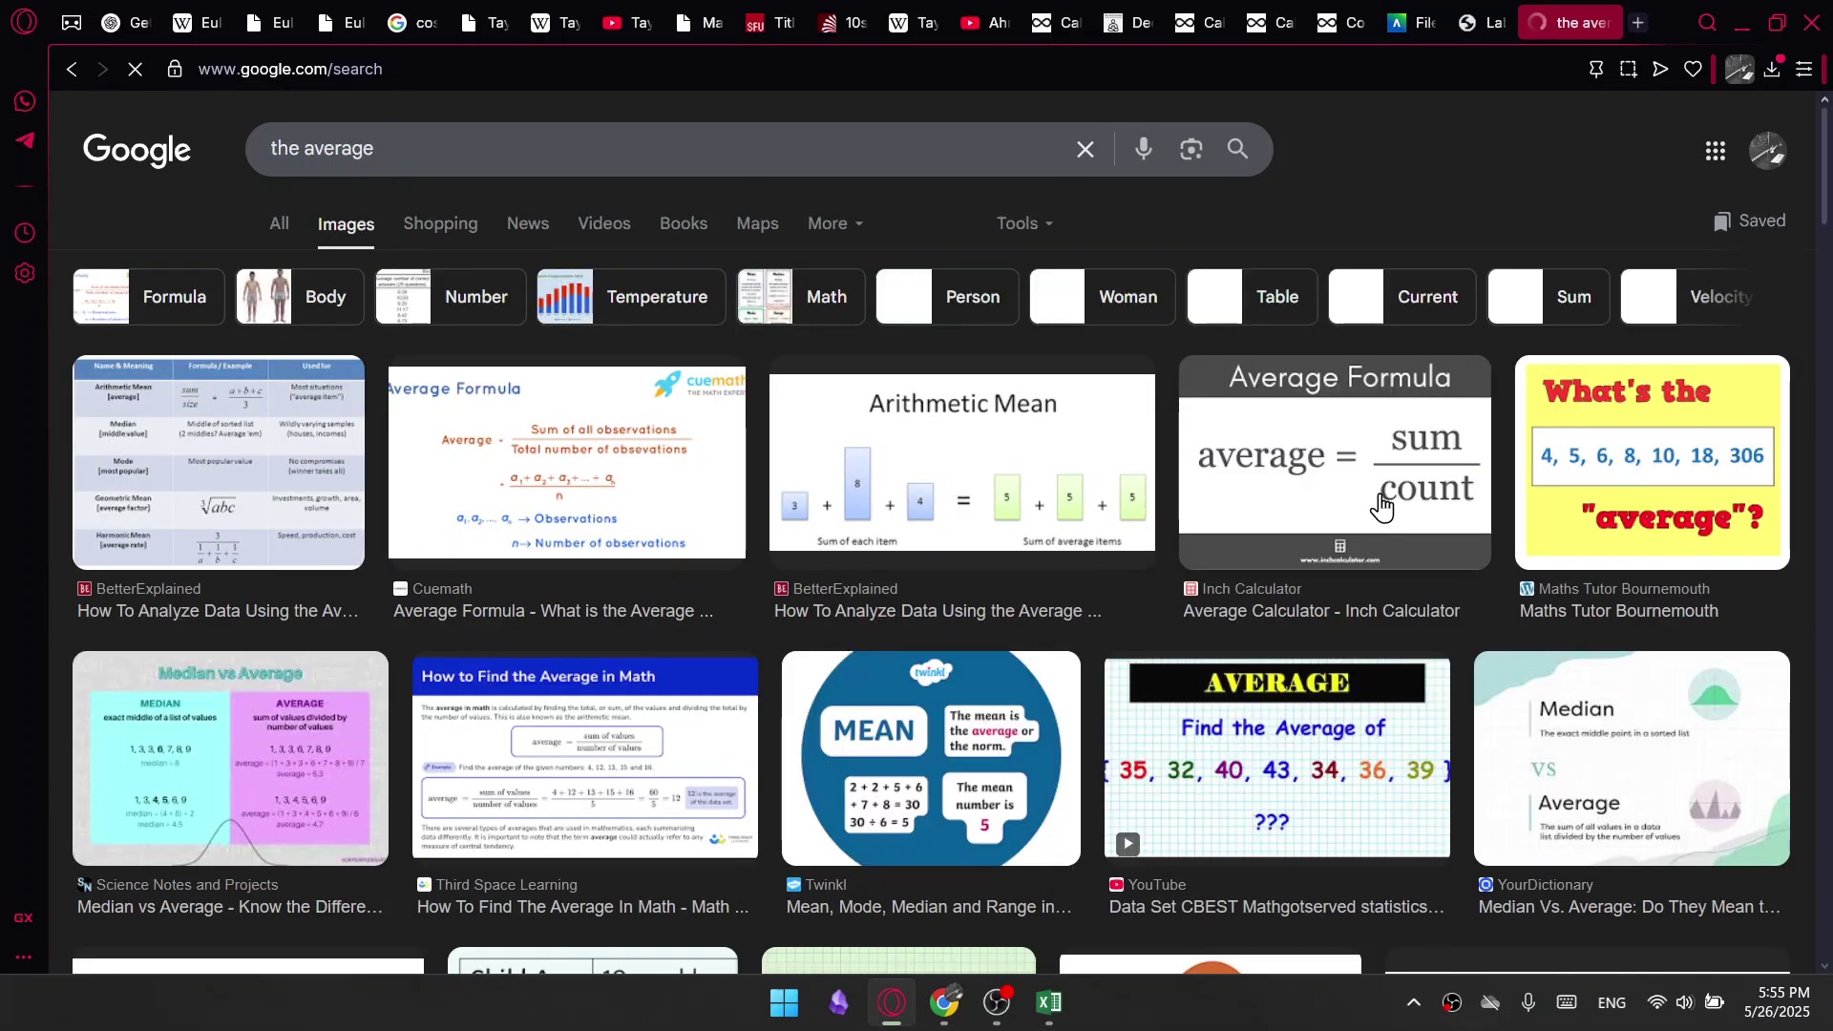
click(1486, 492)
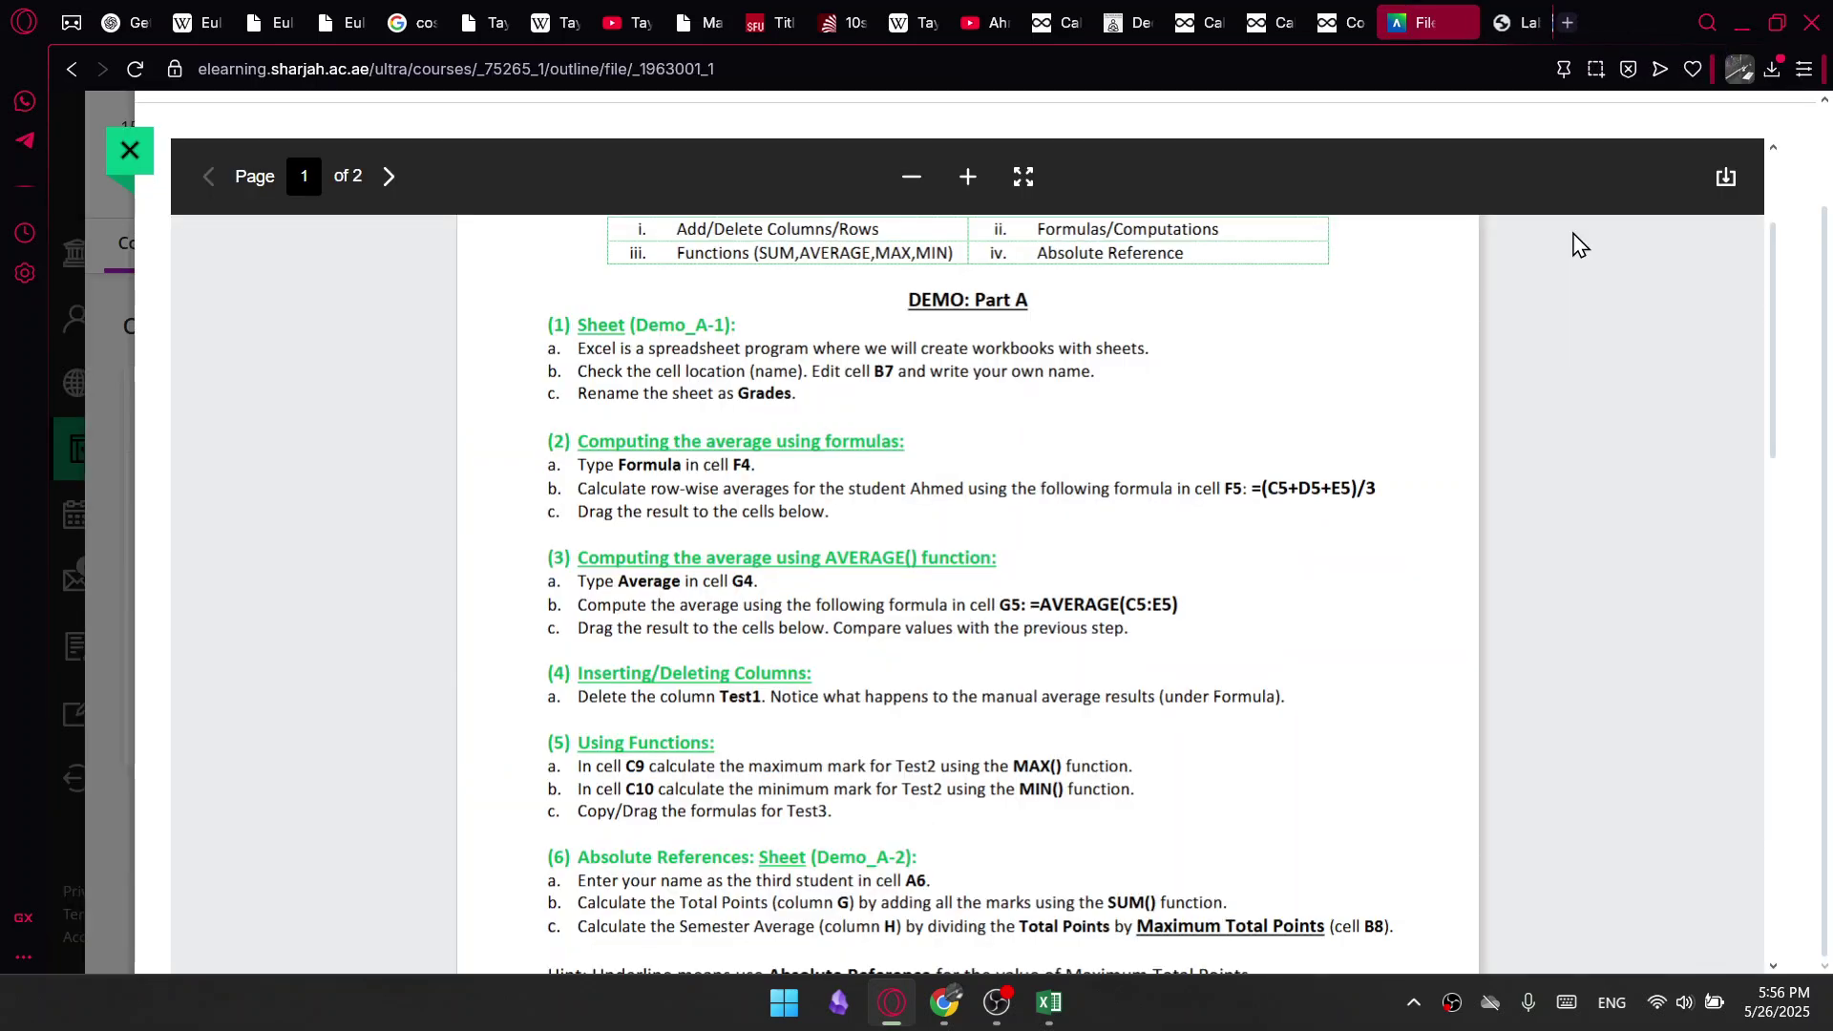
click(1605, 23)
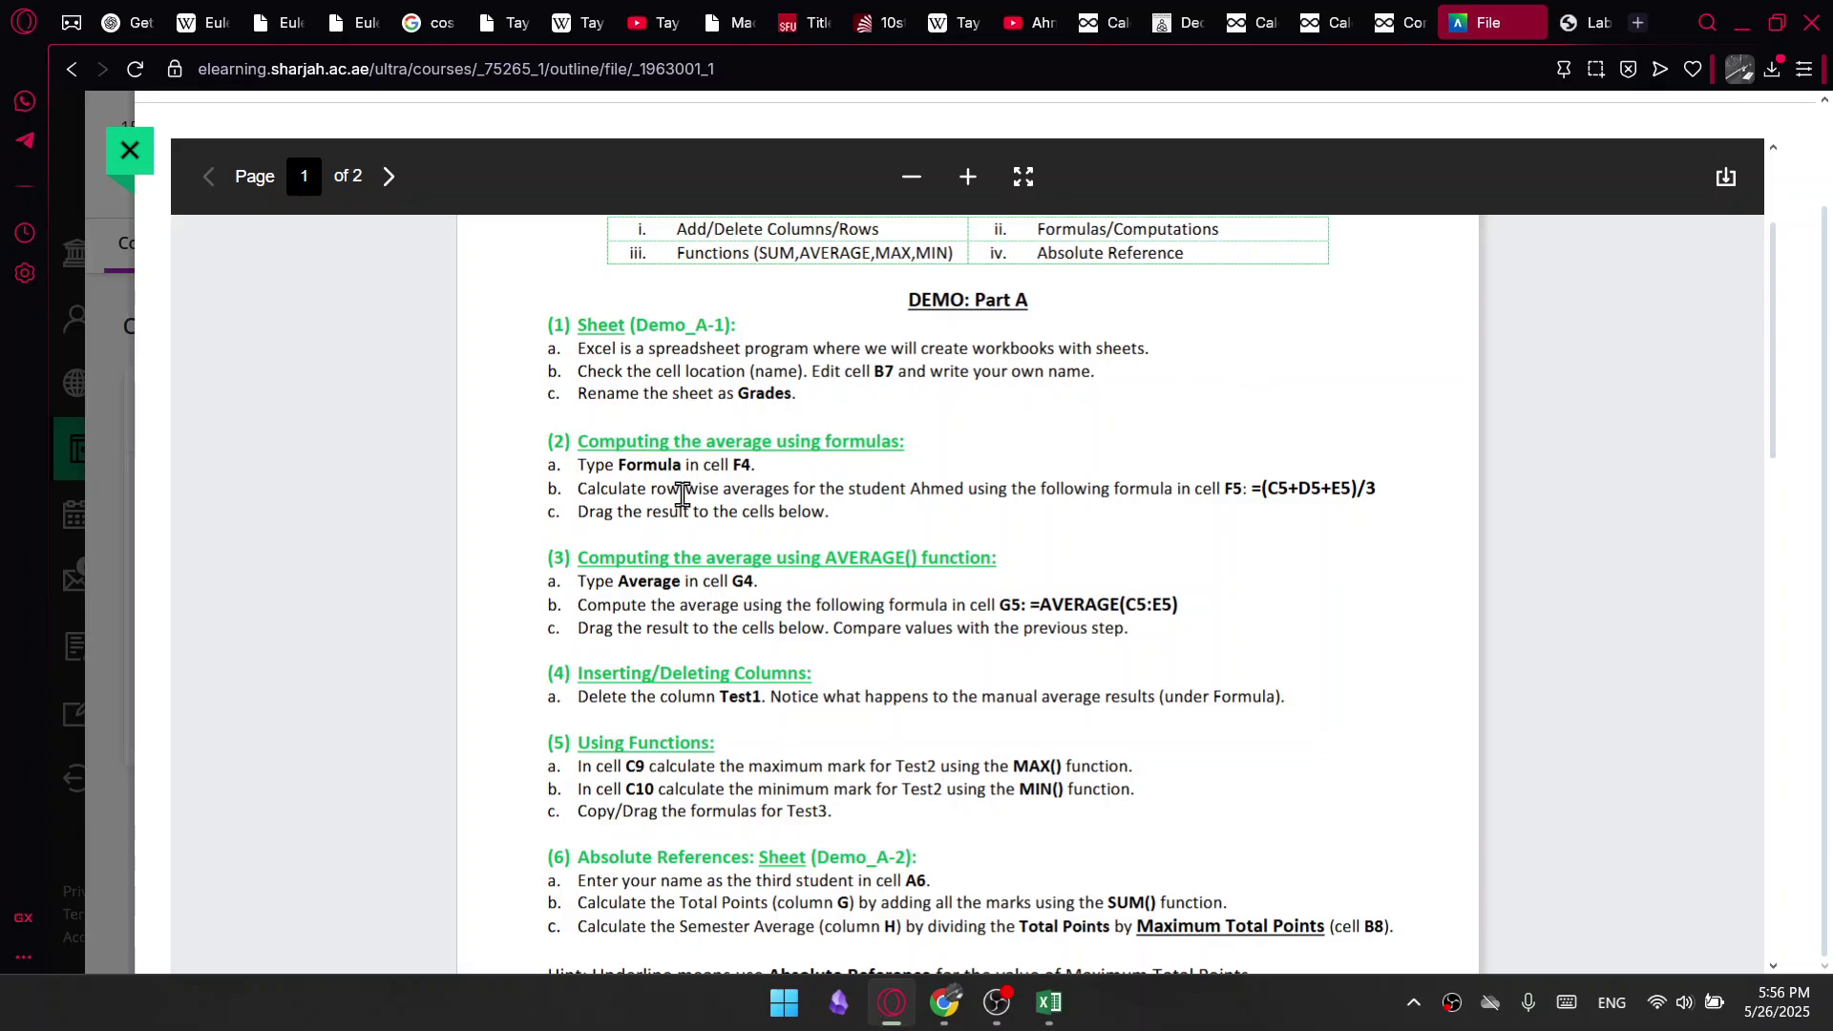
Read the first task of section 2 and enter the heading Formula in cell F4 of the Grades sheet
drag(575, 441, 893, 437)
click(813, 470)
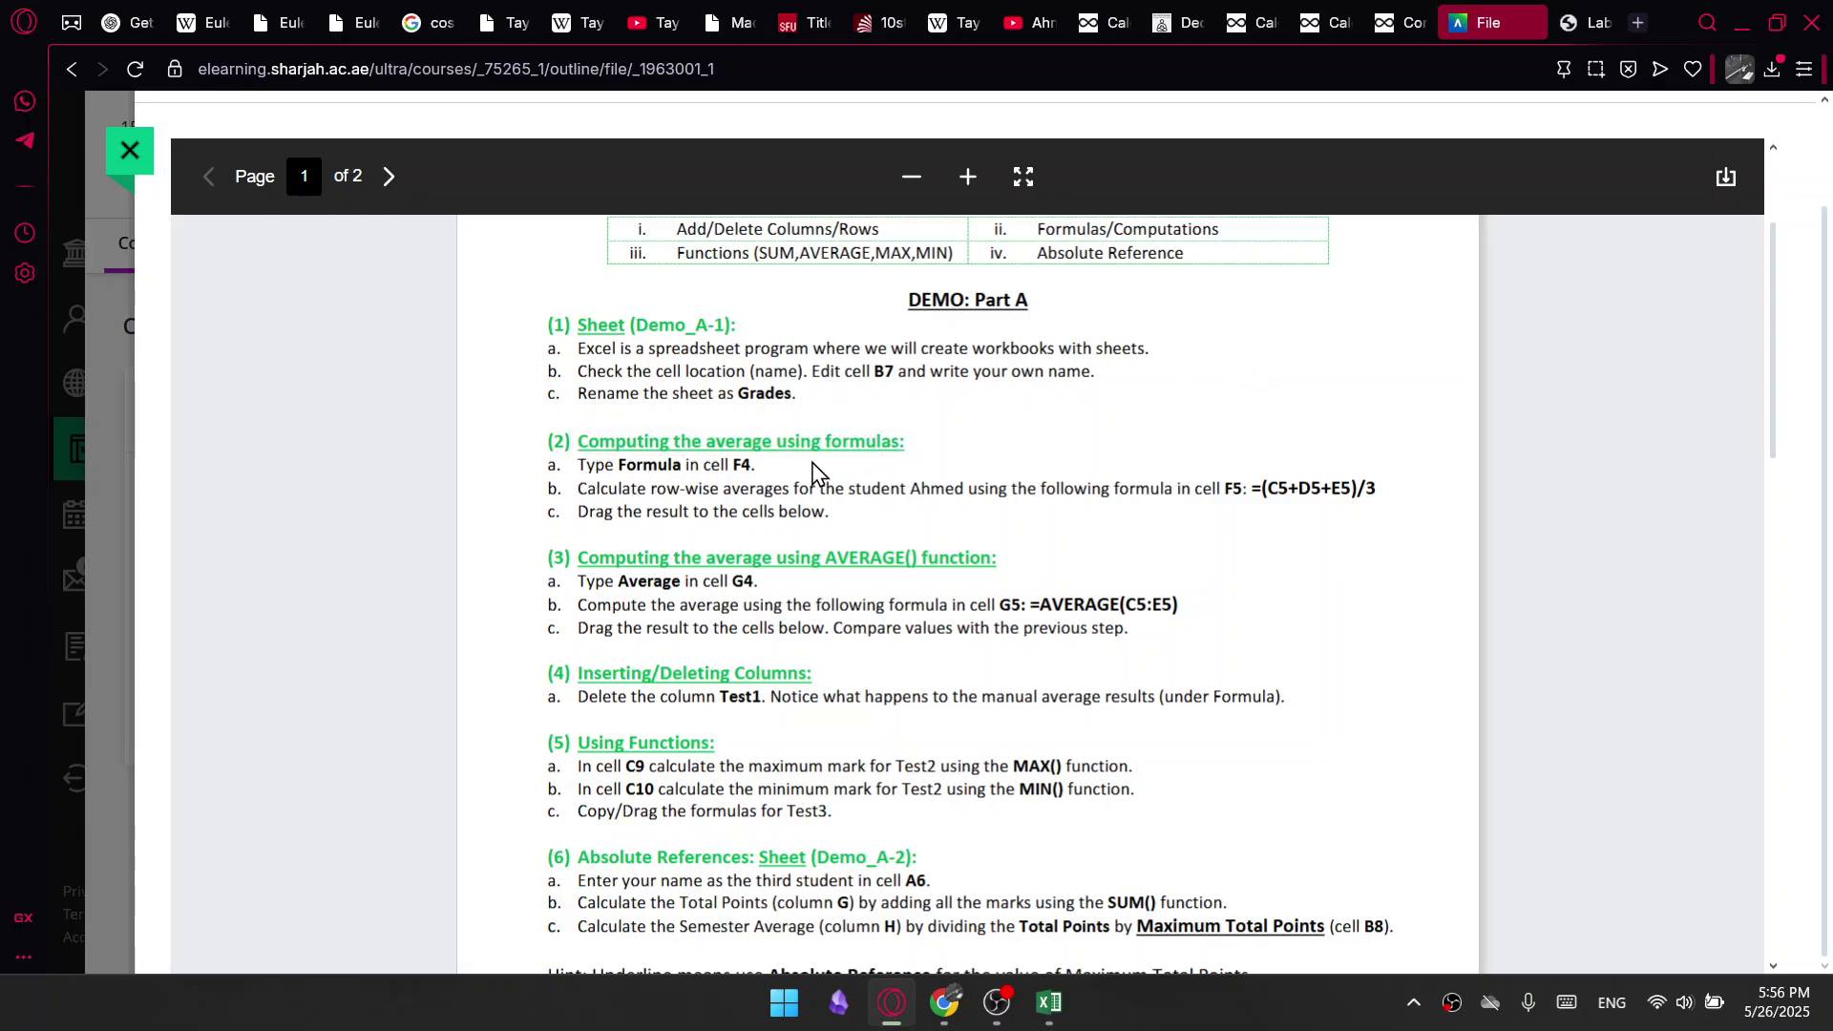
mouse_move(576, 468)
mouse_down()
mouse_move(649, 470)
mouse_move(611, 471)
mouse_up()
click(575, 467)
click(1049, 1002)
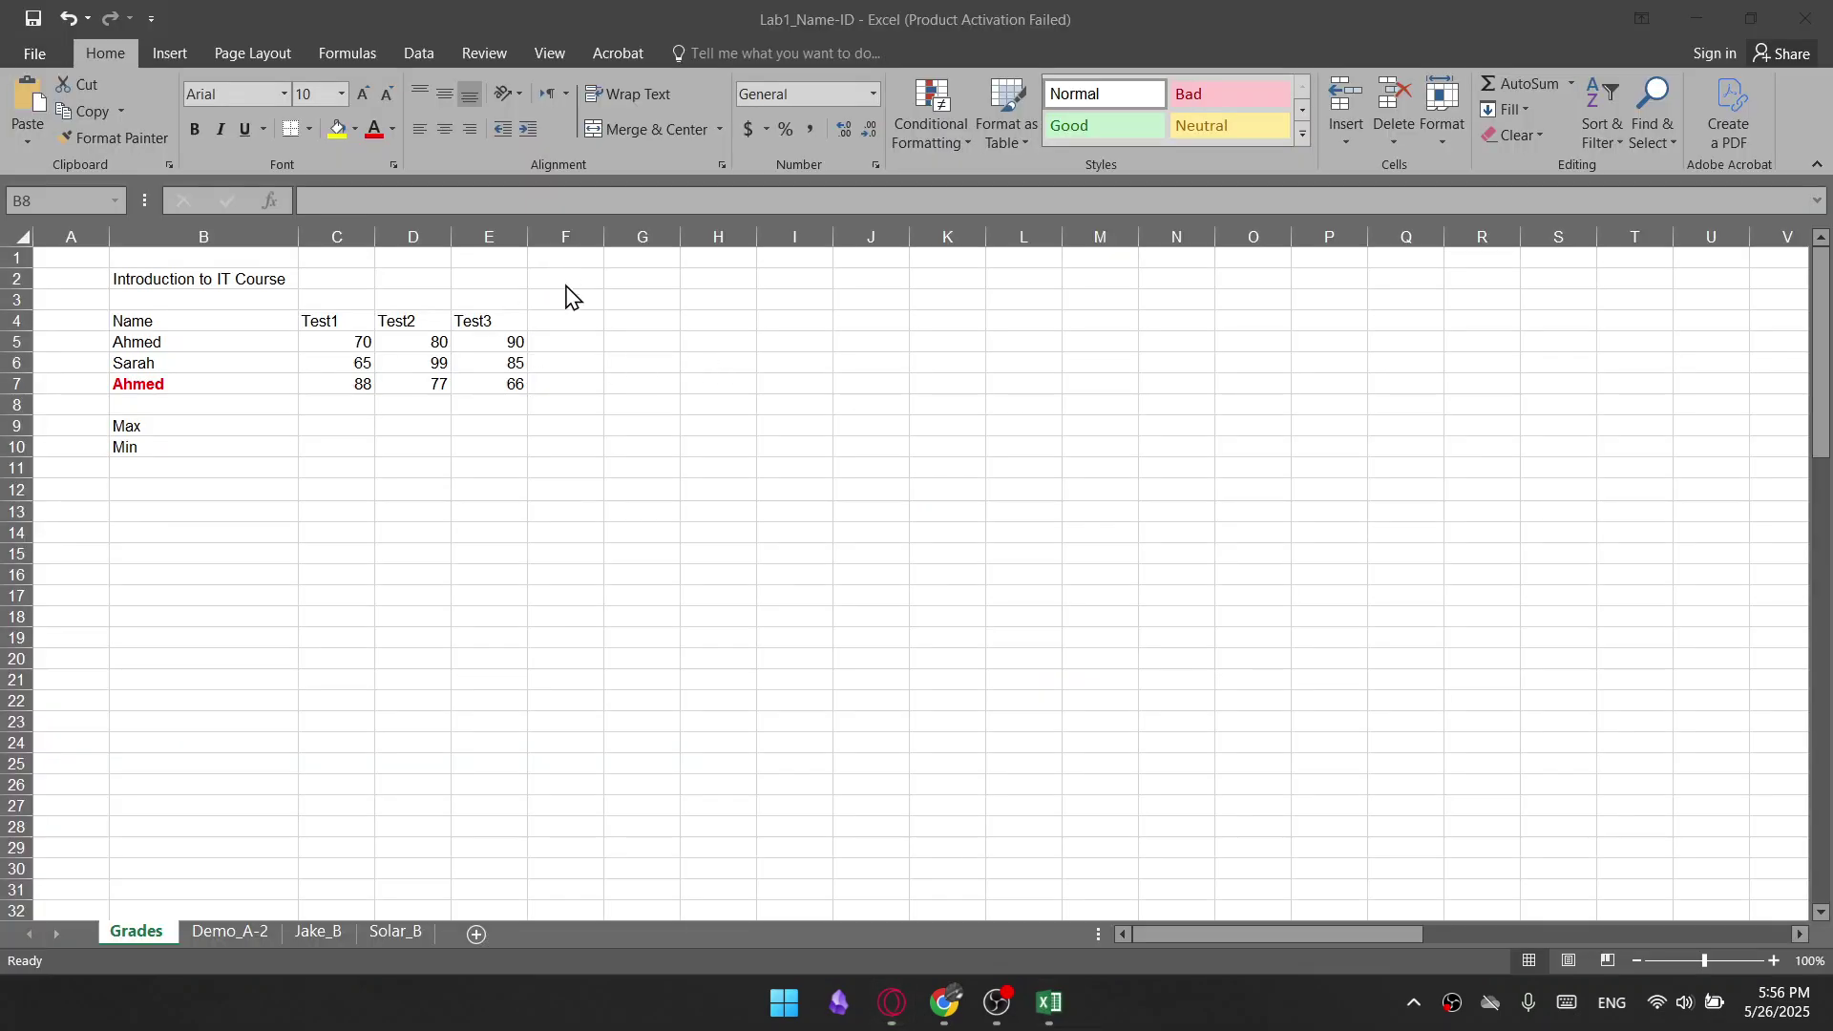
click(549, 321)
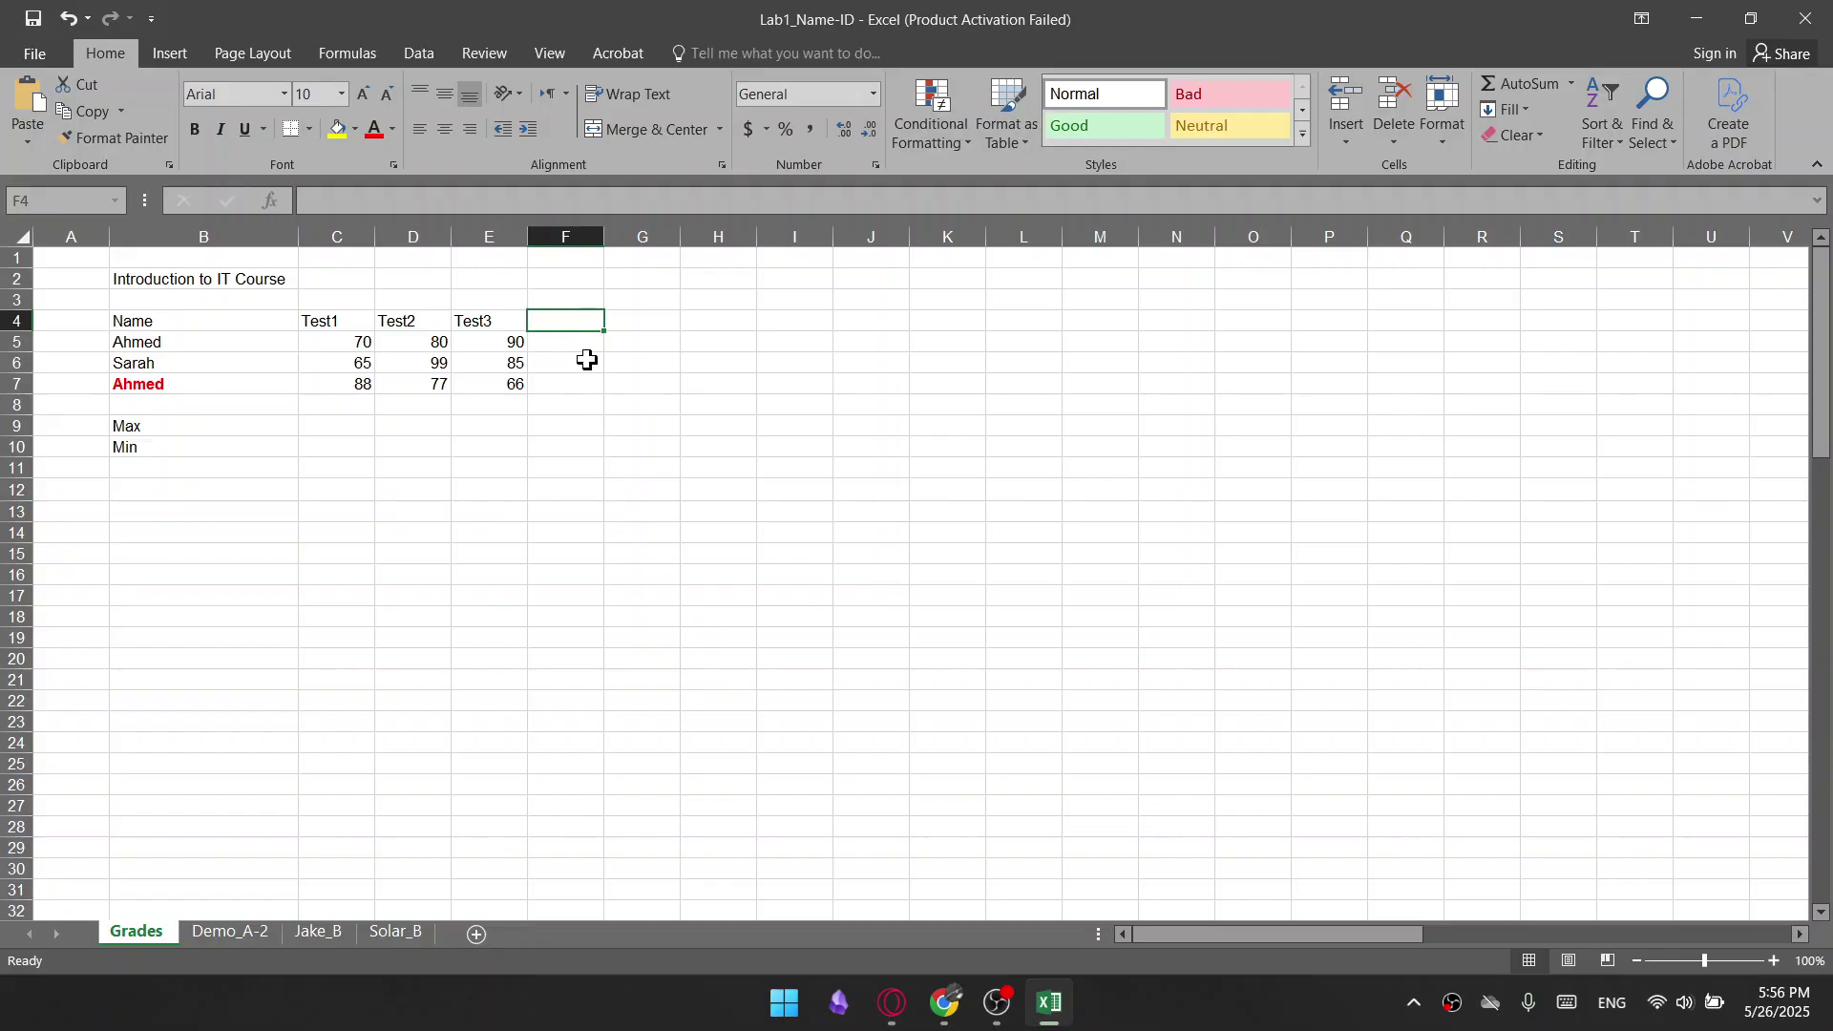
key(Caps_Lock)
text(Formula)
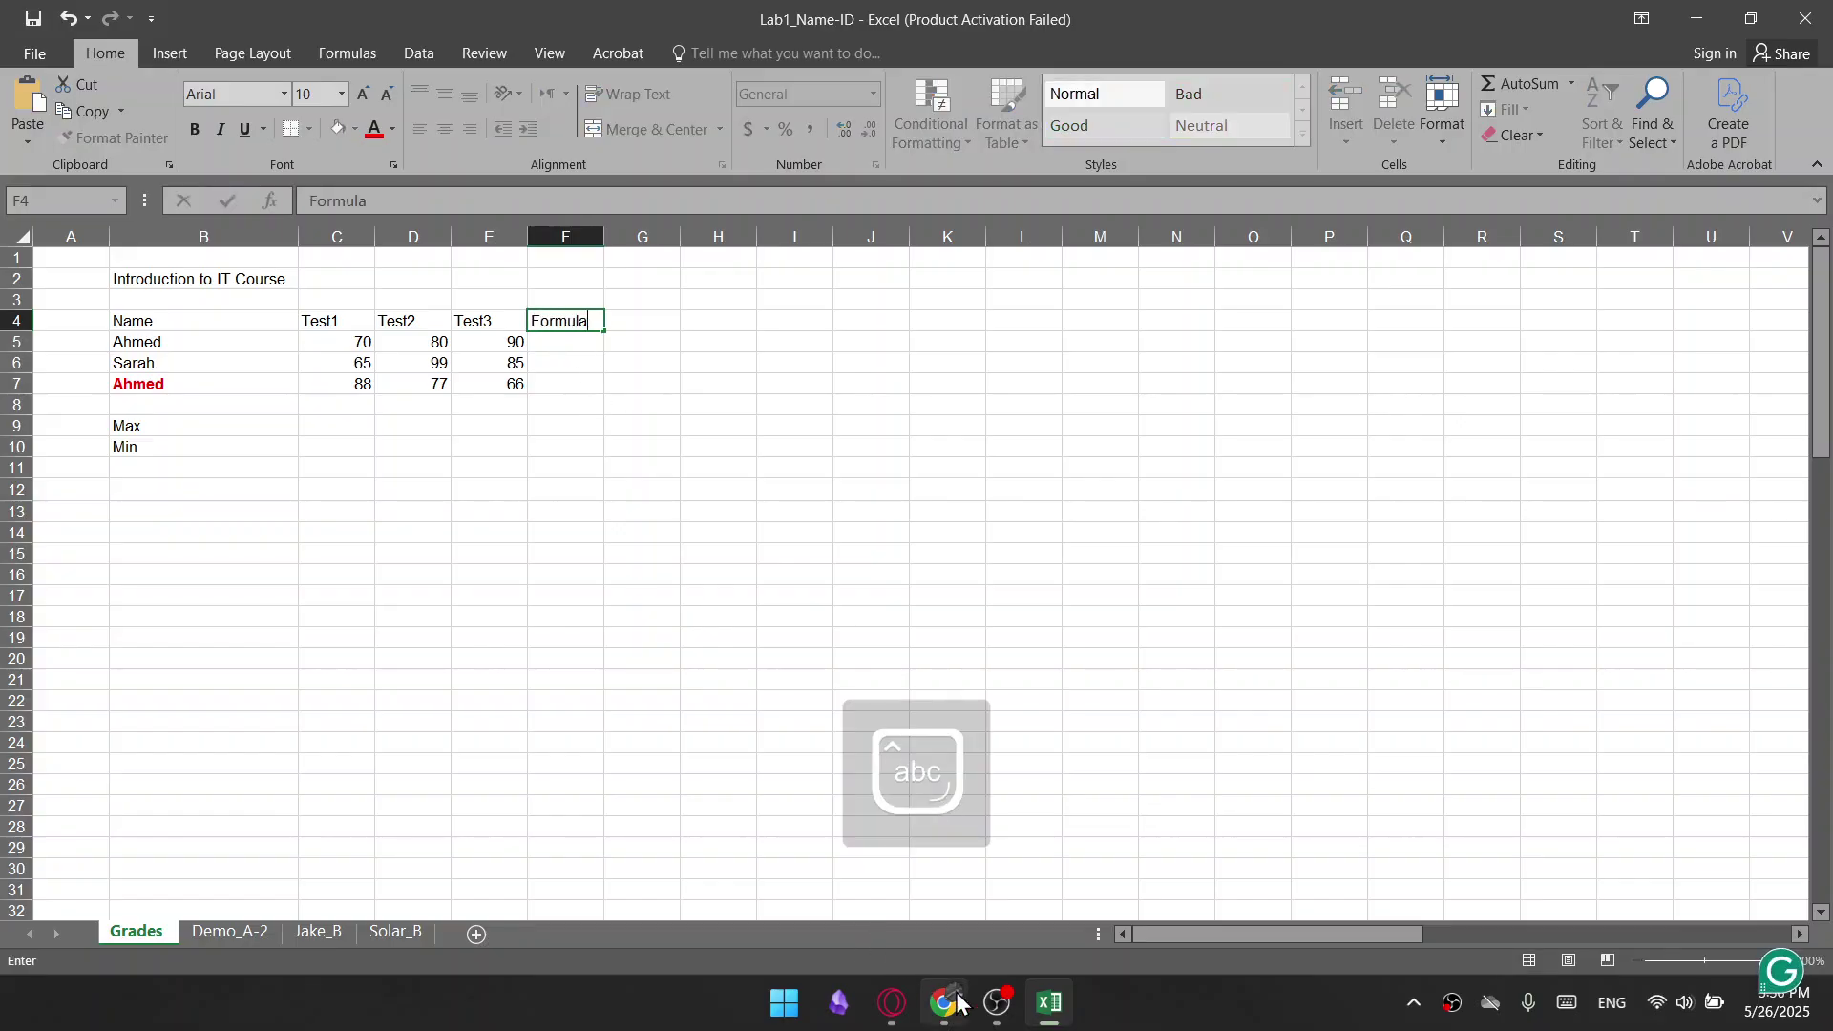
Switch to the lab instructions in the browser and read the section 2 task giving the row-wise average formula for cell F5
click(885, 1015)
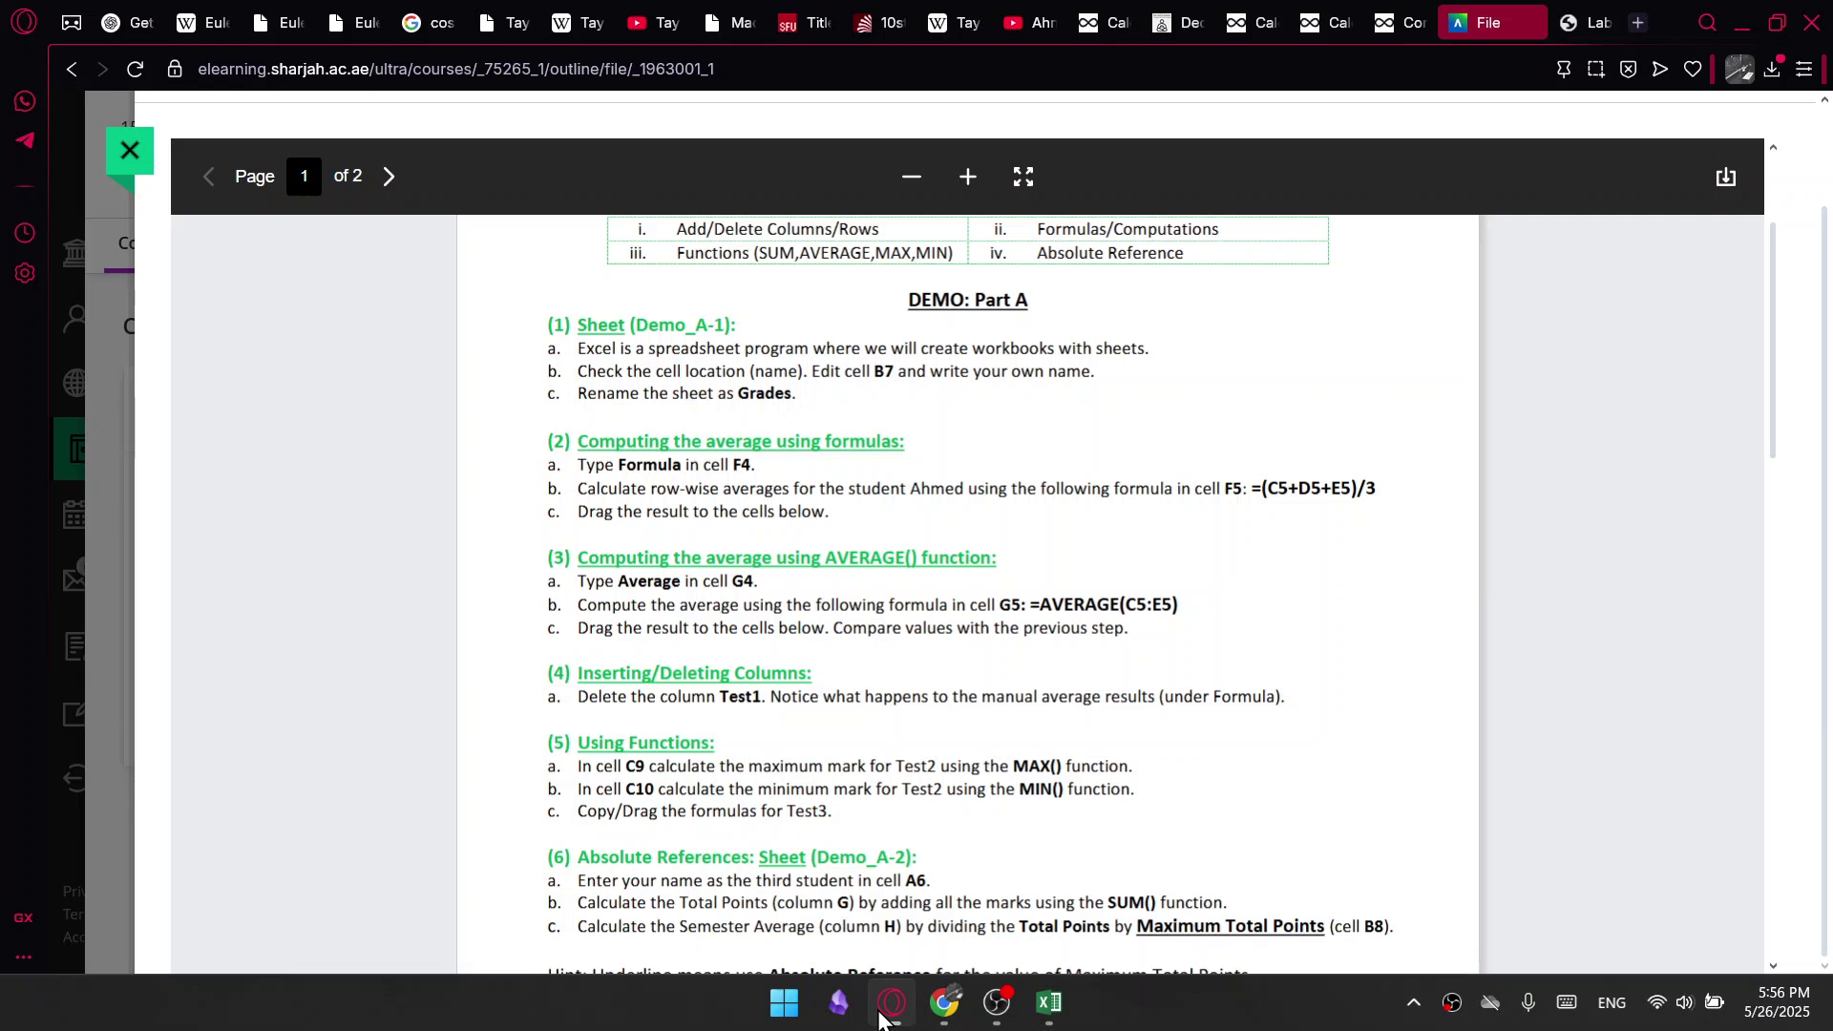
drag(580, 492, 1232, 495)
click(1231, 495)
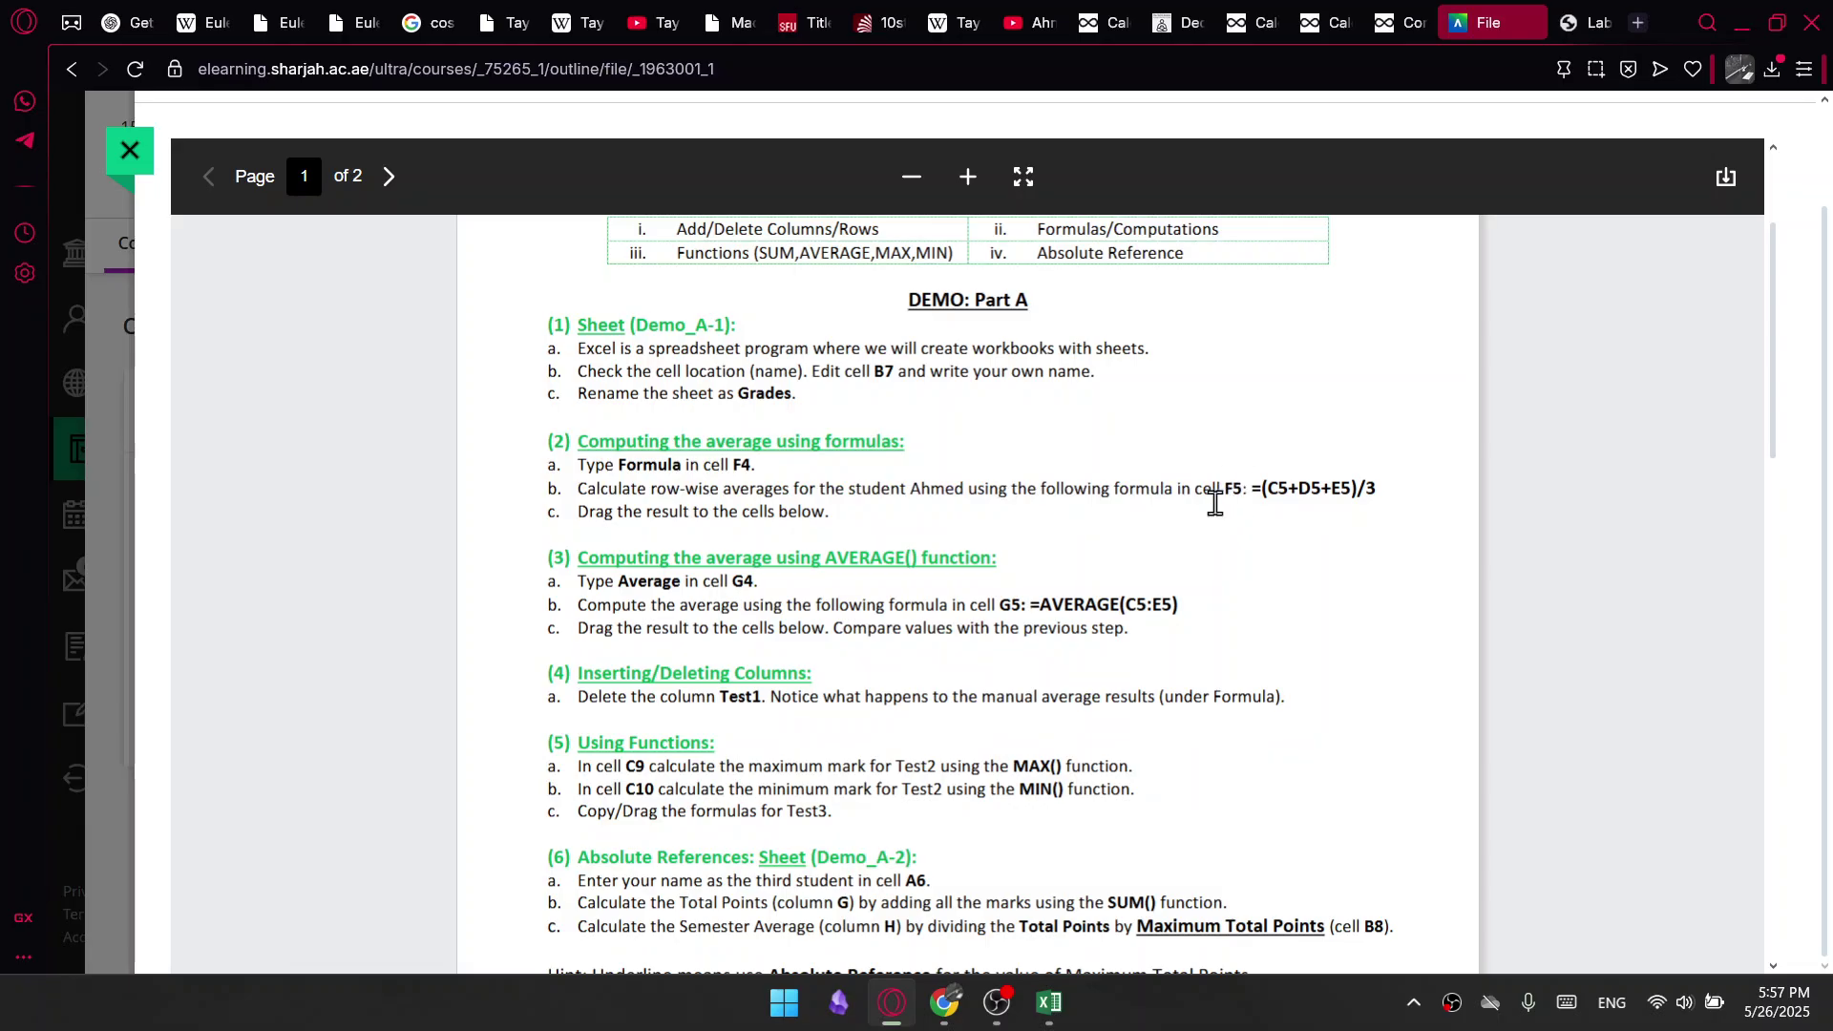
drag(1269, 488, 1357, 489)
click(1244, 604)
drag(1273, 489, 1346, 491)
click(1334, 521)
click(1741, 23)
Enter the formula =AVERAGE(C5:E5)/3 in cell F5 of the Grades sheet, picking the three test marks as the range
click(593, 344)
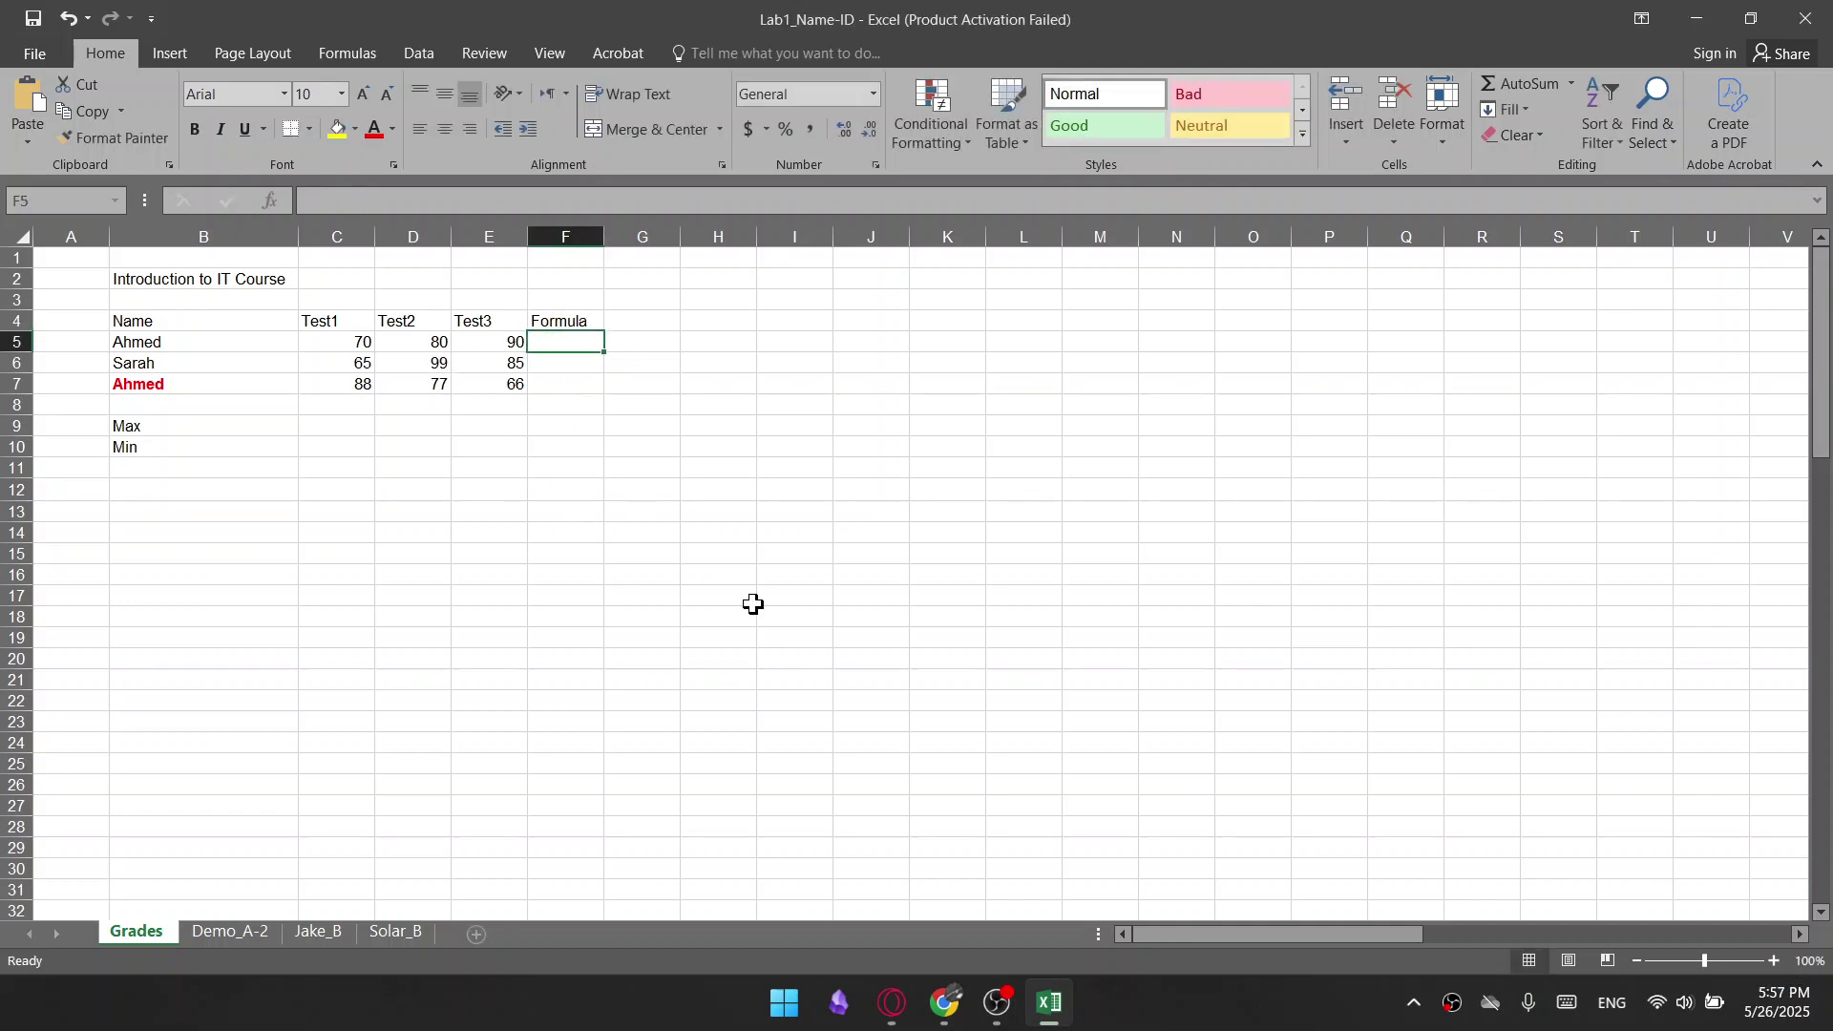
text(=)
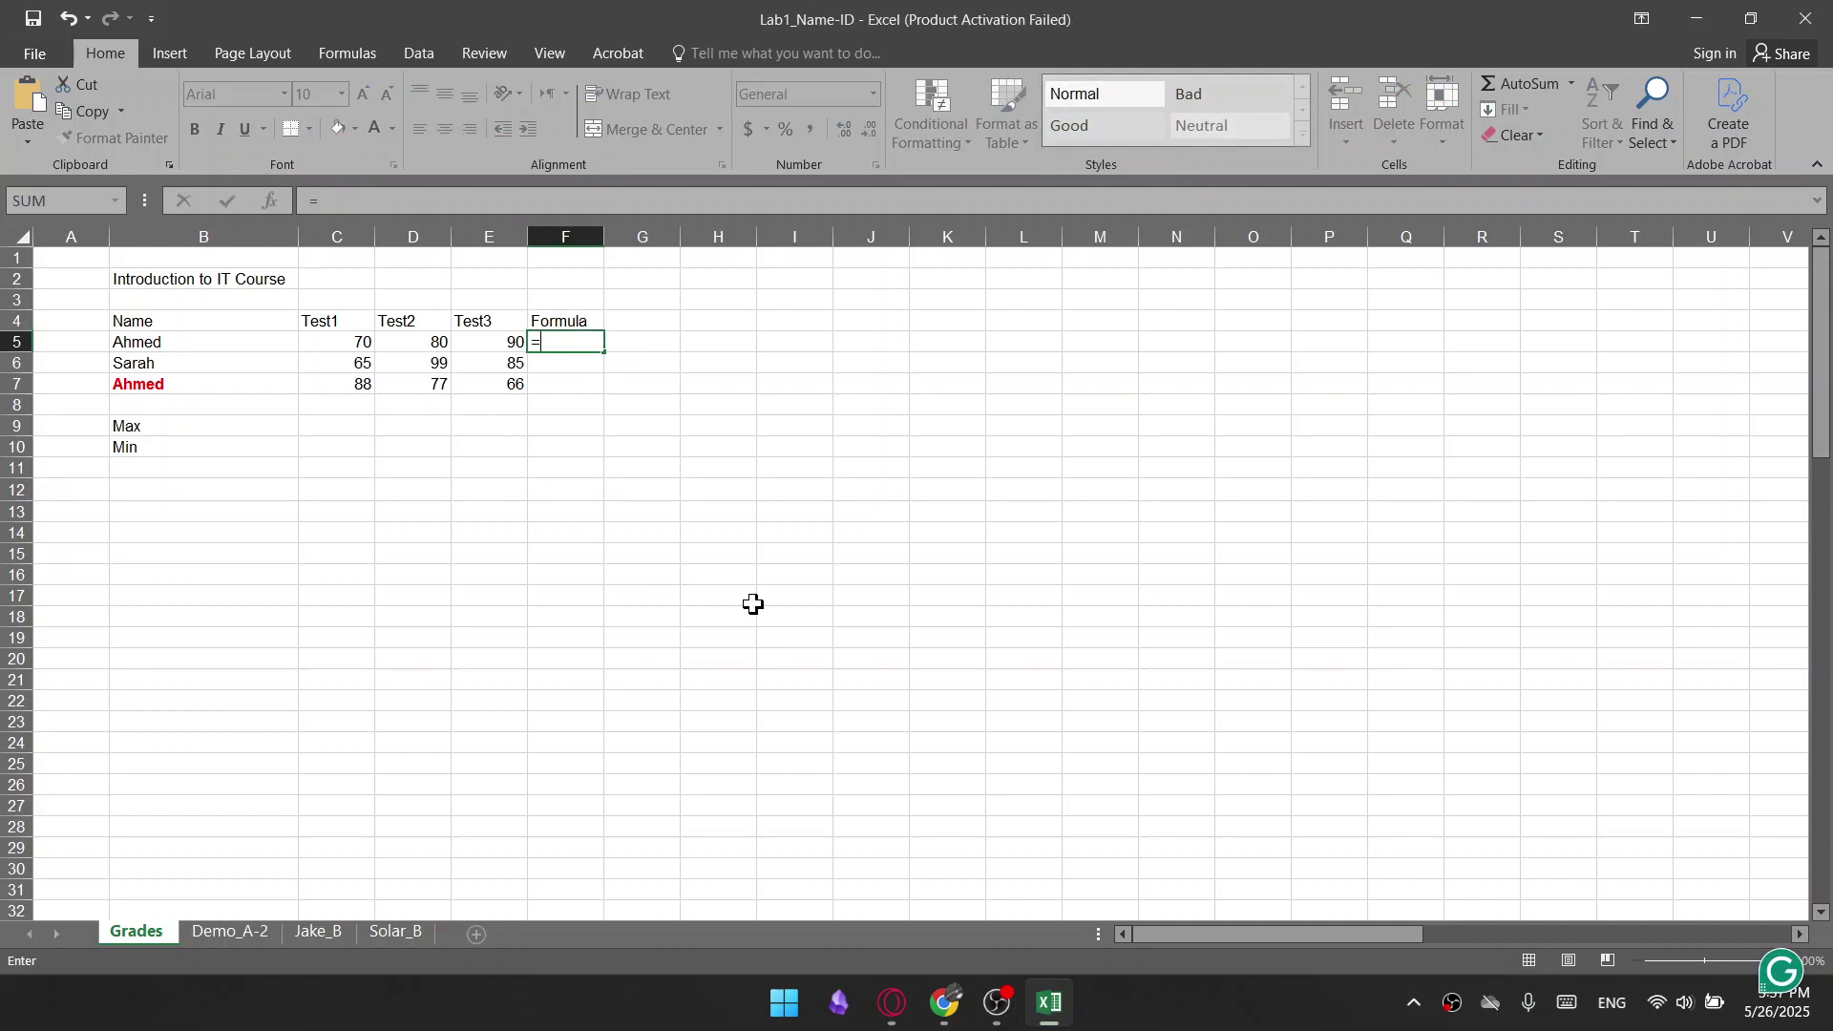
text(avera)
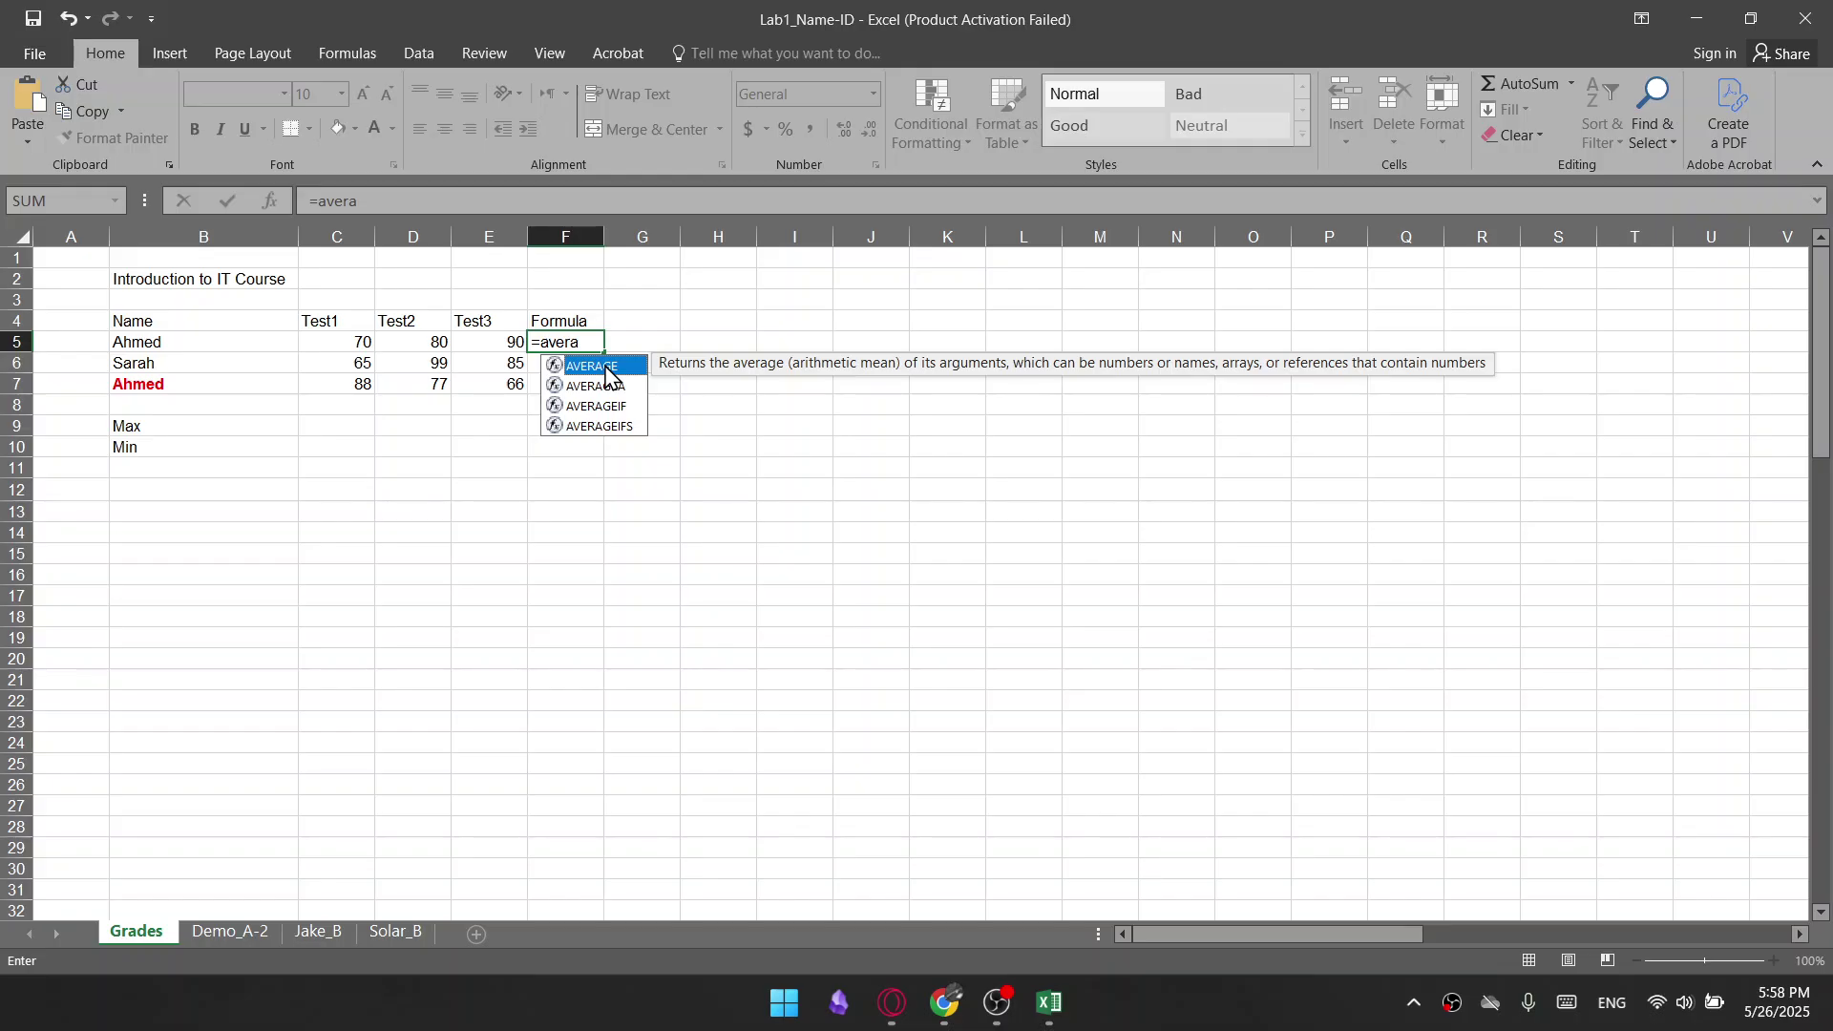
double_click(604, 368)
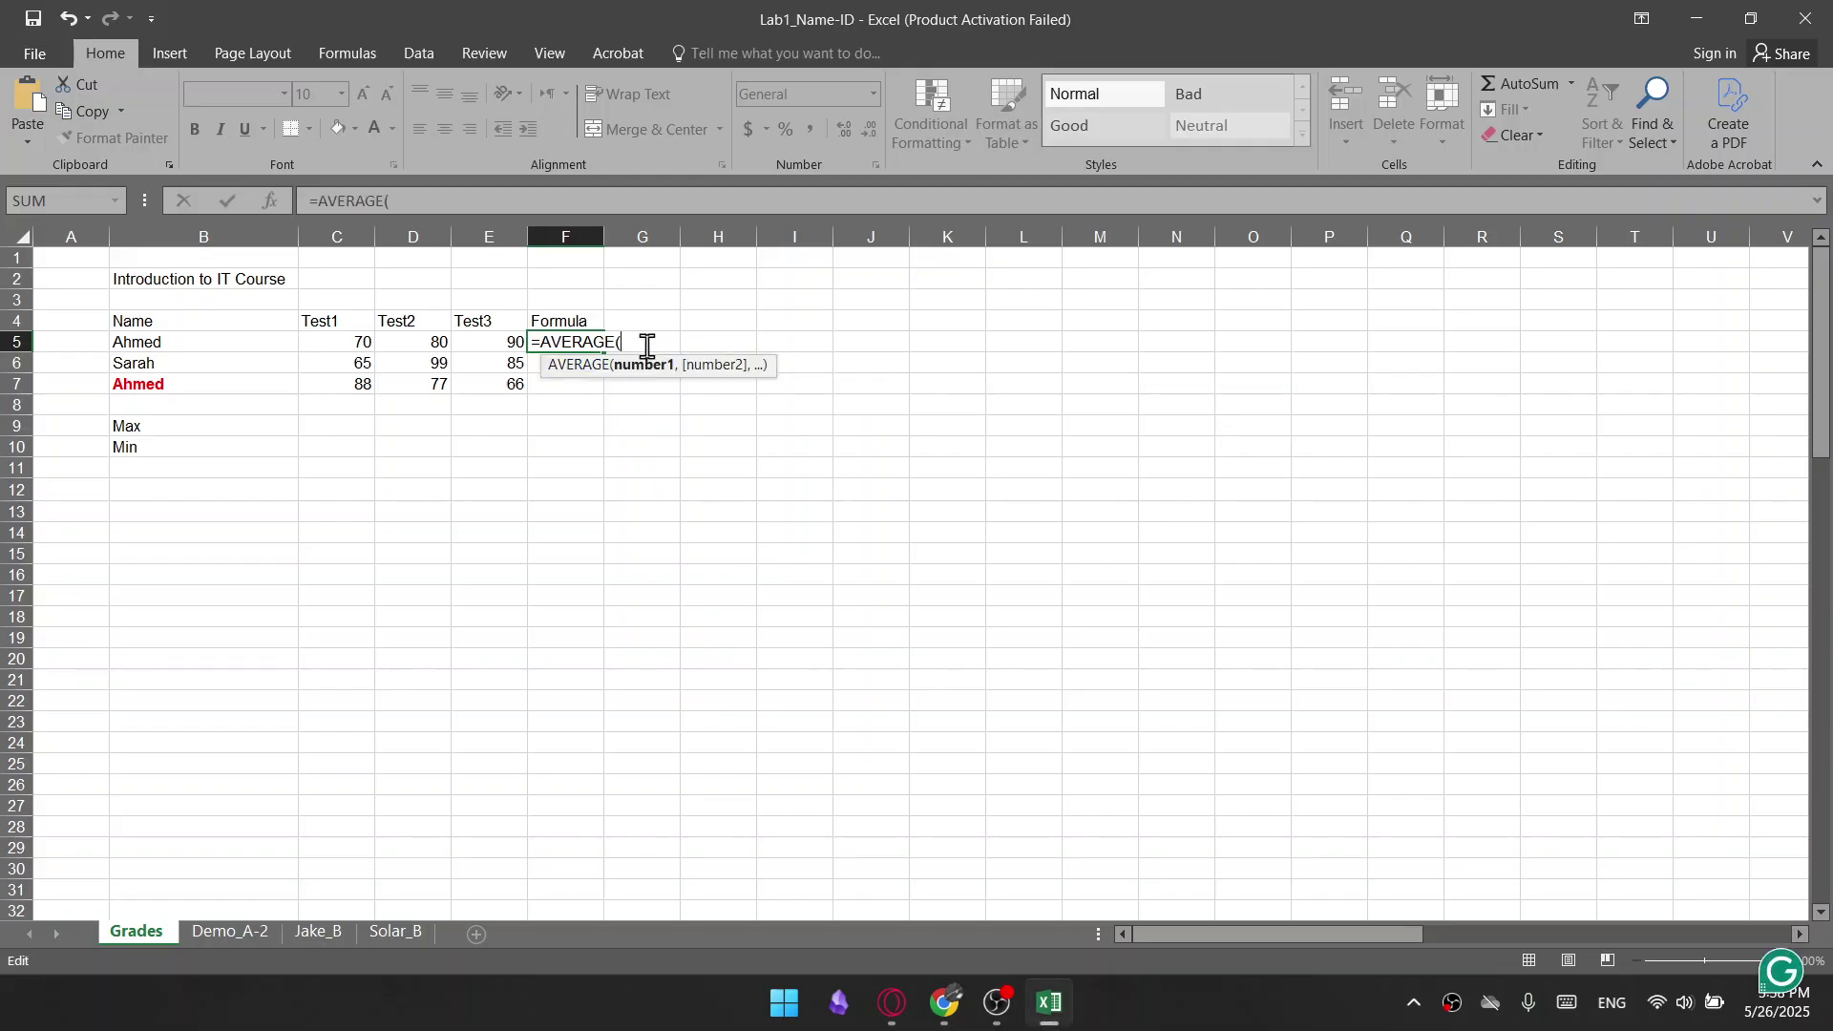
click(1131, 179)
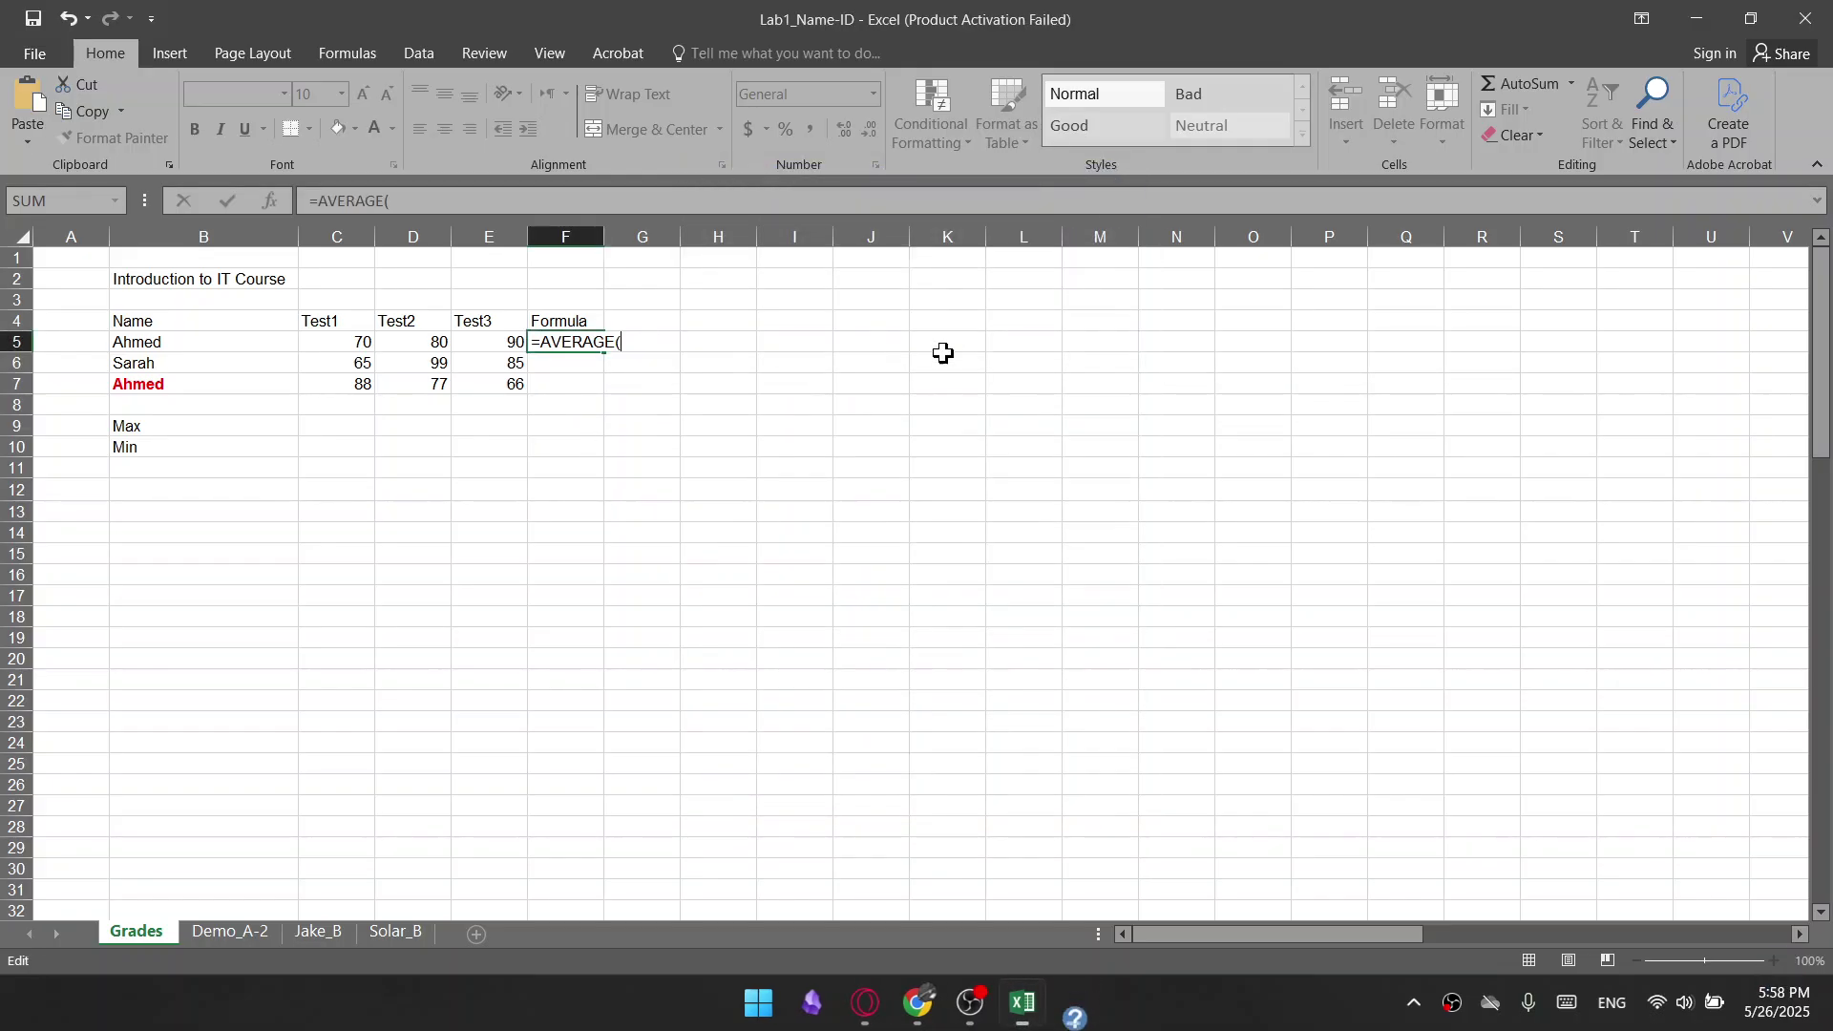
click(333, 342)
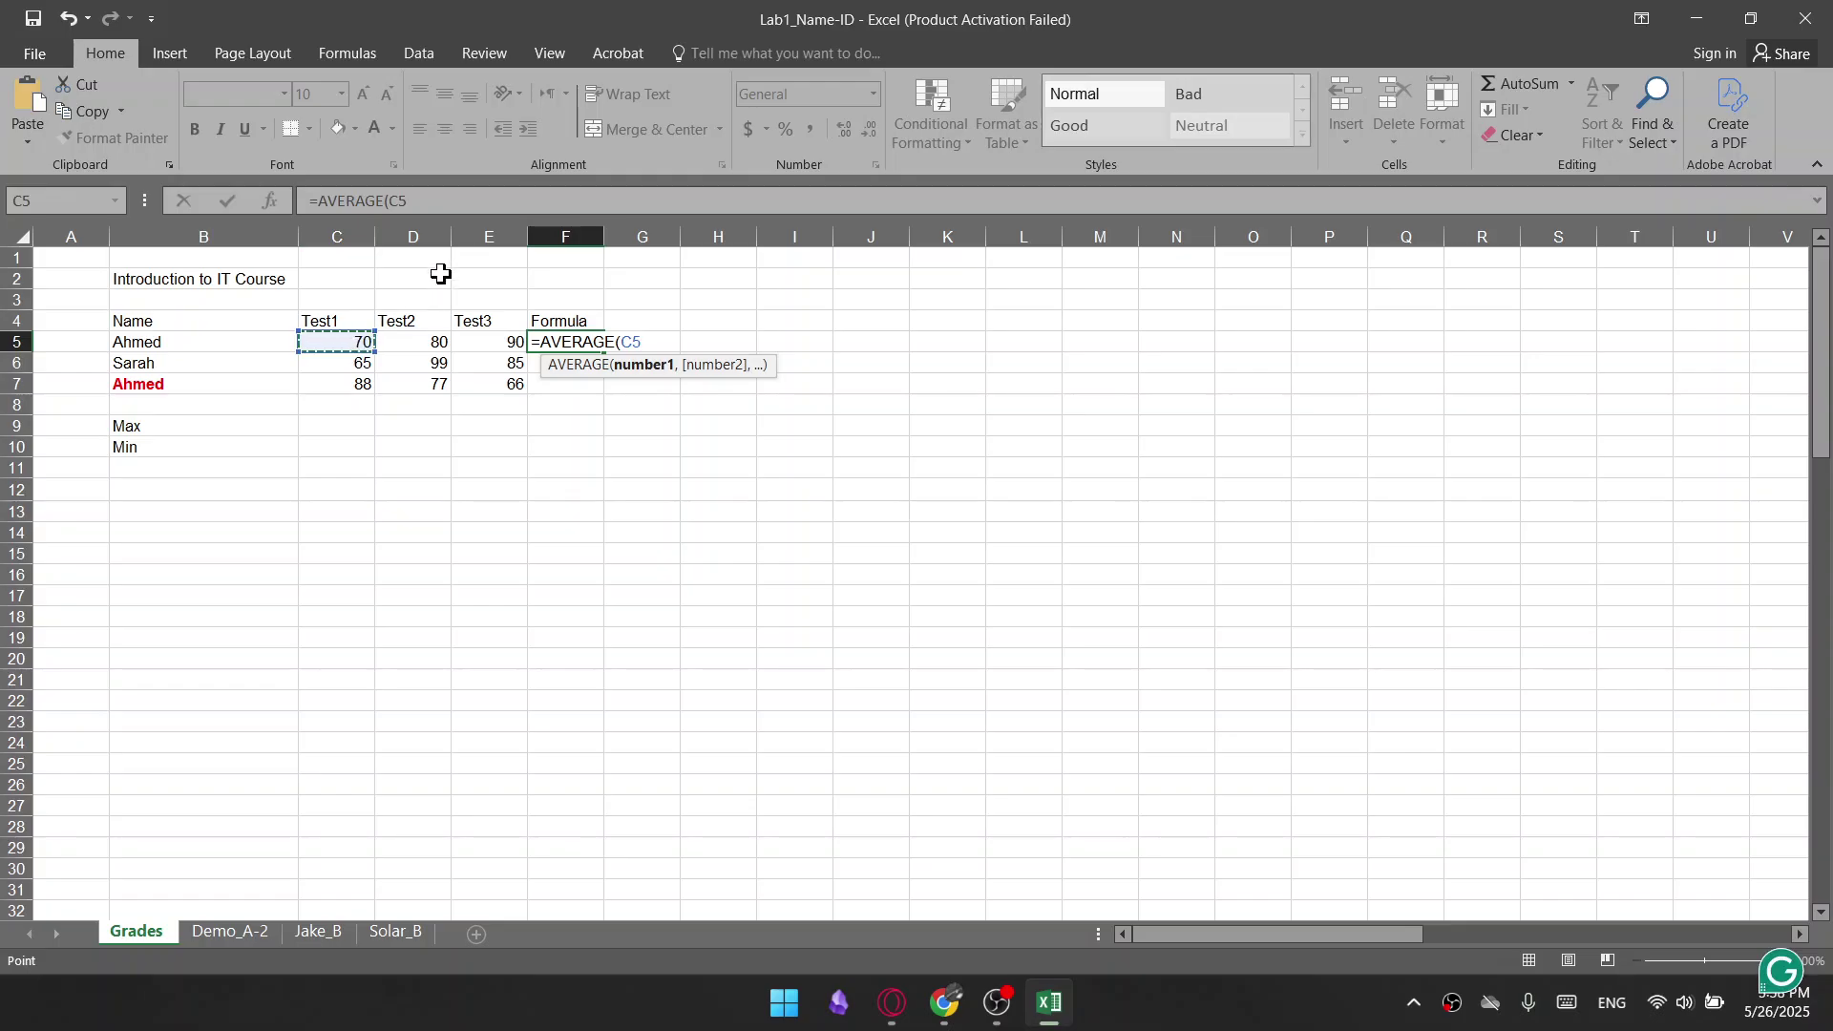
click(413, 346)
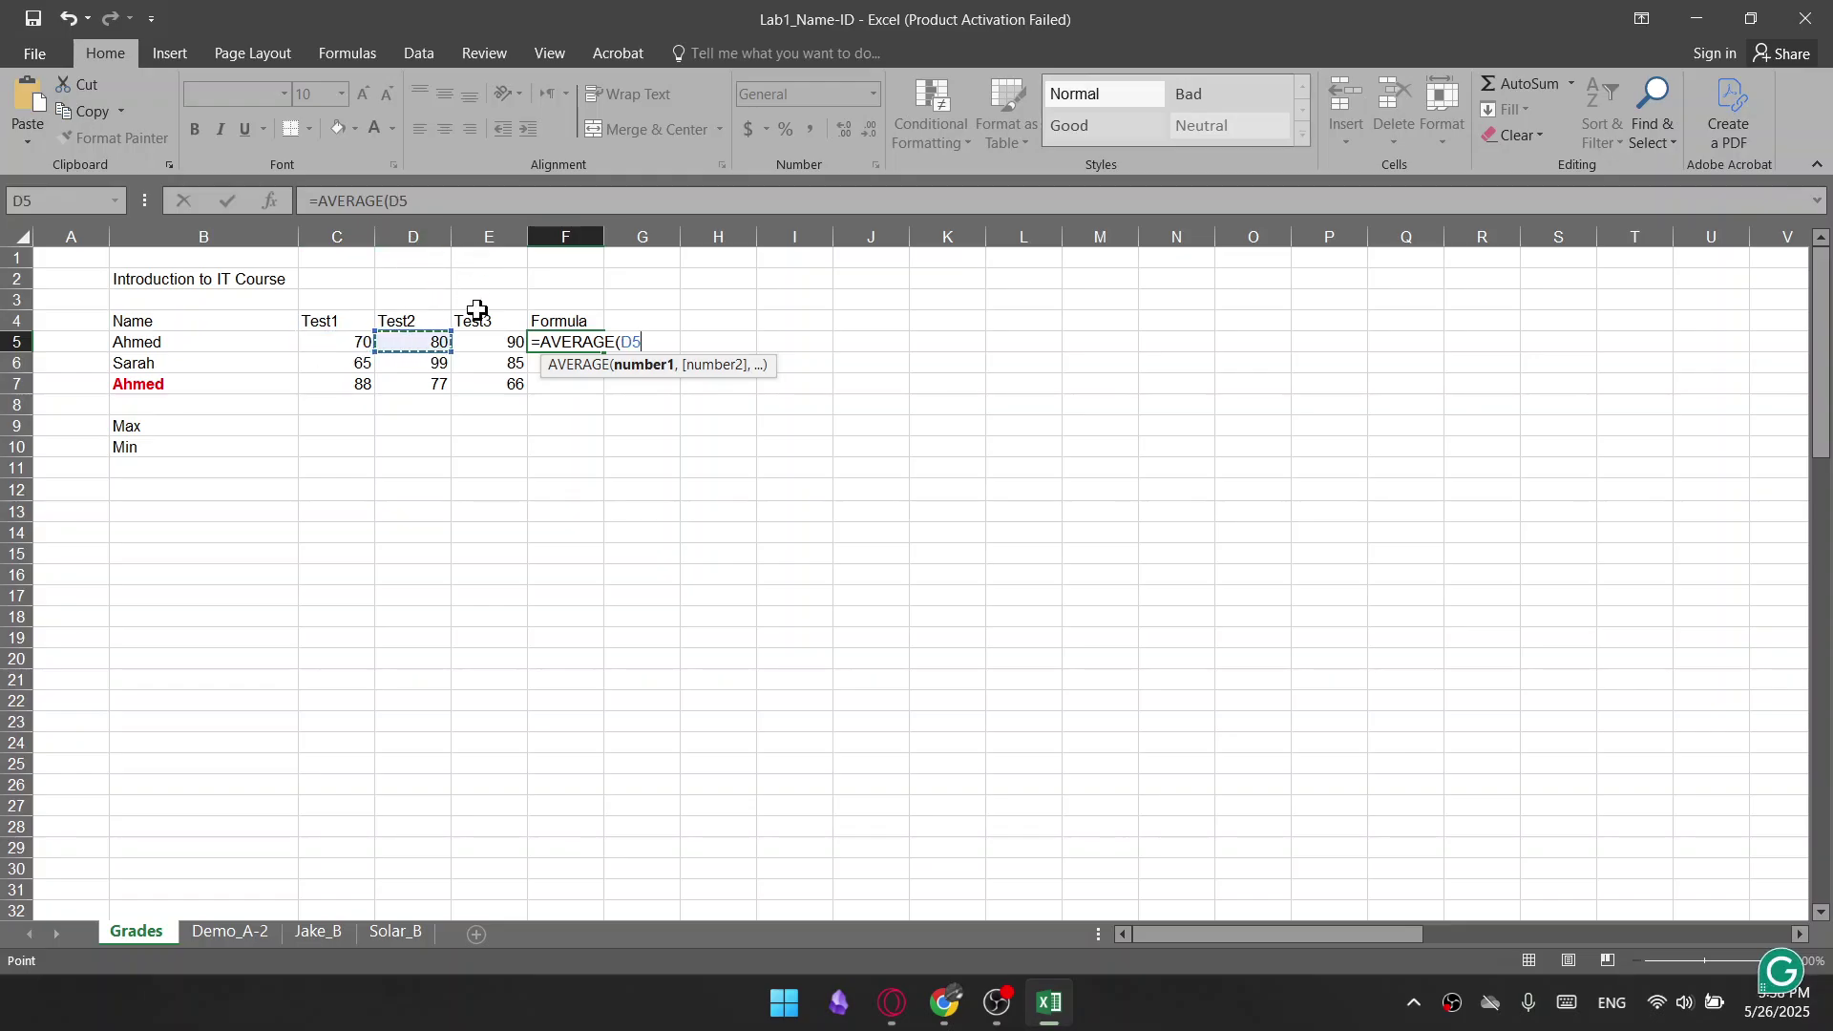
click(466, 342)
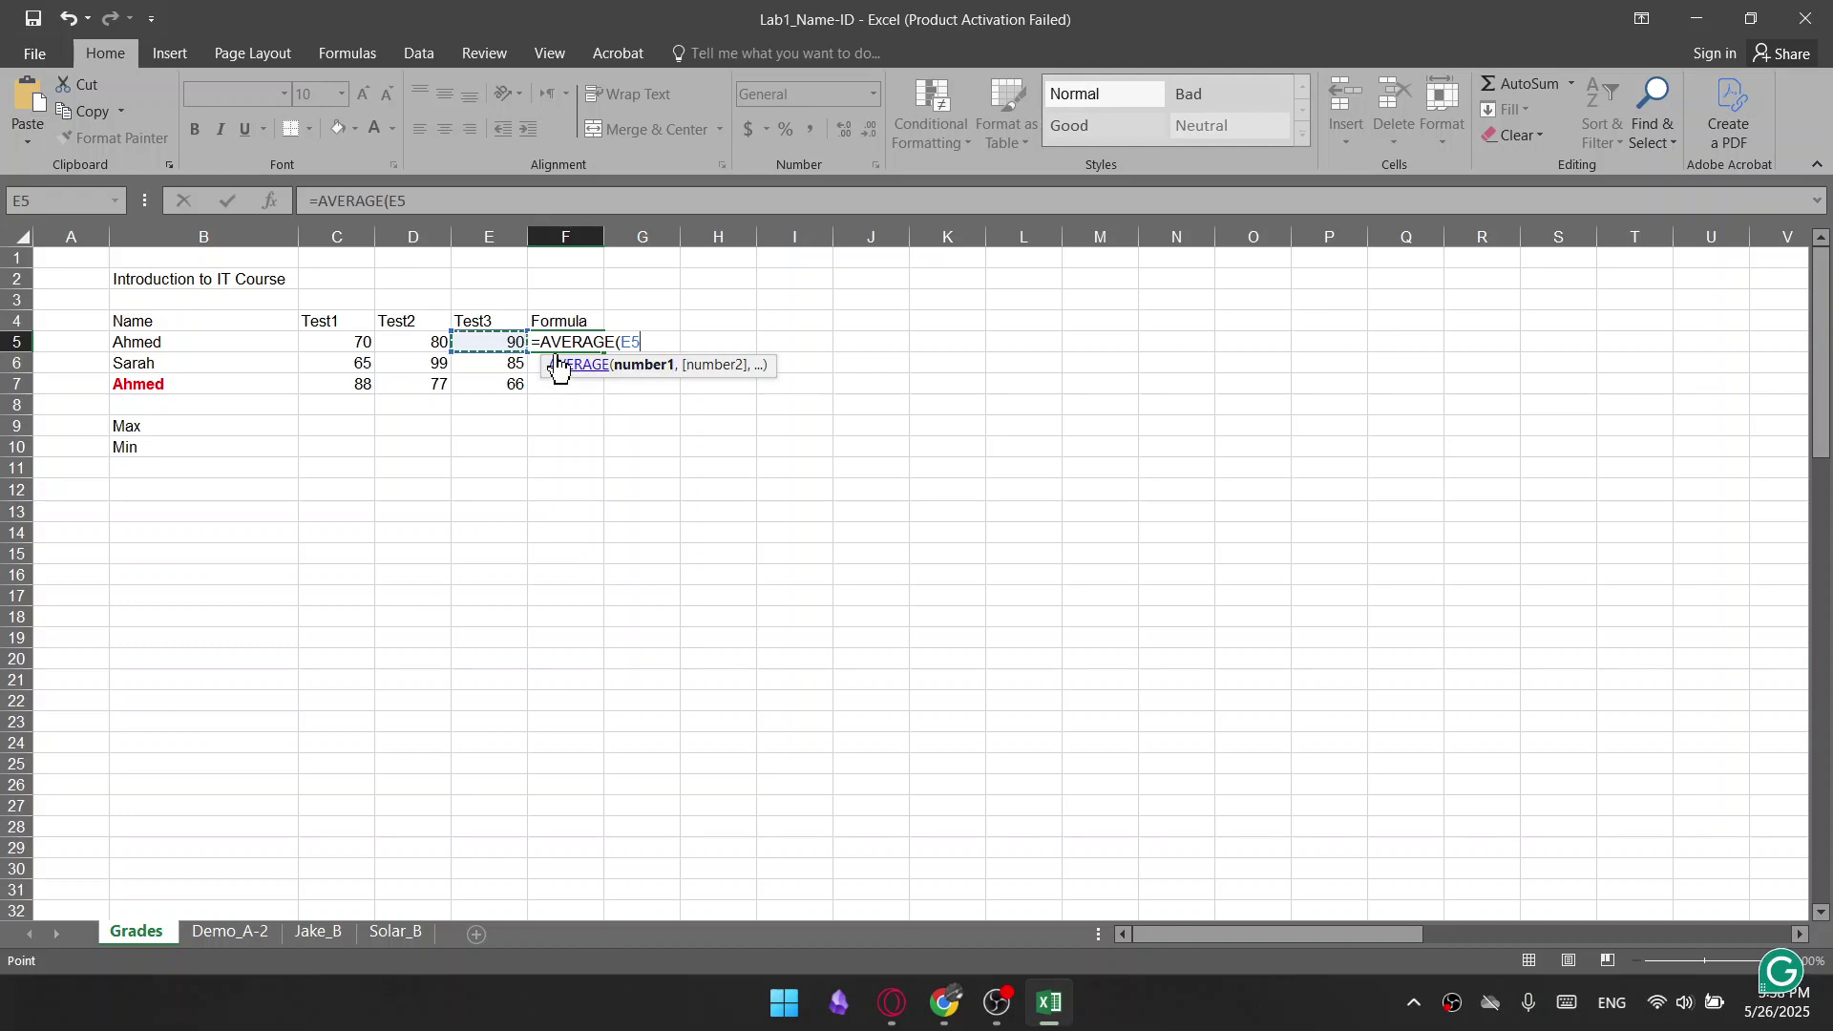
click(382, 342)
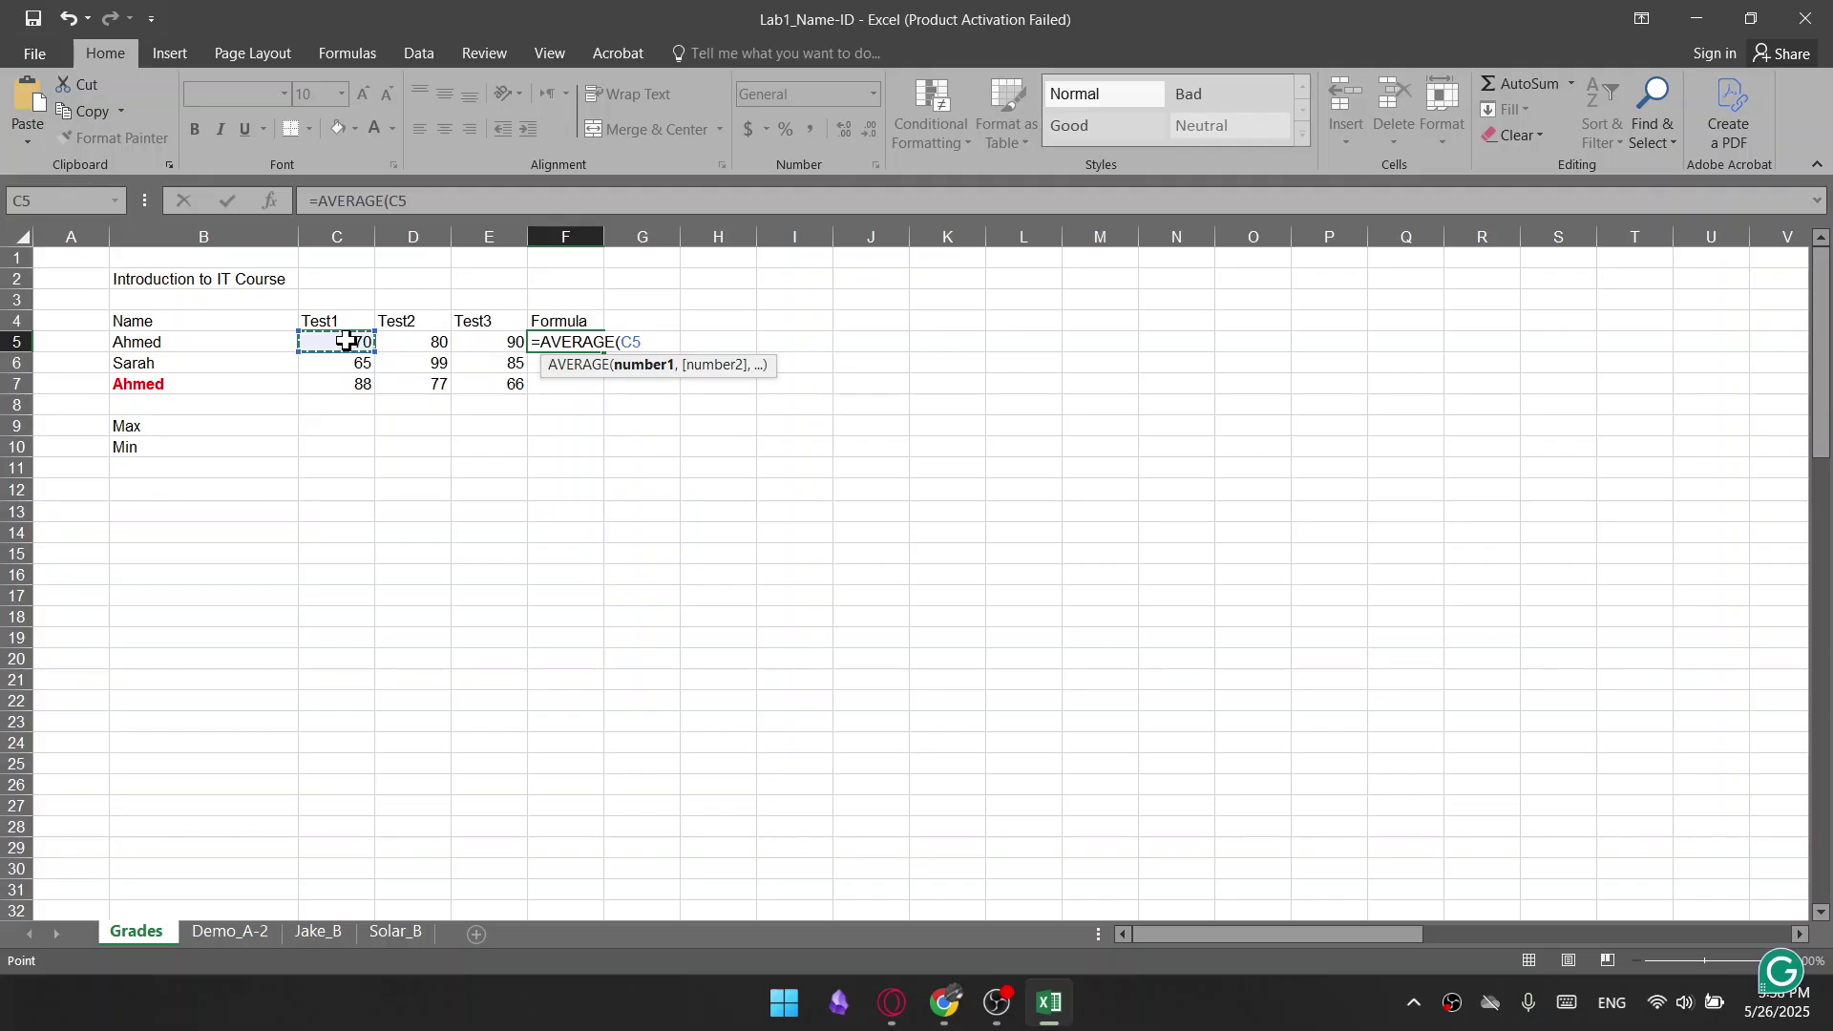
drag(346, 342, 377, 342)
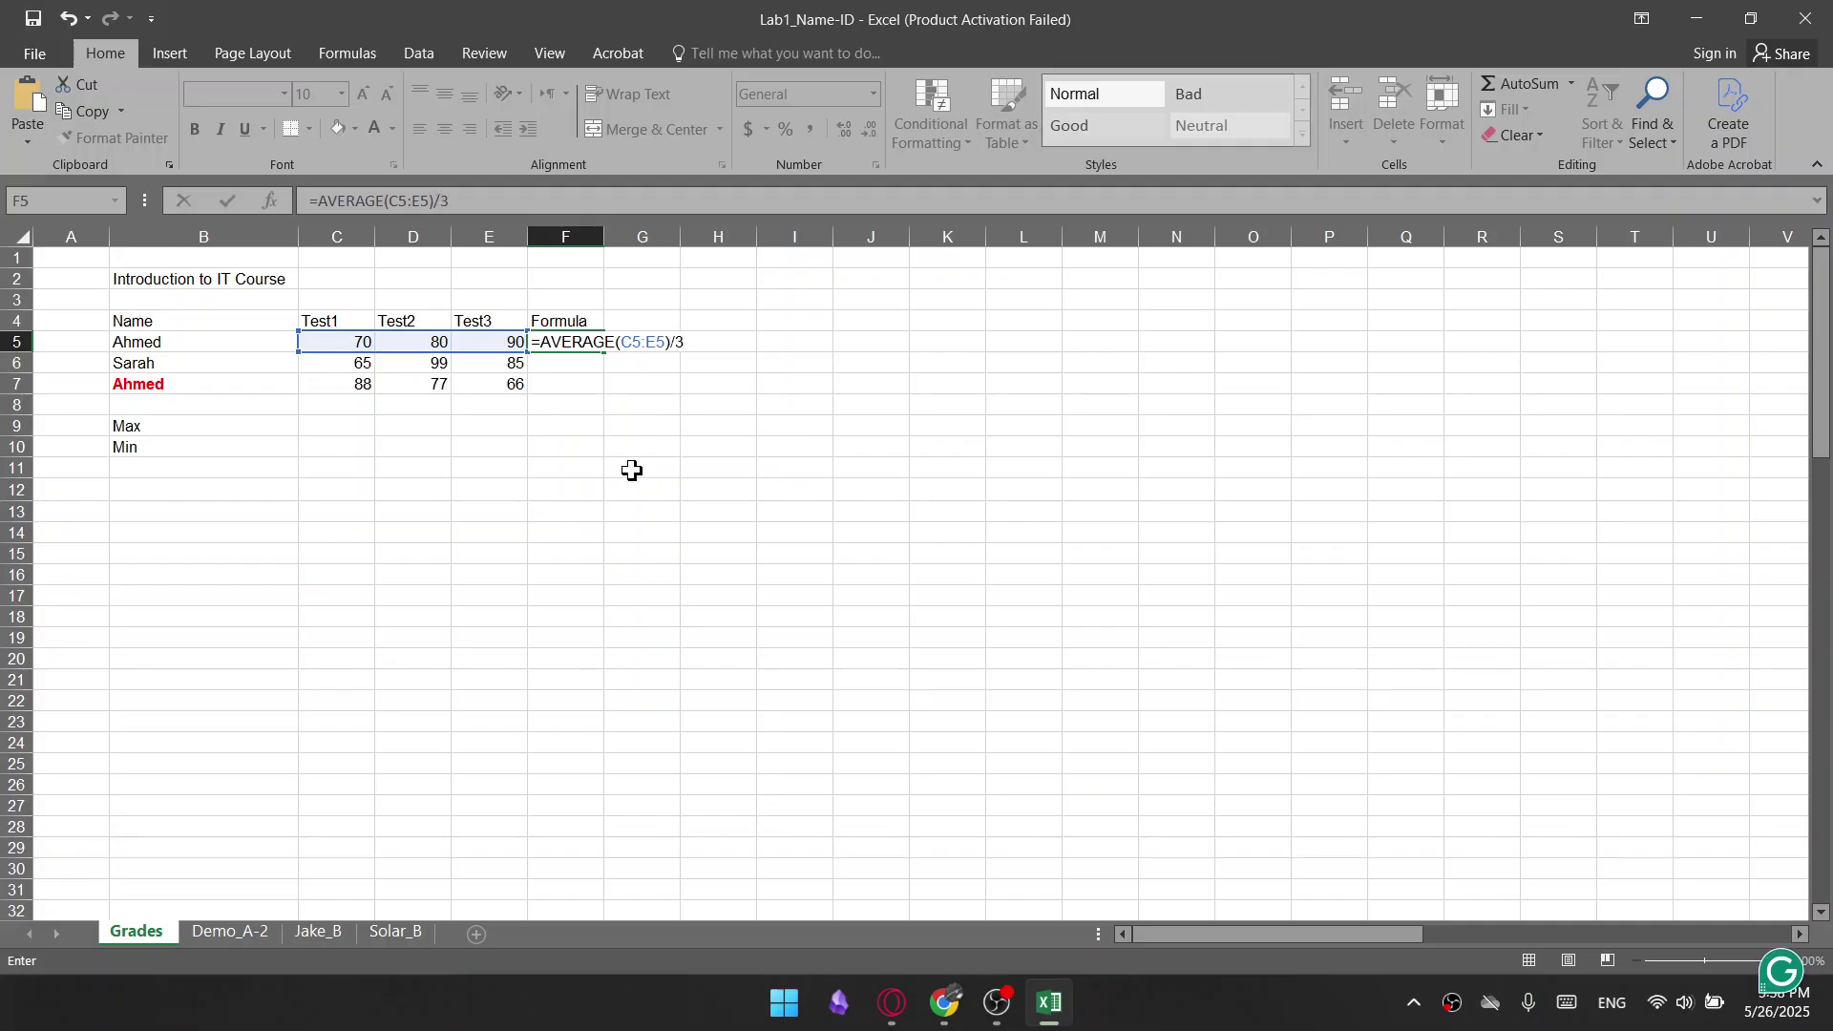
key(Return)
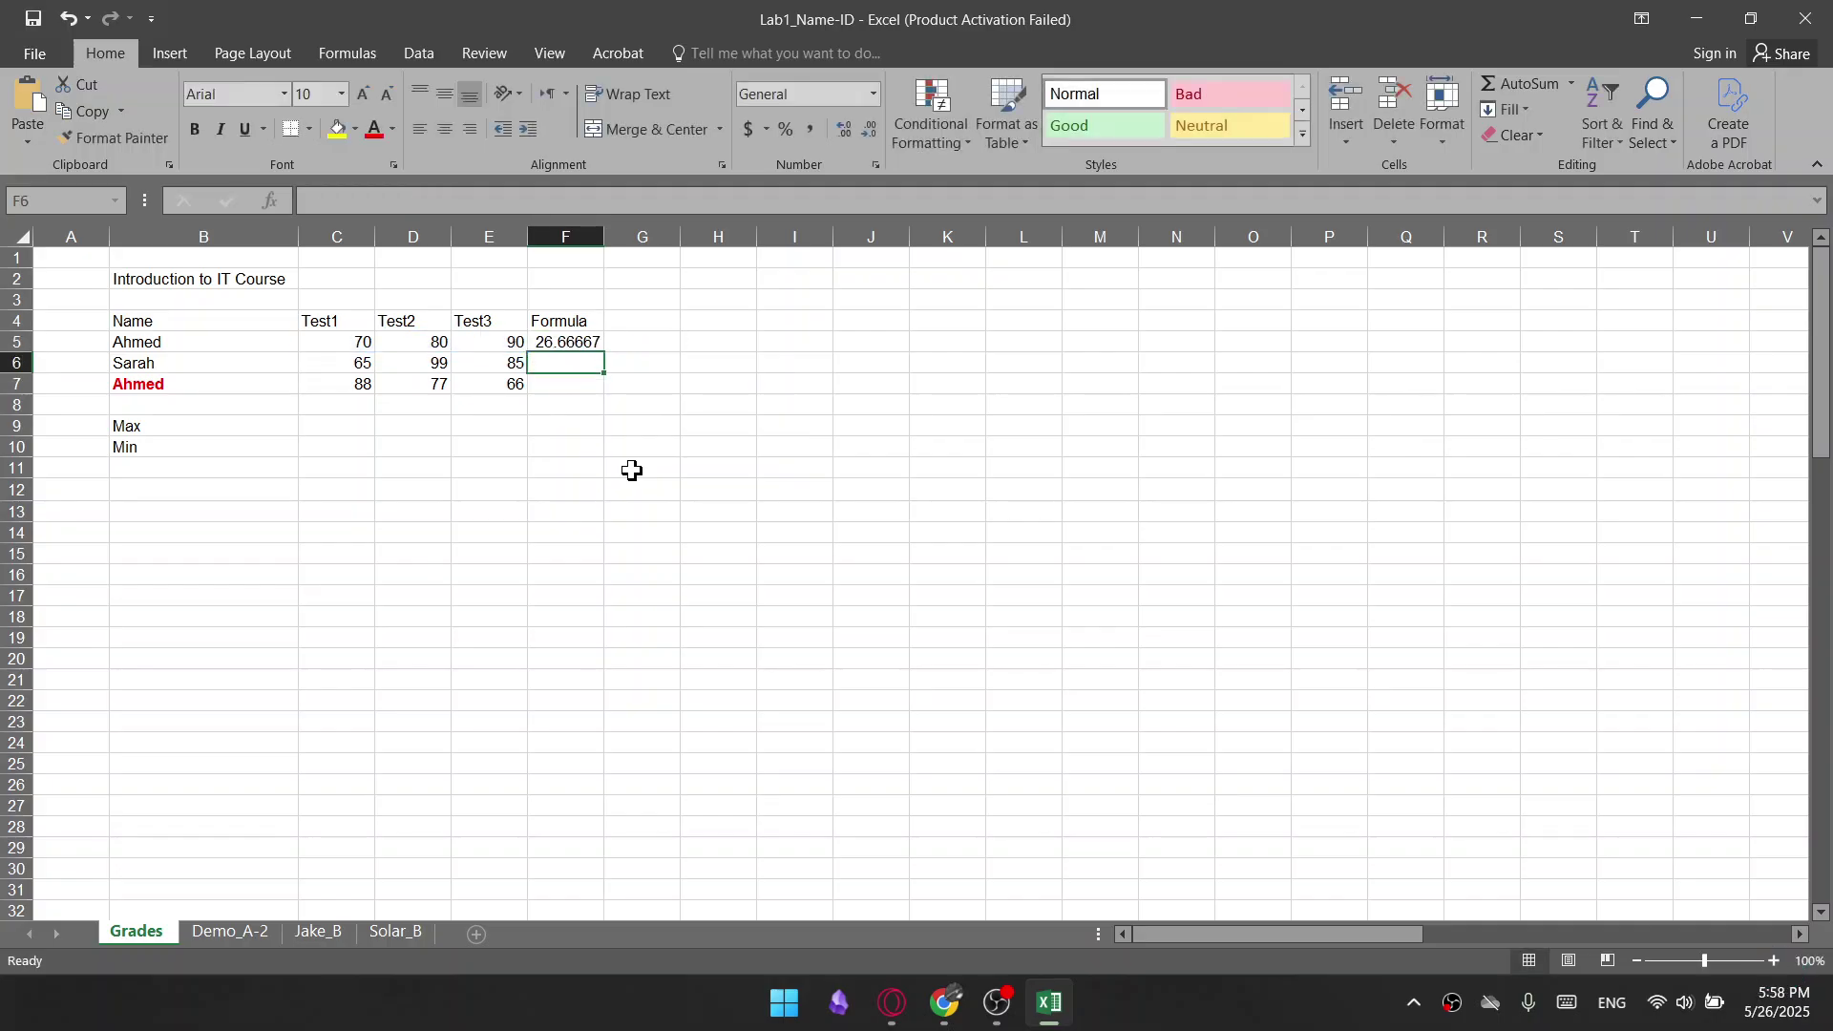
click(550, 343)
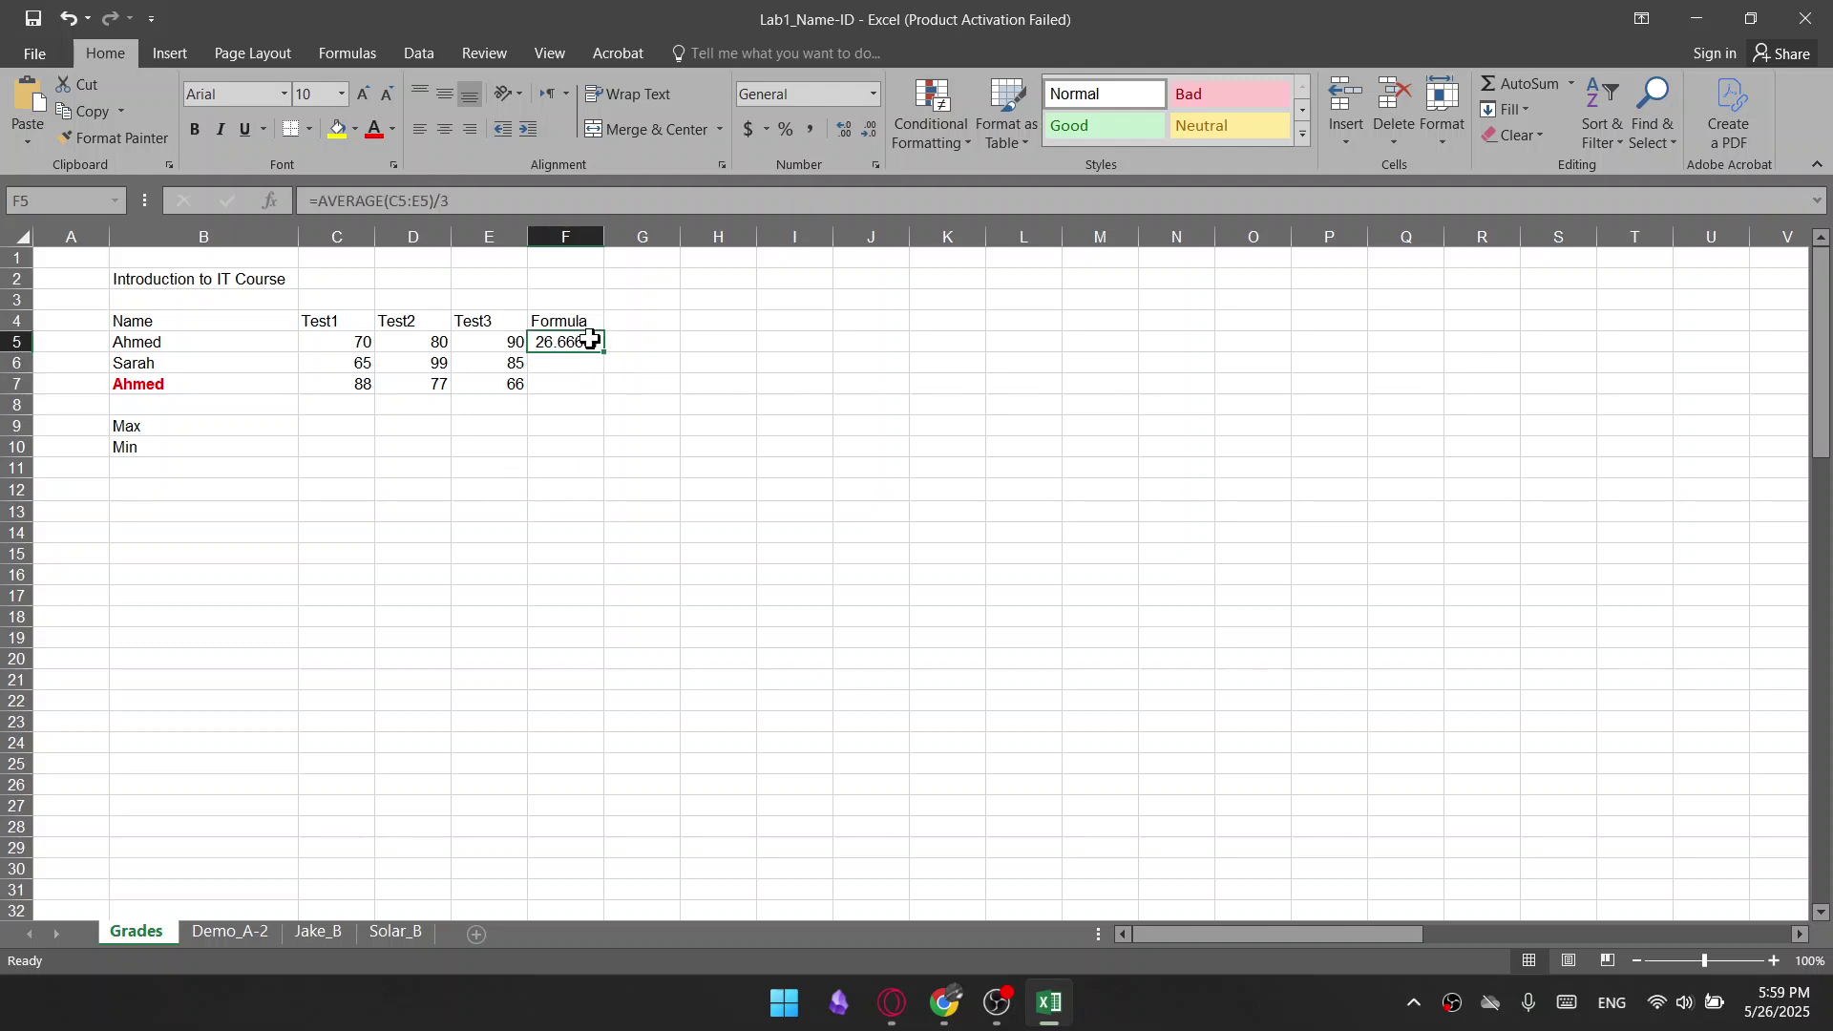
click(559, 361)
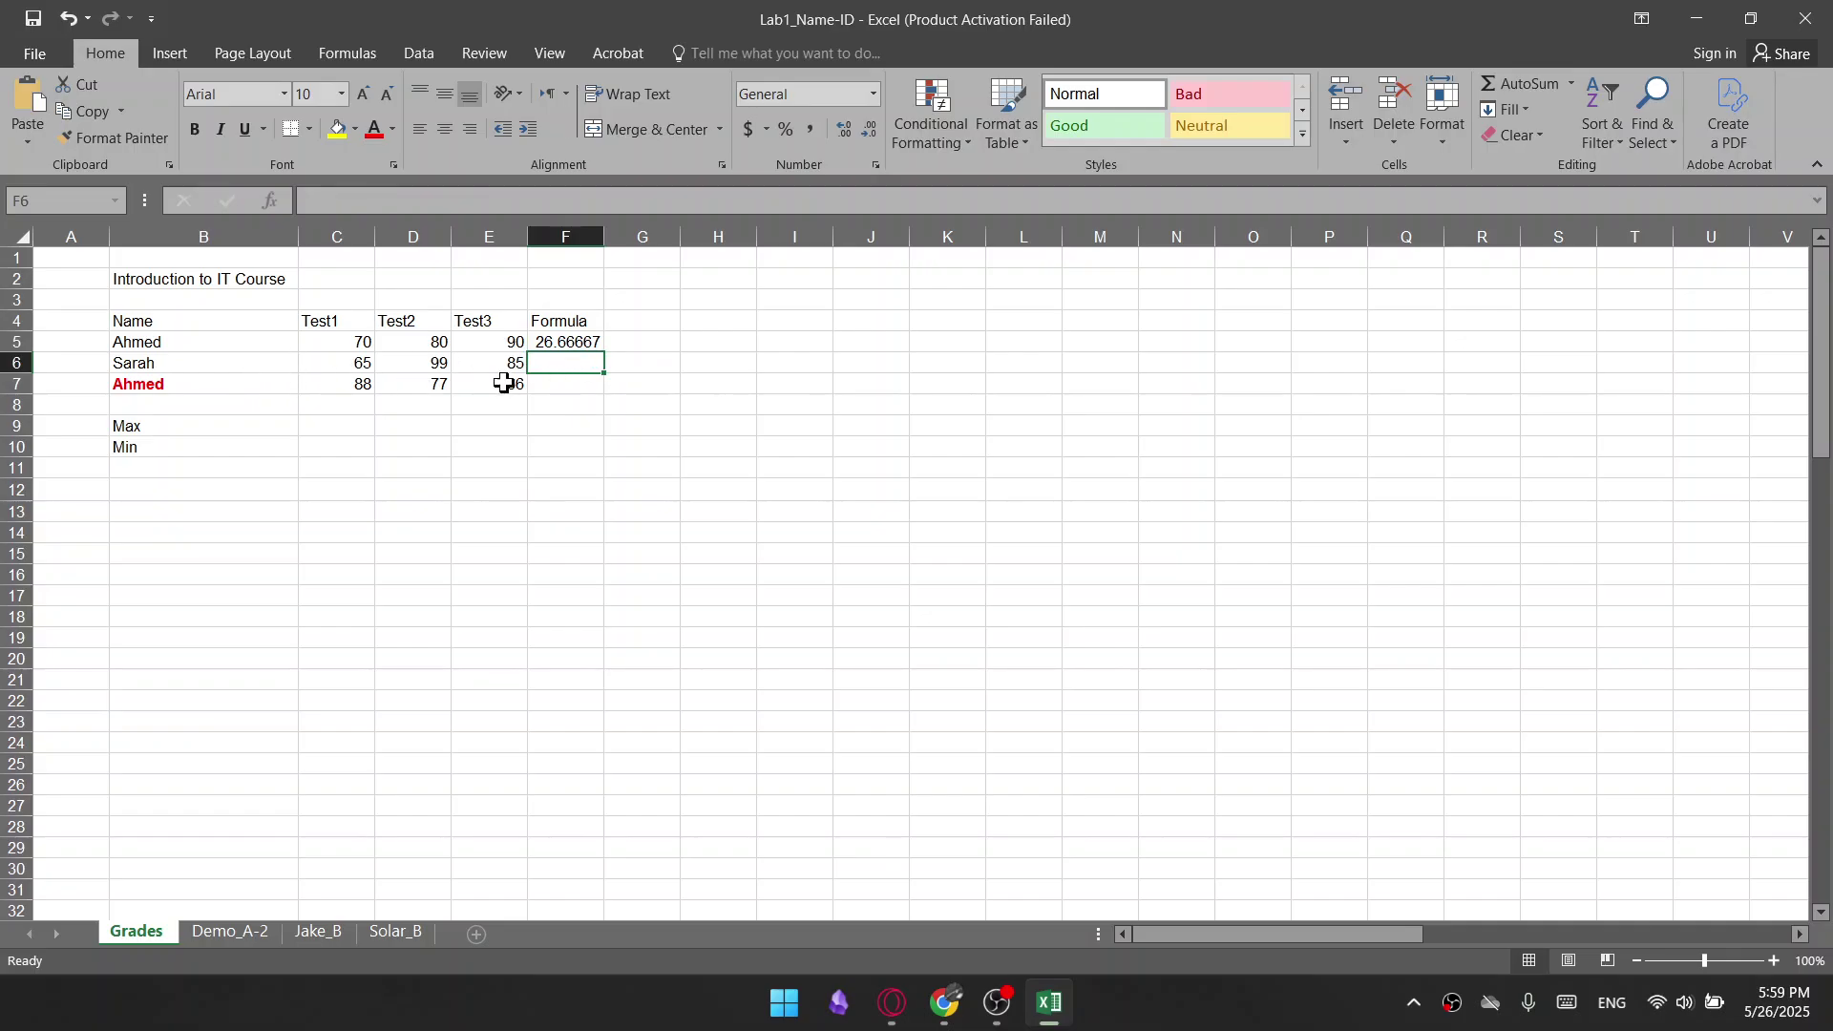
click(556, 384)
click(556, 357)
click(342, 385)
drag(344, 389, 515, 606)
click(321, 407)
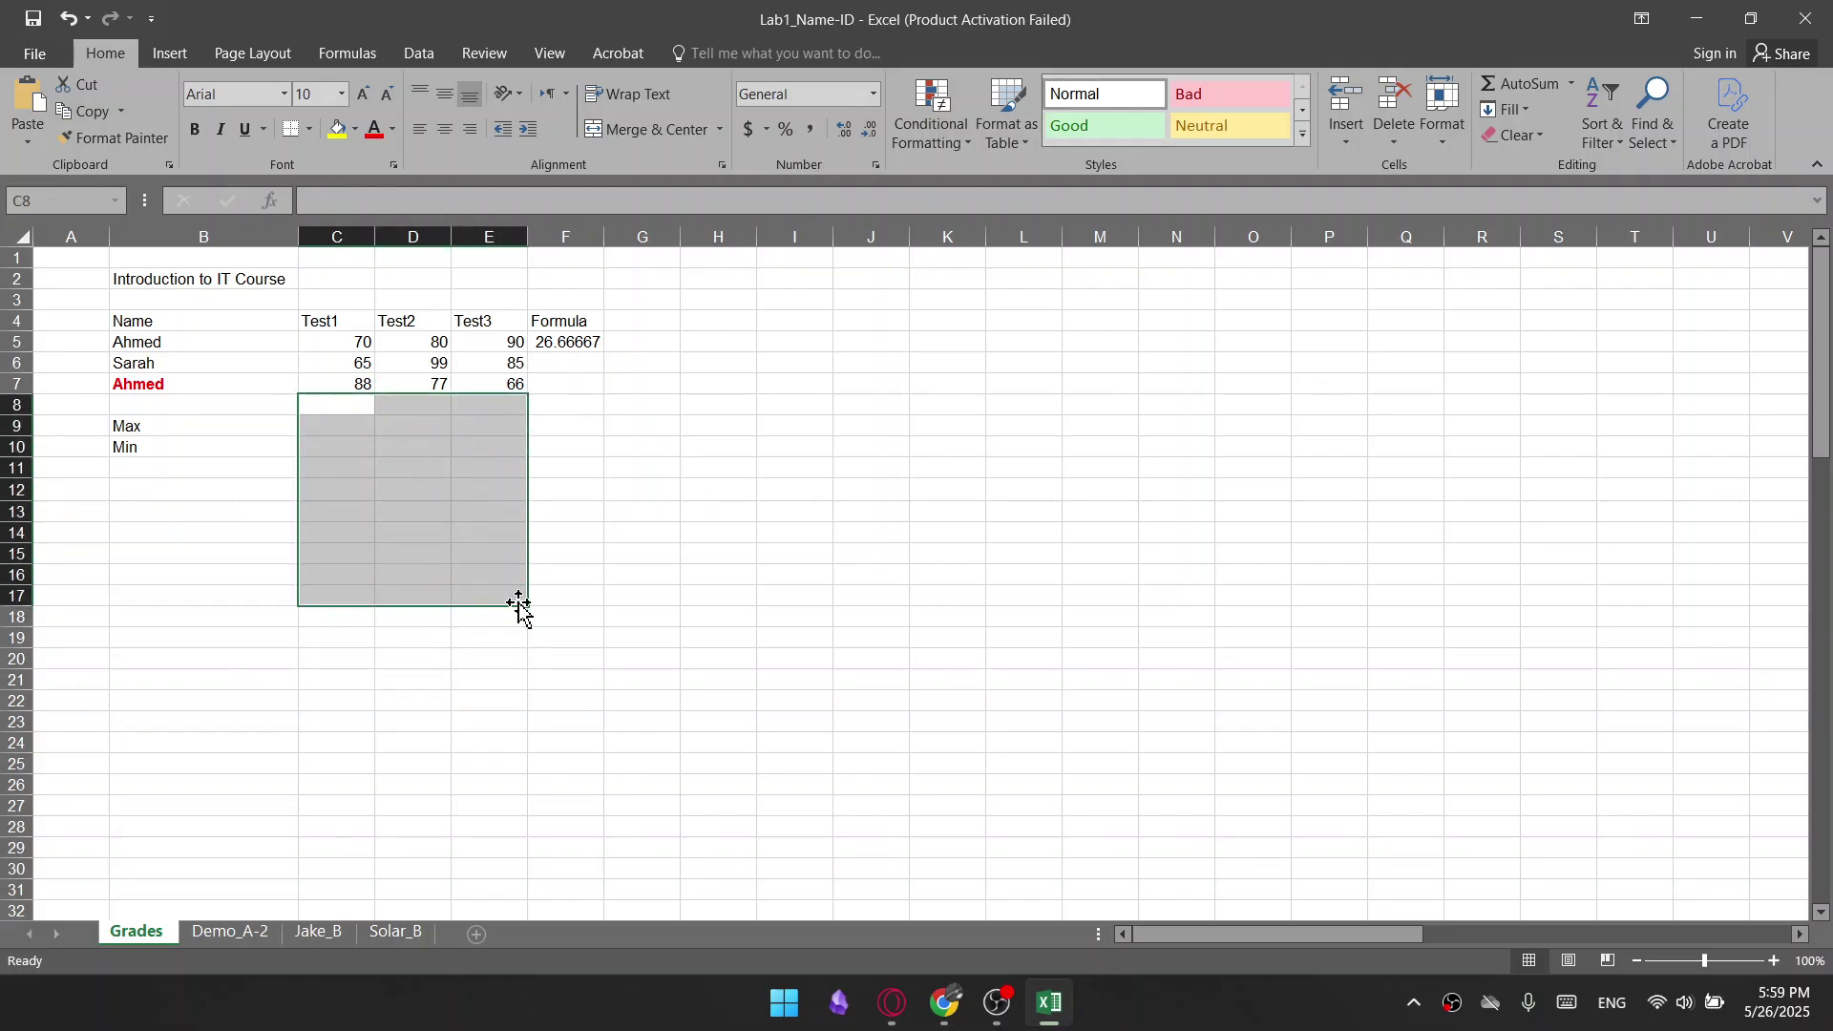
click(362, 430)
click(339, 402)
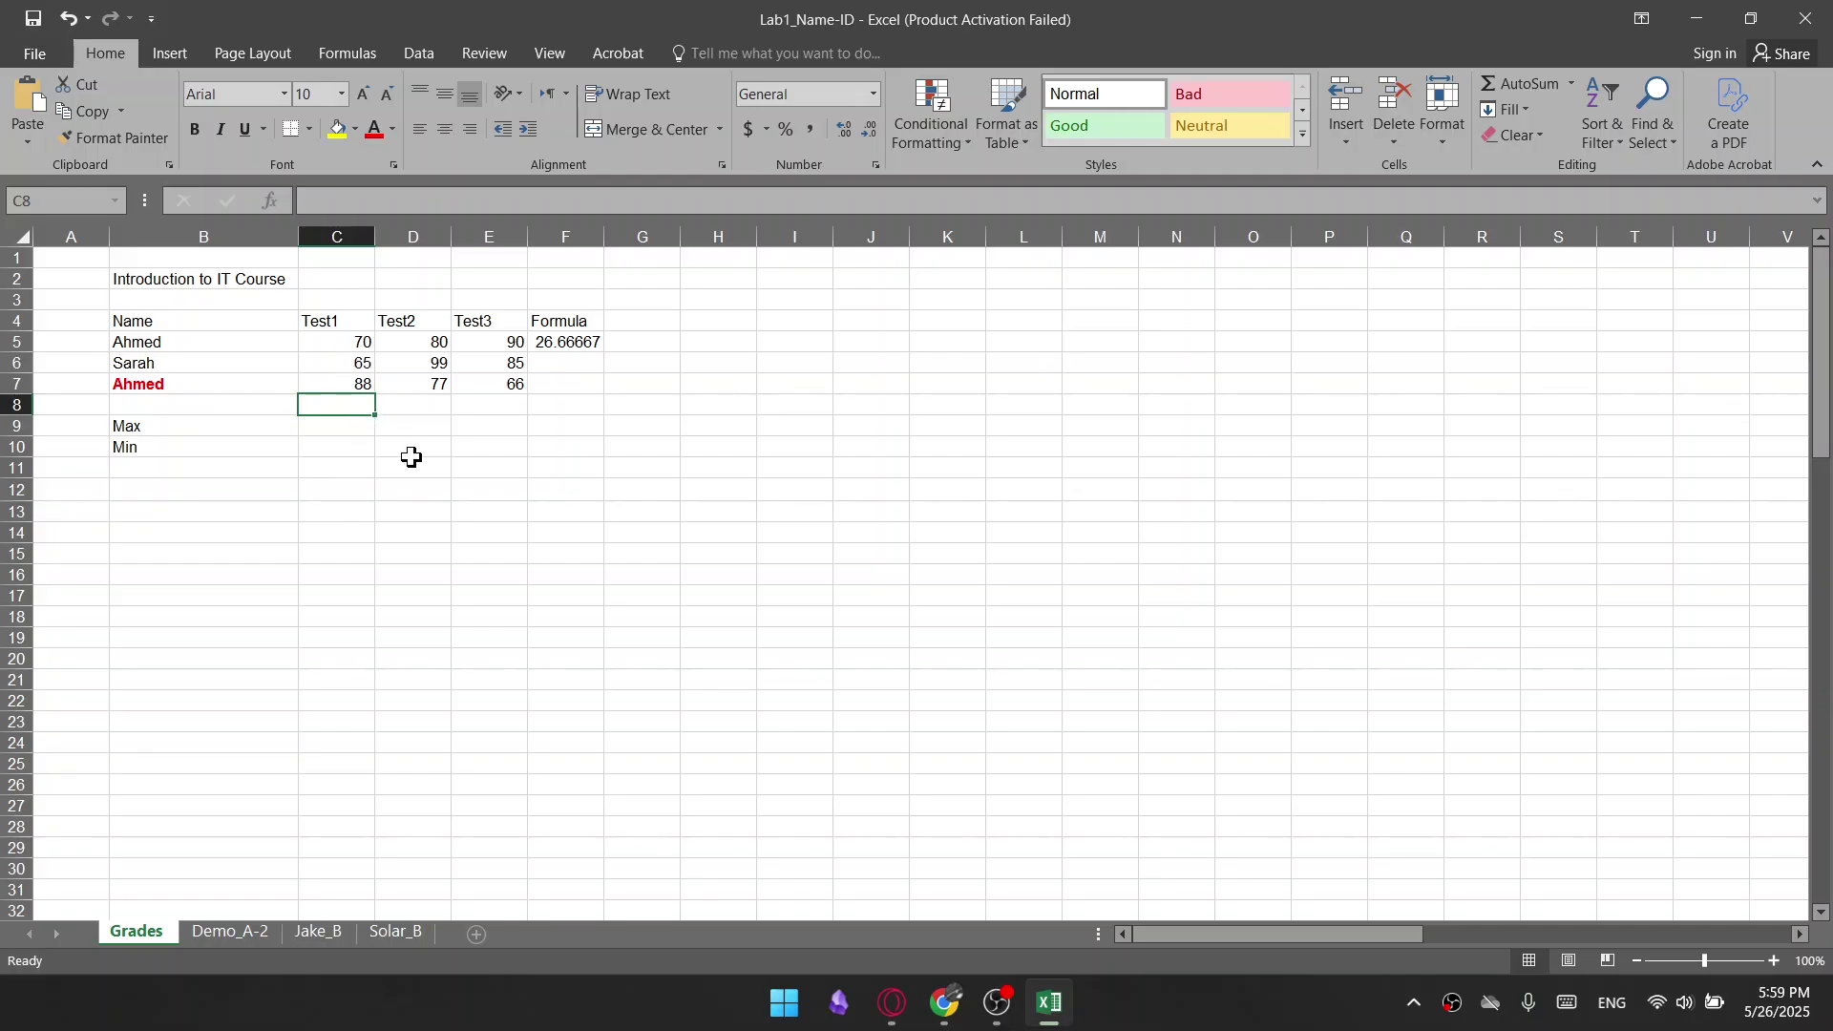
mouse_move(349, 403)
mouse_down()
mouse_move(397, 426)
mouse_move(463, 515)
mouse_move(547, 705)
mouse_move(507, 634)
mouse_move(515, 581)
mouse_up()
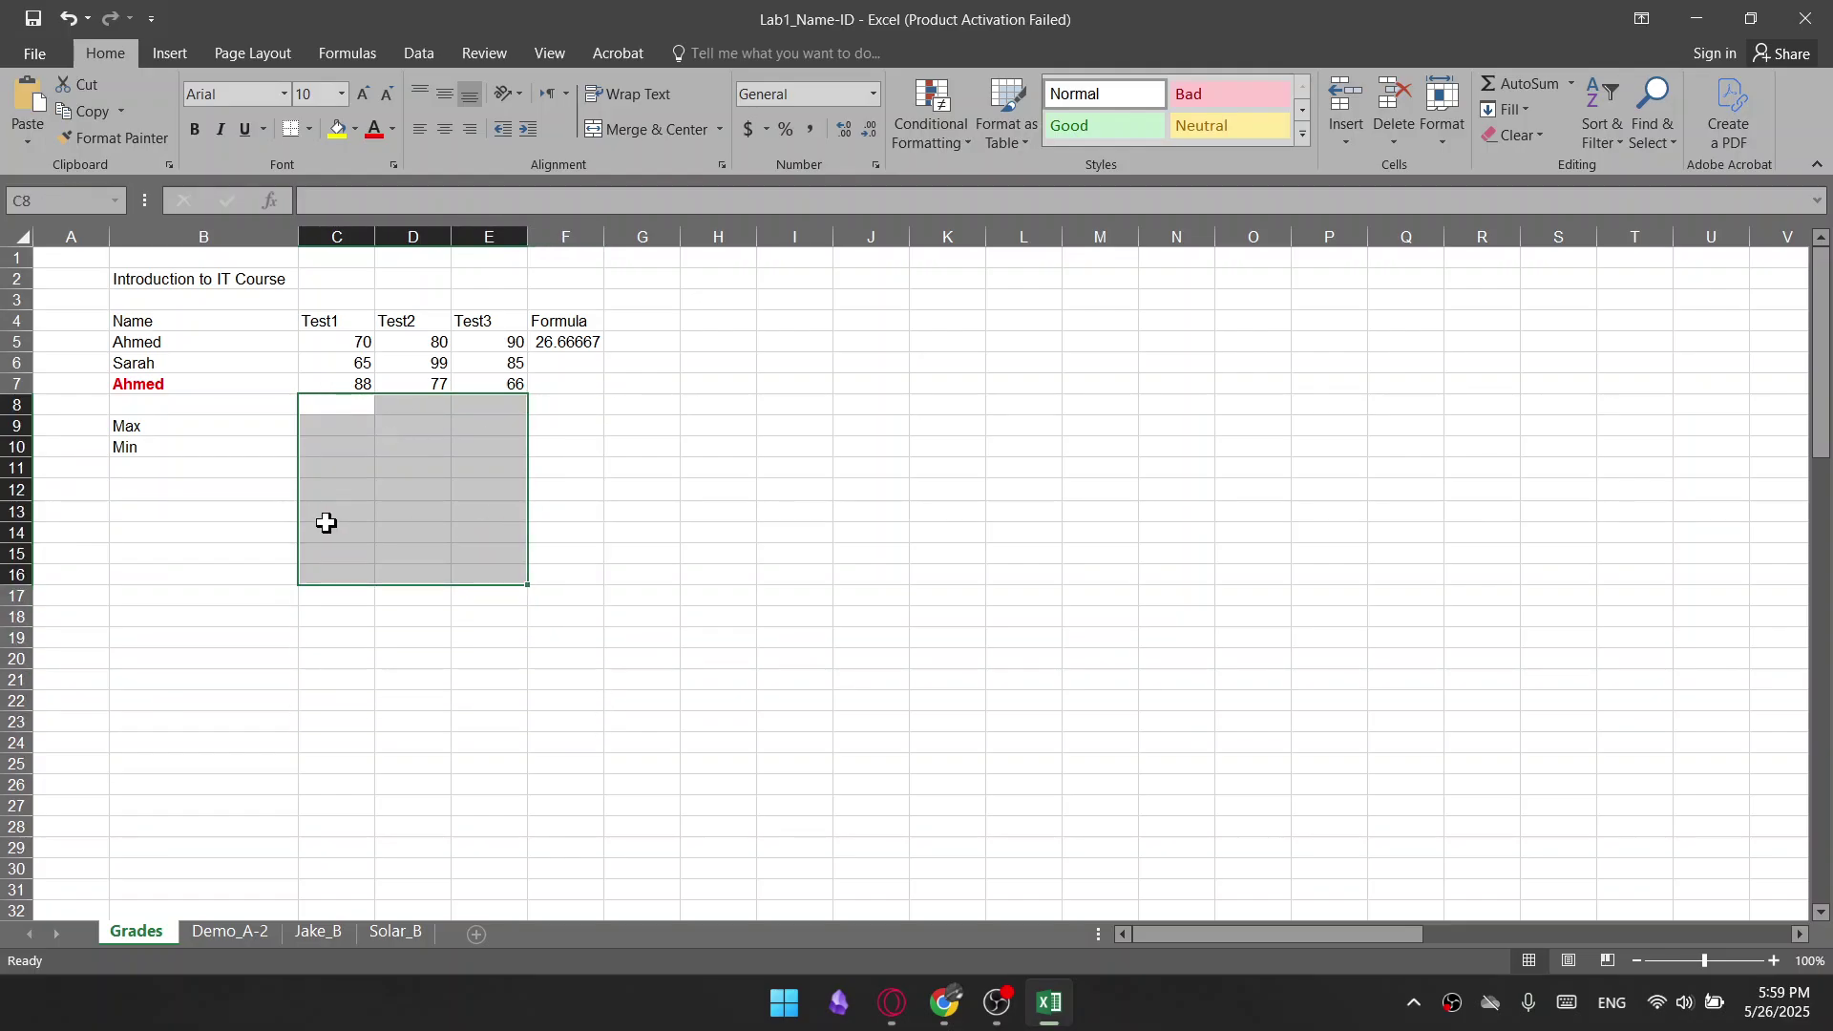
click(562, 401)
click(575, 466)
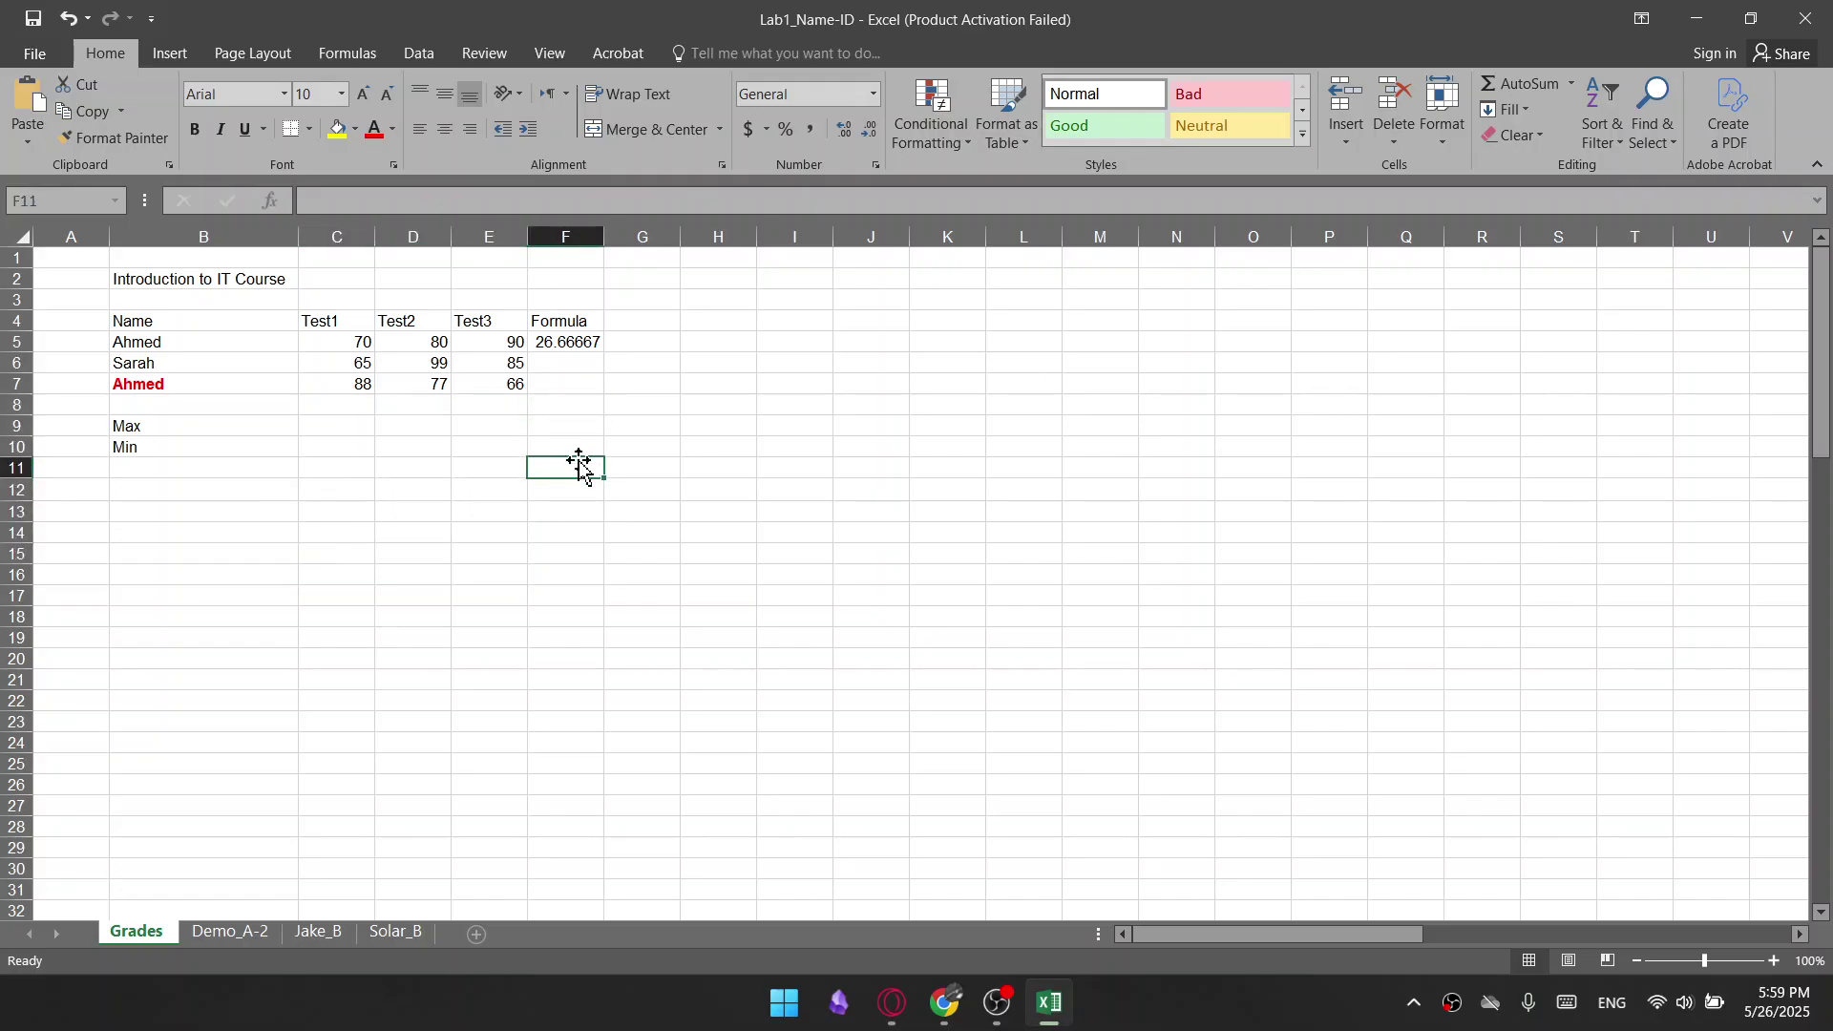
click(578, 531)
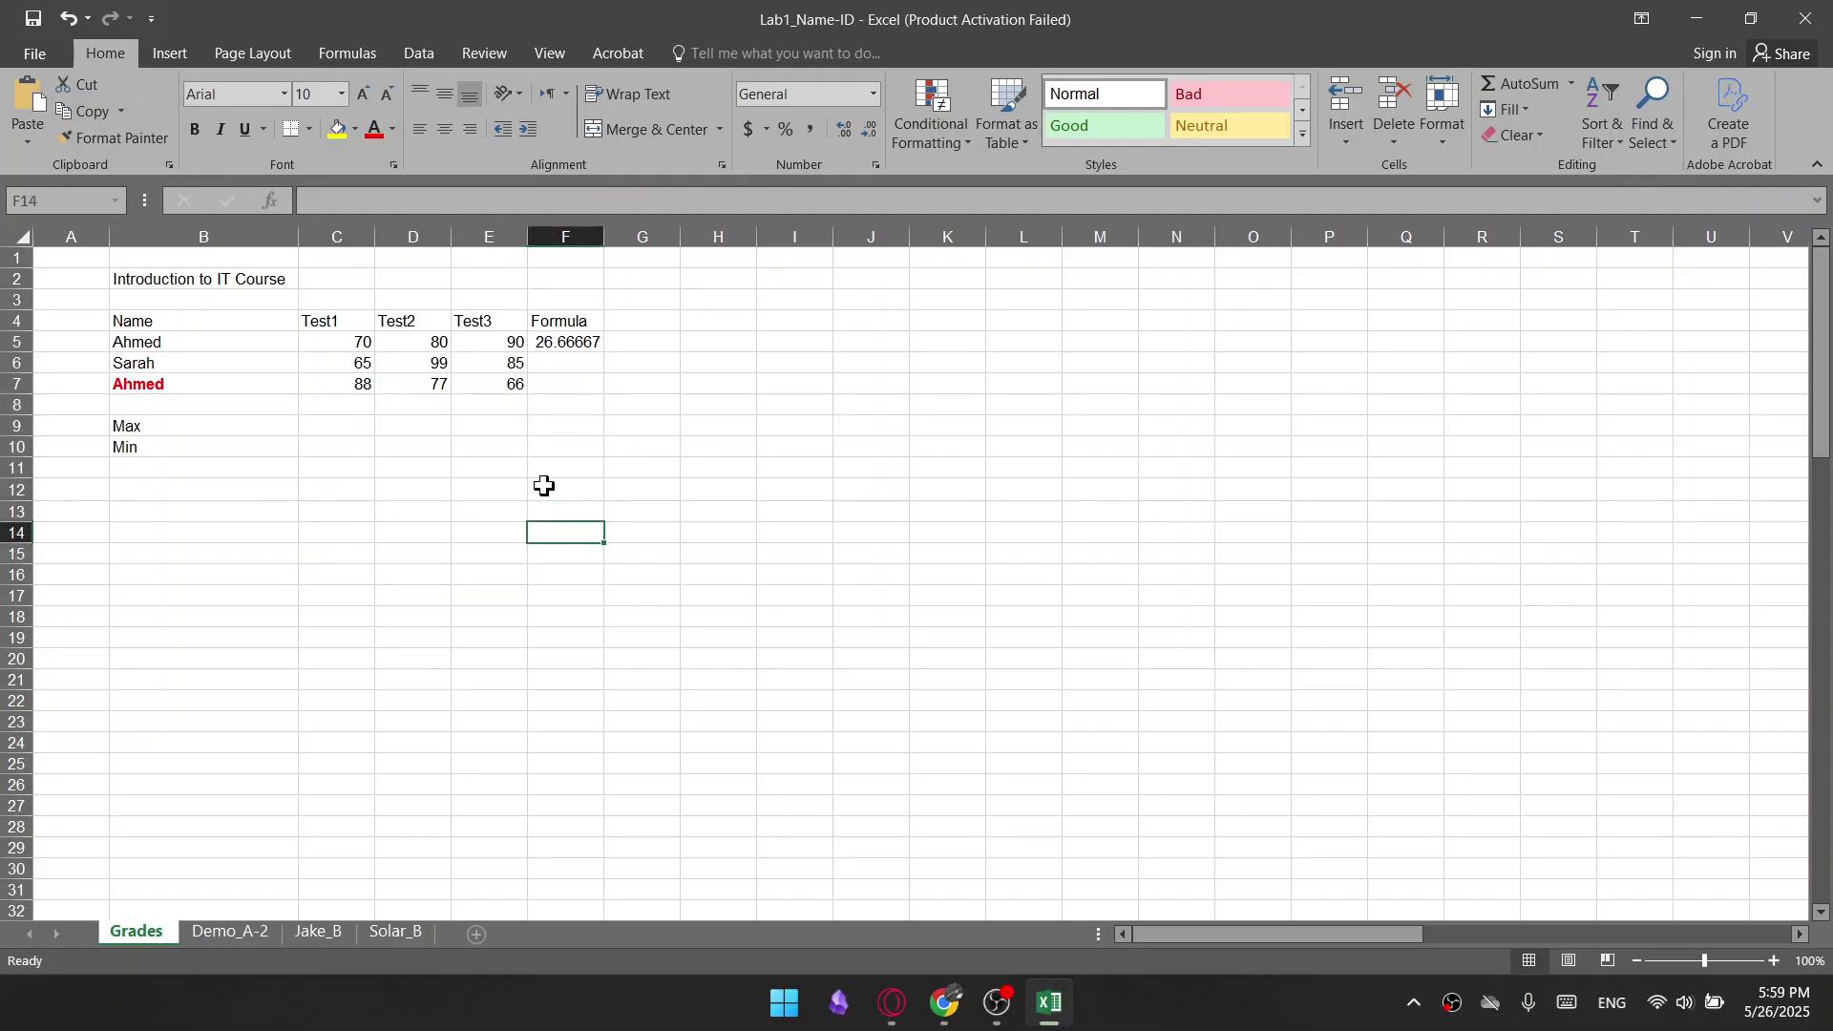
click(587, 366)
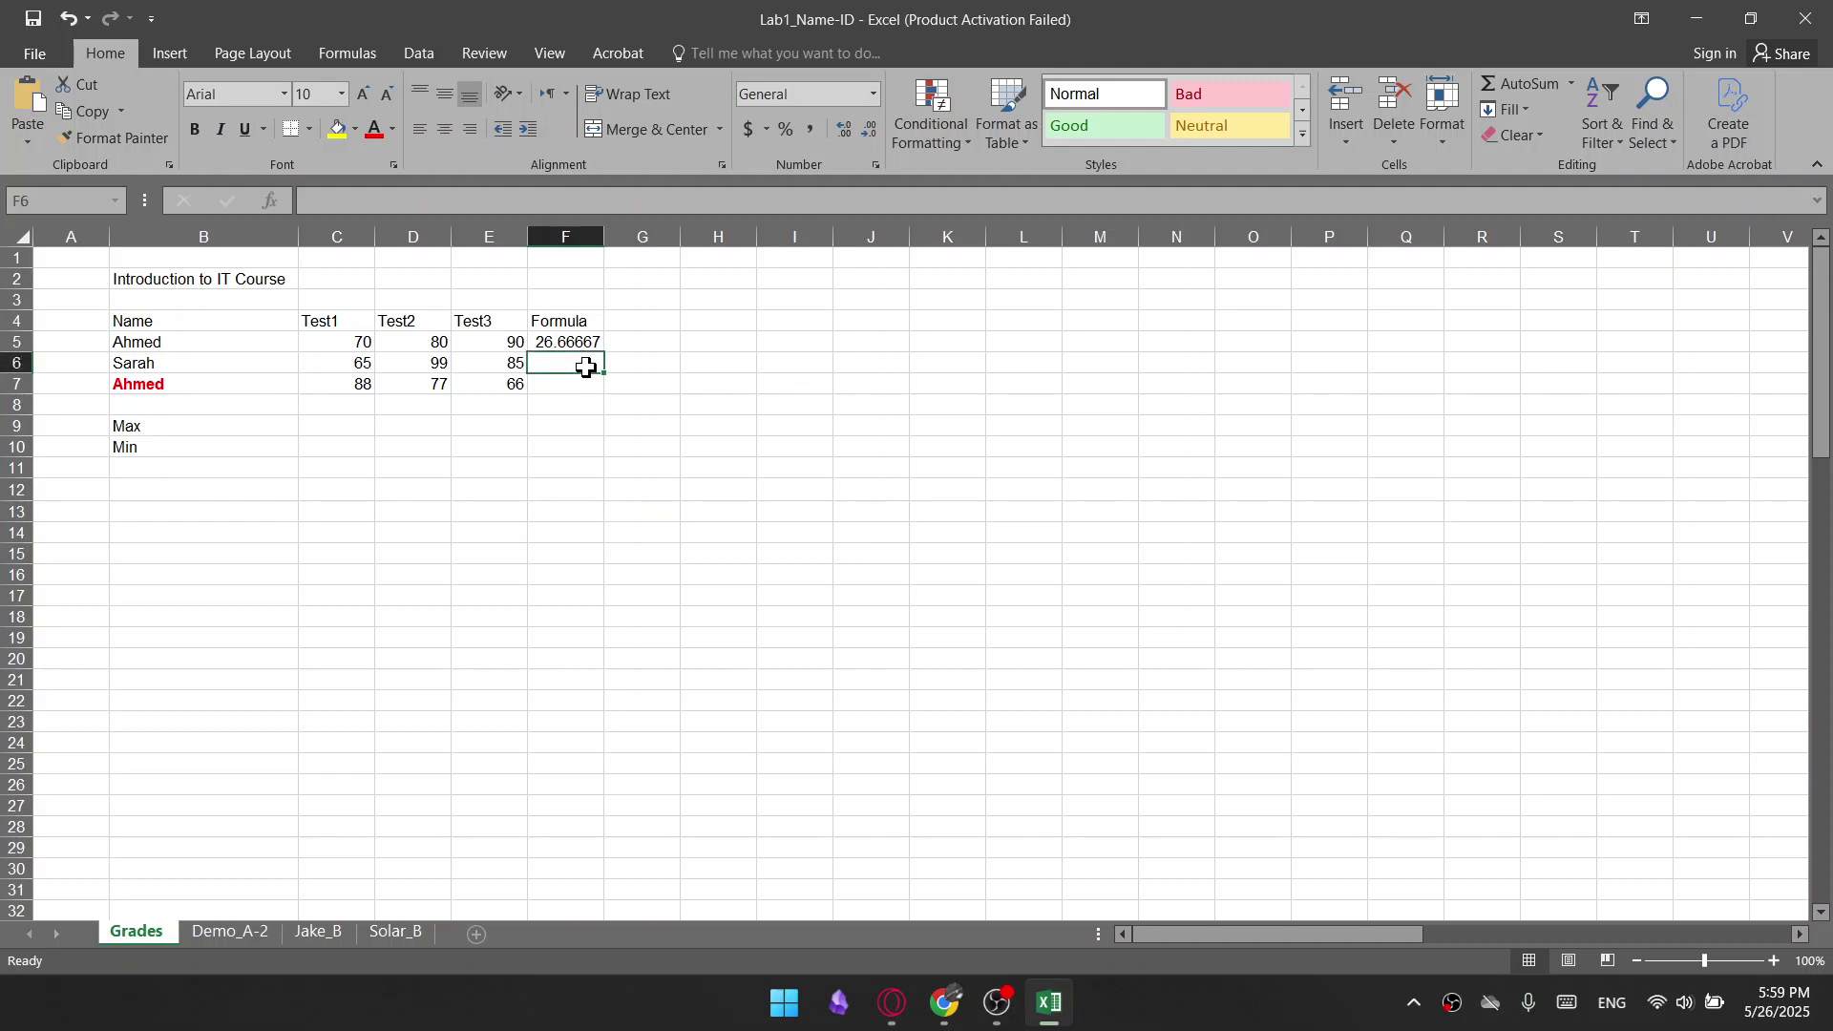
Fill the formula in F5 down through F7 and undo the fill
click(586, 342)
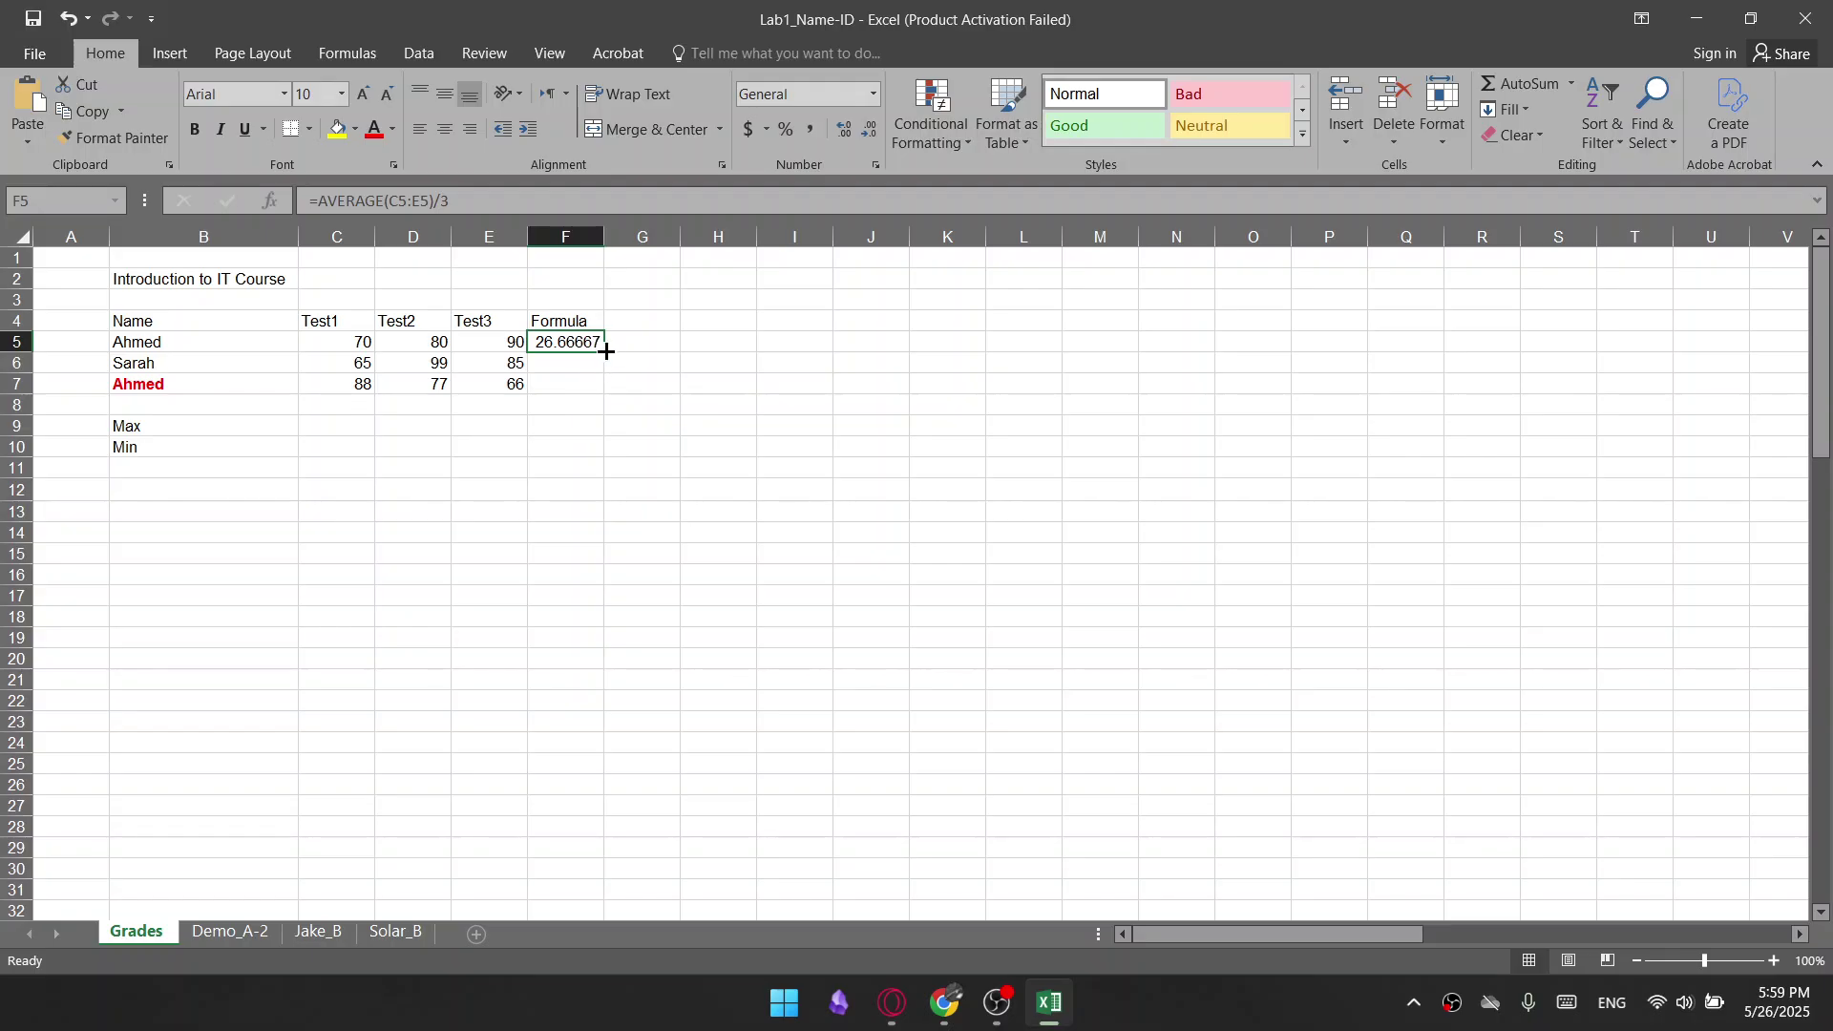
drag(602, 353, 570, 384)
click(541, 487)
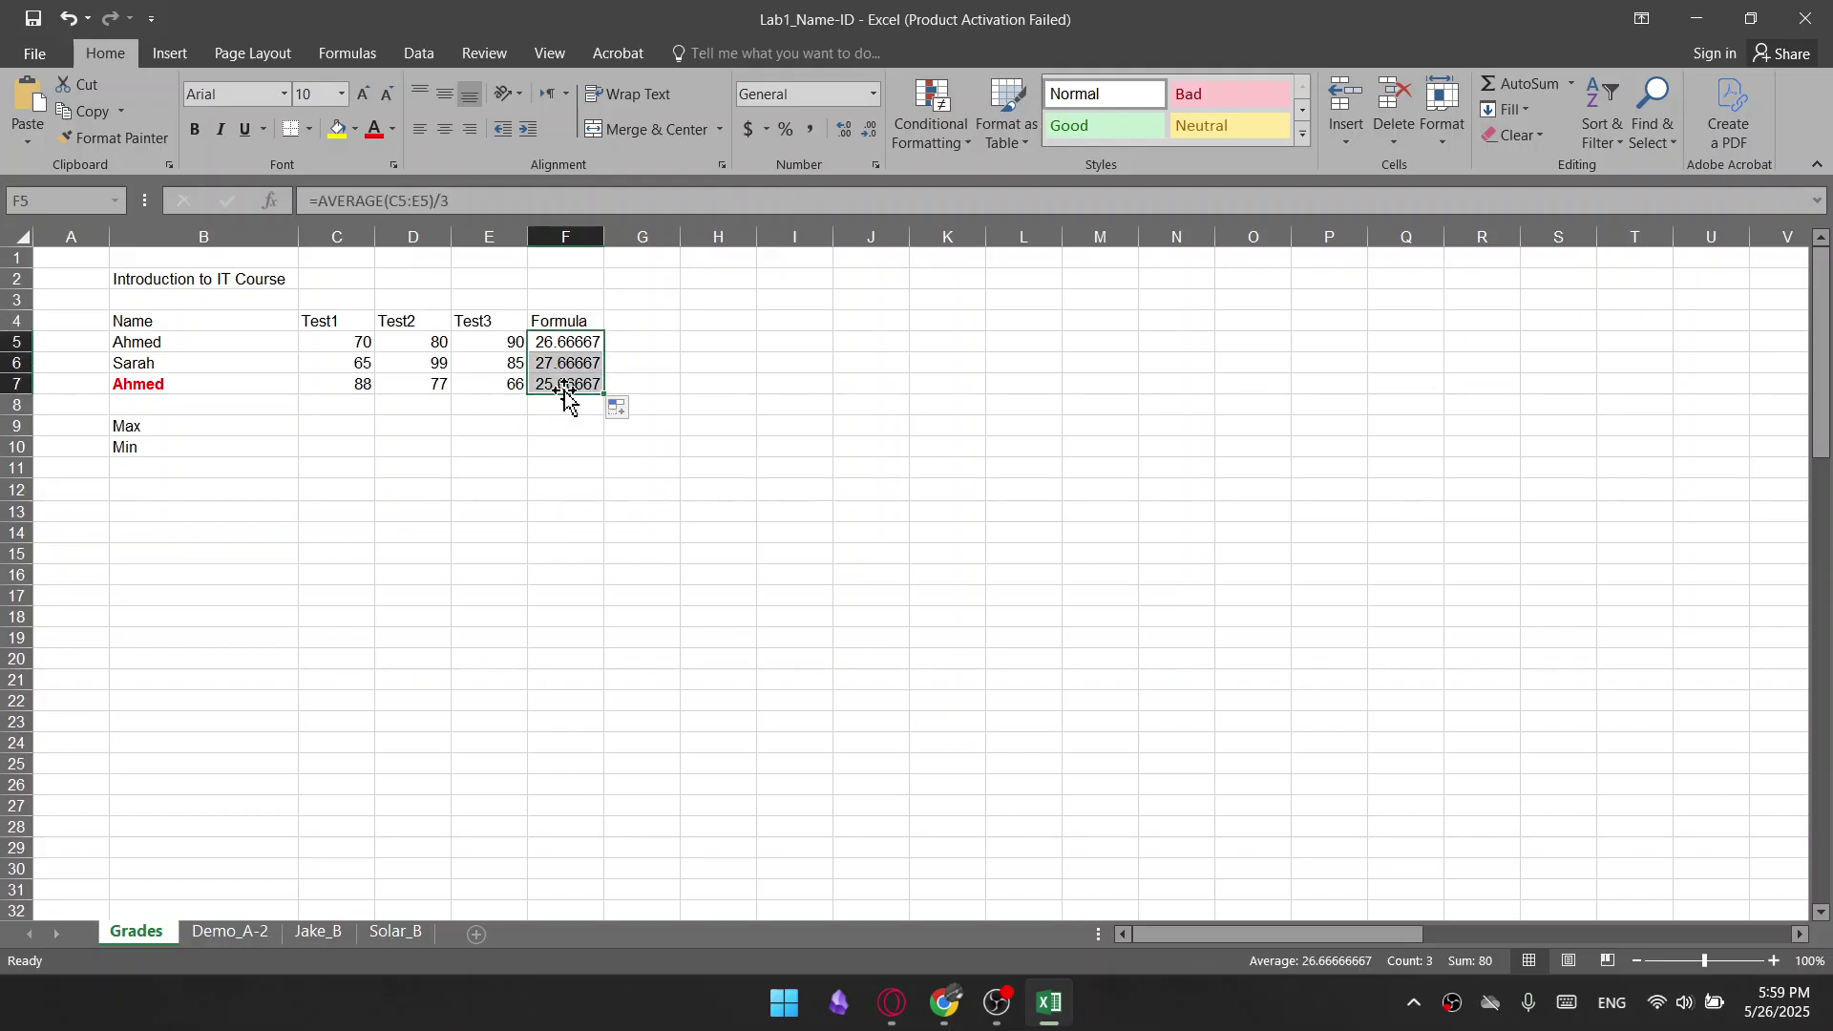
click(67, 18)
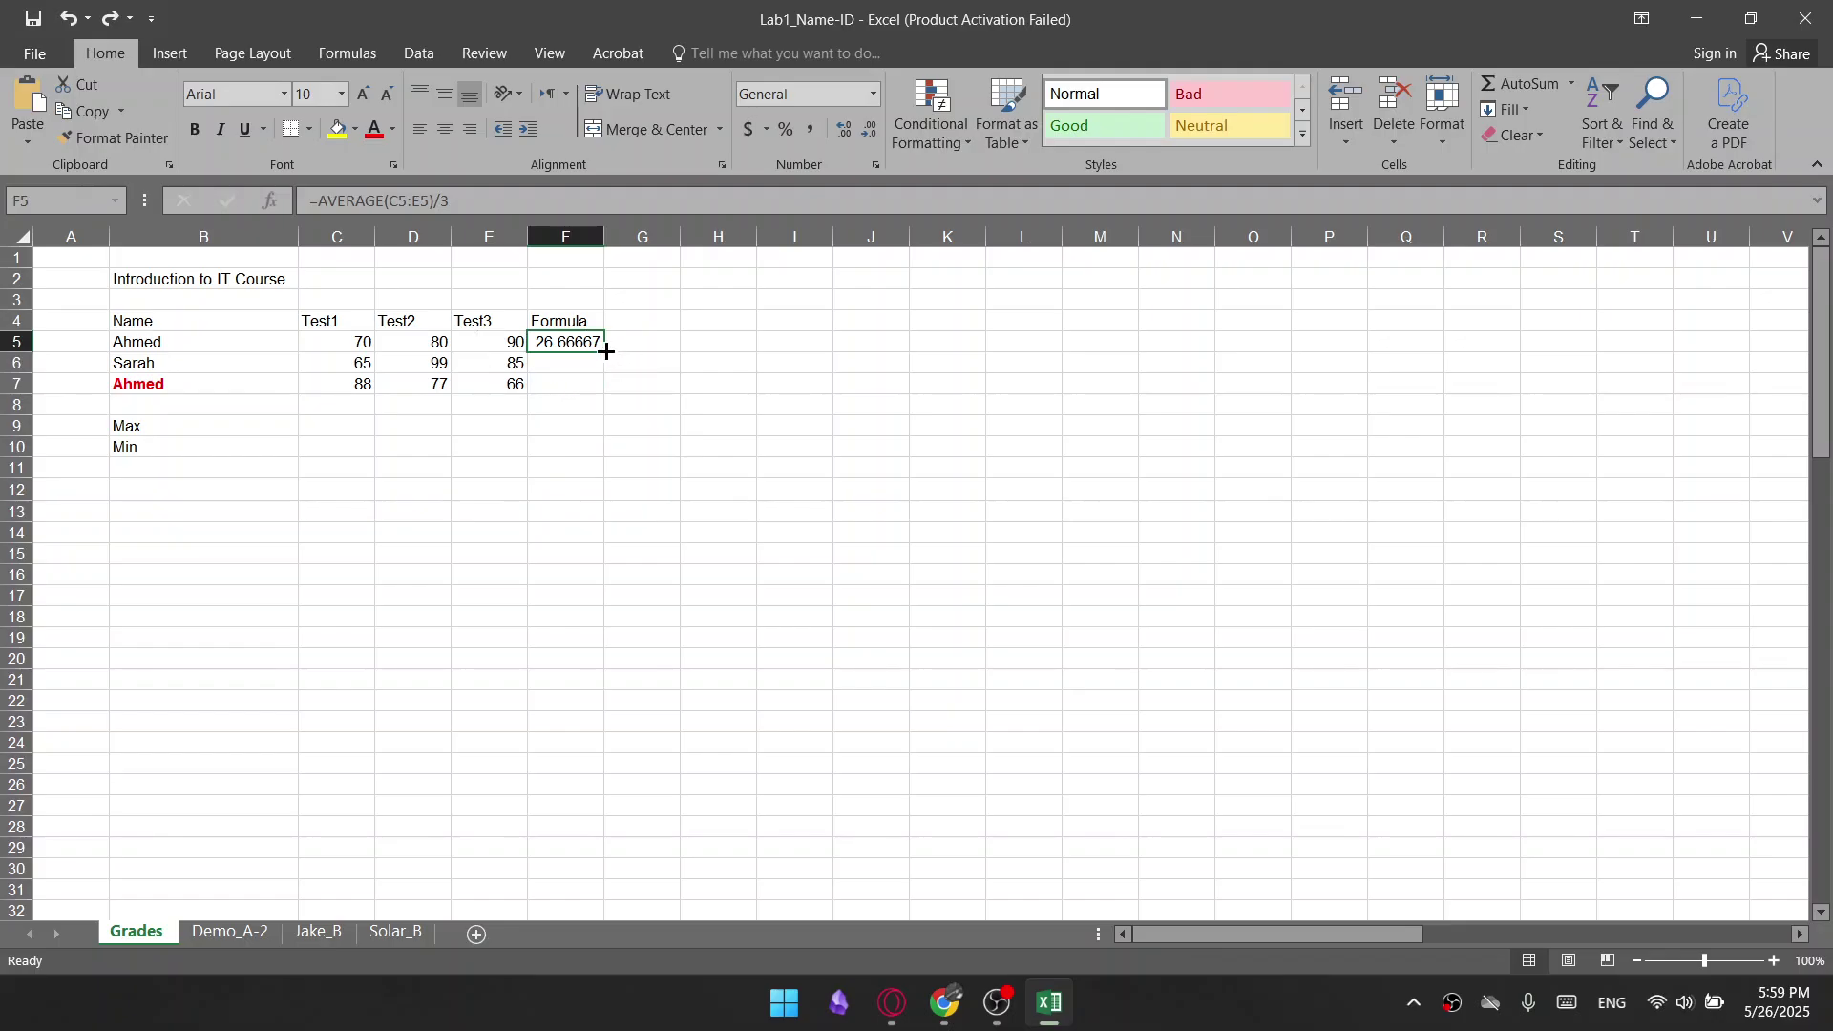
Fill the average formula from F5 down to the other students' rows, F6 and F7
drag(603, 351, 564, 342)
click(507, 492)
drag(570, 390, 570, 382)
click(1103, 462)
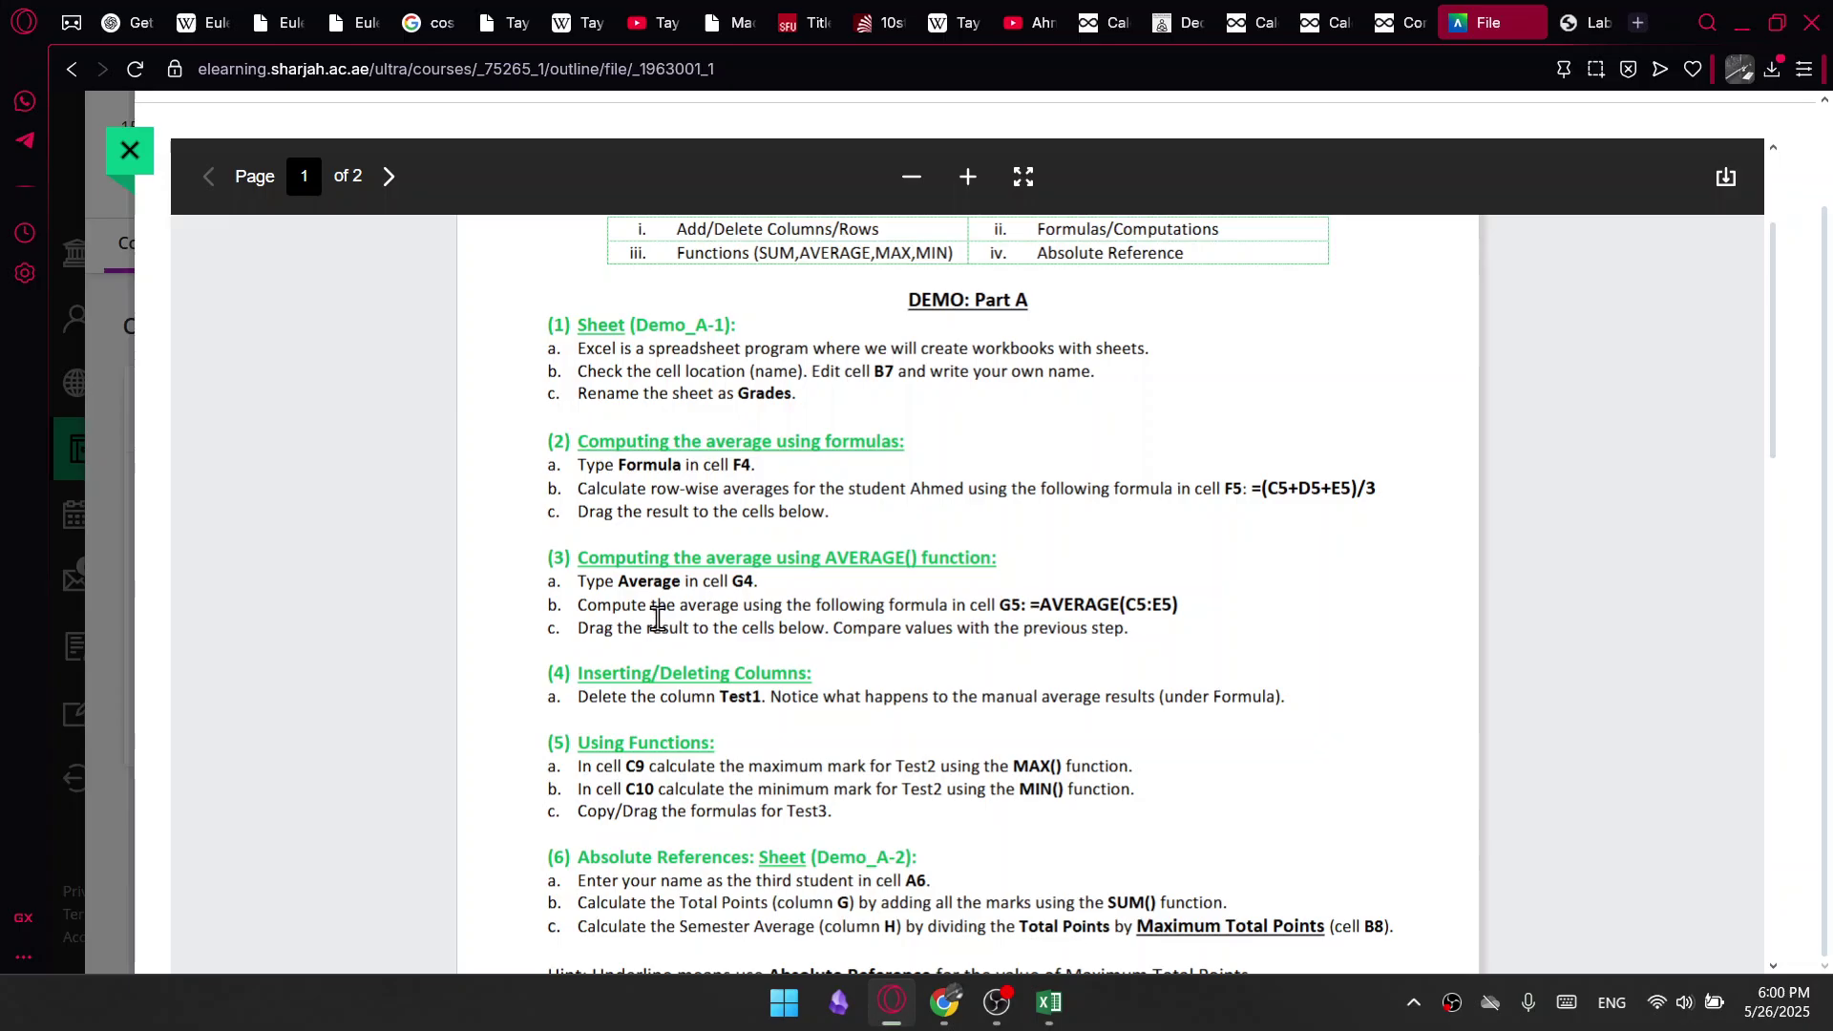
Return to the lab instructions and read section 3 on the AVERAGE() function, comparing its heading with section 2
click(893, 1003)
scroll(759, 534, down, 1)
scroll(762, 537, down, 1)
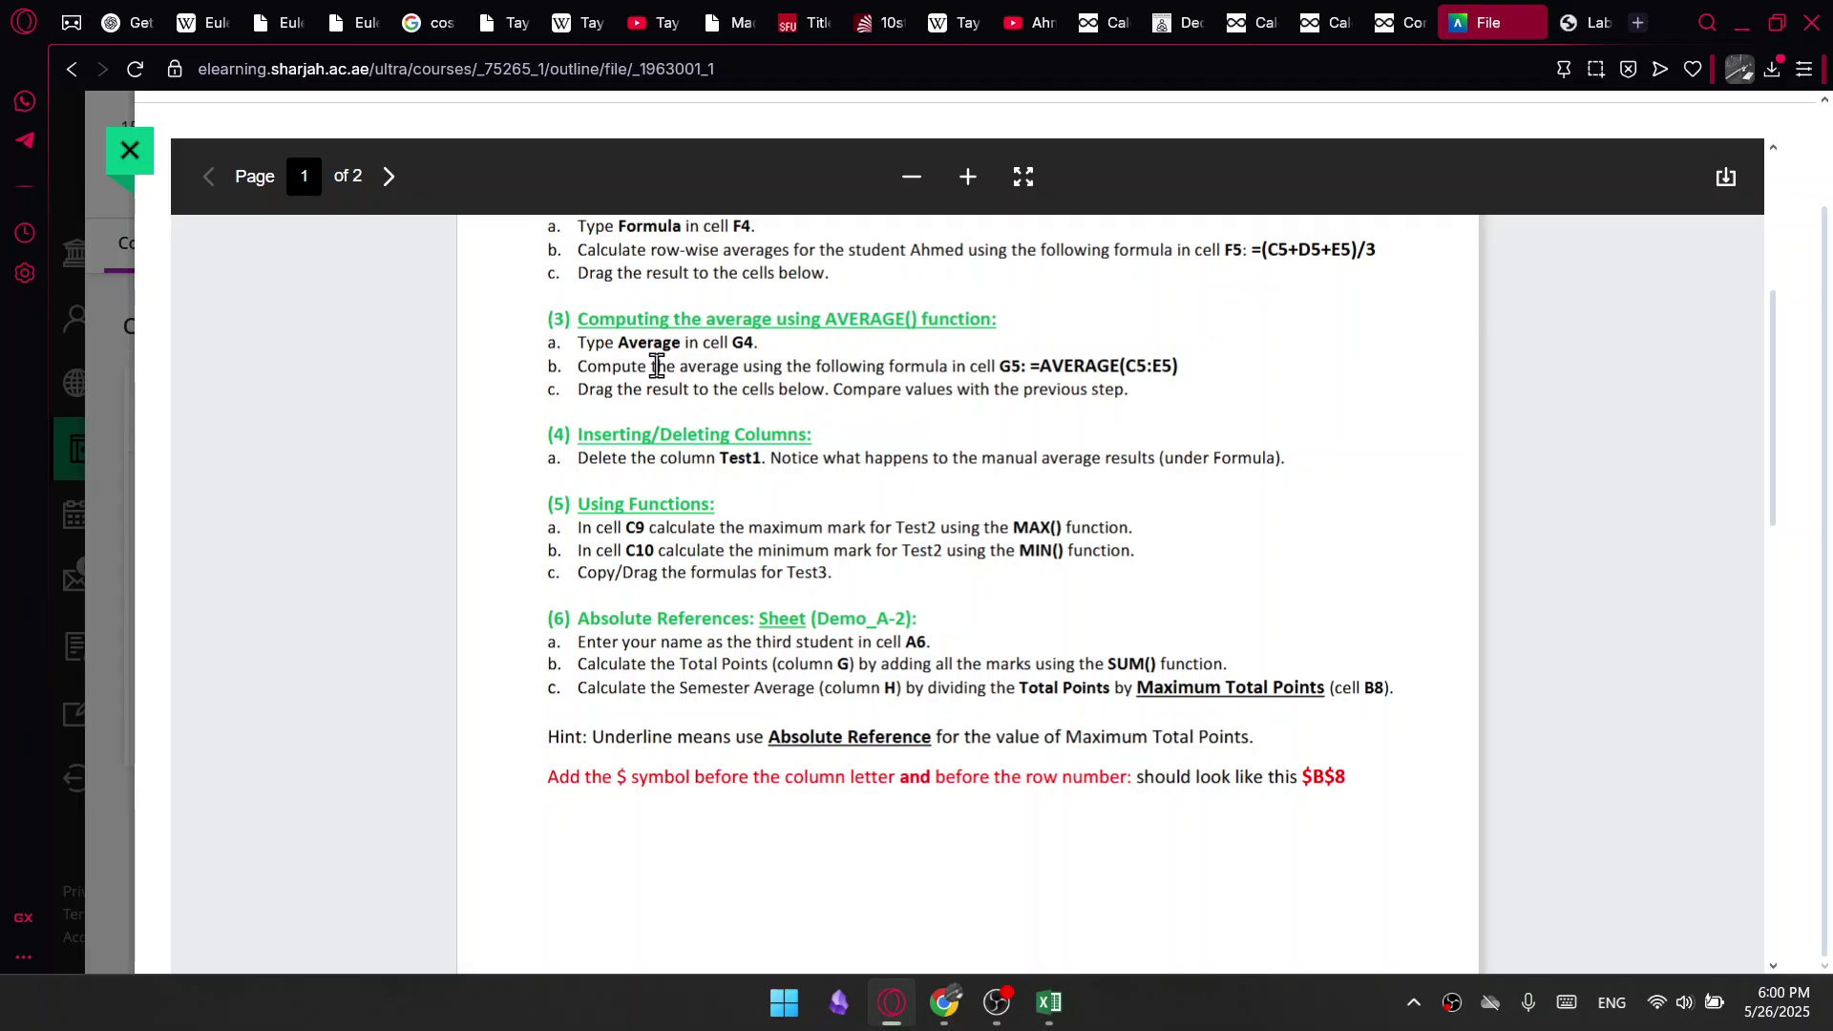
drag(829, 318, 925, 317)
click(814, 315)
scroll(764, 367, up, 2)
mouse_move(704, 322)
mouse_down()
mouse_move(771, 325)
mouse_move(737, 332)
mouse_up()
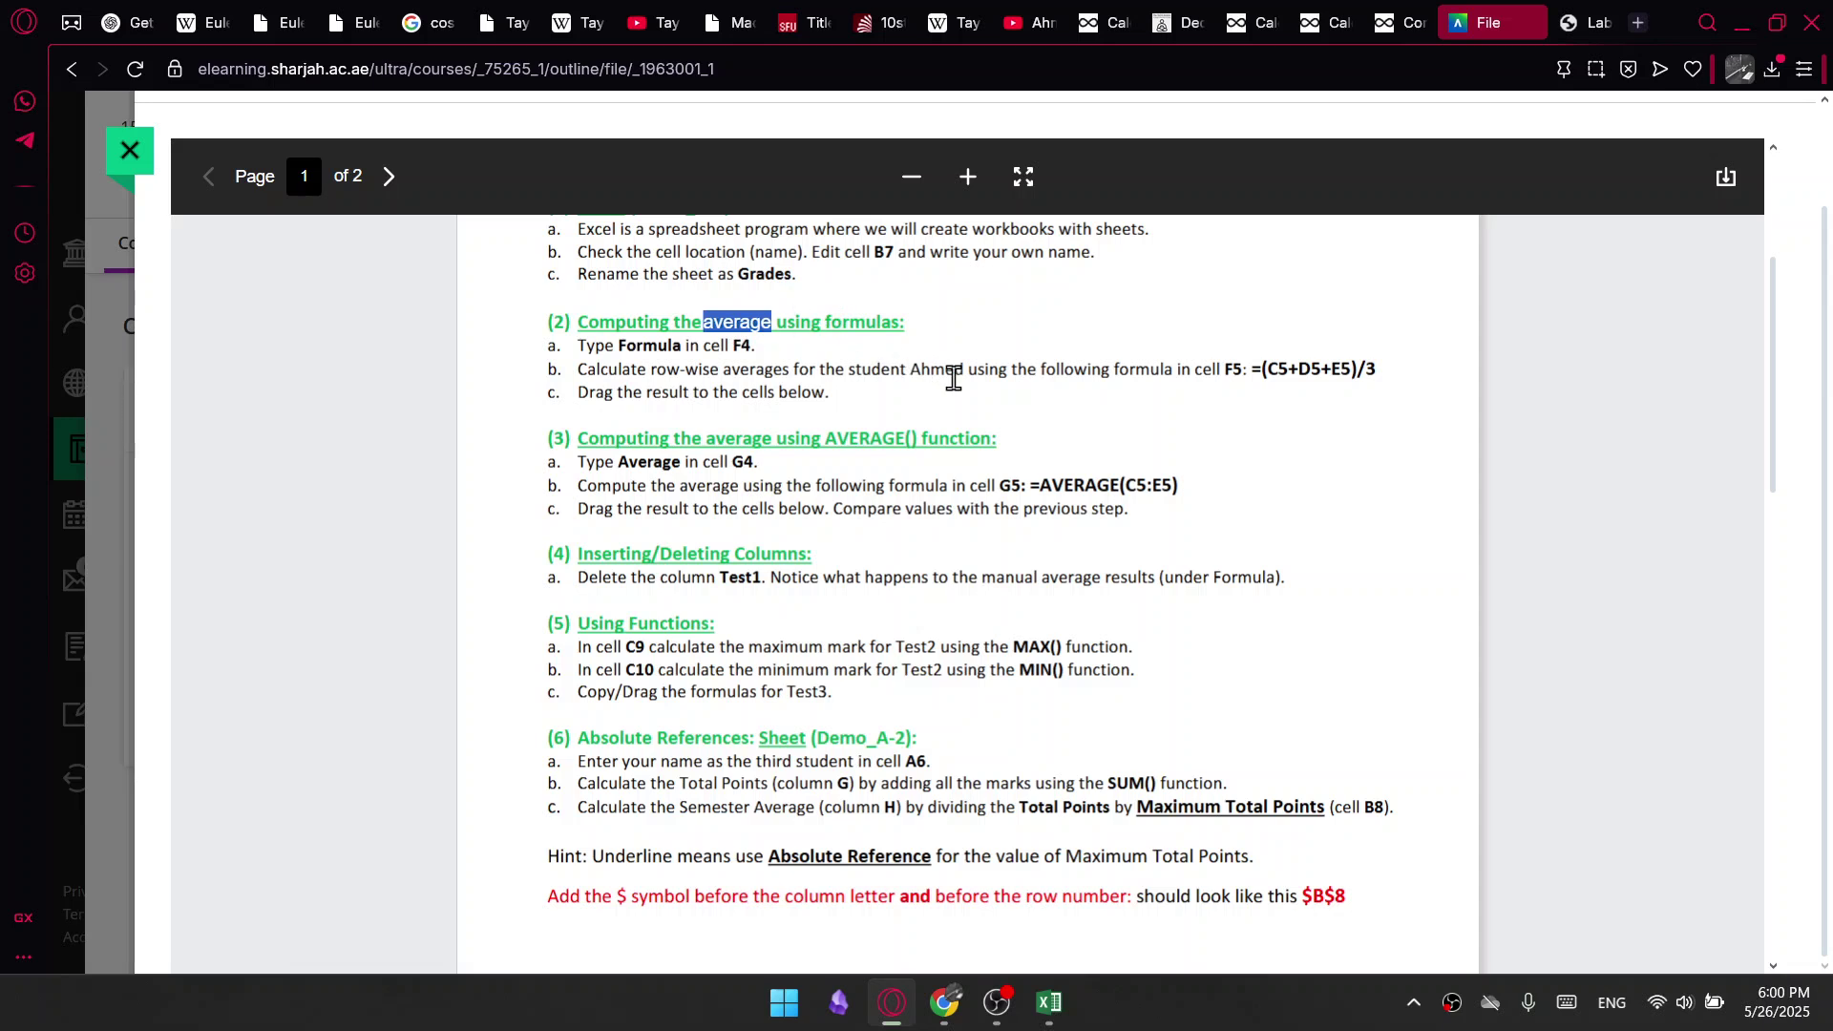
click(584, 470)
drag(585, 473, 684, 465)
click(684, 465)
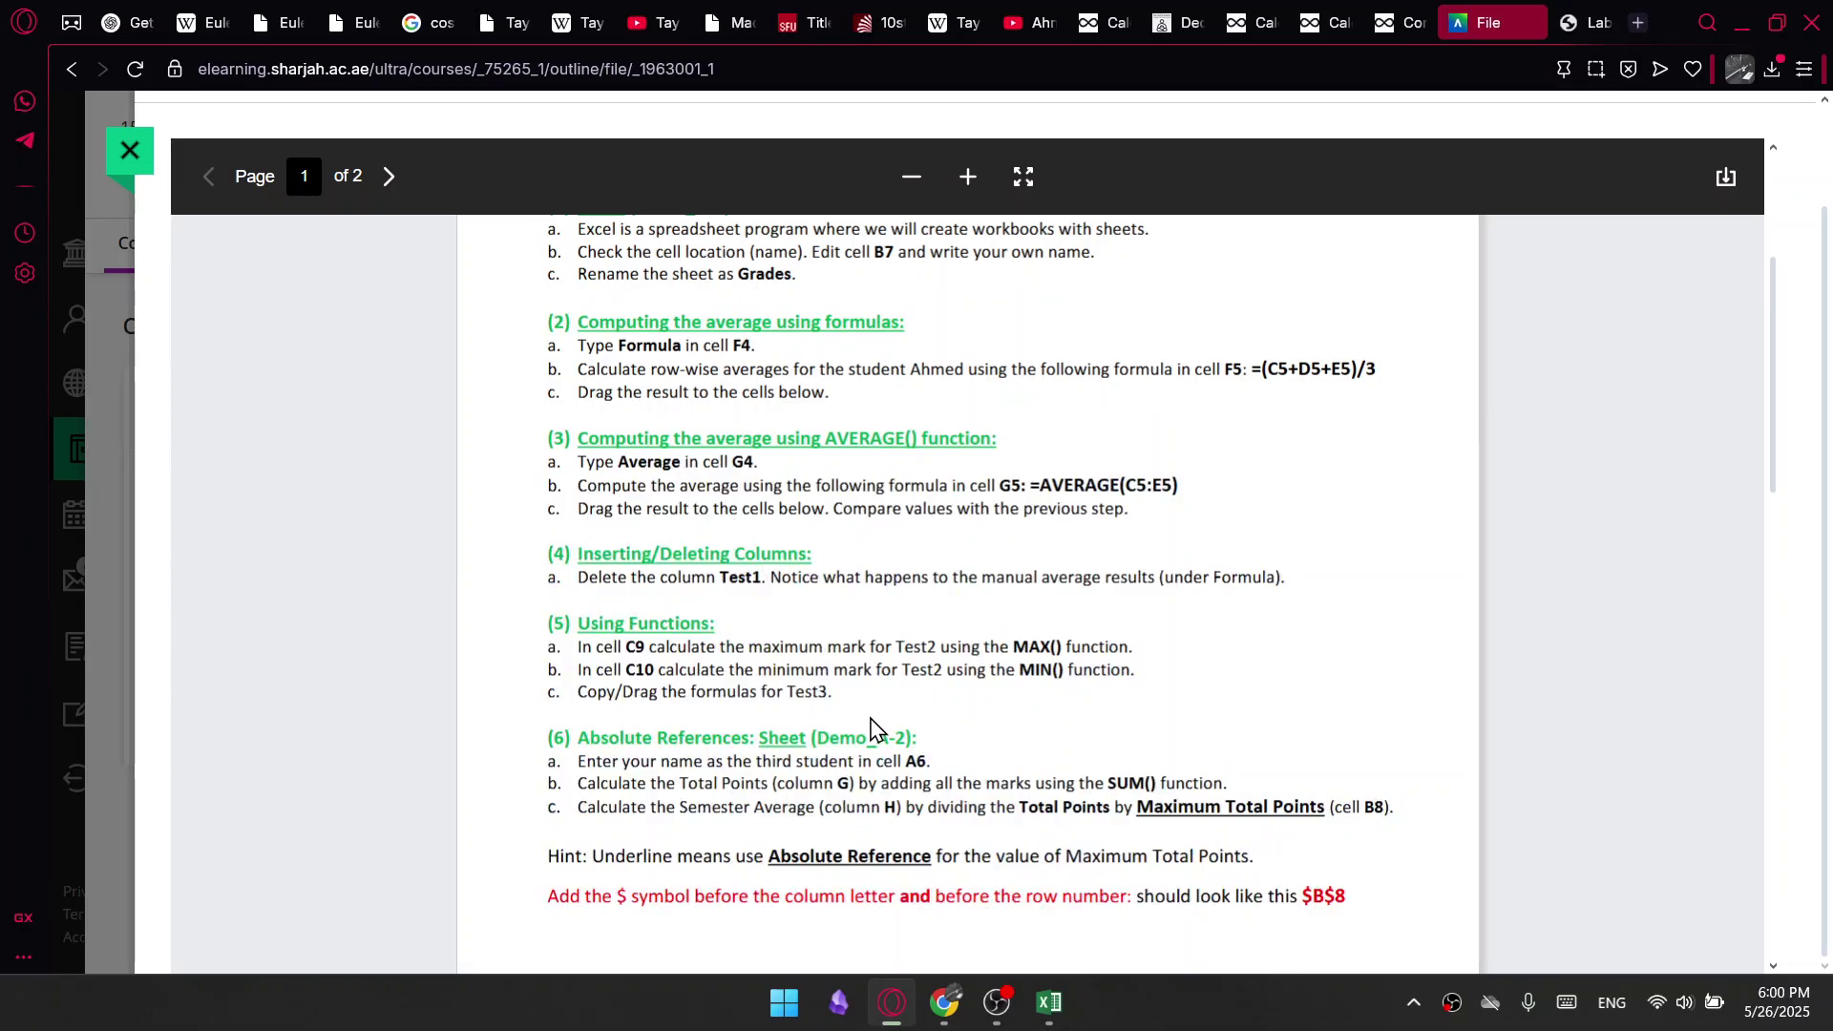
Switch back to the Excel workbook and enter the heading Average in cell G4 of the Grades sheet
click(997, 1002)
click(1049, 1002)
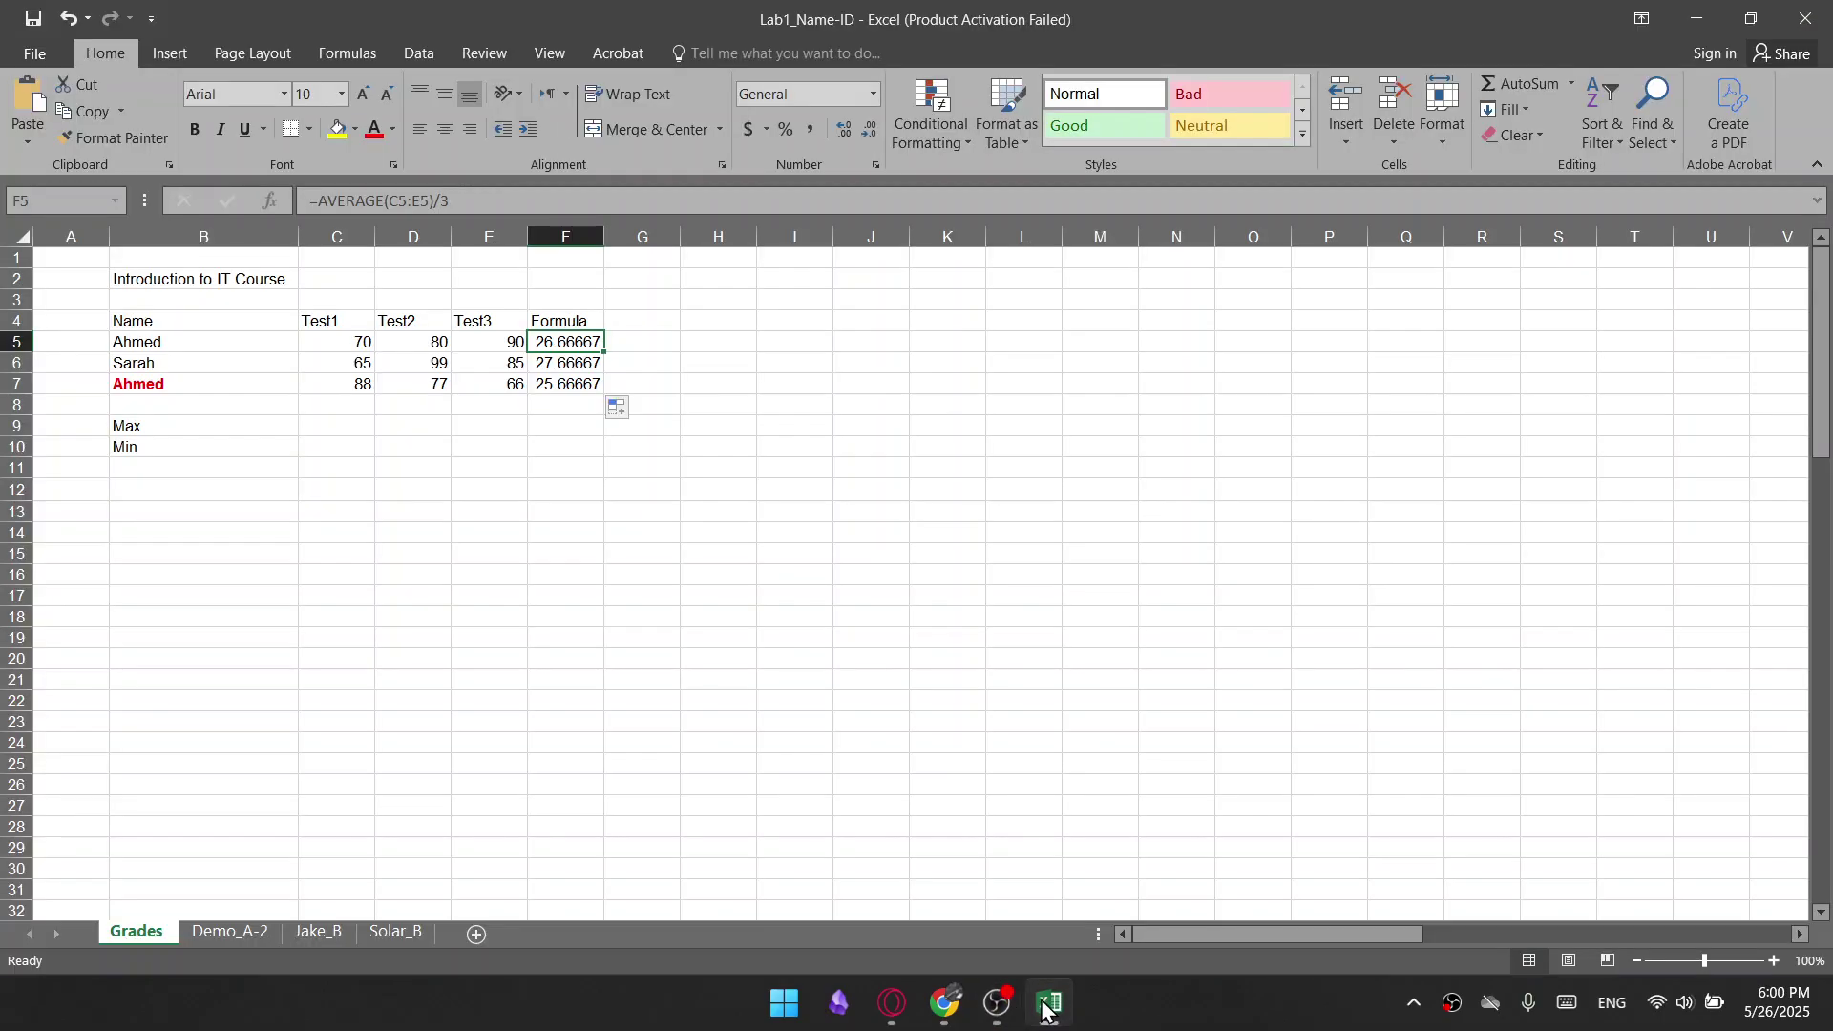
click(631, 320)
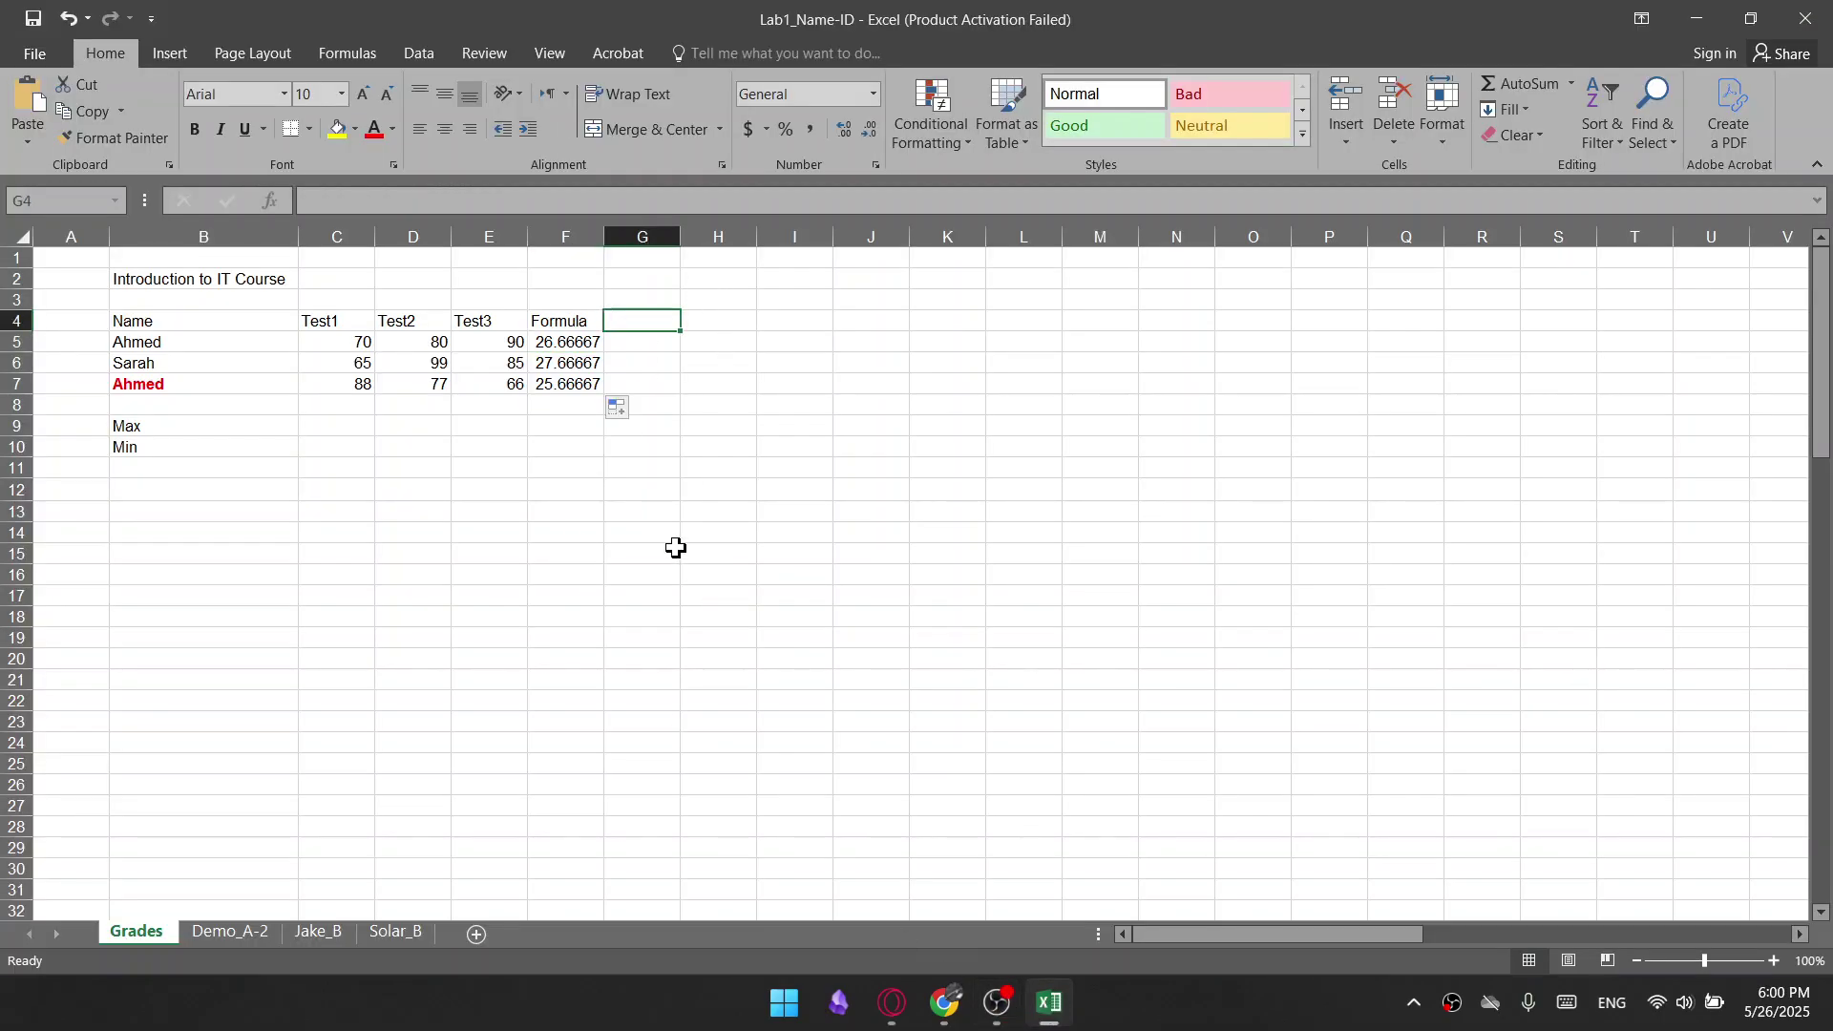
text(Averagwe)
key(BackSpace)
key(BackSpace)
key(BackSpace)
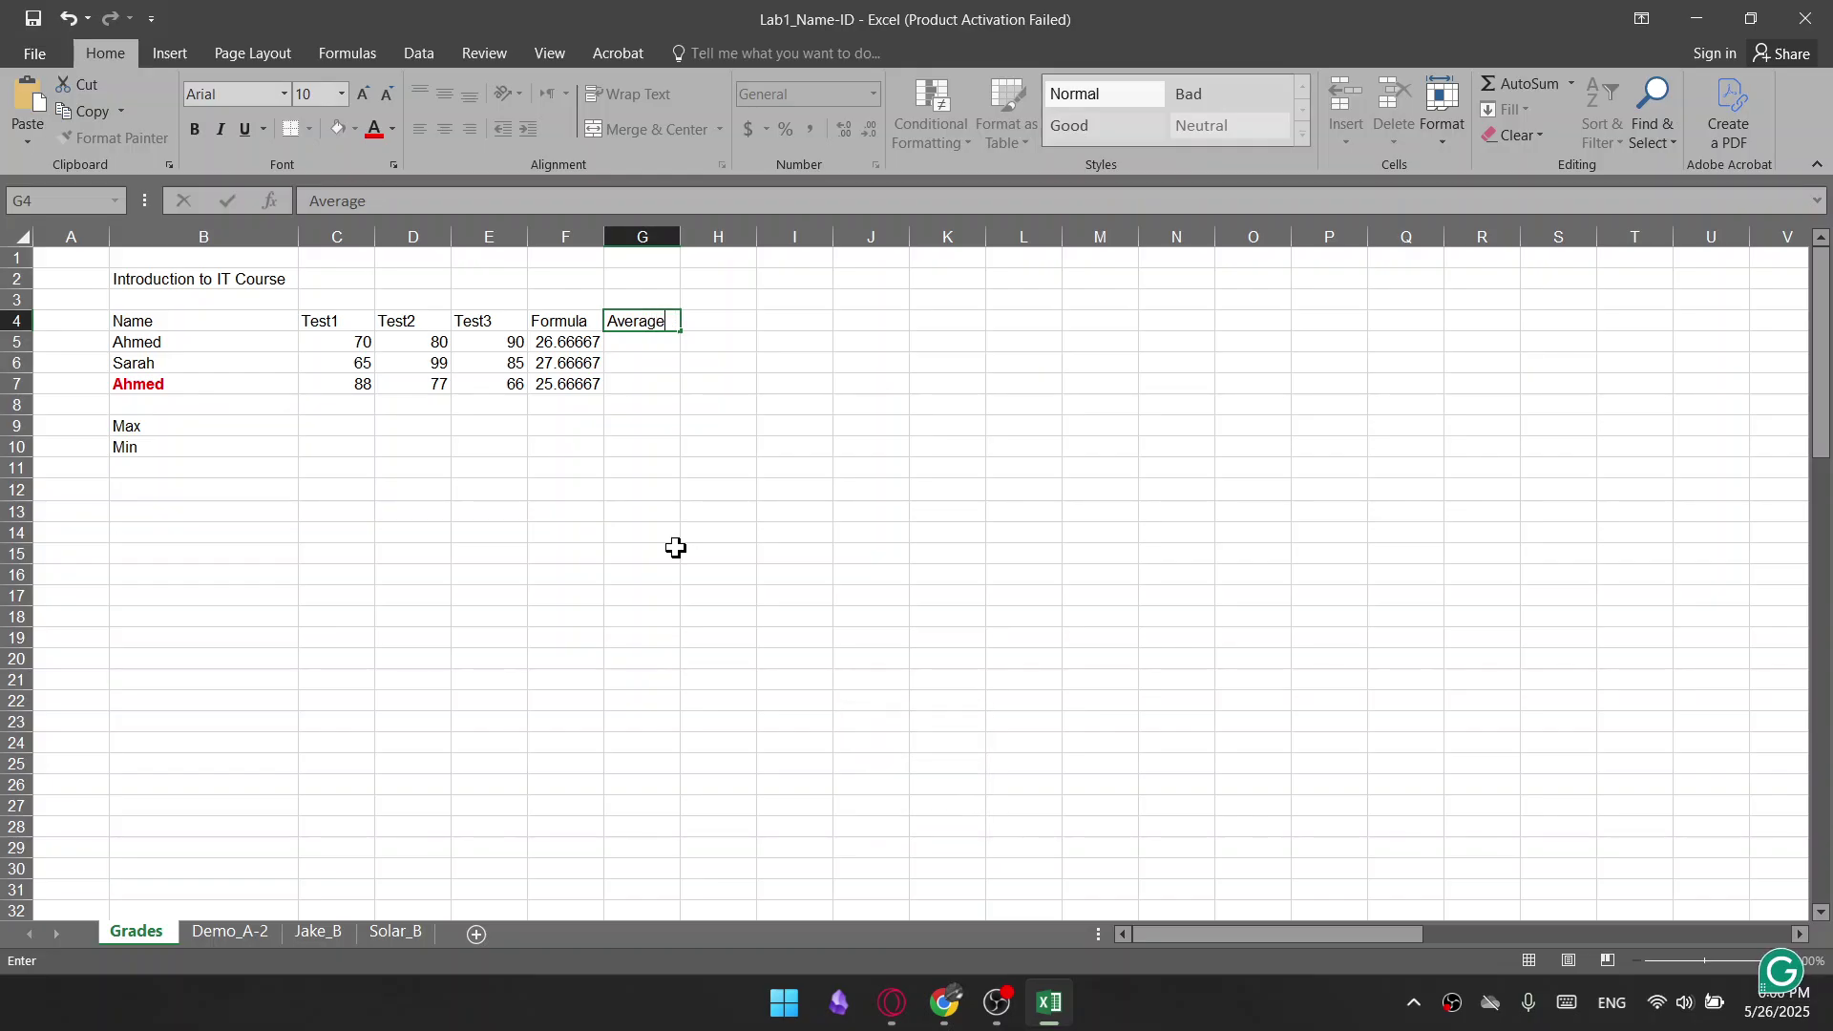
click(649, 341)
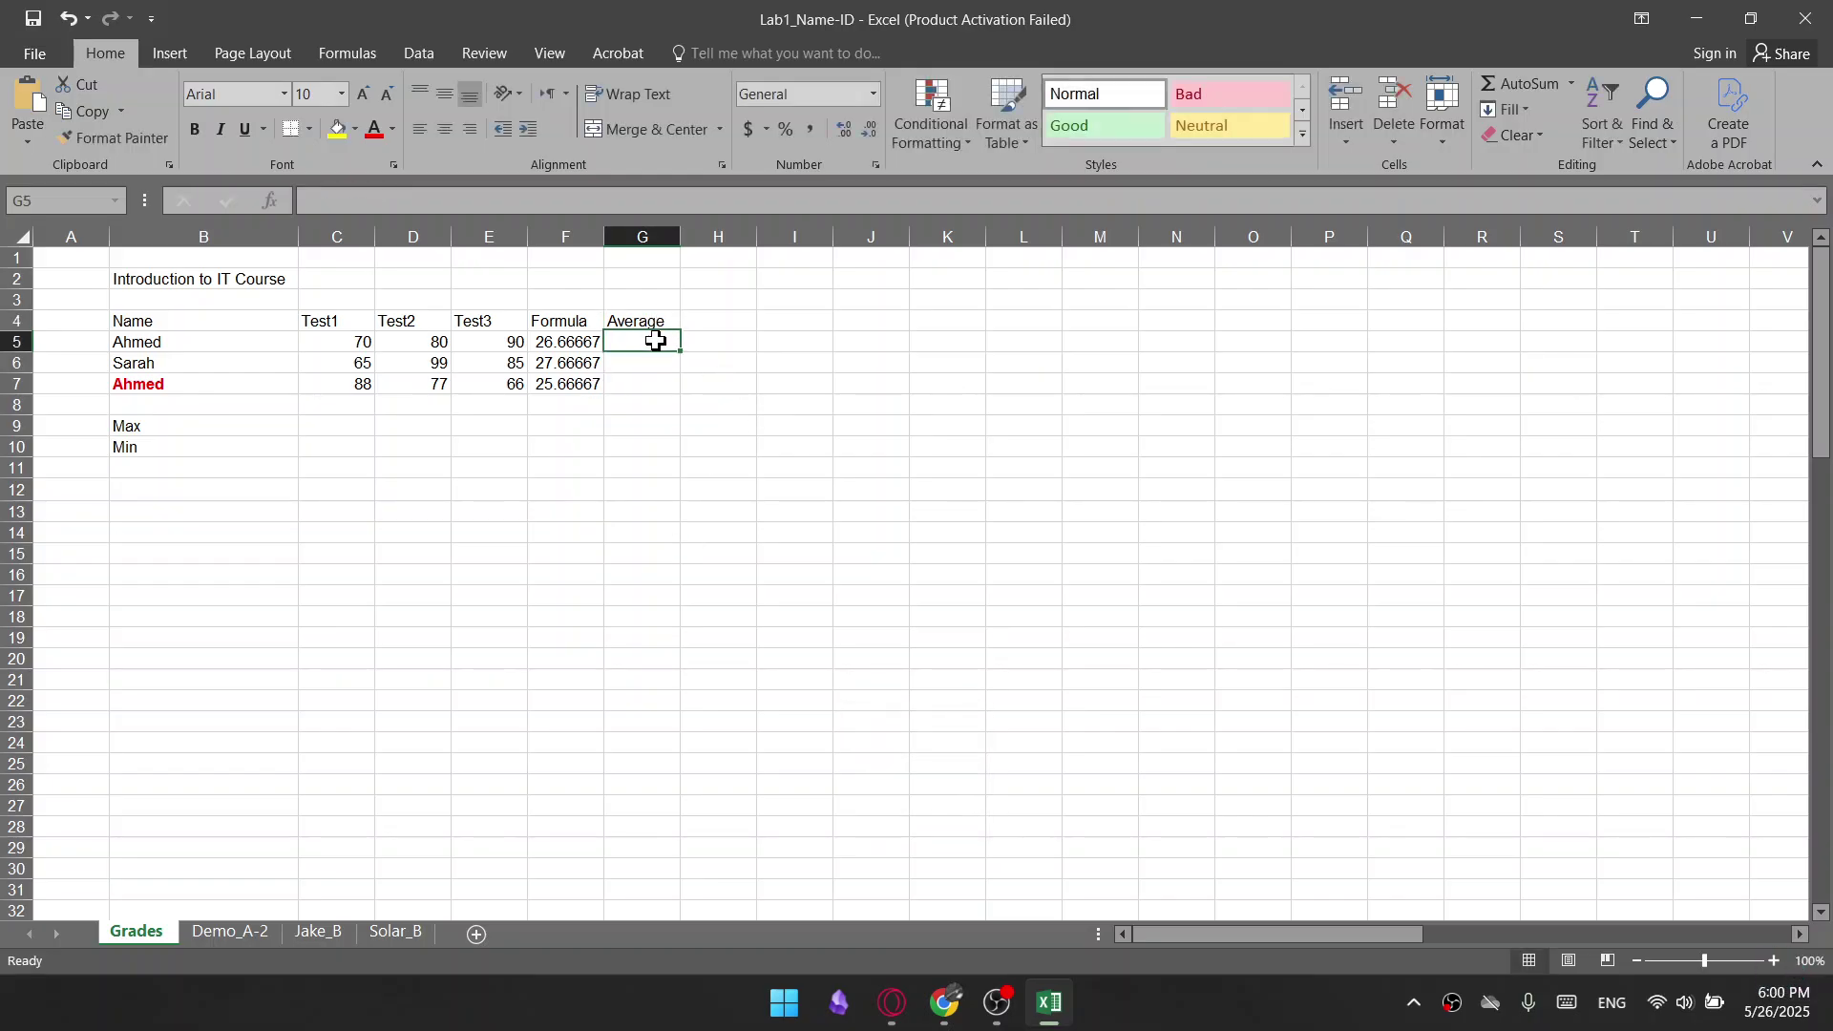
Switch to the lab instructions in the browser and compare the F5 formula in section 2 with the G5 formula in section 3
click(893, 1003)
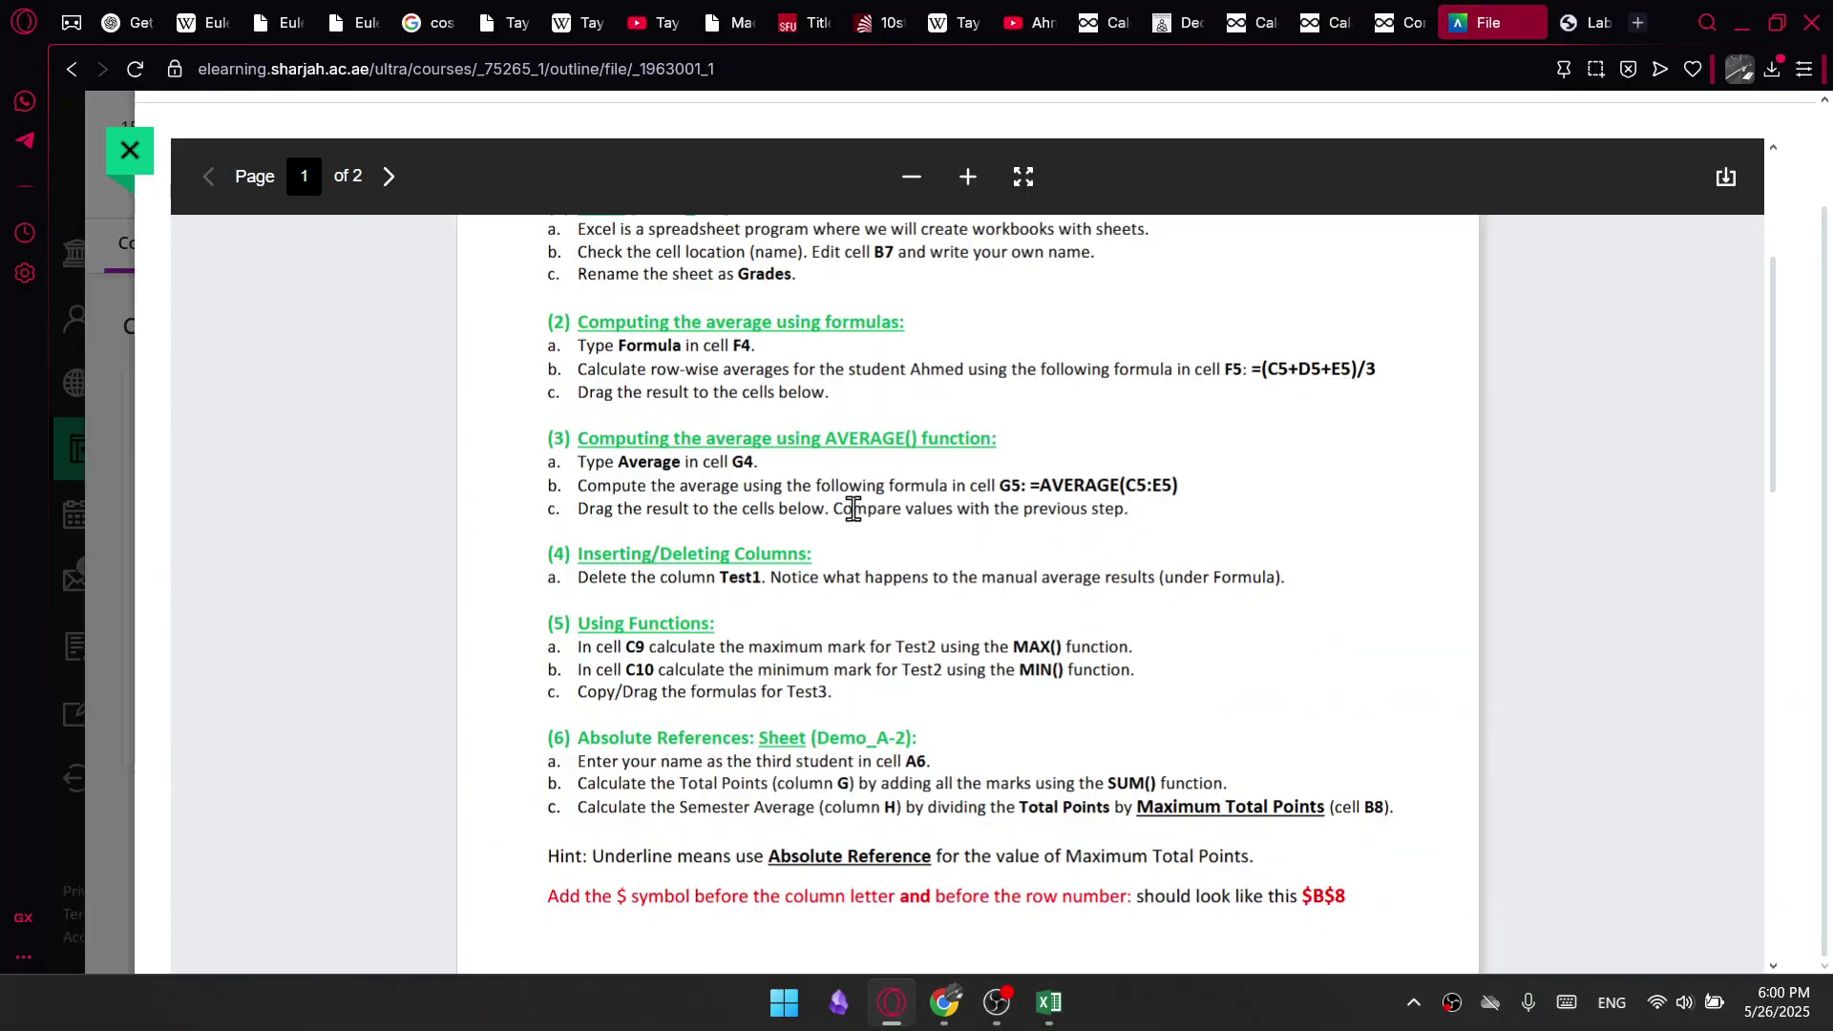
scroll(726, 429, down, 3)
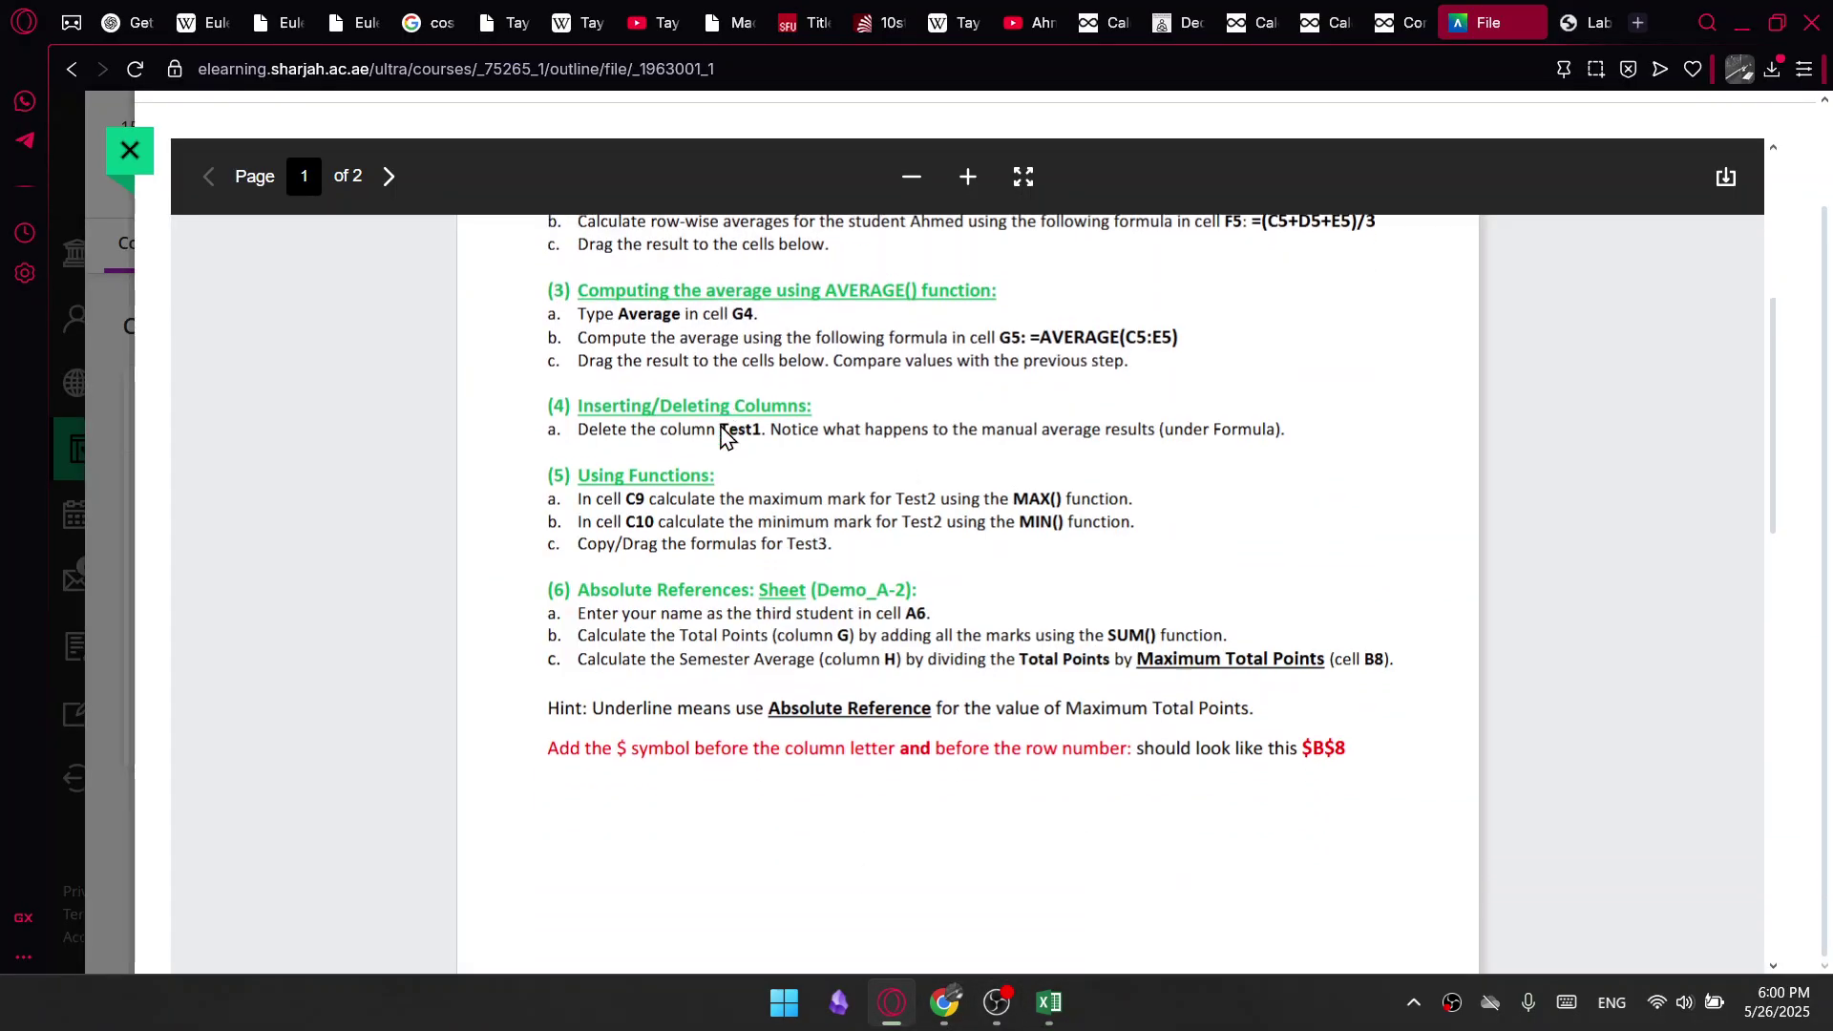
scroll(725, 434, up, 1)
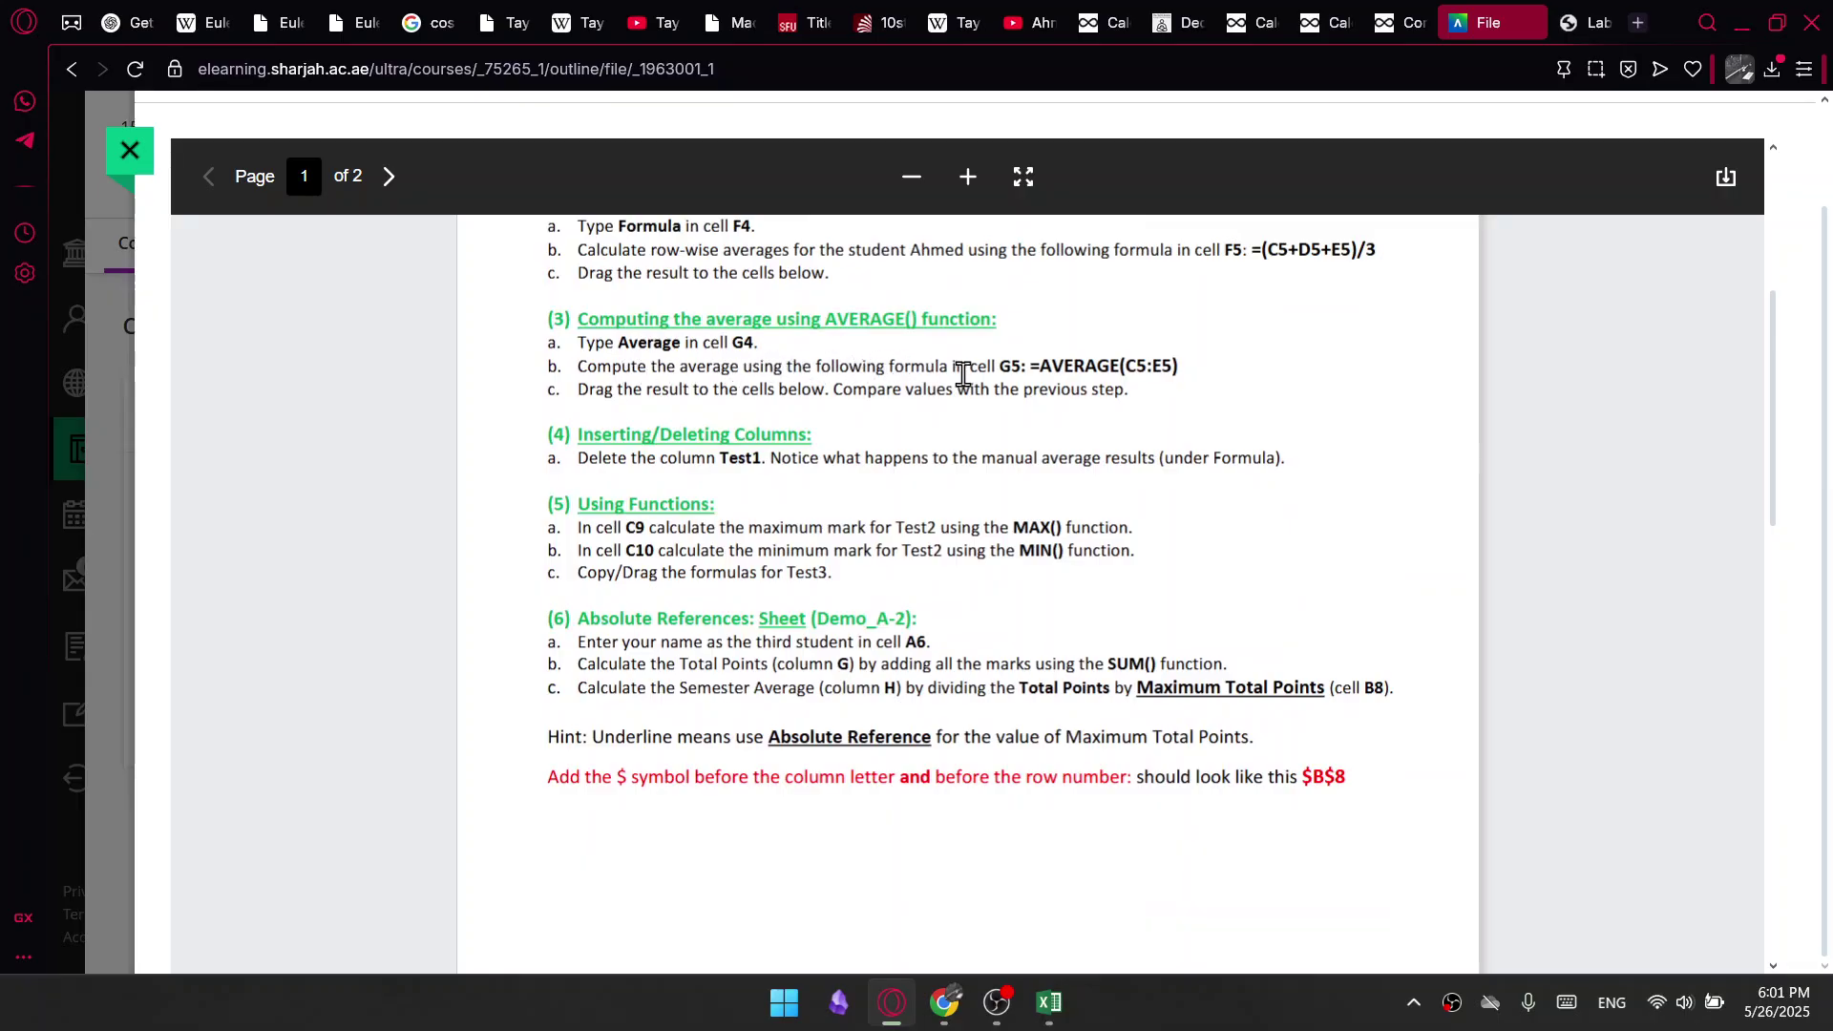
triple_click(1035, 366)
click(1116, 373)
scroll(975, 524, up, 1)
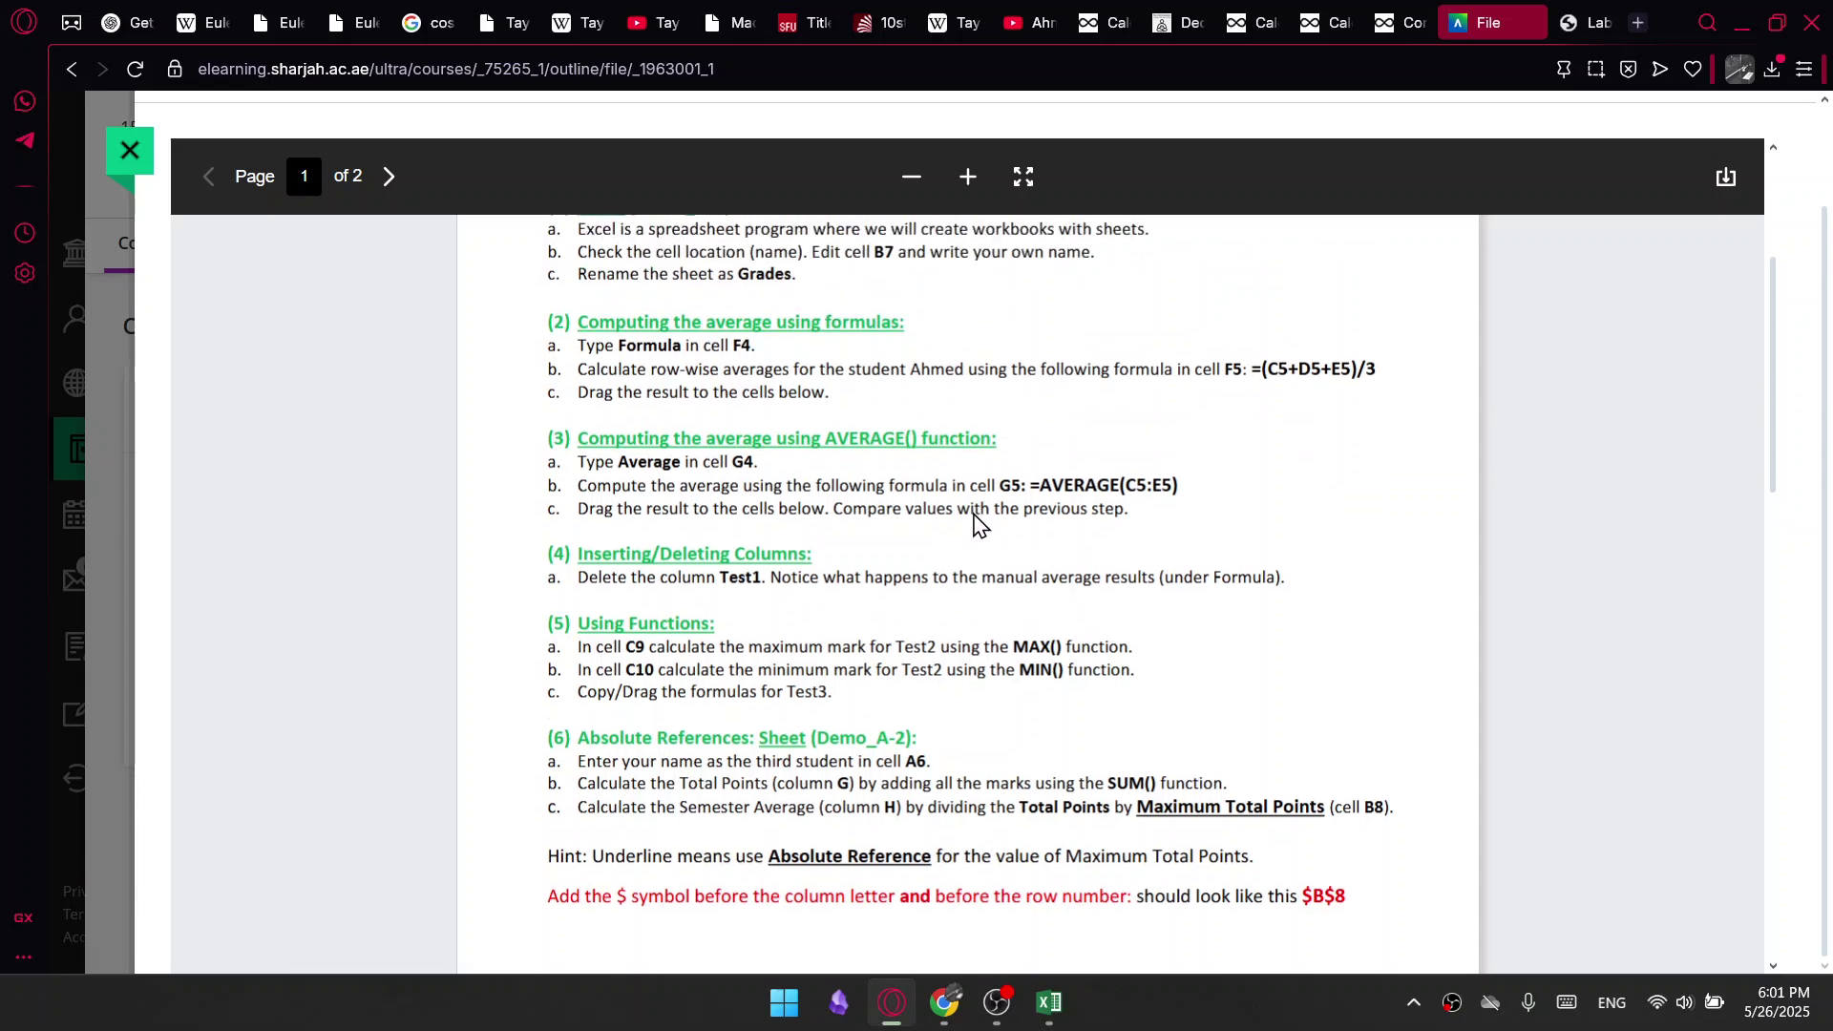
drag(1233, 369, 1320, 368)
click(1311, 421)
Switch back to the Excel workbook and clear the incorrect average formulas from cells F5, F6 and F7
click(1049, 1003)
drag(562, 344, 574, 390)
key(BackSpace)
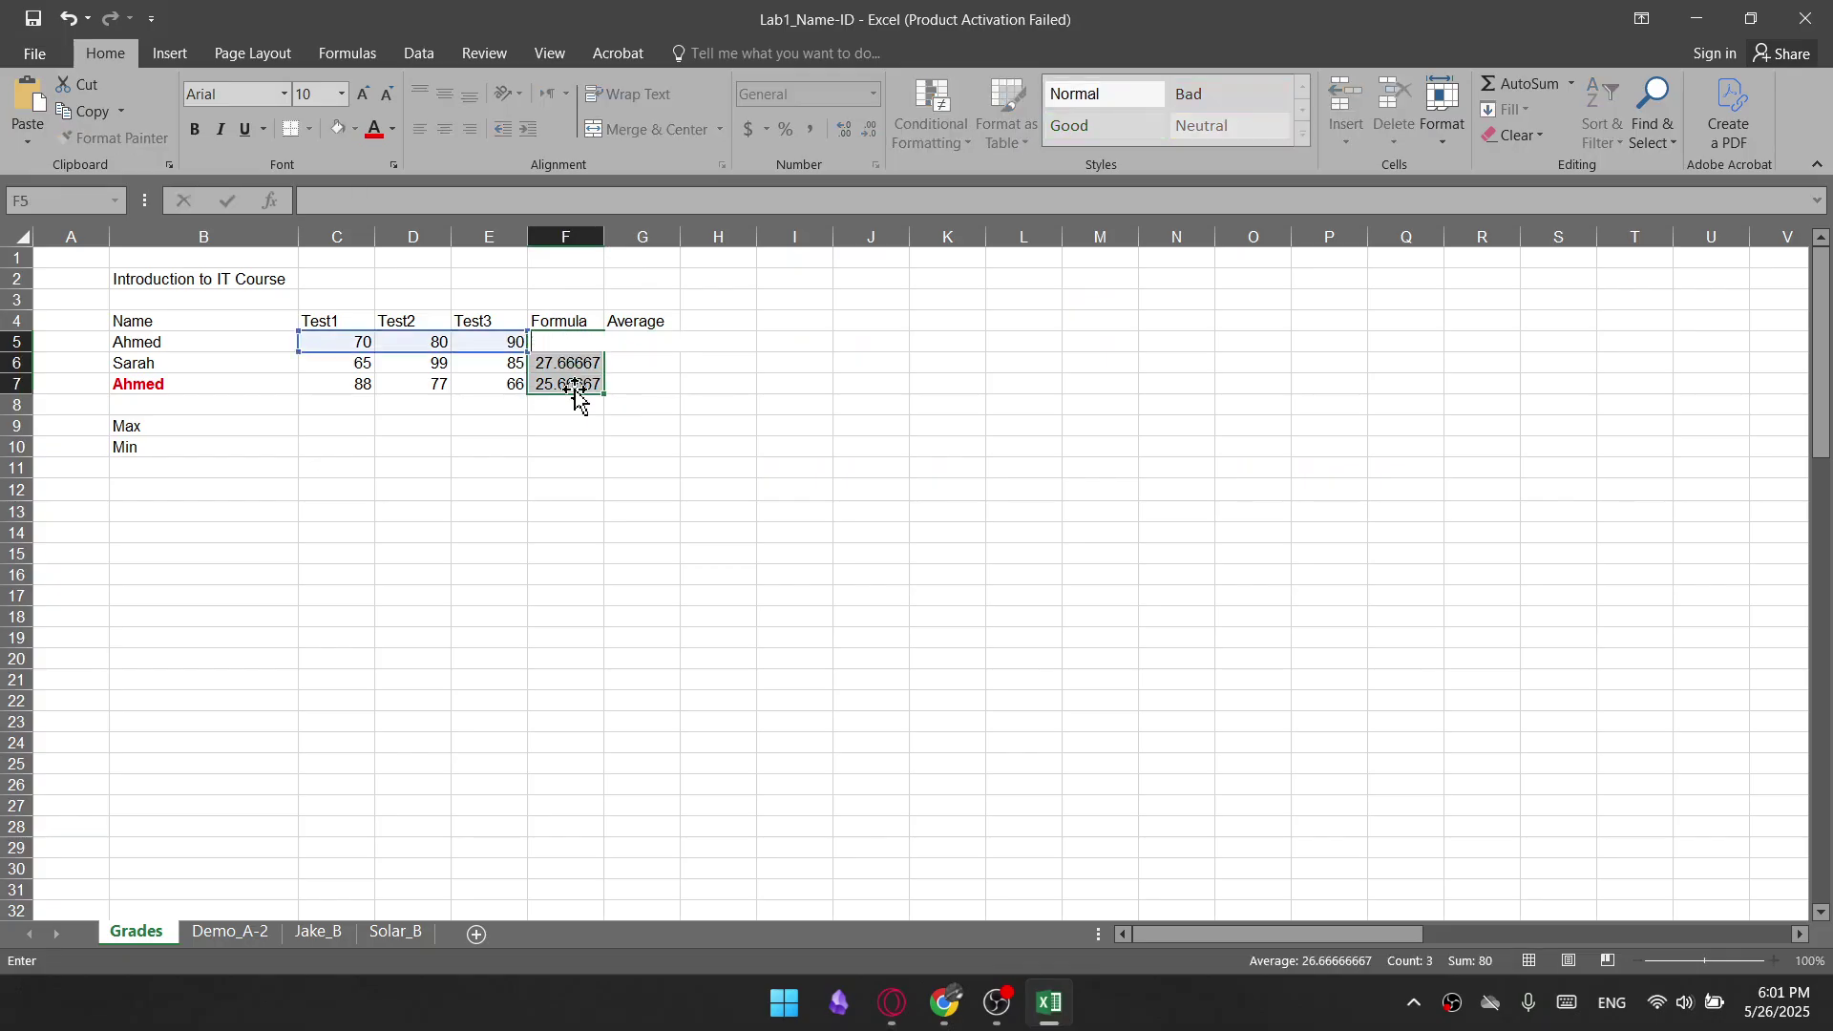
key(Return)
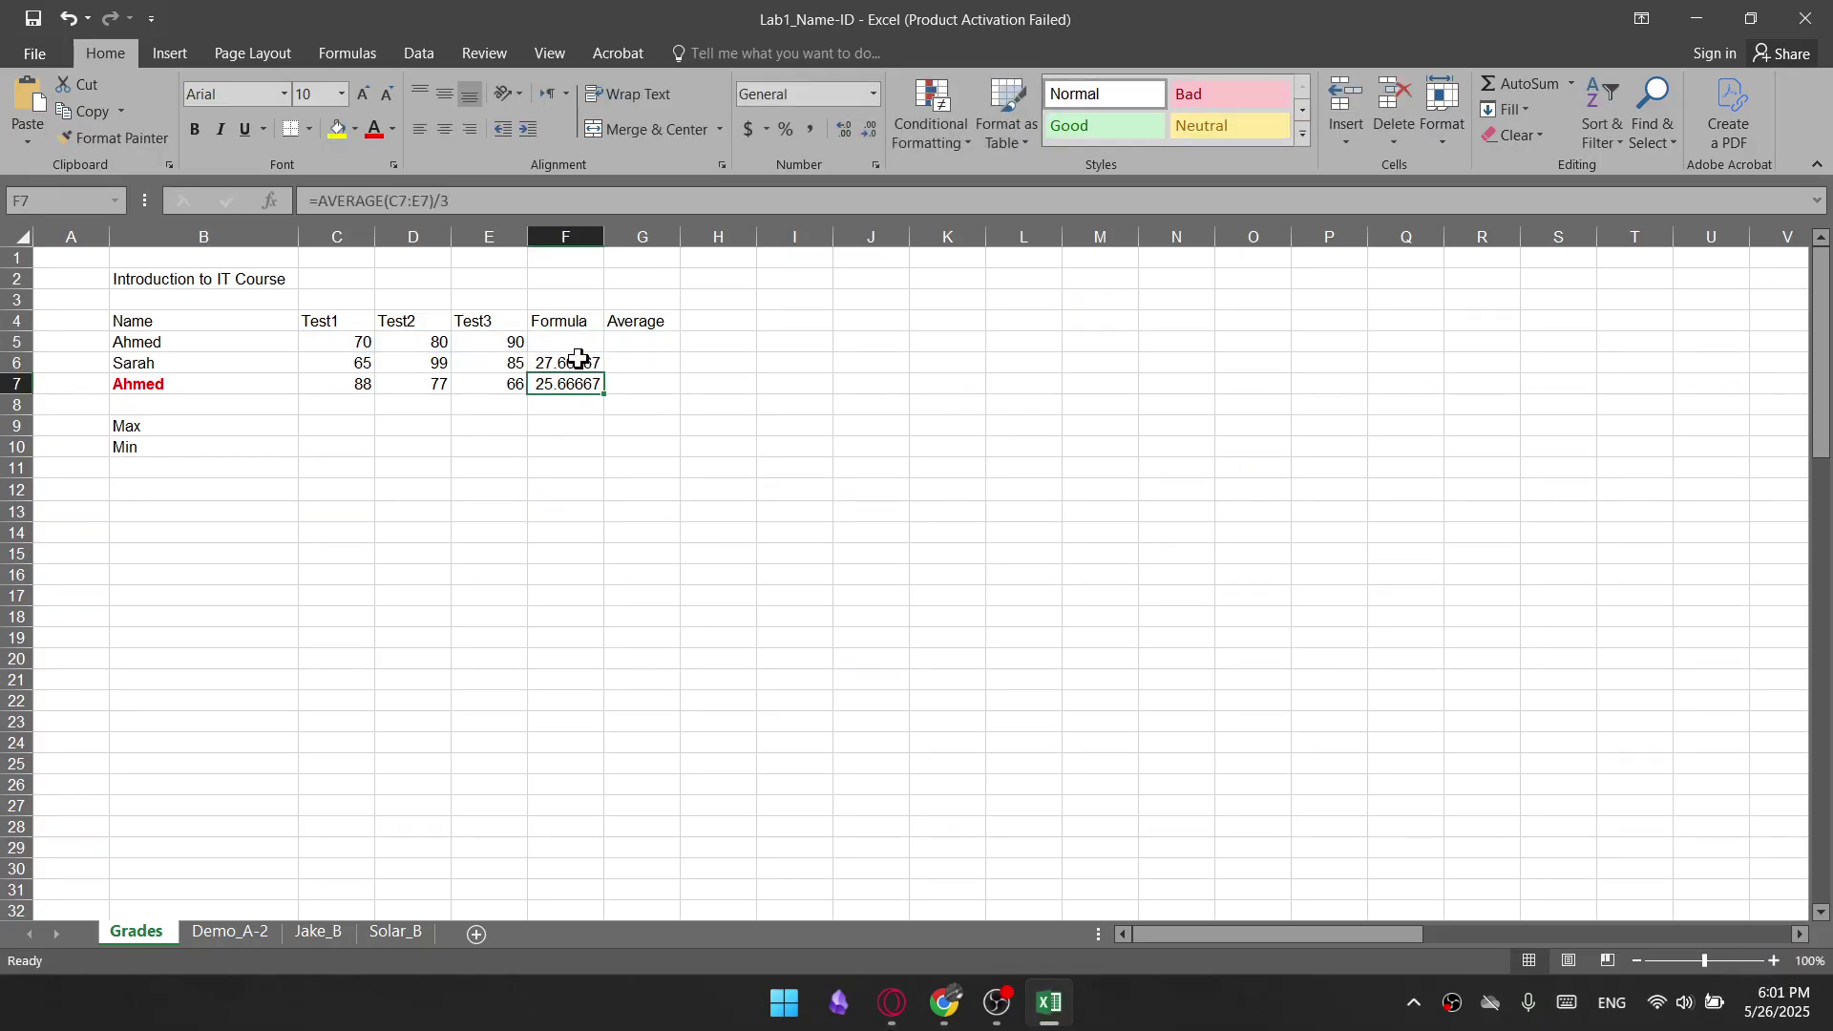
click(578, 361)
key(BackSpace)
click(593, 382)
key(BackSpace)
Enter the formula =(C5+D5+E5)/3 in cell F5, checking it against section 2 of the lab instructions
click(563, 342)
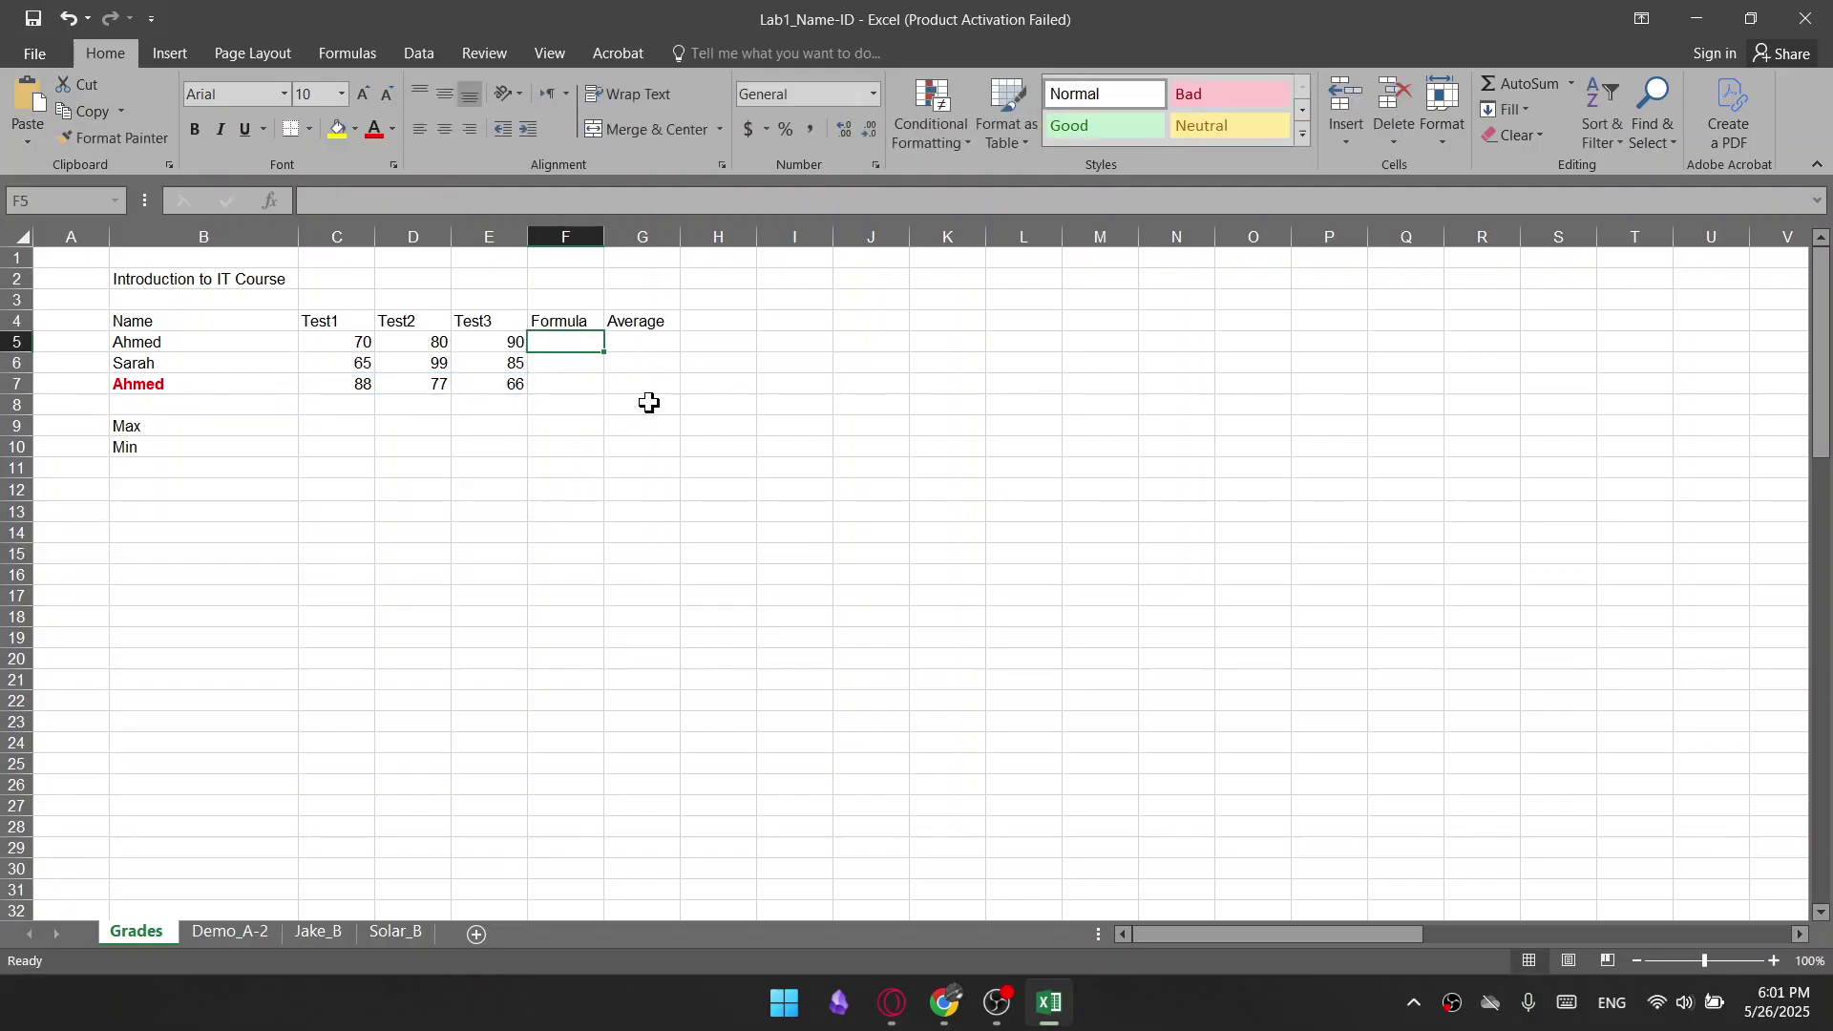
text(=)
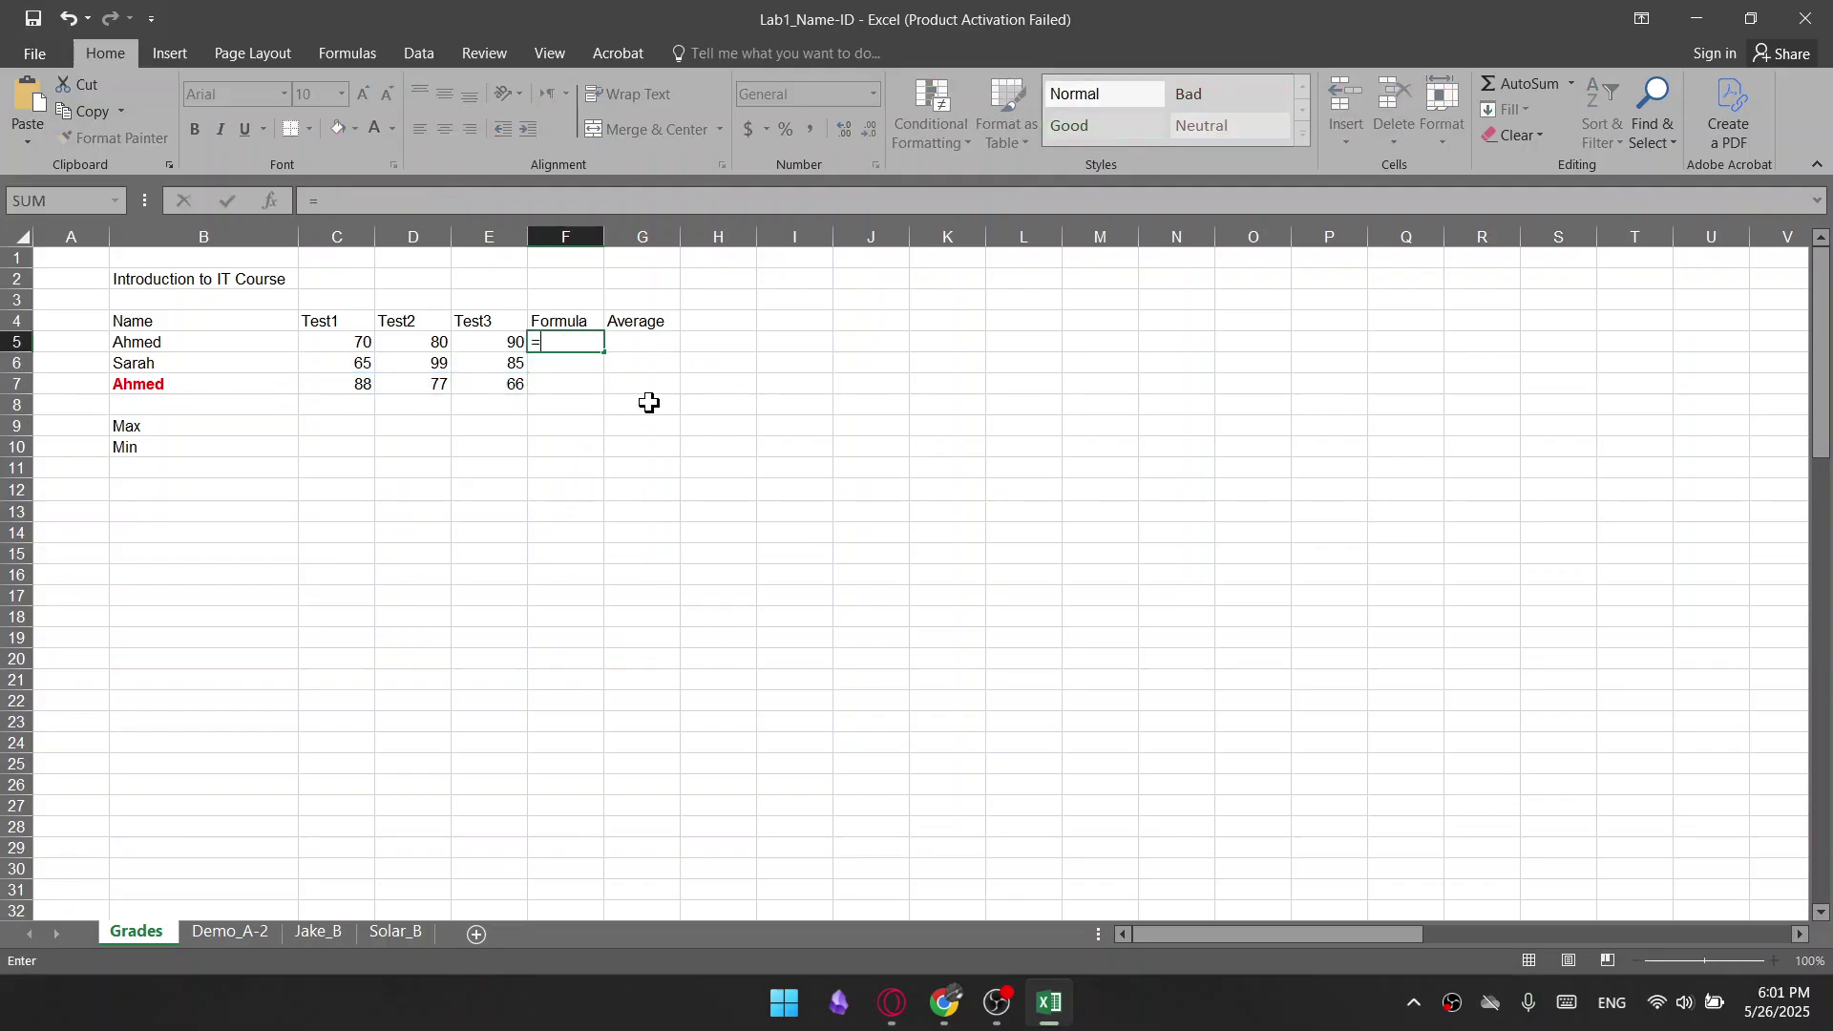
click(894, 1003)
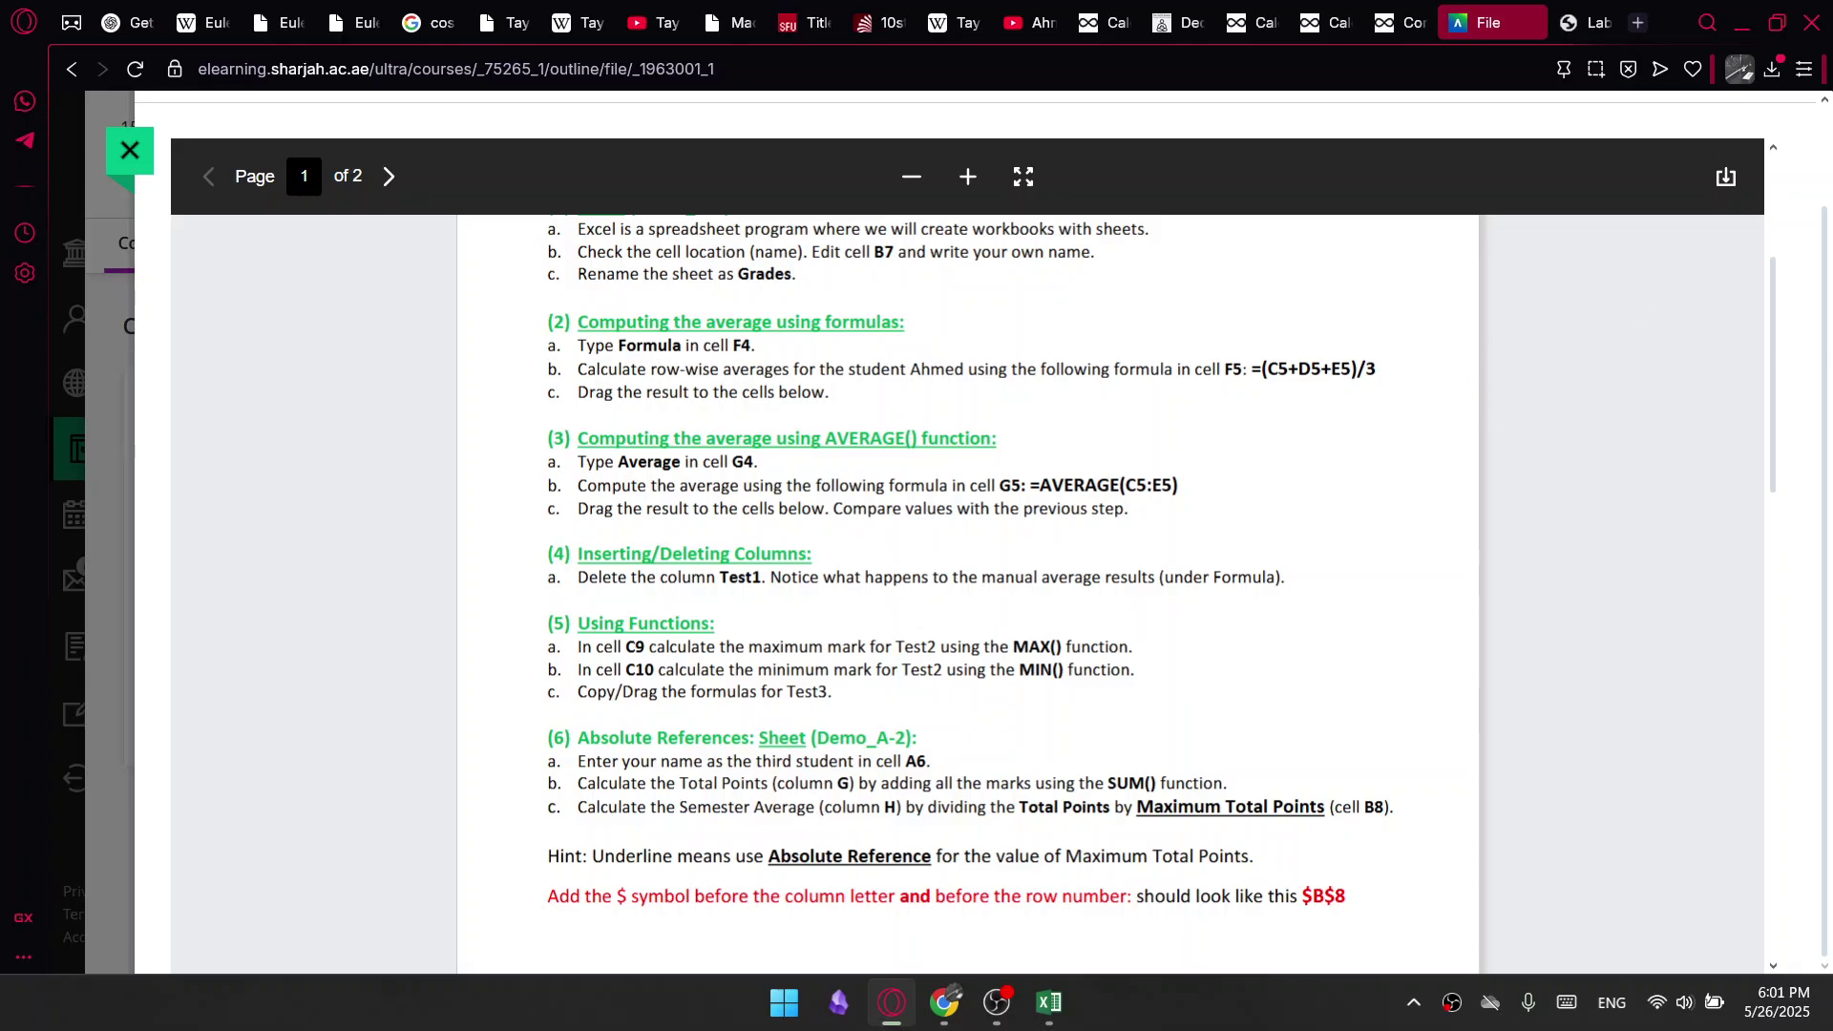
click(1739, 21)
text(=()
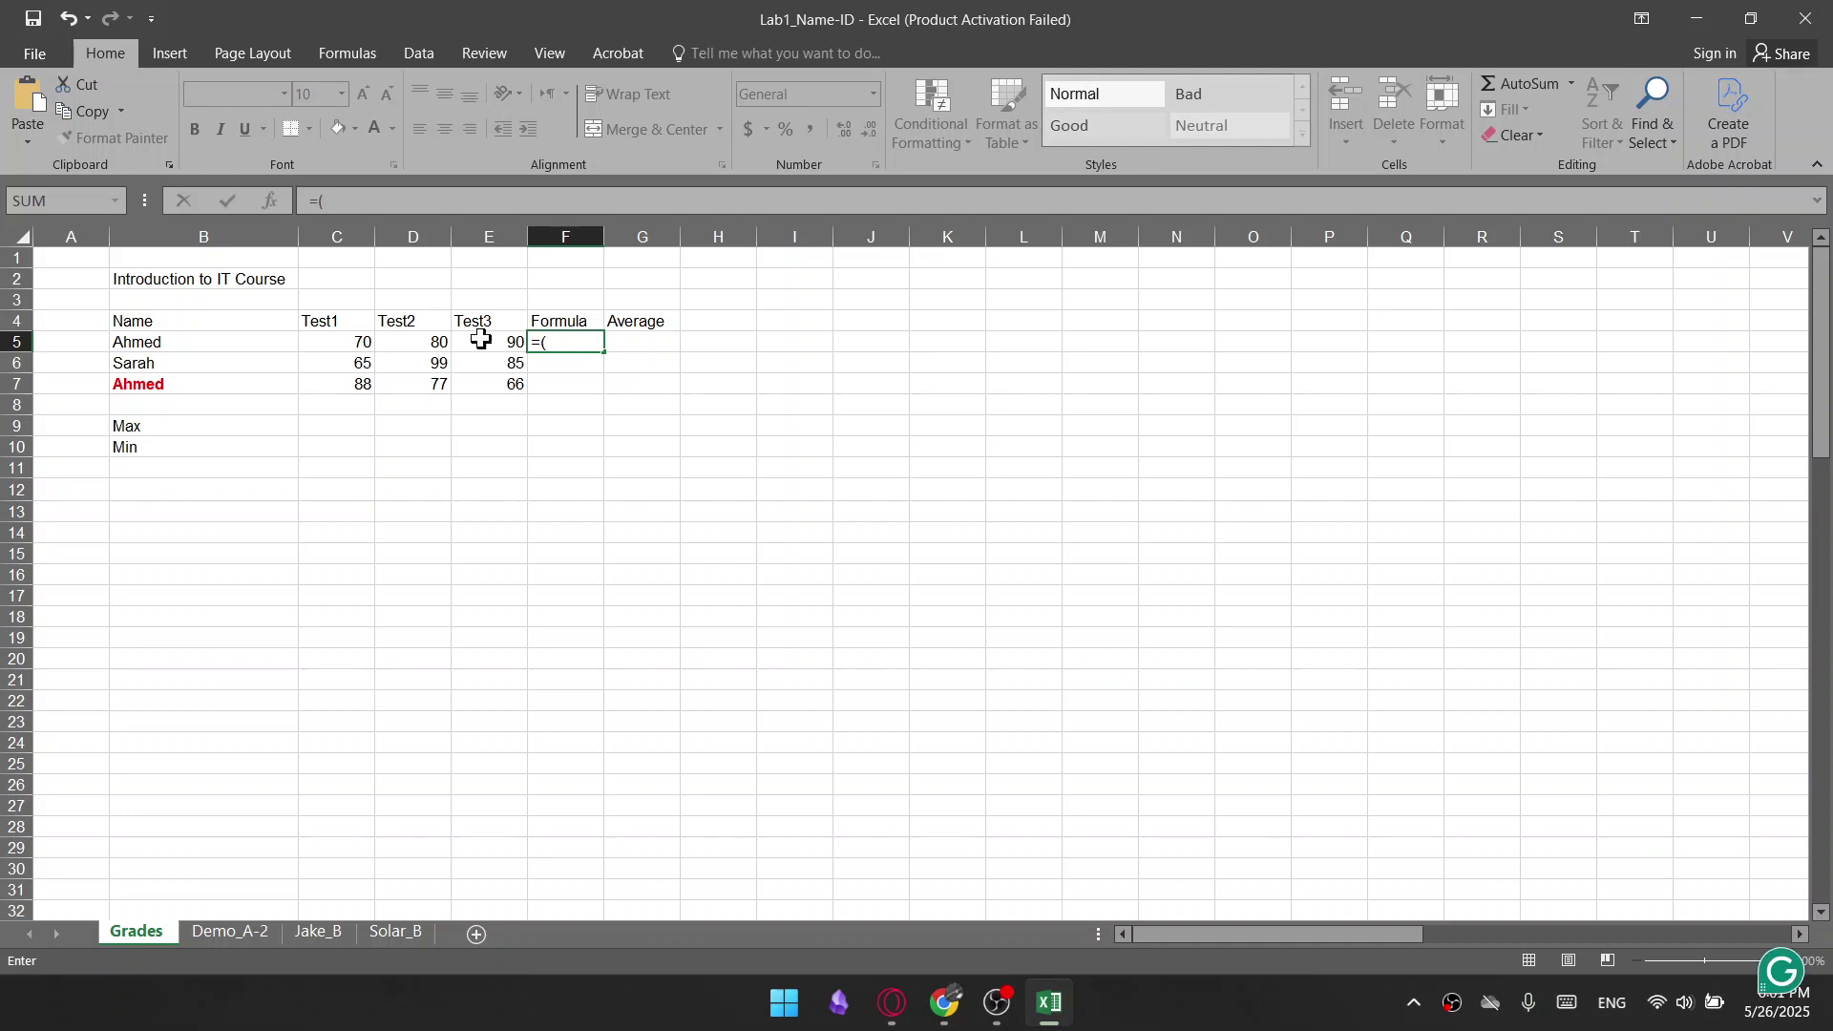
click(332, 342)
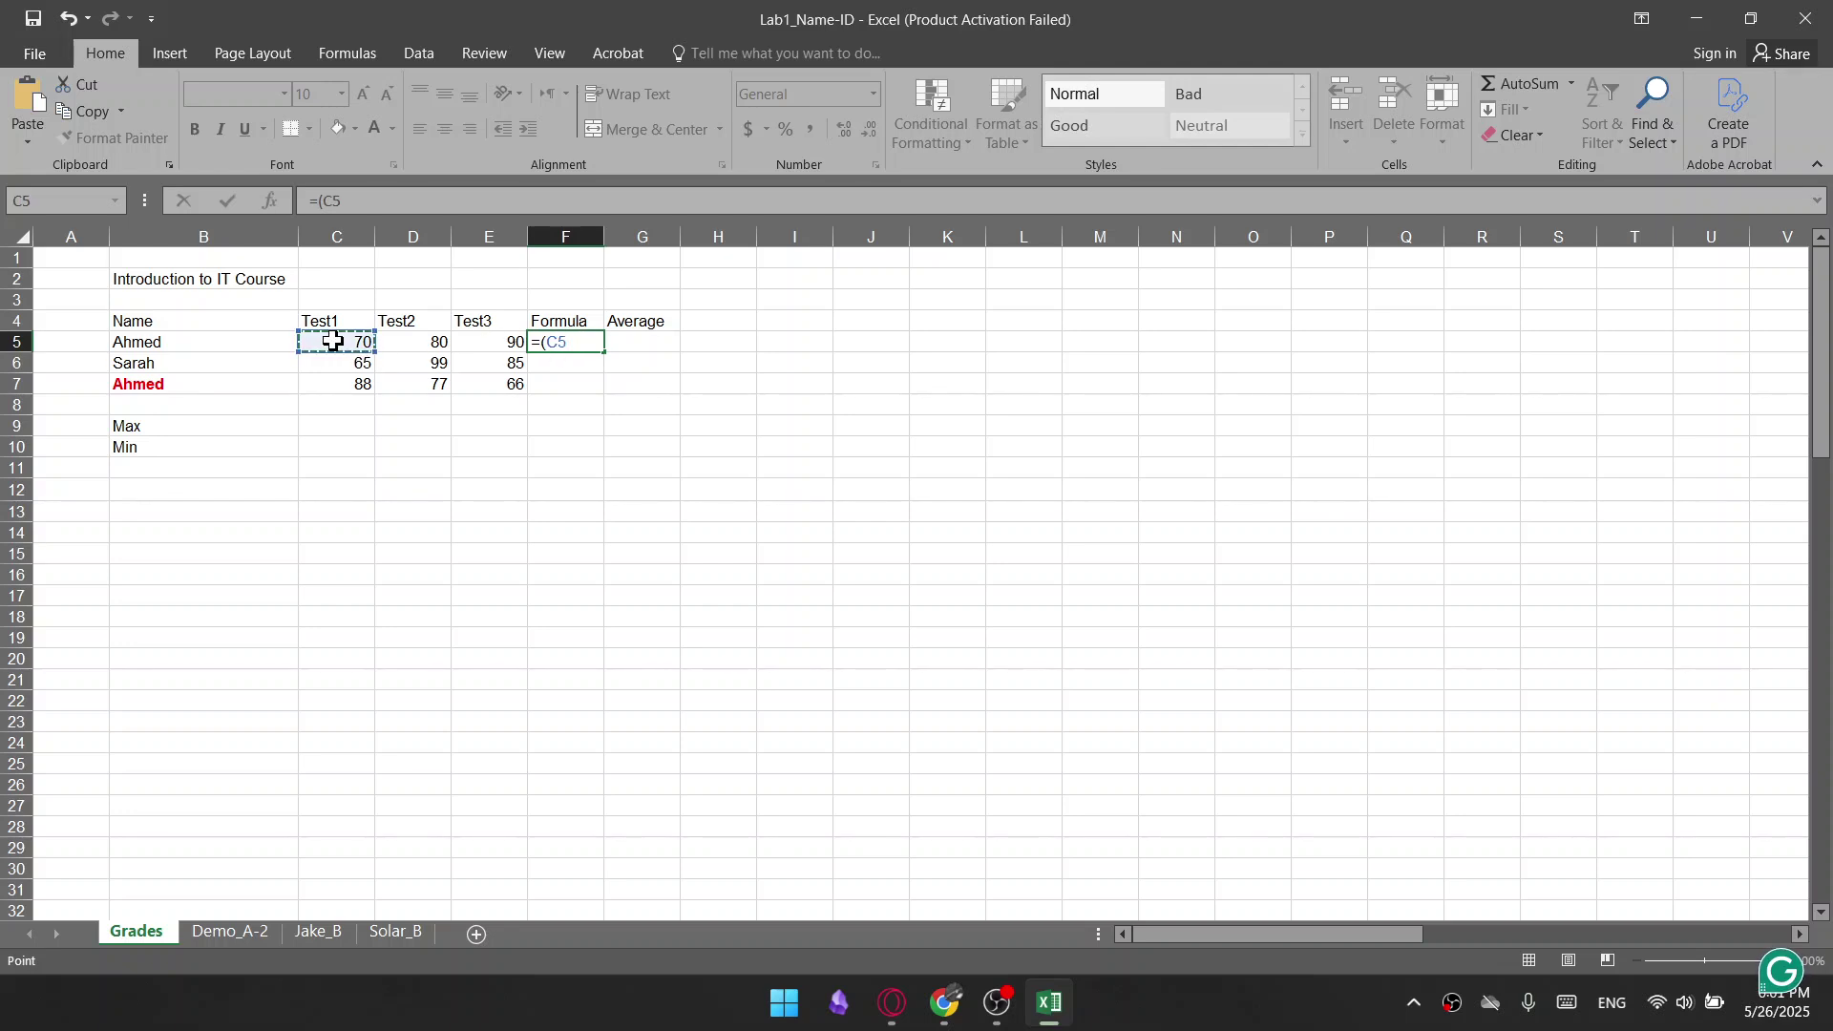
drag(334, 340, 503, 336)
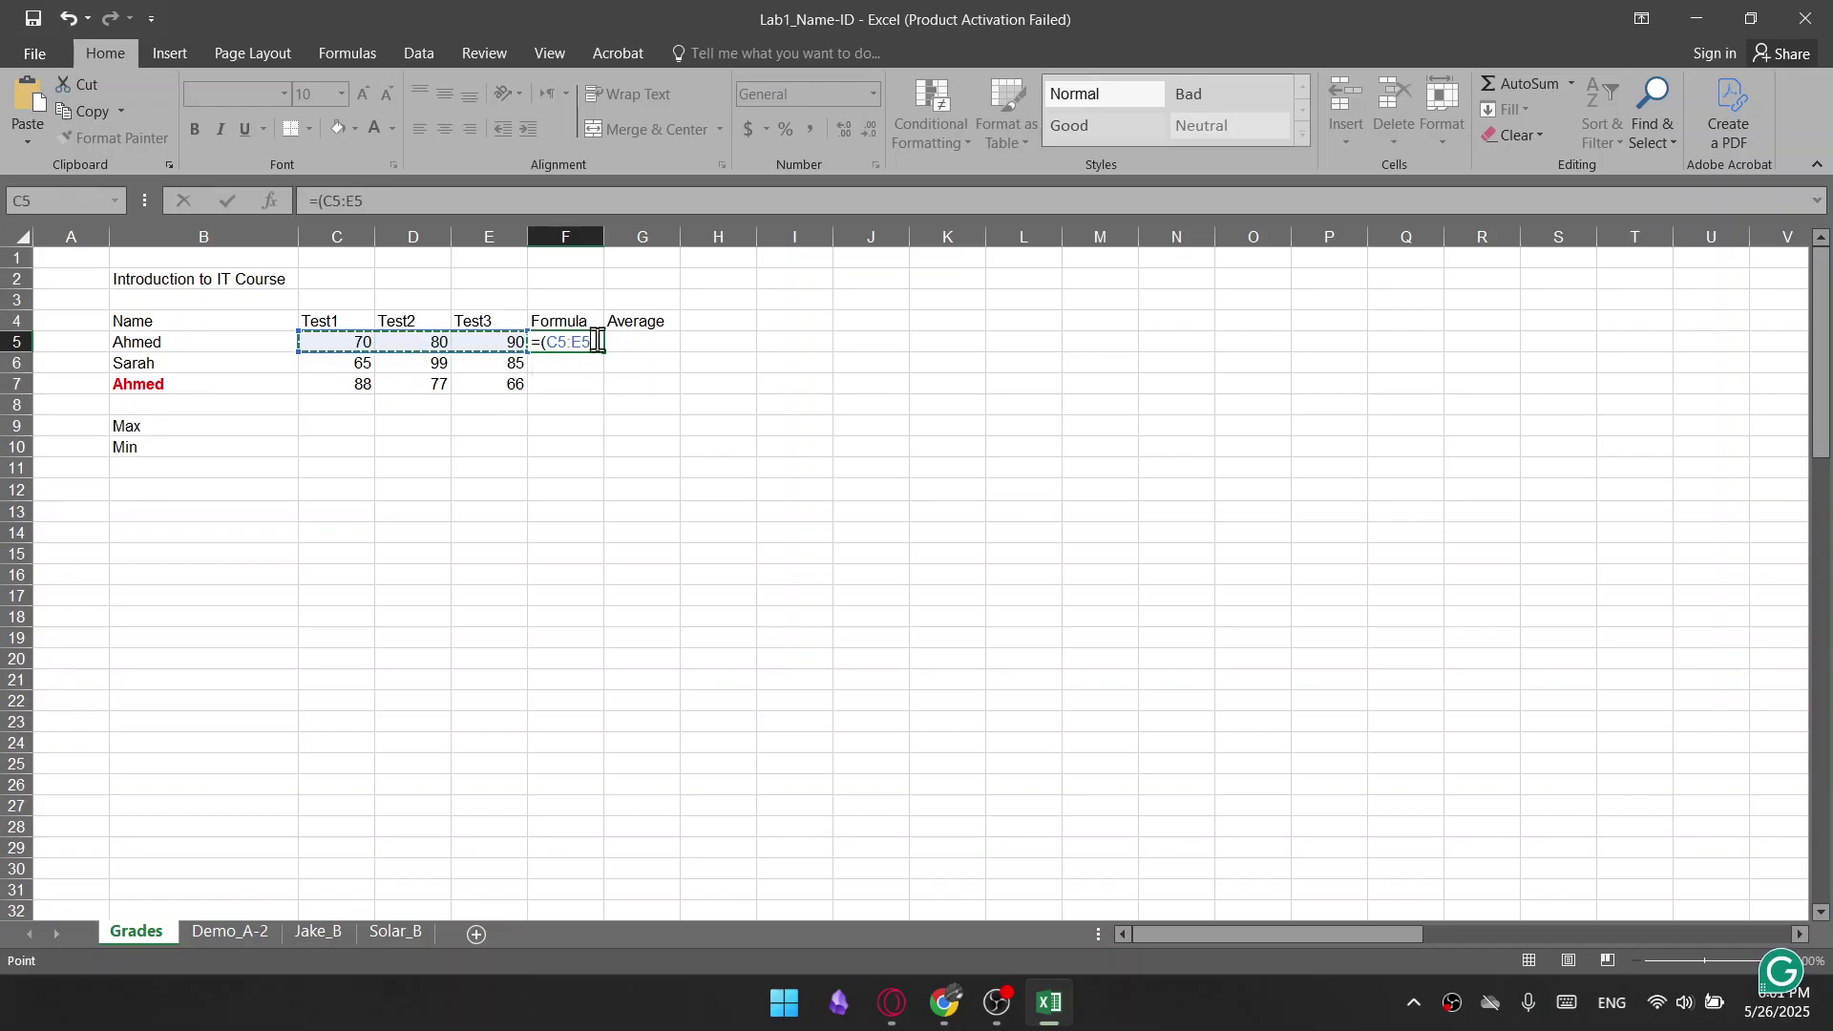
key(BackSpace)
key(BackSpace)
key(BackSpace)
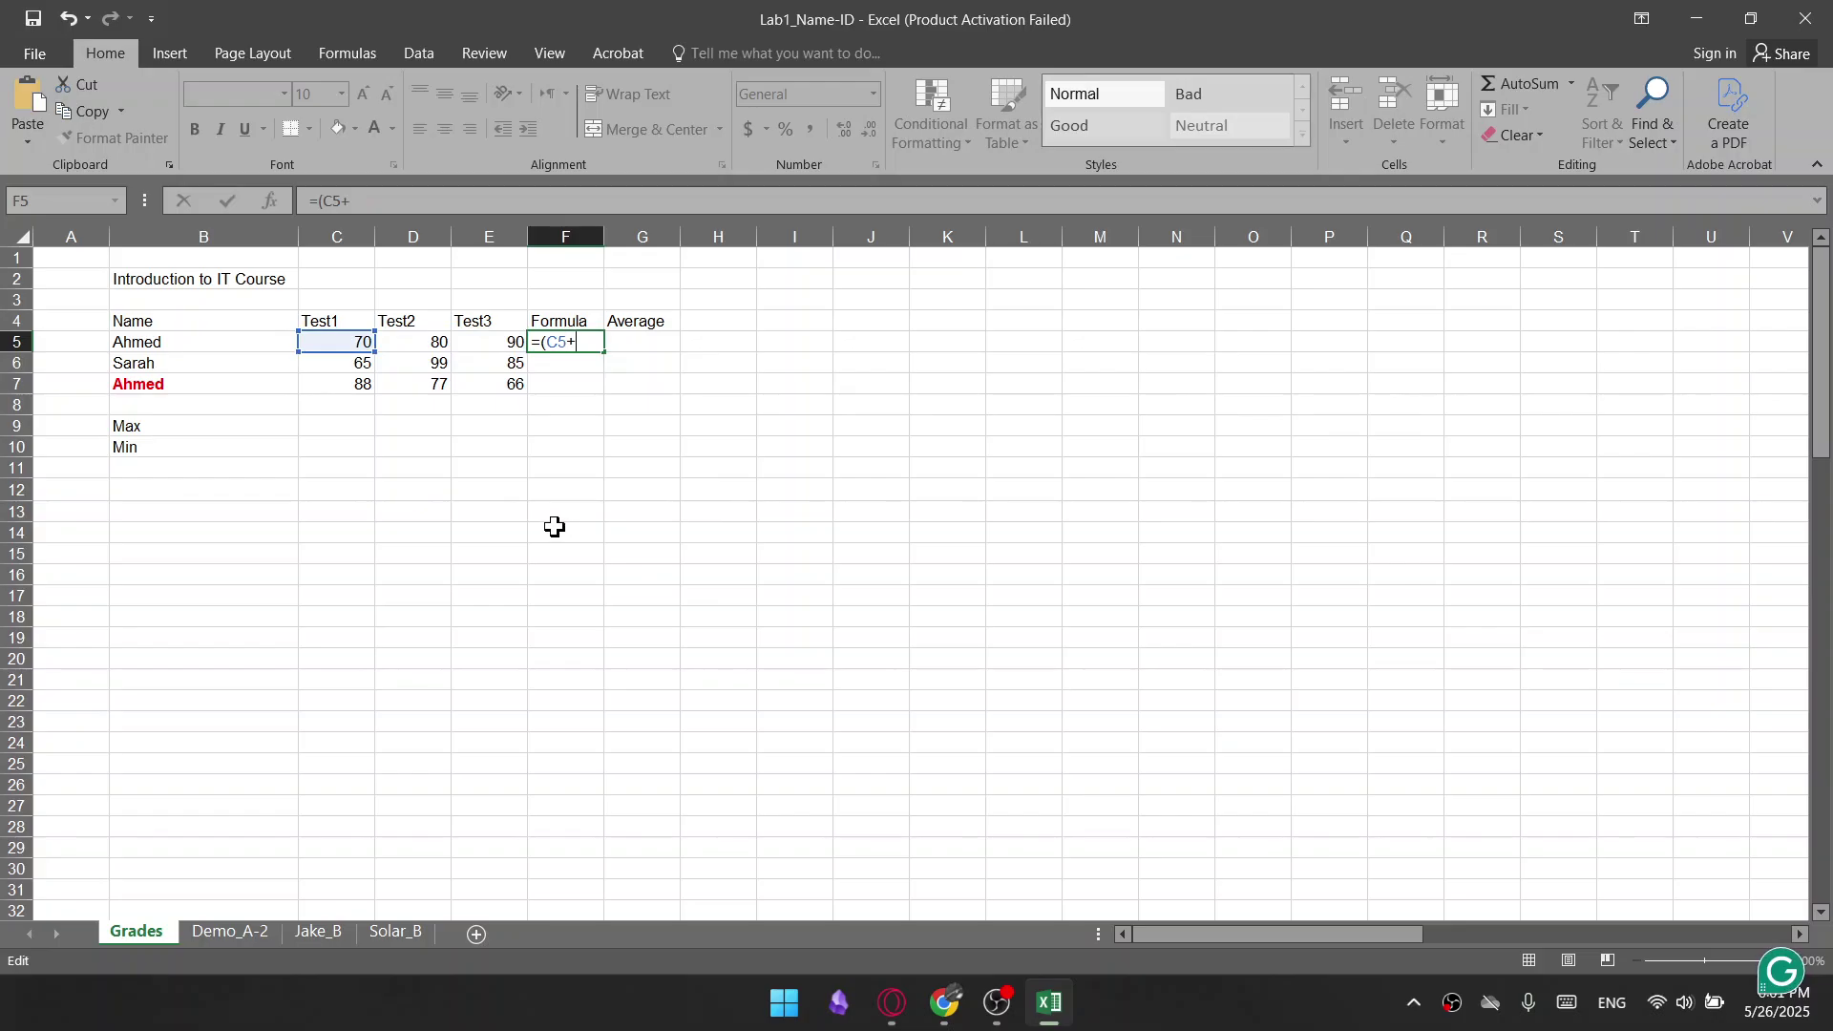
click(426, 345)
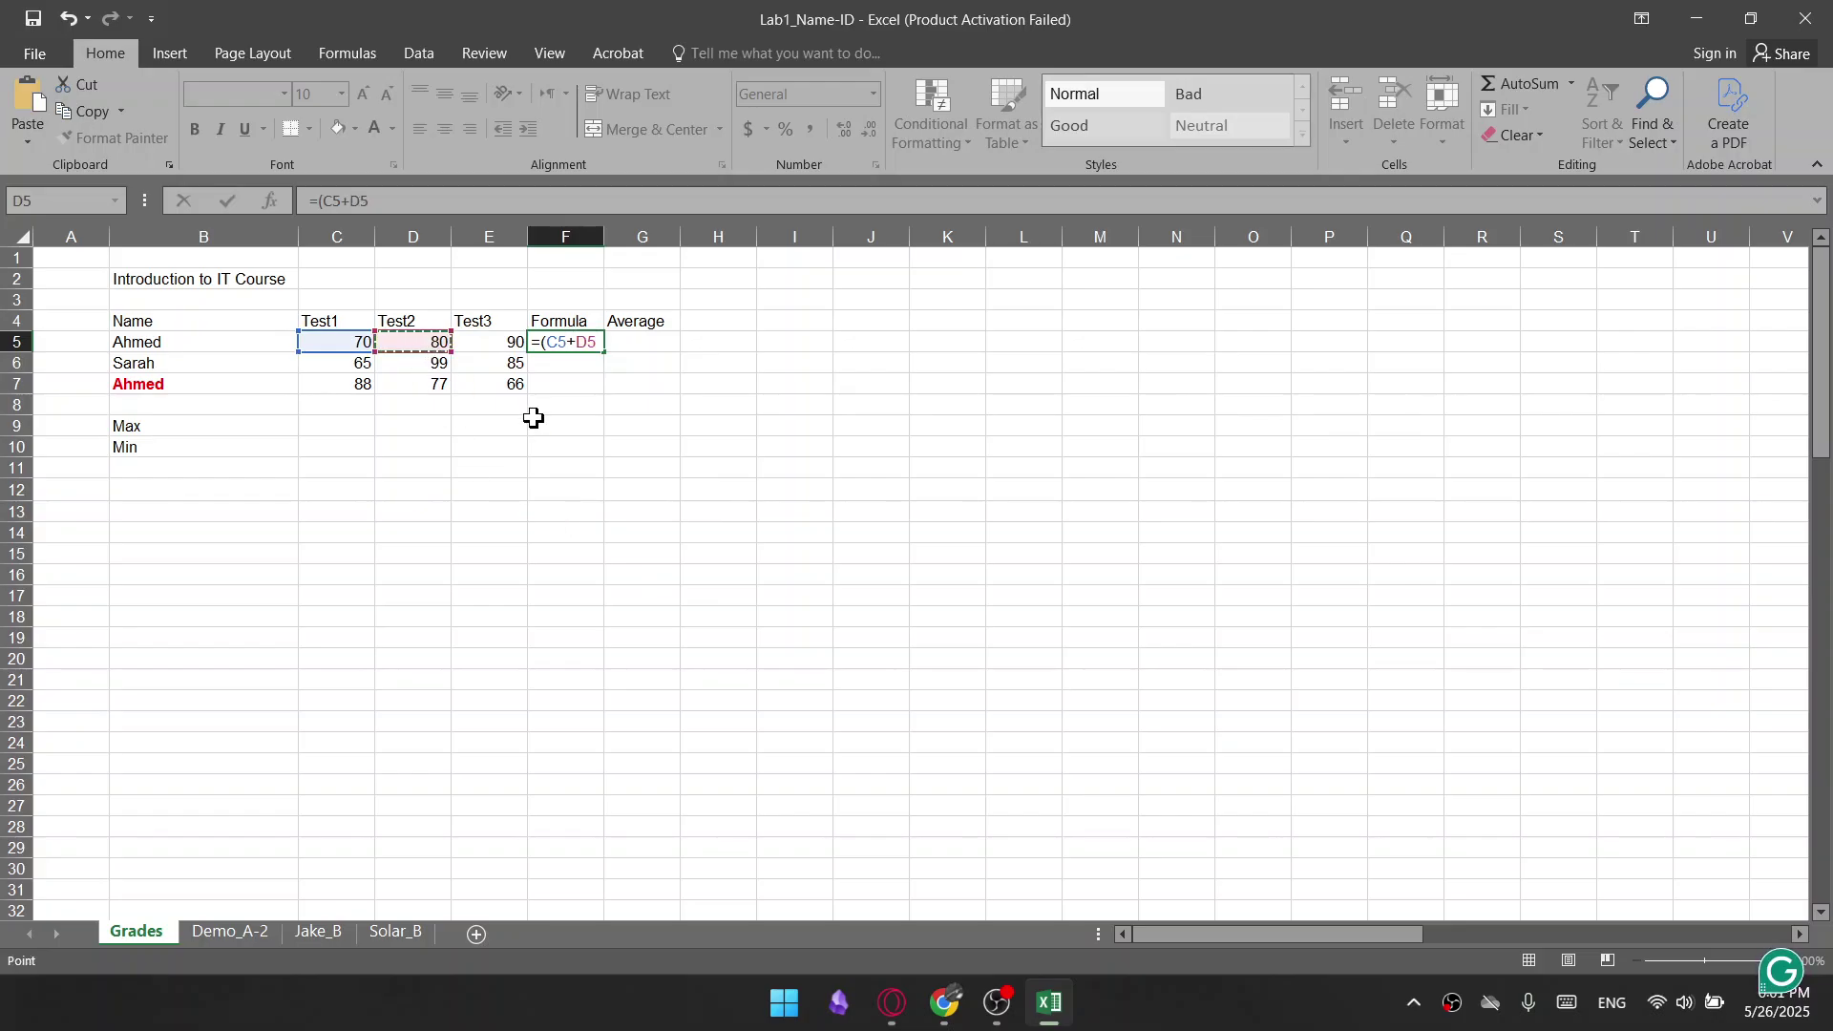
text(+)
click(500, 341)
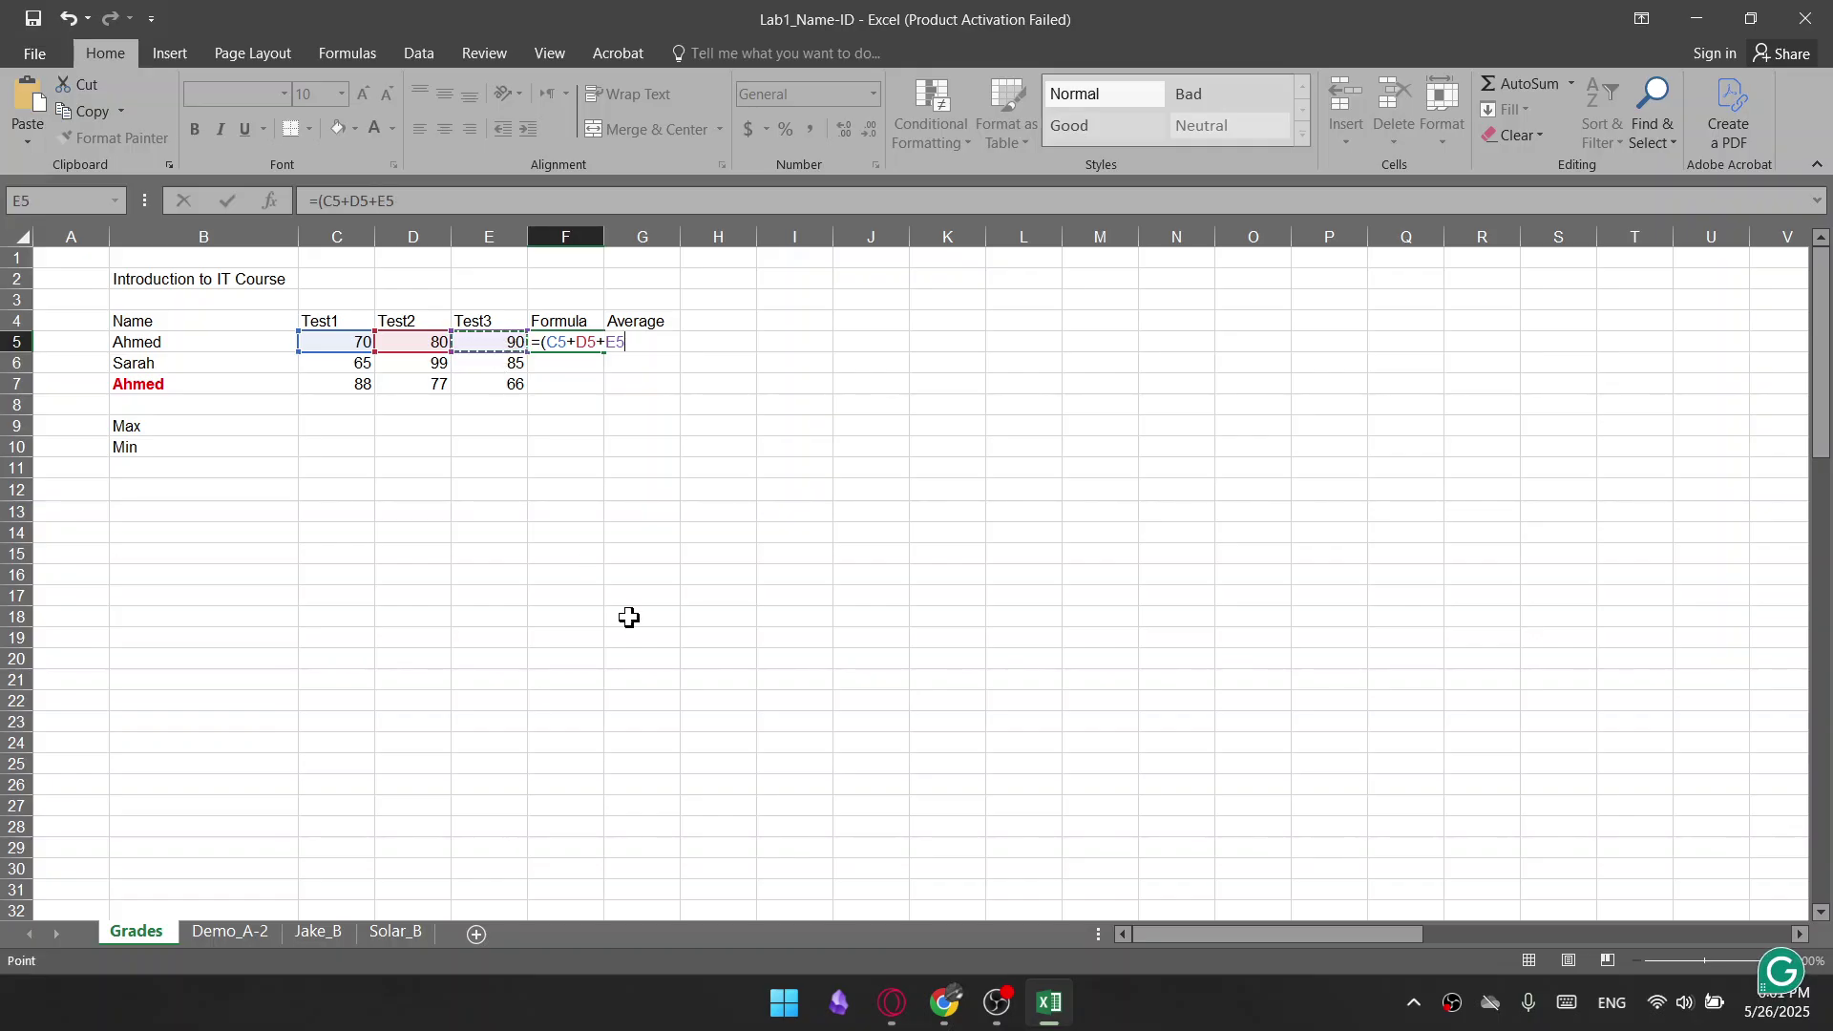
text()/3)
key(Return)
Fill the manual average formula from F5 down through F7 for the remaining students
click(577, 354)
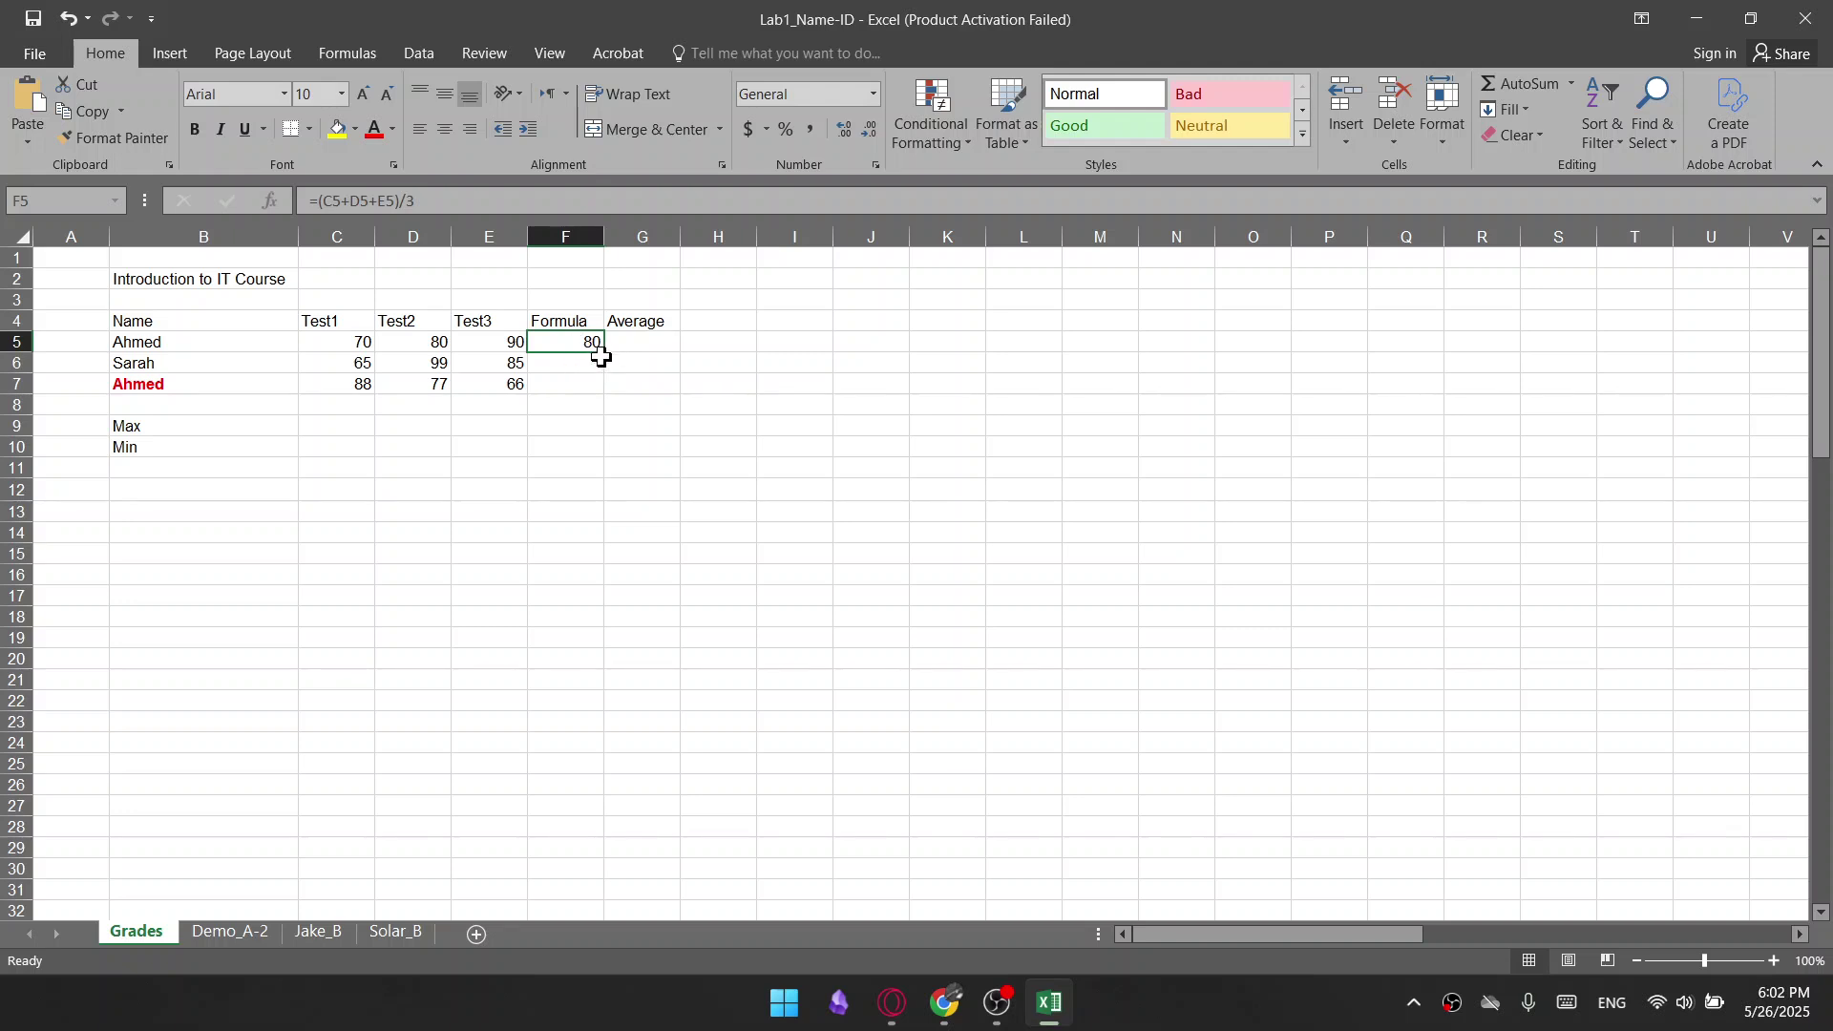
drag(602, 352, 569, 376)
click(528, 459)
click(553, 464)
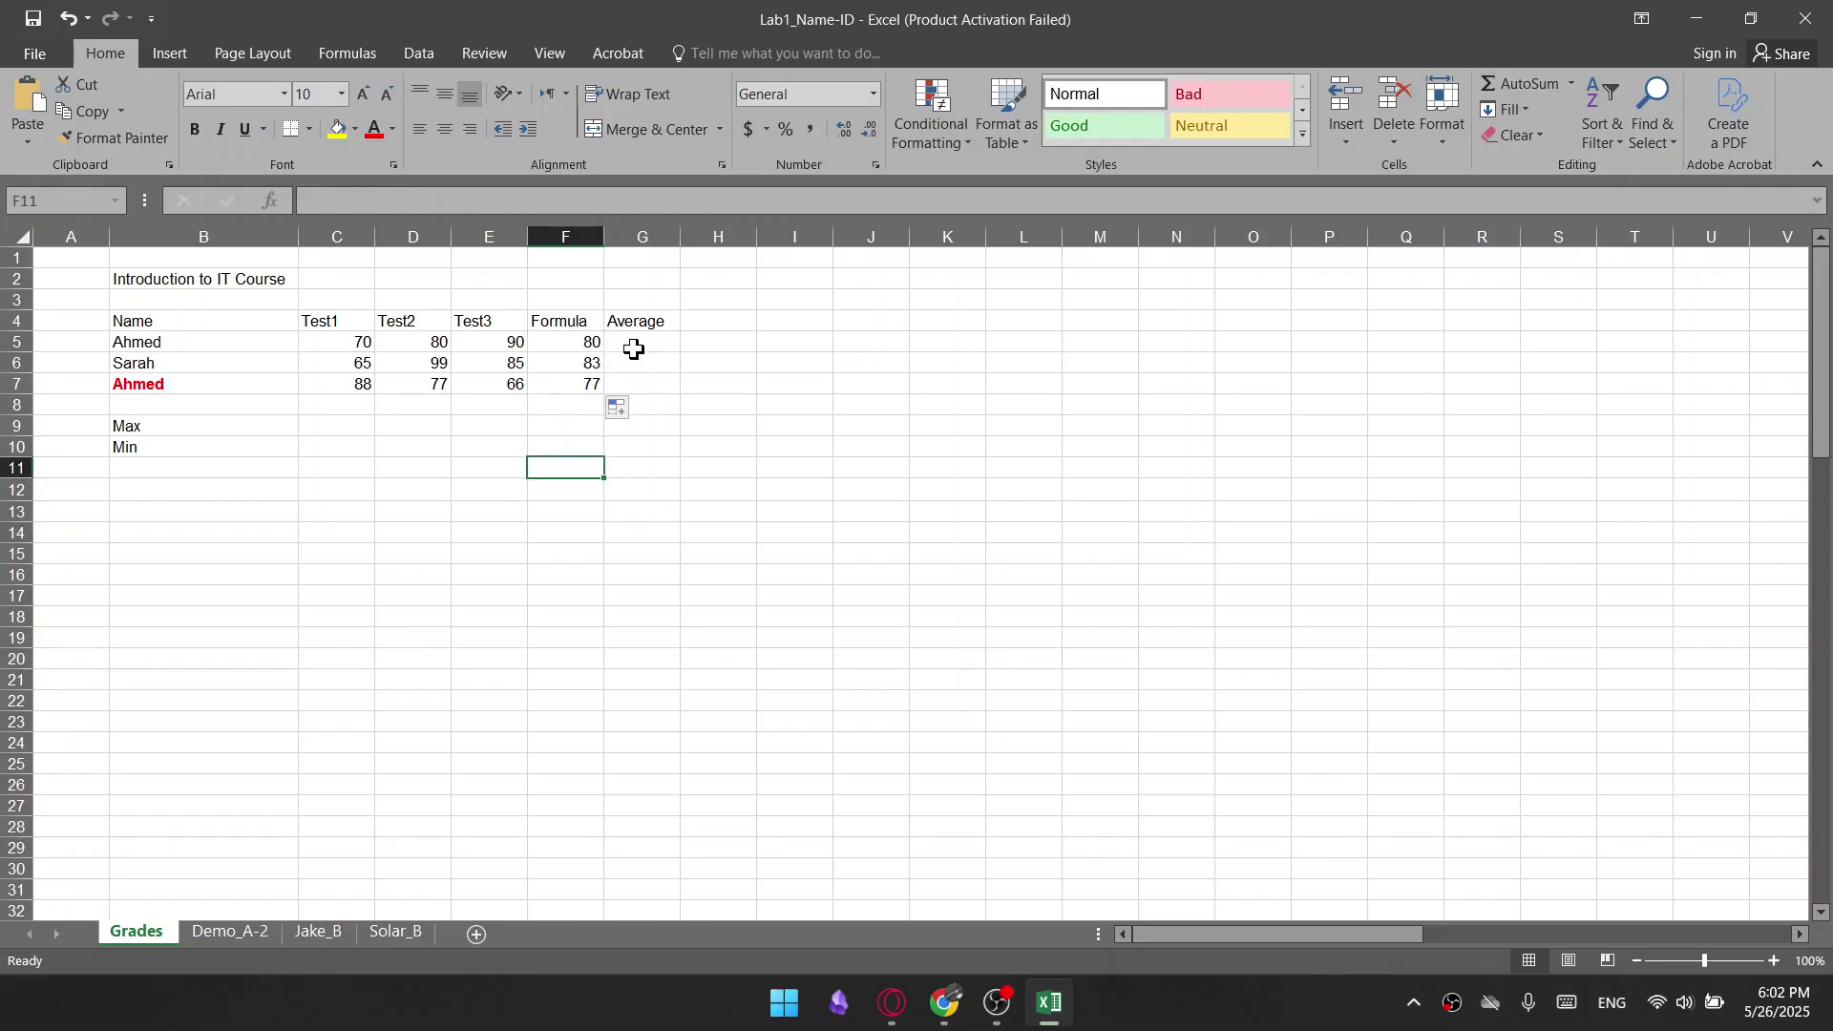
Enter =AVERAGE(C5:E5) in cell G5 to average the first student's three test marks, checking it against the lab instructions
click(634, 348)
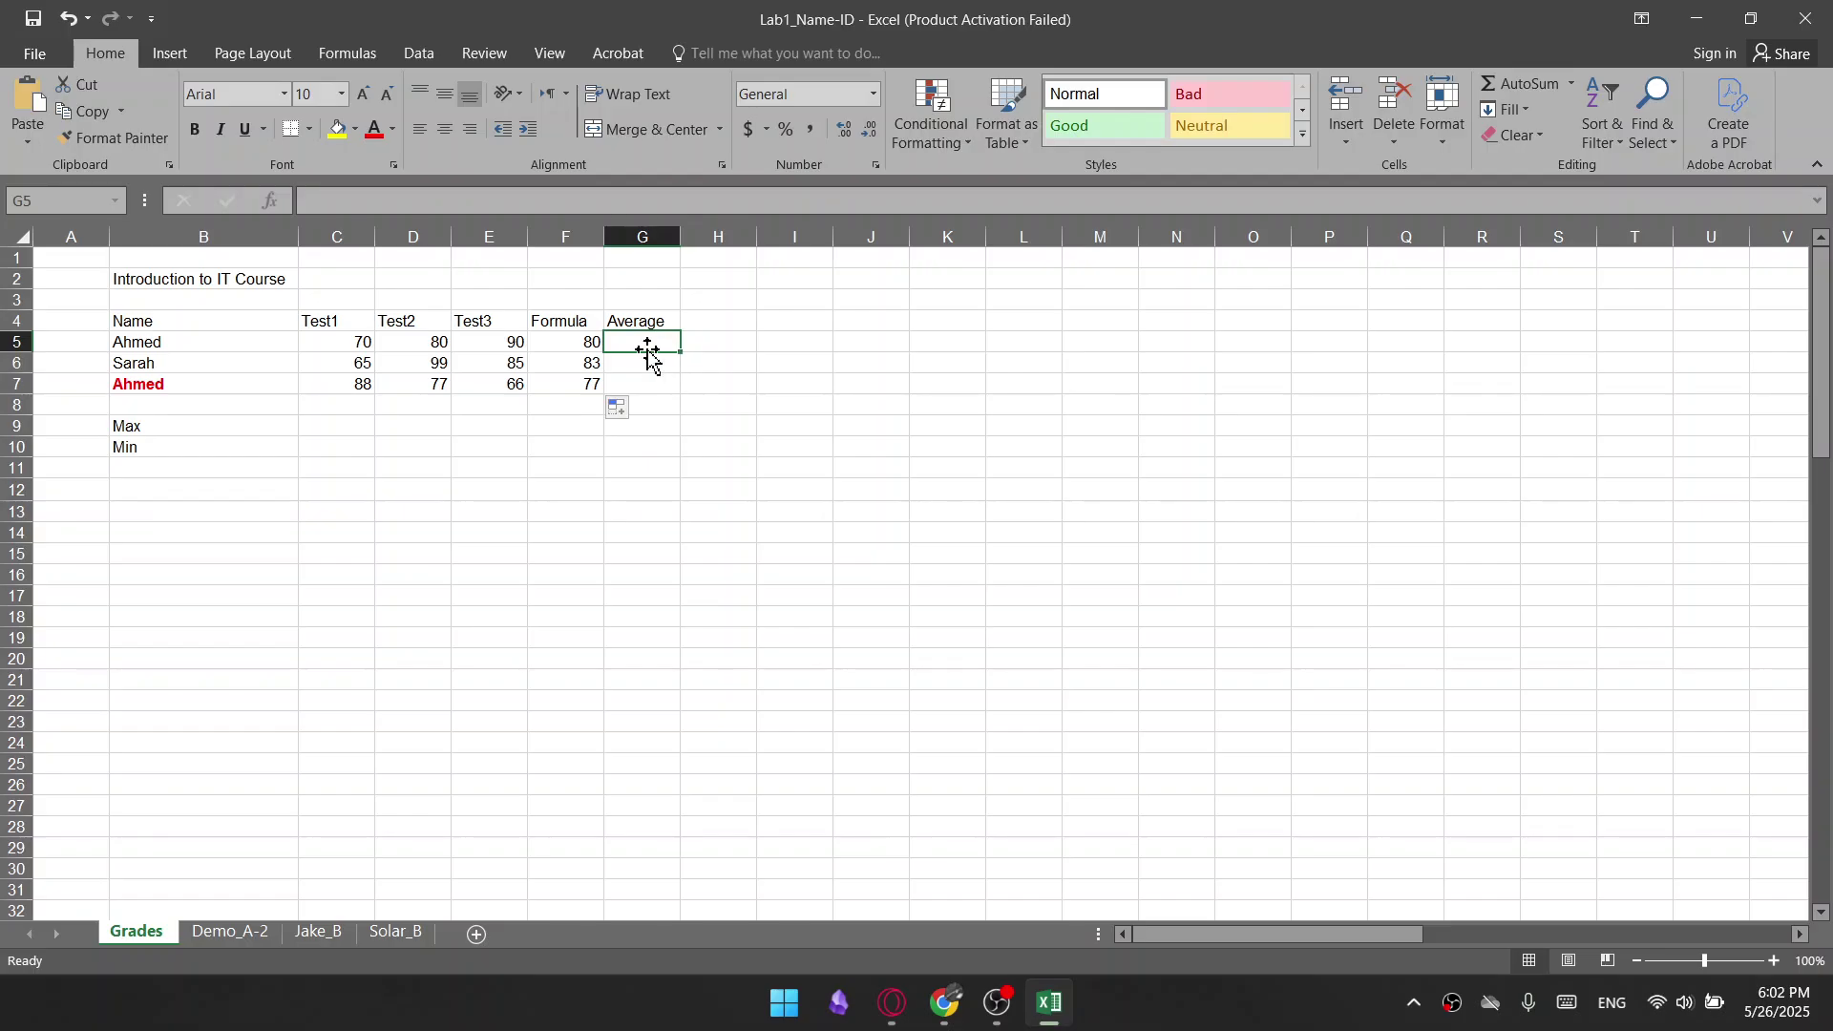
text(=)
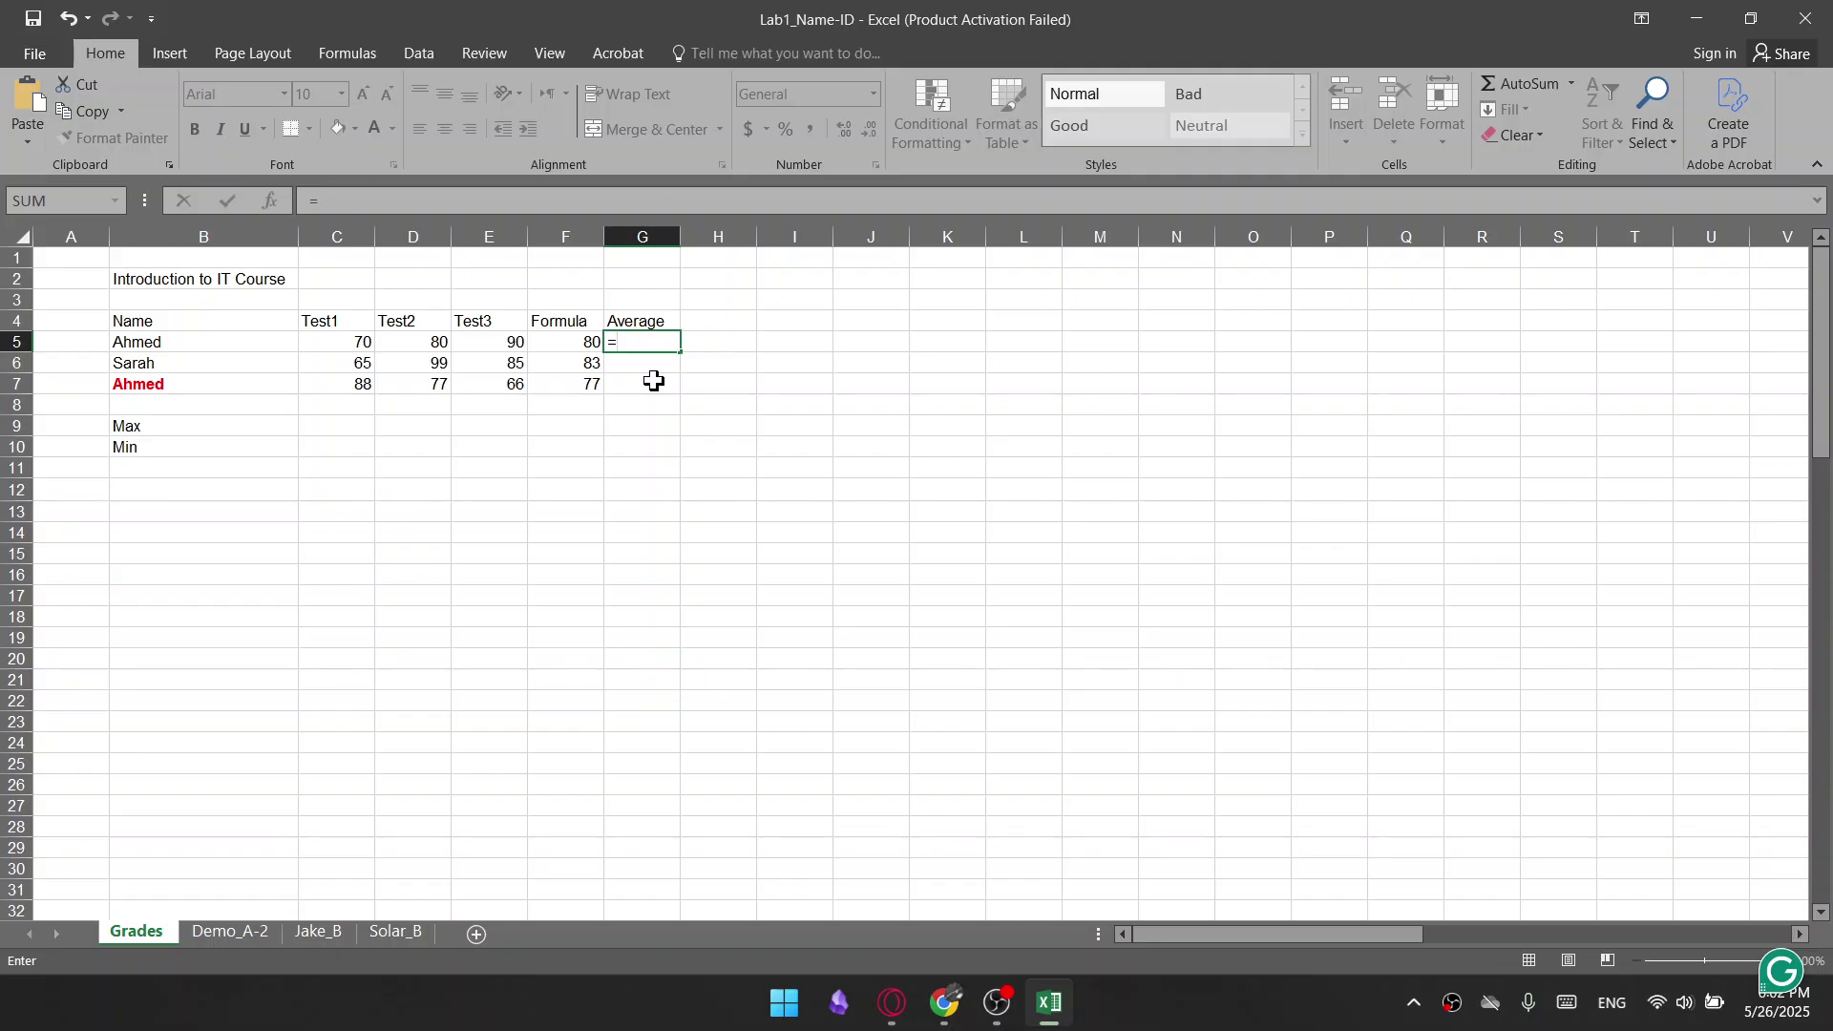
text(average)
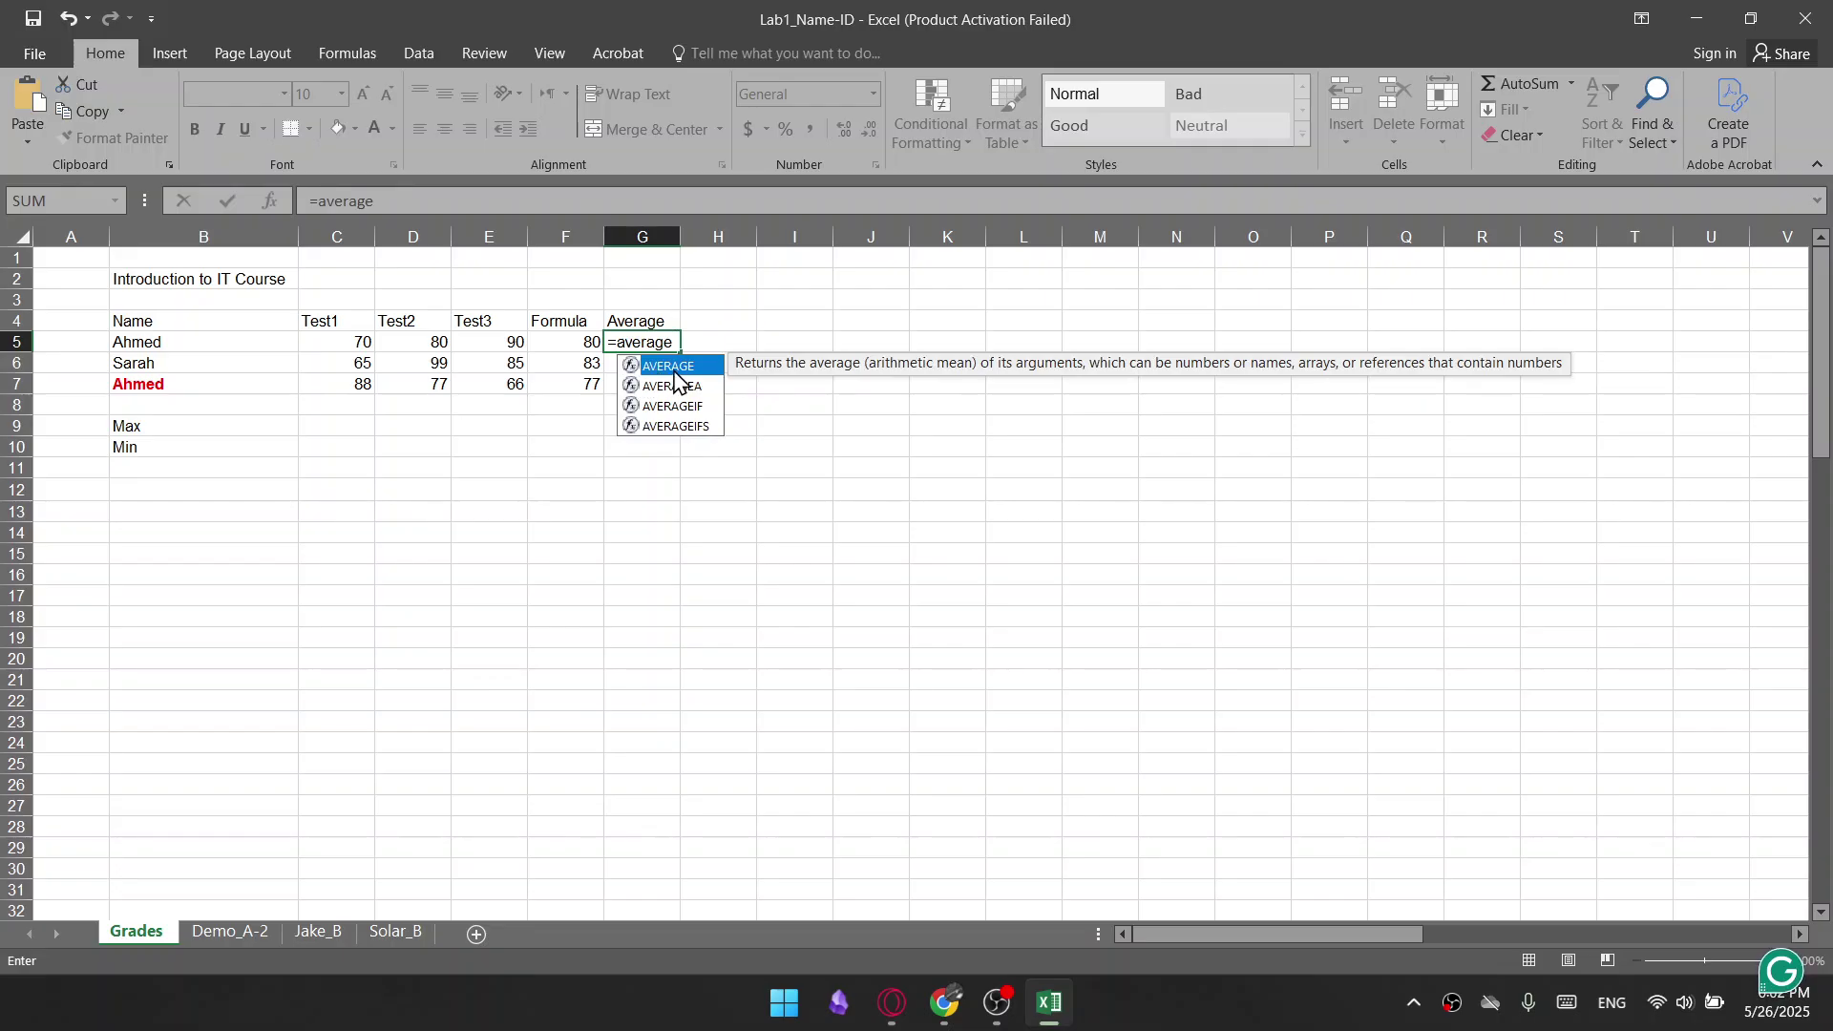
double_click(681, 367)
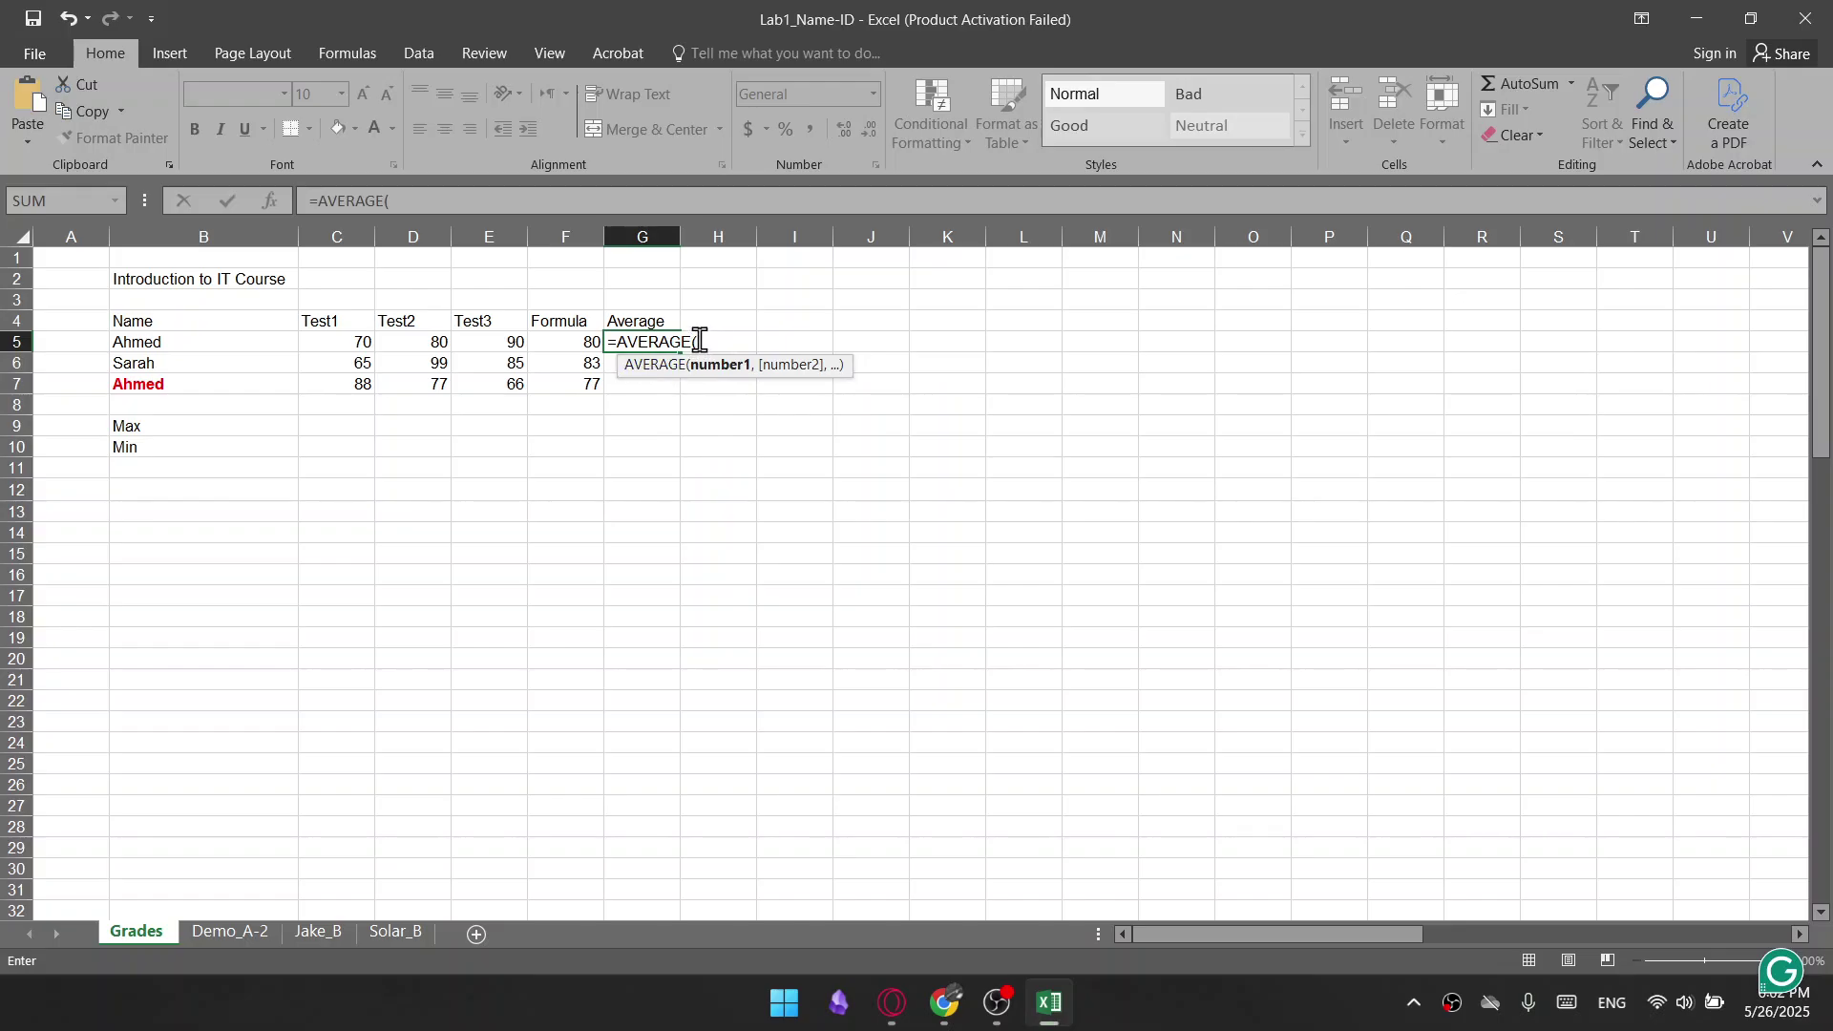
click(346, 342)
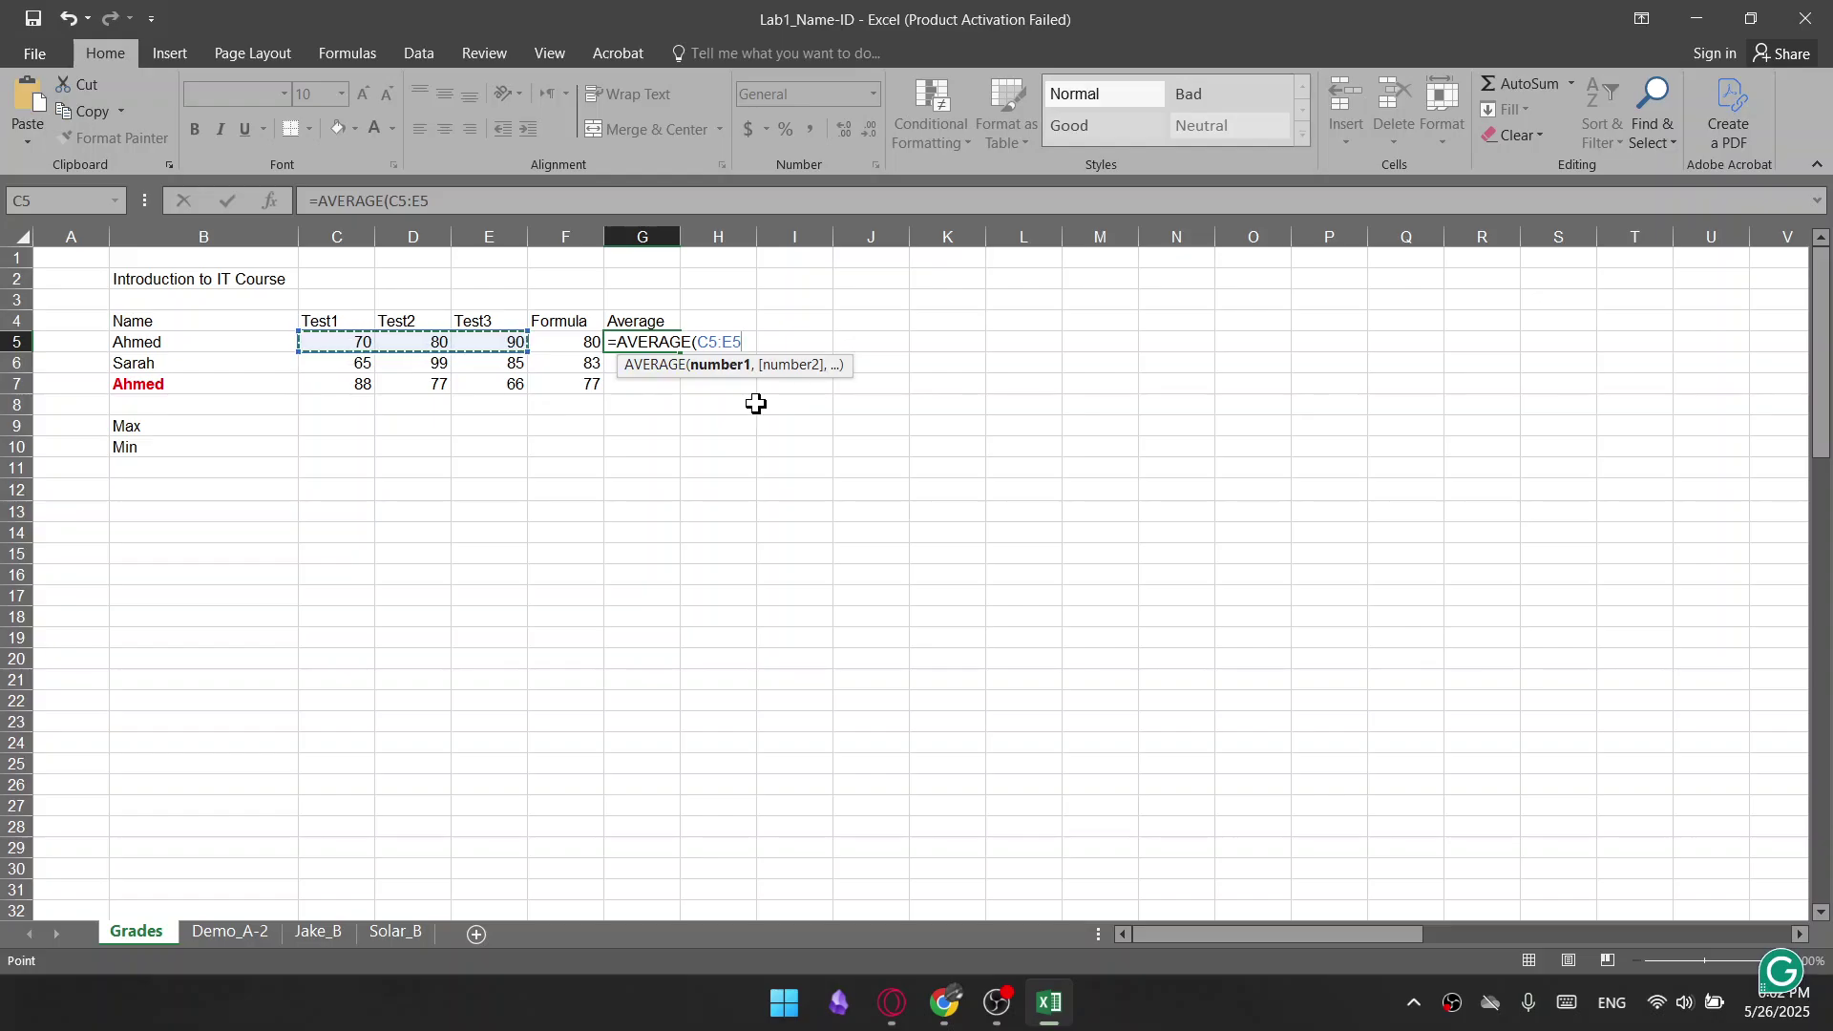
text())
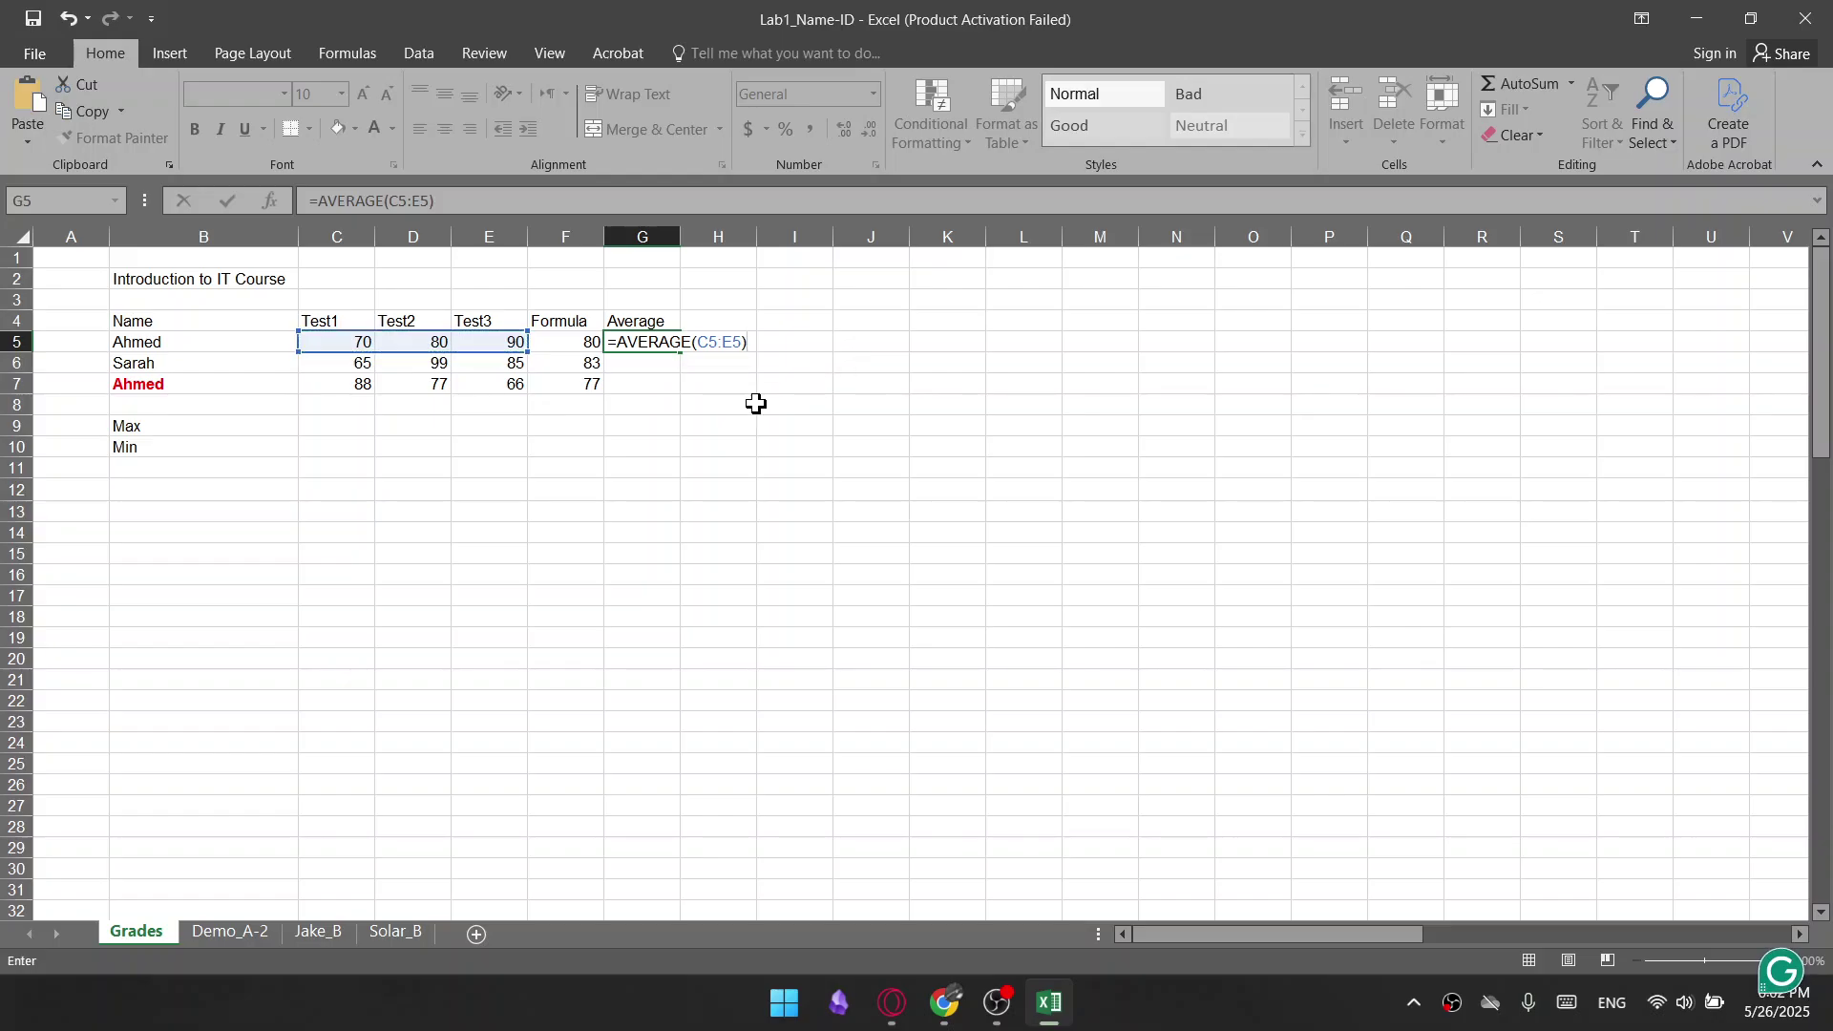
click(893, 1017)
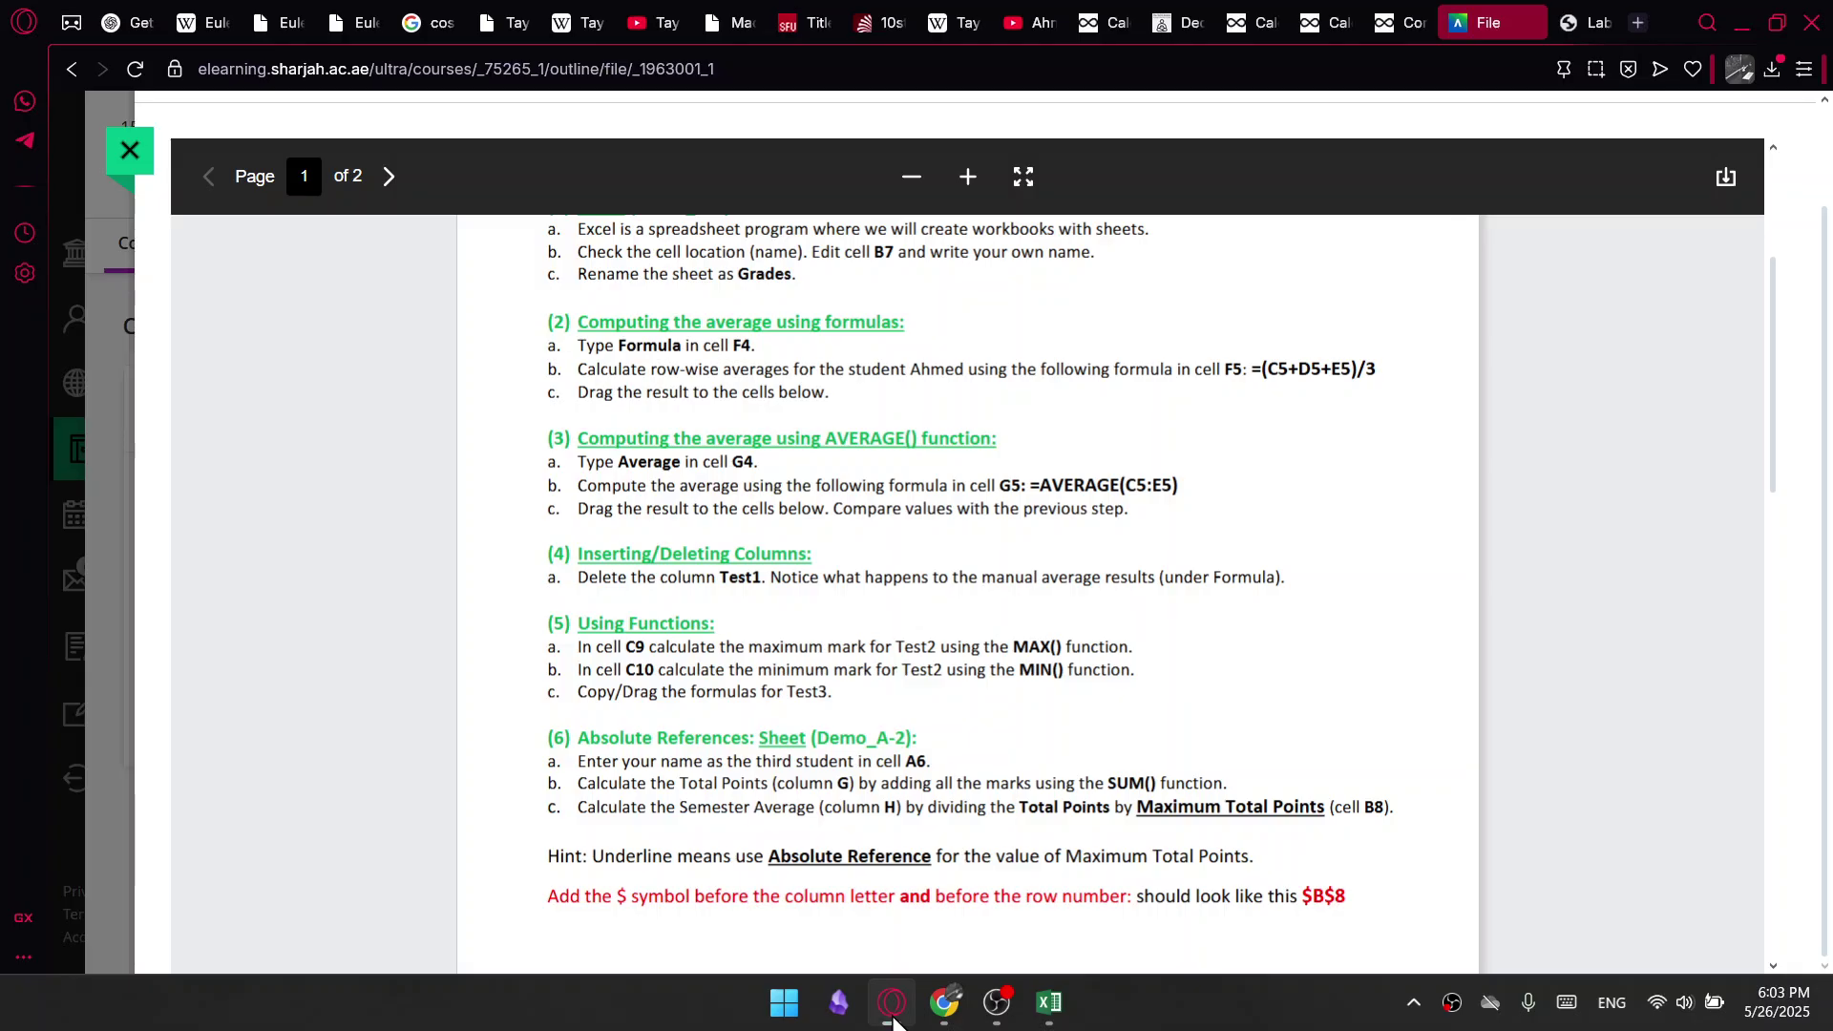
click(893, 1020)
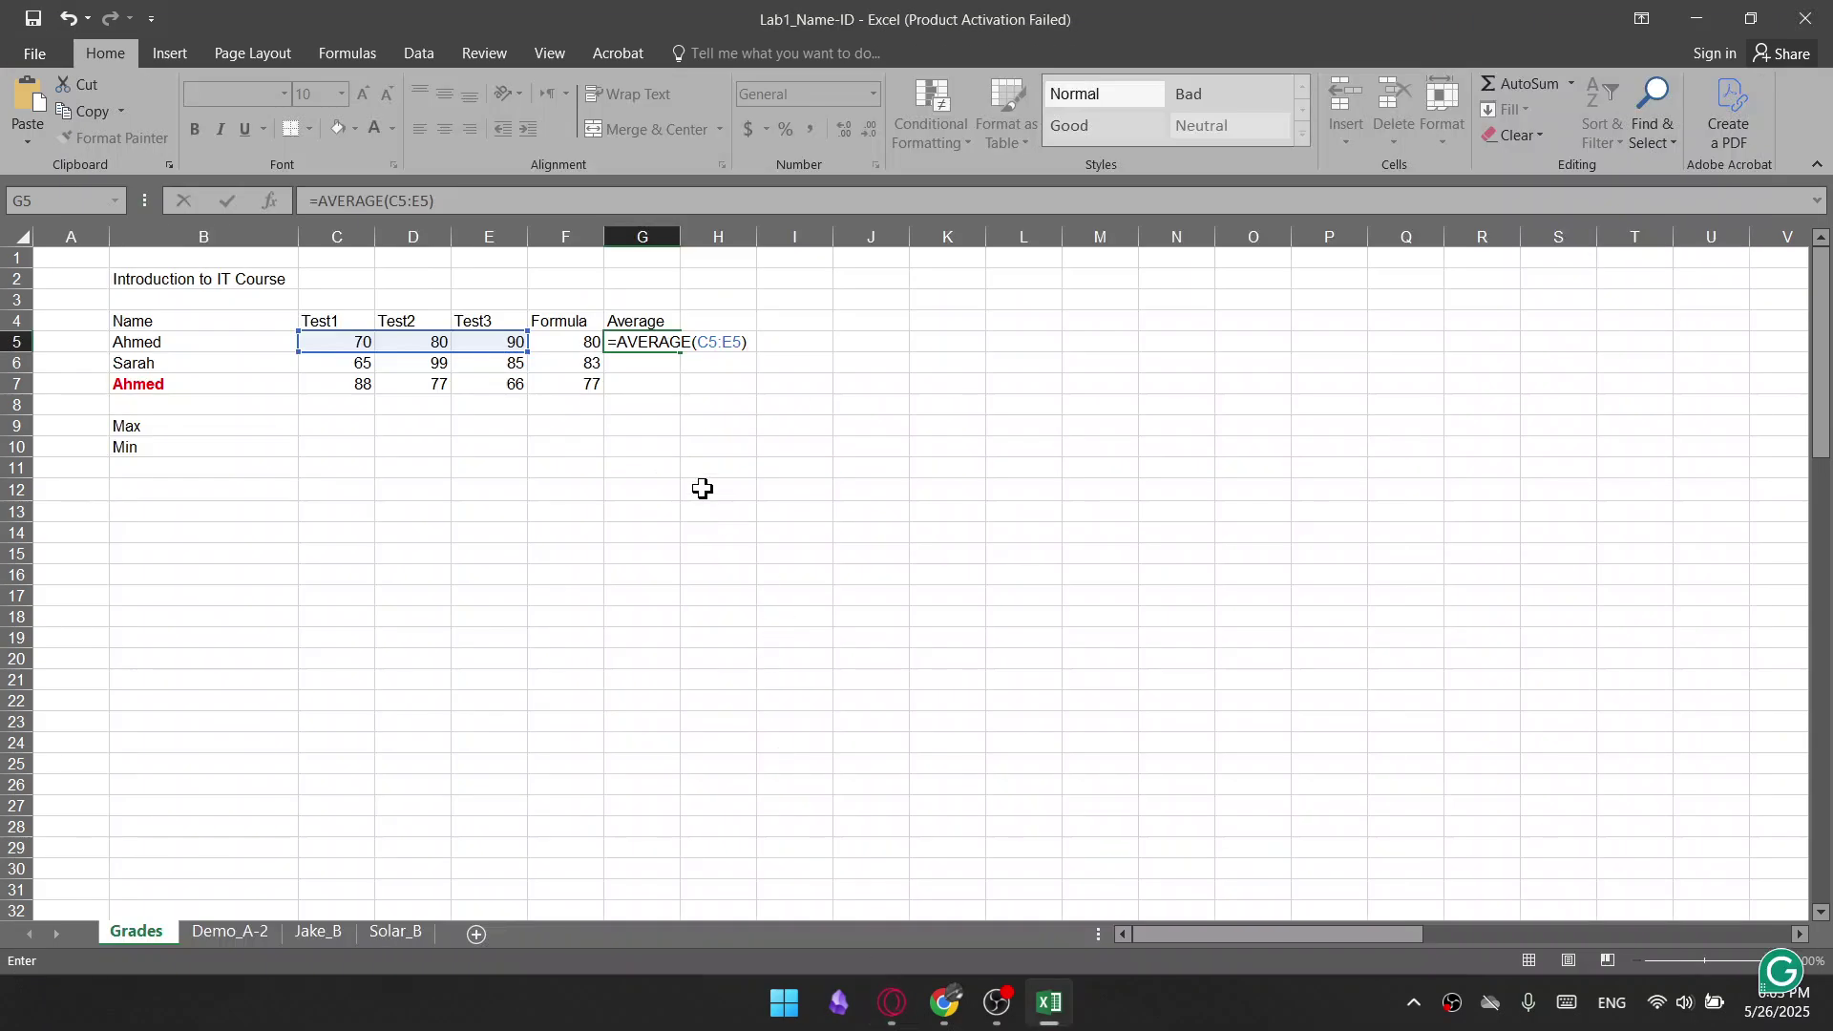
key(Return)
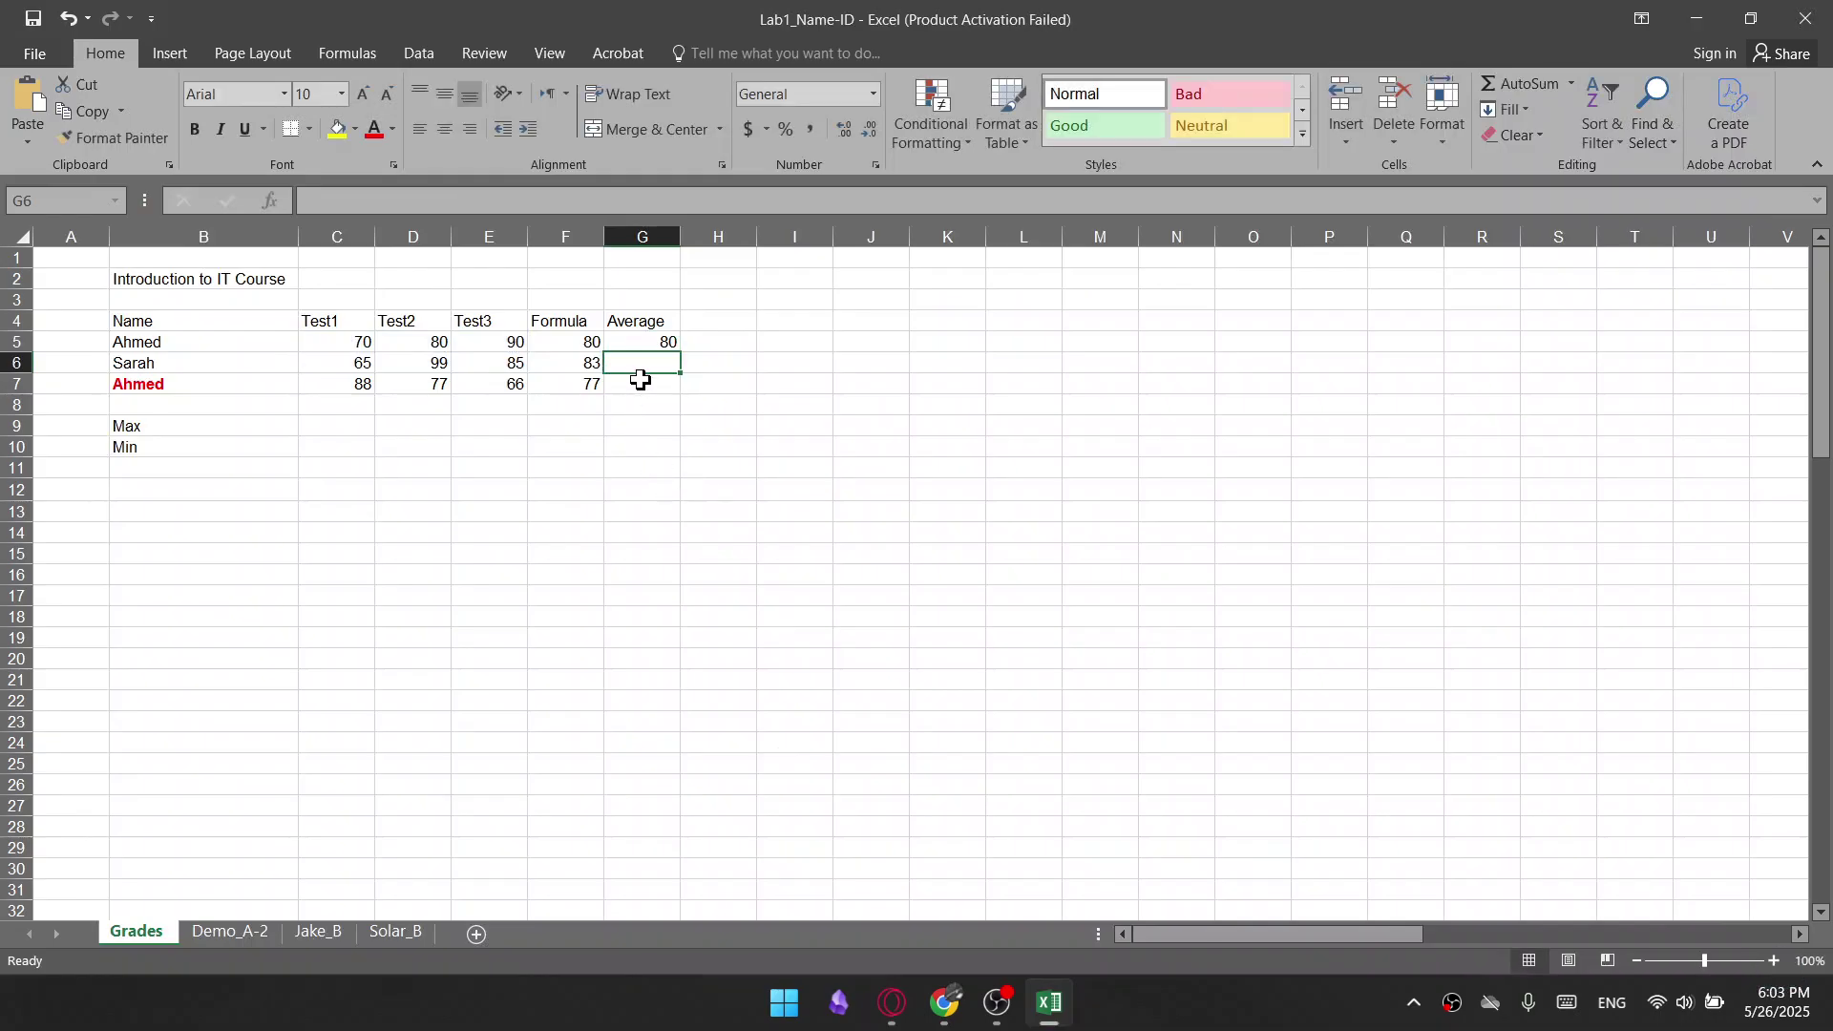
Fill the AVERAGE formula from G5 down through G7 for the remaining students
drag(653, 346, 679, 391)
click(626, 507)
drag(564, 356, 646, 390)
click(622, 363)
click(557, 460)
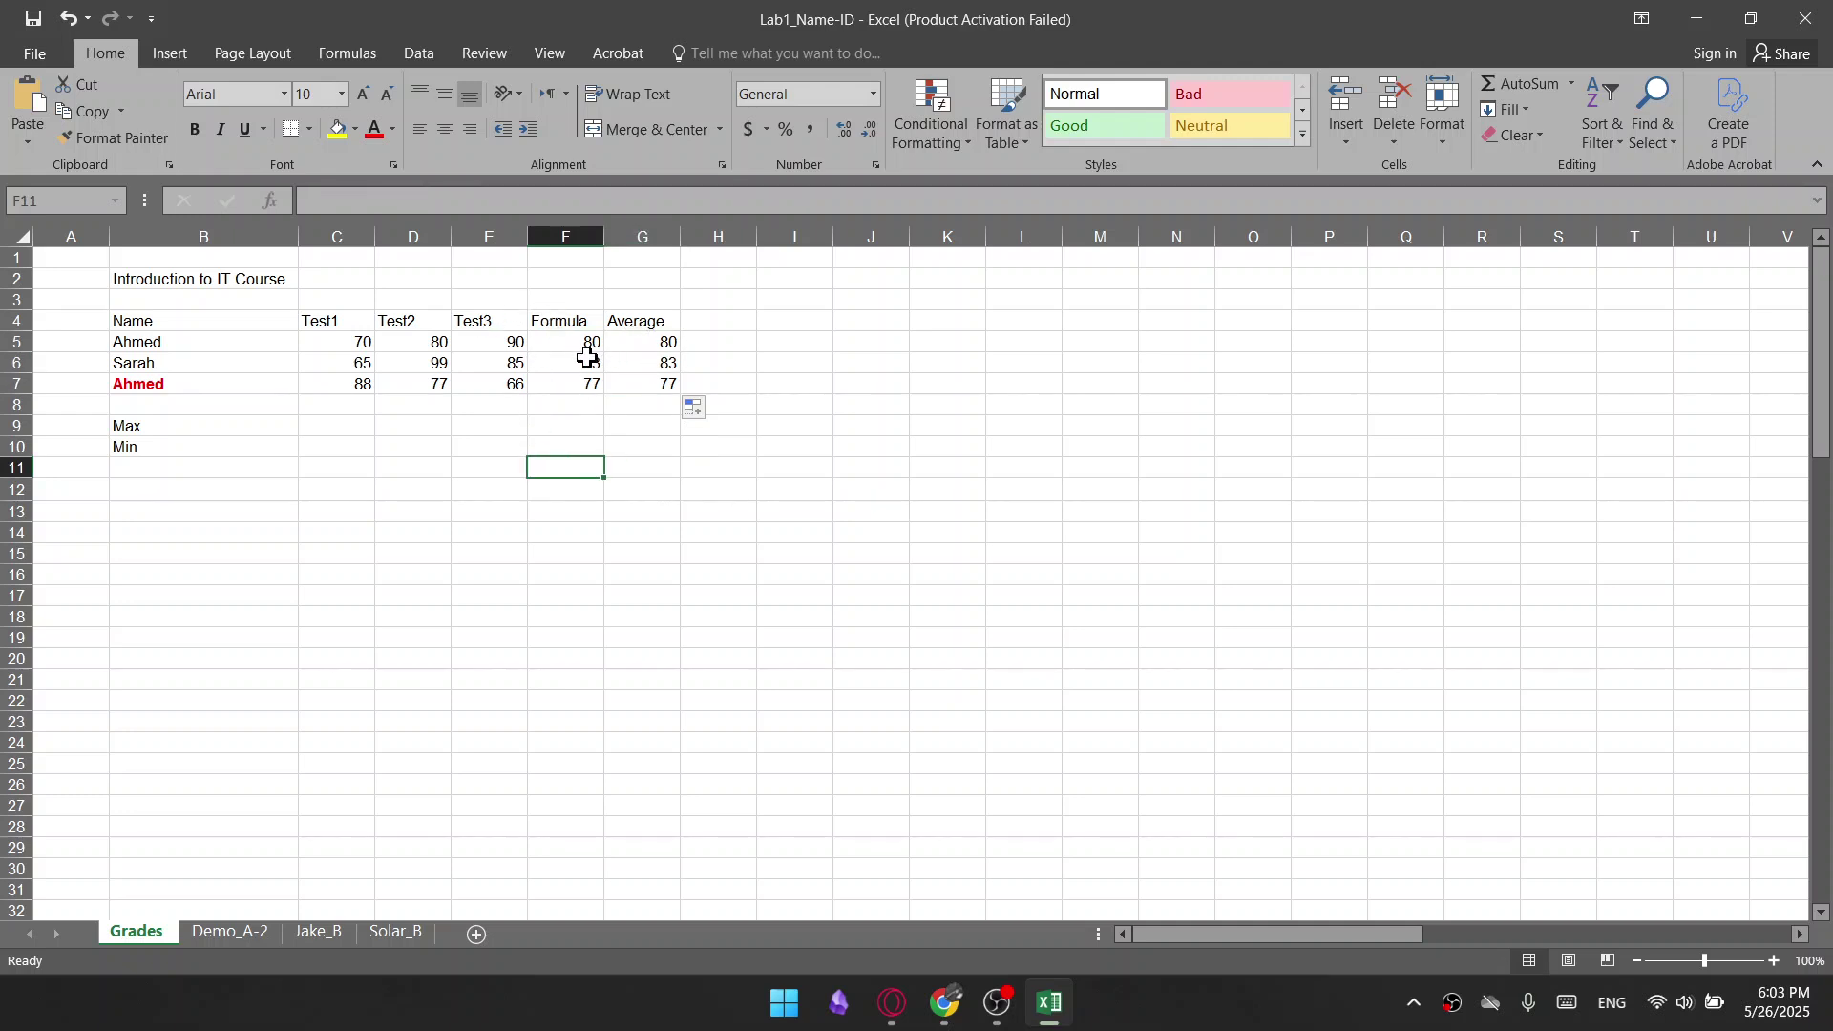
Compare the Average column's values with the Formula column's, rereading section 3 of the lab instructions
drag(618, 321, 652, 399)
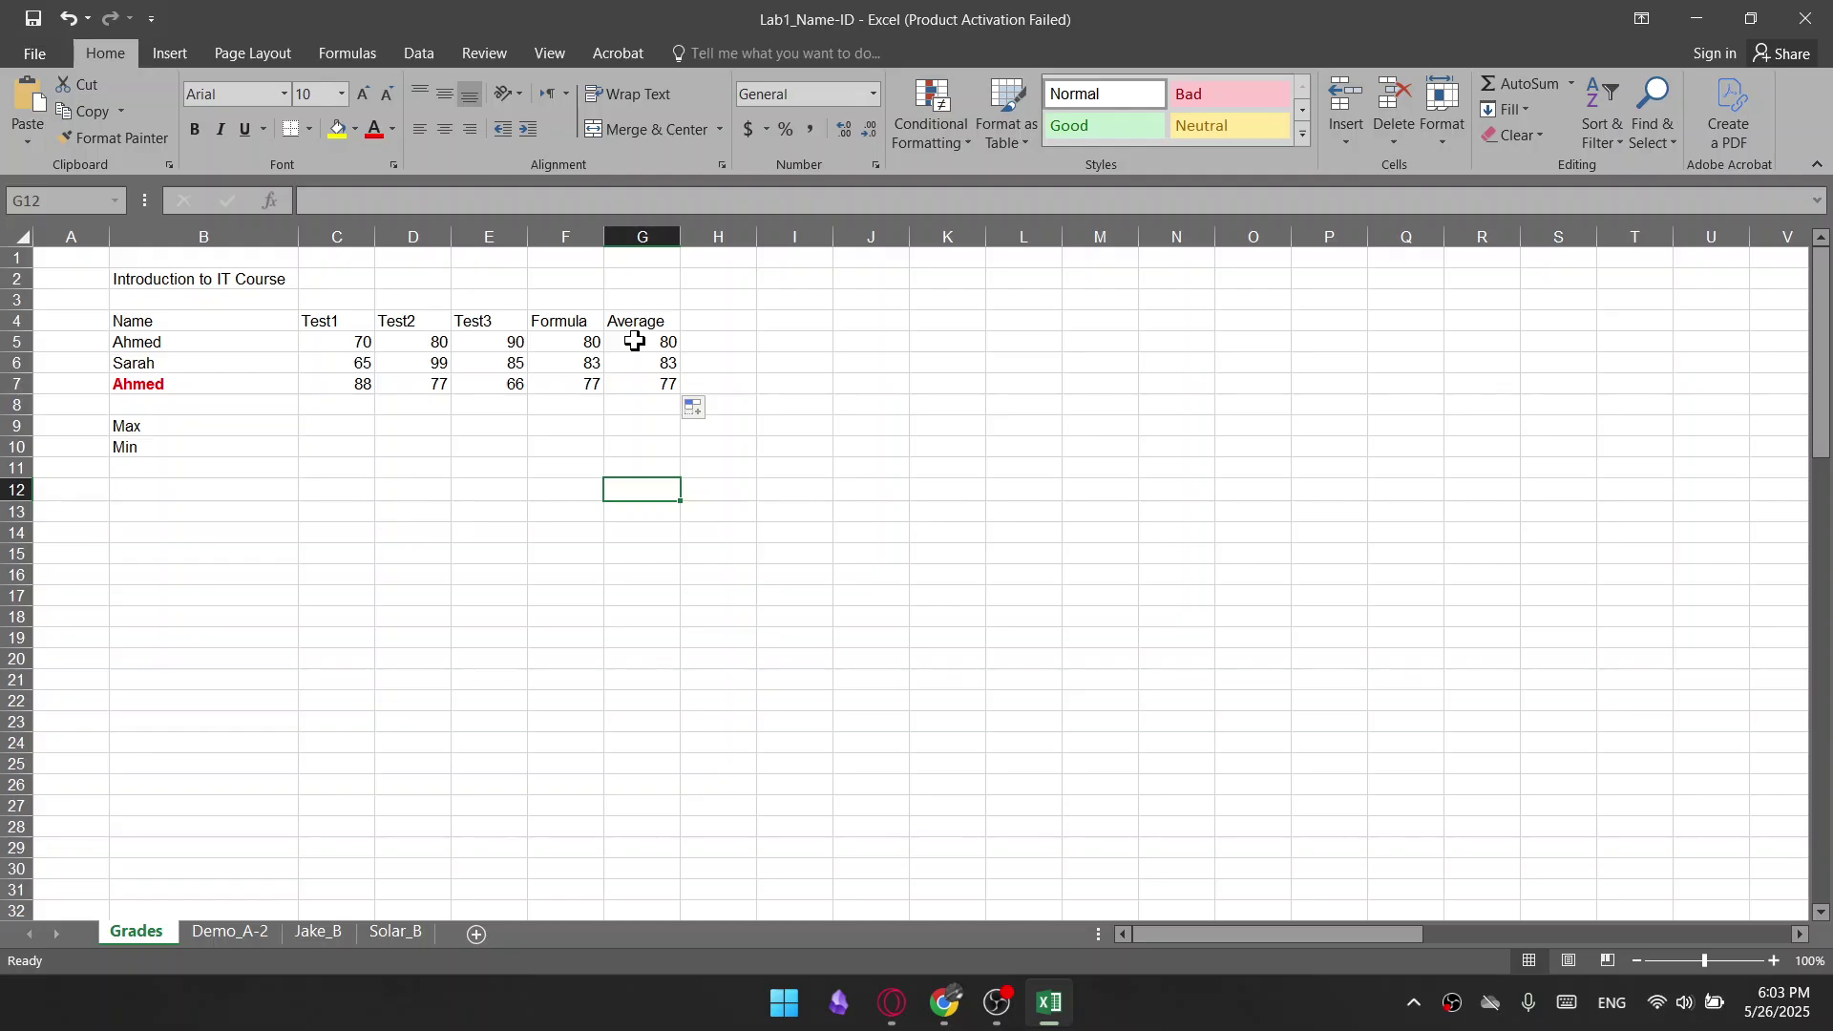
drag(632, 342, 657, 390)
click(611, 321)
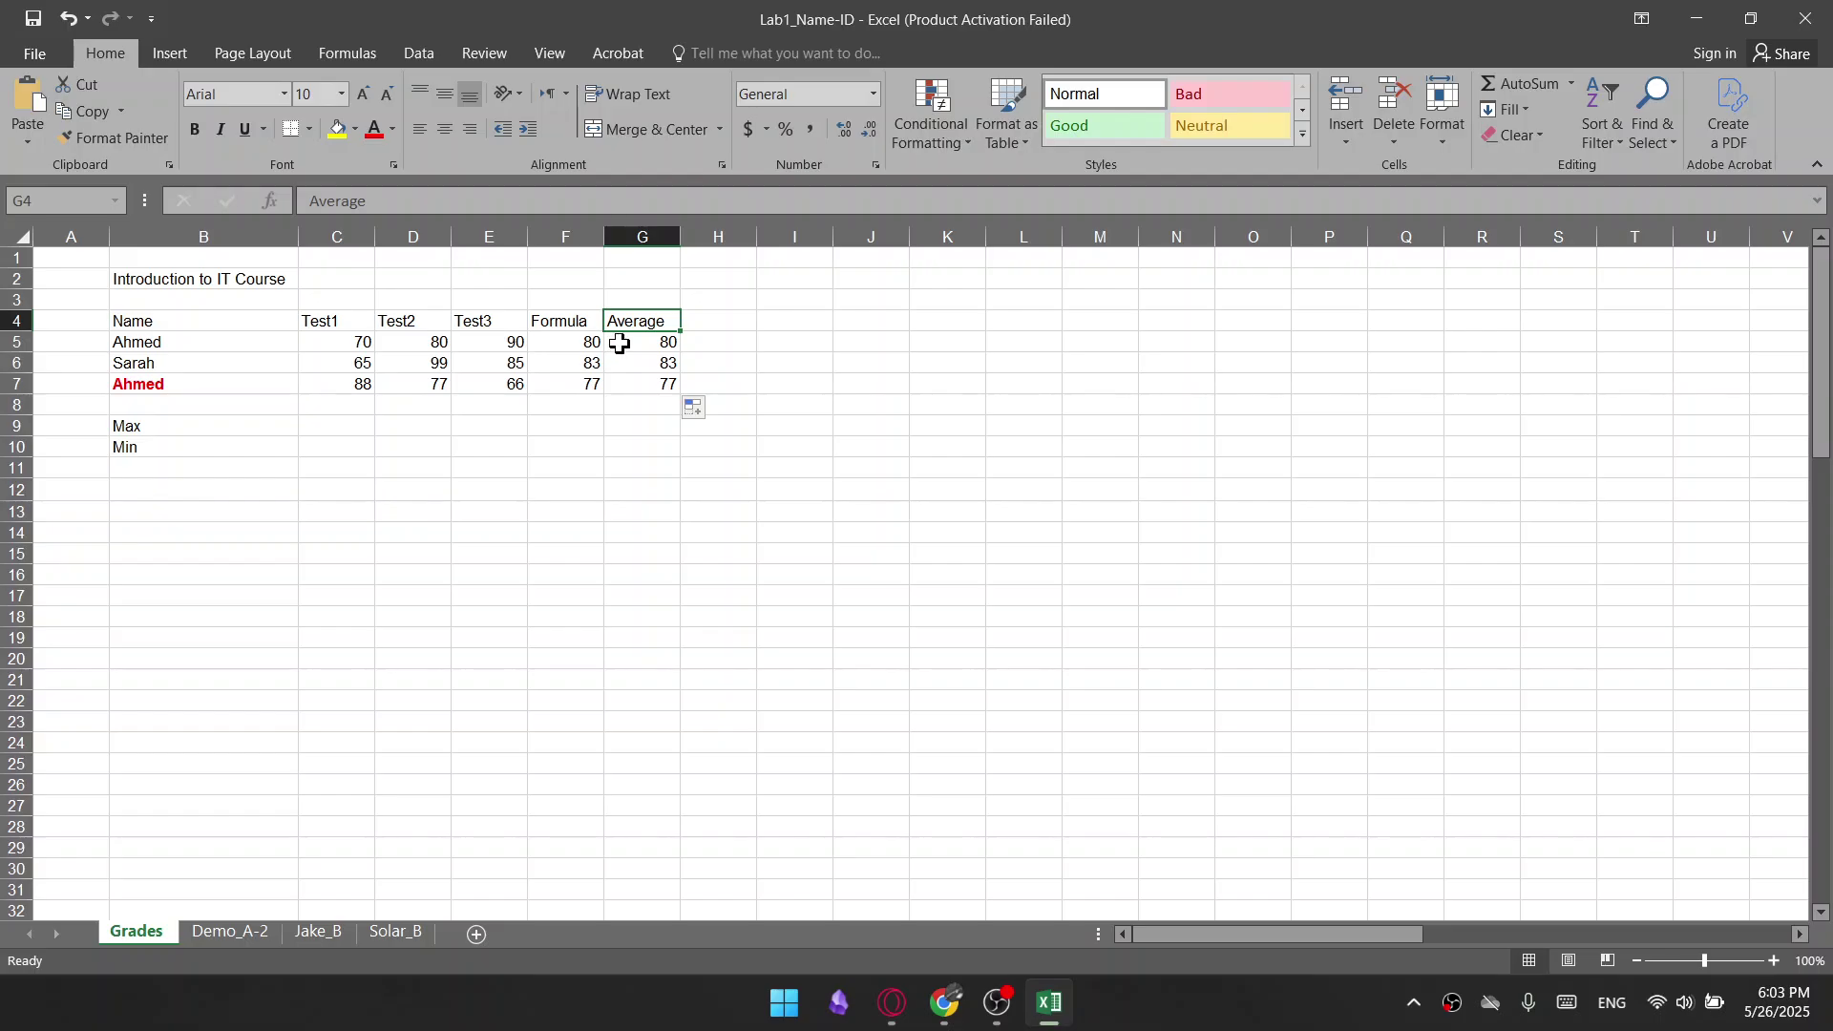
click(702, 324)
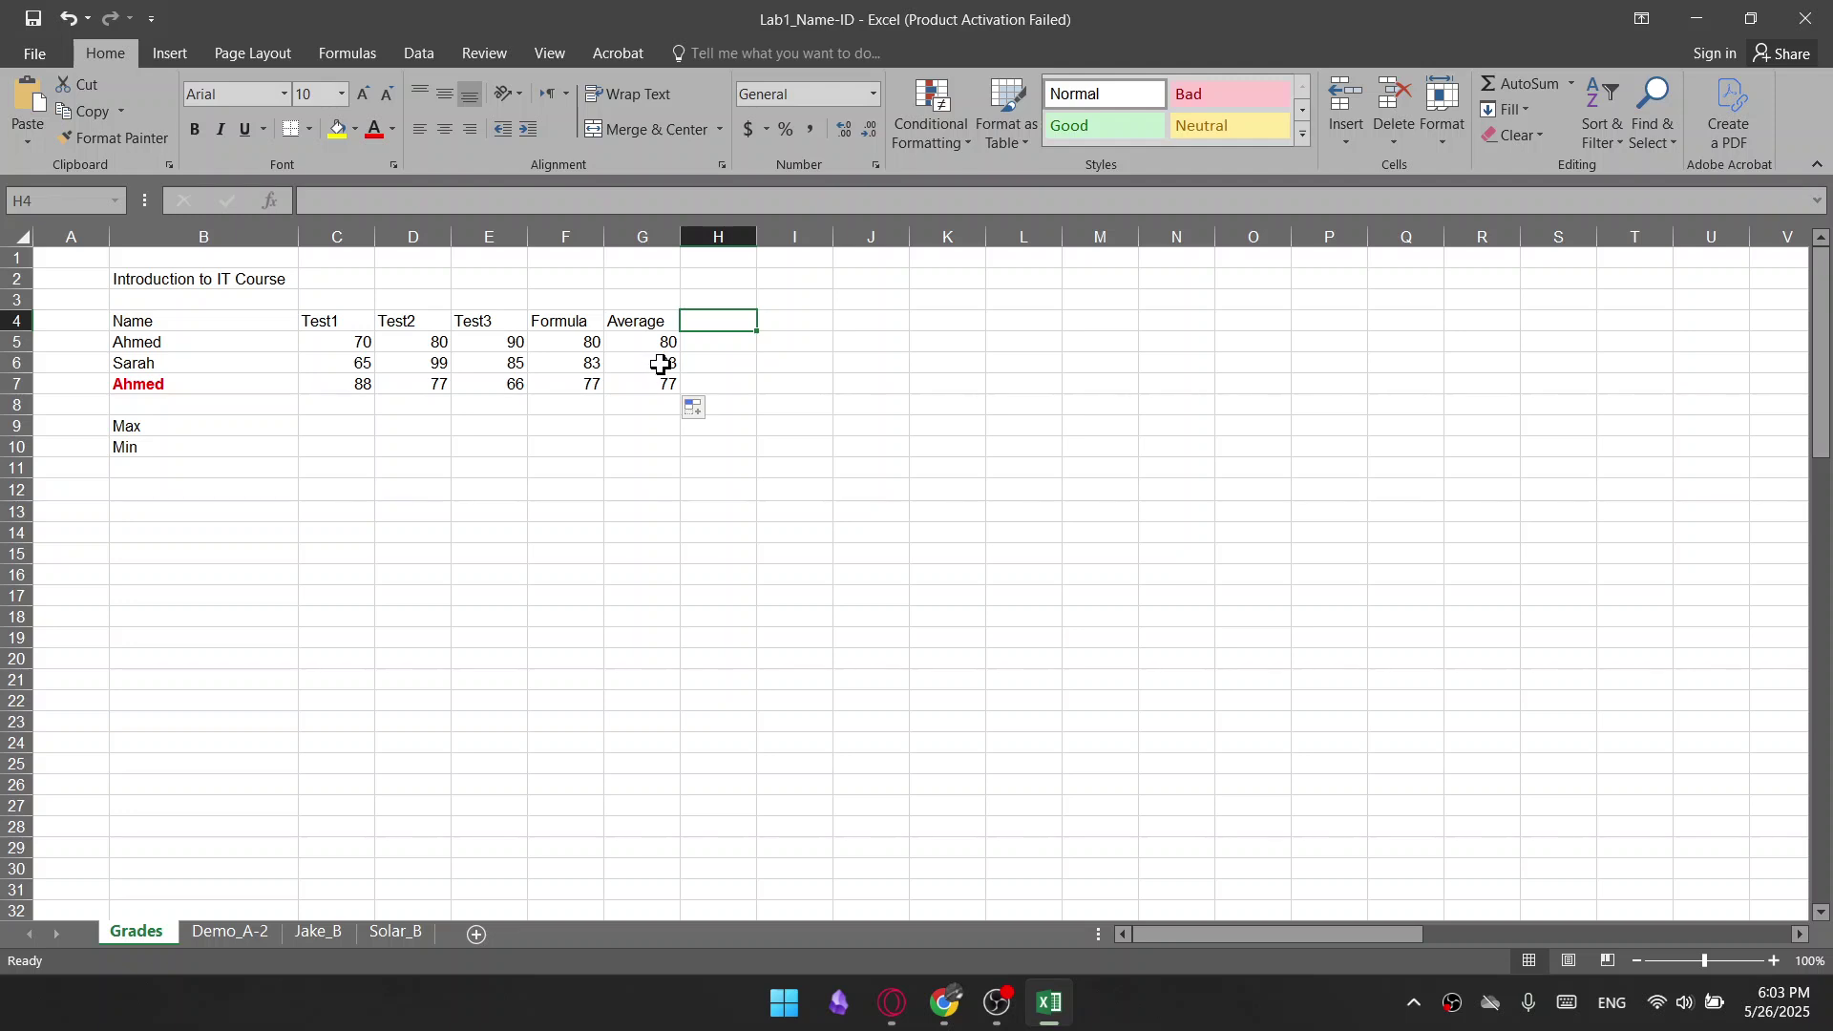
drag(650, 318, 657, 384)
click(647, 443)
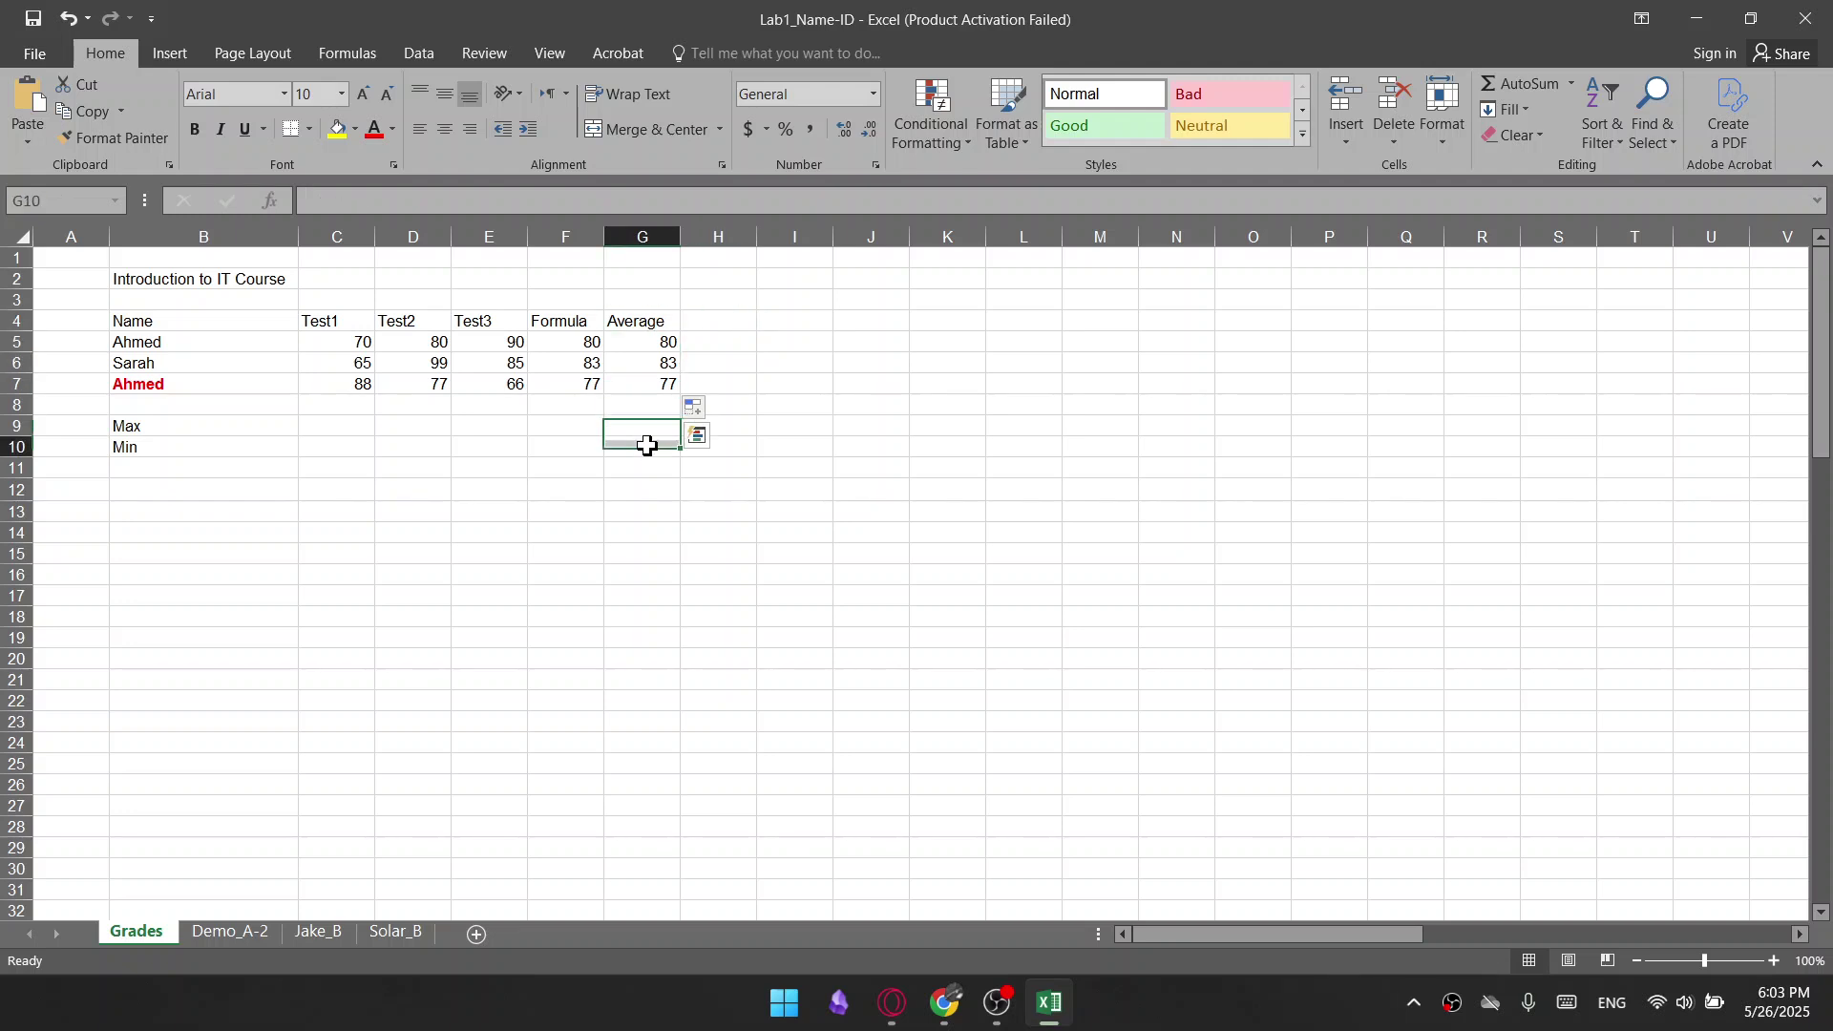
click(657, 427)
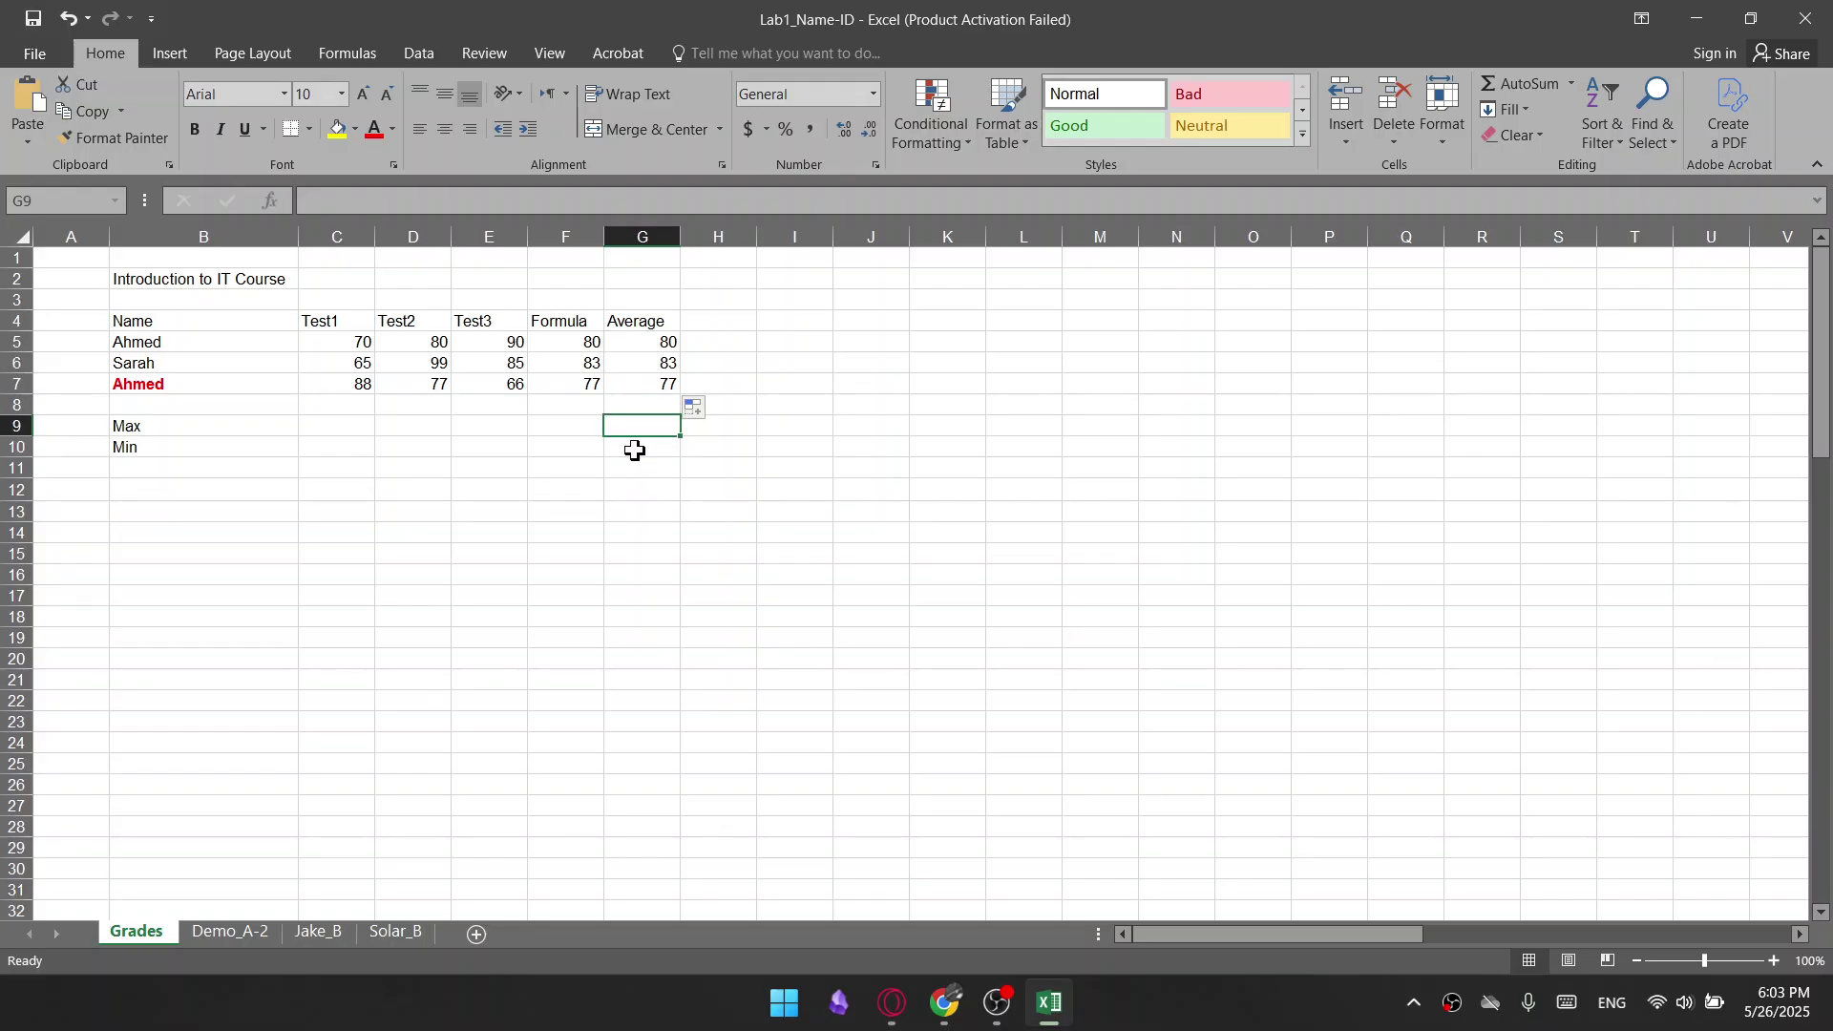
click(890, 1014)
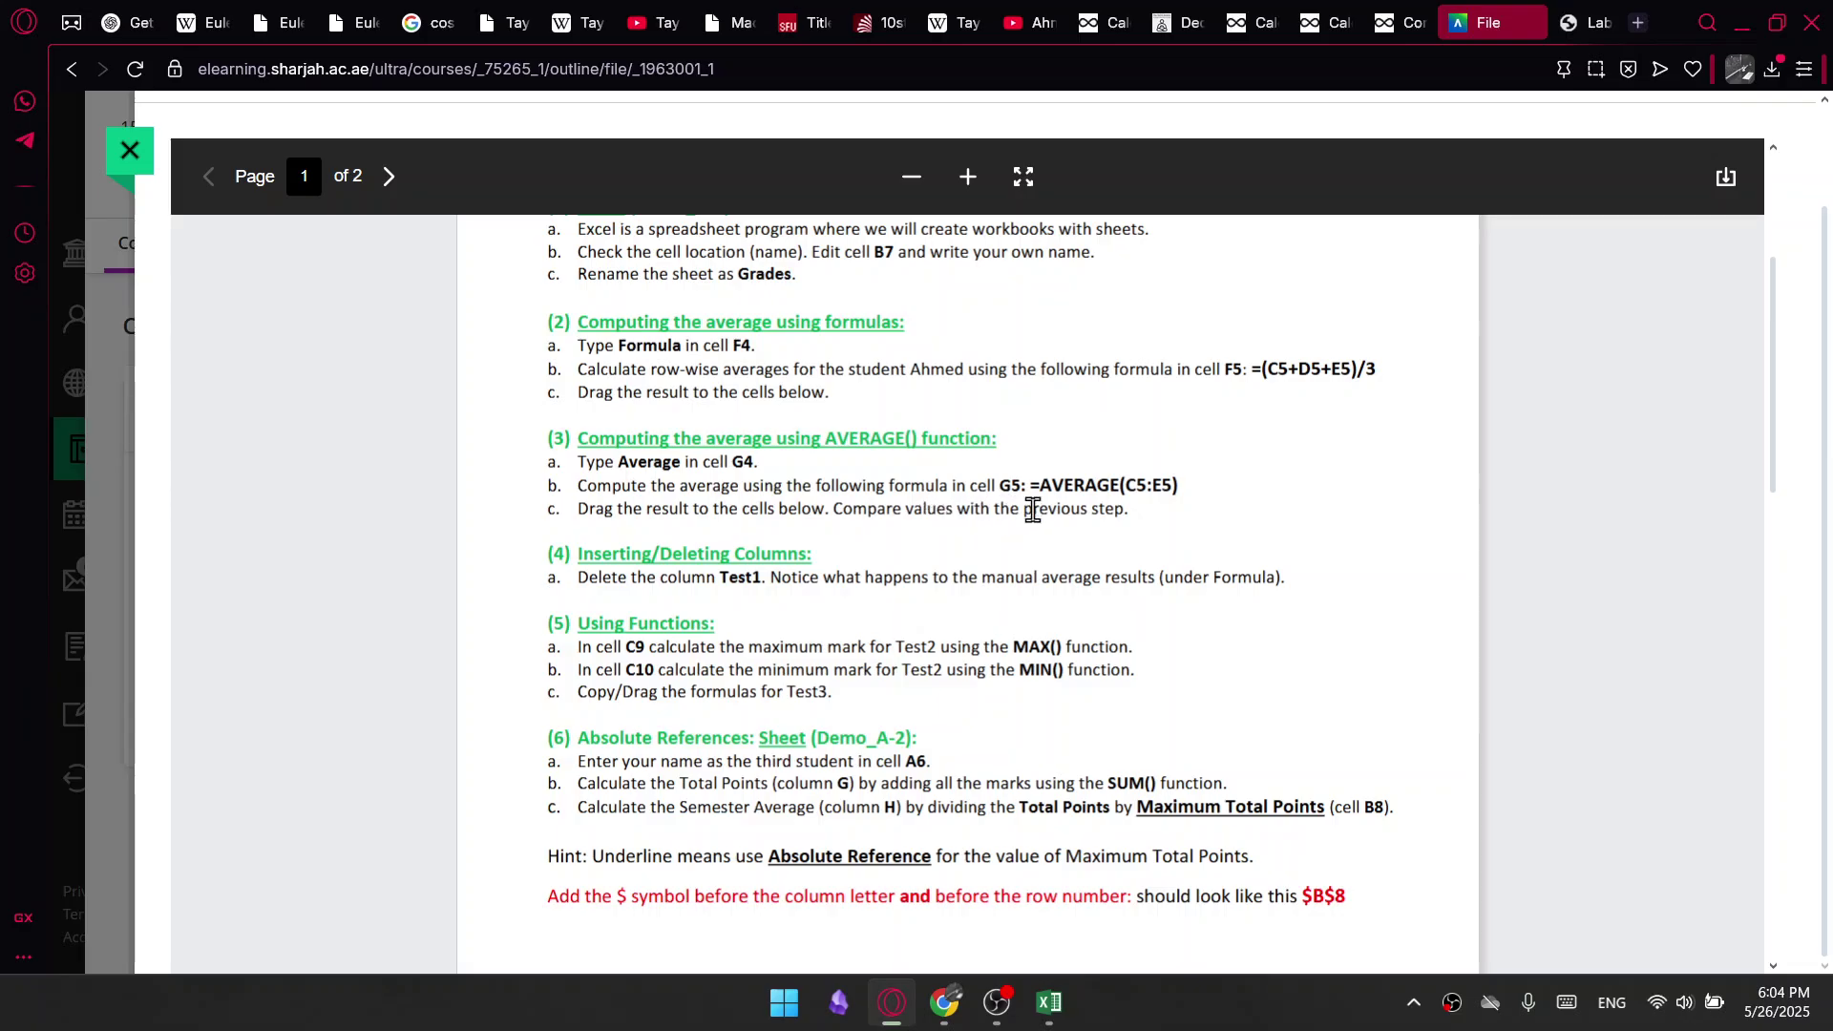
click(1038, 1005)
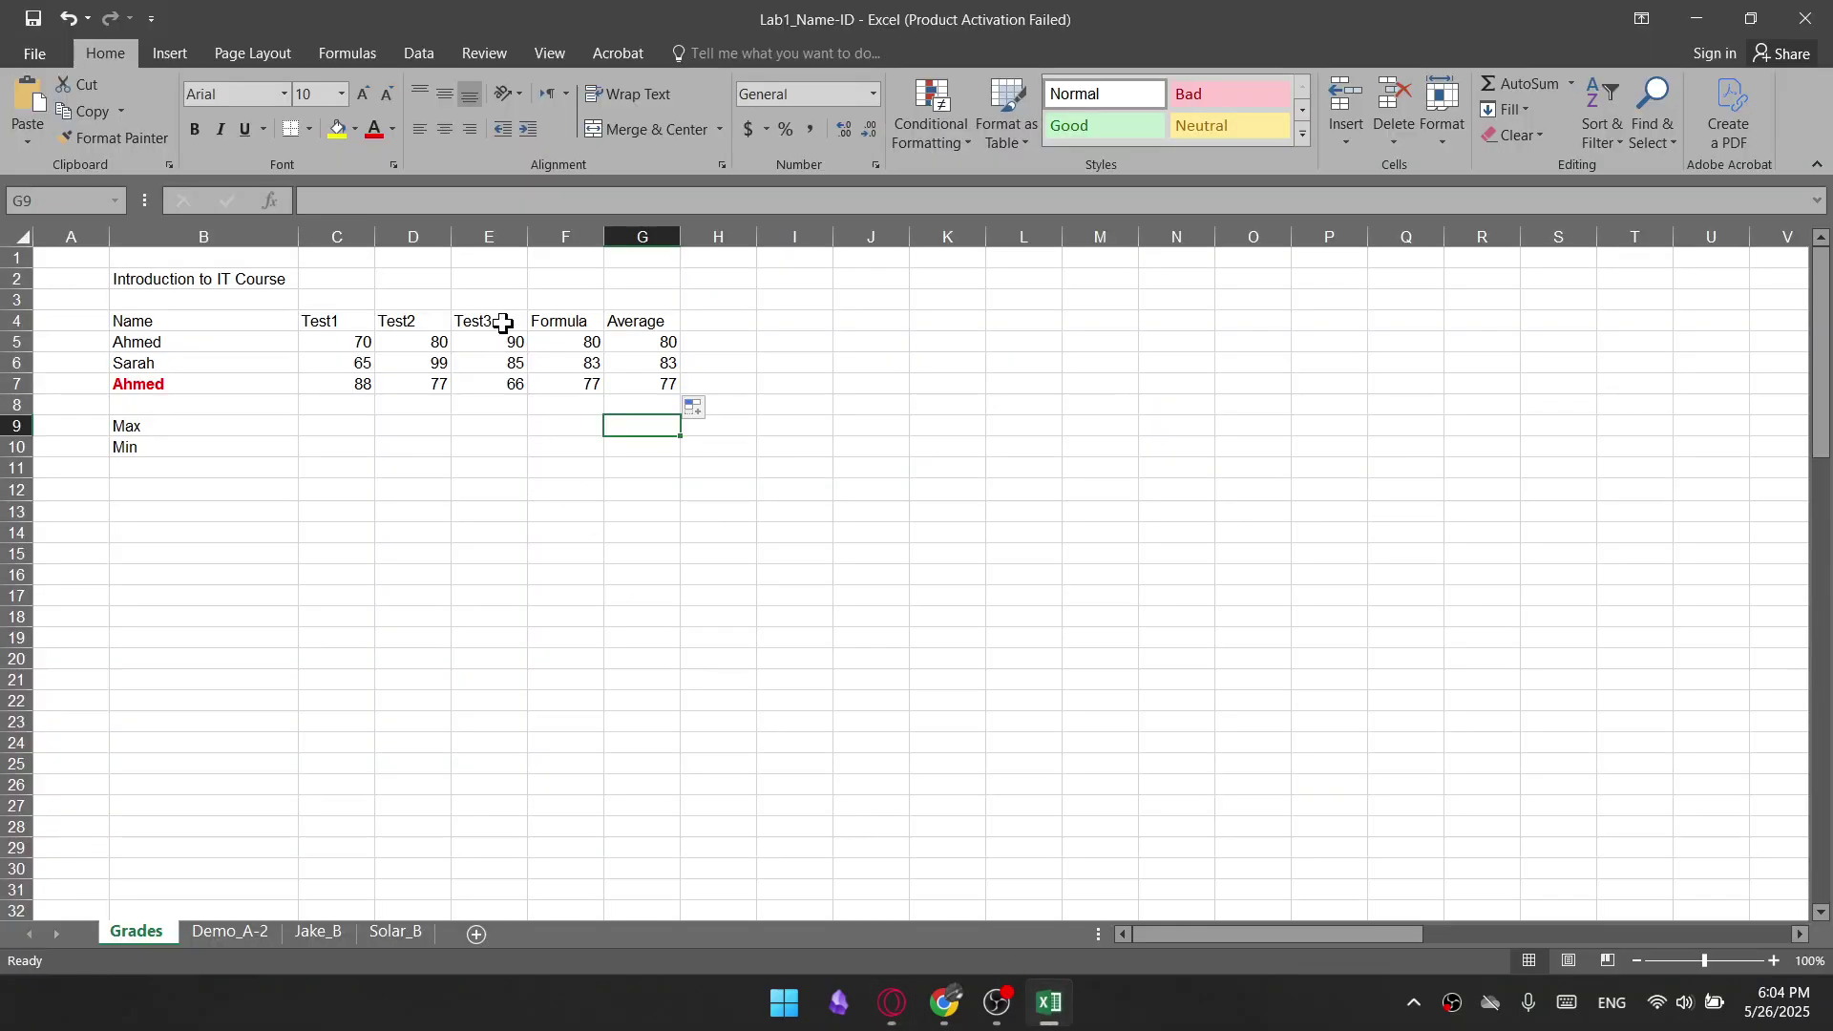
drag(557, 319, 655, 386)
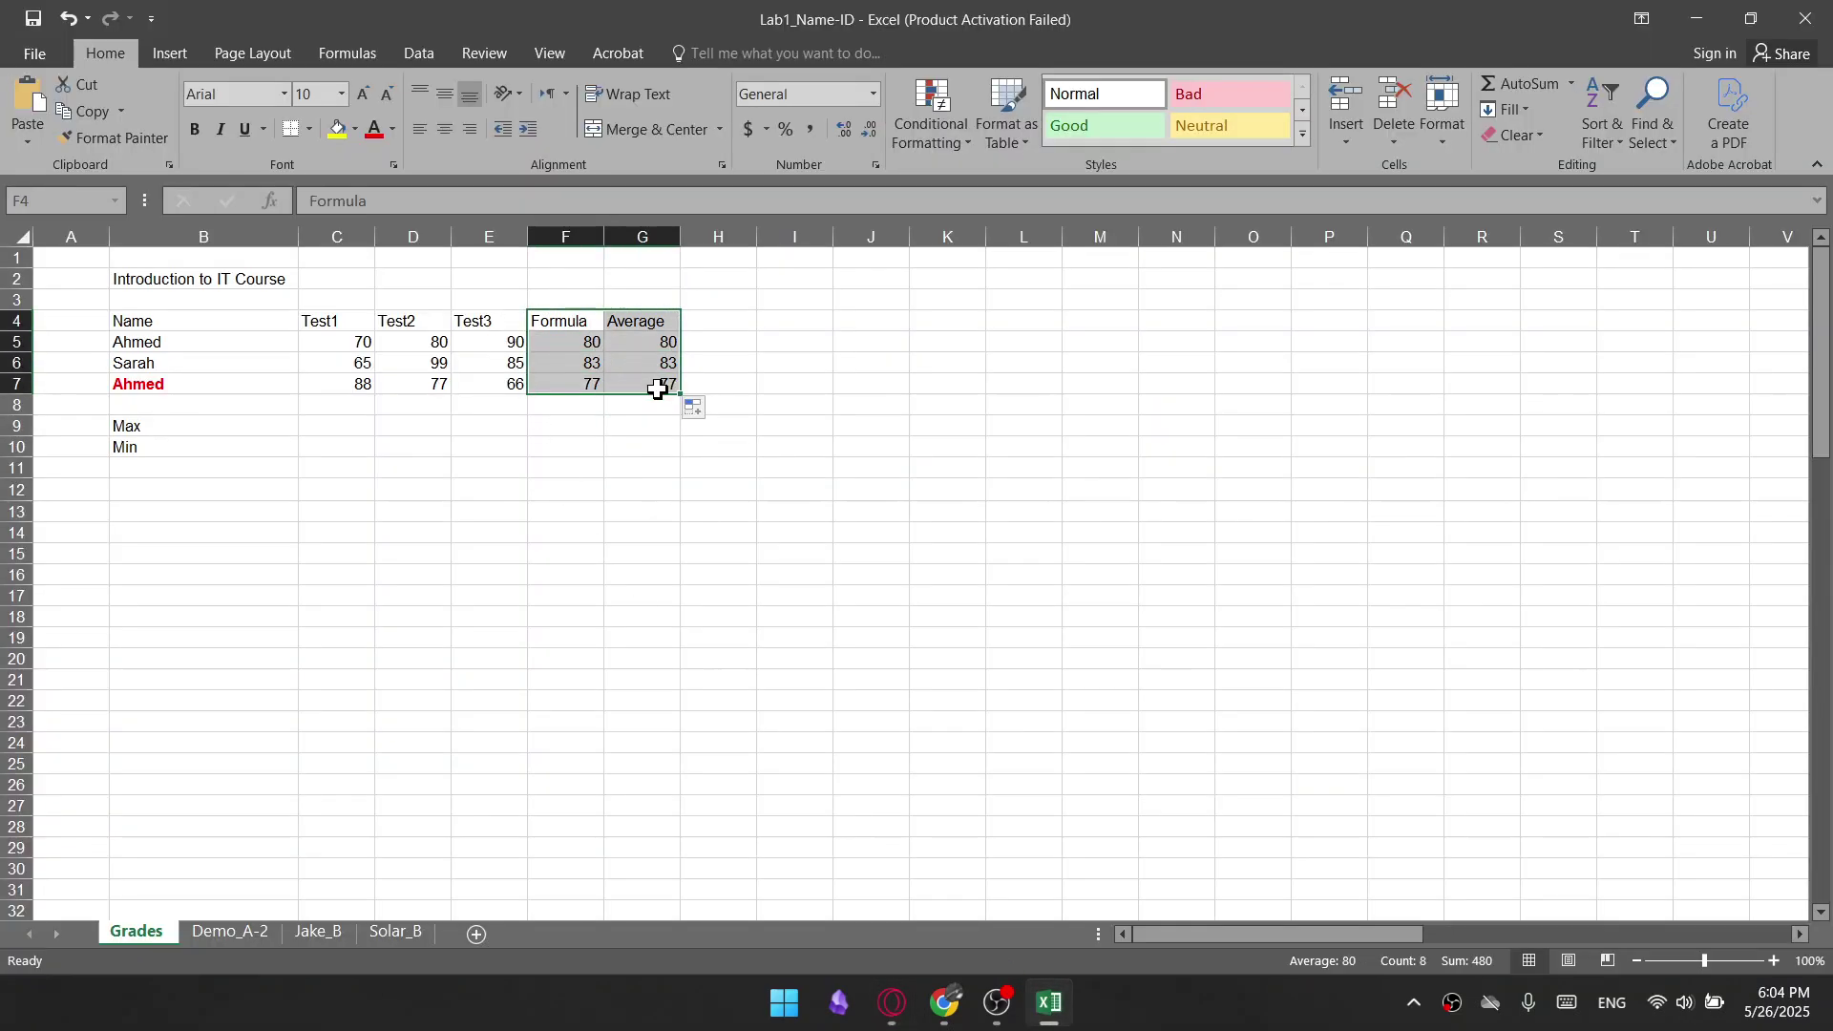
Review the Formula and Average results in F5:G7 side by side
click(585, 507)
drag(557, 324, 663, 378)
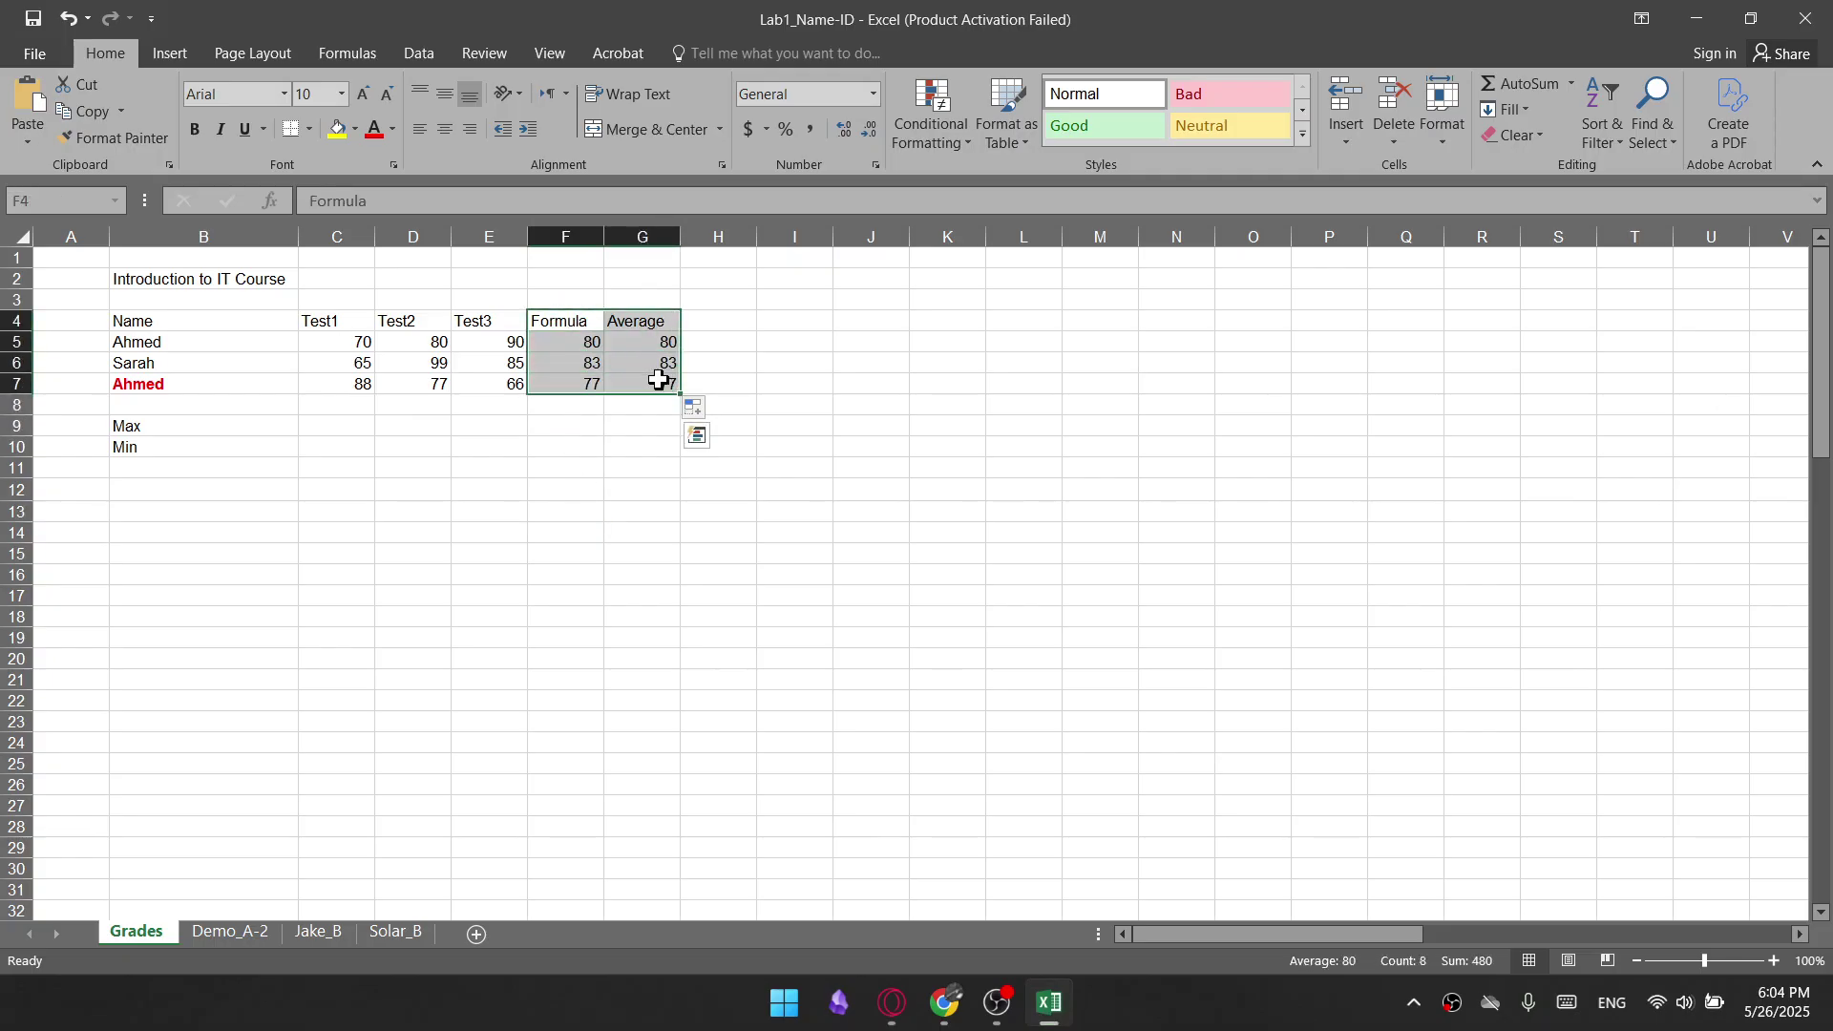
click(569, 319)
click(584, 356)
drag(576, 343, 659, 388)
click(624, 466)
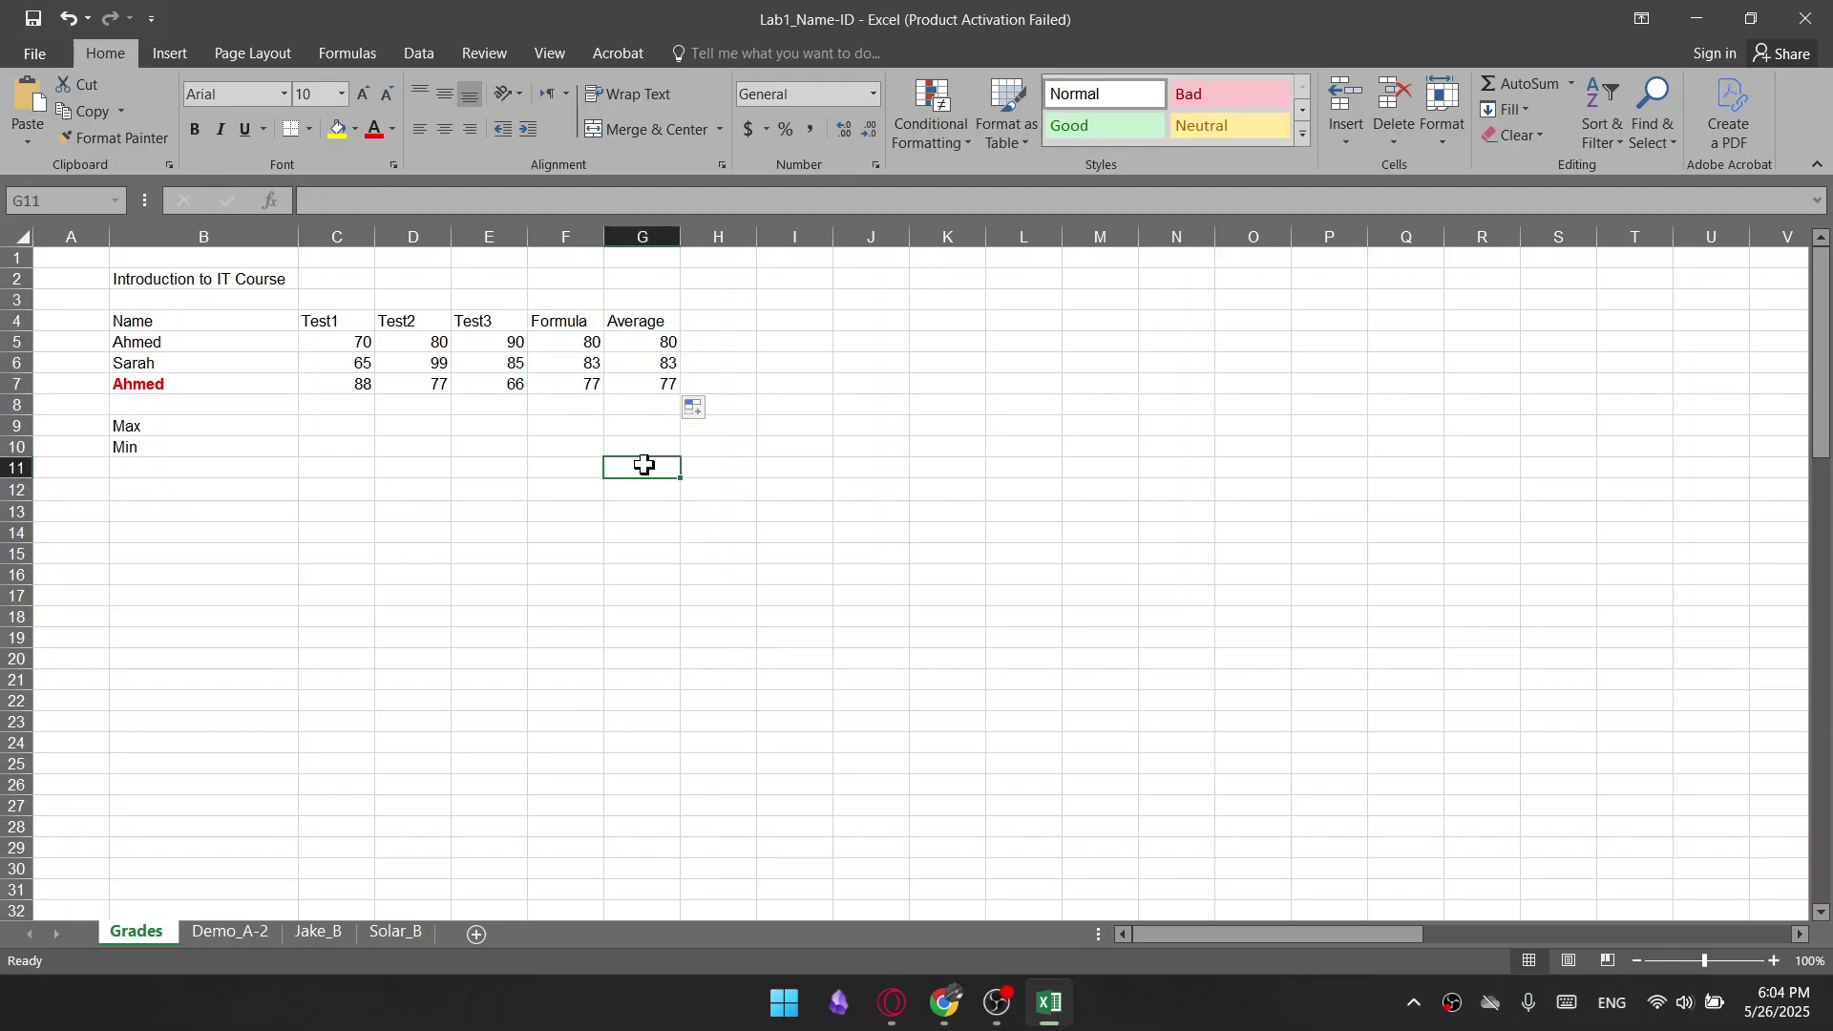
Delete the Test1 column (column C) from the Grades sheet, following section 4 of the lab instructions, and check the shifted columns
click(892, 1003)
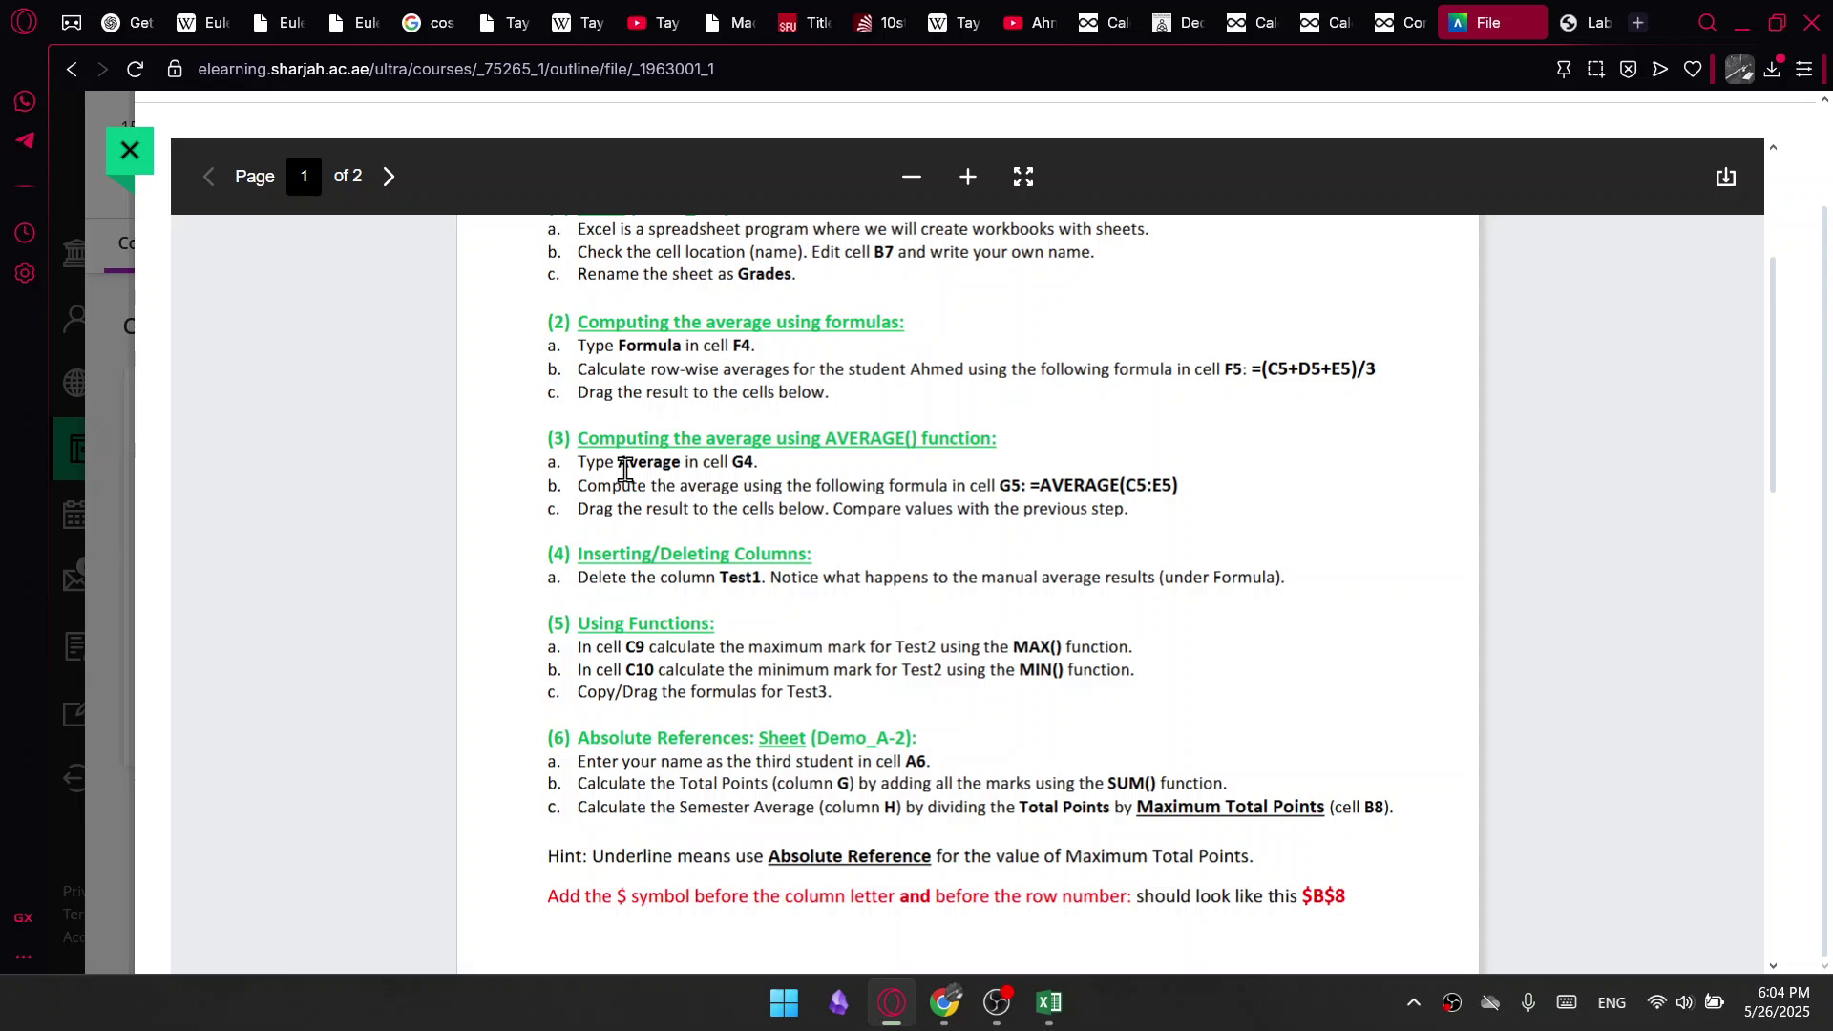
drag(632, 577, 638, 576)
click(593, 576)
click(1049, 1001)
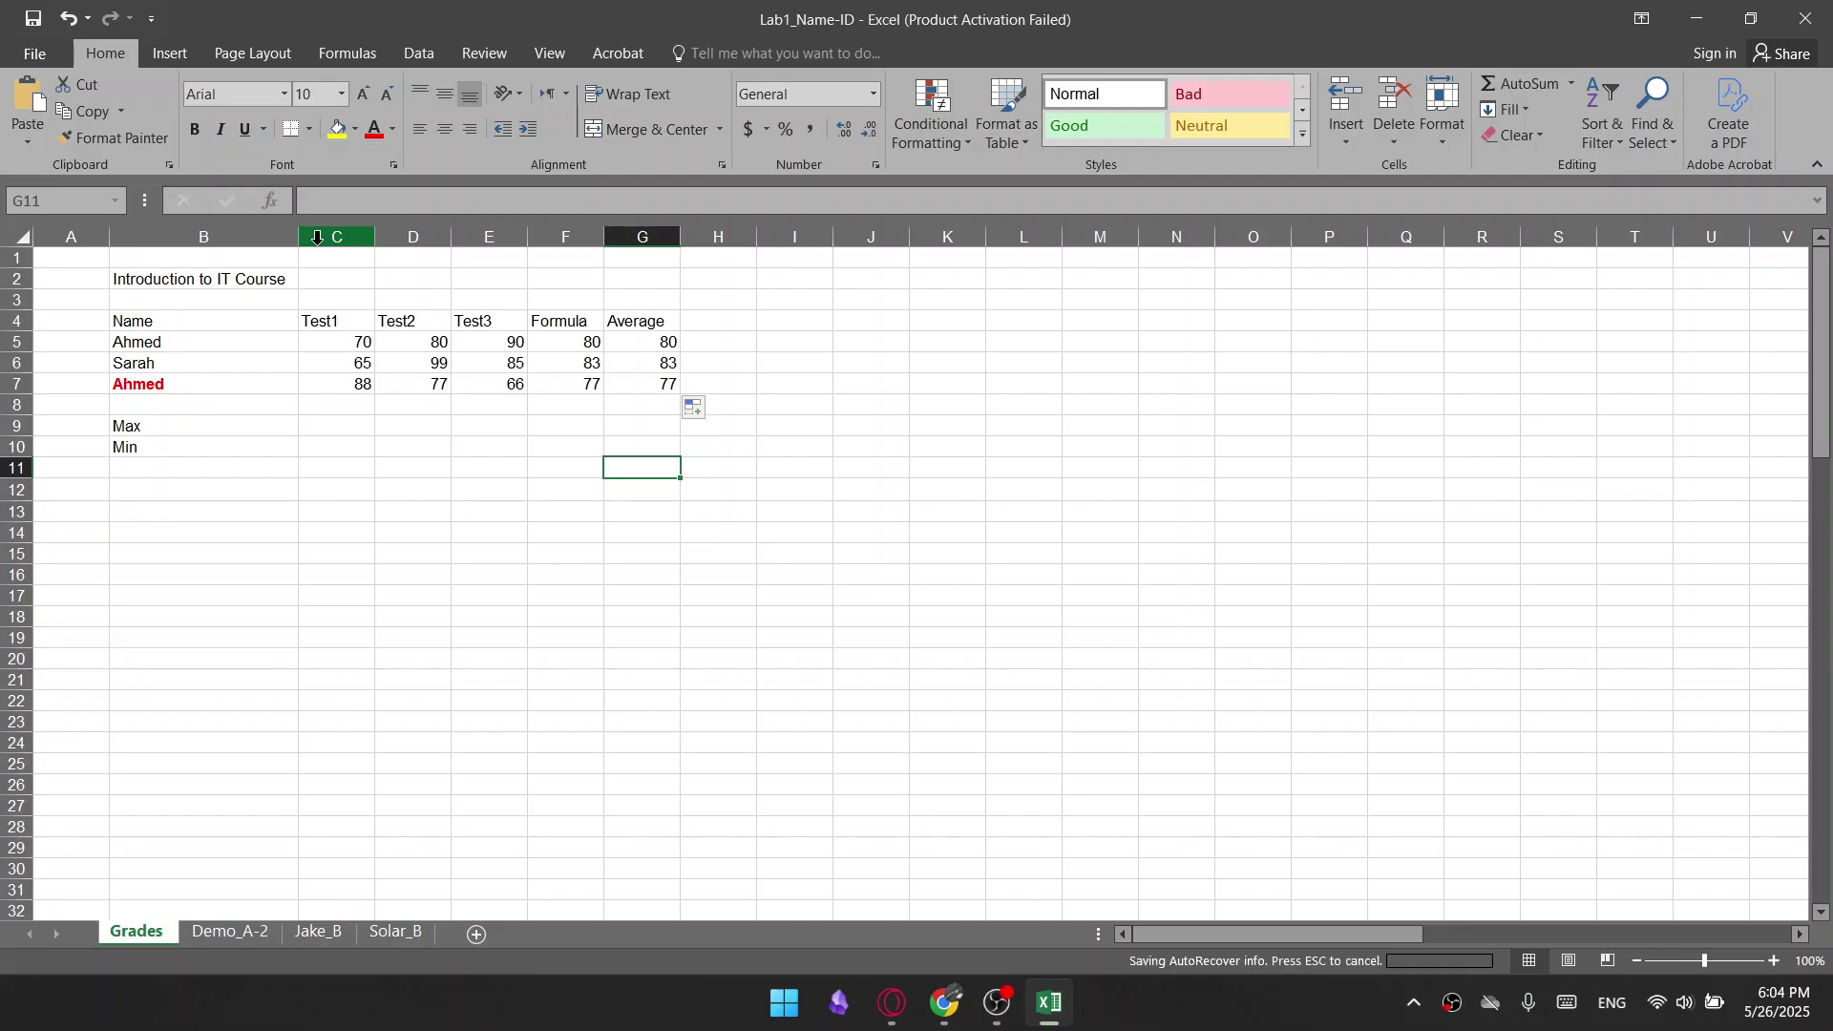
right_click(319, 241)
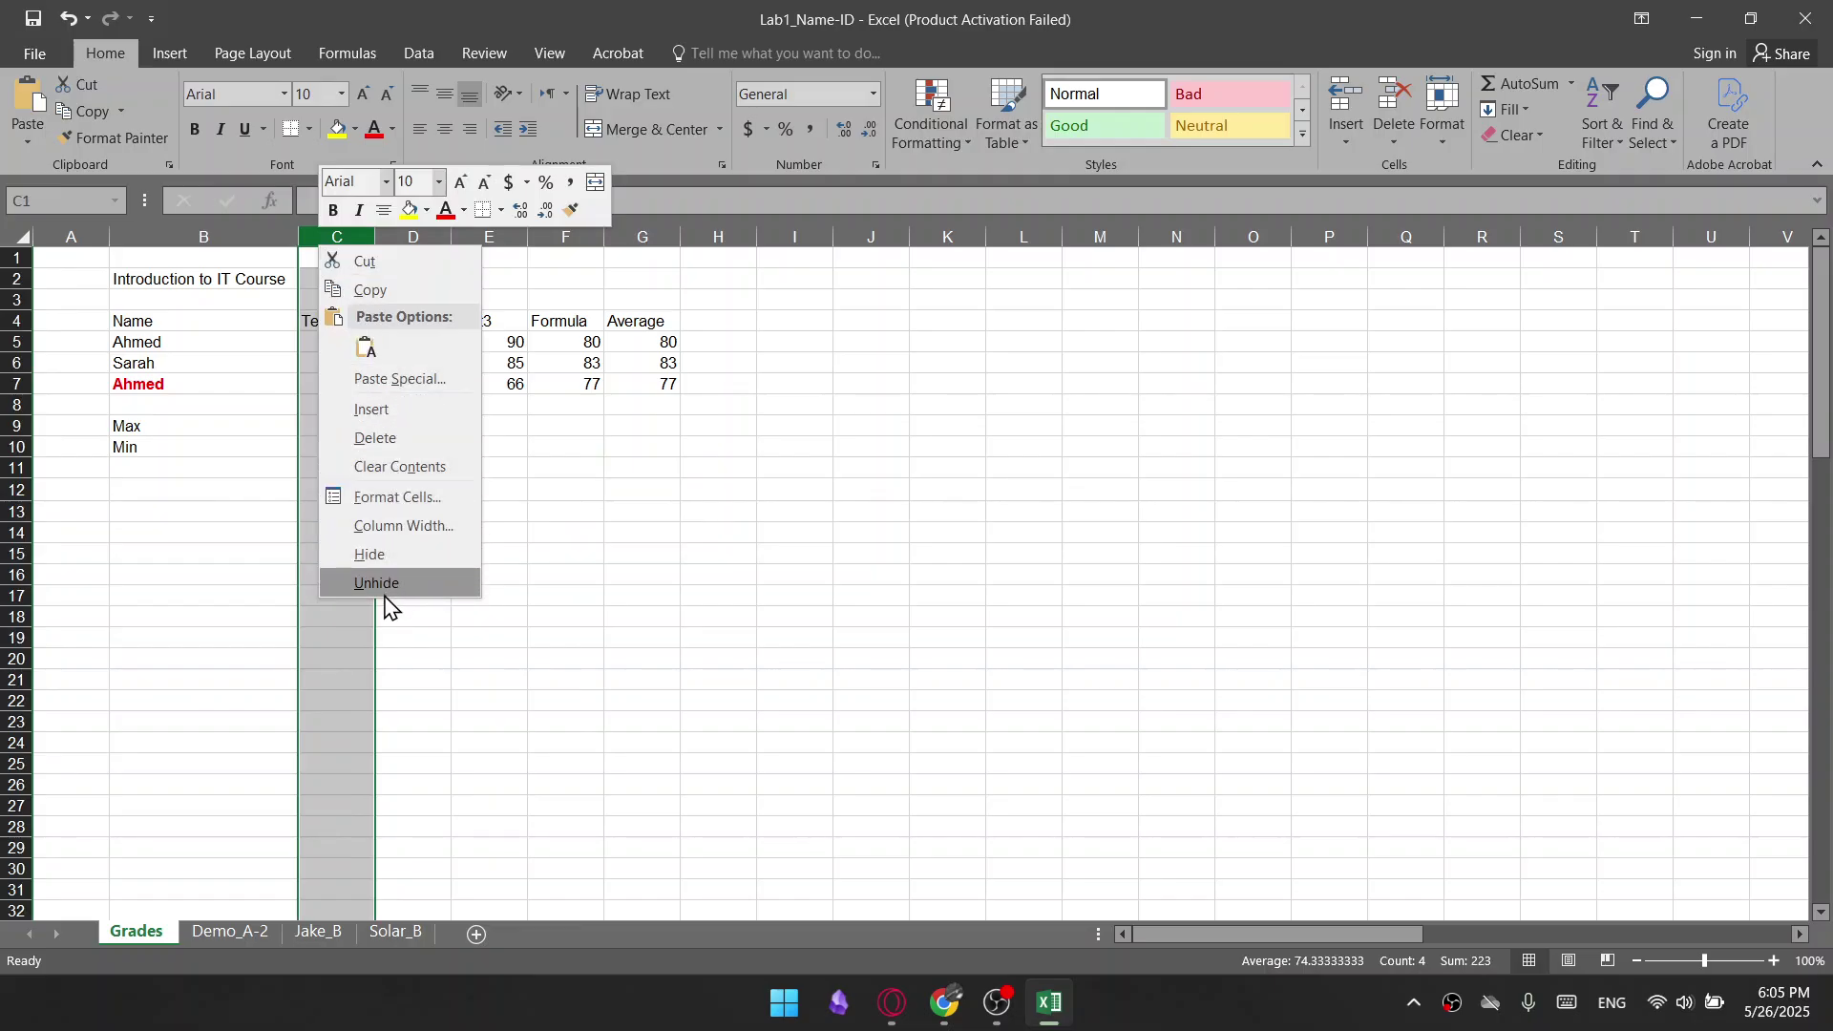
click(319, 231)
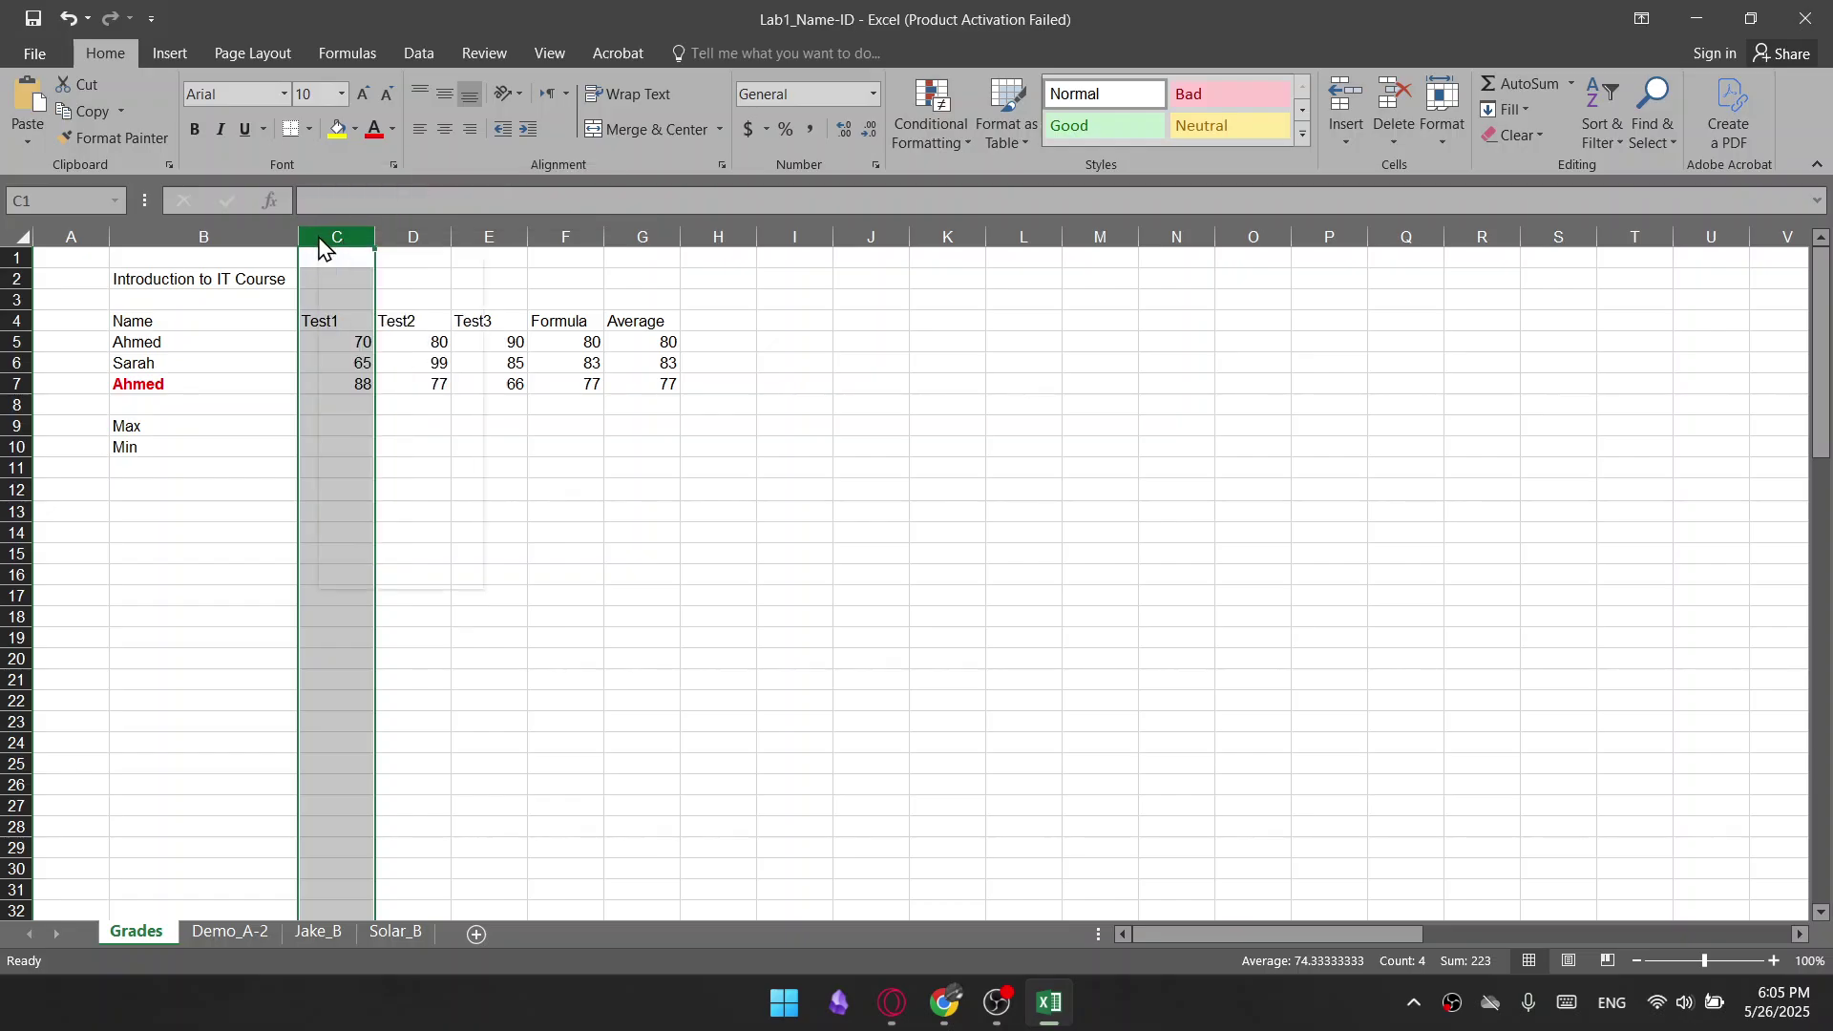
right_click(330, 239)
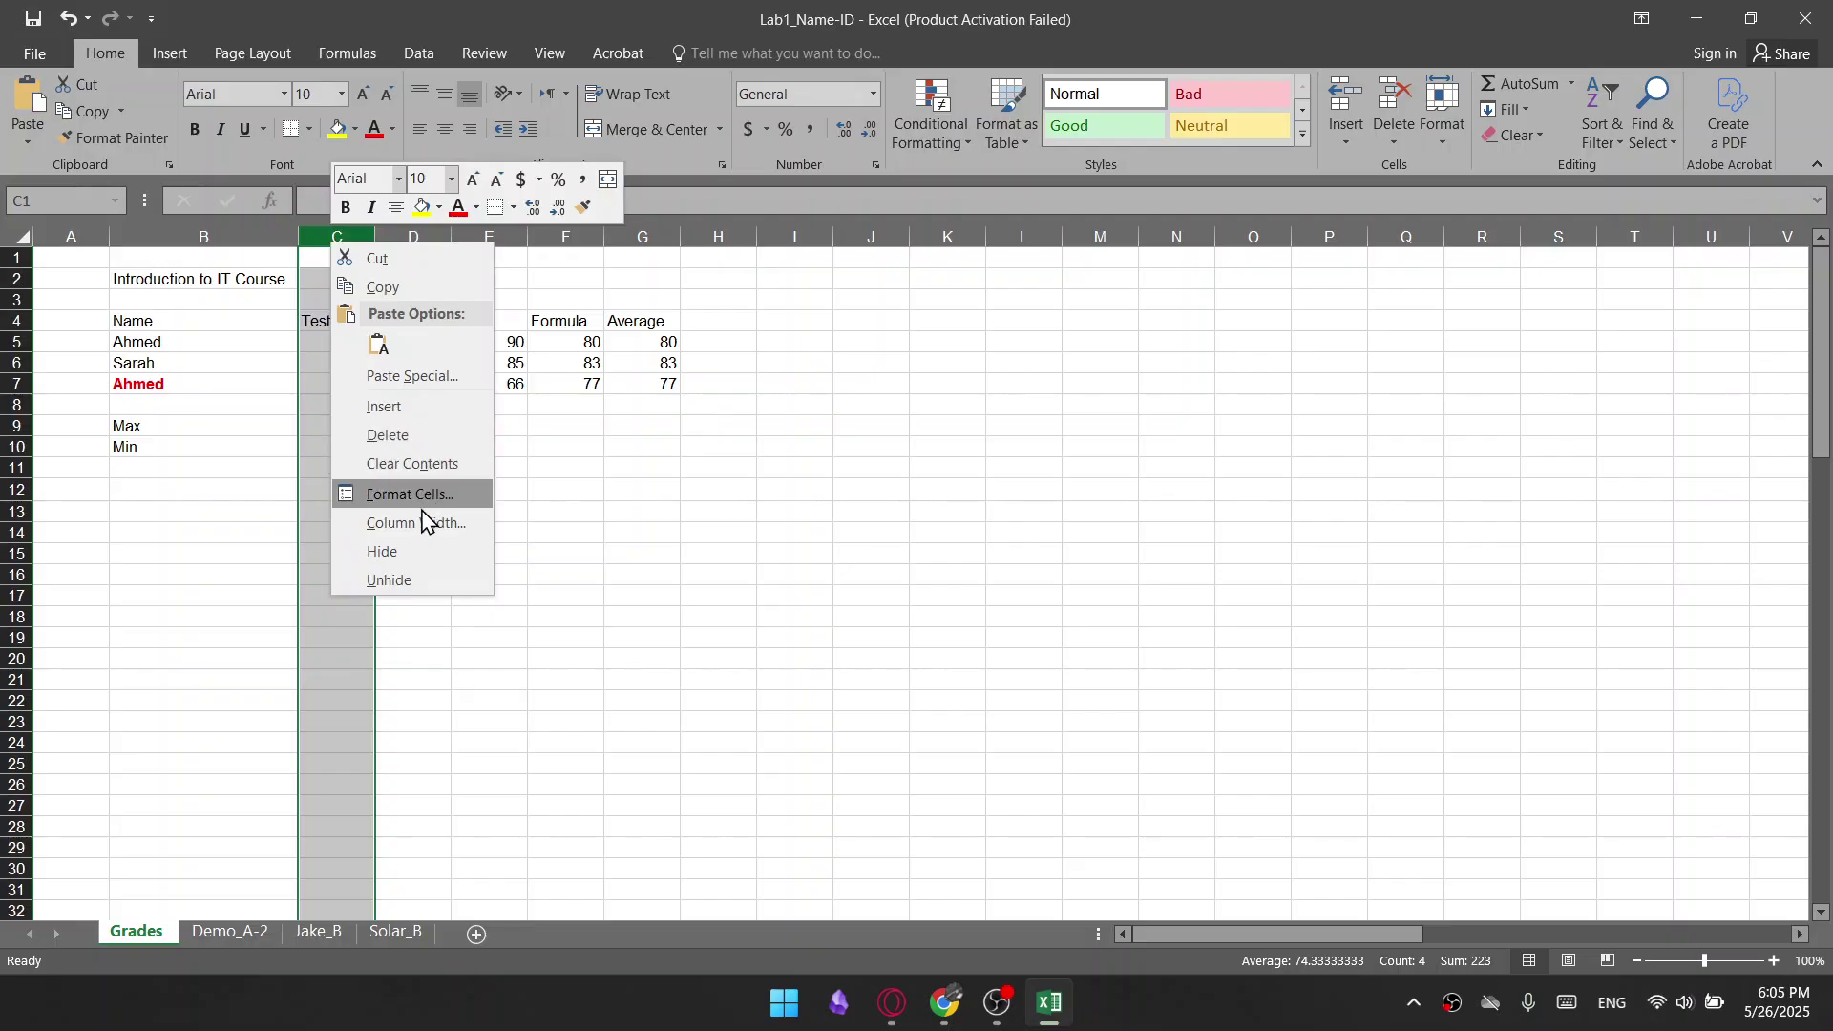
click(417, 438)
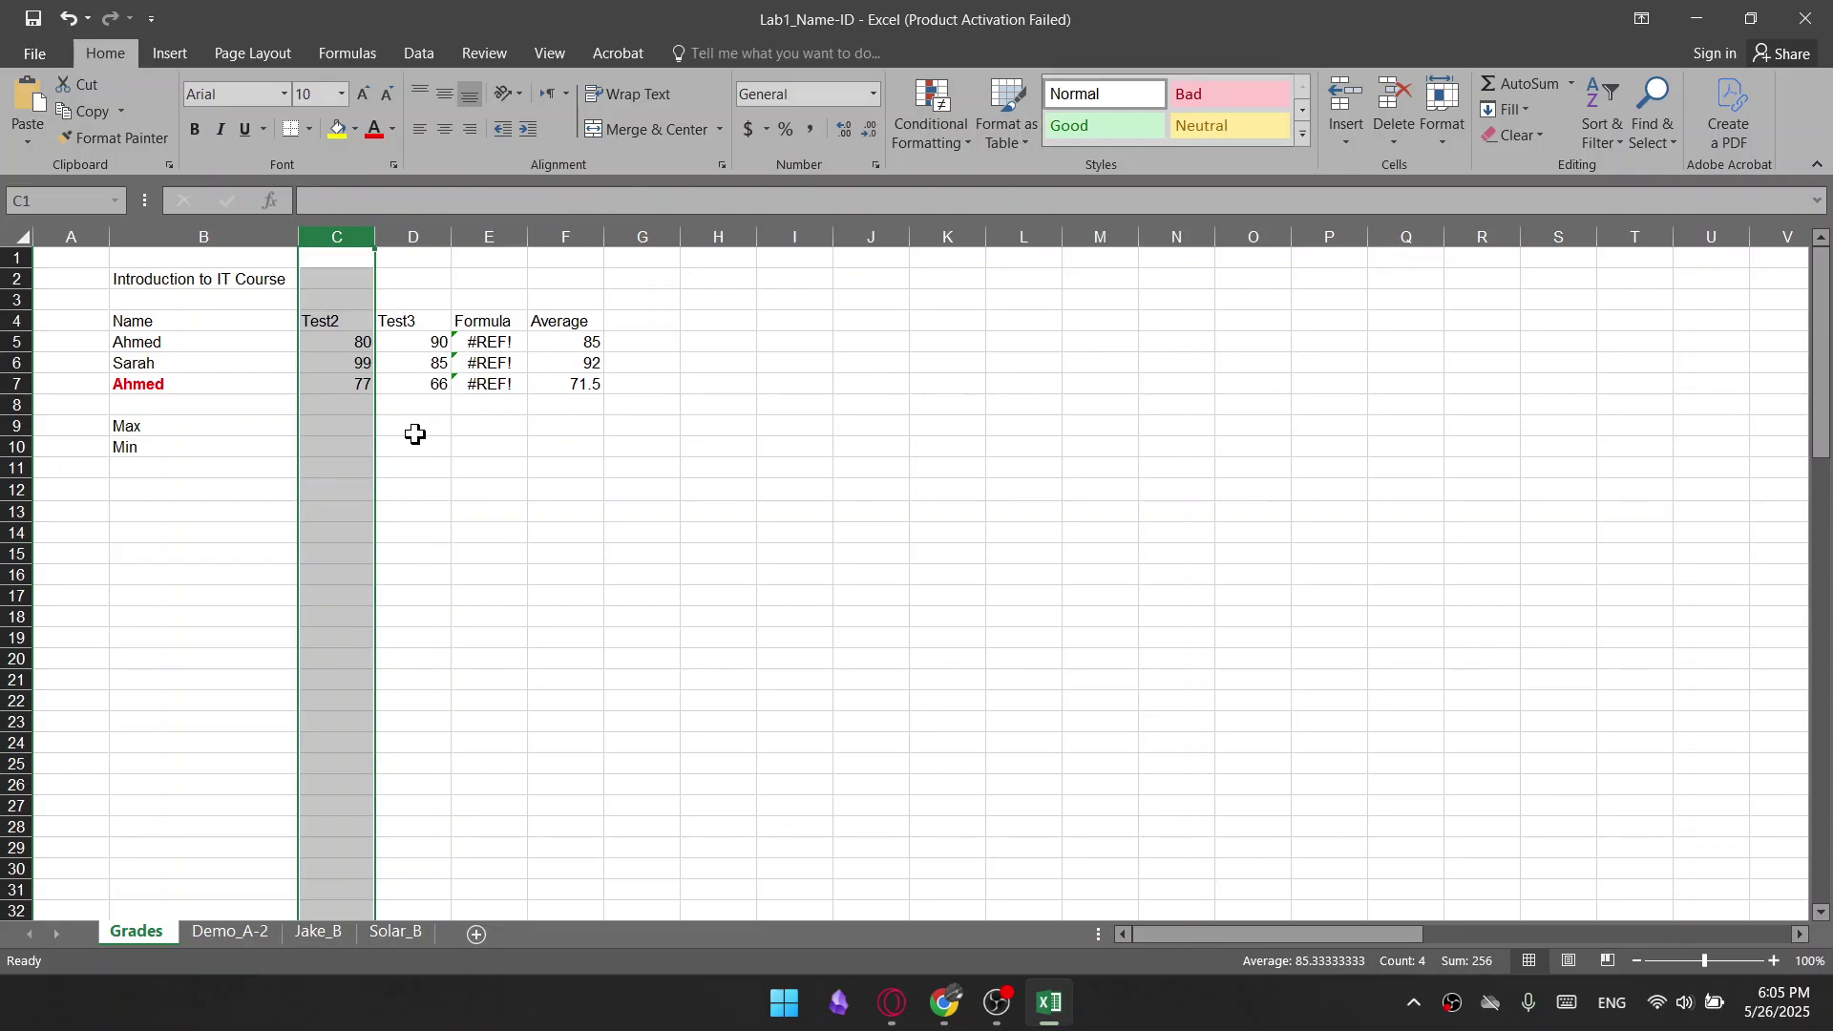
click(463, 533)
drag(352, 251, 368, 825)
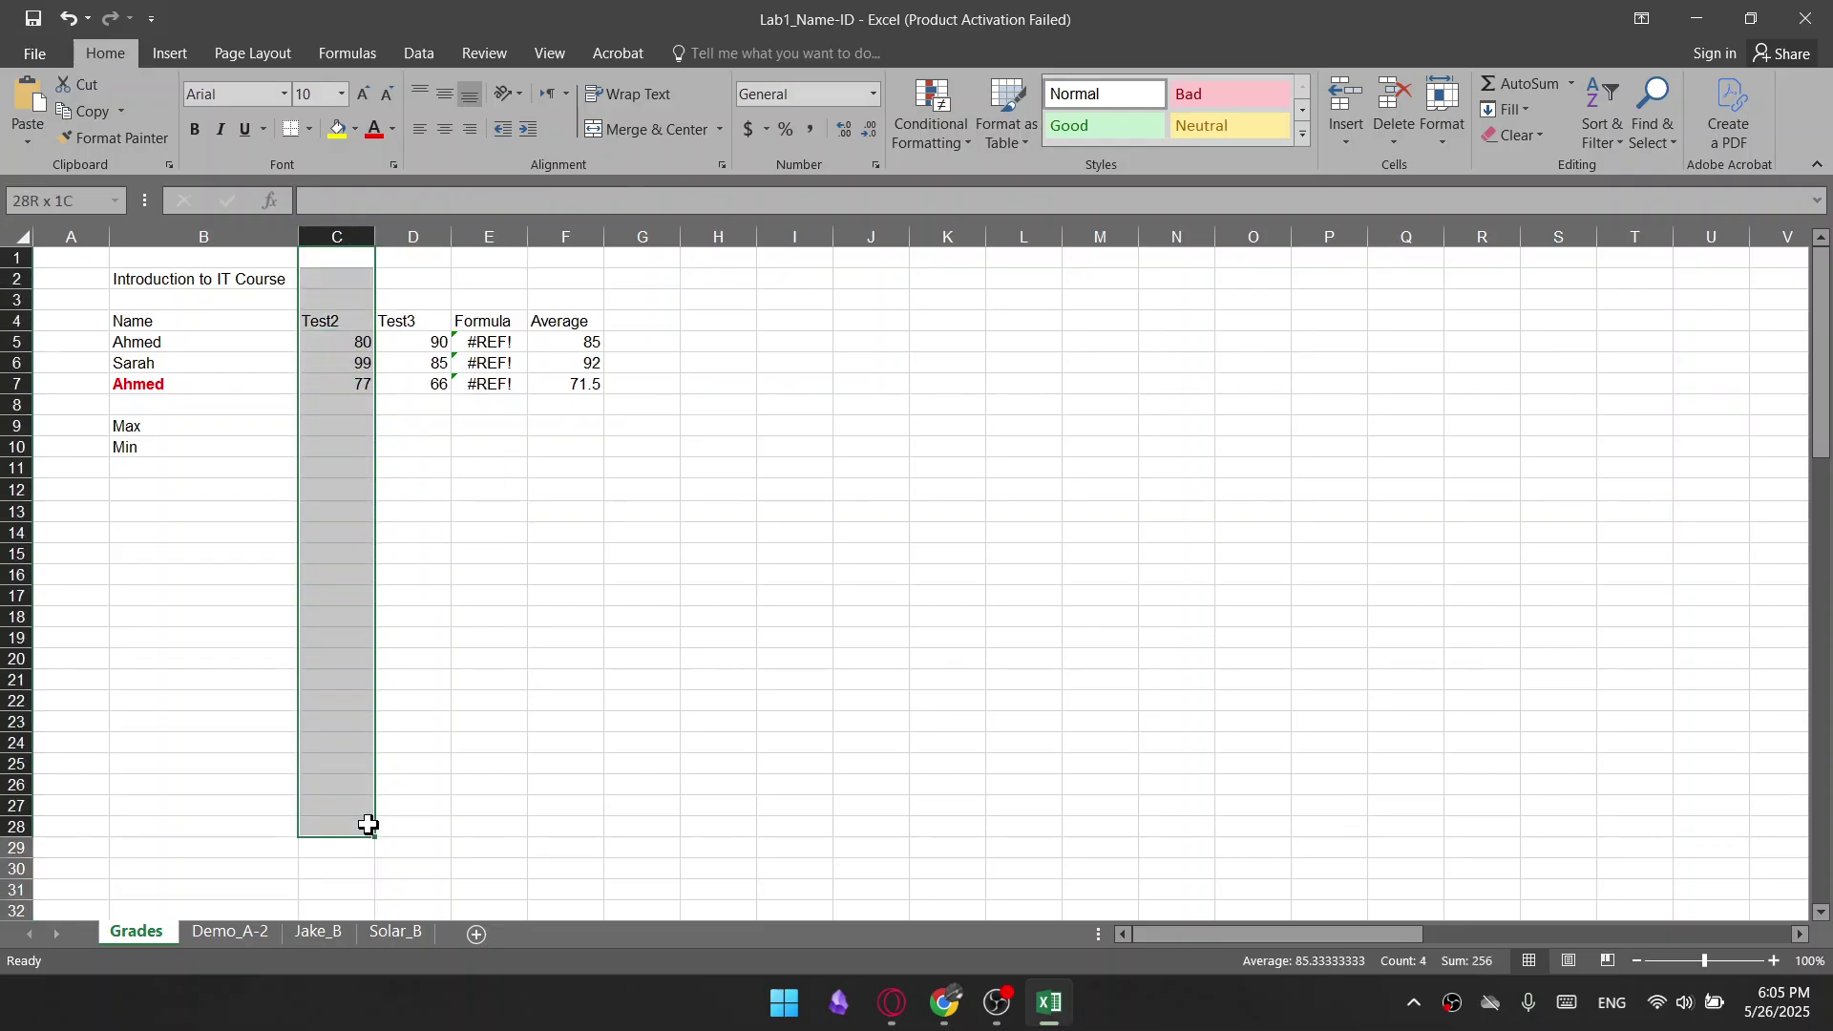
click(329, 275)
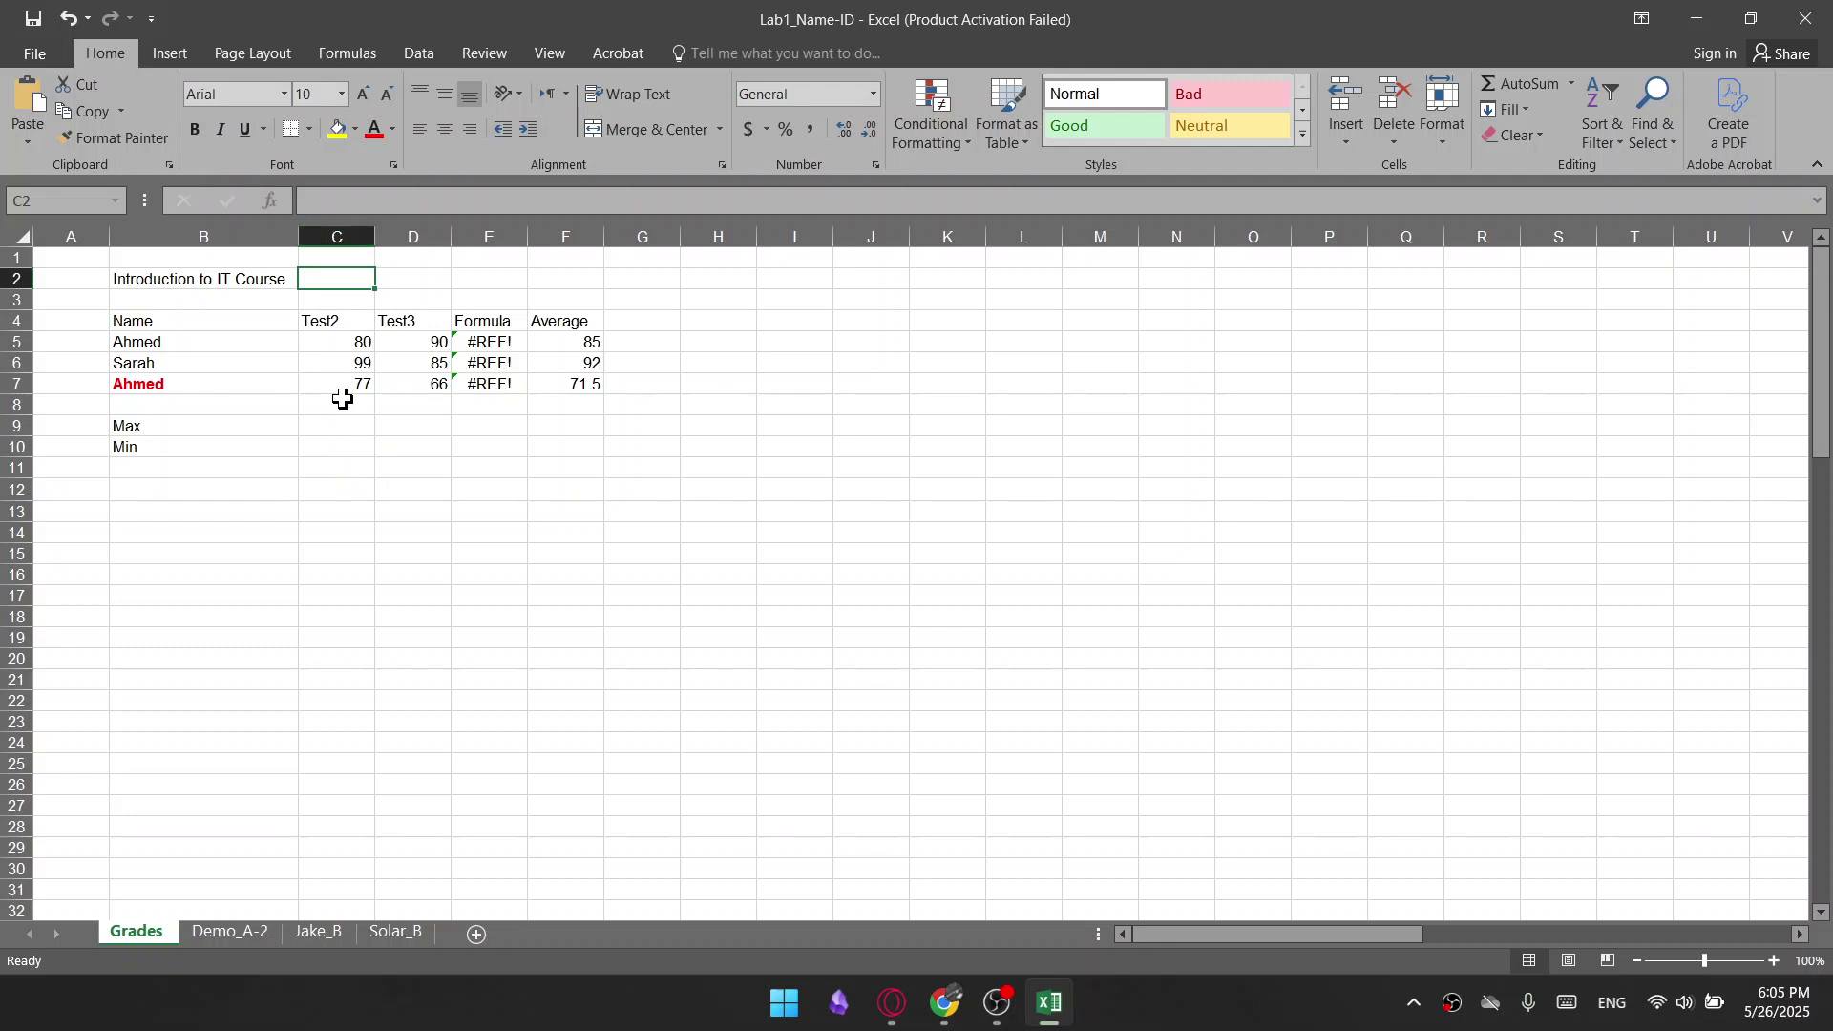
click(344, 318)
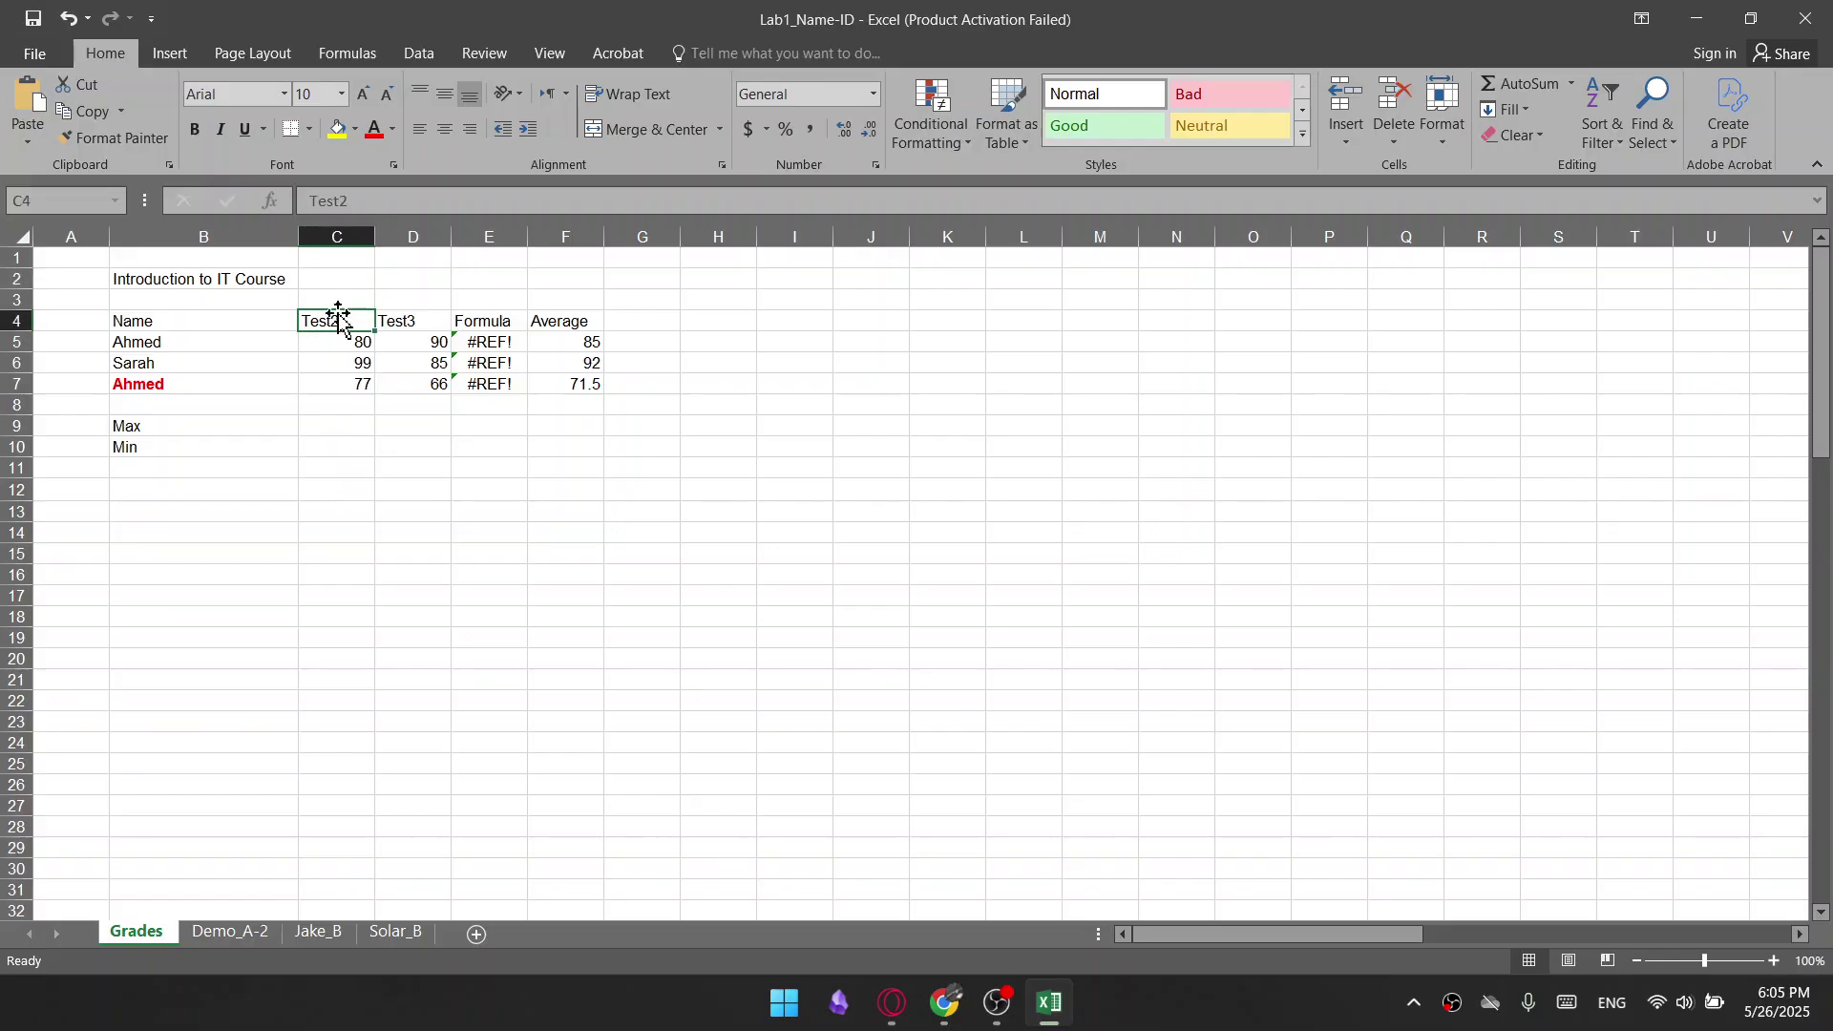
Undo the Test1 column deletion and review the original positions of the test, Formula and Average columns
click(75, 23)
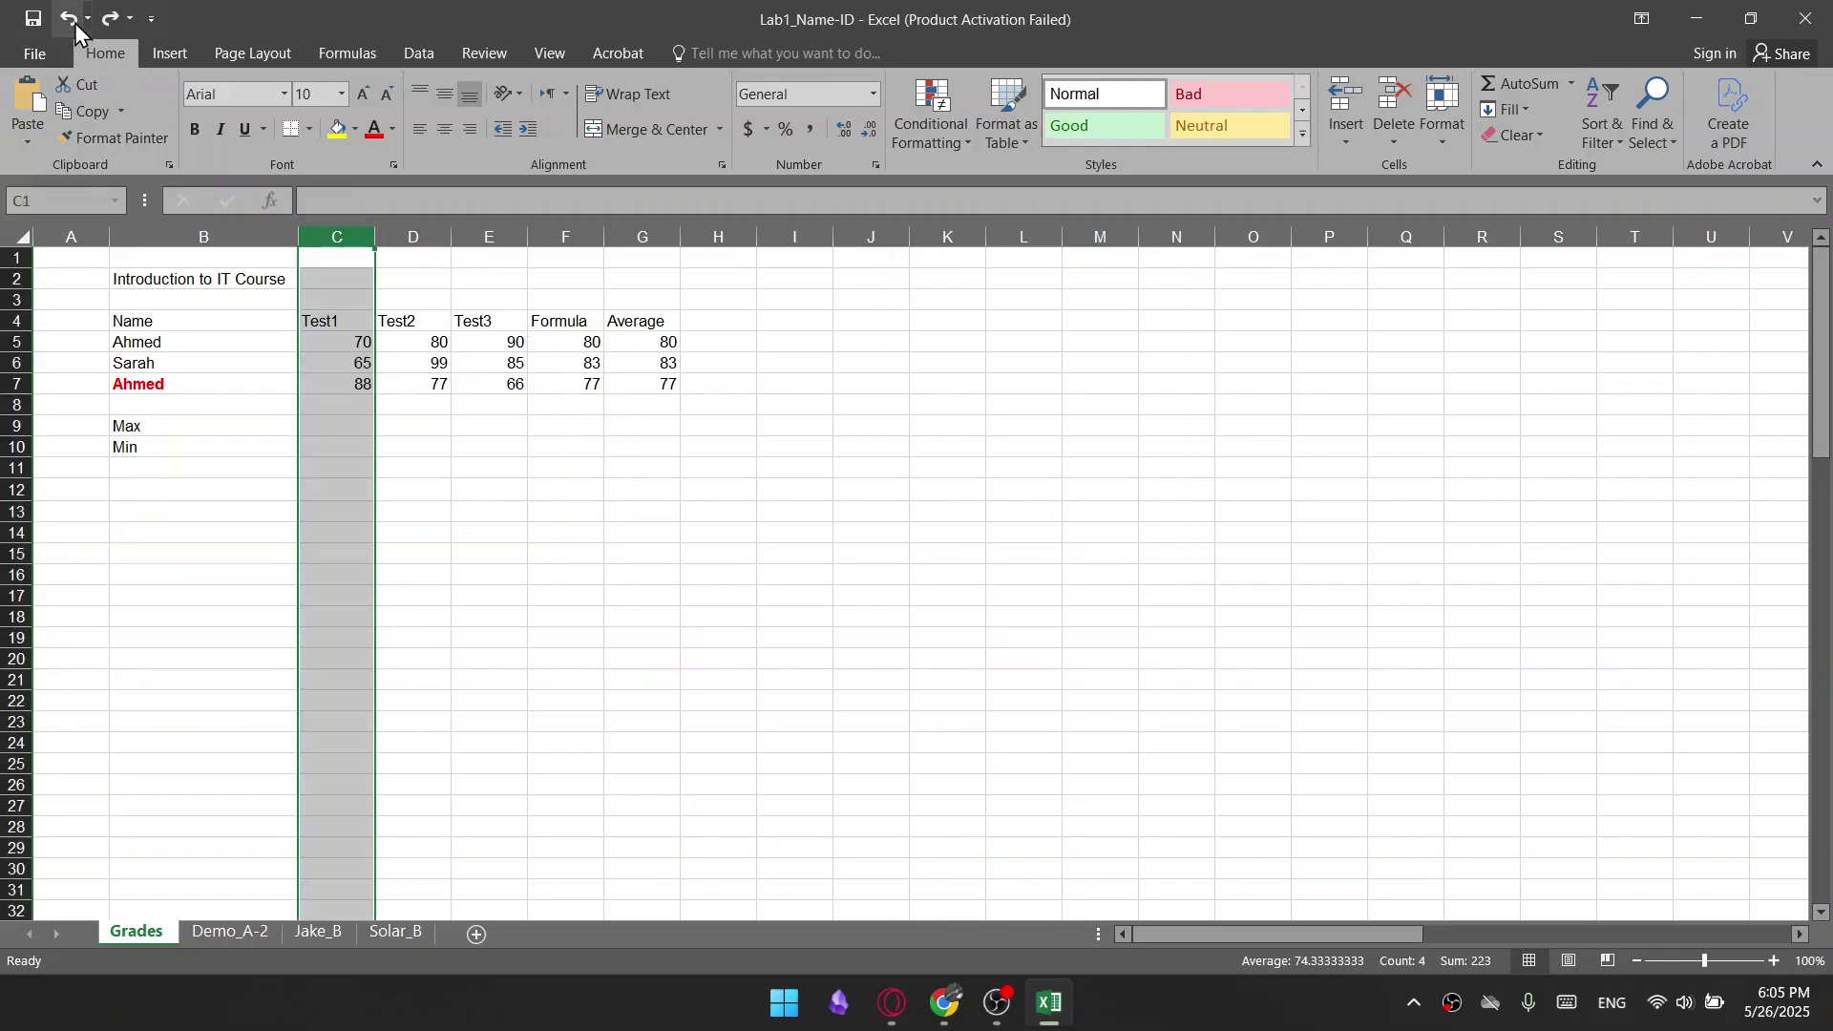
click(434, 378)
click(403, 253)
drag(403, 253, 391, 718)
drag(338, 258, 318, 701)
drag(413, 278, 420, 363)
drag(420, 459, 421, 740)
drag(392, 279, 327, 507)
click(328, 509)
click(414, 325)
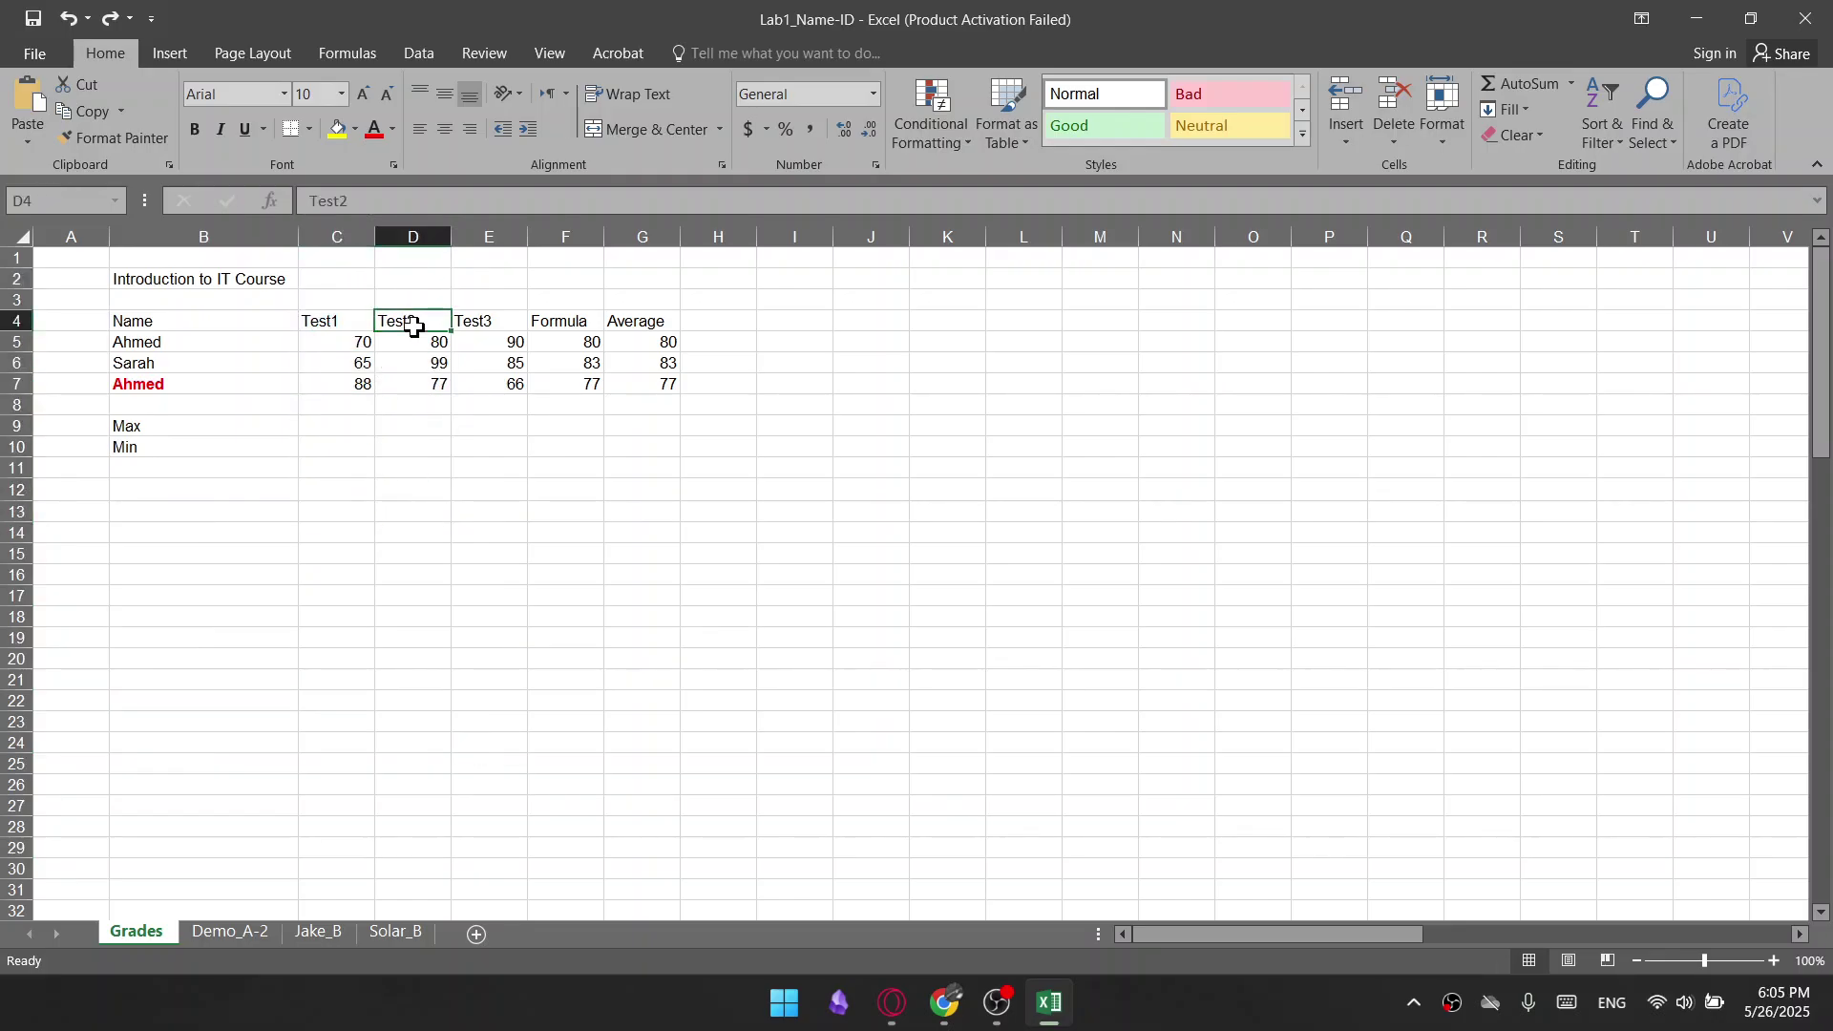
drag(340, 279, 351, 360)
click(336, 344)
click(514, 319)
click(423, 325)
drag(554, 315, 491, 316)
click(478, 316)
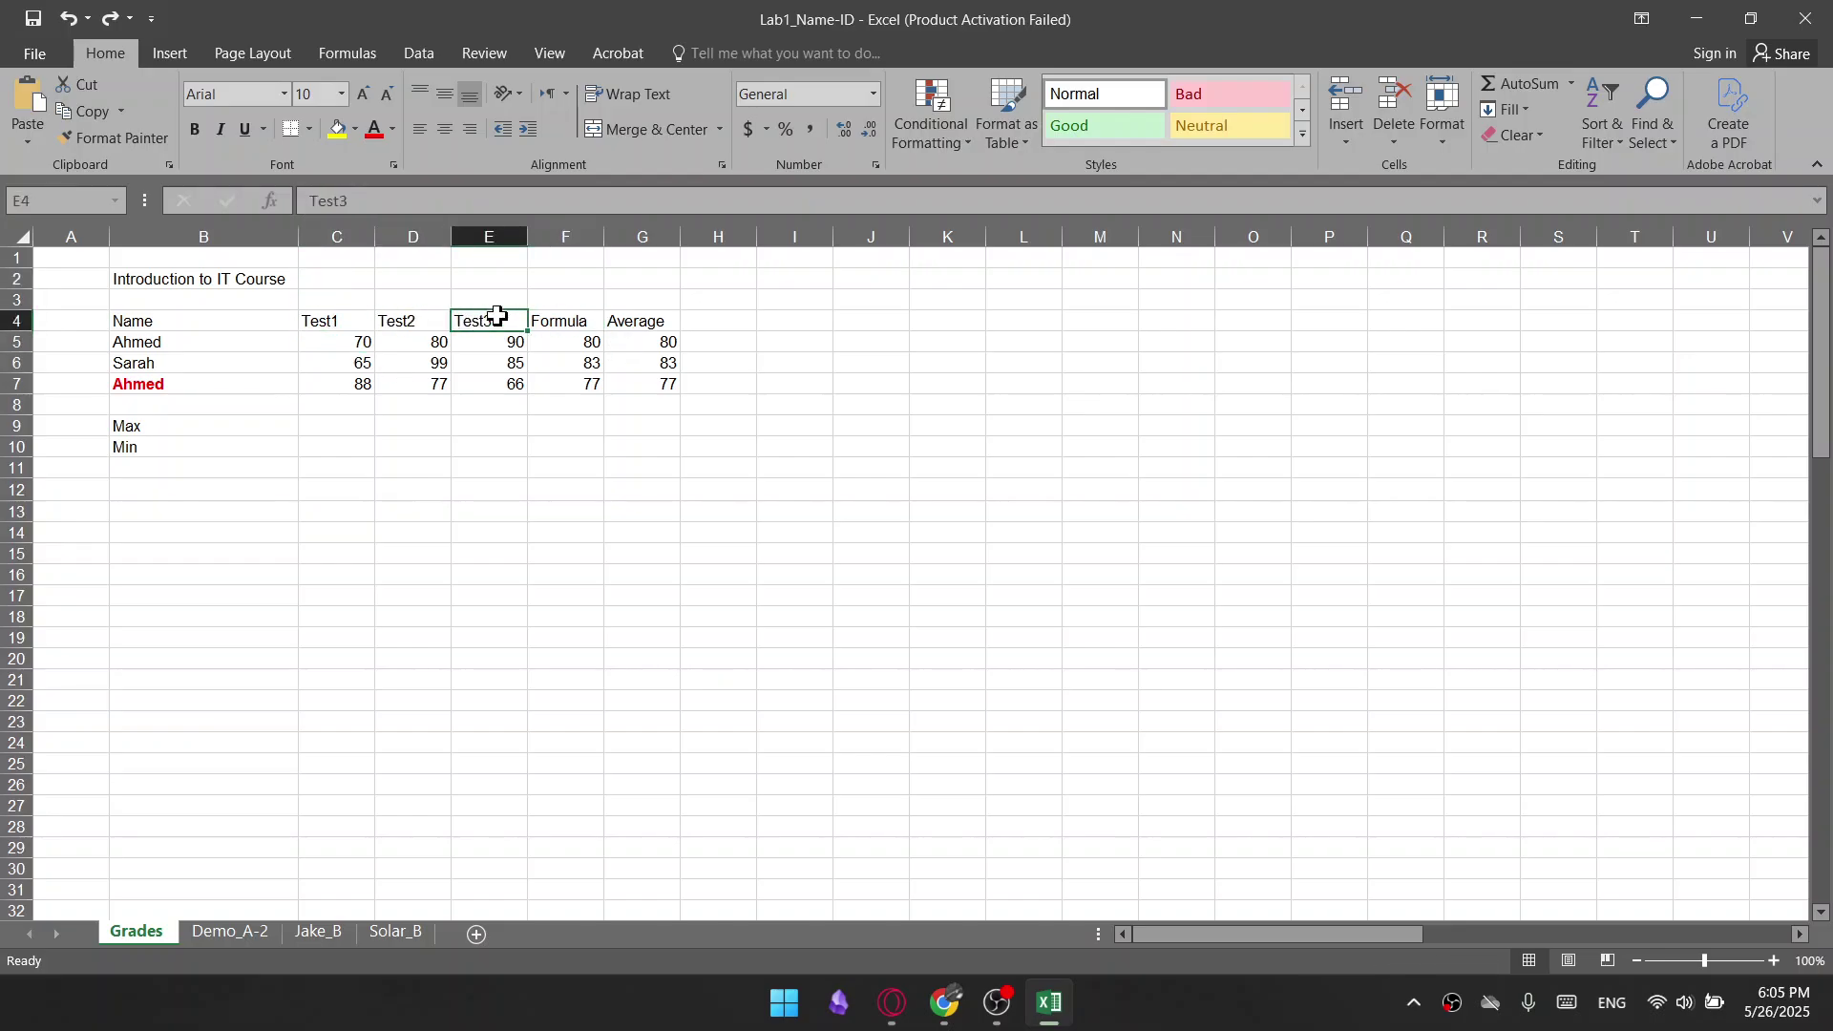
drag(636, 319, 567, 318)
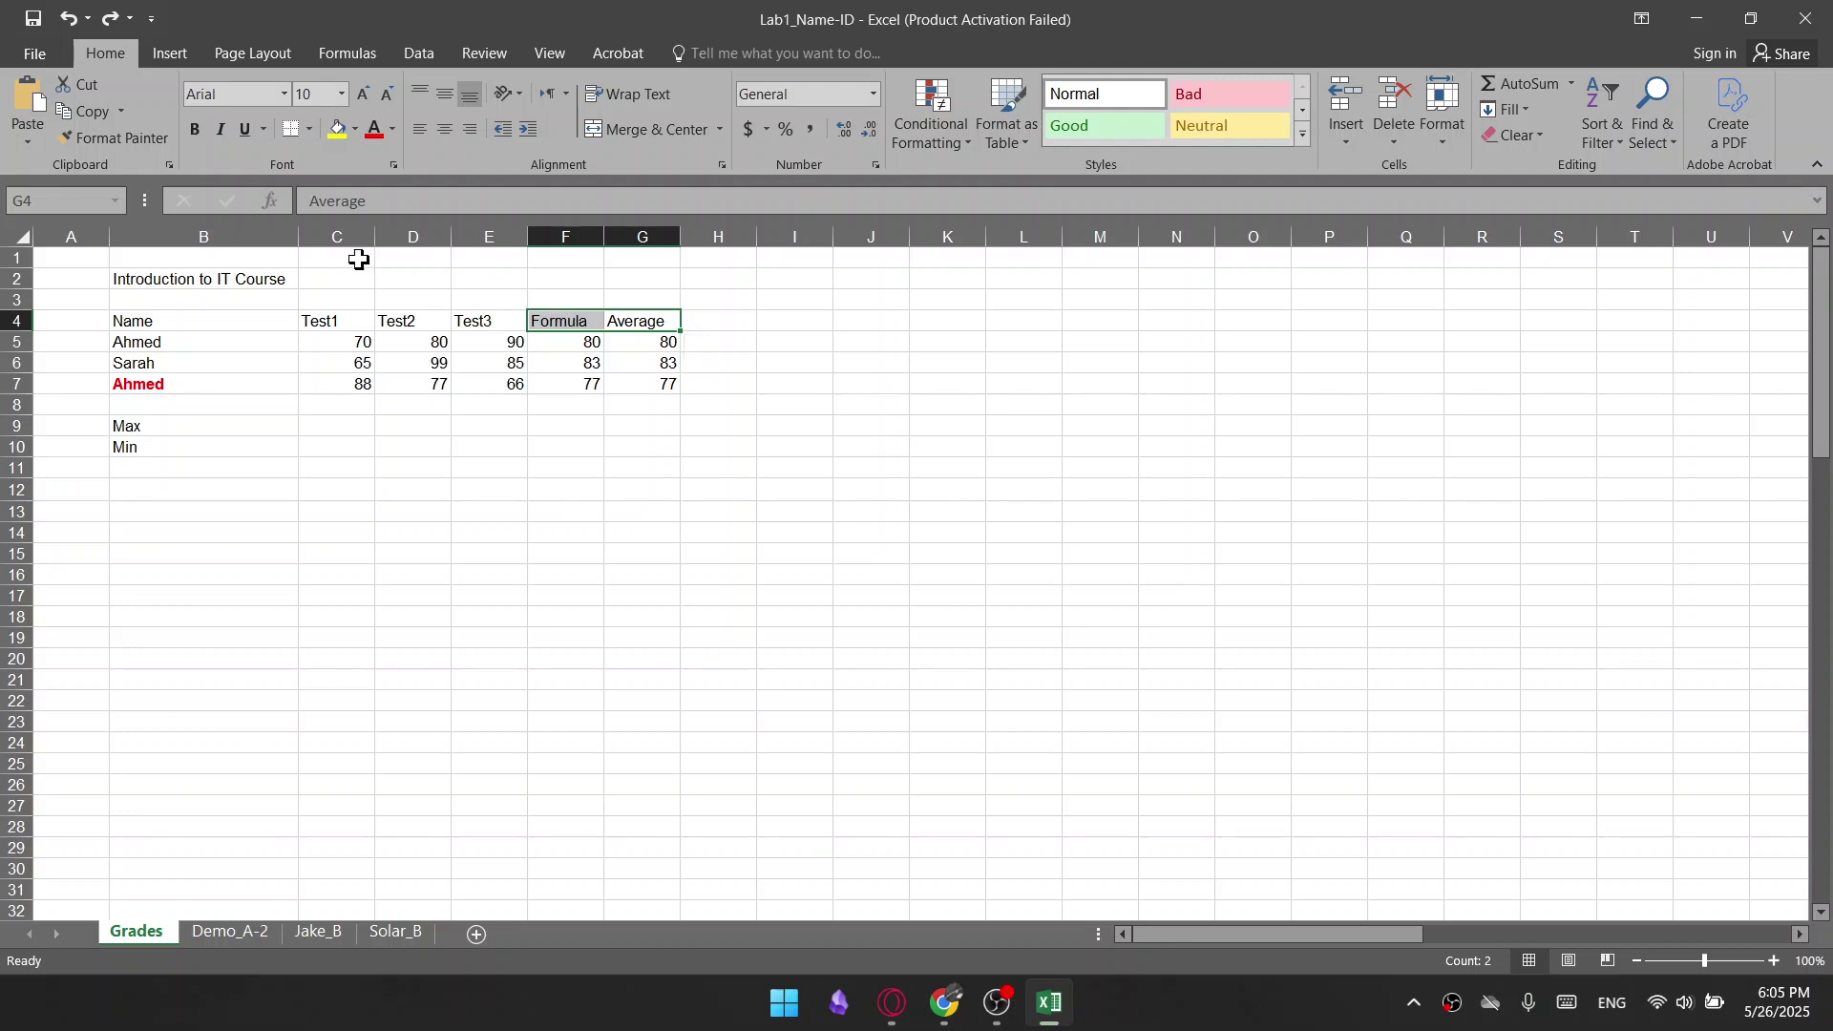
Redo the deletion of the Test1 column and check the Test2 heading and the Formula cells
click(107, 19)
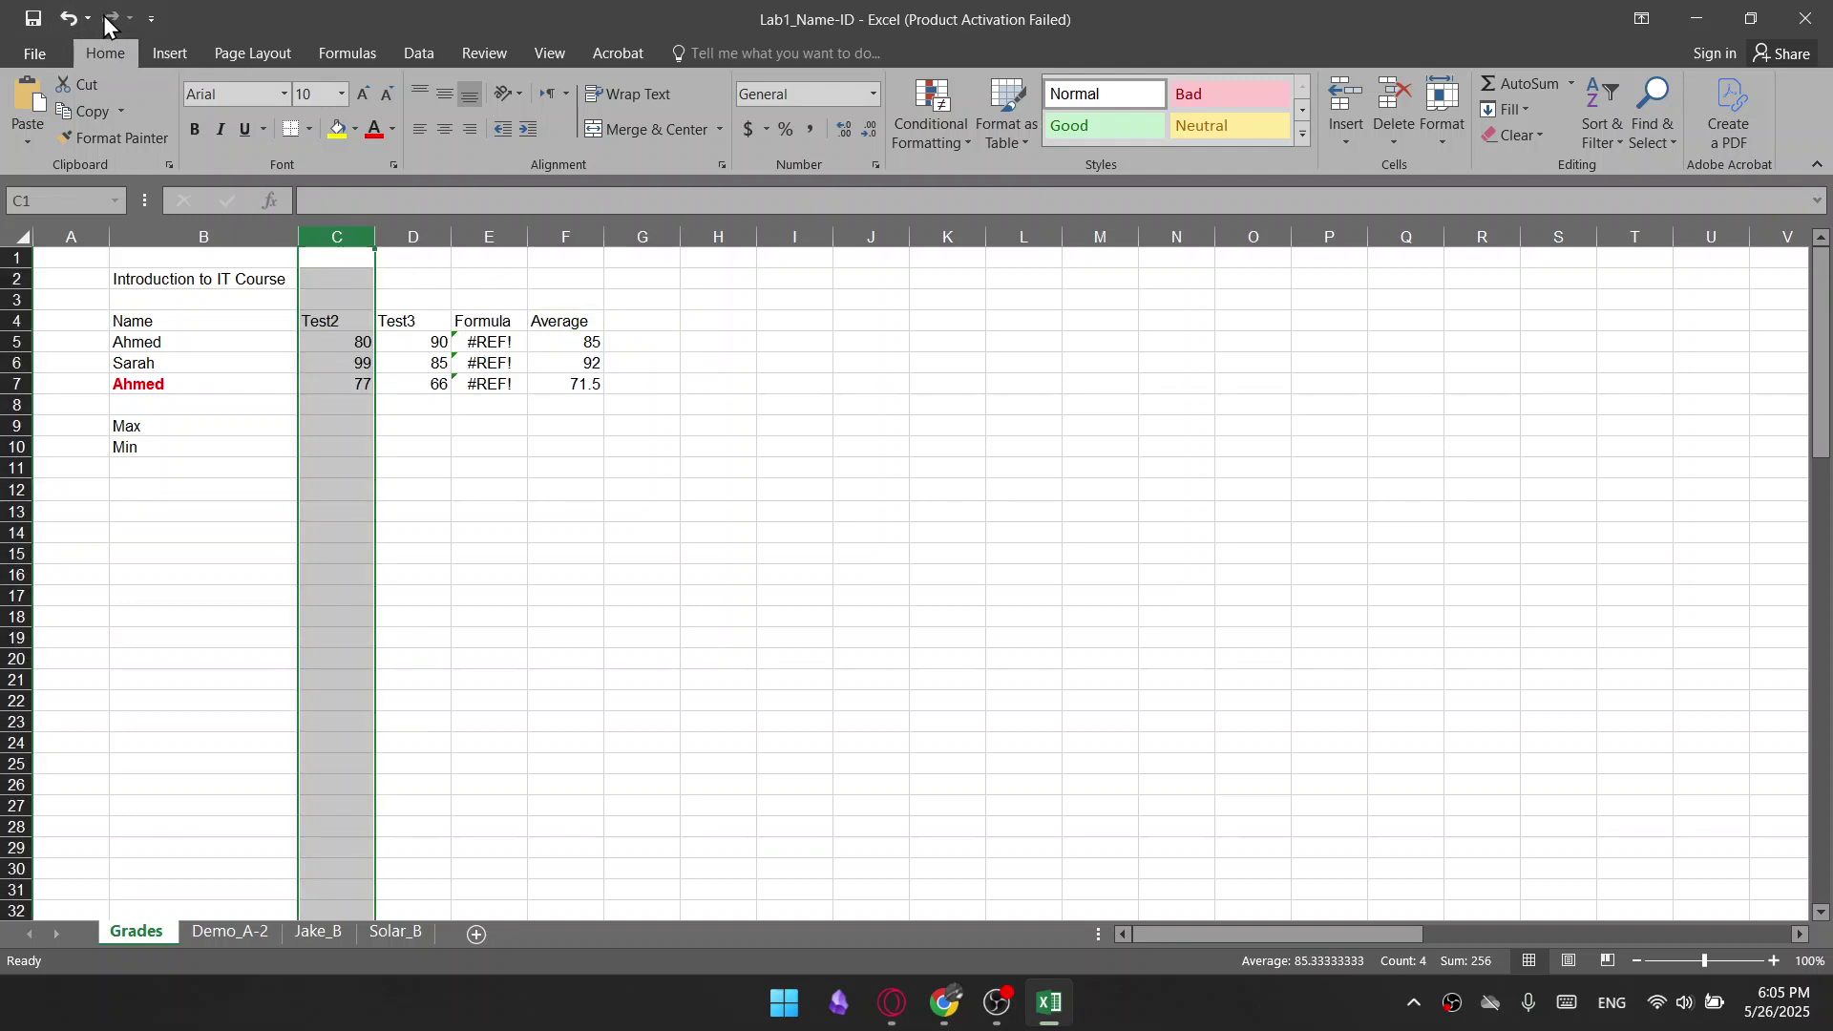
click(351, 321)
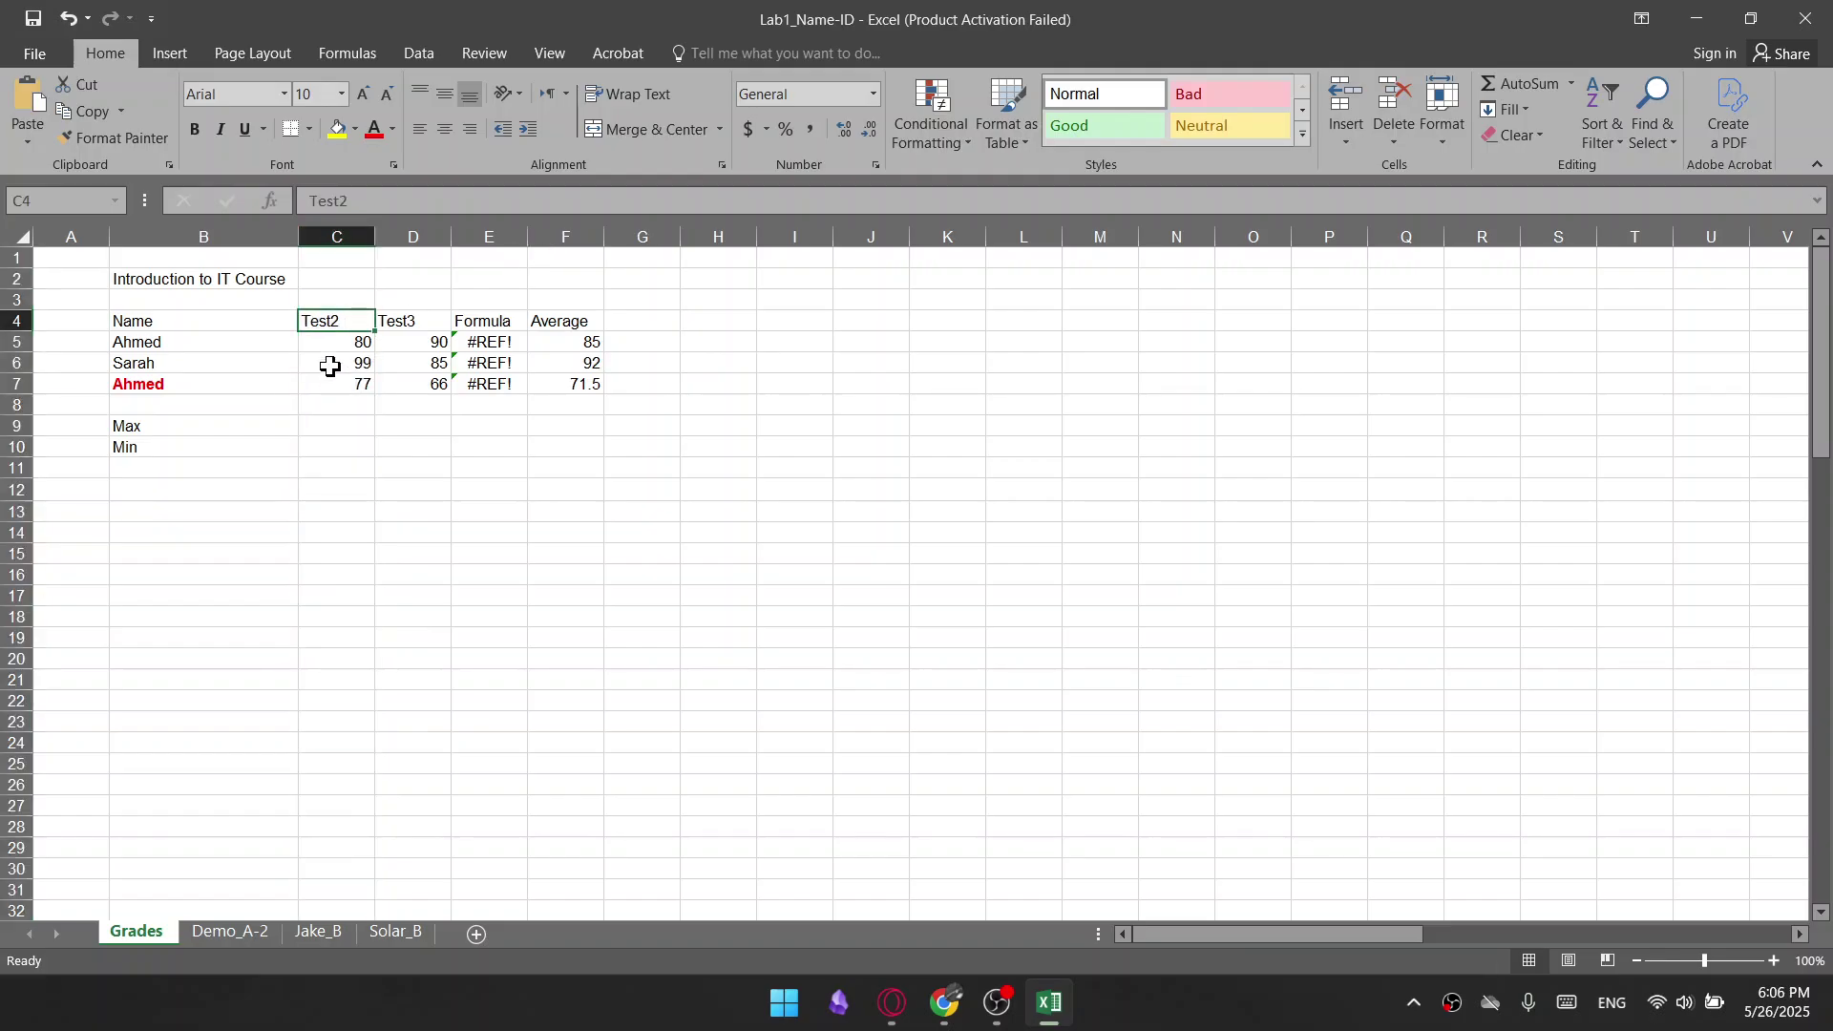
drag(475, 342, 505, 402)
click(432, 466)
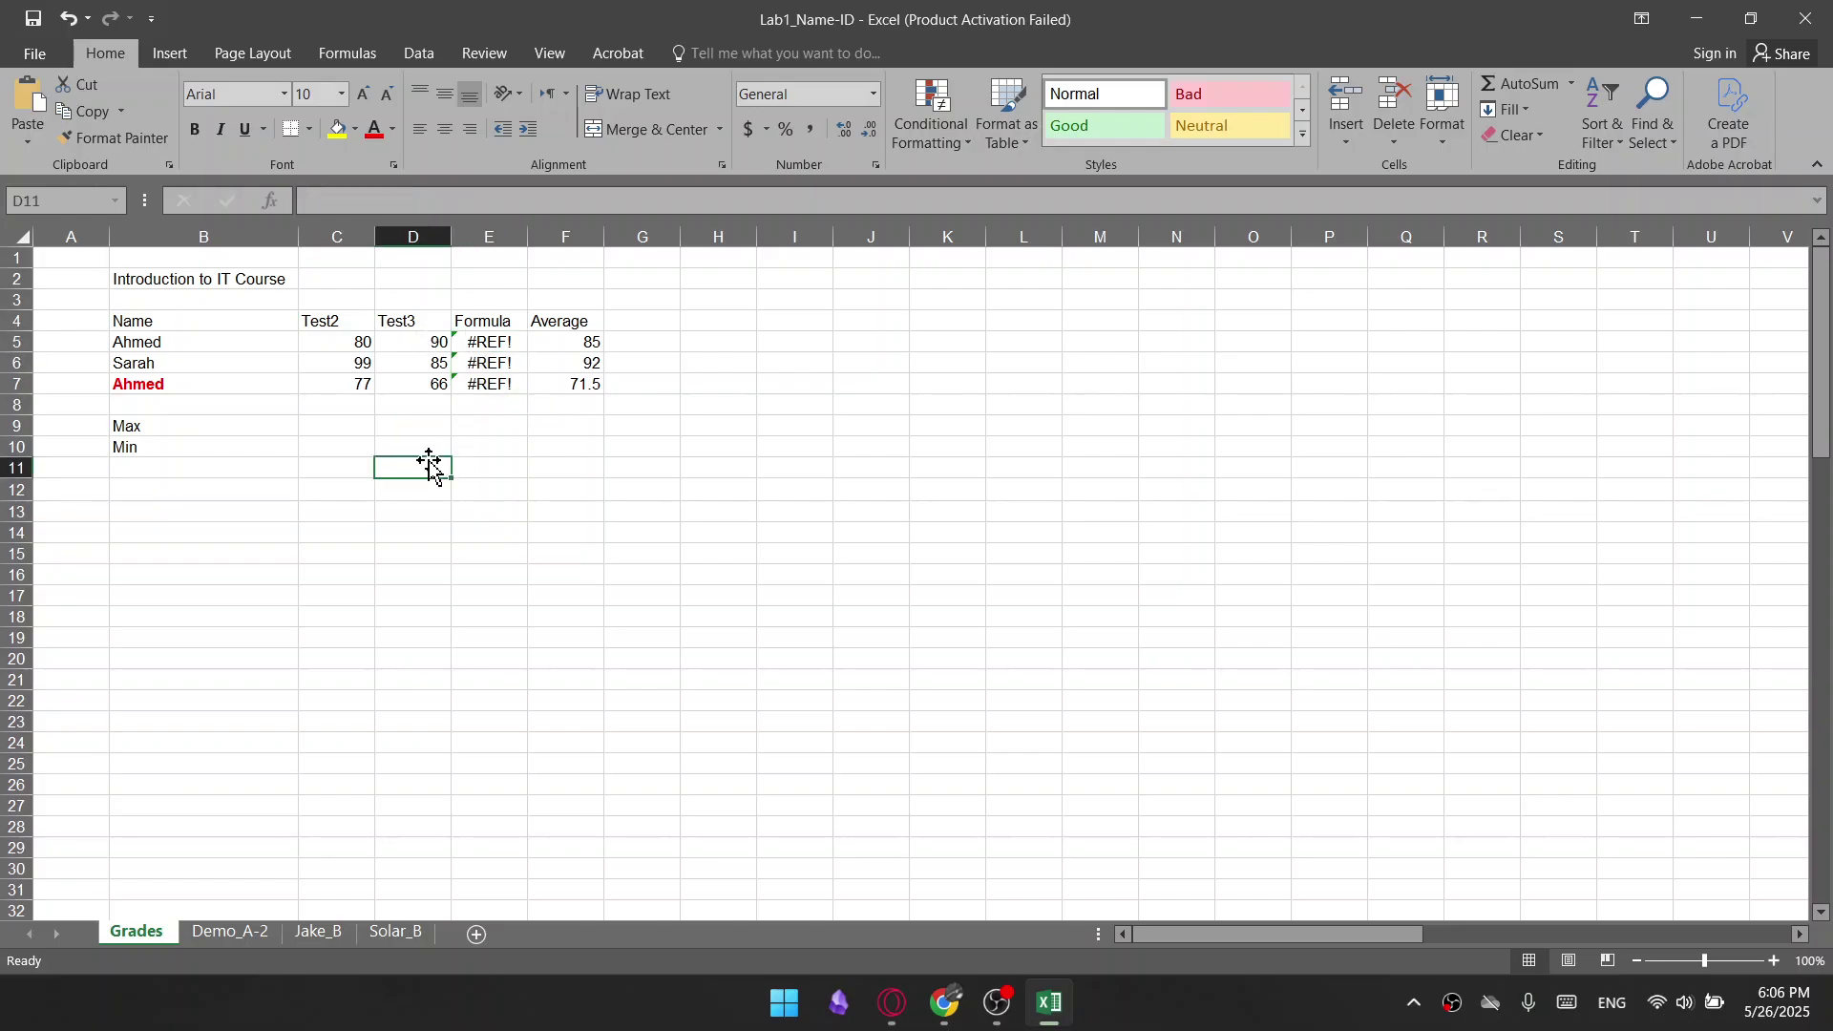
Examine the manual average results in E5:E7 for the effect of deleting the Test1 column
drag(485, 344, 512, 378)
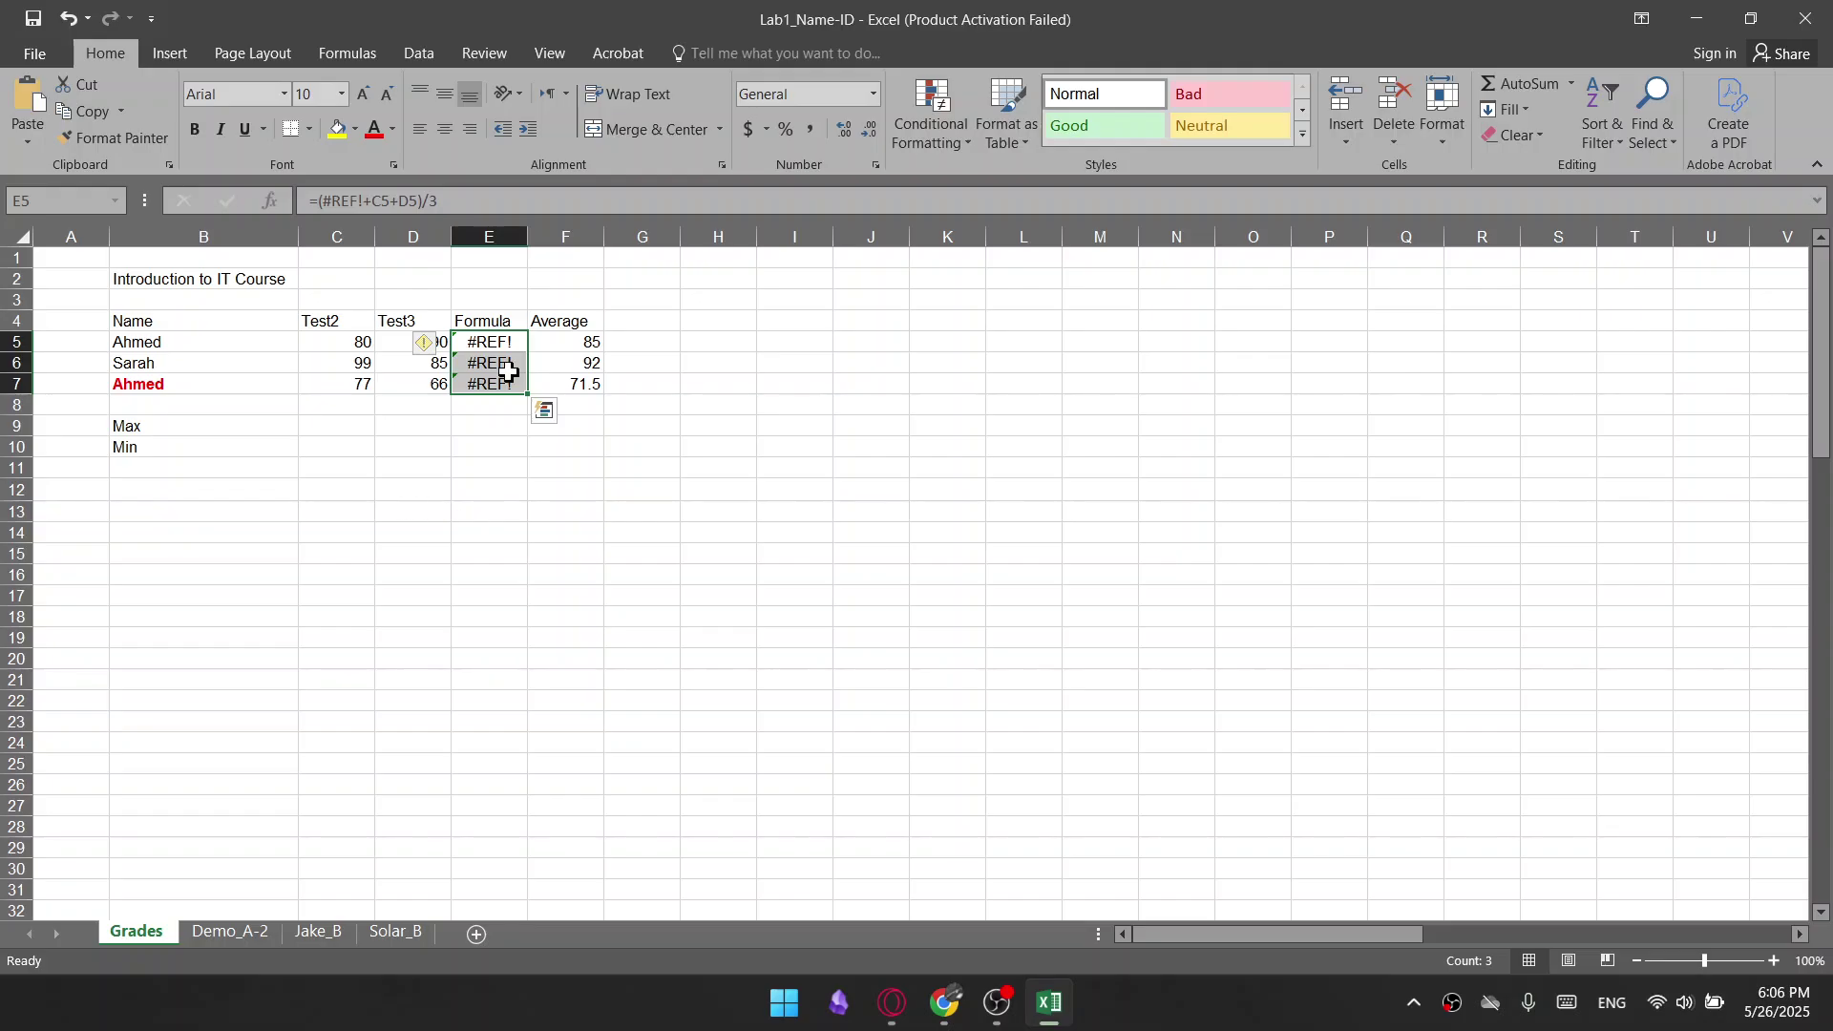
click(489, 489)
drag(468, 342, 494, 381)
click(470, 447)
click(480, 347)
click(492, 344)
click(489, 403)
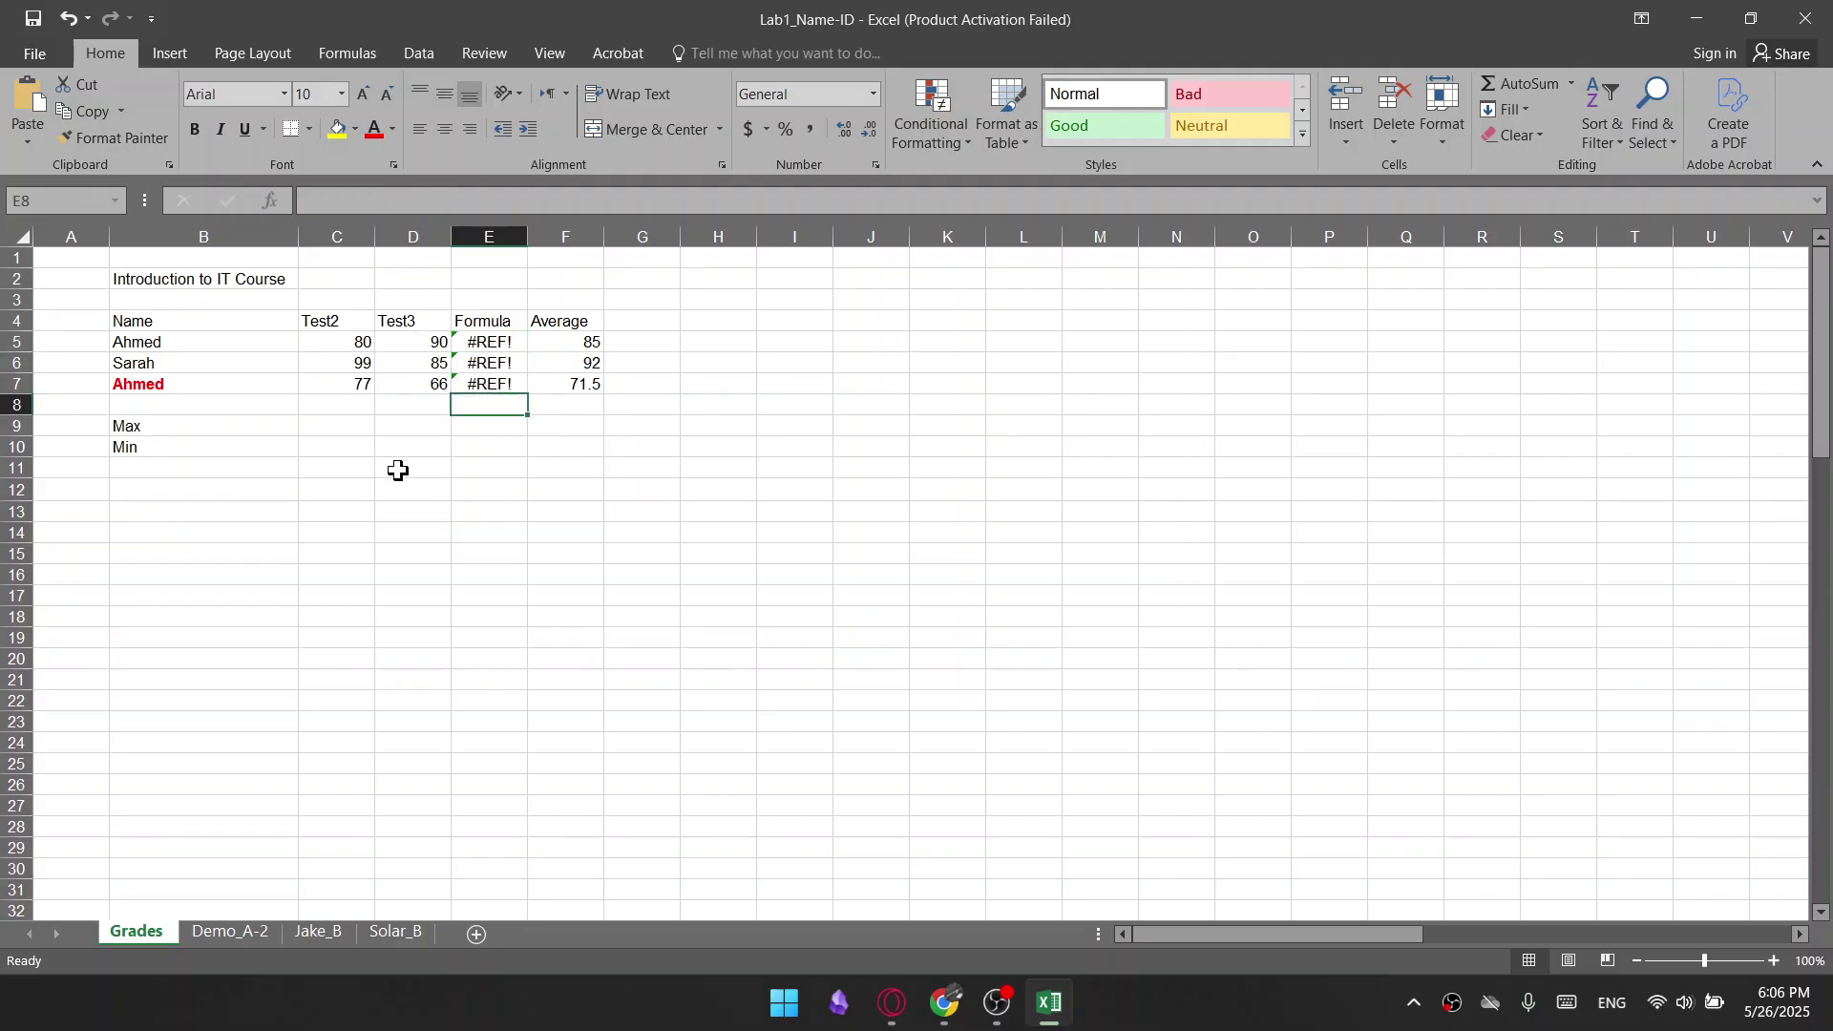
click(407, 464)
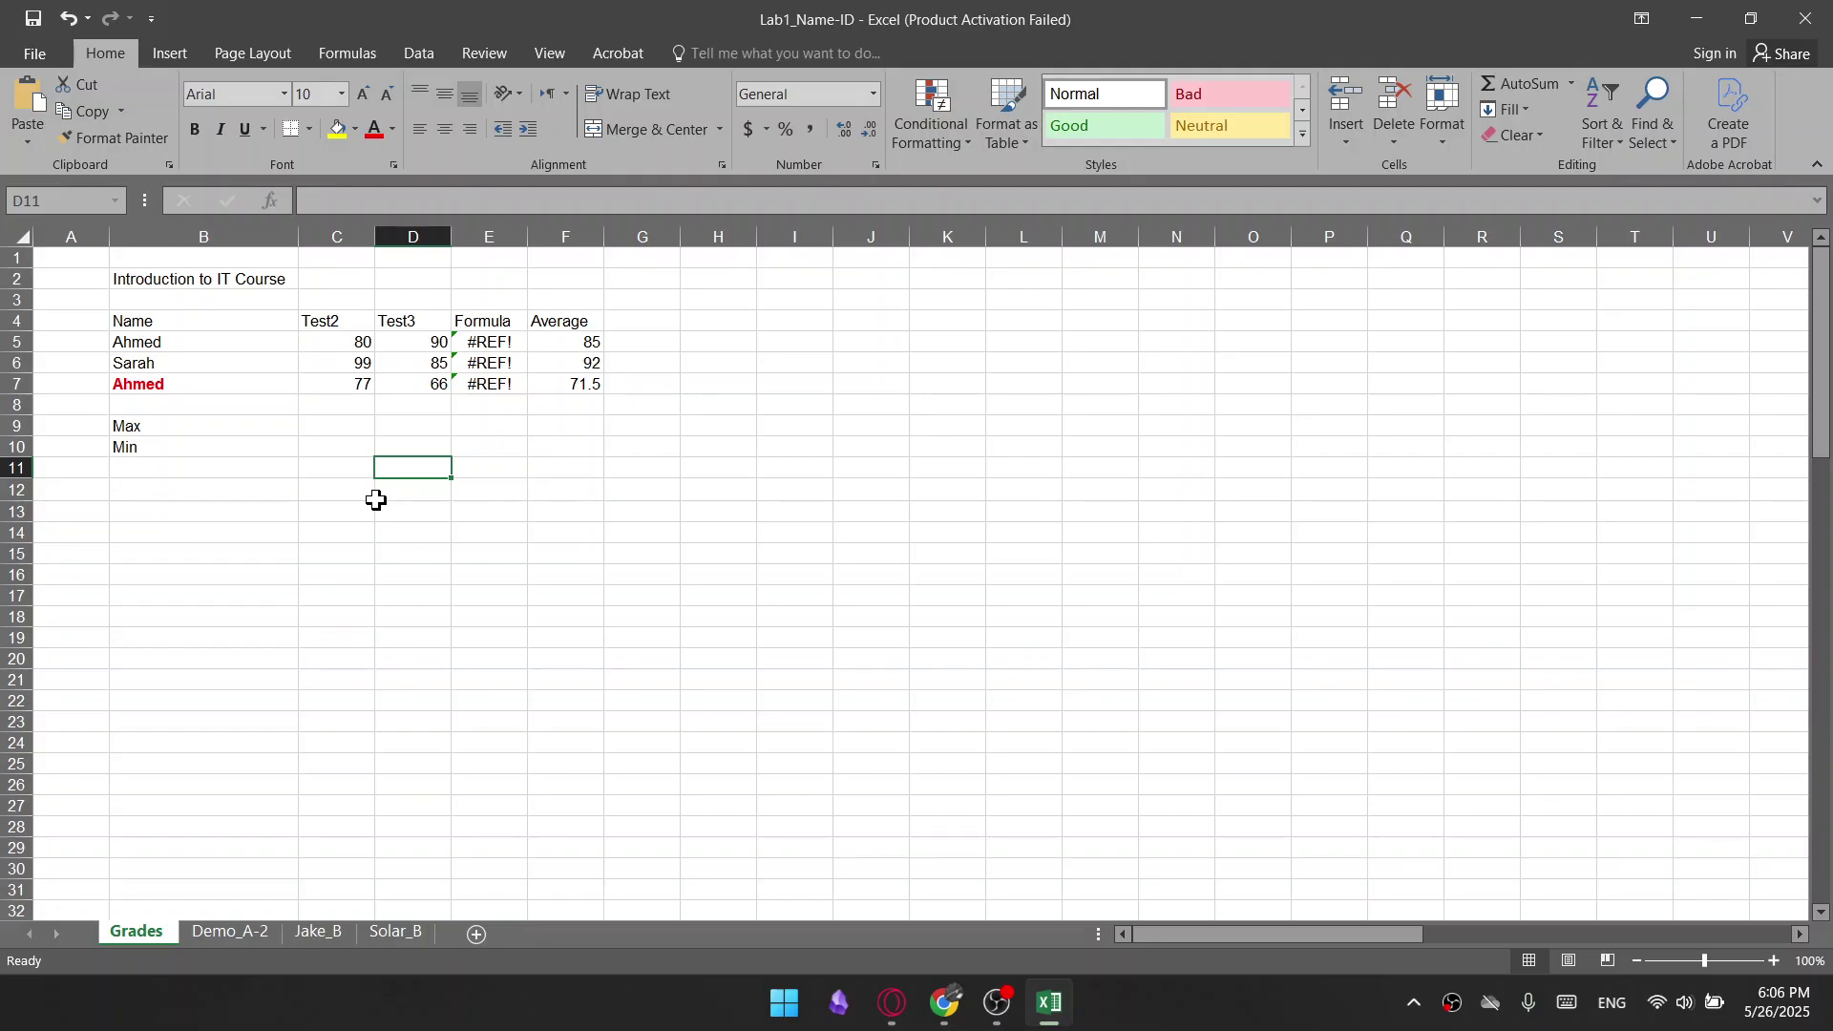
Inspect the cell references in E5's manual average formula, comparing it with the rest of the Formula column
click(481, 342)
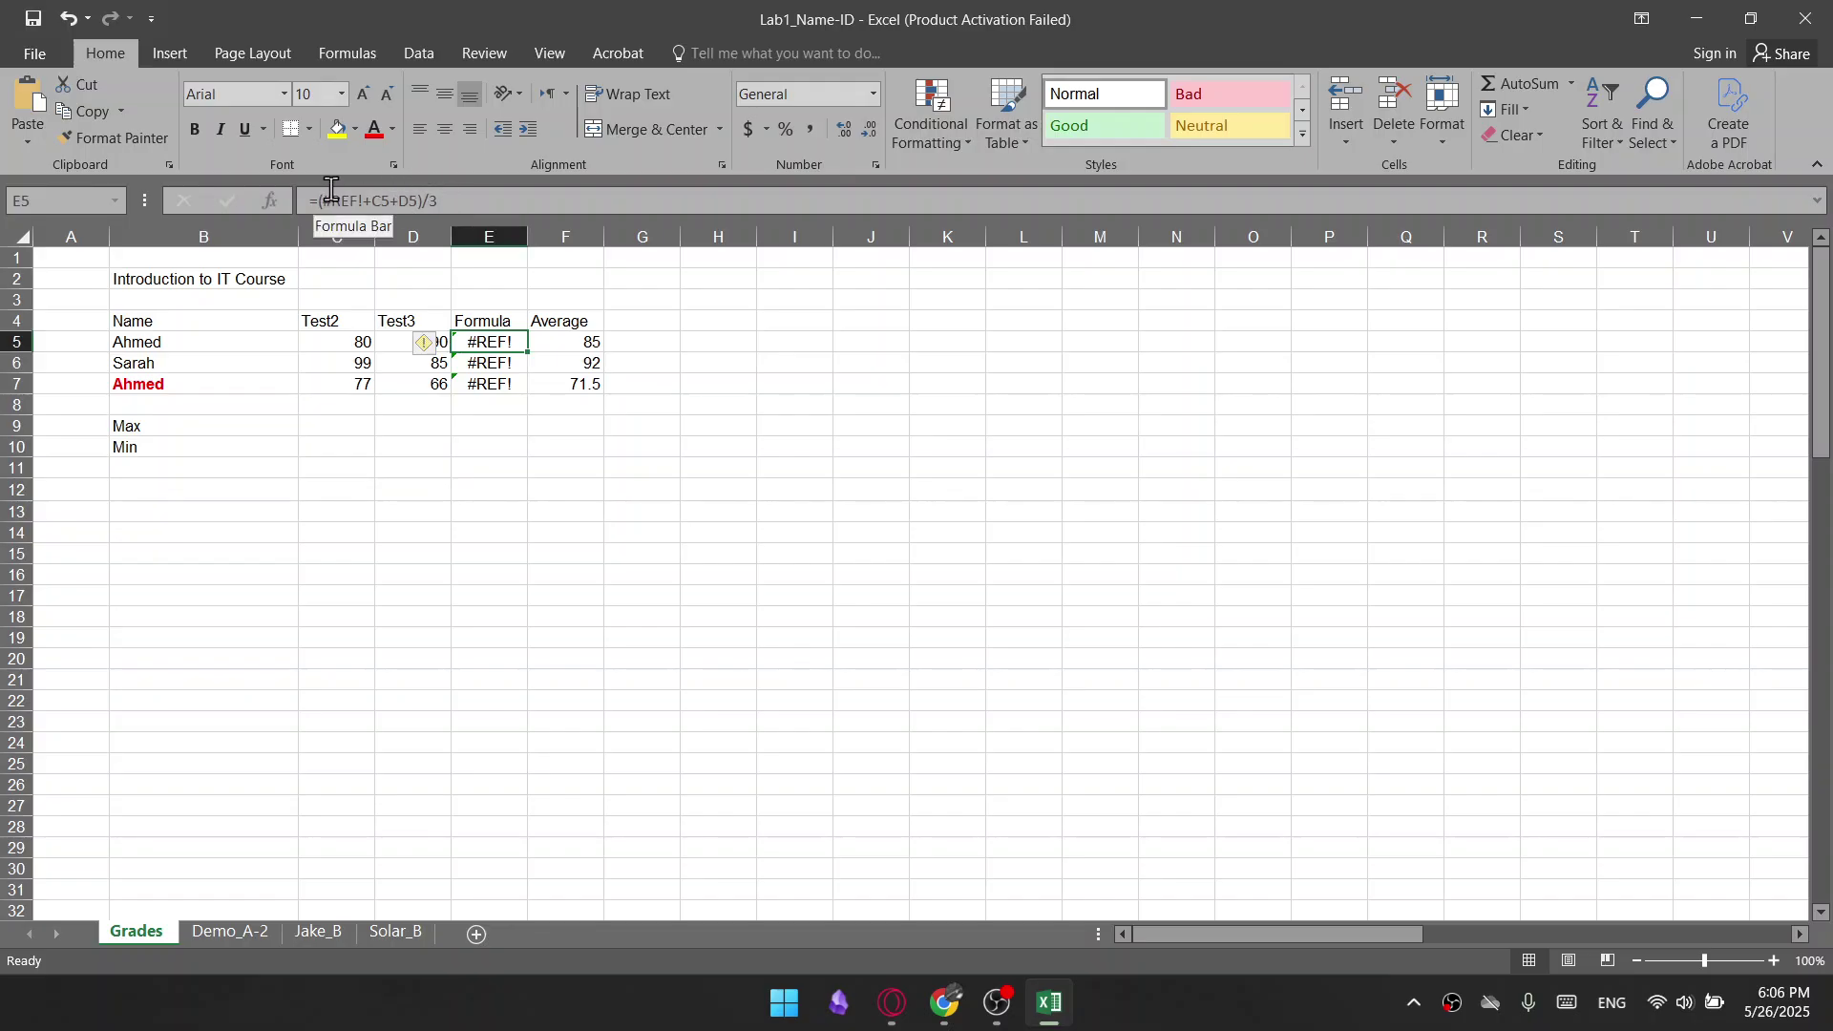
drag(473, 198, 304, 201)
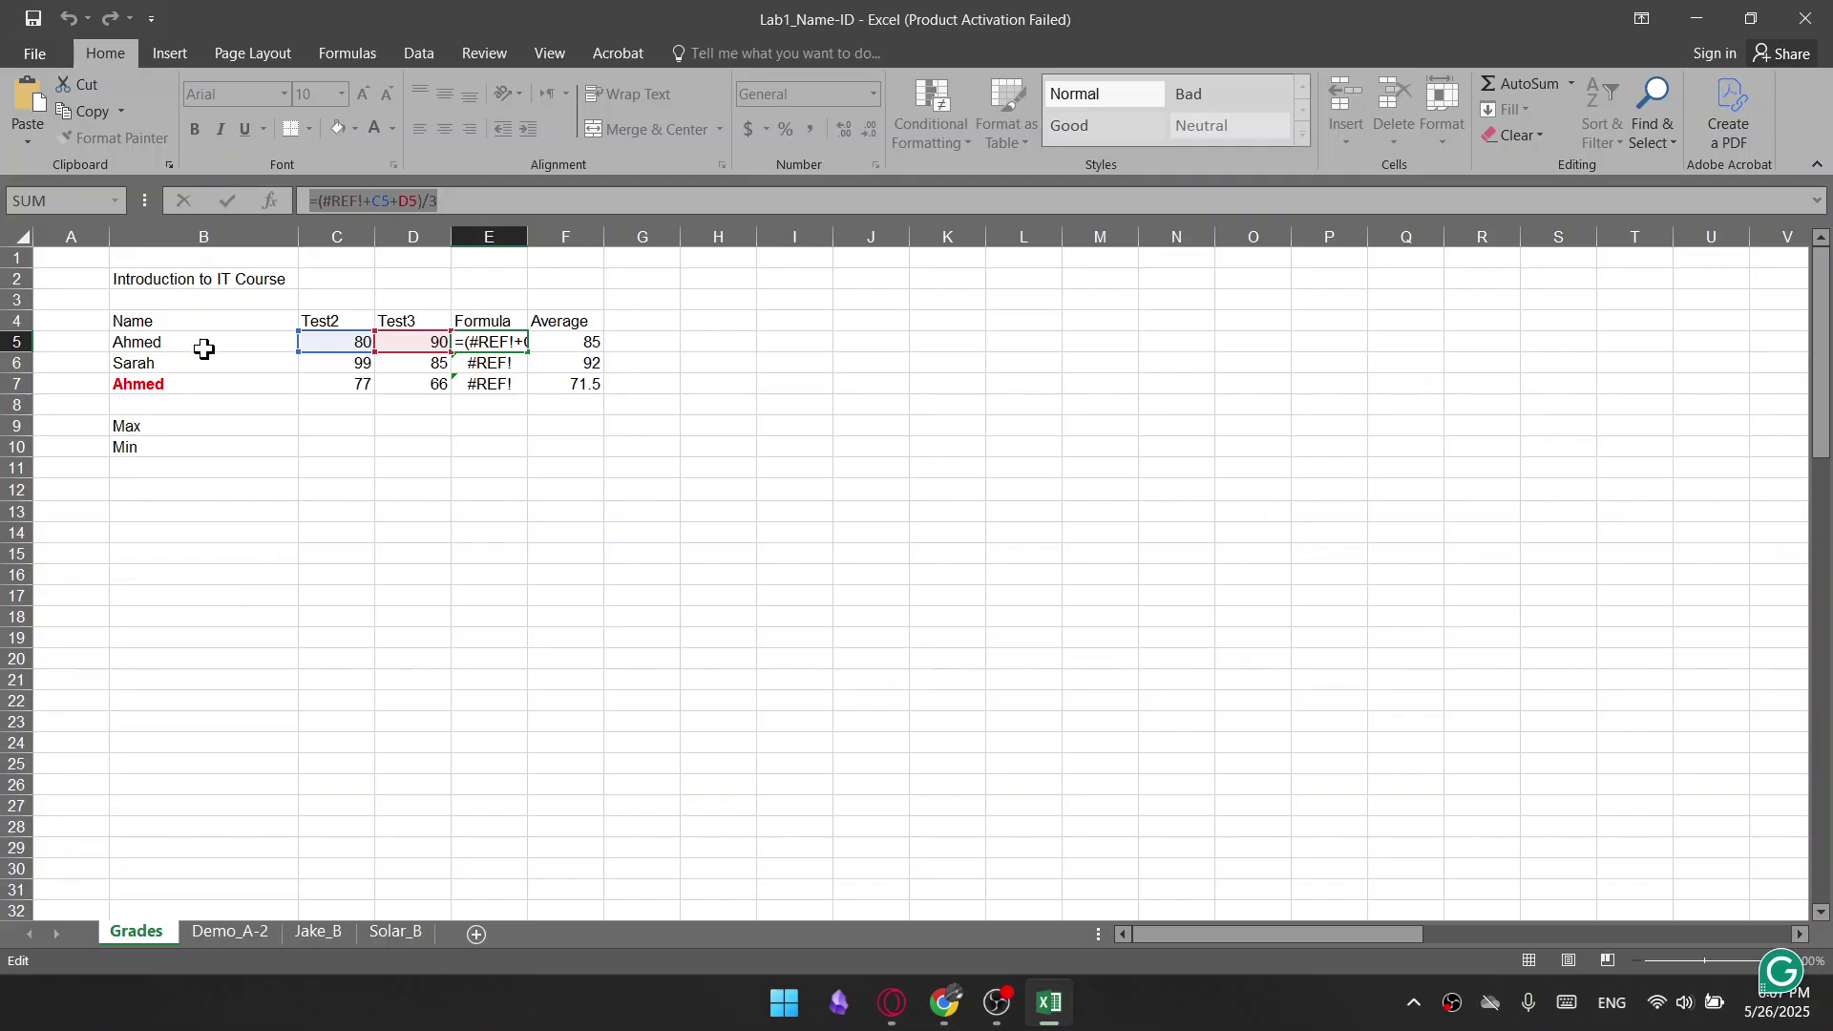
click(495, 342)
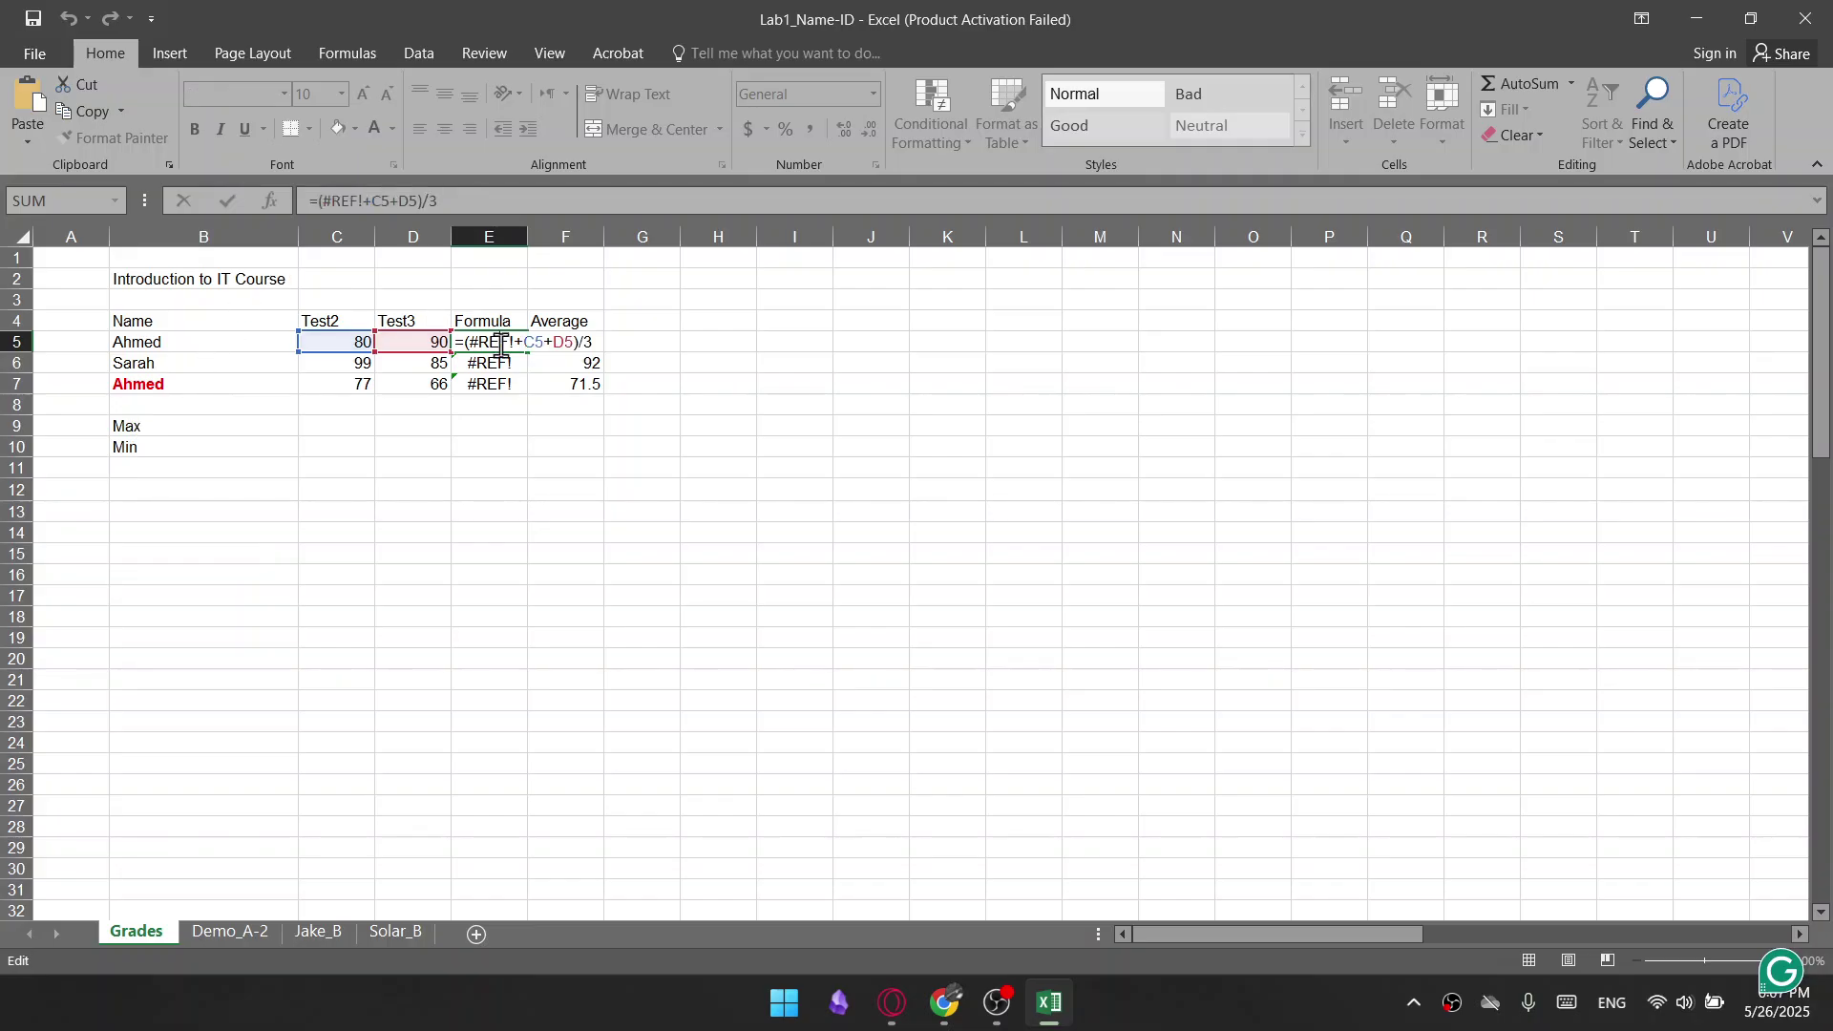
click(492, 465)
click(498, 343)
drag(490, 346, 493, 392)
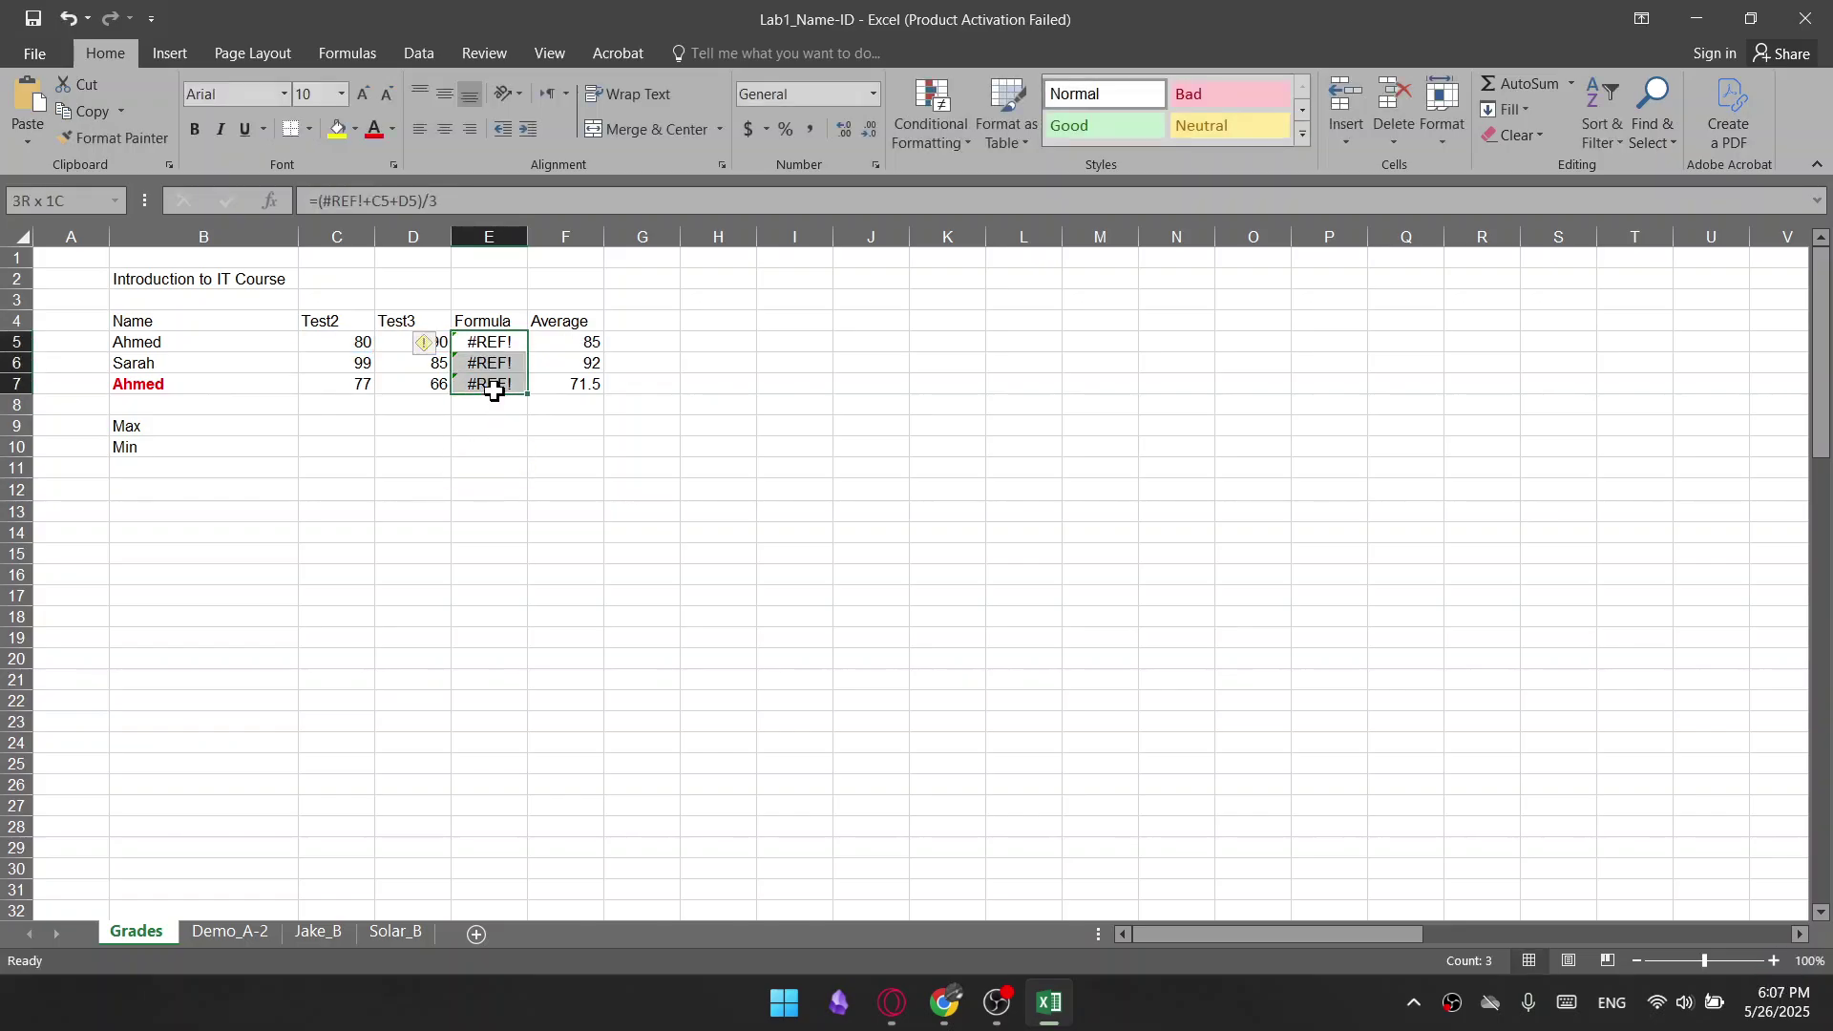
click(461, 464)
drag(497, 322, 491, 384)
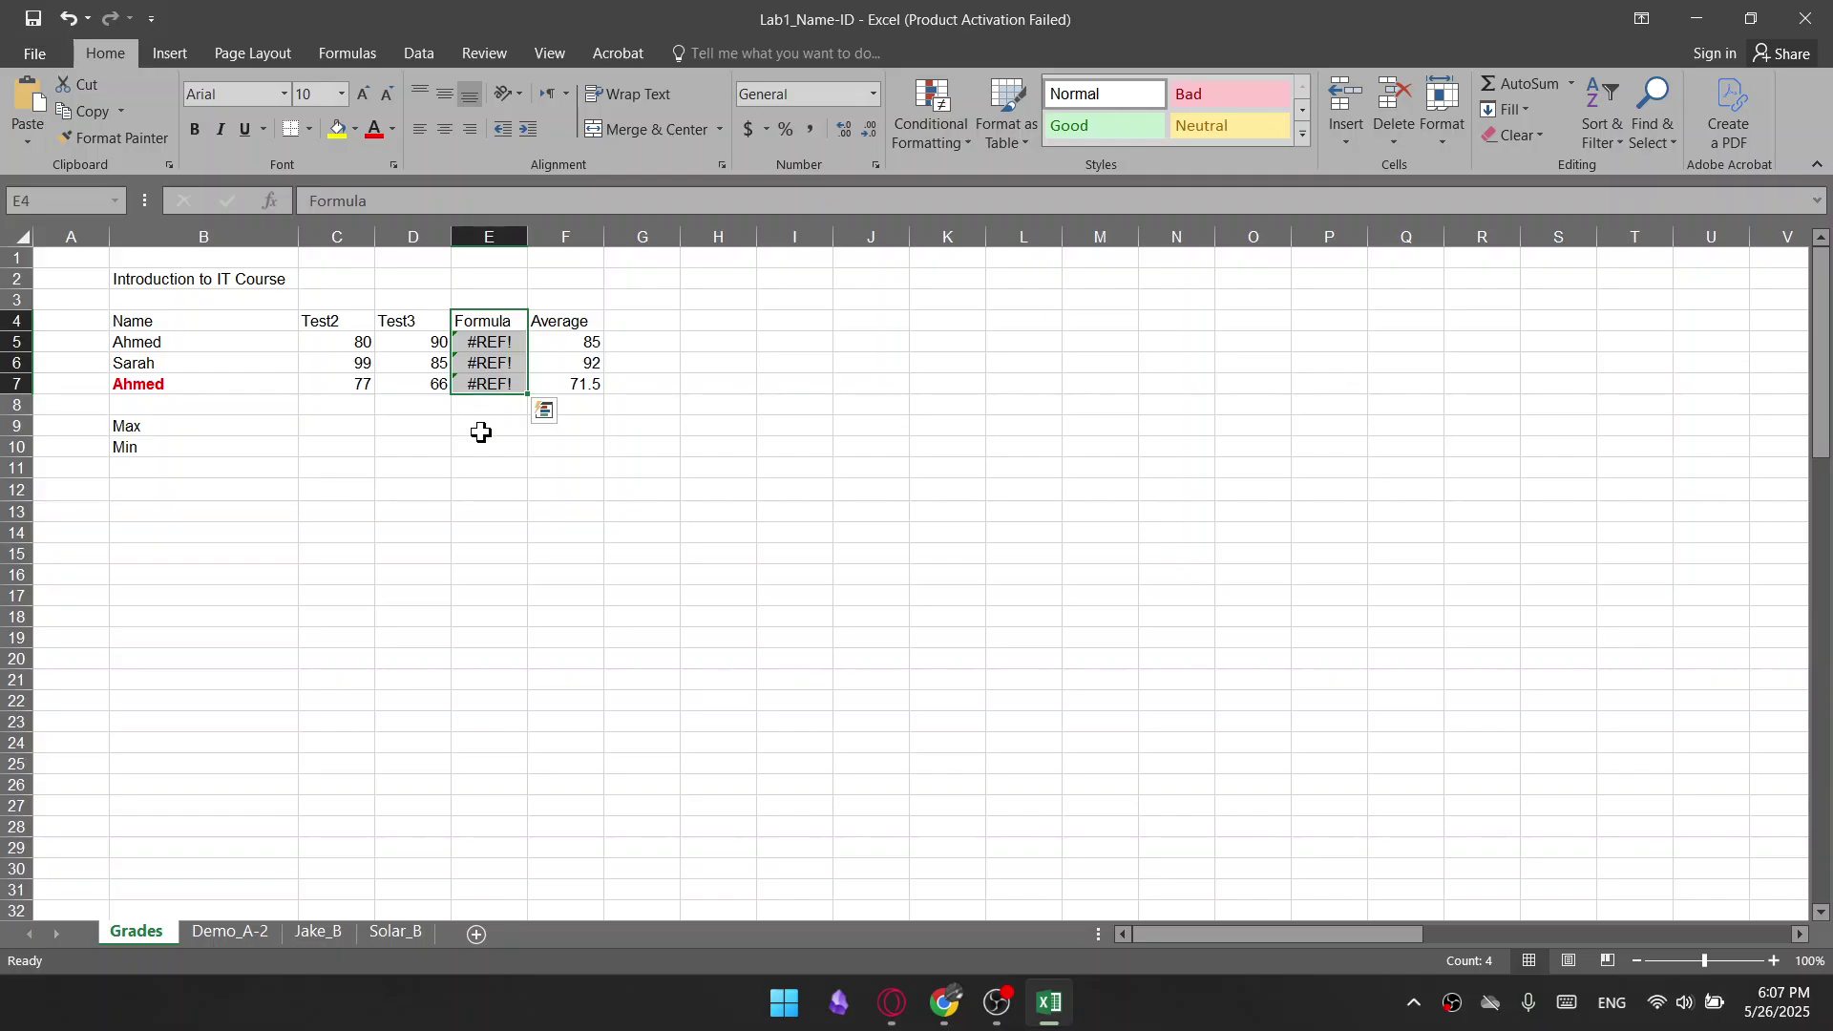
Inspect the AVERAGE formula in F5 and compare the Average column with the Formula column
click(537, 319)
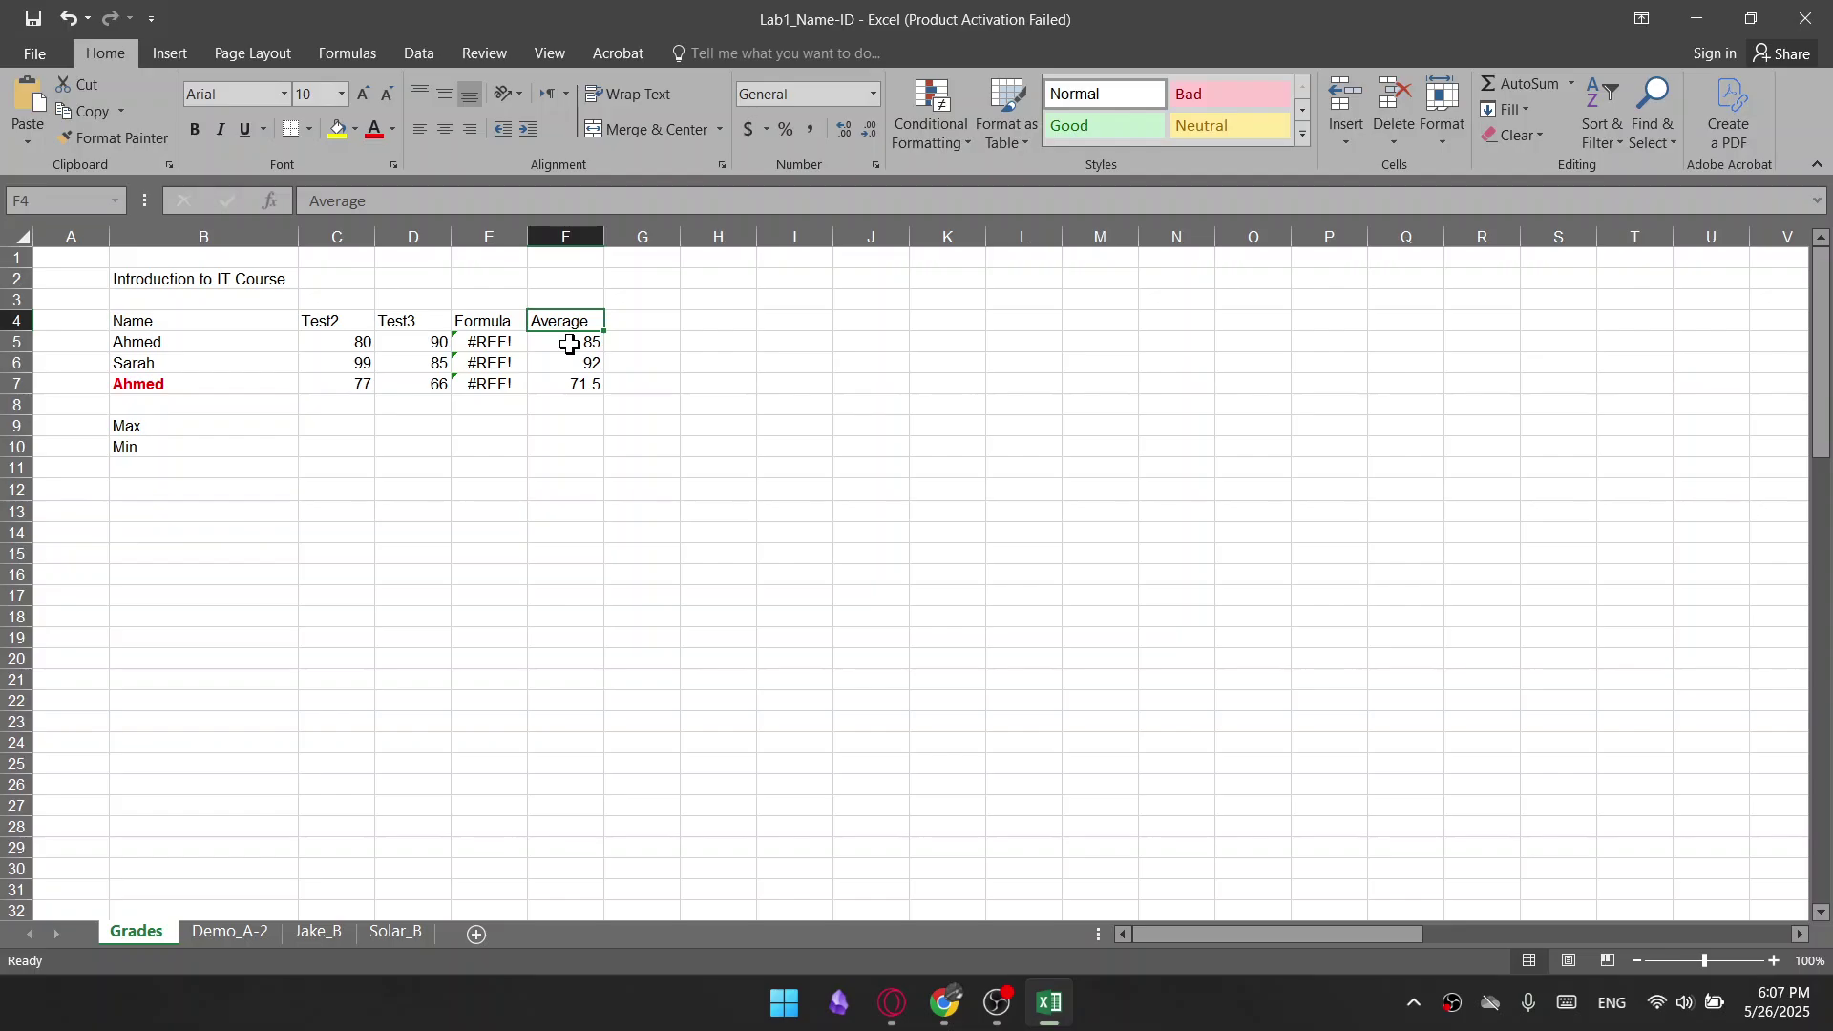
click(570, 344)
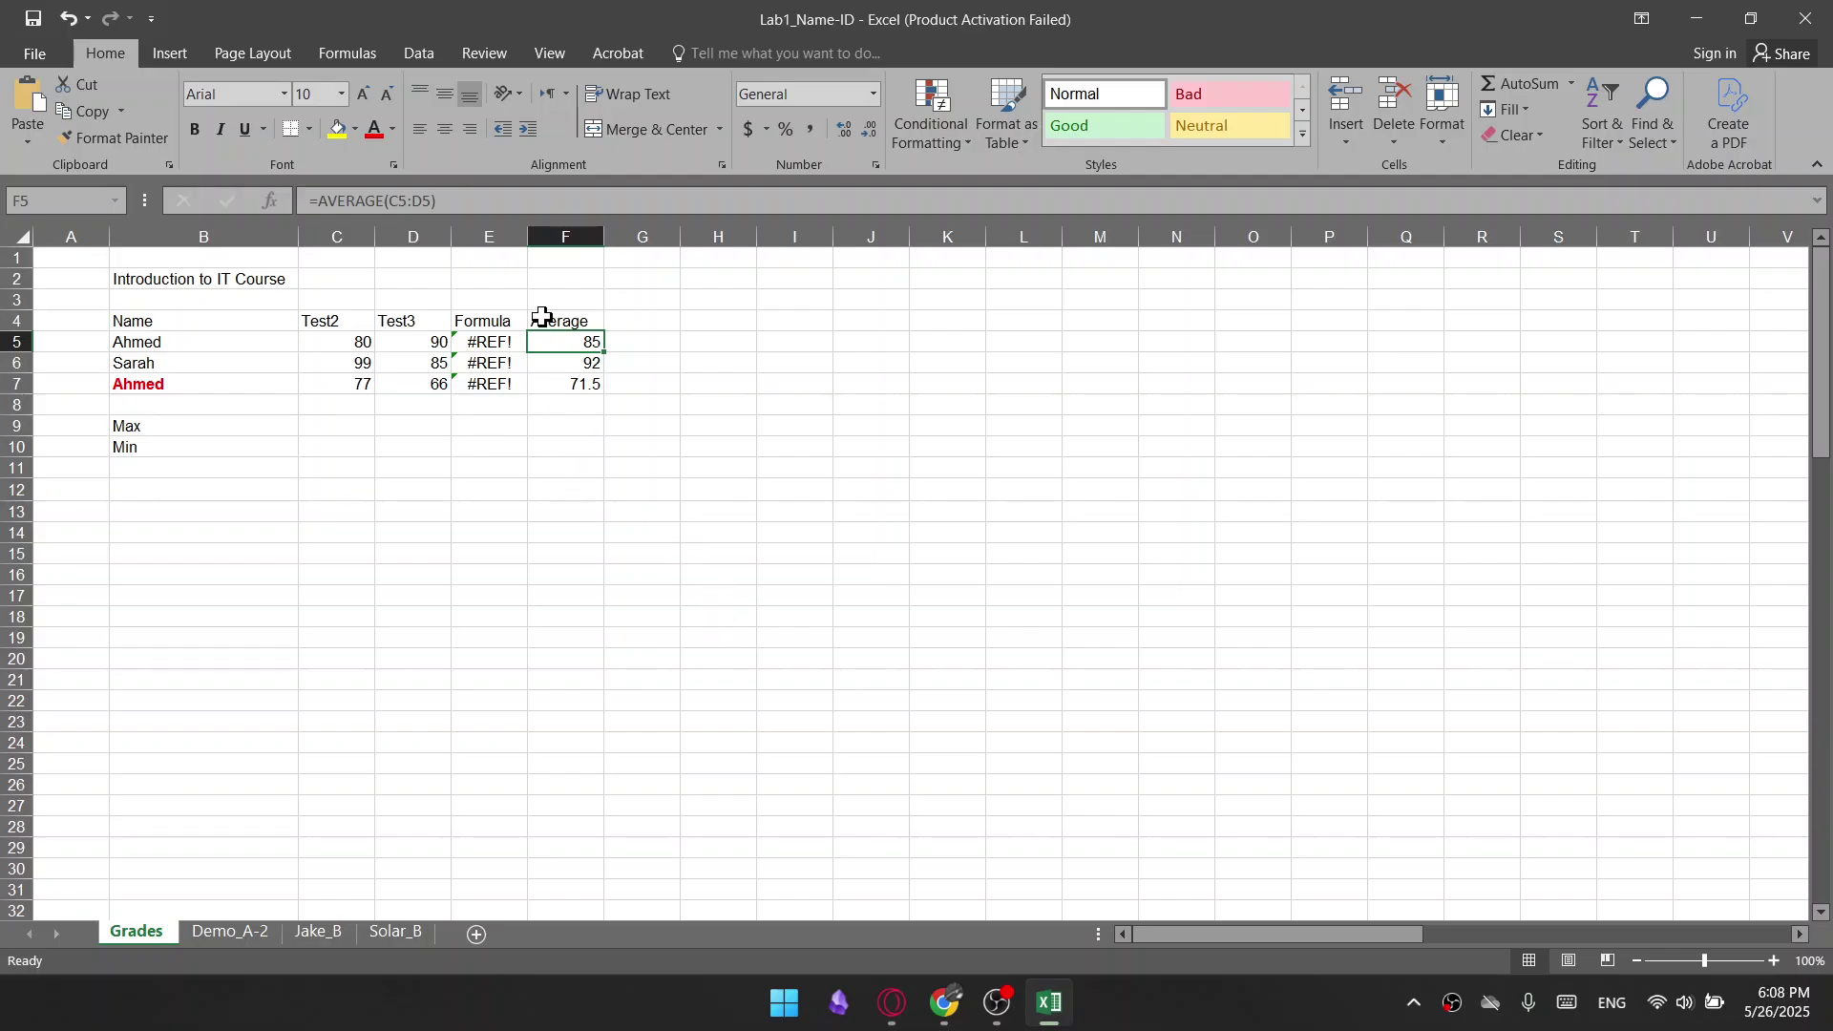
drag(542, 317, 585, 384)
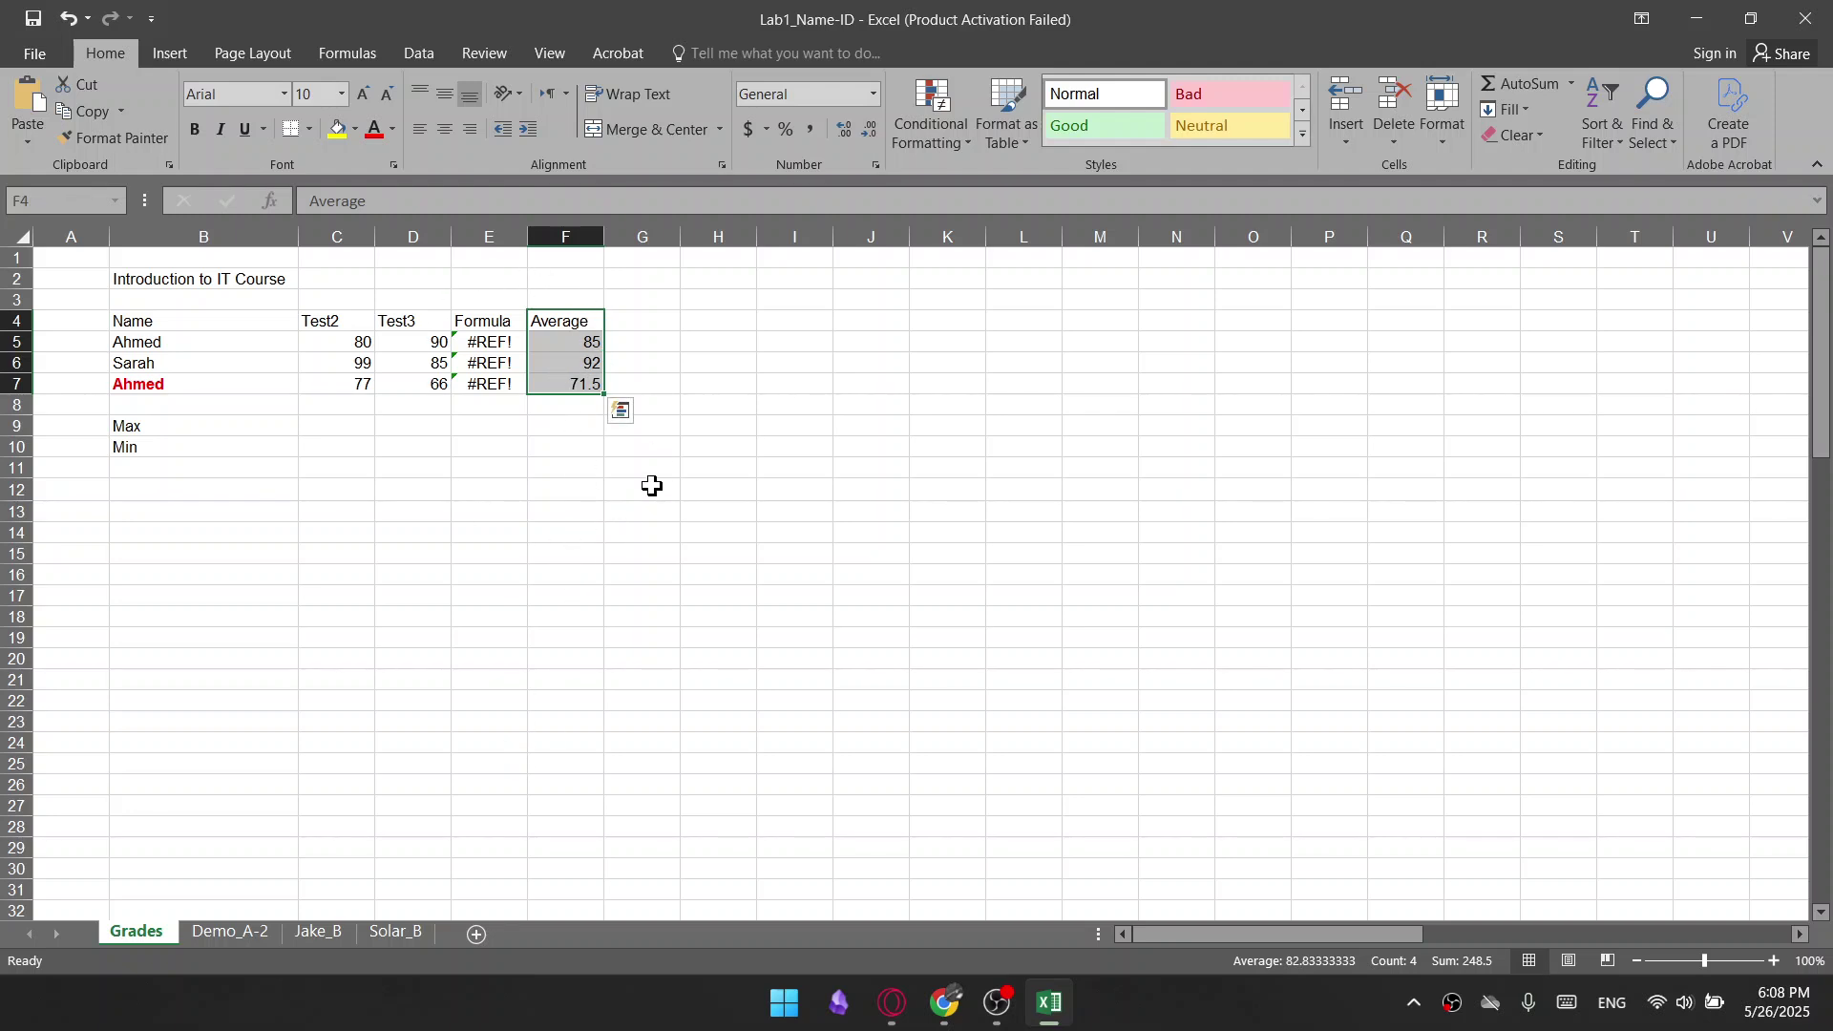
drag(512, 315, 503, 382)
click(537, 573)
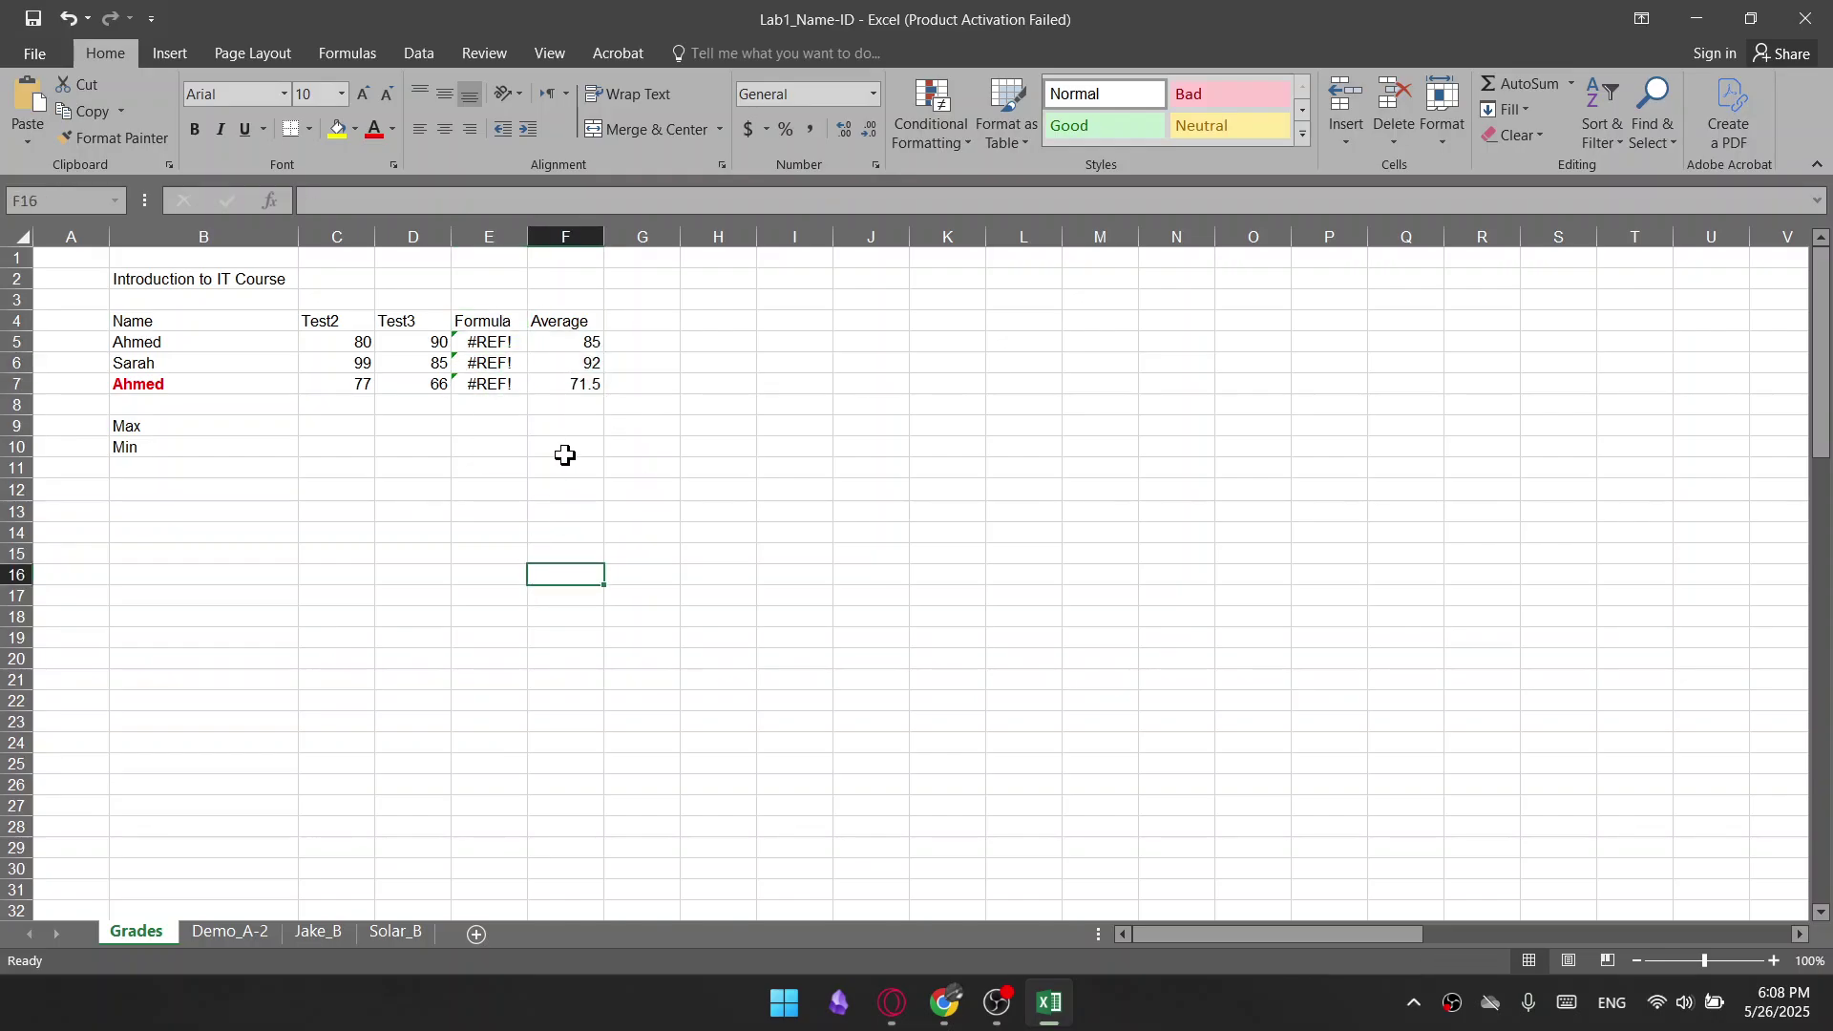
Enter =AVERAGE(C5:D5) in cell G5 to average the first student's Test2 and Test3 marks
click(653, 346)
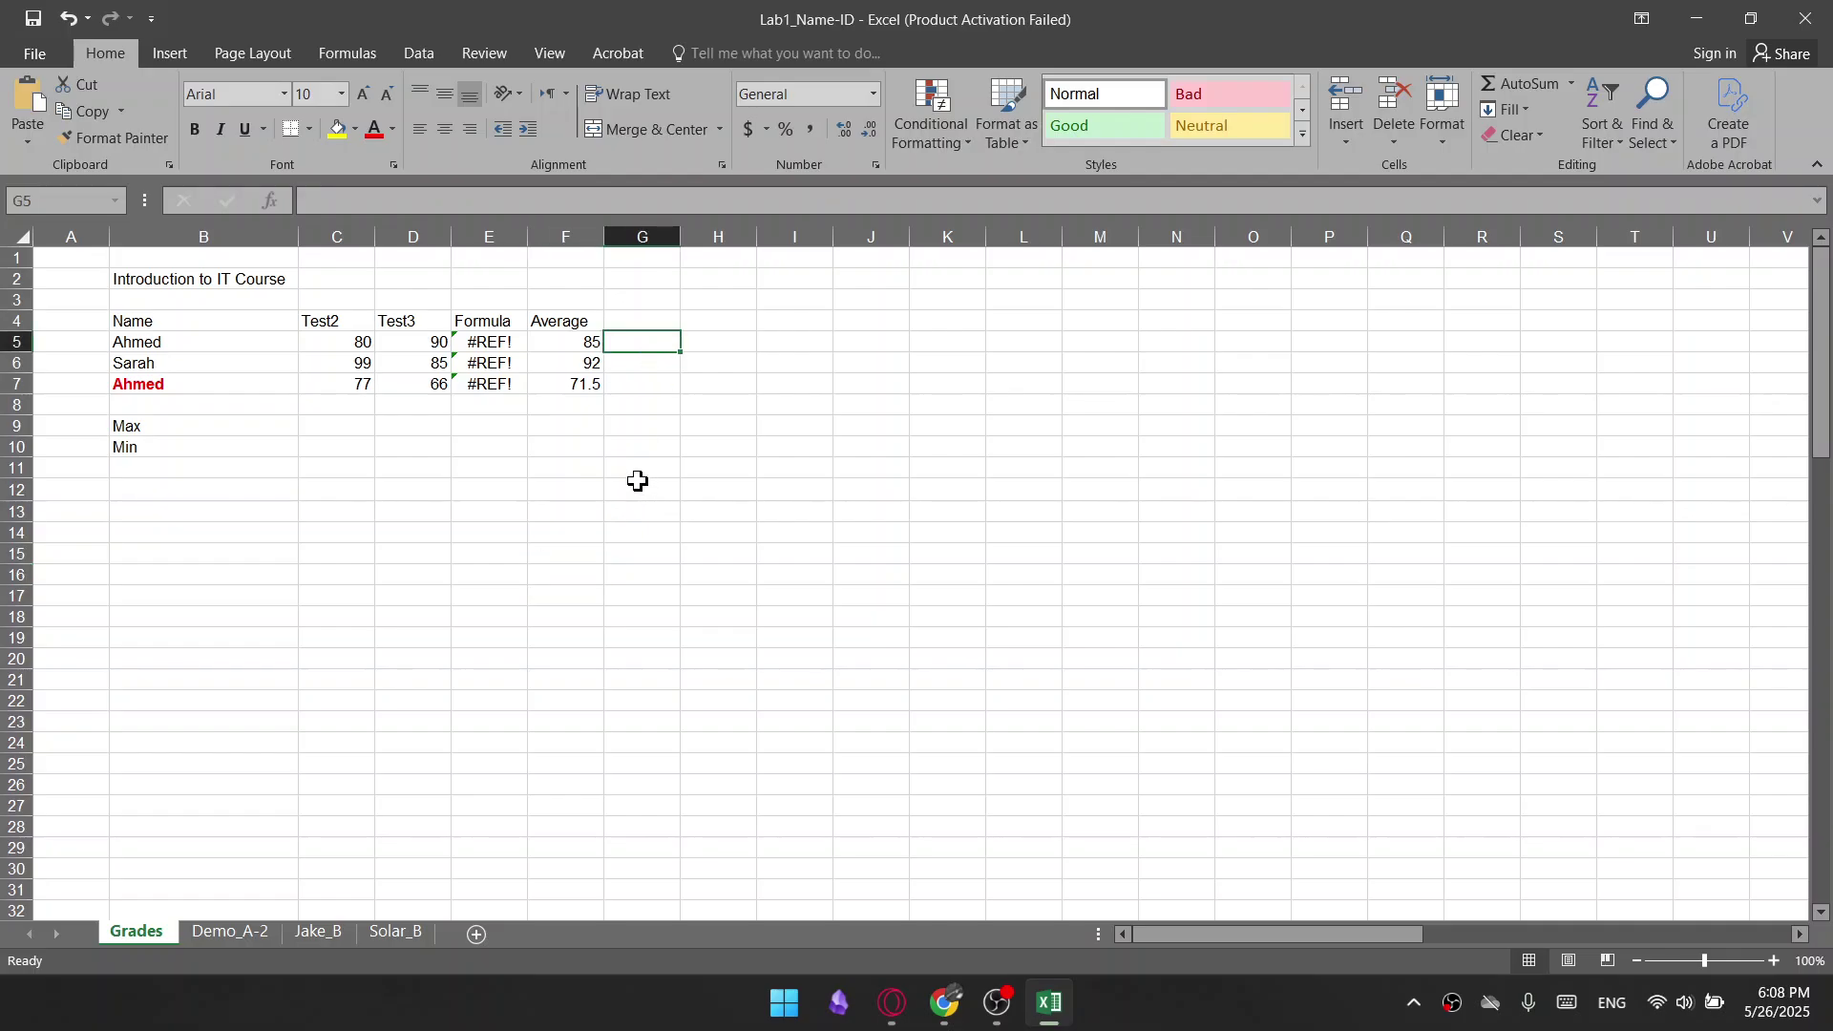
text(=ave)
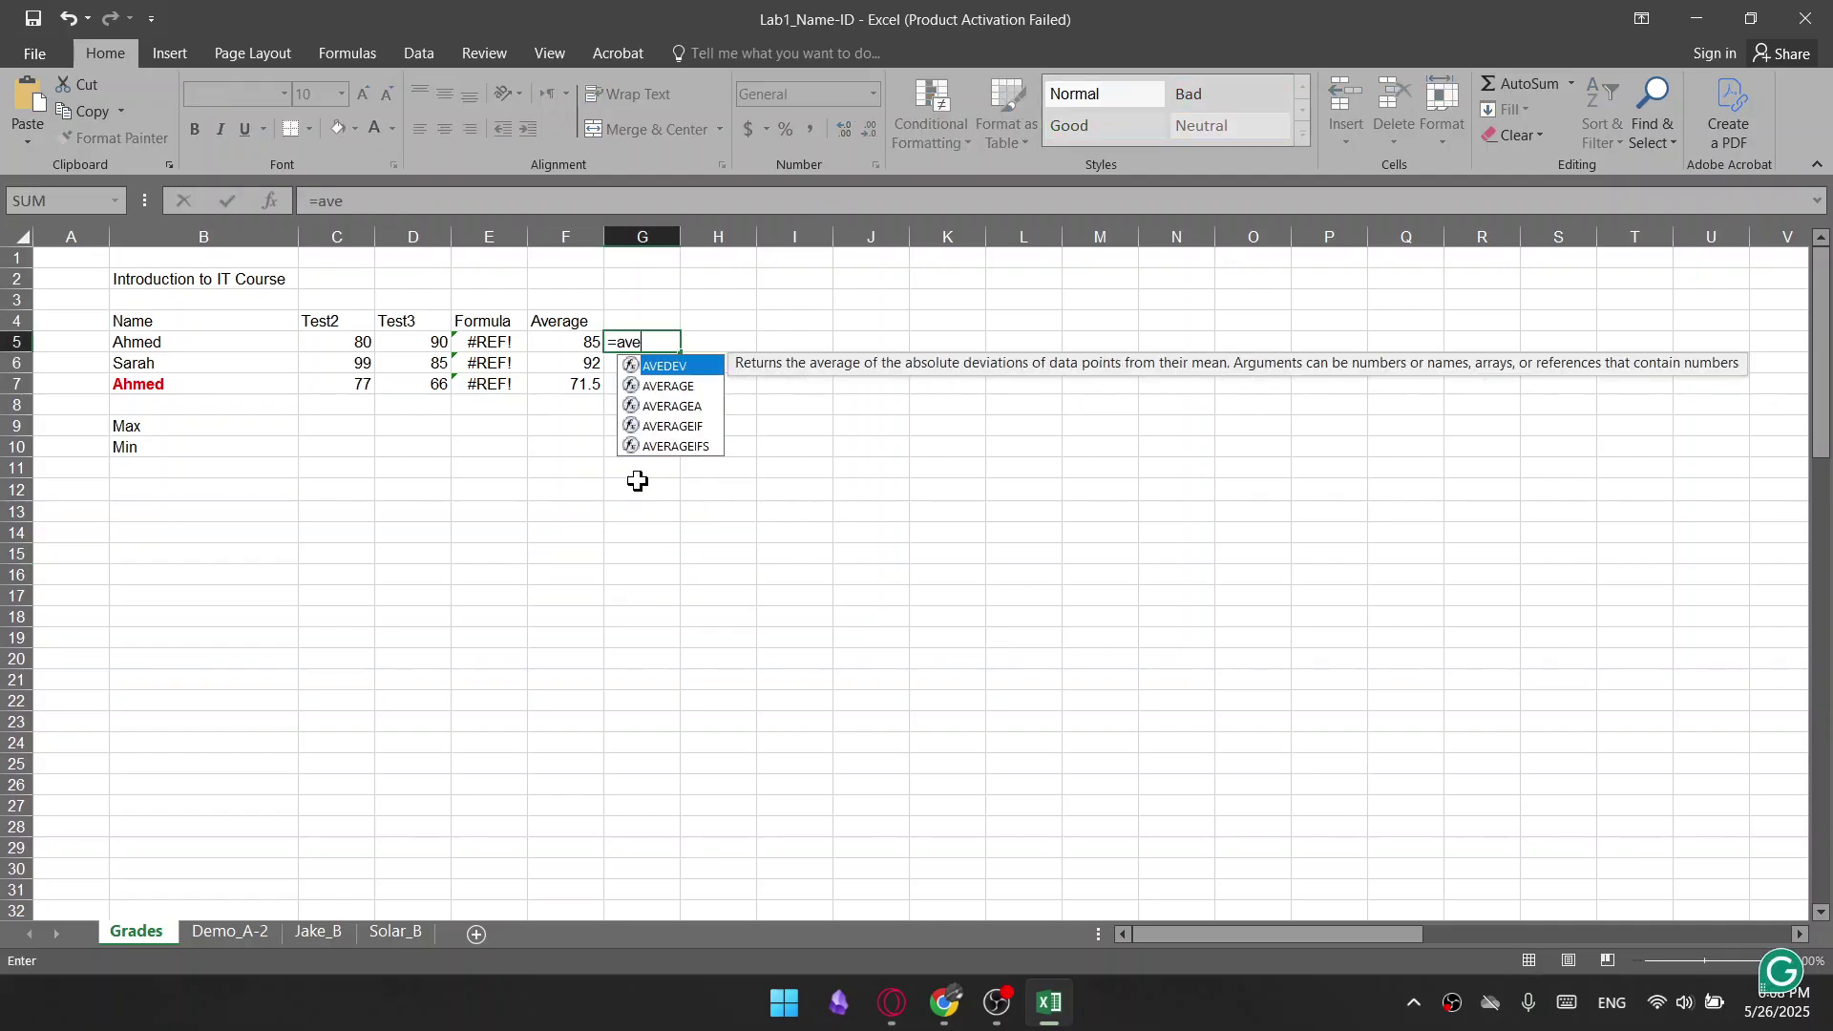
text(rage)
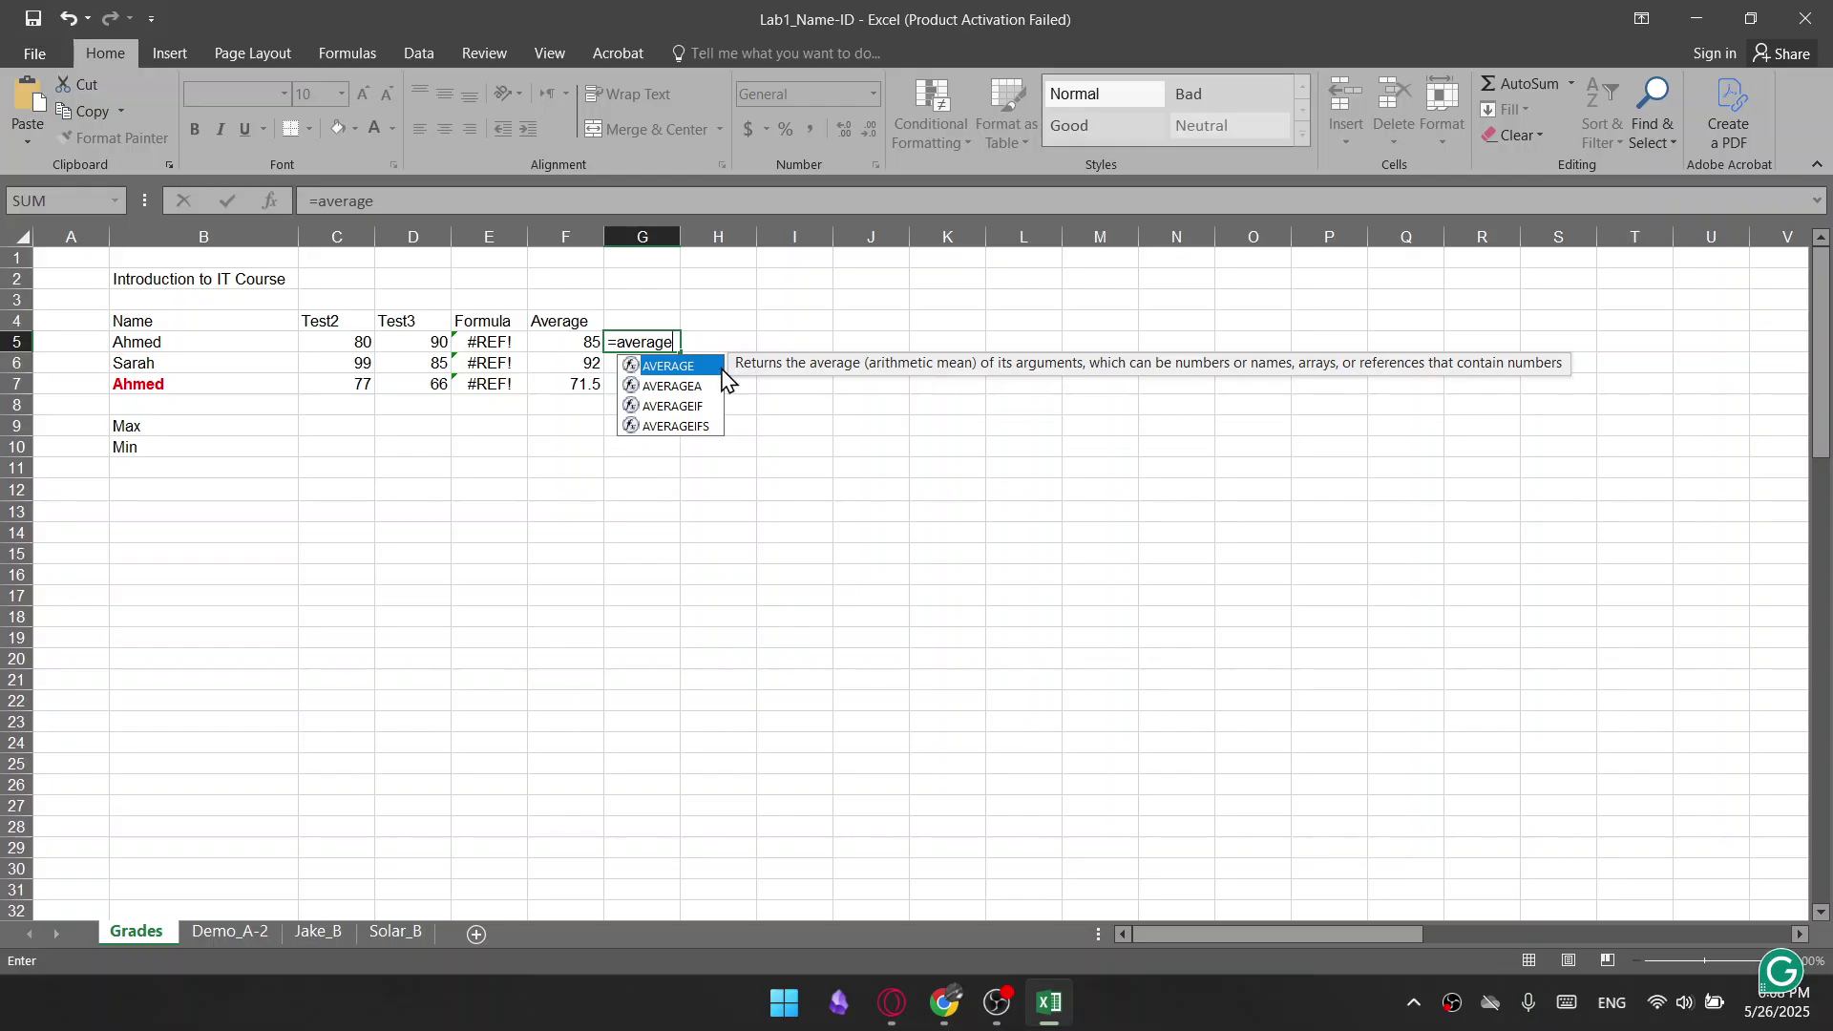
double_click(666, 368)
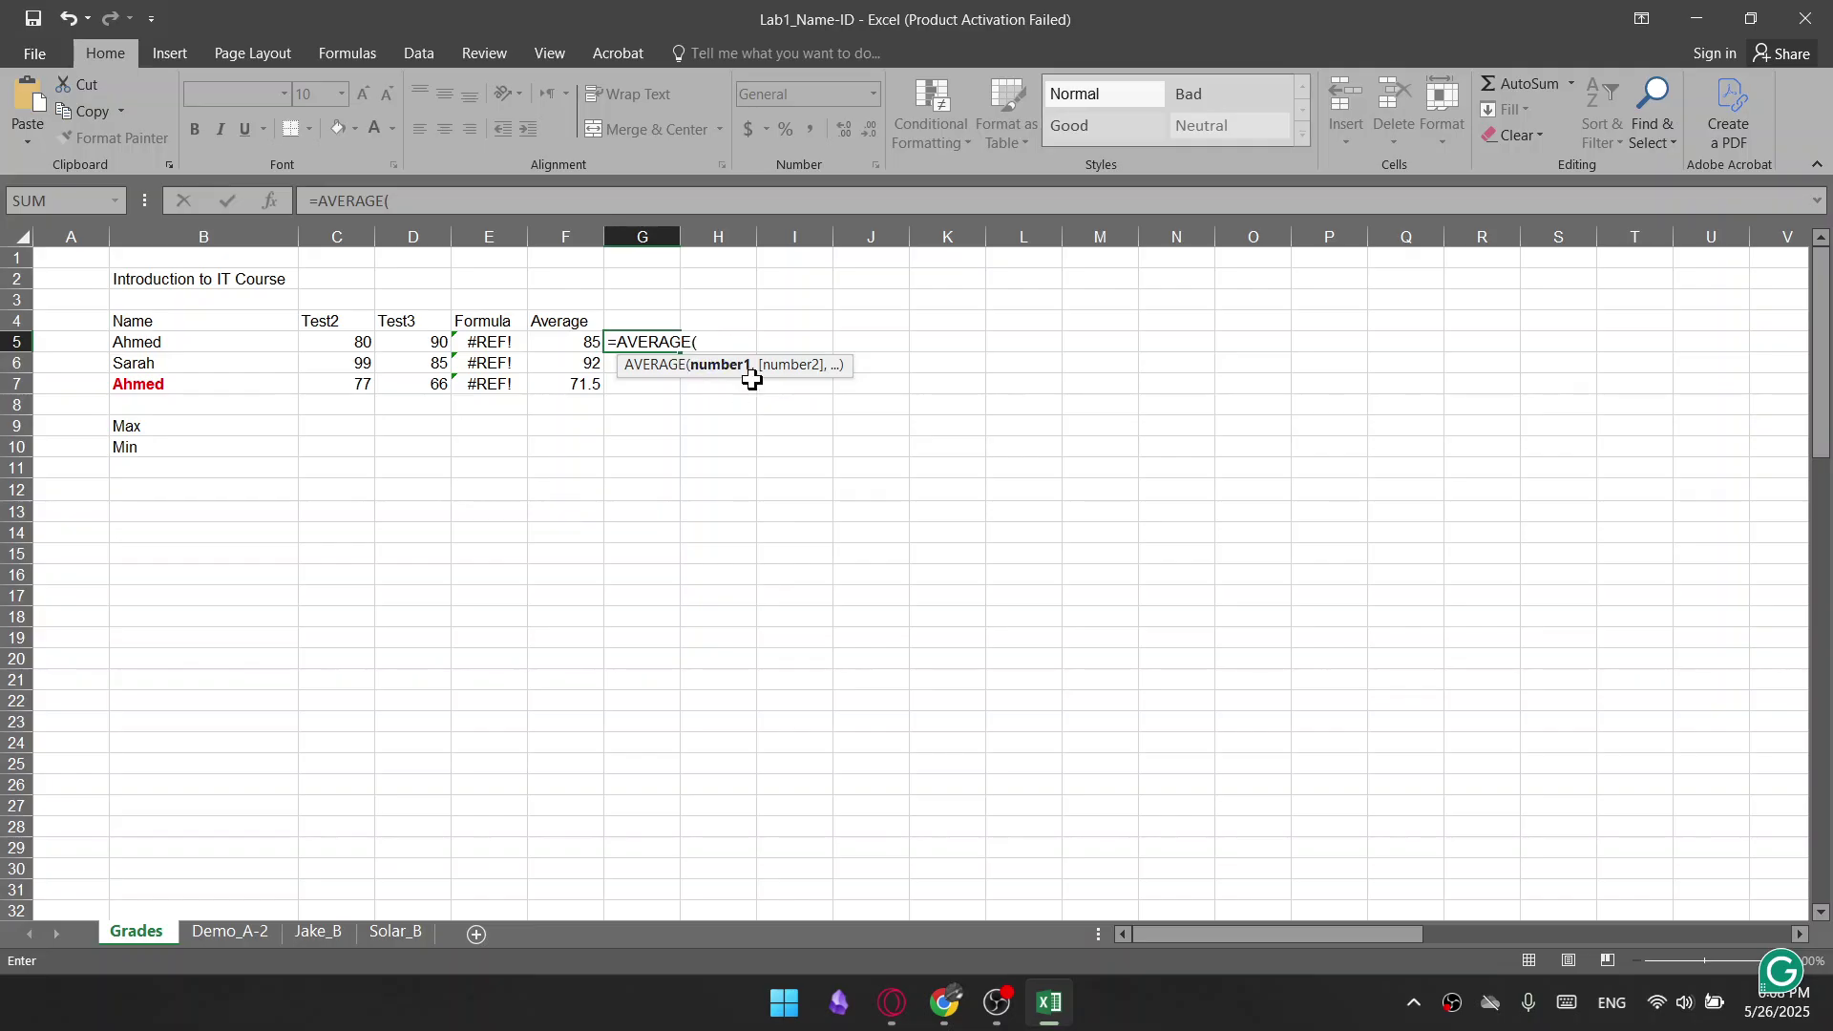
drag(358, 342, 431, 336)
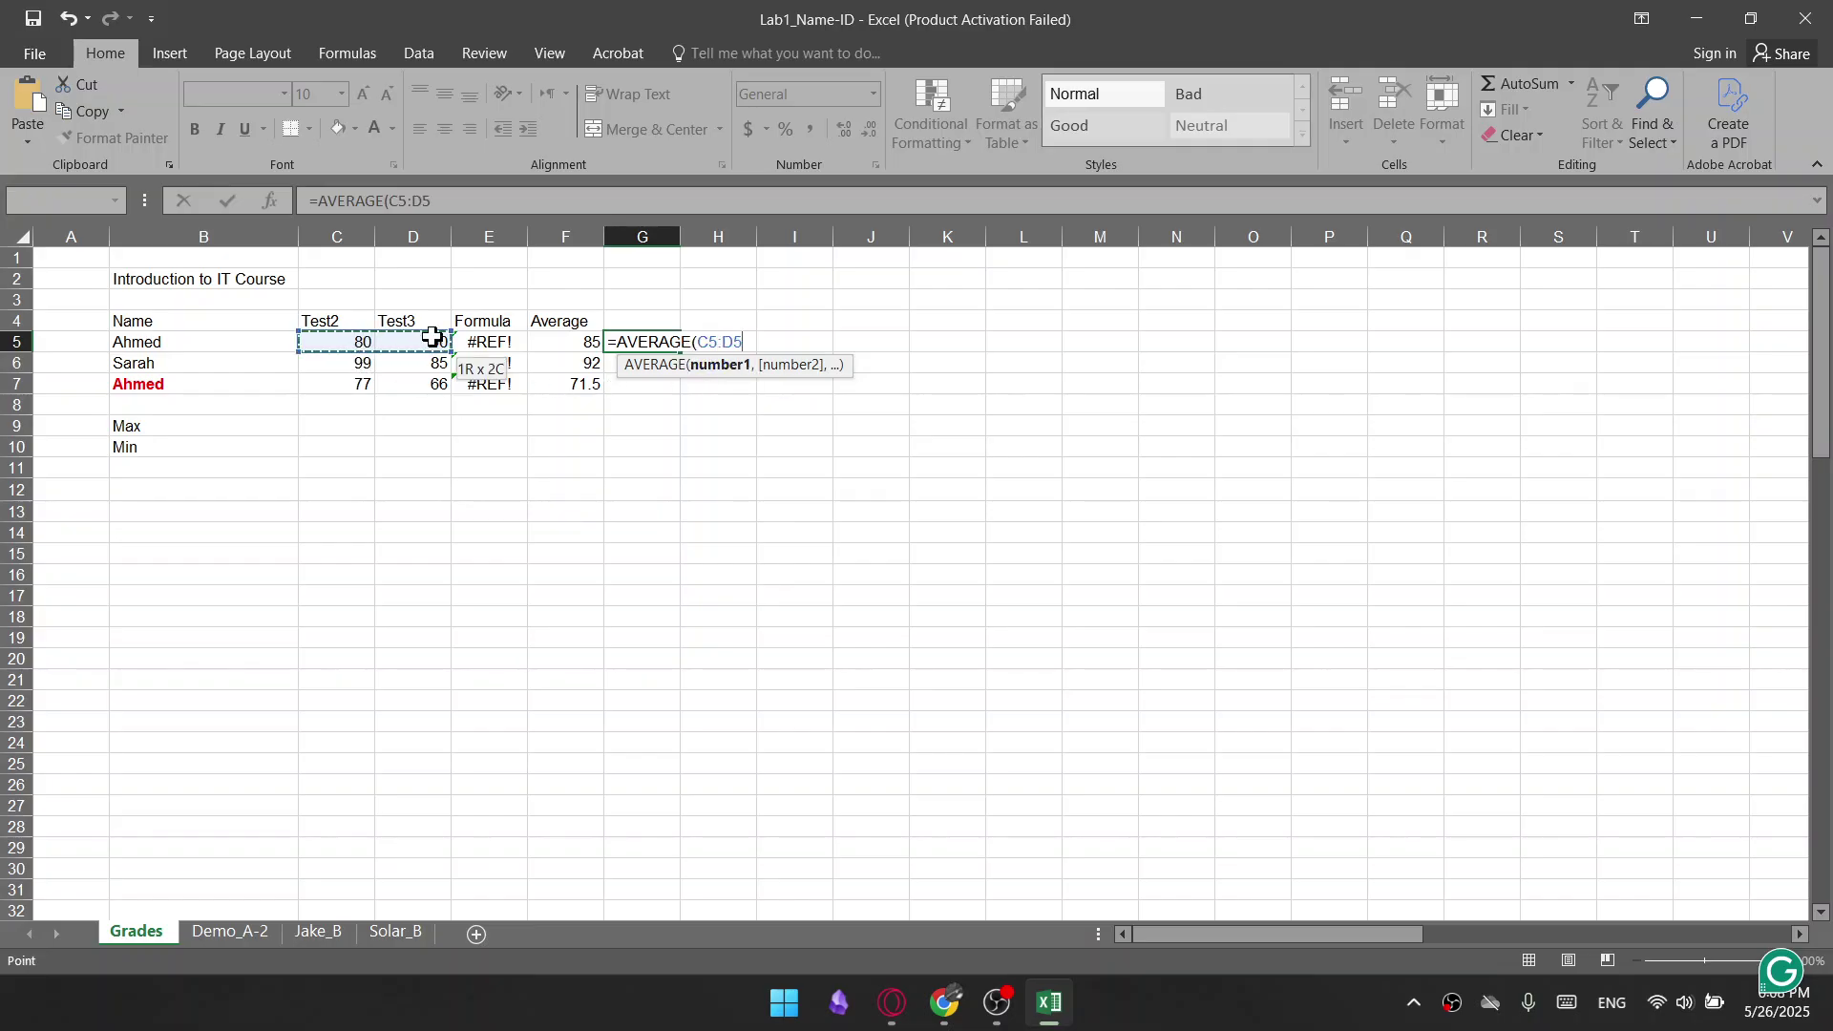
text())
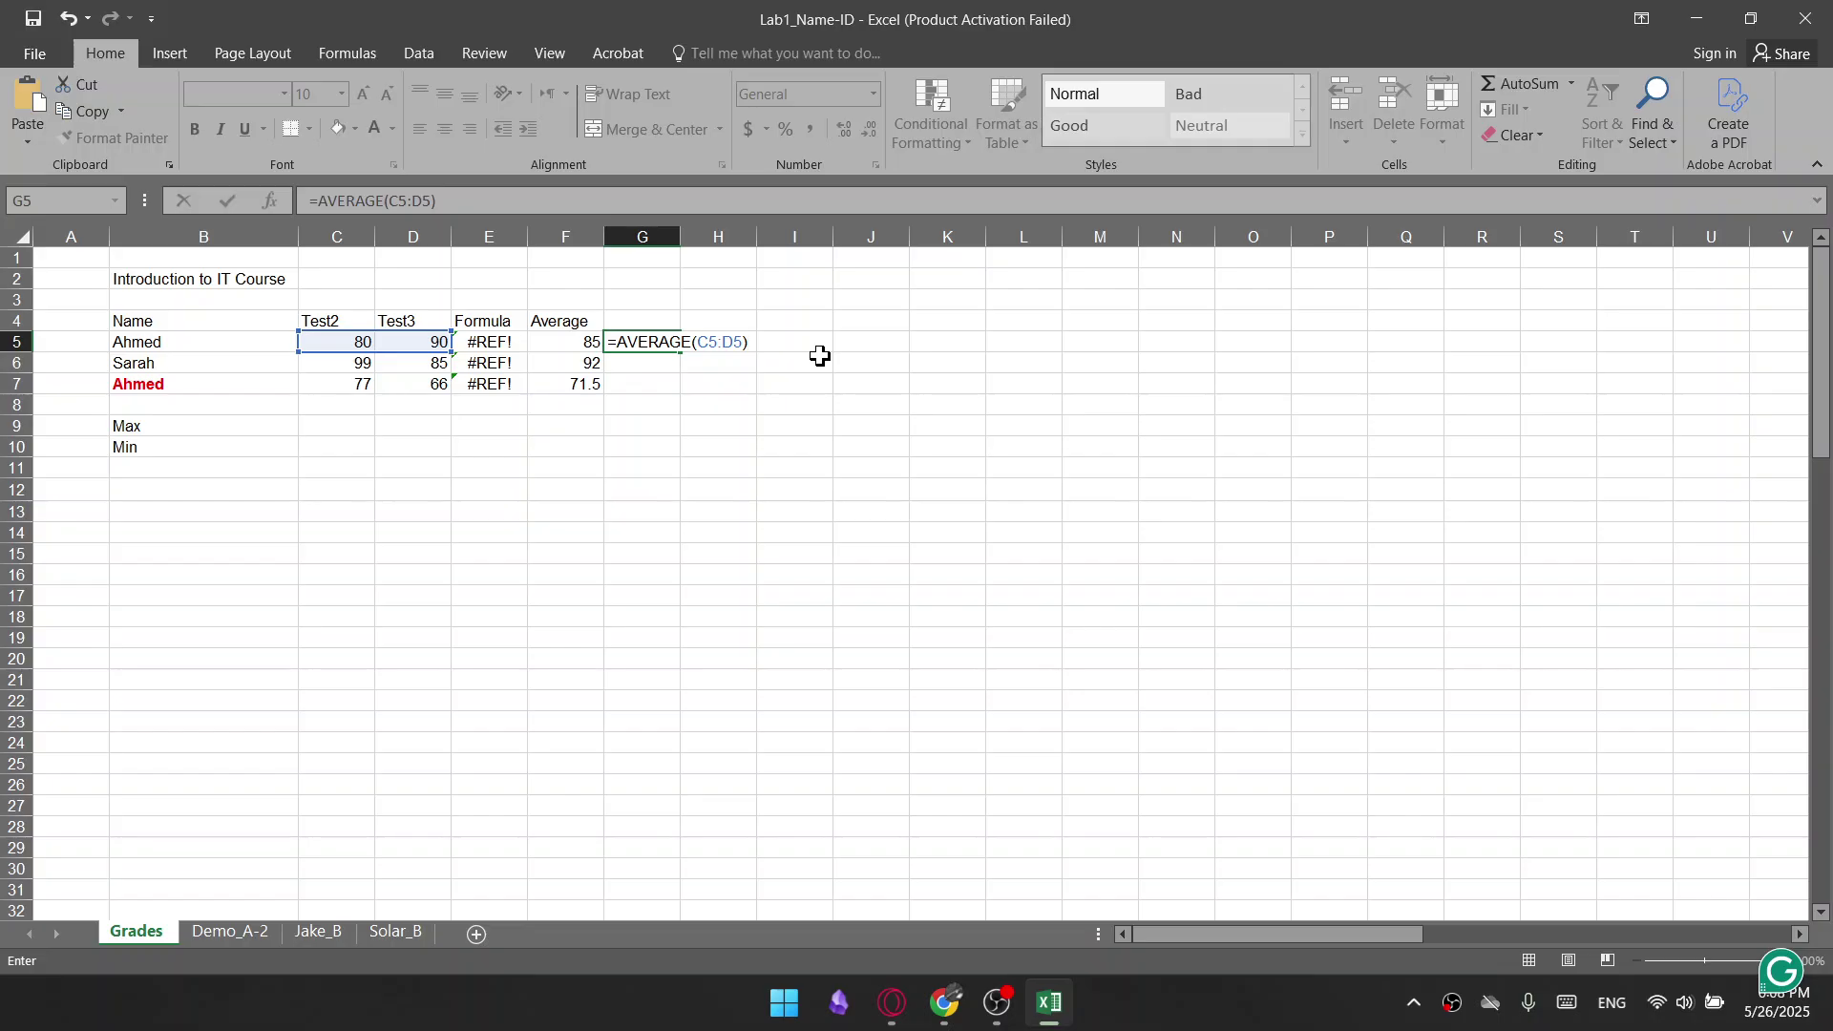
key(Return)
Fill the AVERAGE formula from G5 down to G7 for the other two students
click(658, 341)
drag(680, 352, 675, 391)
click(654, 489)
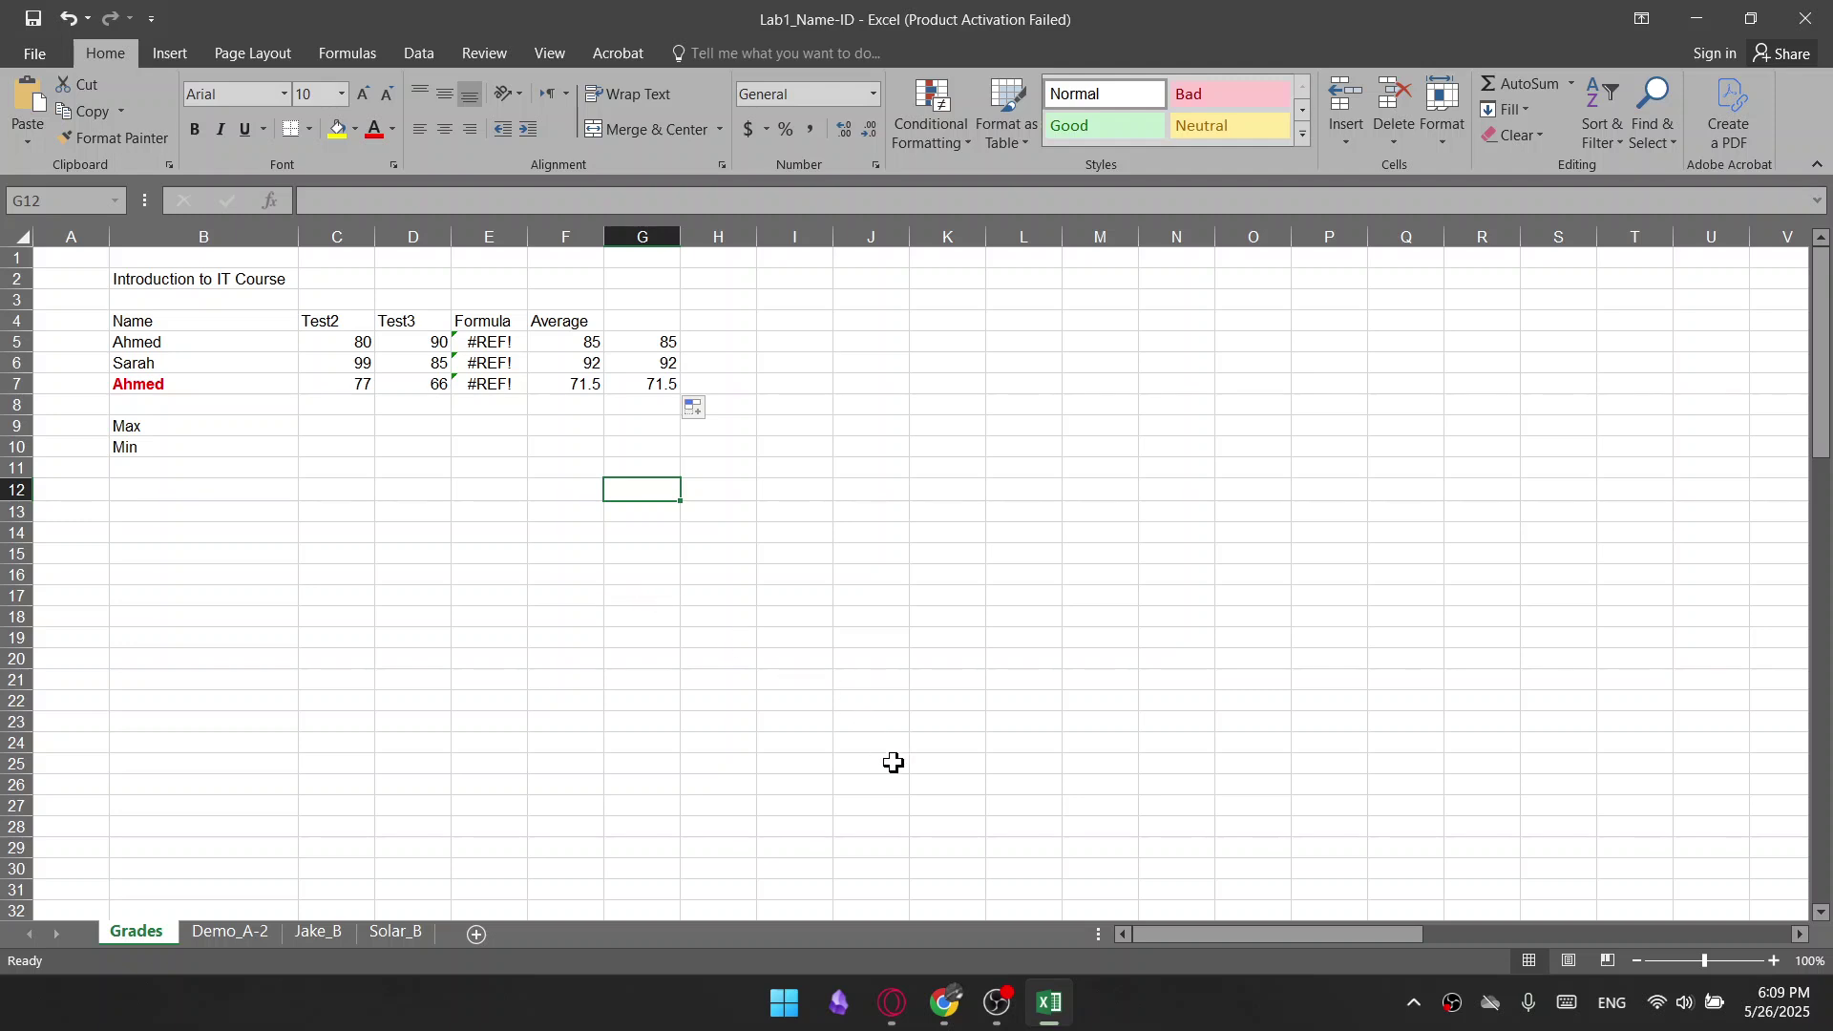
Switch to Opera to read section (5) Using Functions of the lab instructions, and return to Excel
mouse_move(888, 1010)
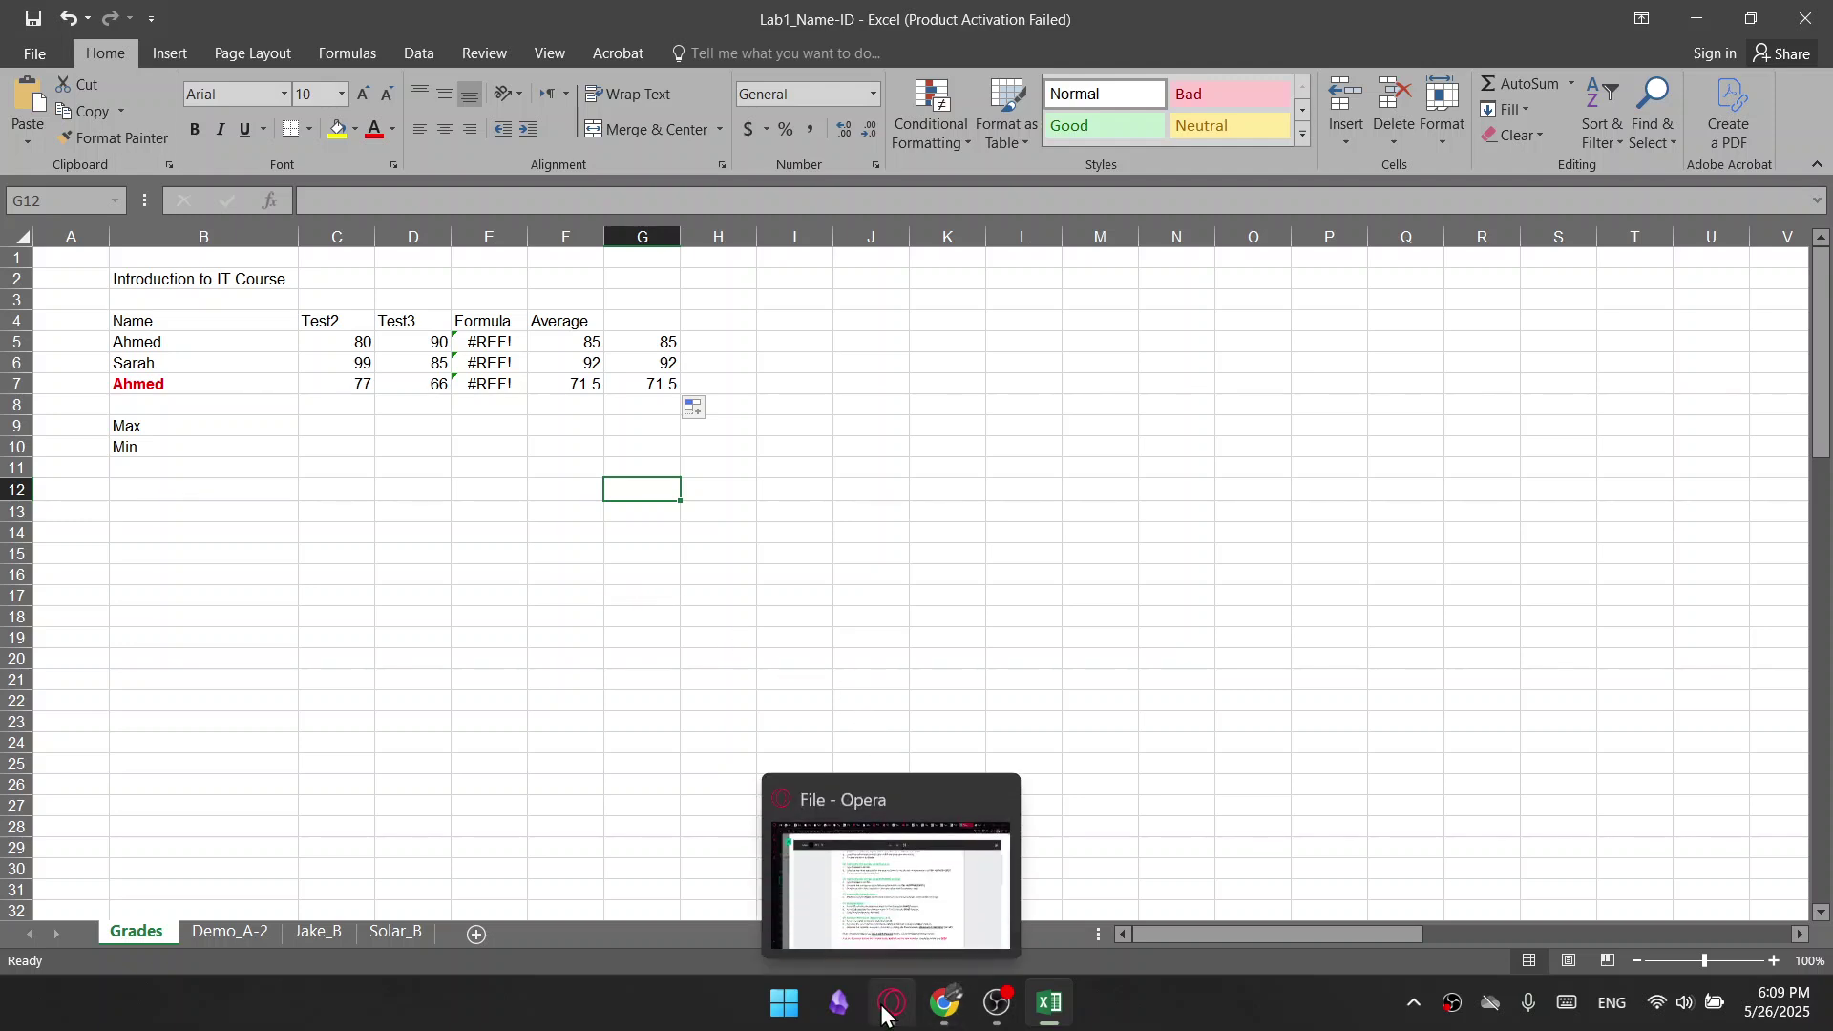
click(888, 1010)
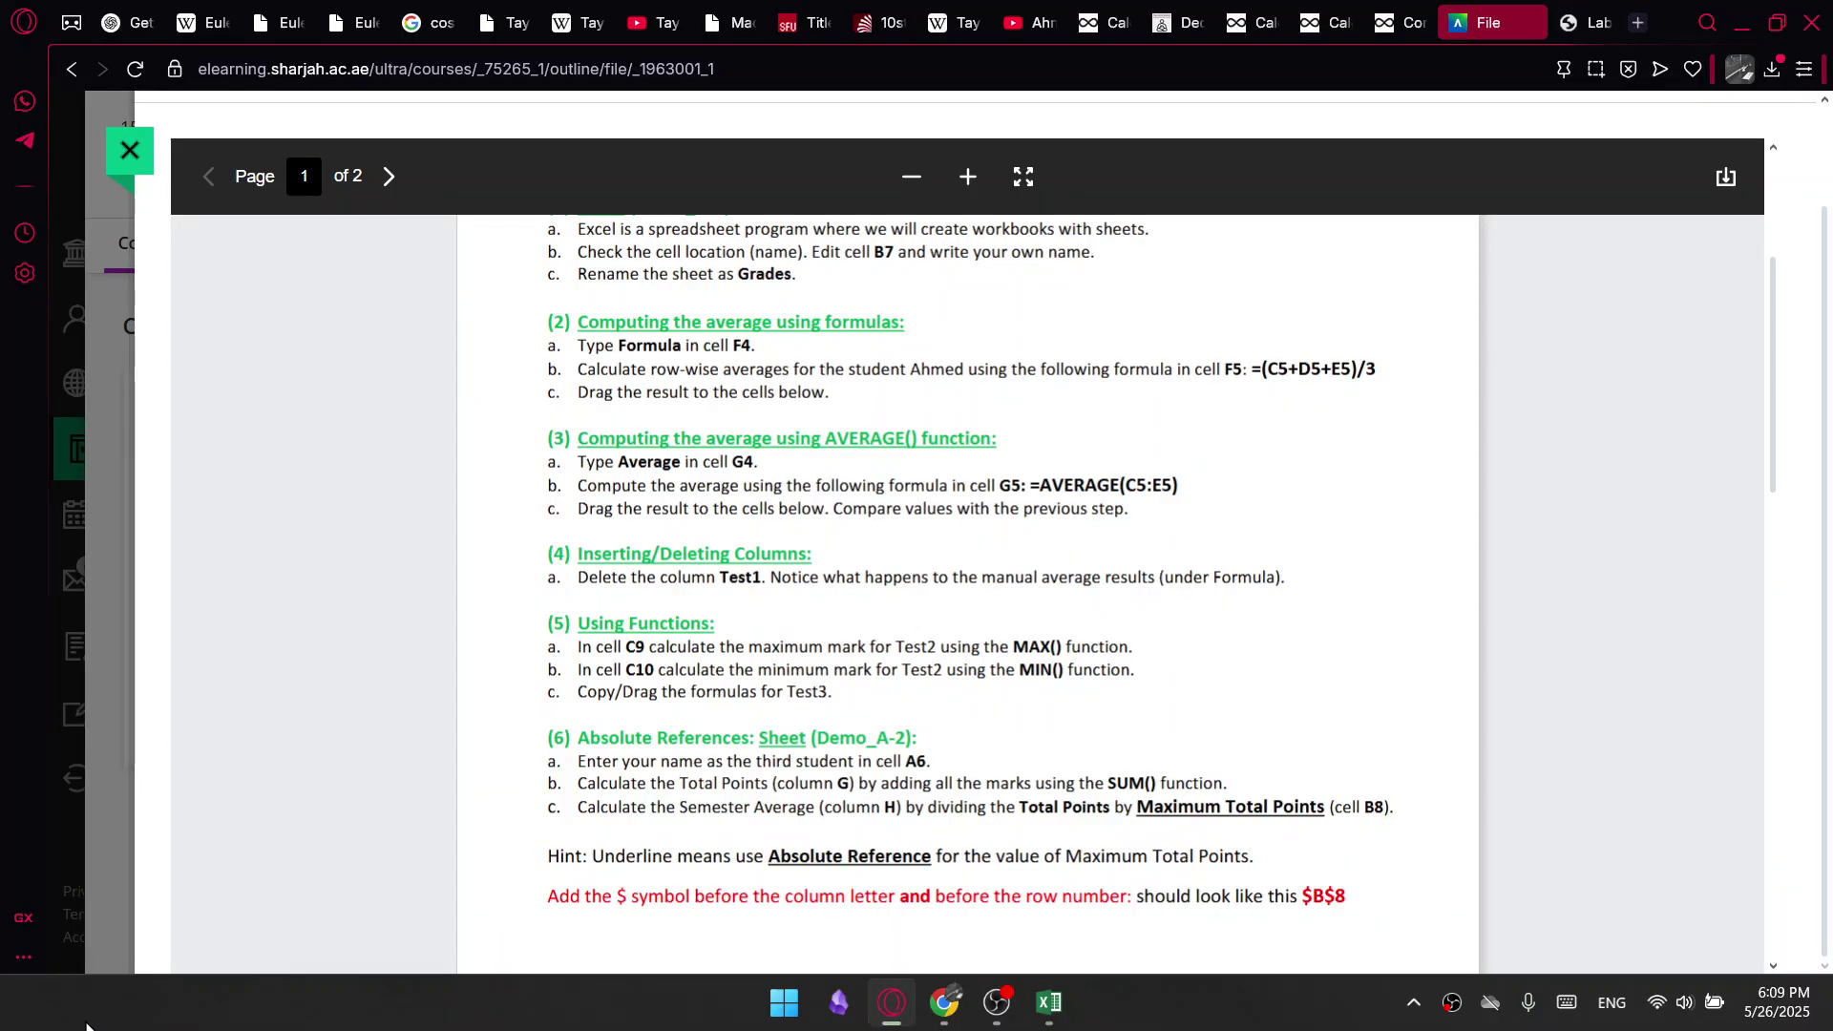
scroll(607, 554, down, 2)
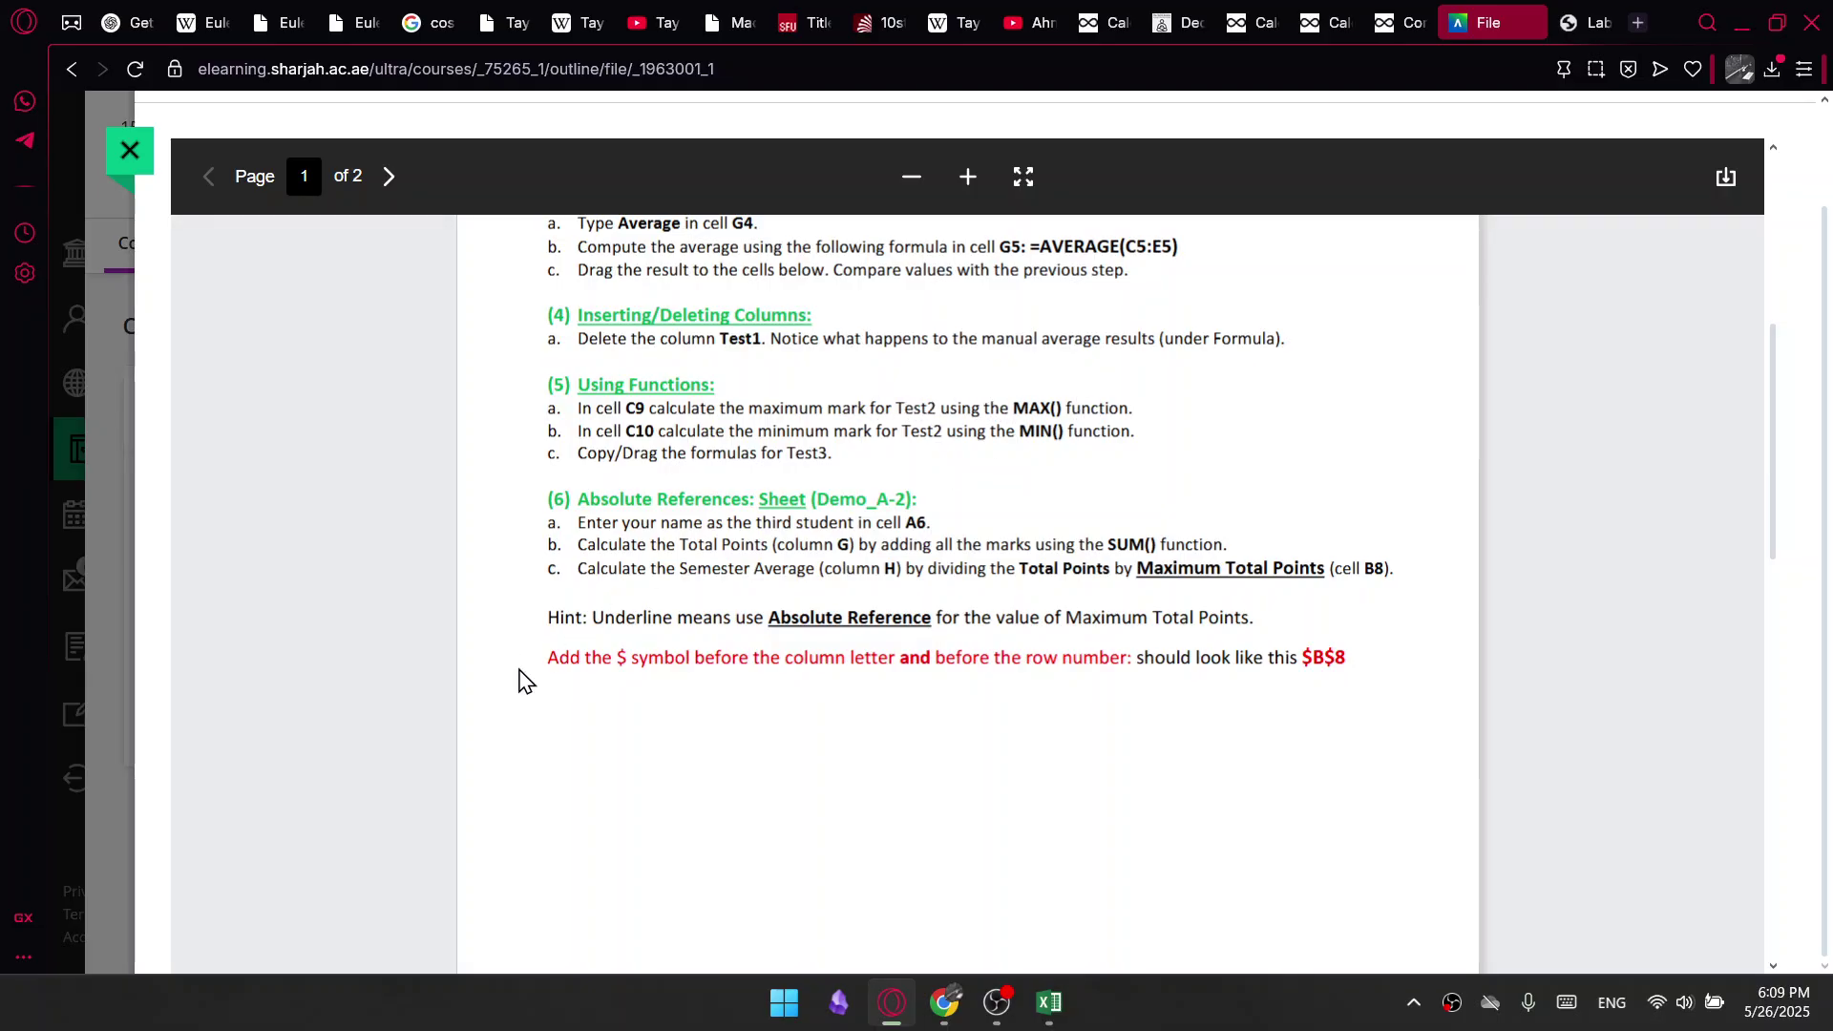
click(1055, 1001)
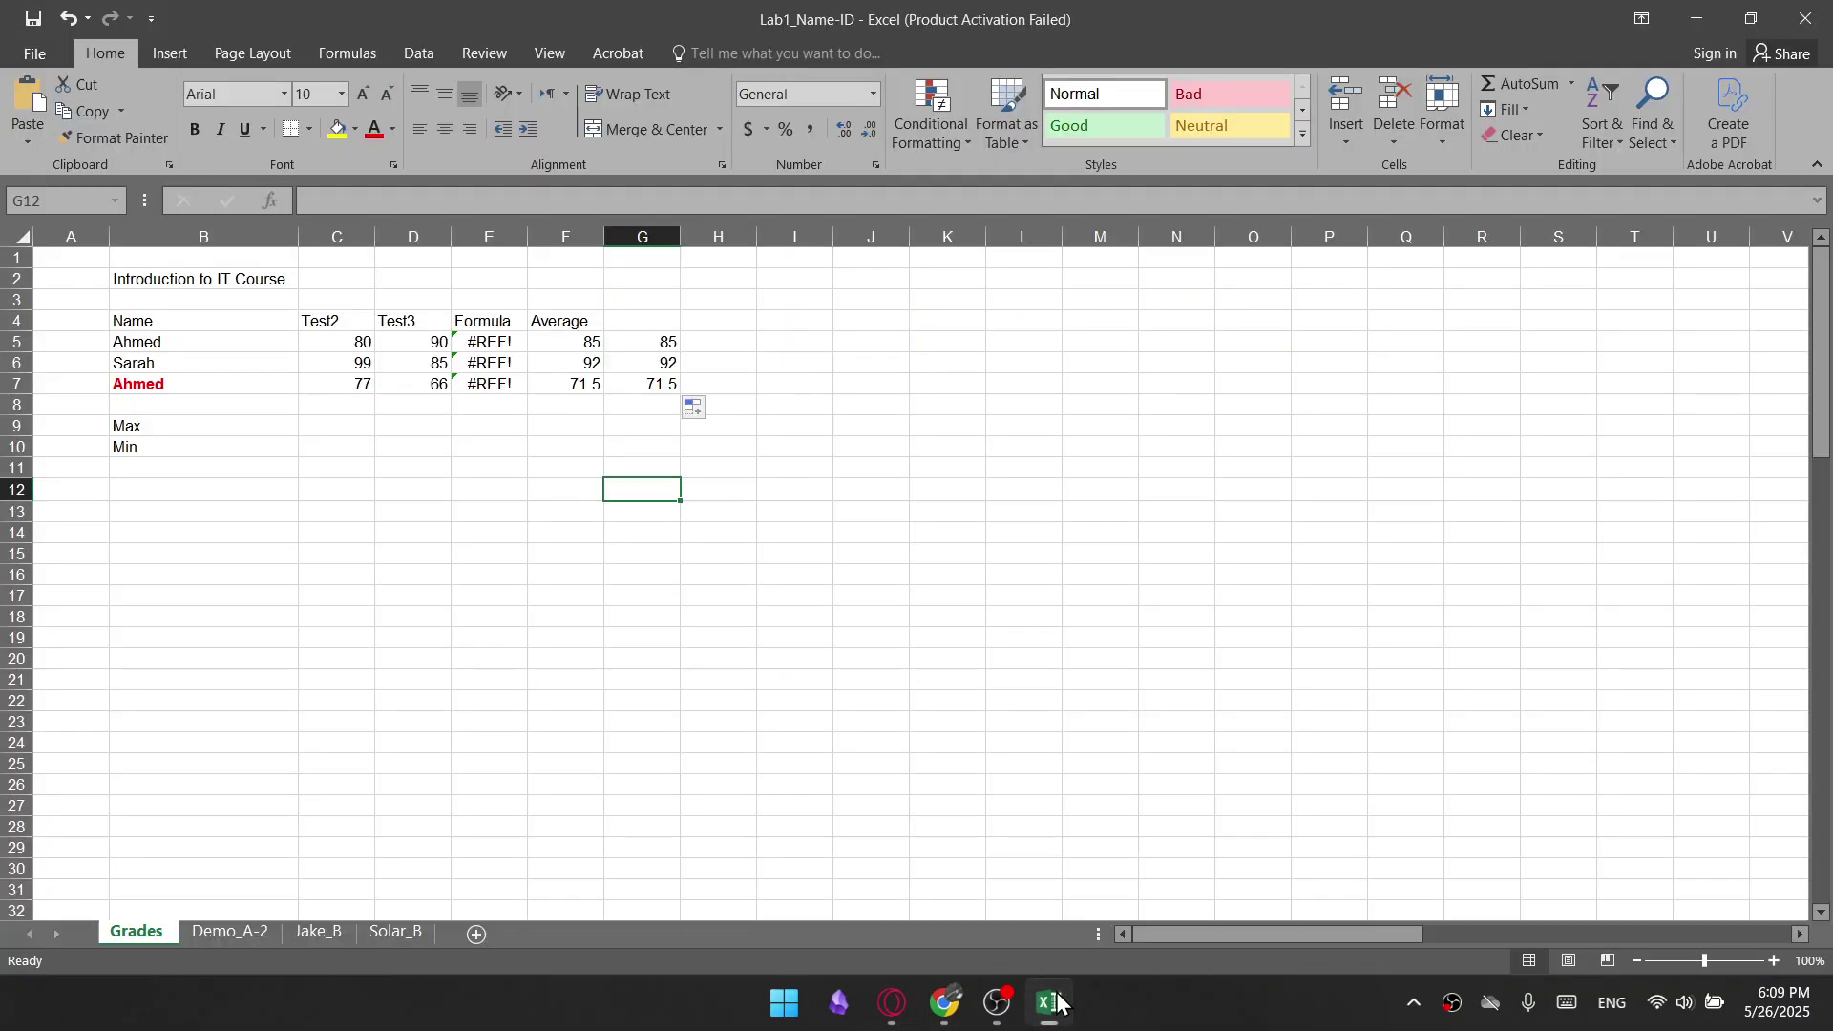
Calculate the maximum Test2 mark in C9 with =MAX(C5:C7) and check the entered formula
click(343, 432)
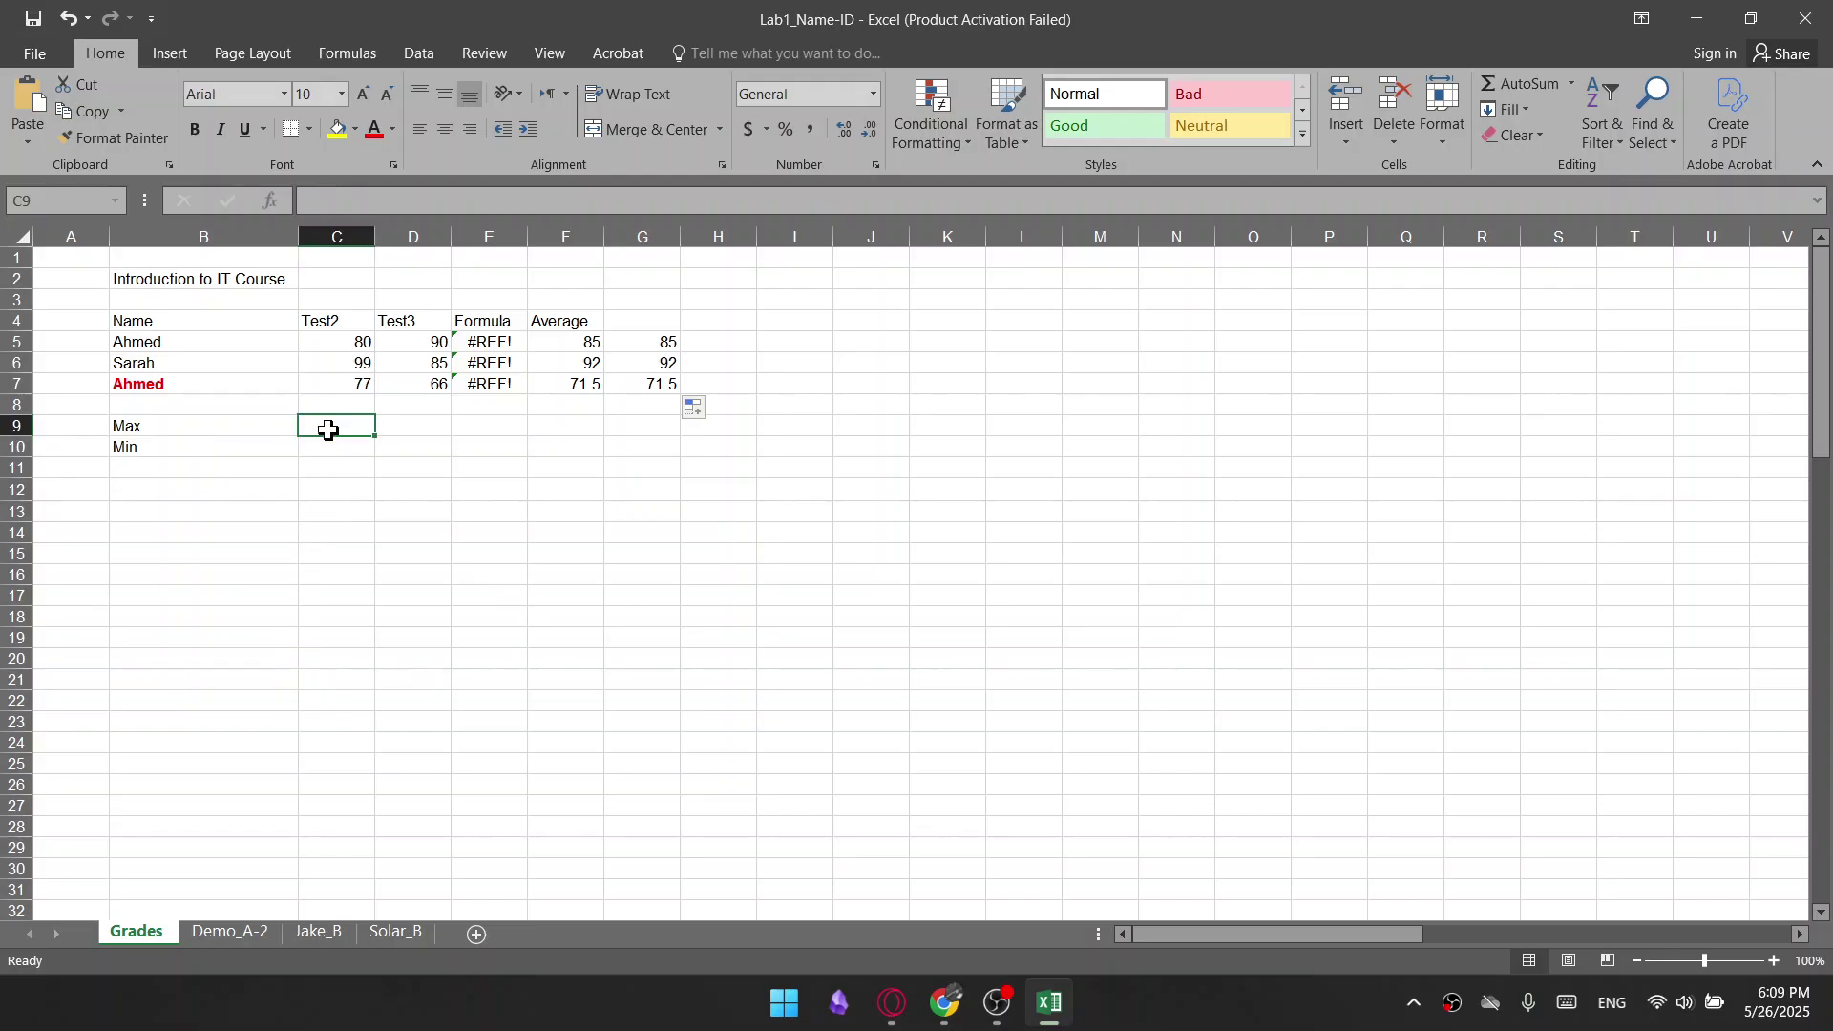
text(=)
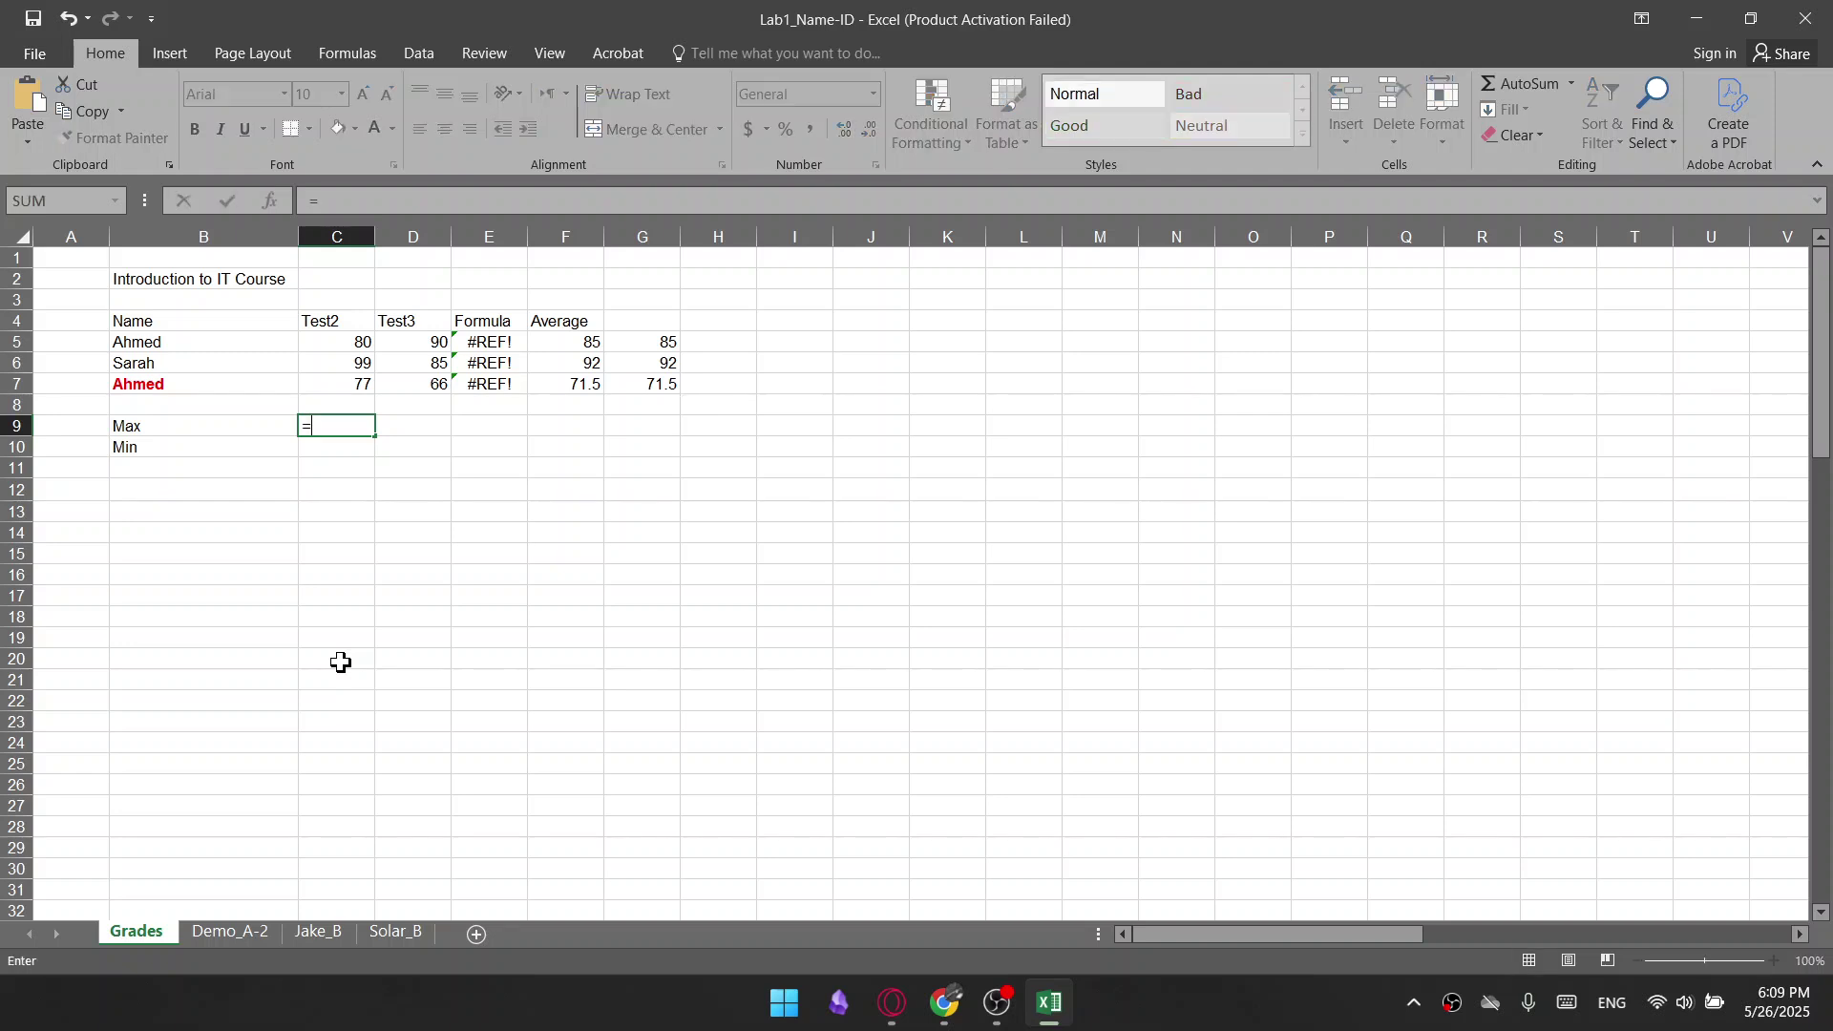
text(max)
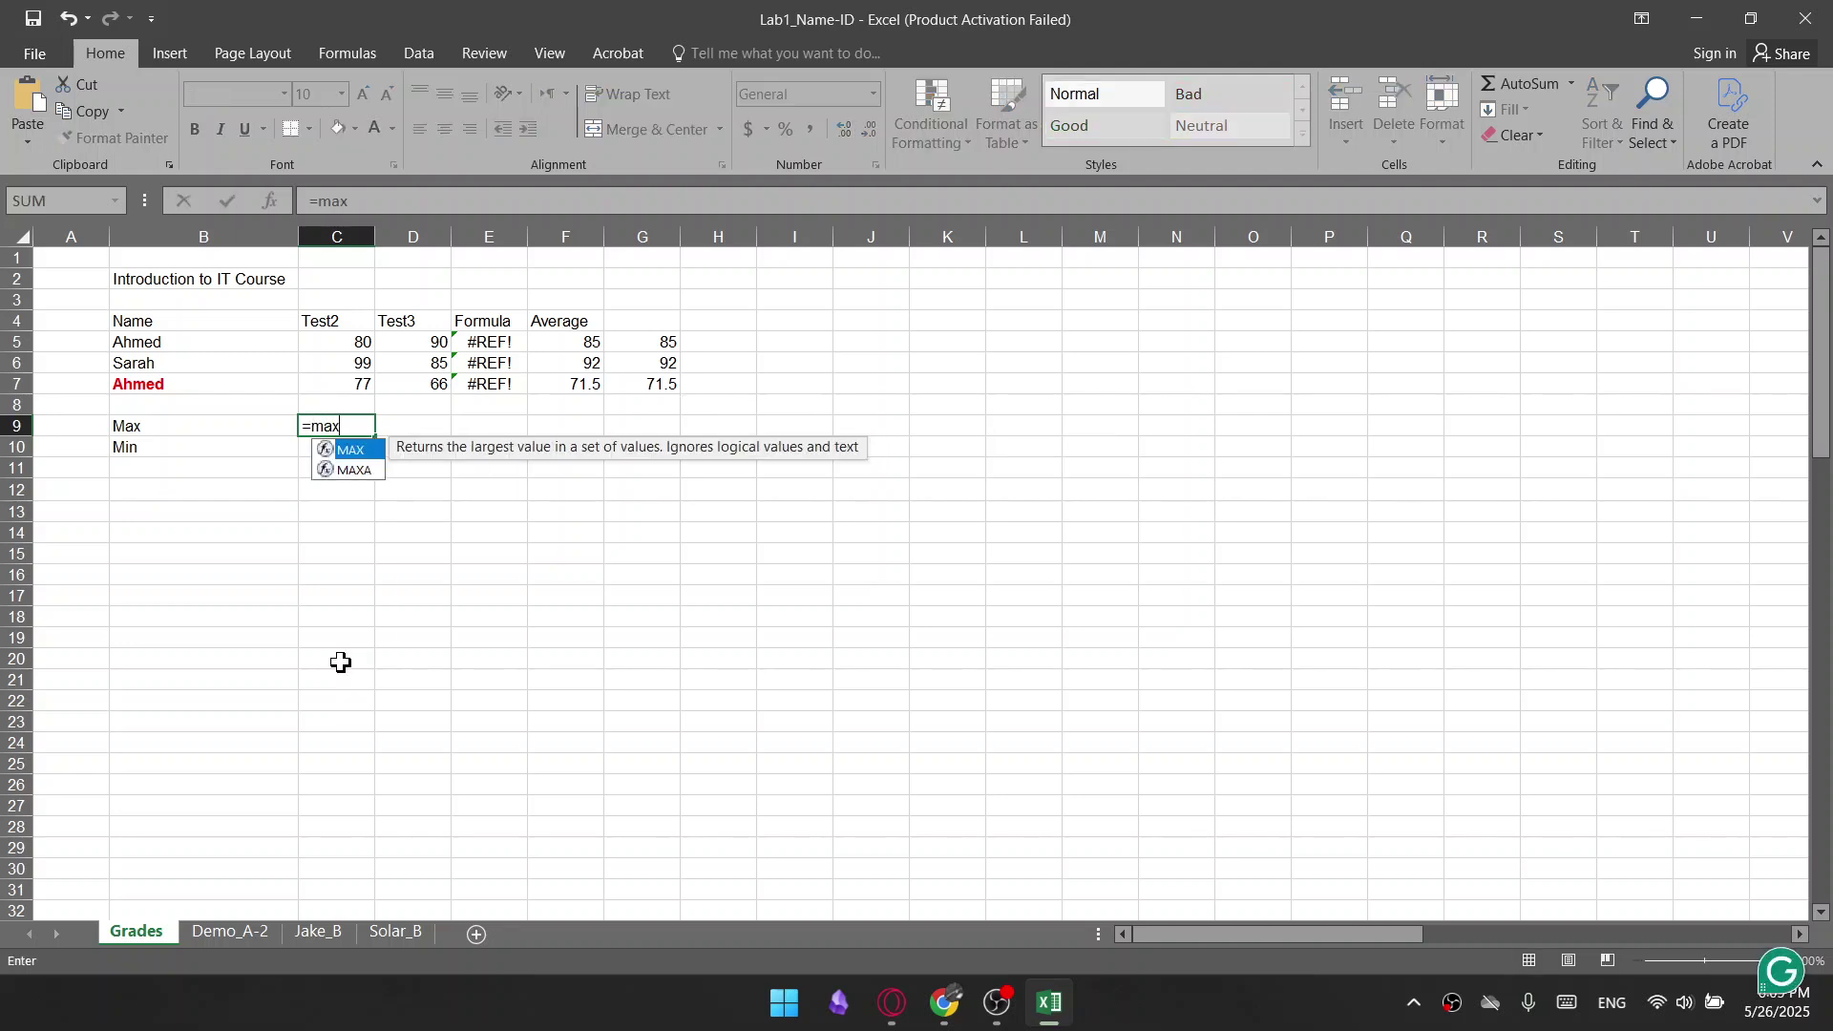
double_click(358, 449)
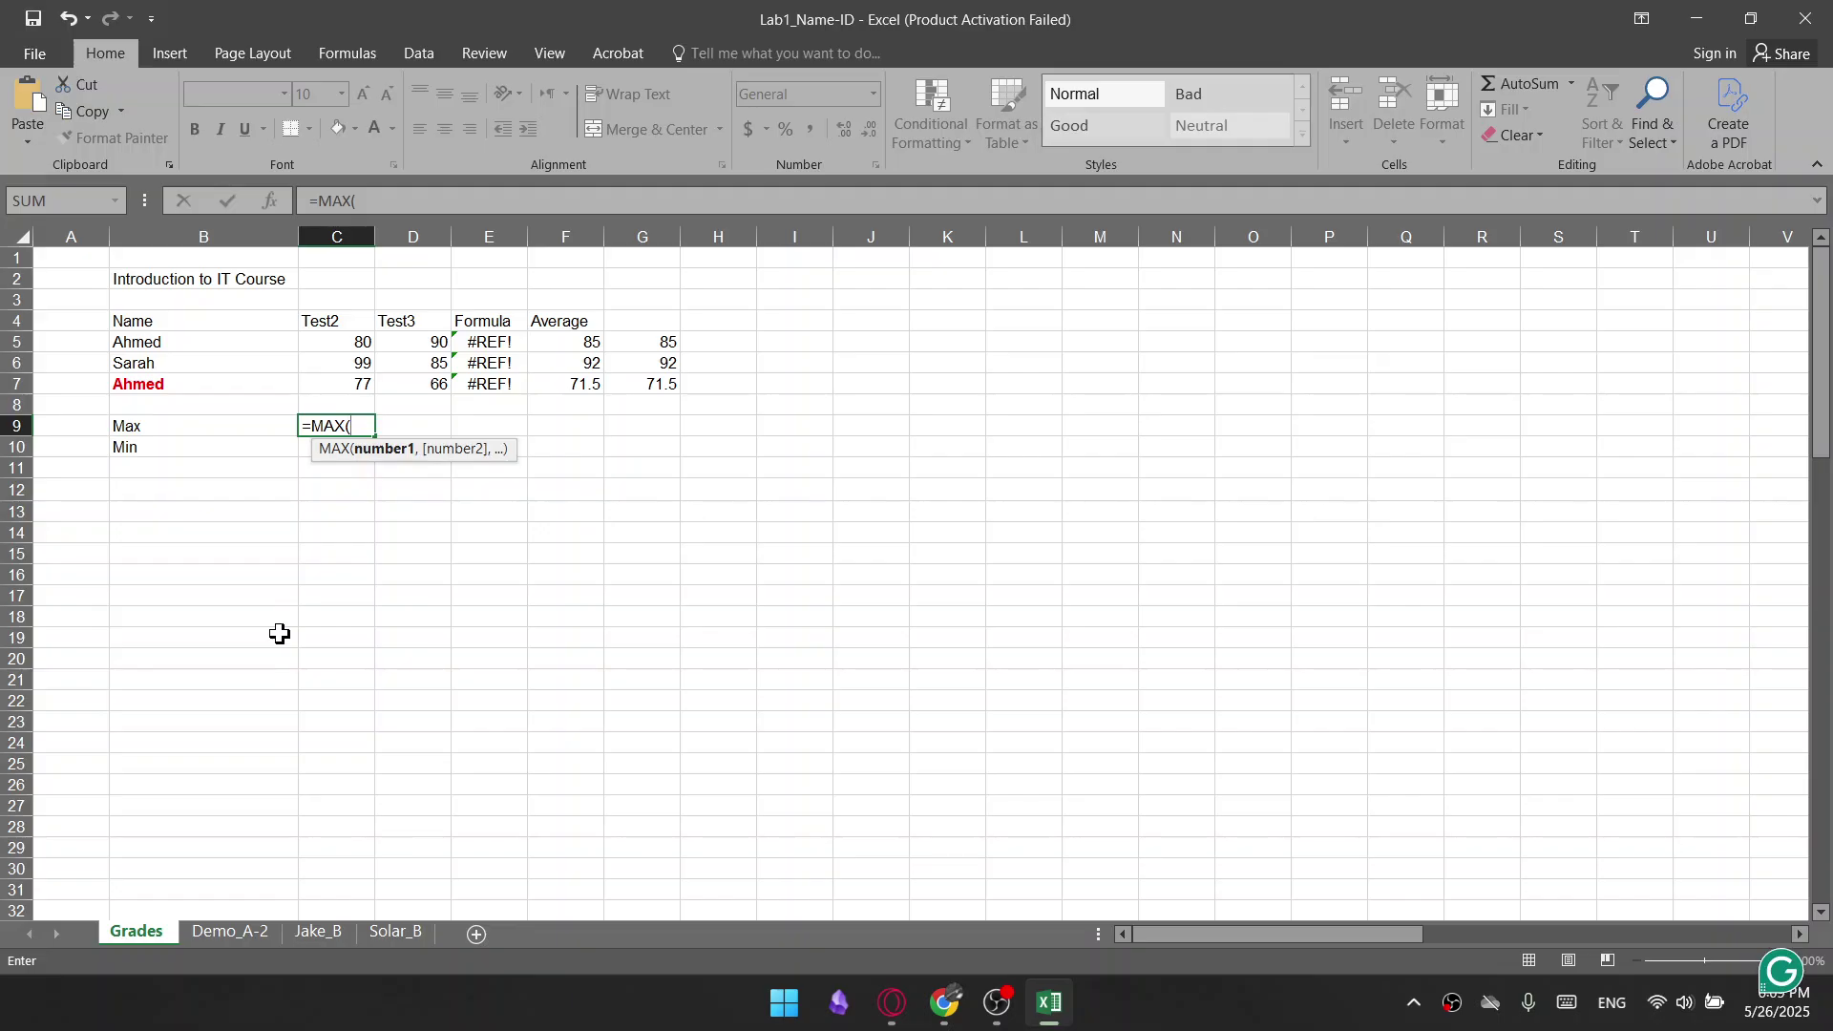
drag(351, 338, 362, 384)
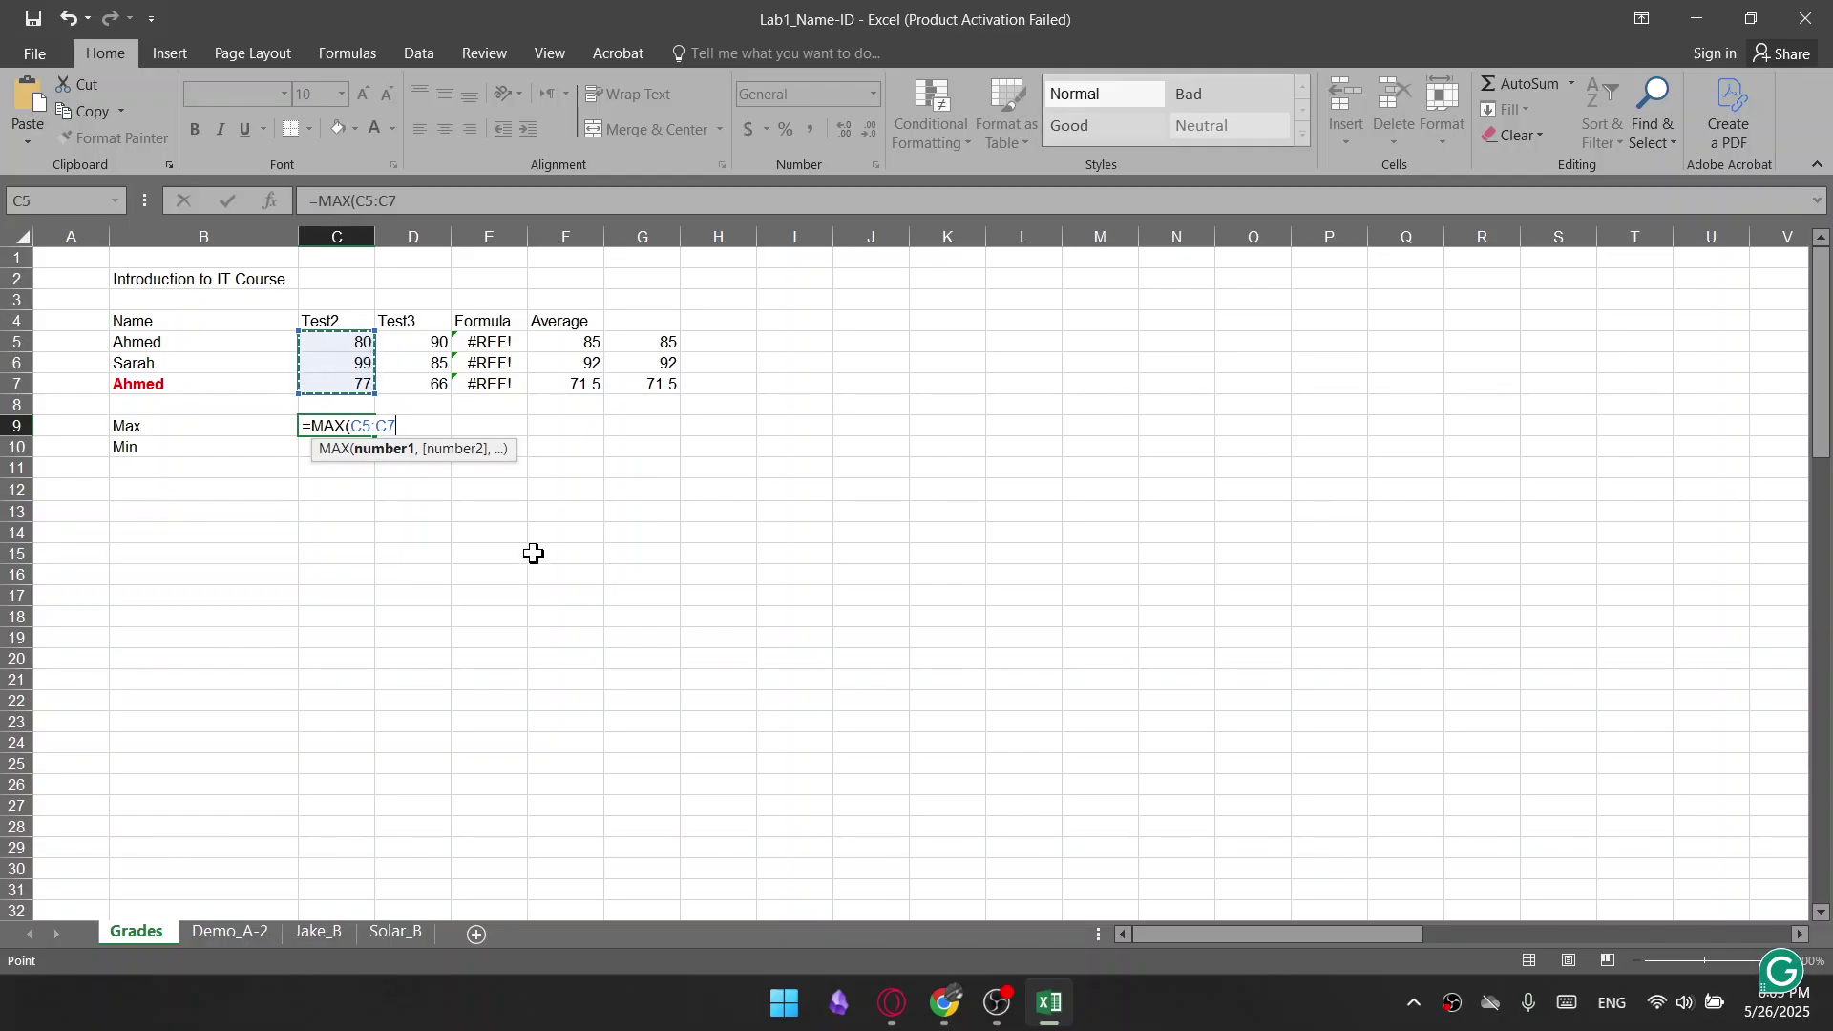
key(ctrl+Return)
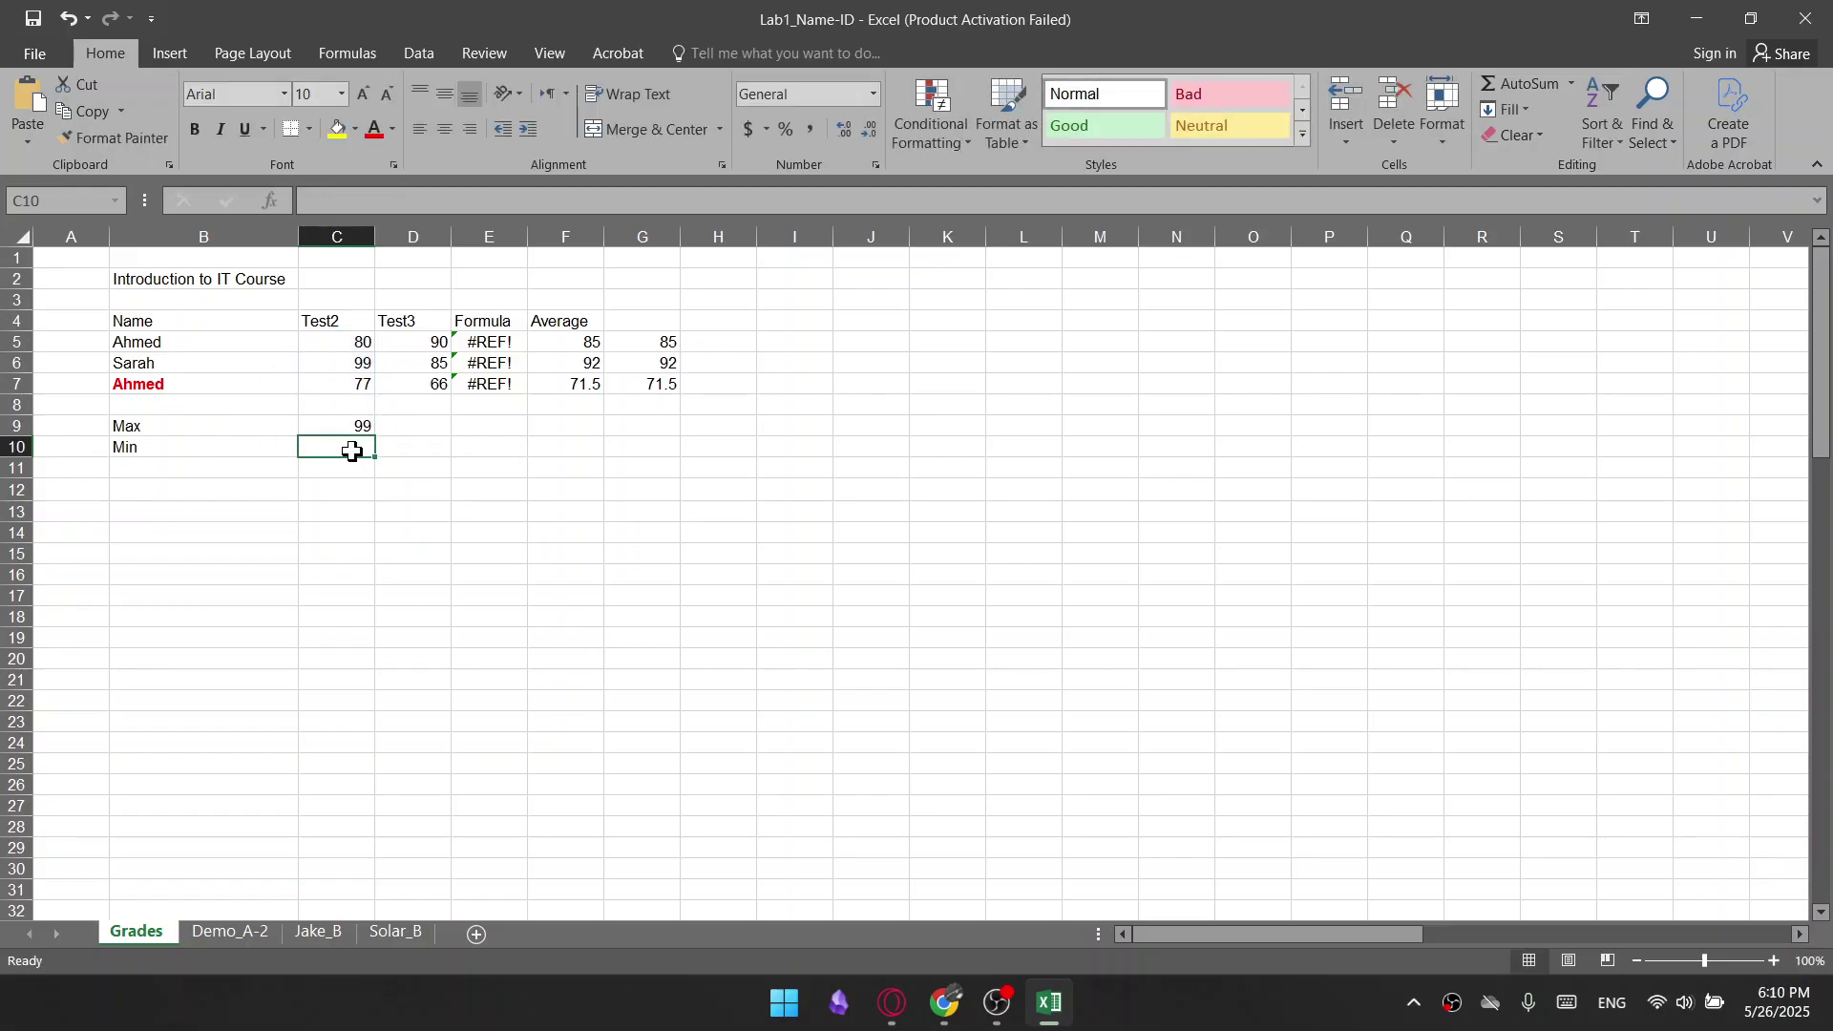
key(Up)
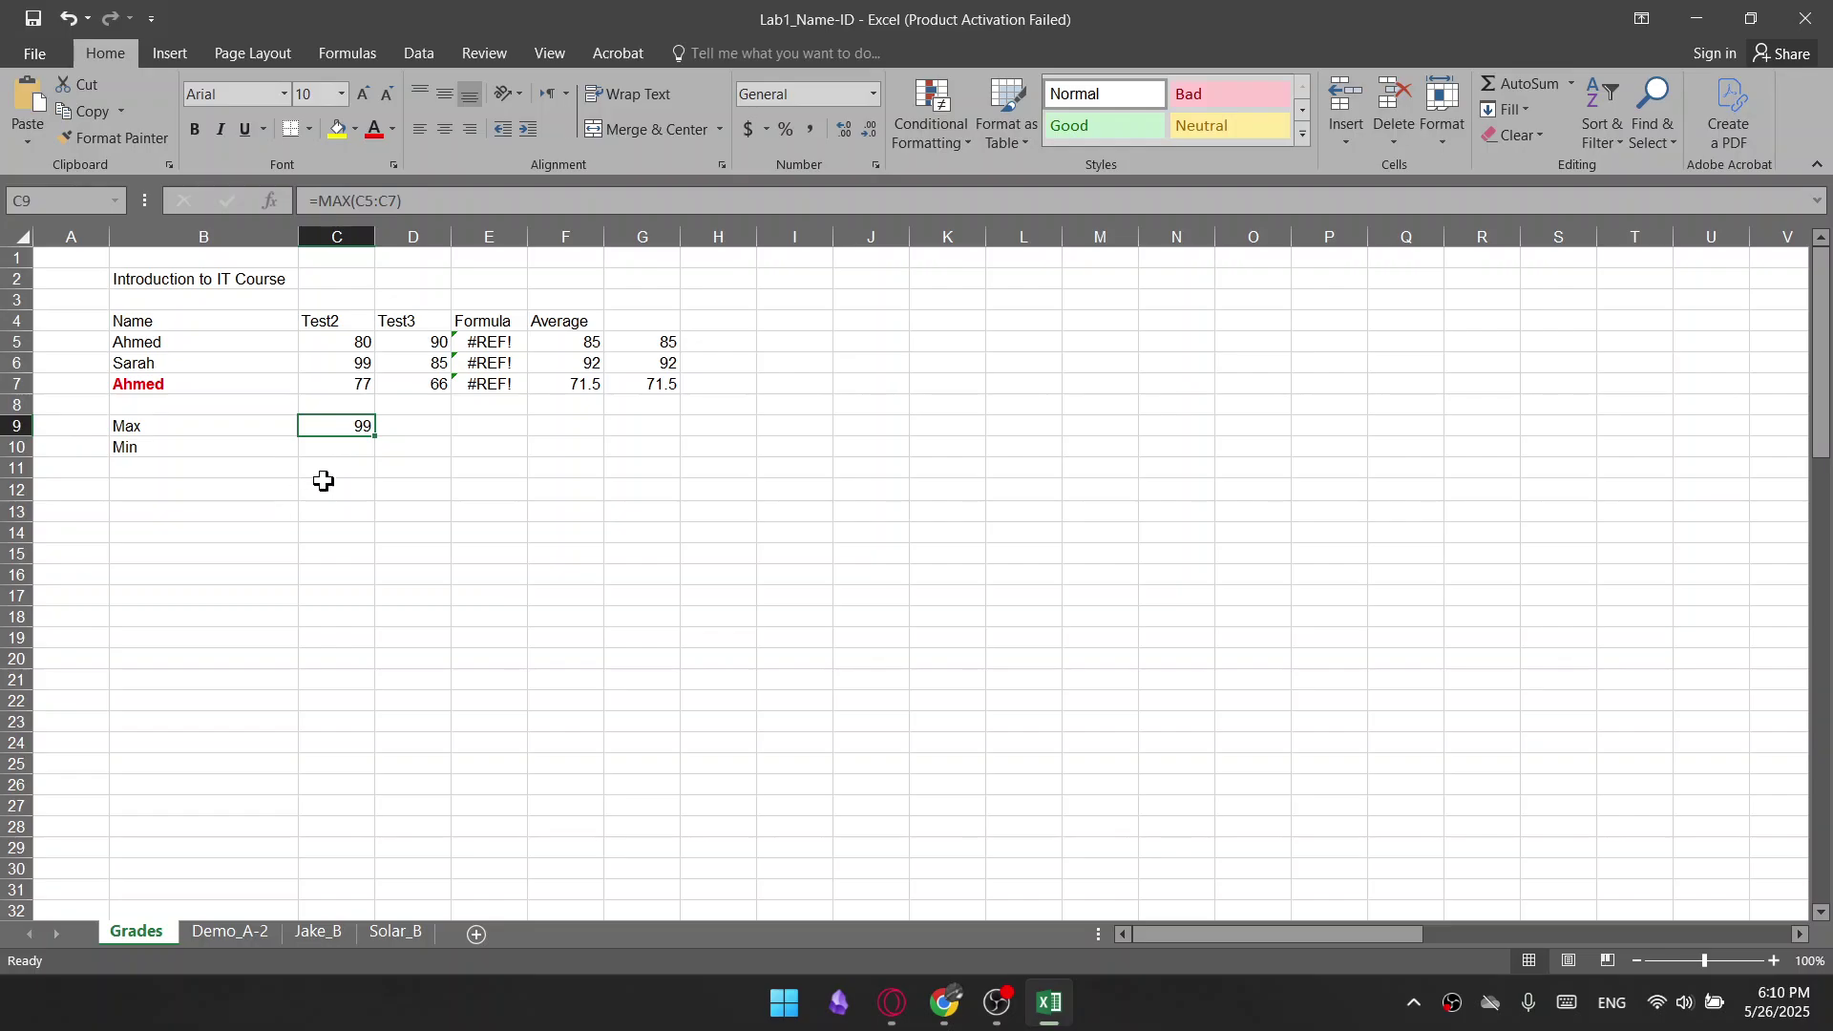
Calculate the minimum Test2 mark in C10 with =MIN(C5:C7) and check the entered formula
click(341, 451)
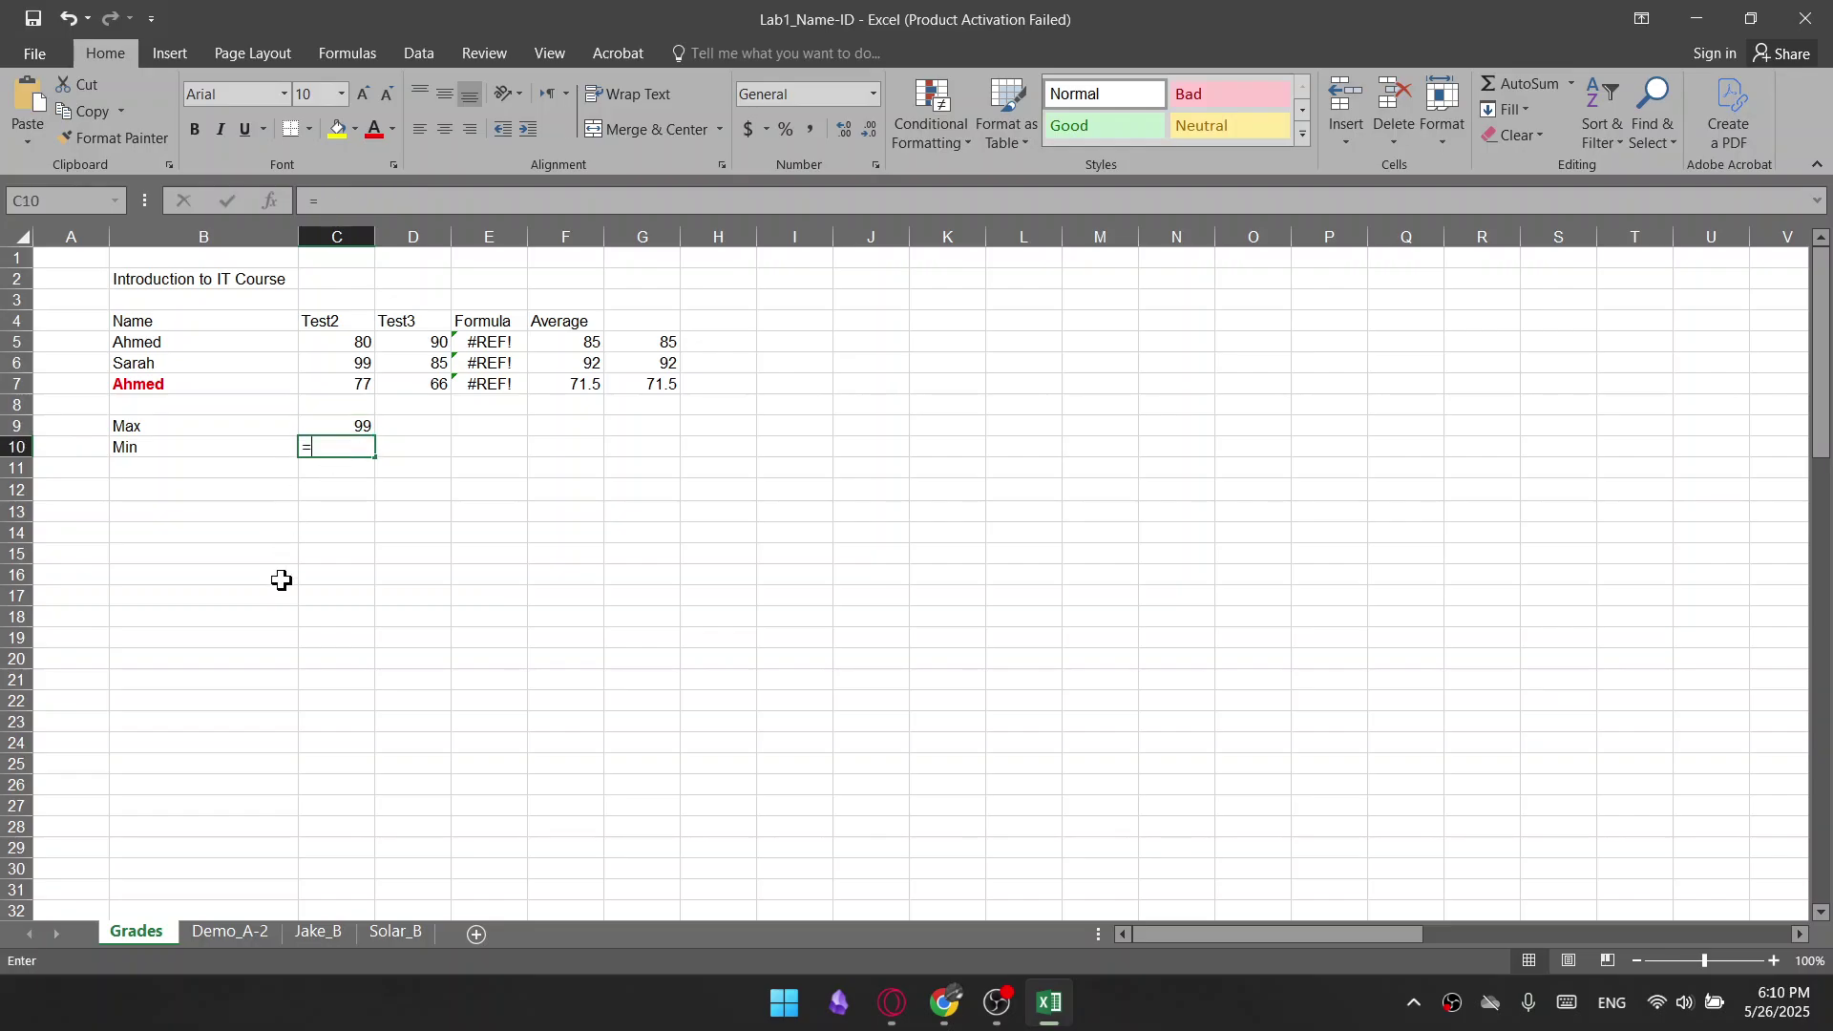
text(=min)
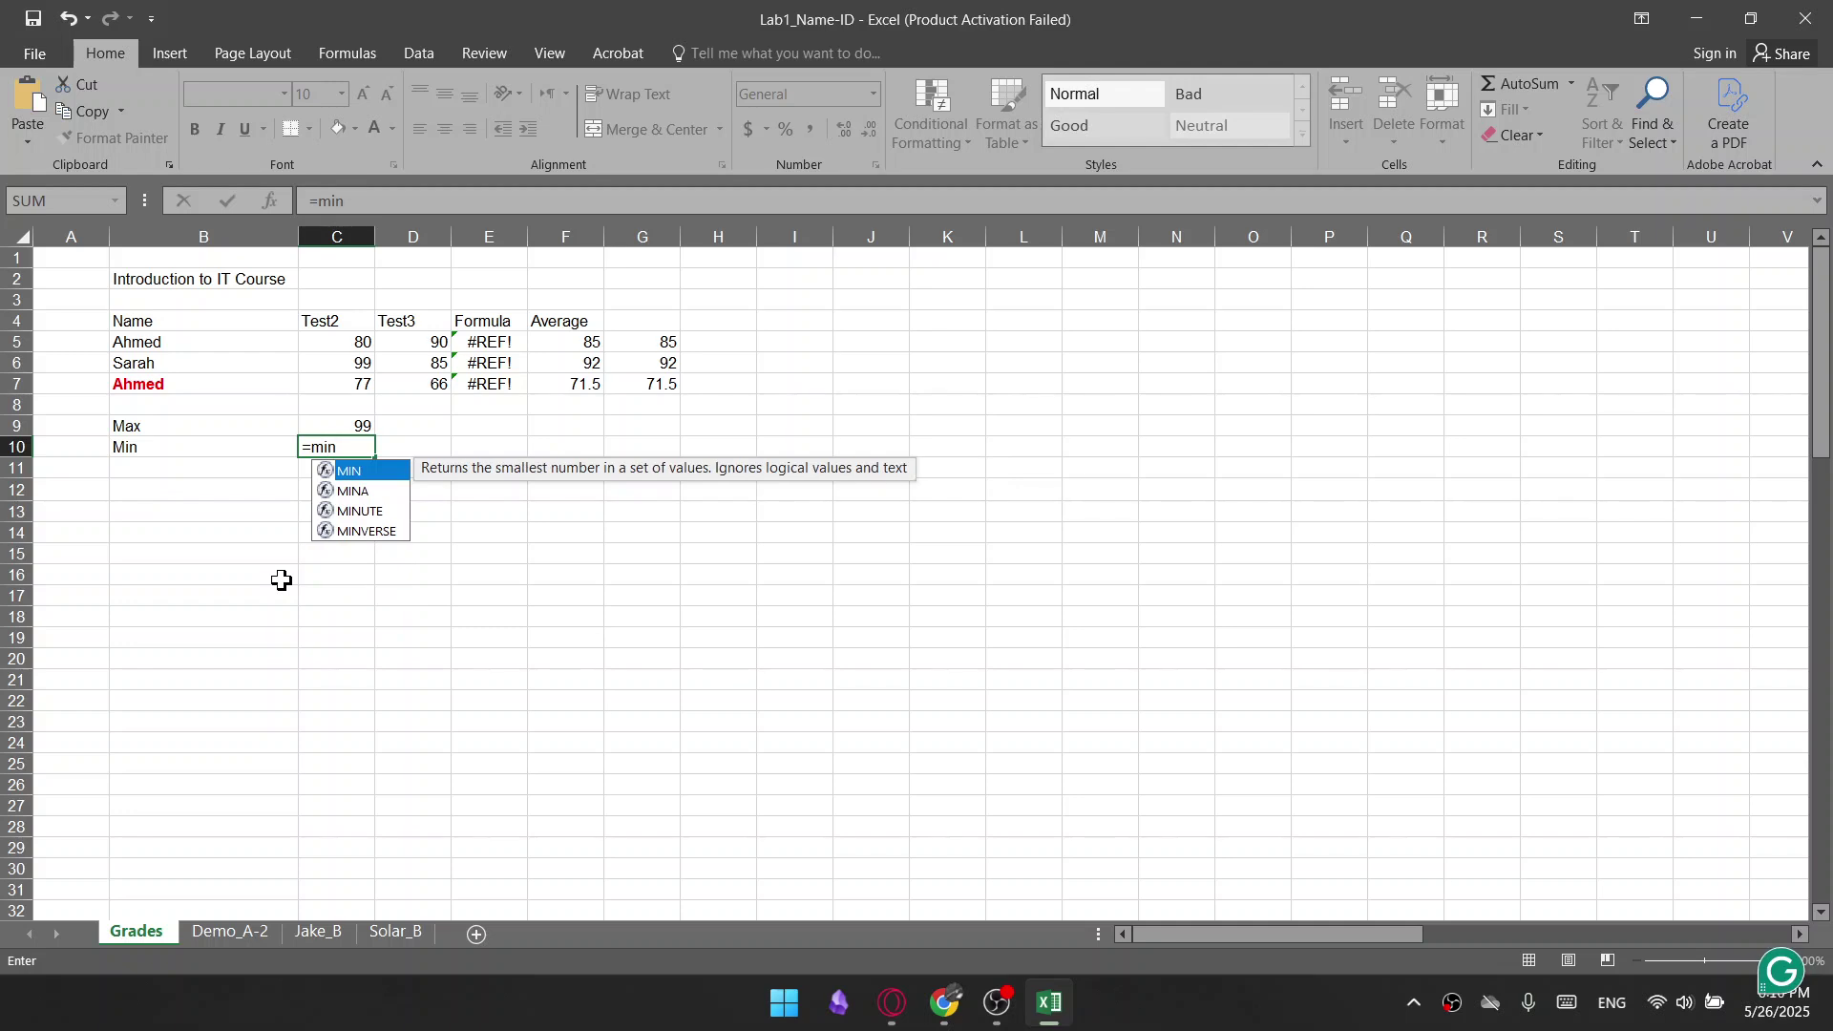
double_click(350, 471)
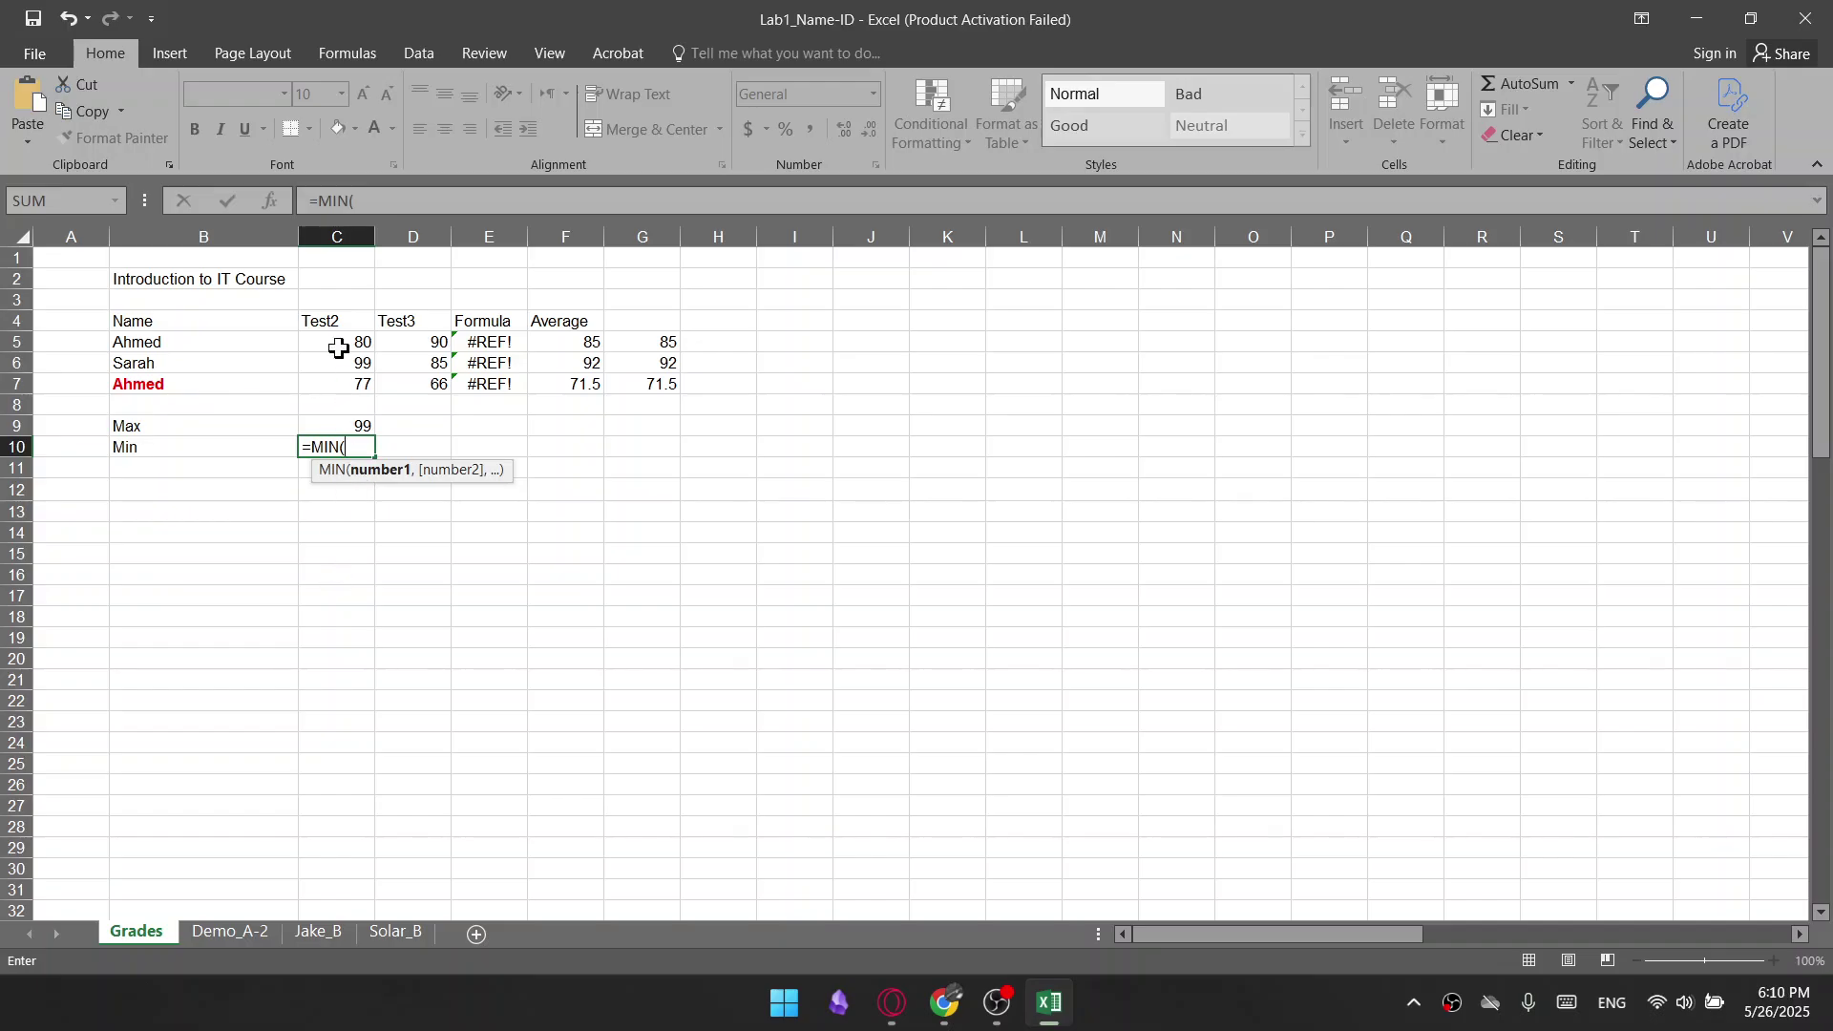
drag(351, 344, 362, 392)
text())
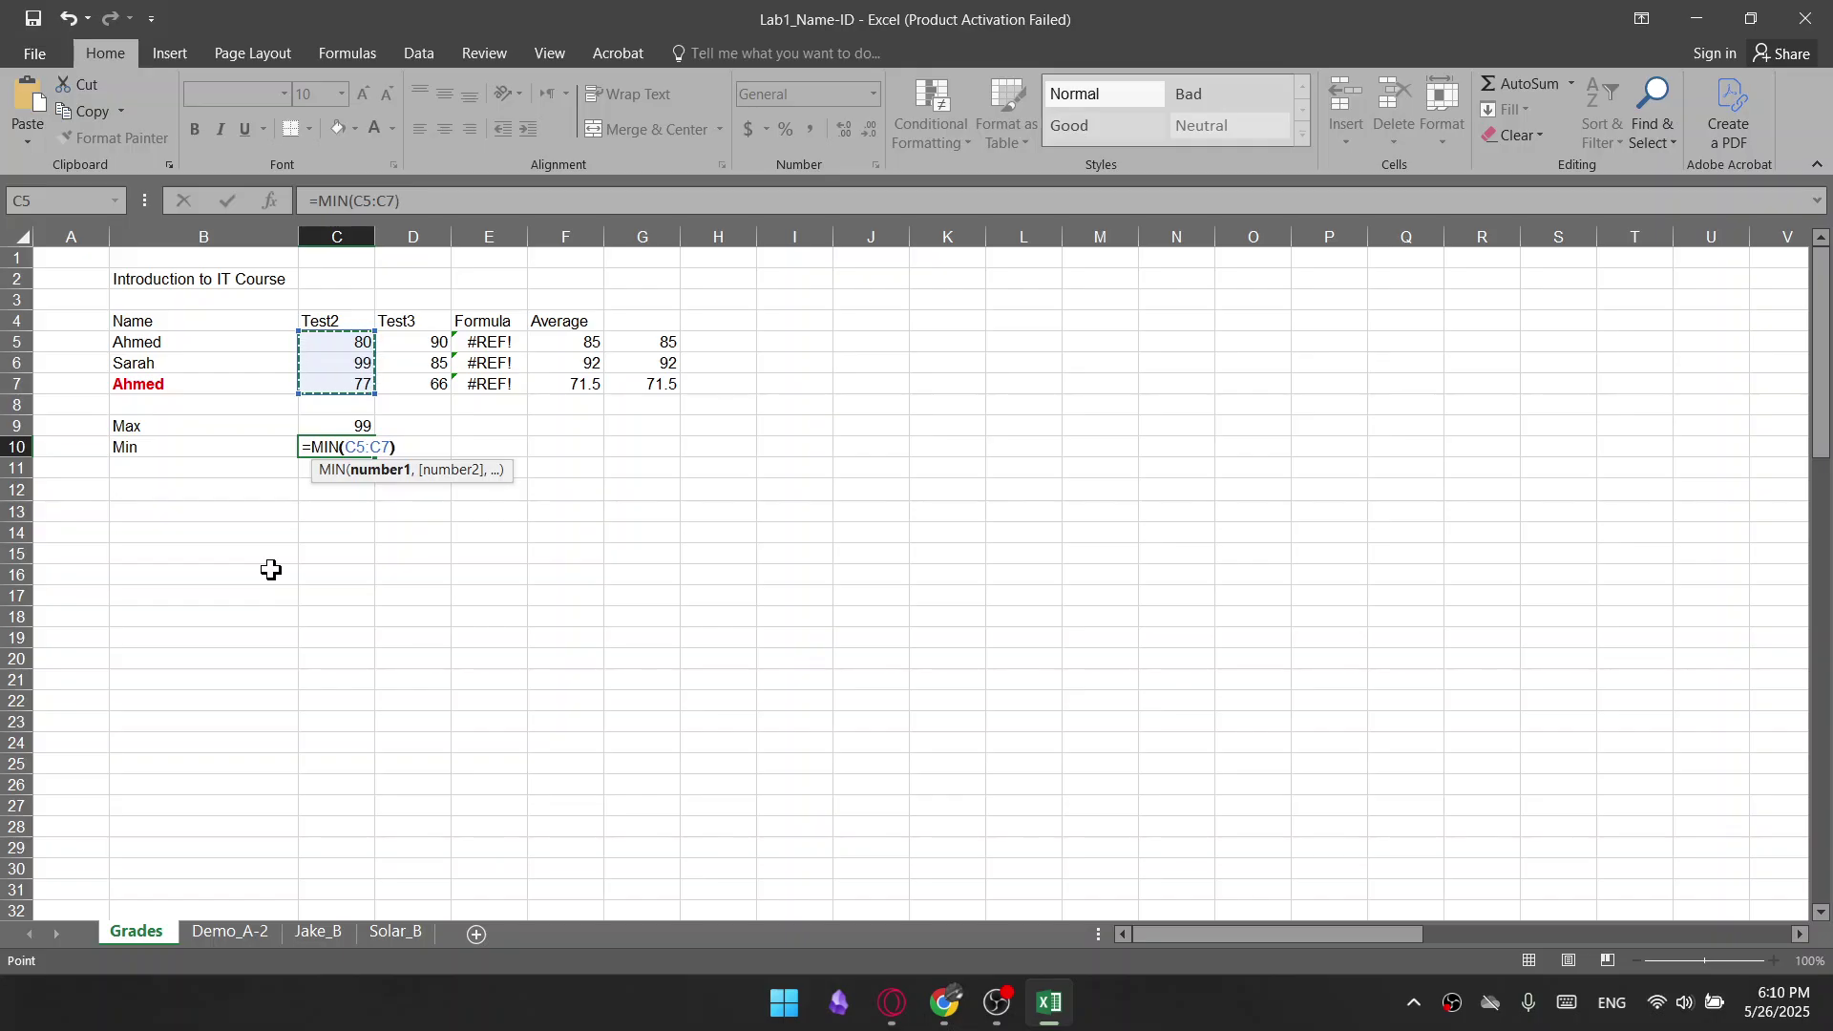
key(Return)
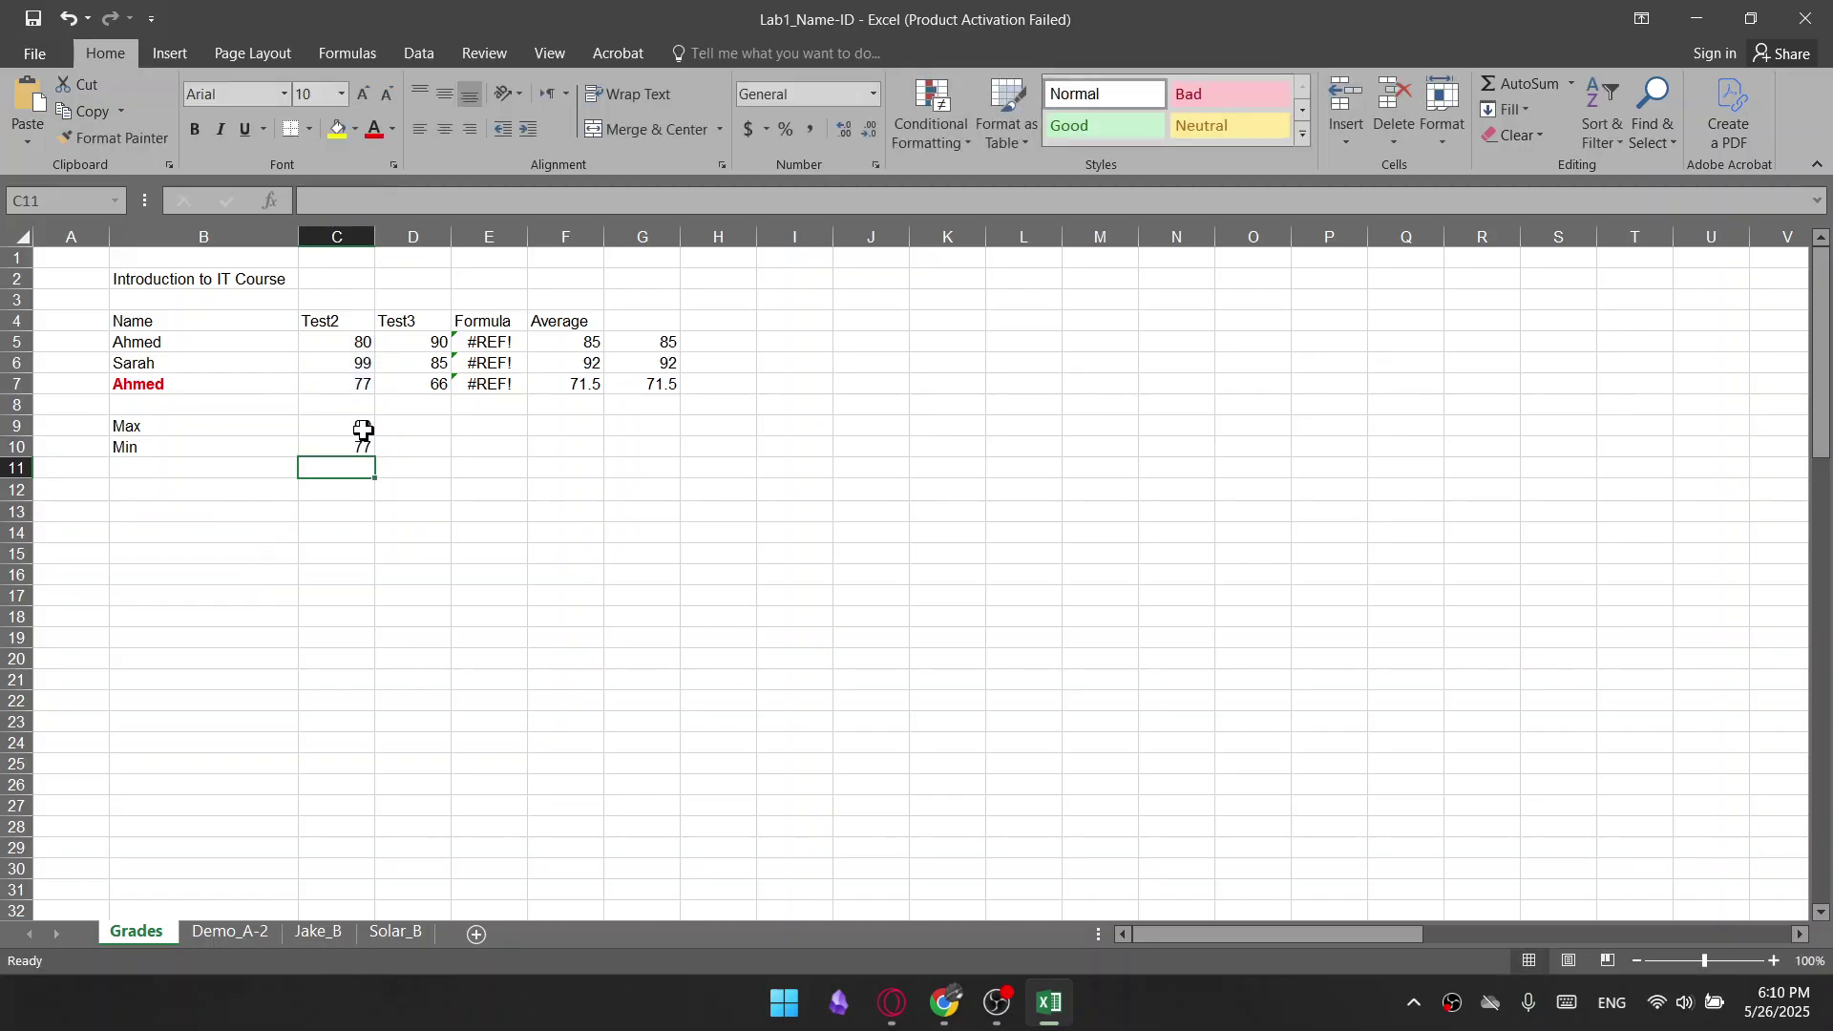
click(340, 447)
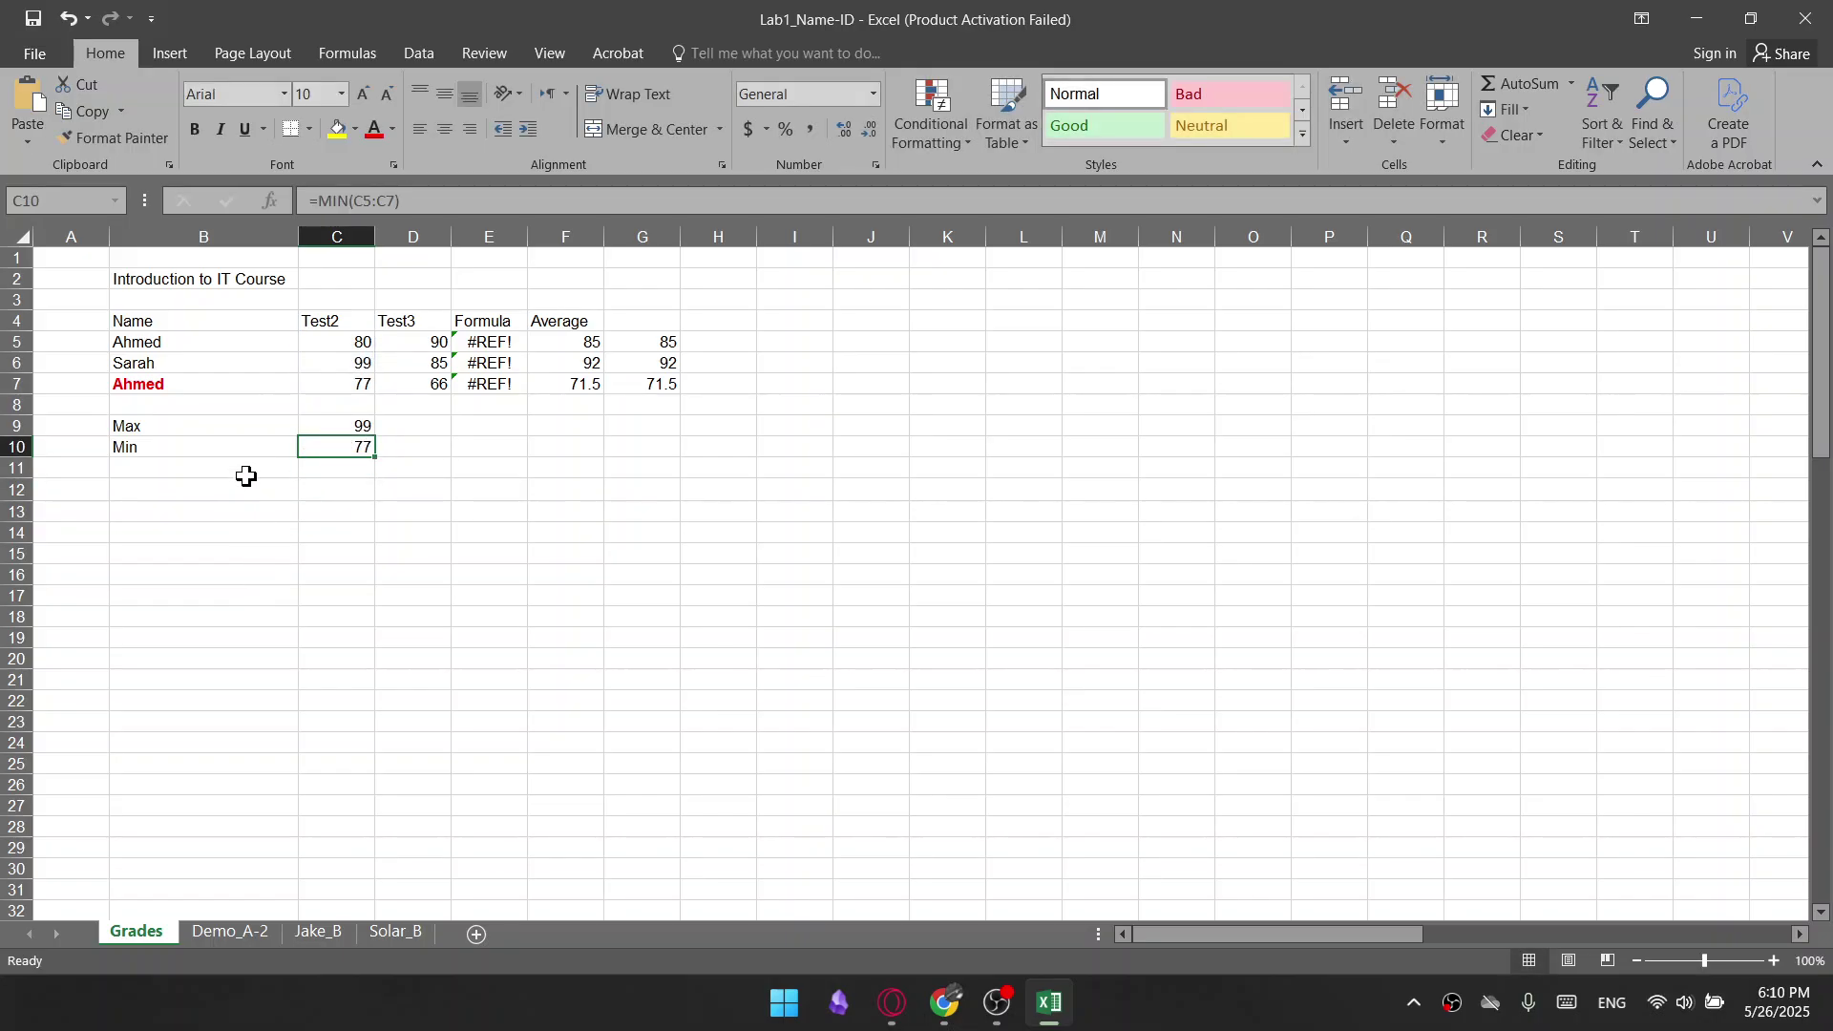
Try to fill the MAX formula from C9 over the block C9:D10, and undo the fill
click(405, 421)
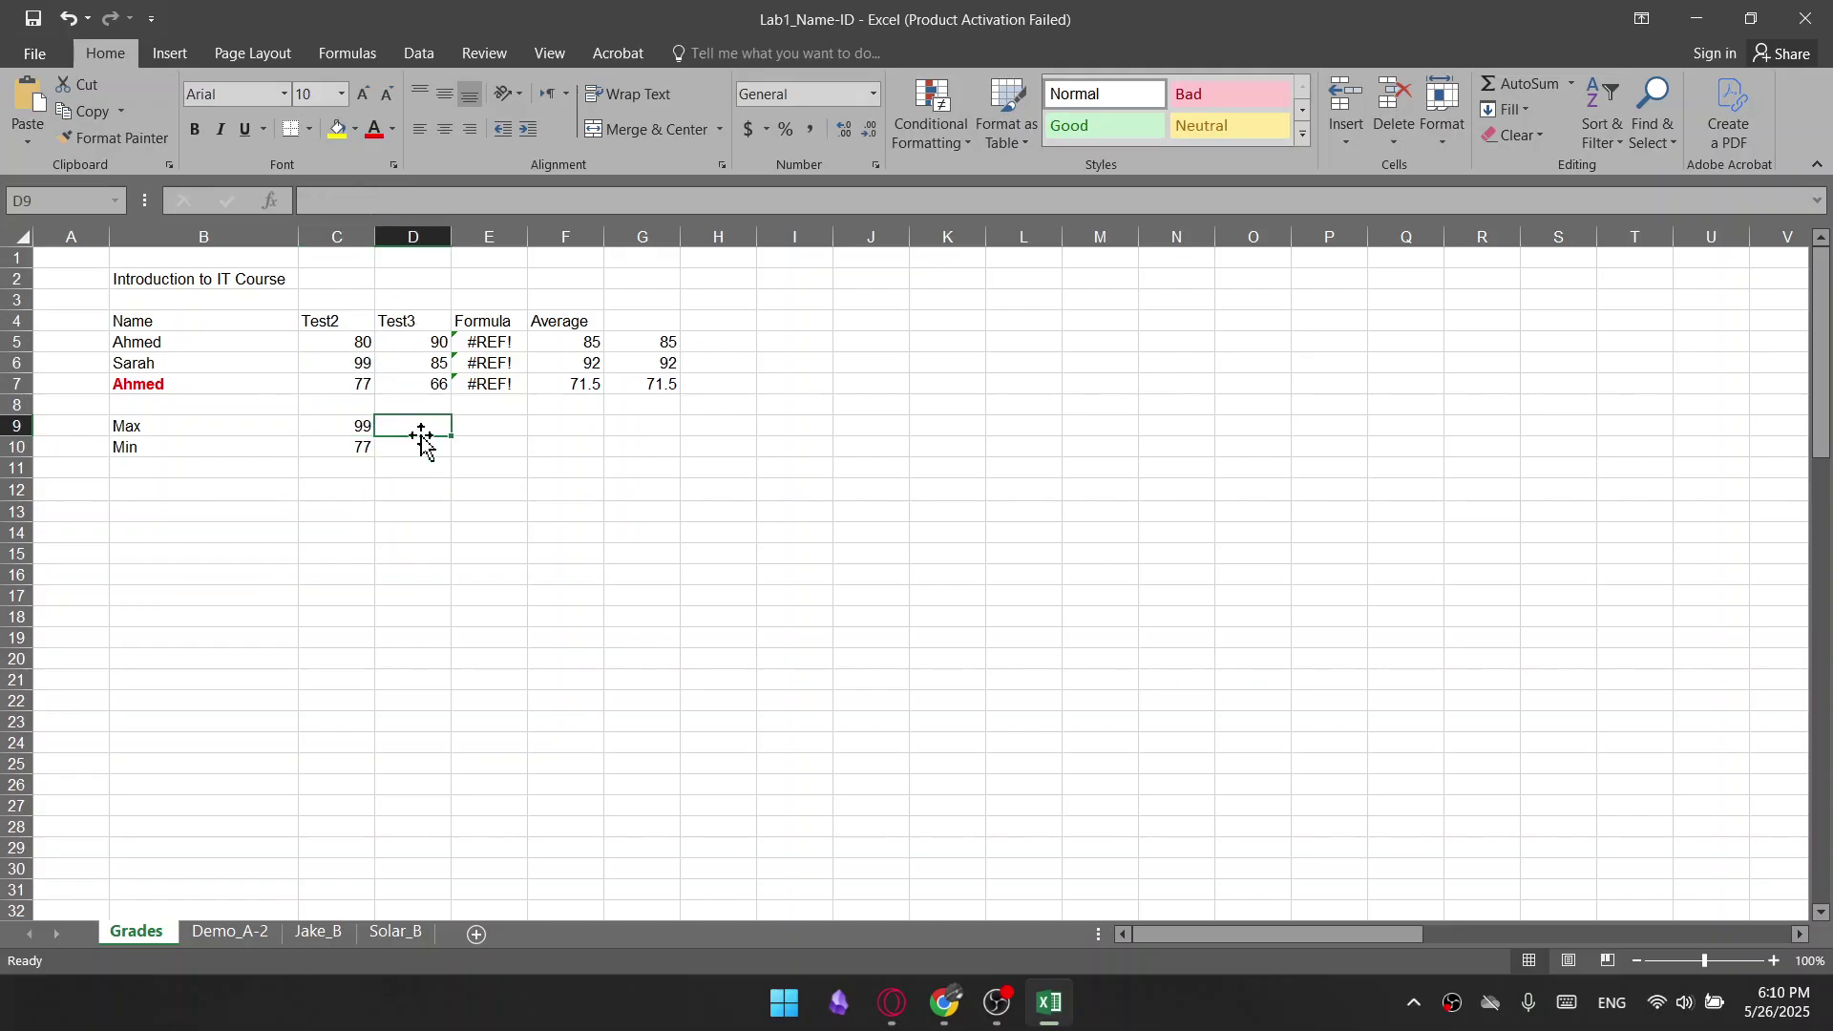
click(343, 430)
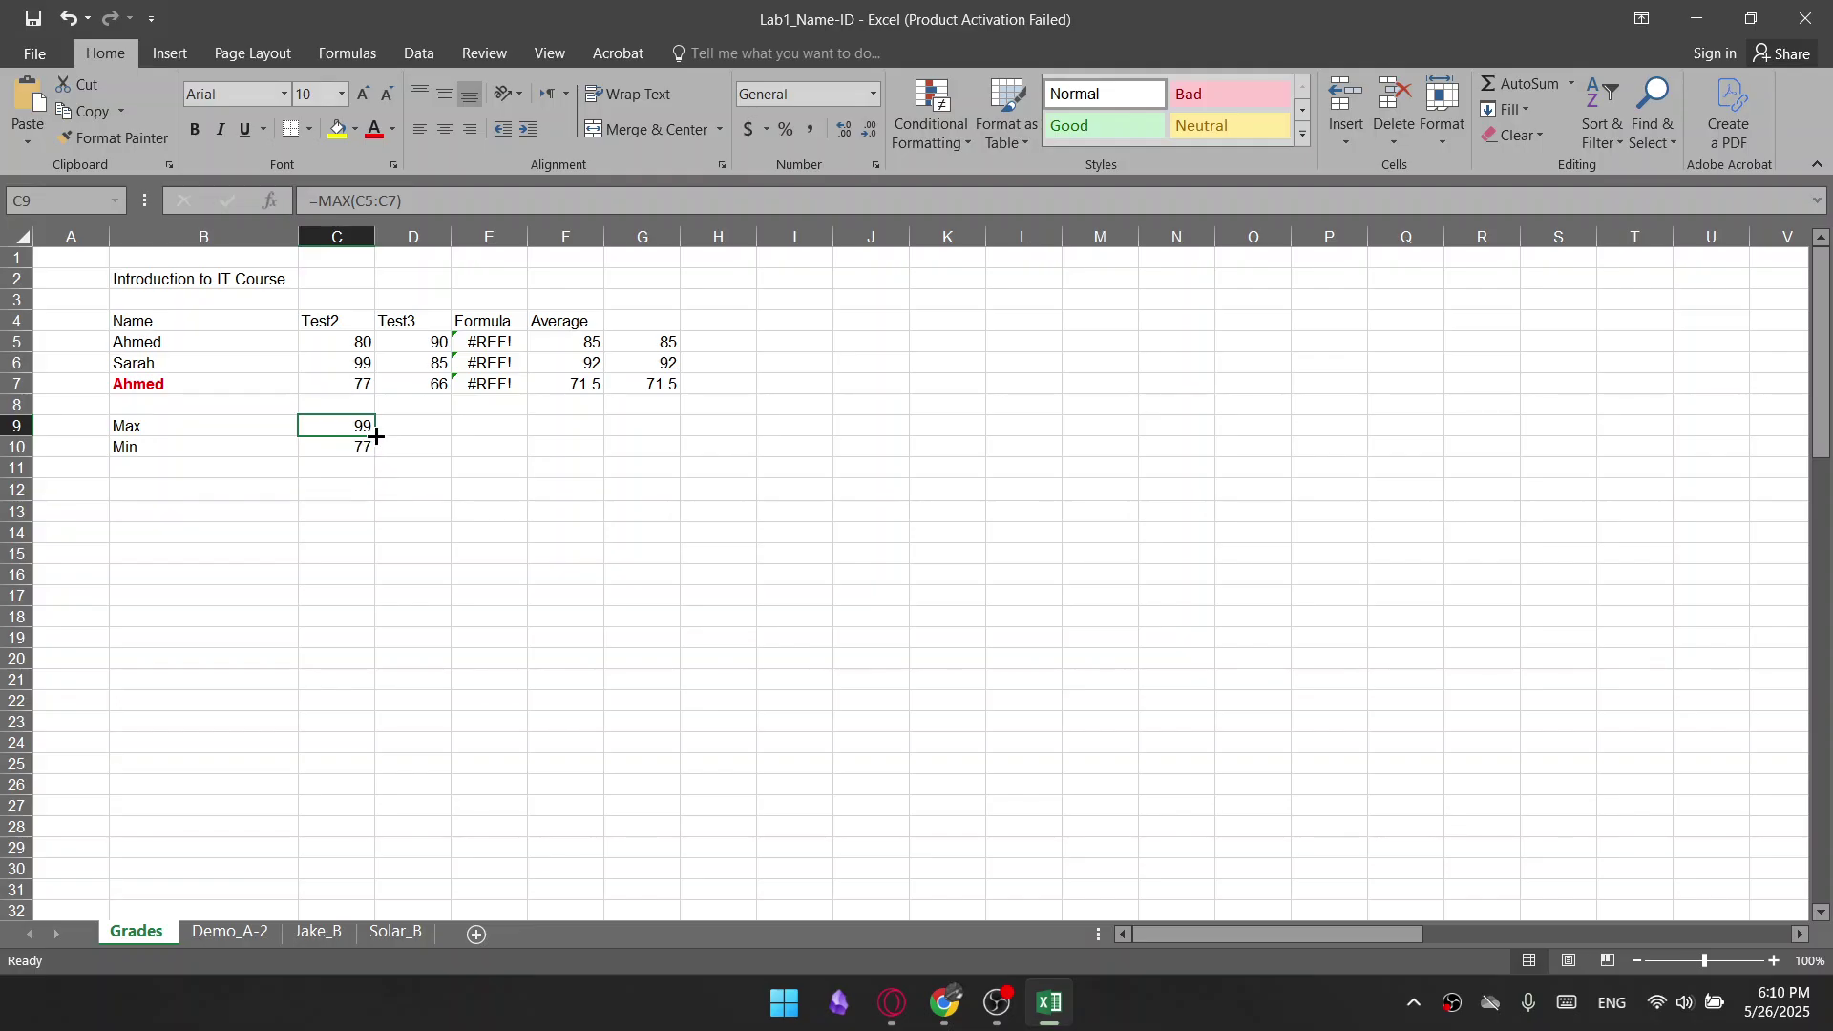
drag(379, 436, 379, 436)
drag(372, 439, 455, 459)
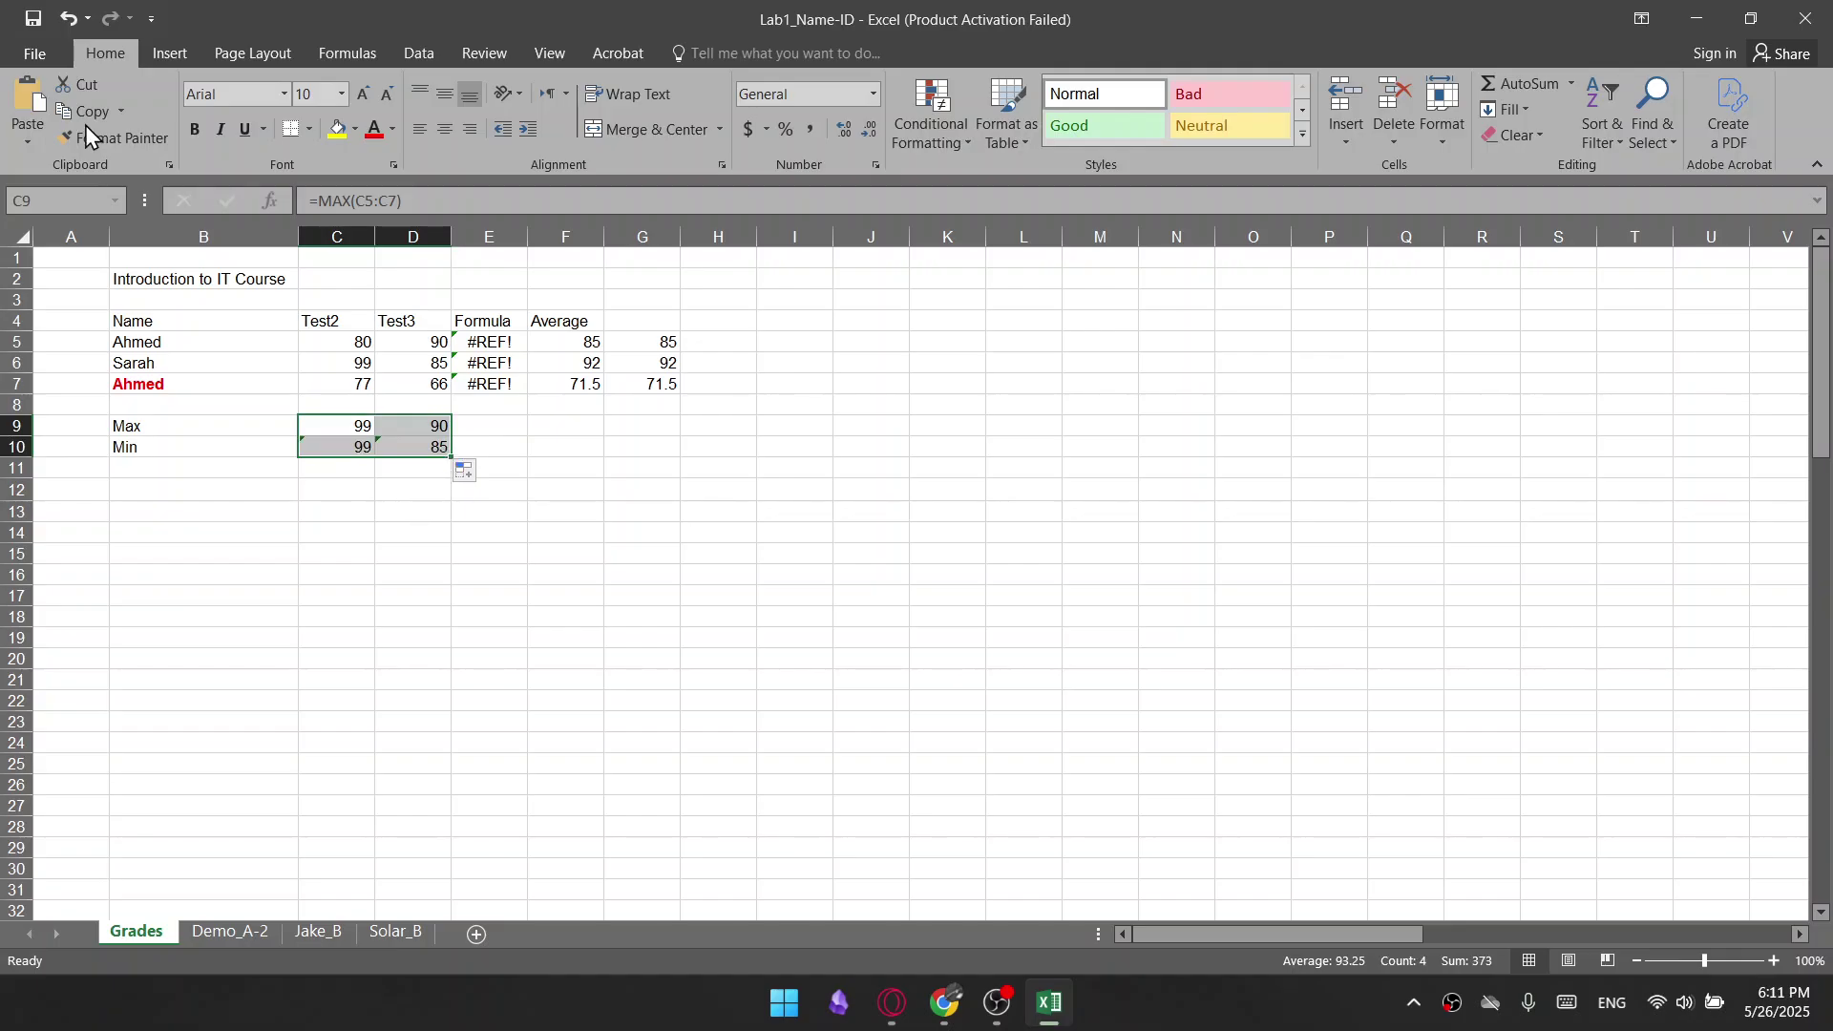
click(70, 19)
click(72, 19)
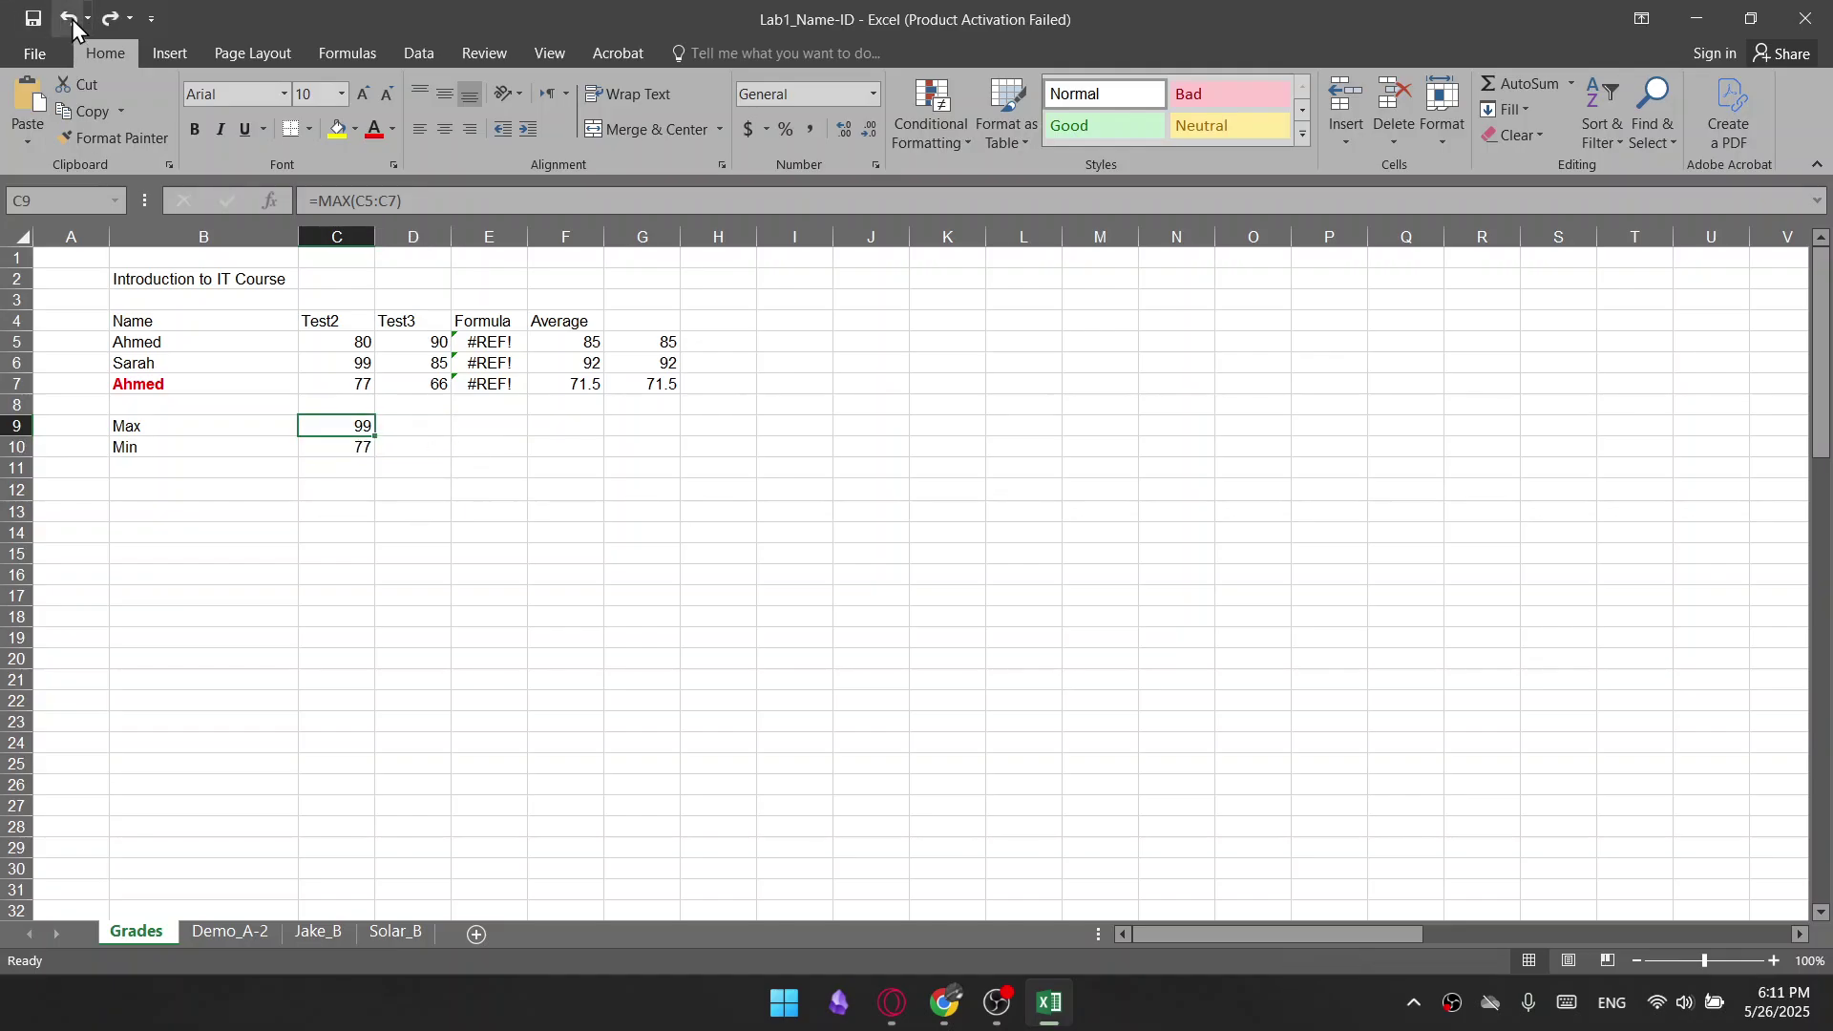
Try to fill the MAX formula from C9 down over C10, and undo the change
click(346, 445)
click(358, 430)
drag(358, 431, 413, 450)
click(387, 468)
click(365, 408)
key(Down)
mouse_move(373, 433)
mouse_down()
mouse_move(372, 462)
mouse_move(1023, 614)
mouse_move(614, 757)
mouse_move(368, 453)
mouse_move(437, 451)
mouse_move(356, 442)
mouse_move(381, 458)
mouse_up()
click(368, 448)
click(68, 19)
click(413, 427)
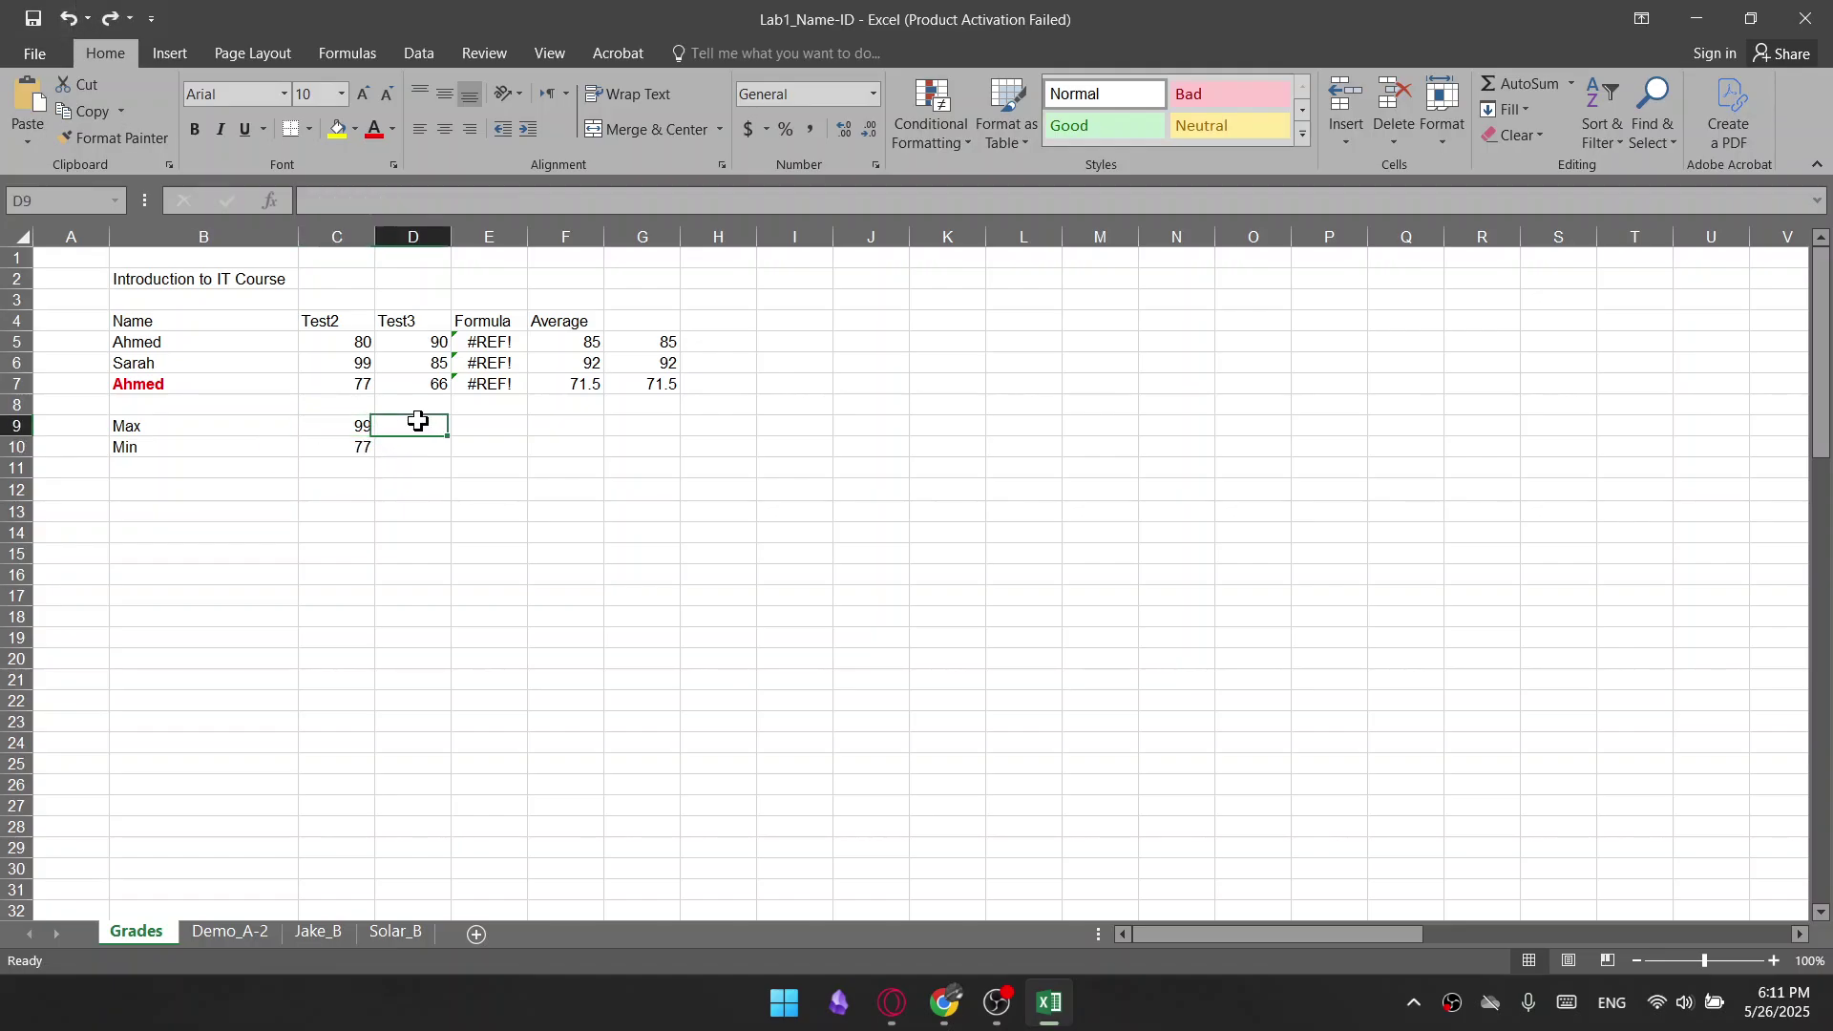
click(336, 424)
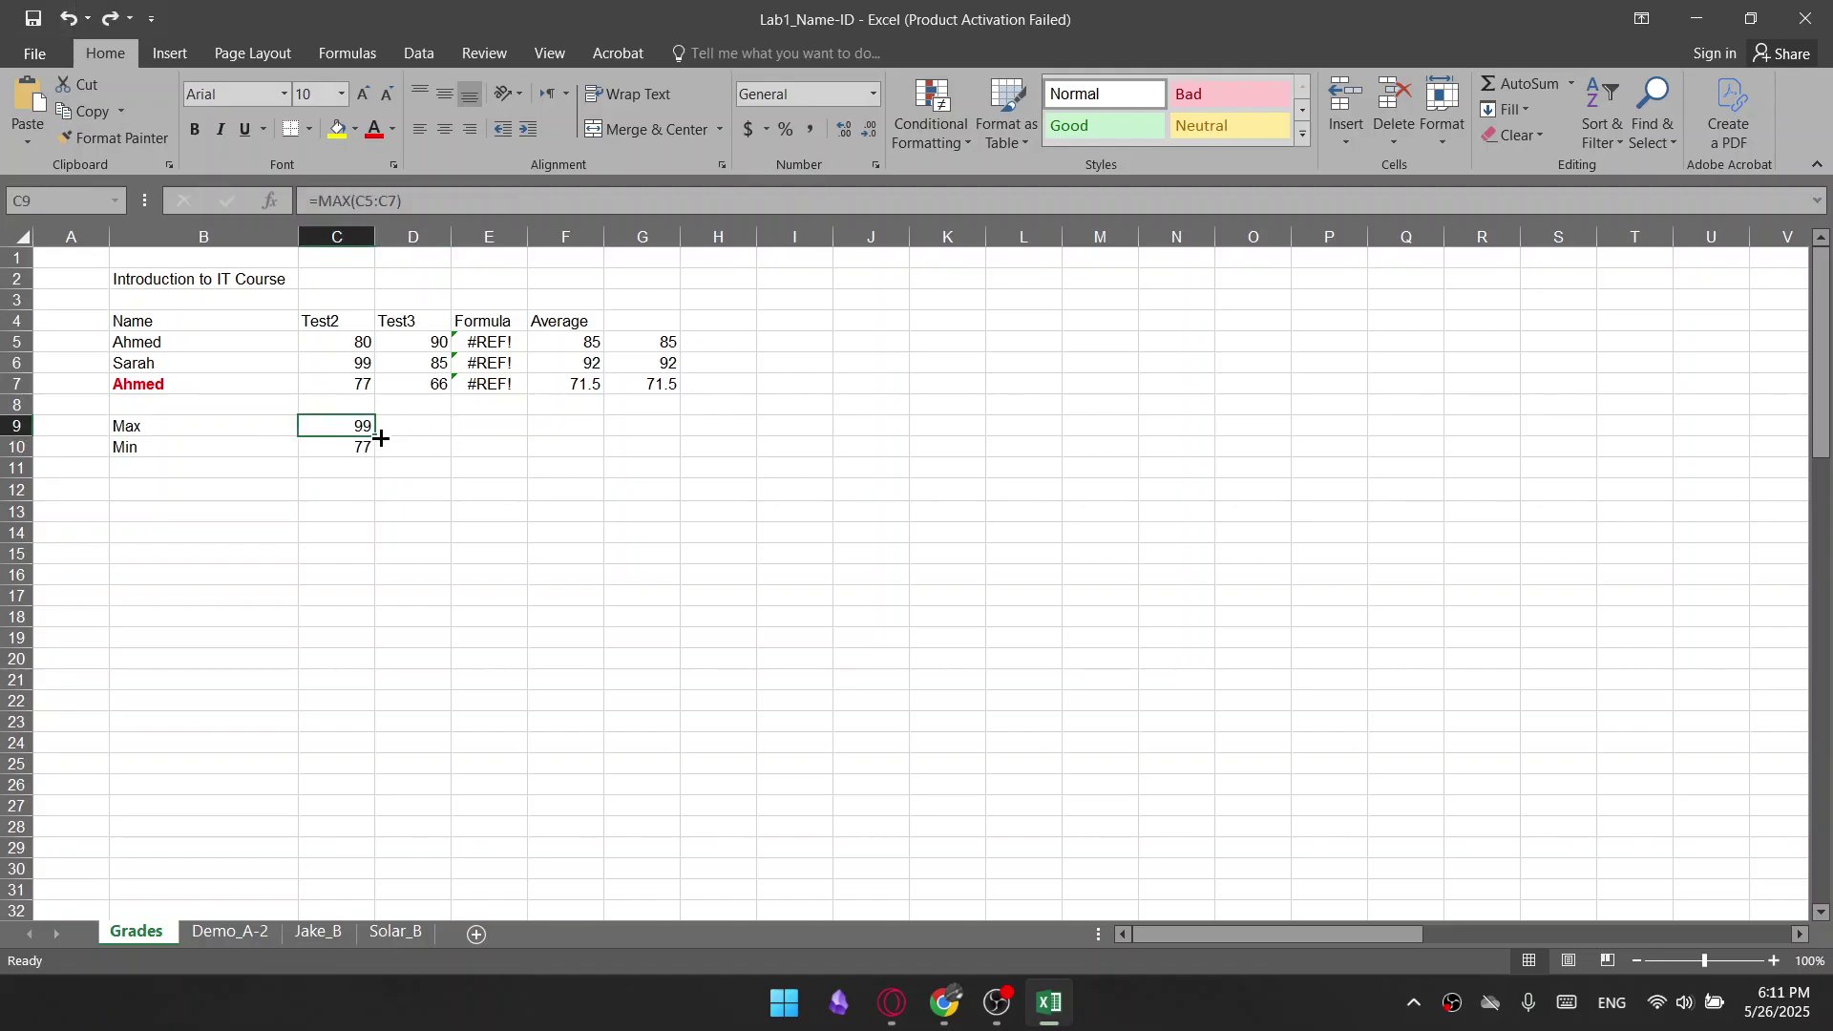
mouse_move(371, 434)
mouse_down()
mouse_move(425, 458)
mouse_move(368, 430)
mouse_up()
click(1012, 1016)
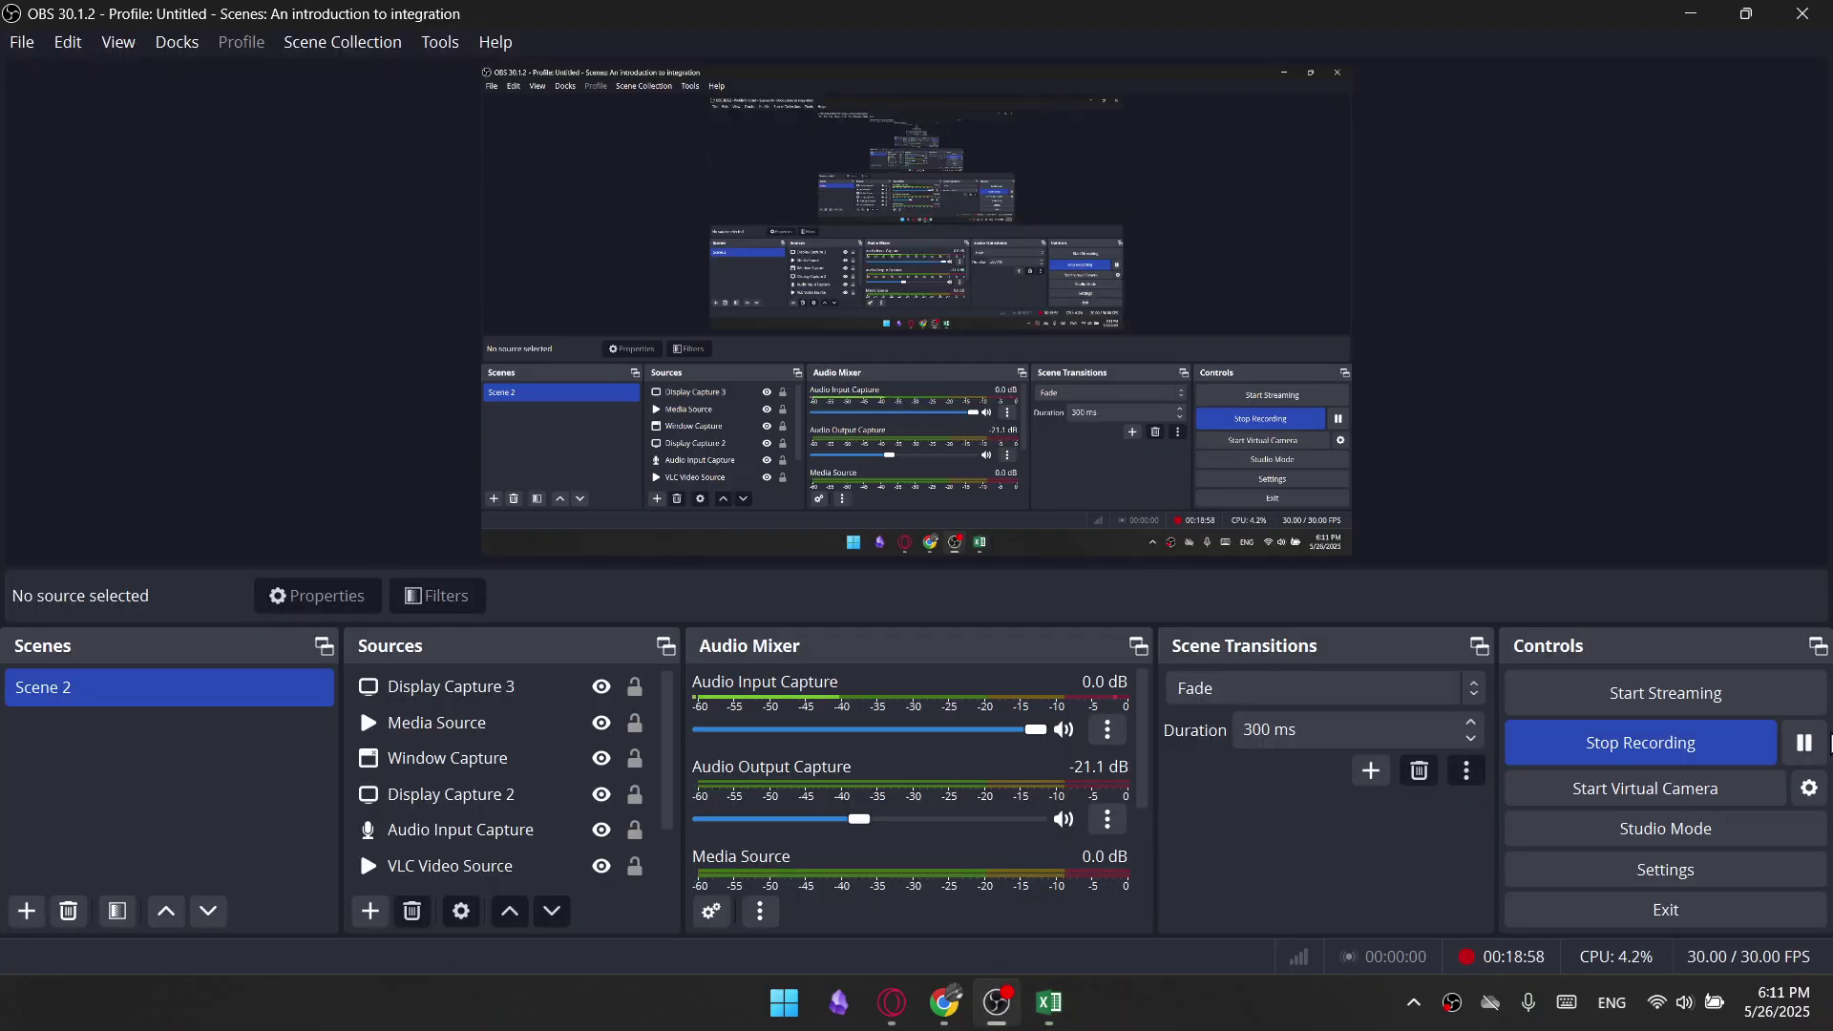
click(1804, 743)
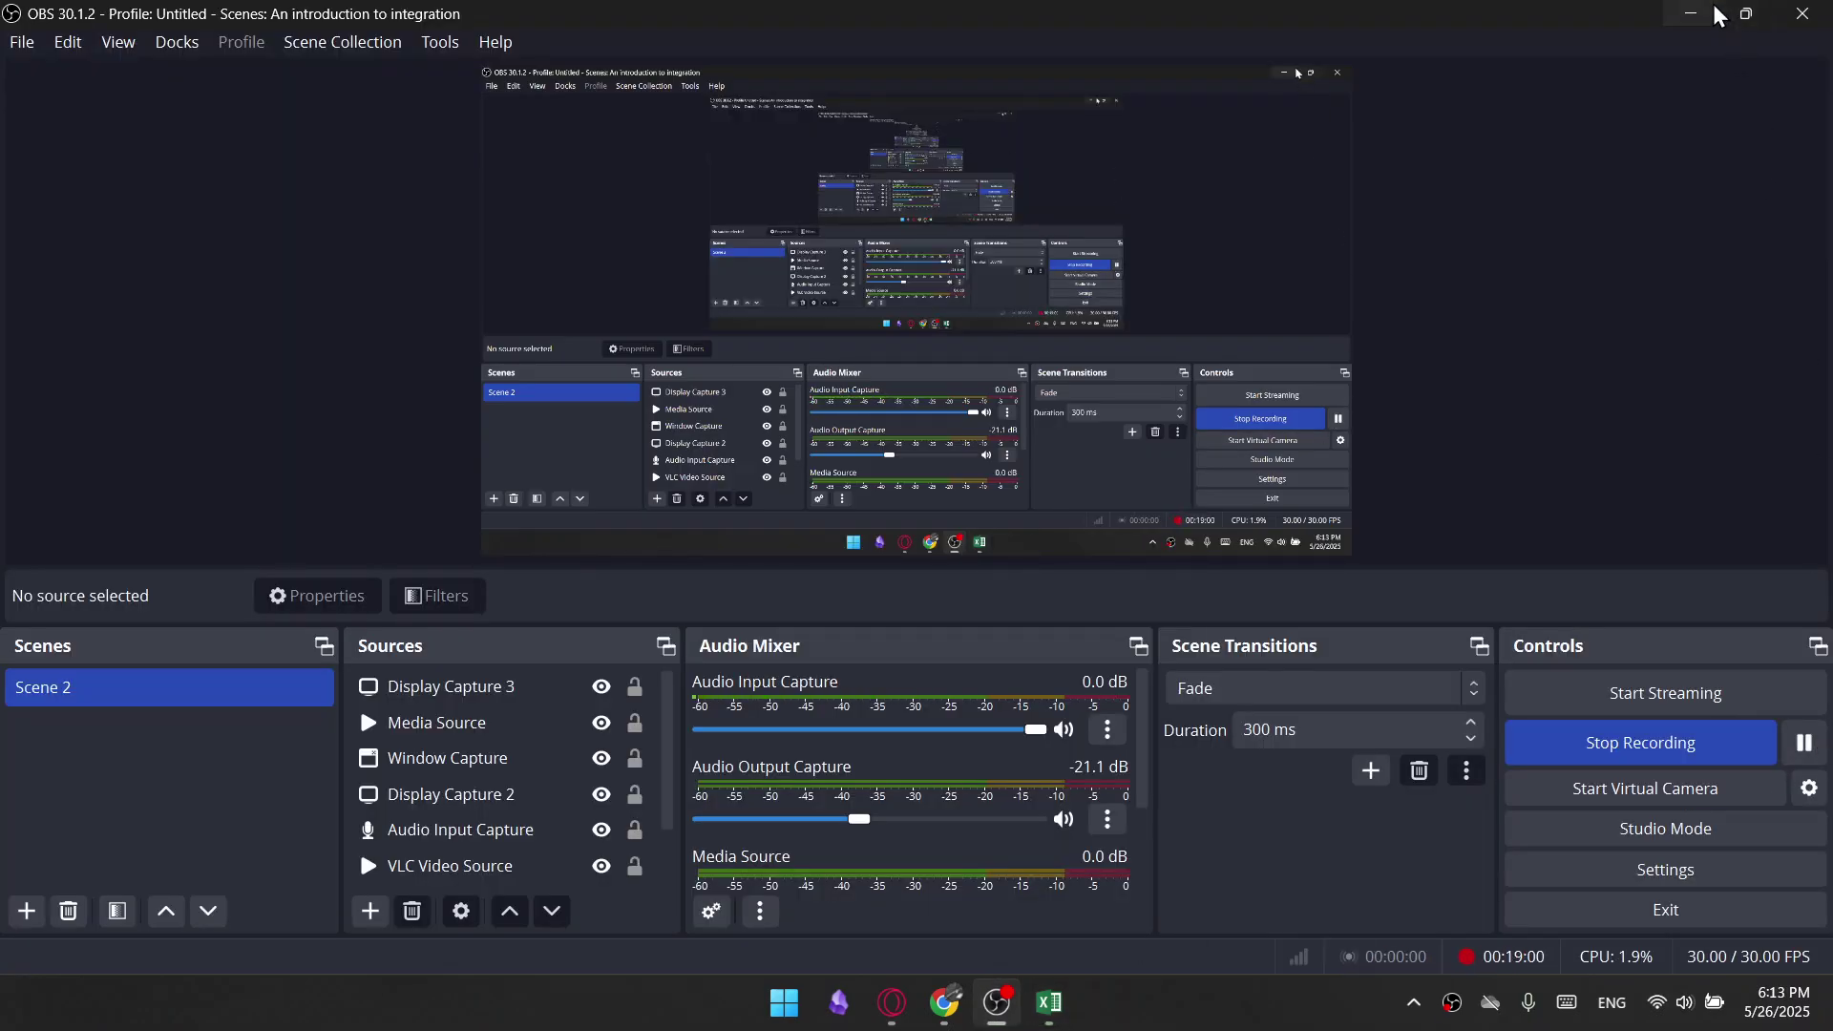
click(1692, 13)
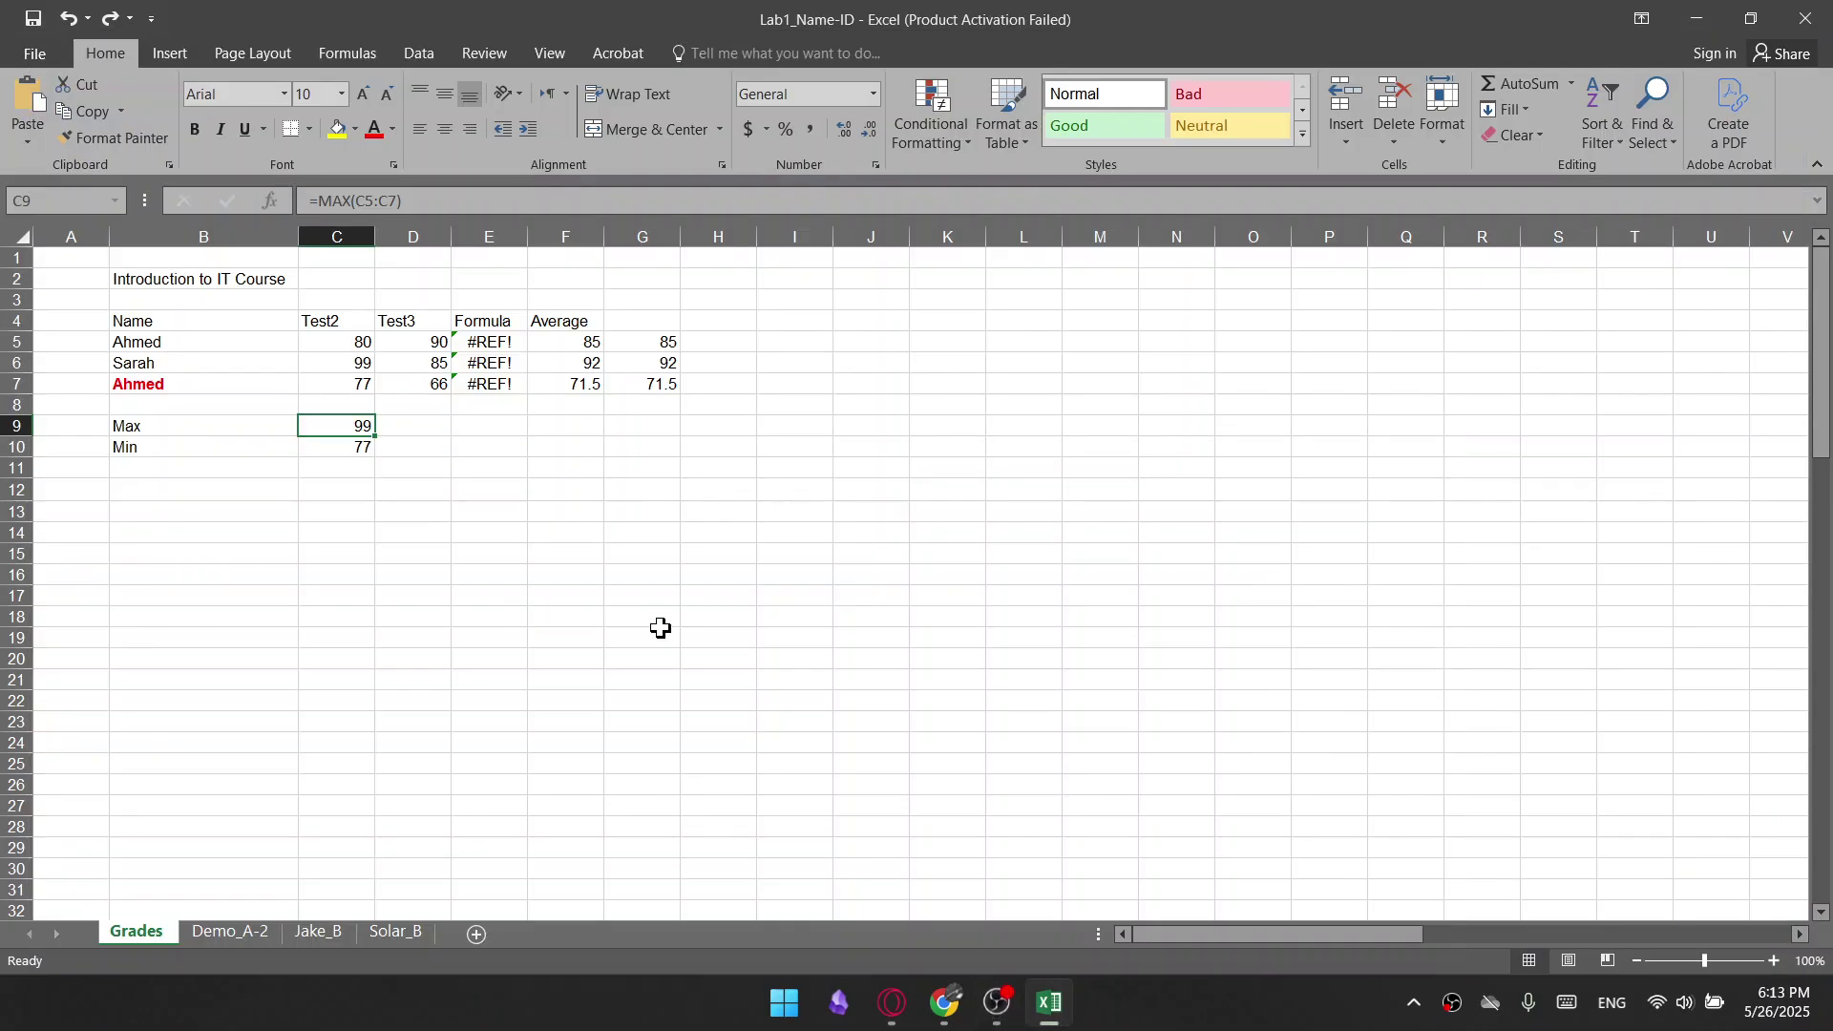
drag(358, 428, 414, 446)
click(392, 484)
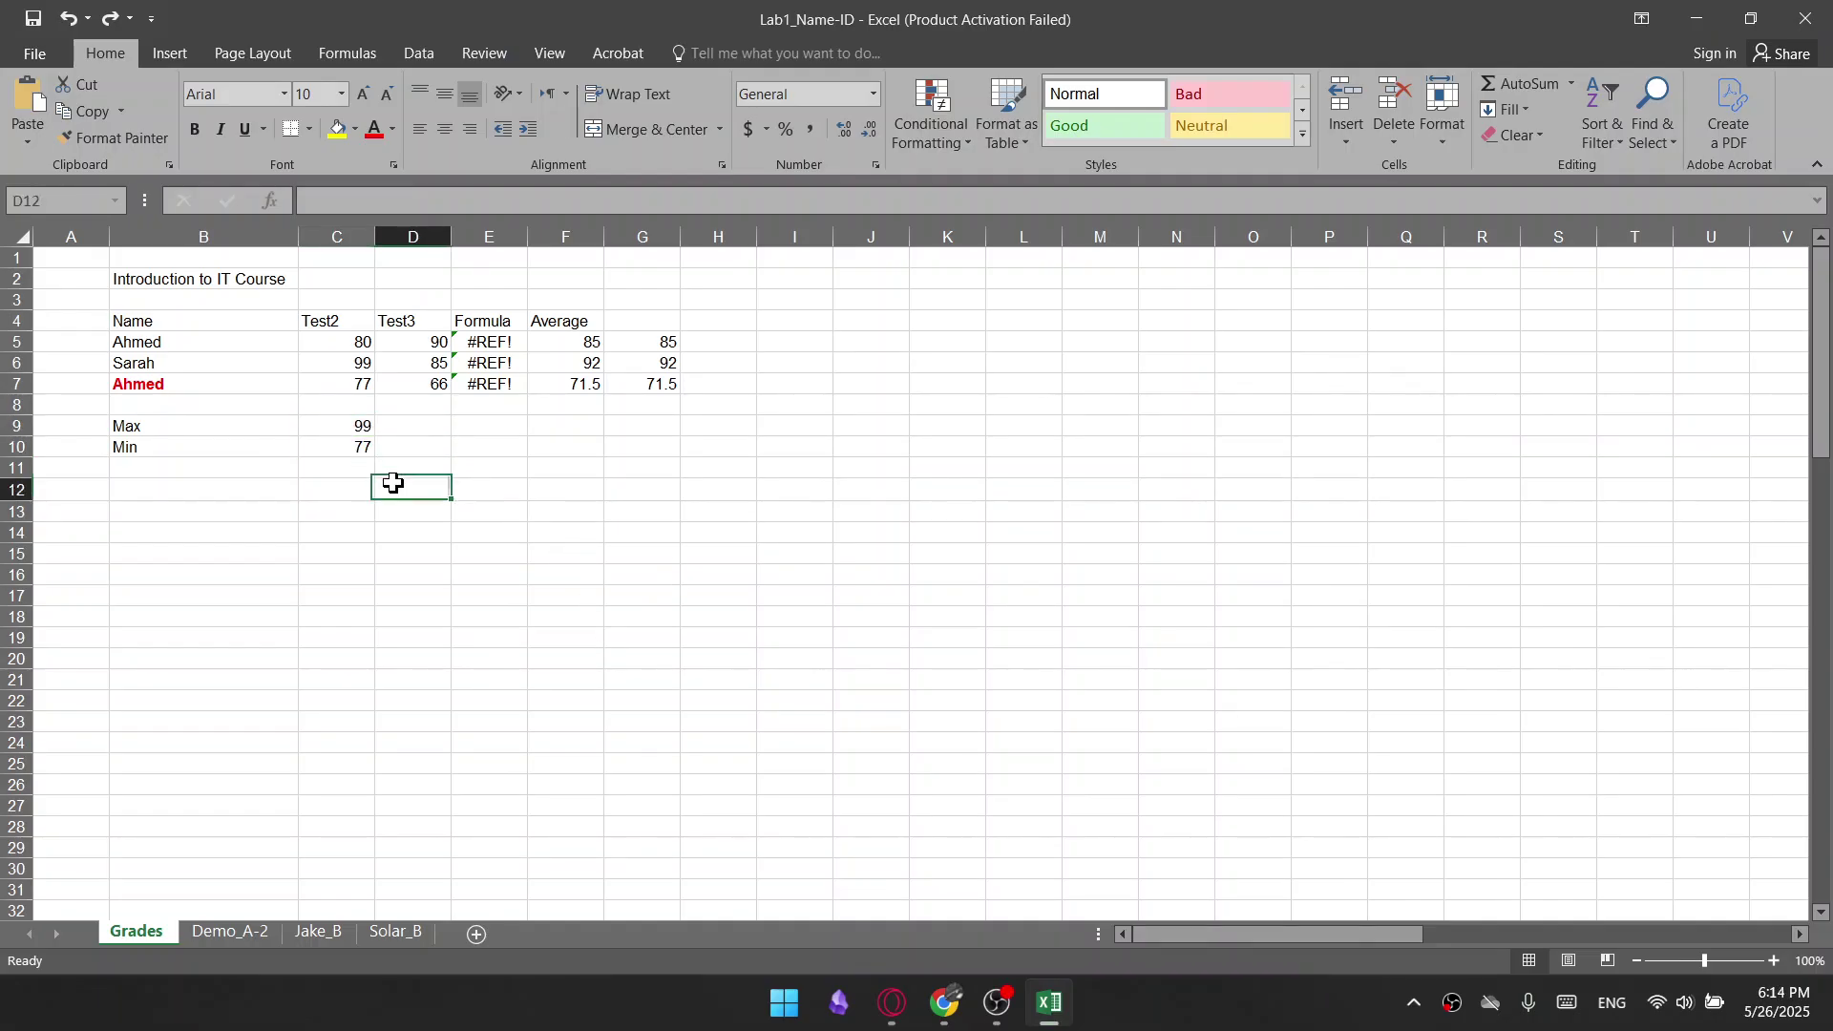
click(336, 422)
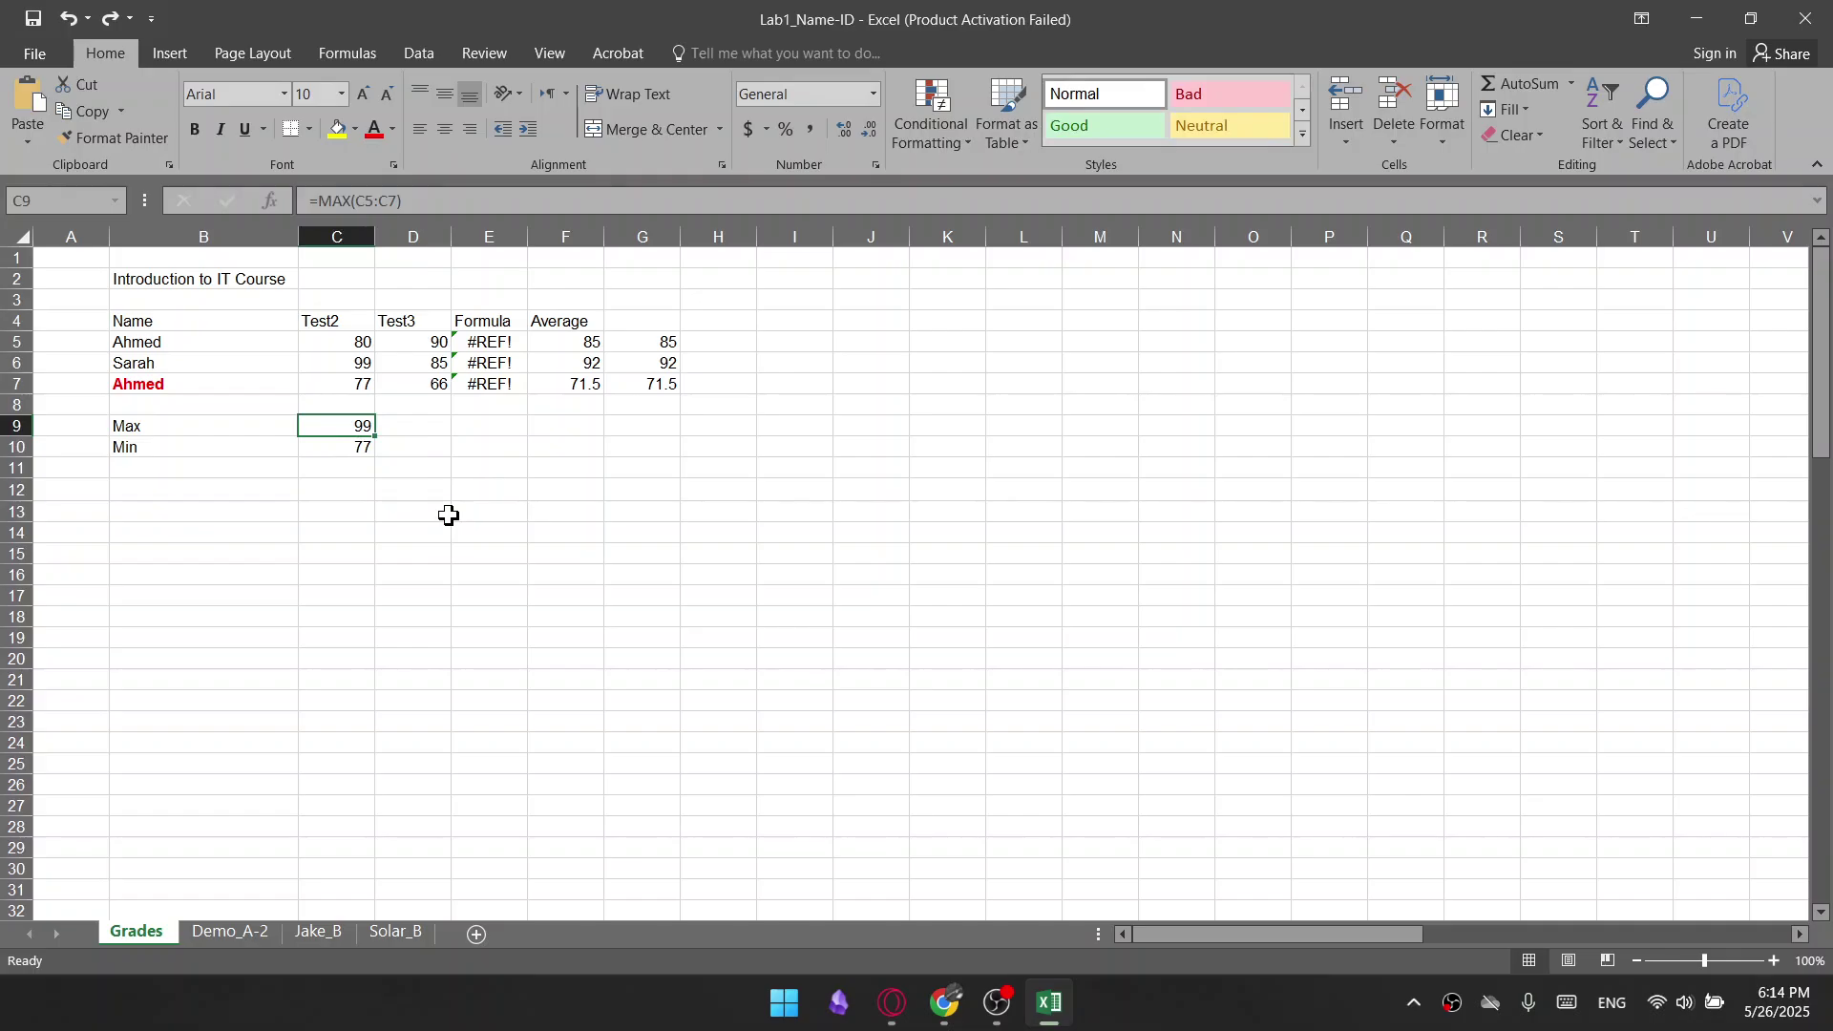
Calculate the maximum Test3 mark in D9 with =MAX(D5:D7)
mouse_move(375, 436)
mouse_down()
mouse_move(416, 460)
mouse_move(387, 436)
mouse_up()
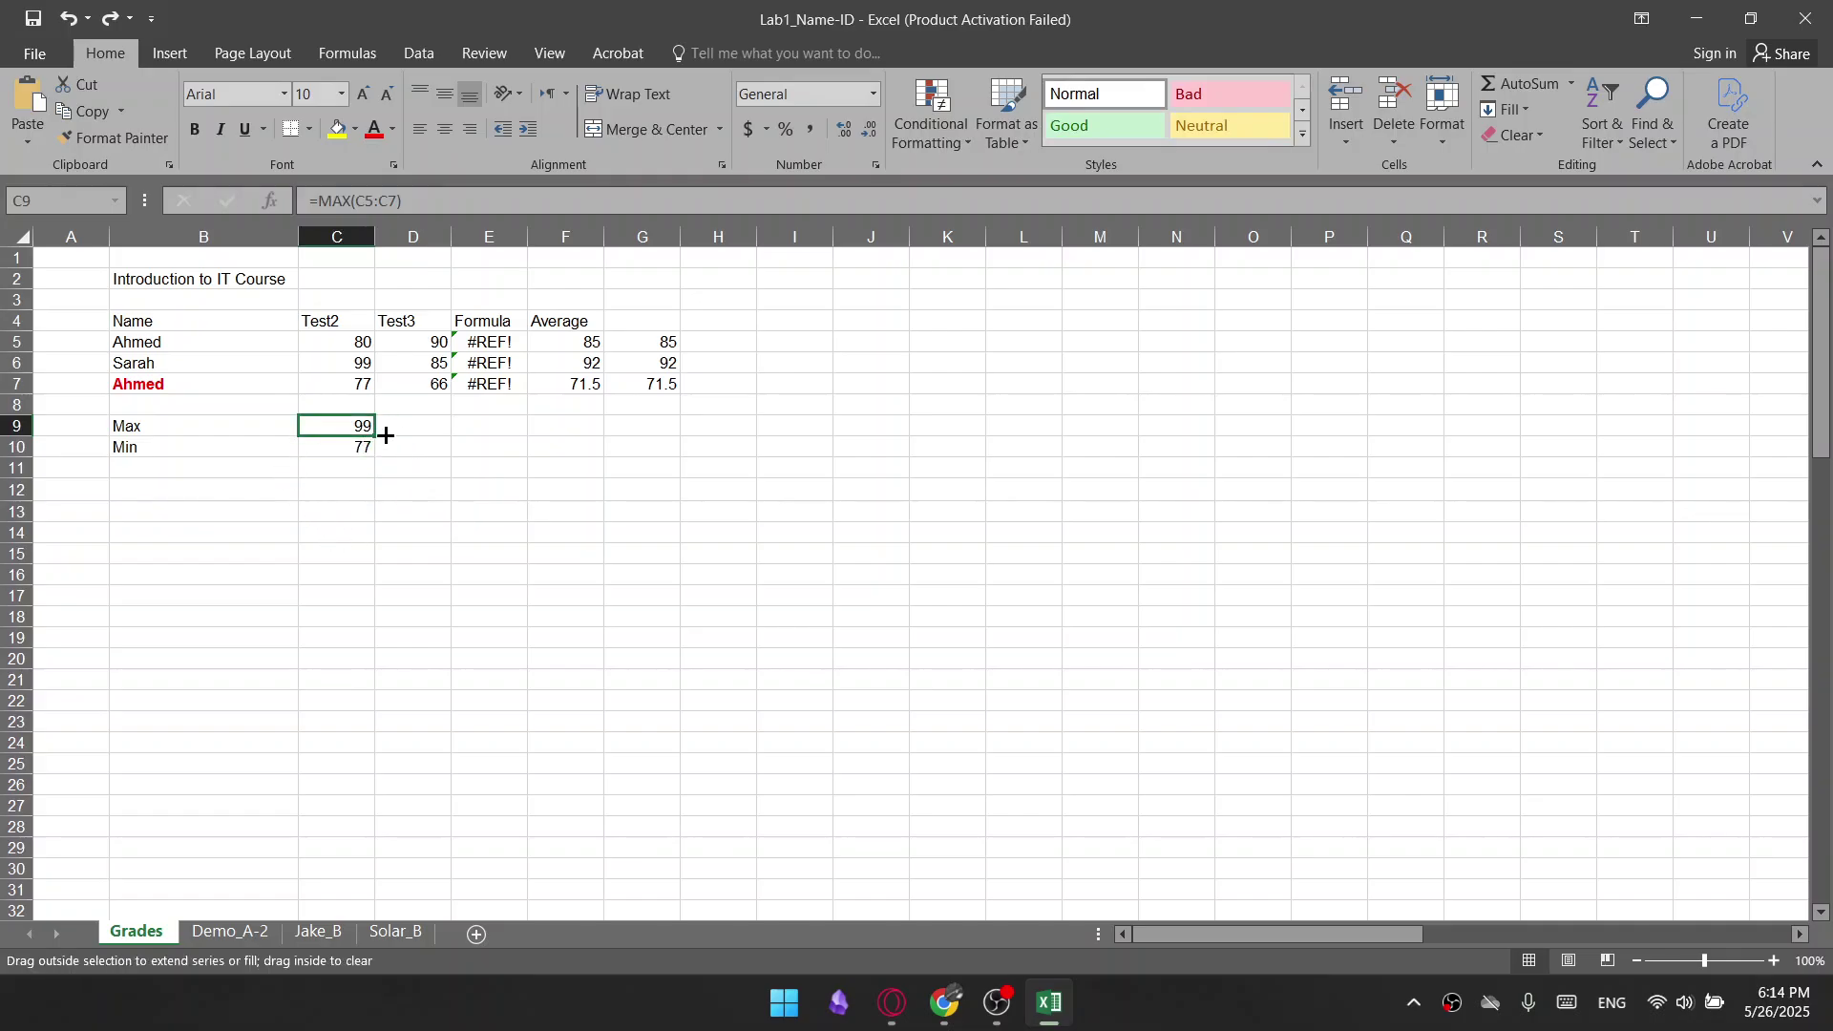
click(409, 432)
text(=)
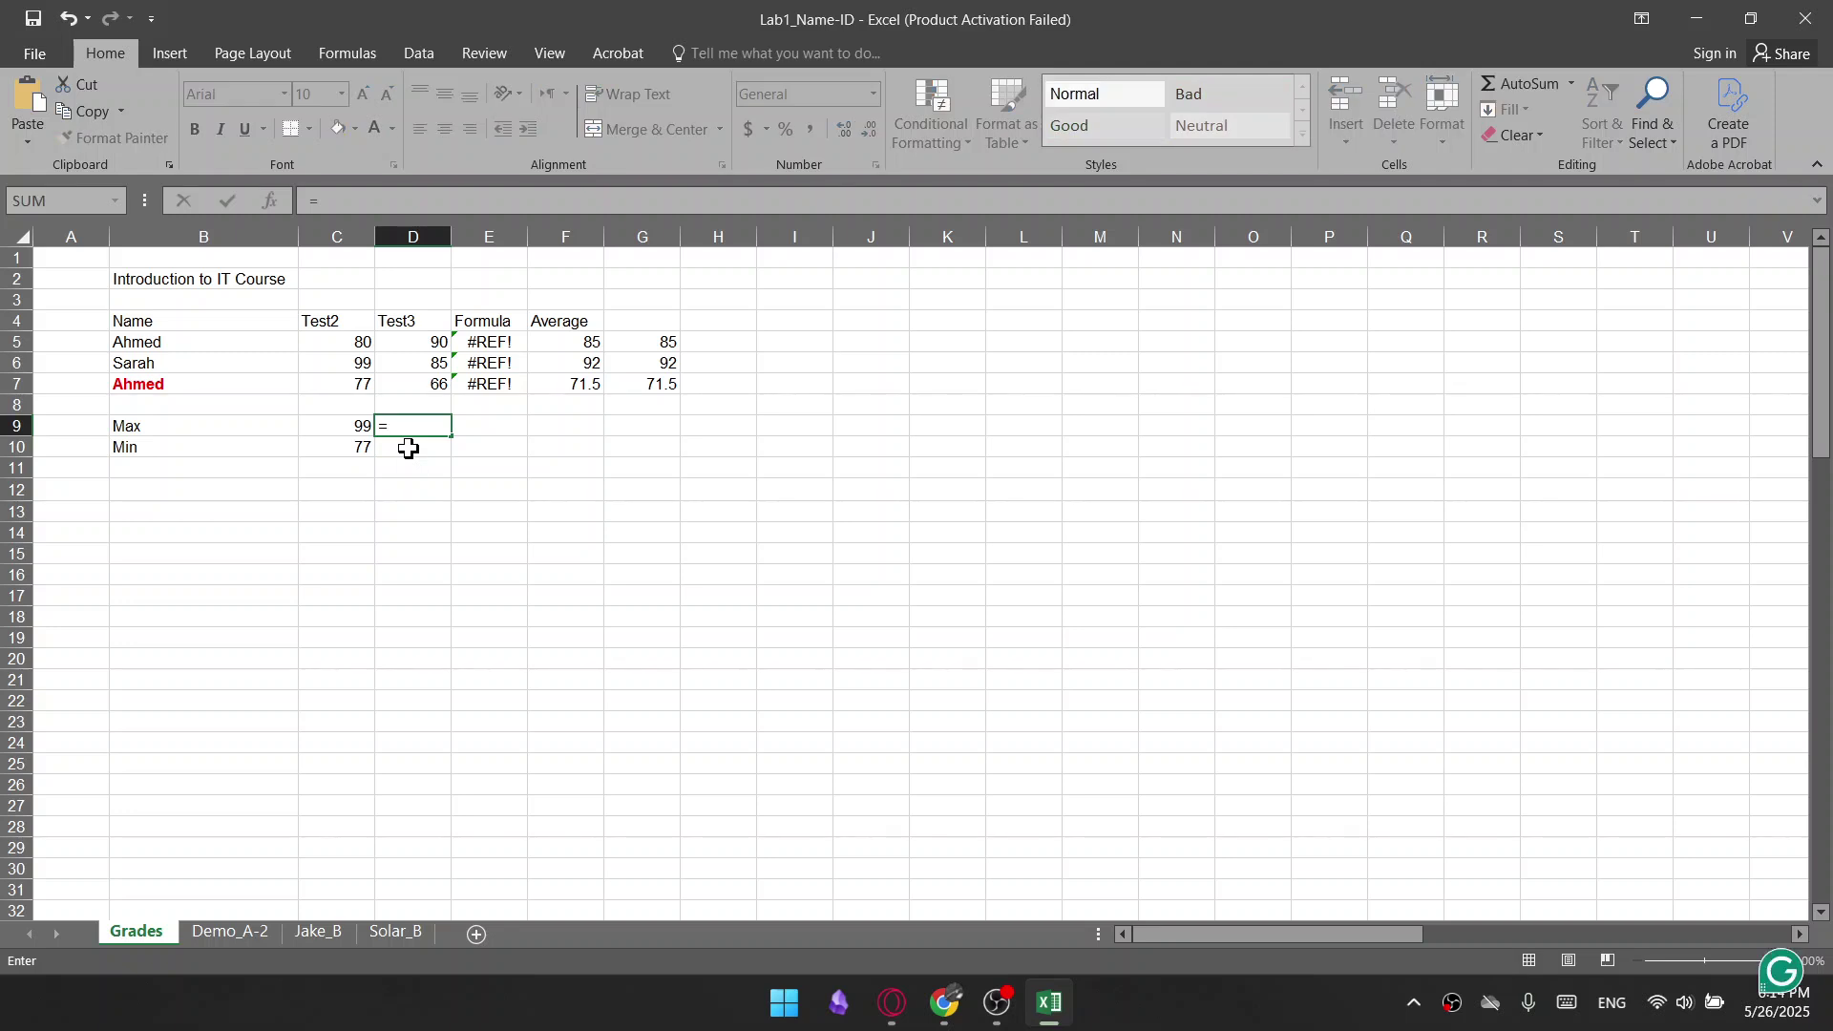
text(max)
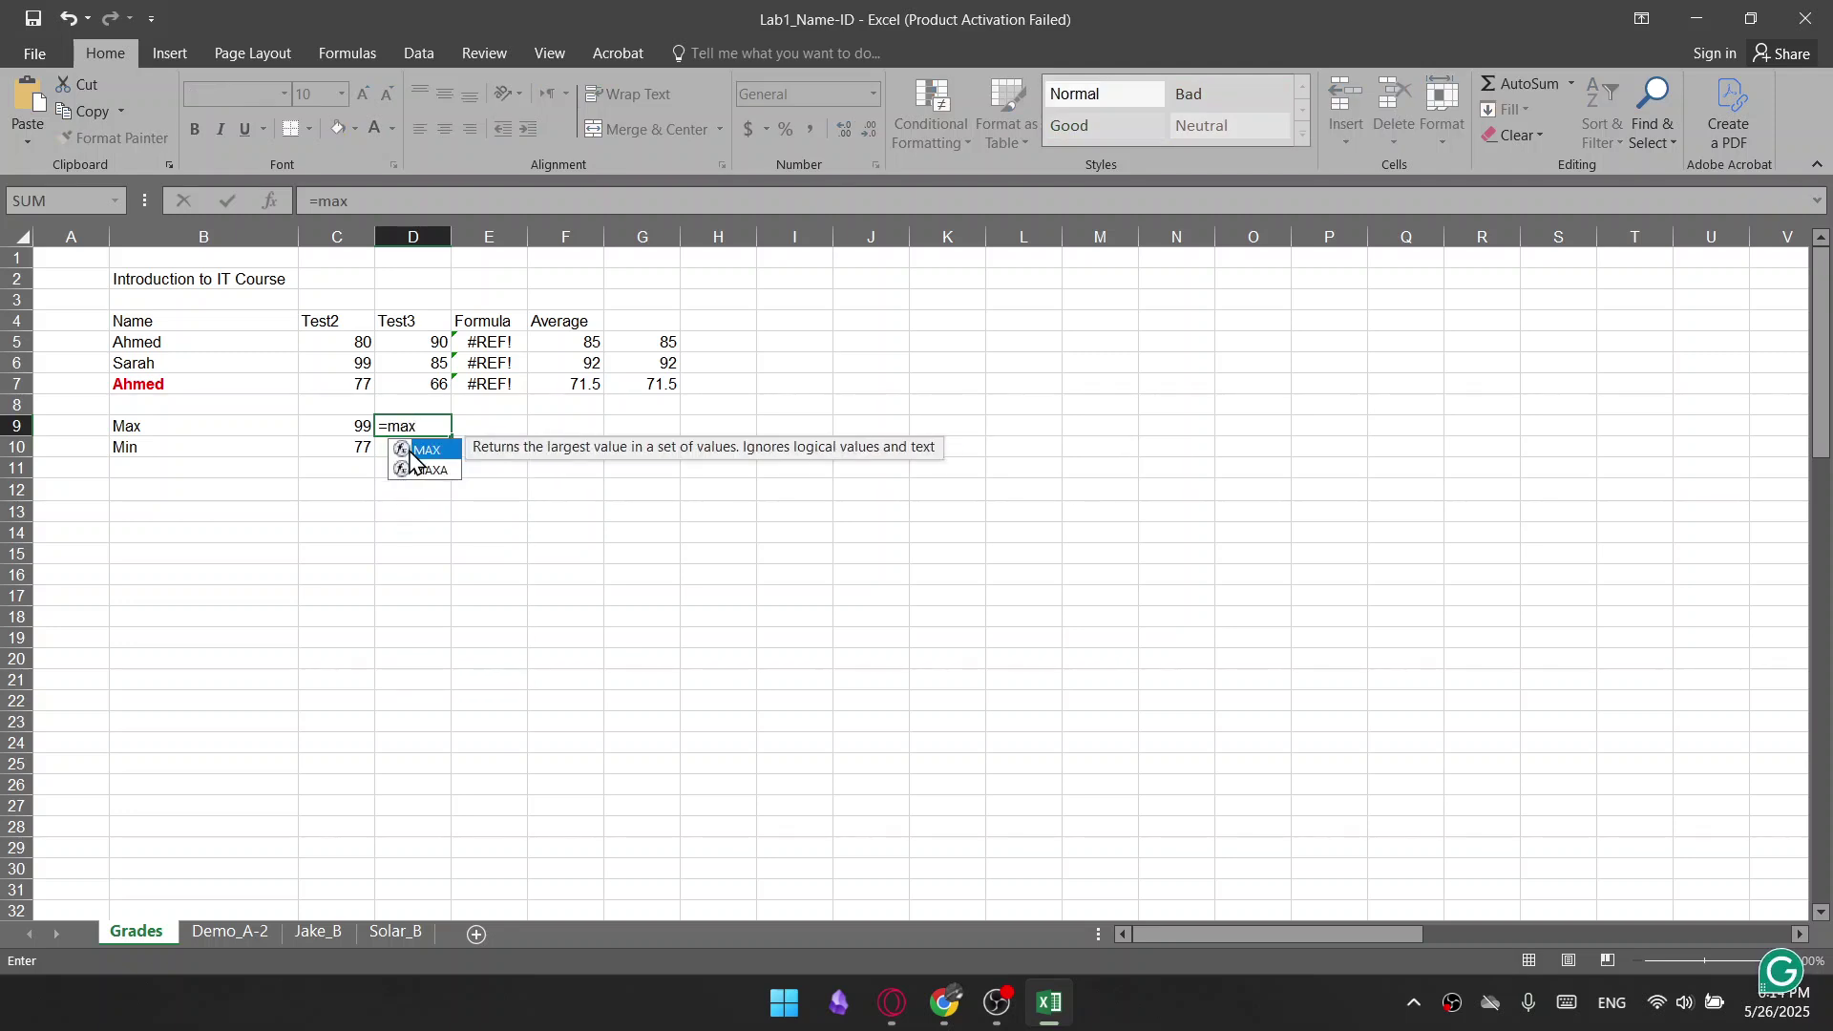
double_click(425, 449)
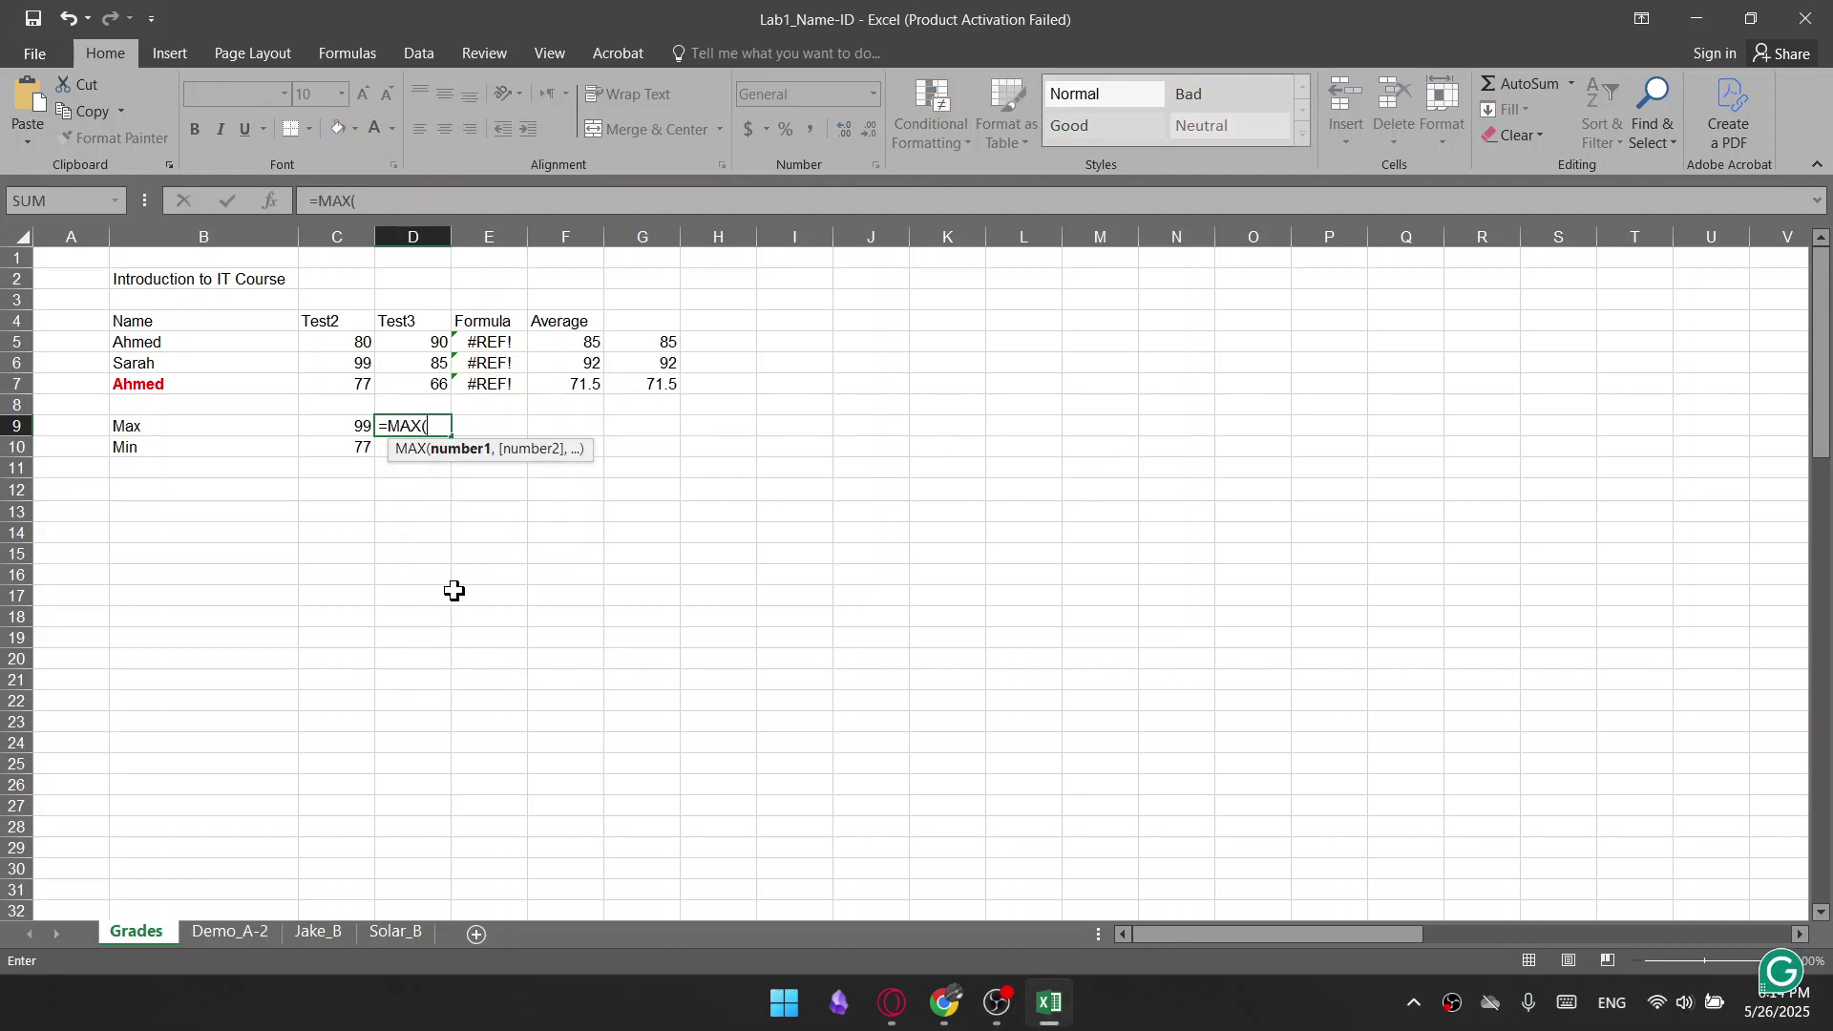
drag(438, 346, 454, 387)
key(Return)
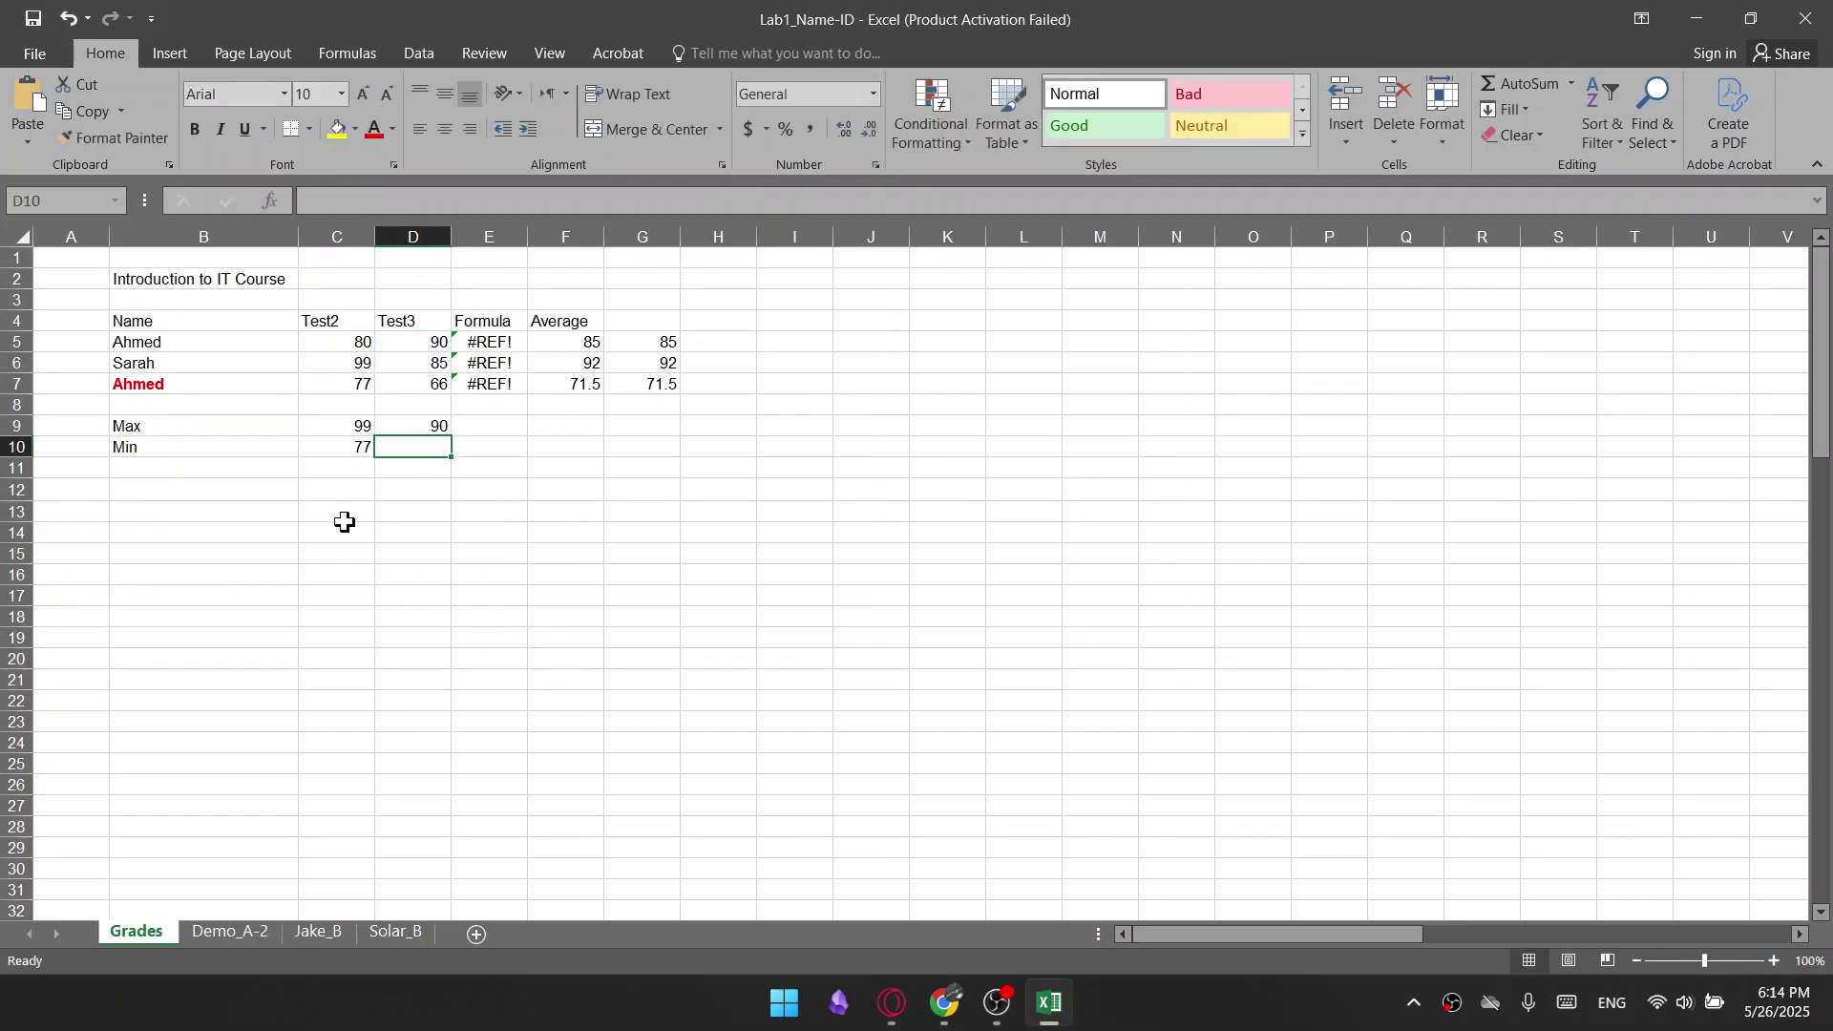
Calculate the minimum Test3 mark in D10 with =MIN(D5:D7) and check the entered formula
text(=min)
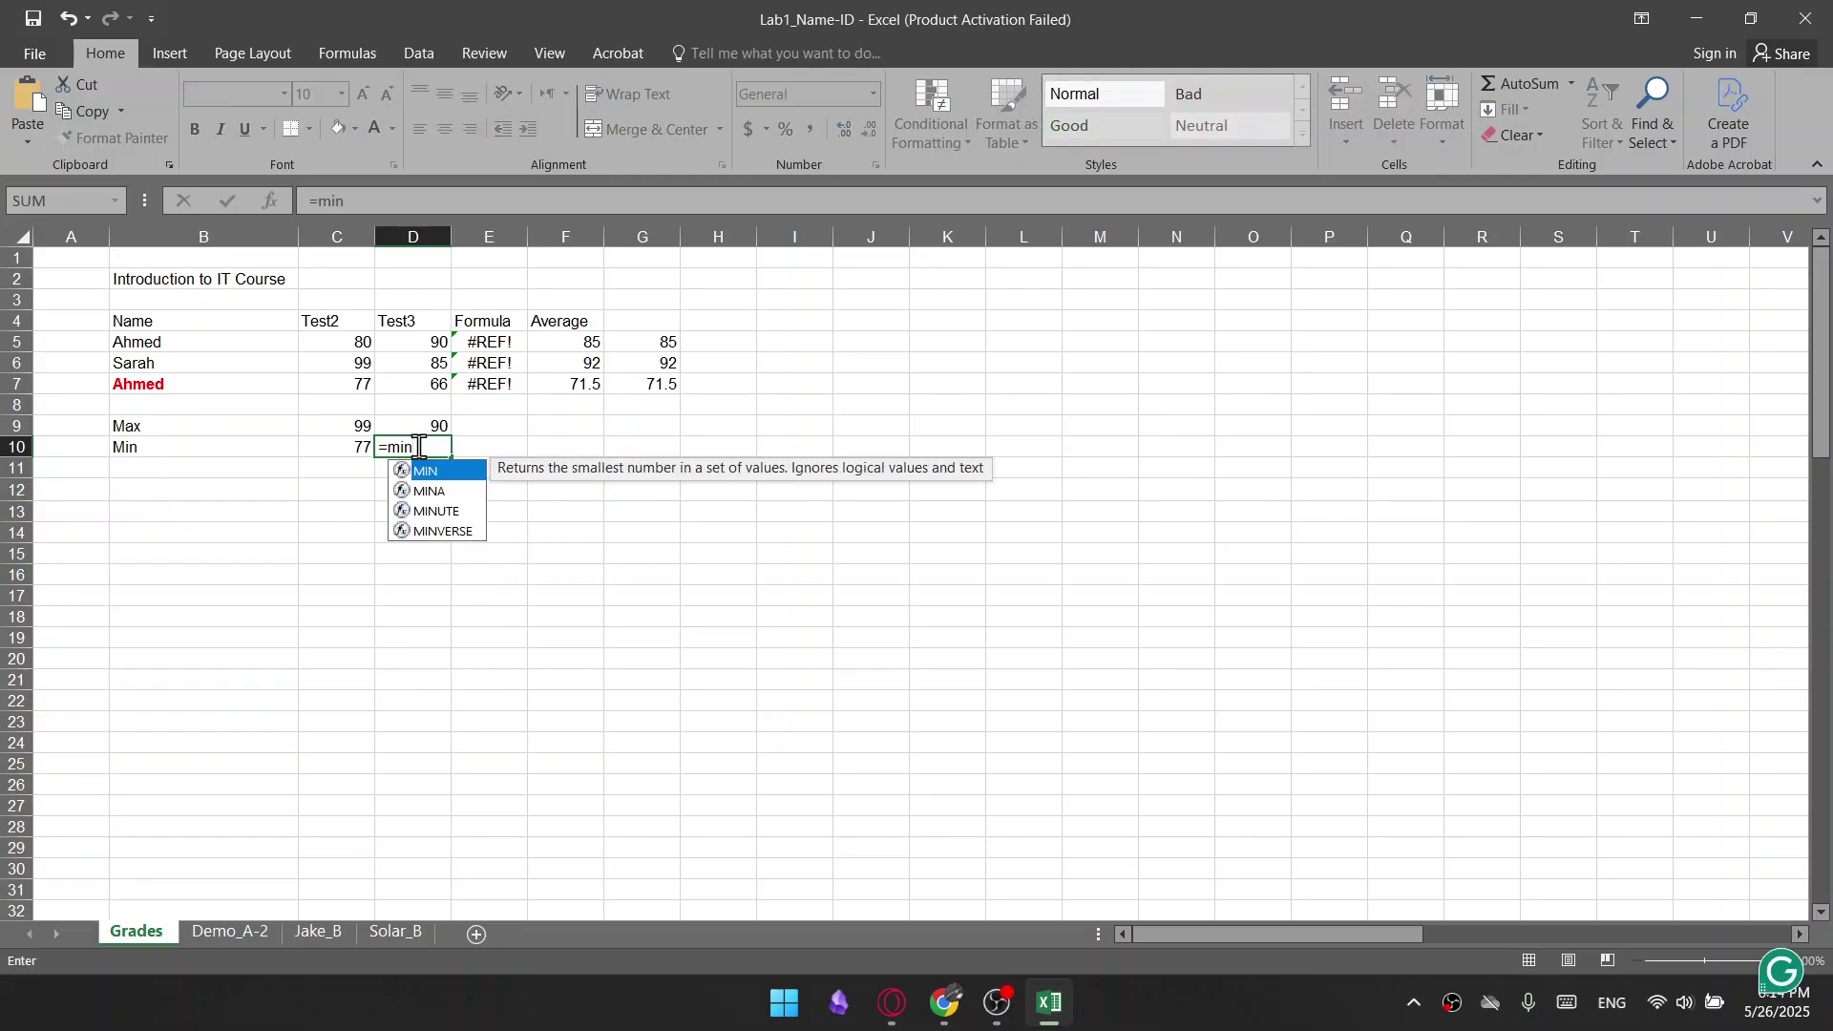
double_click(442, 471)
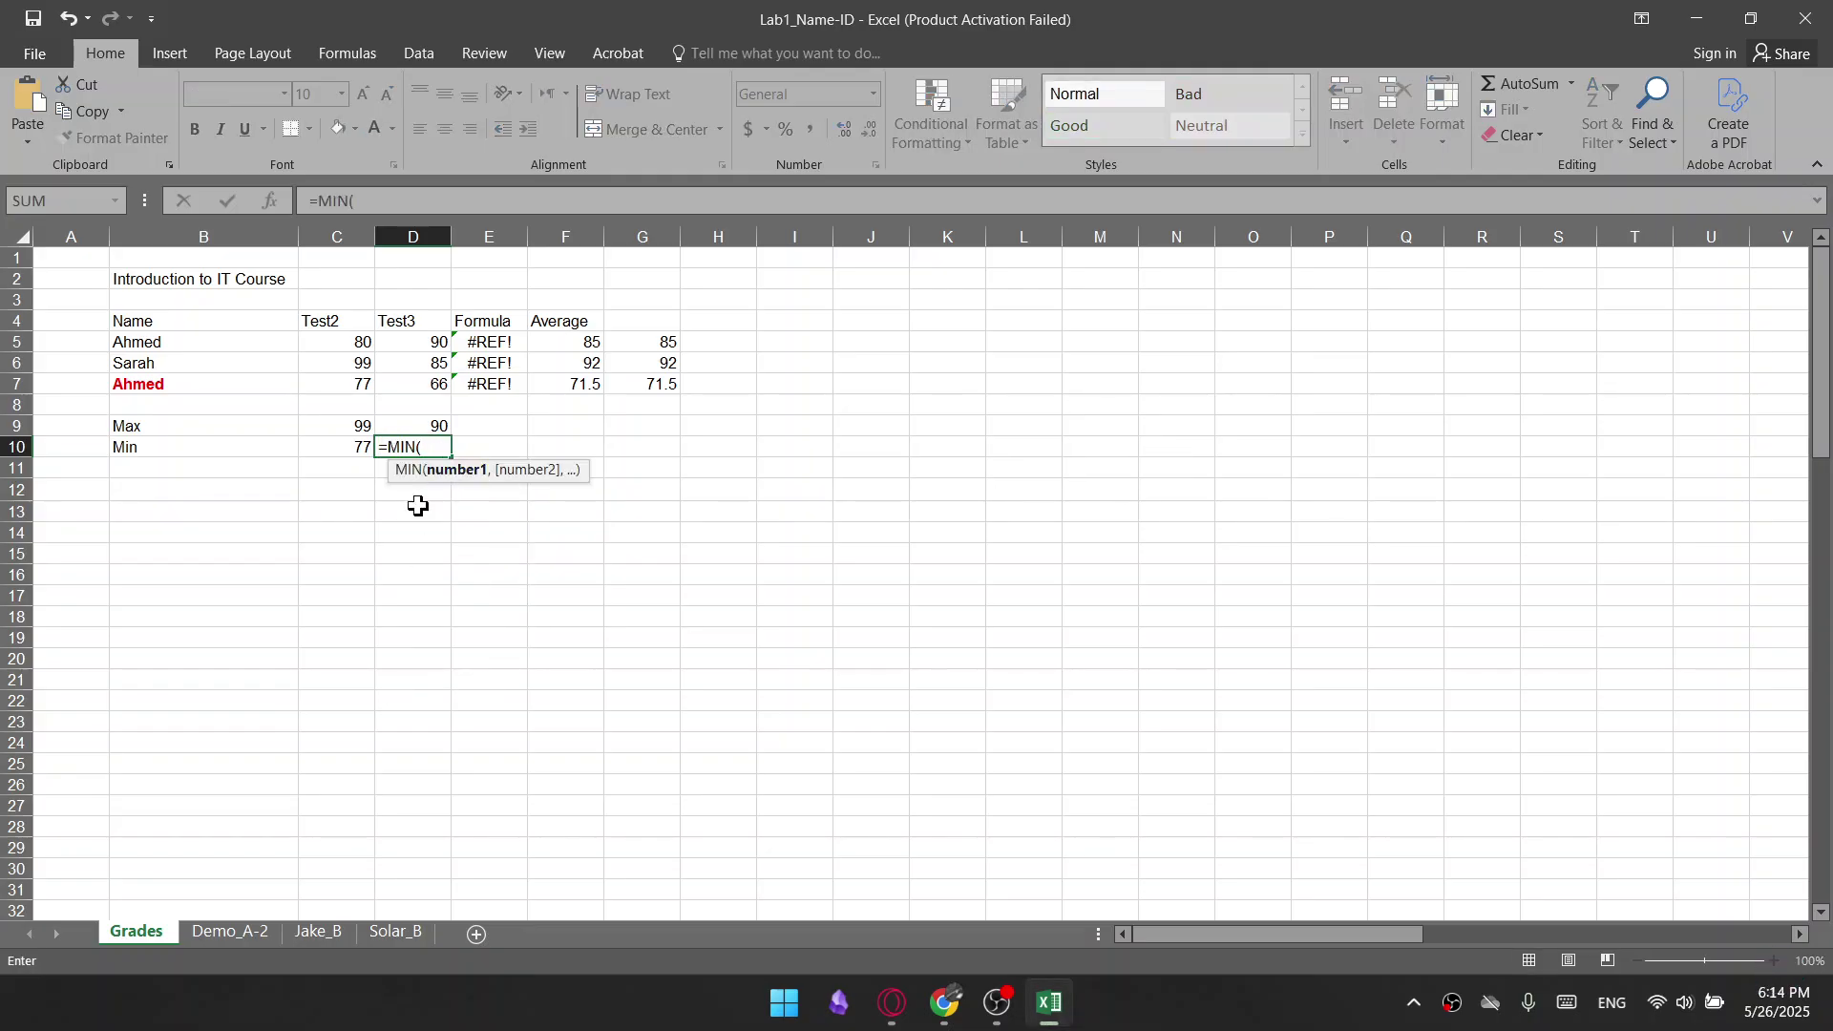
drag(442, 340, 443, 384)
key(Return)
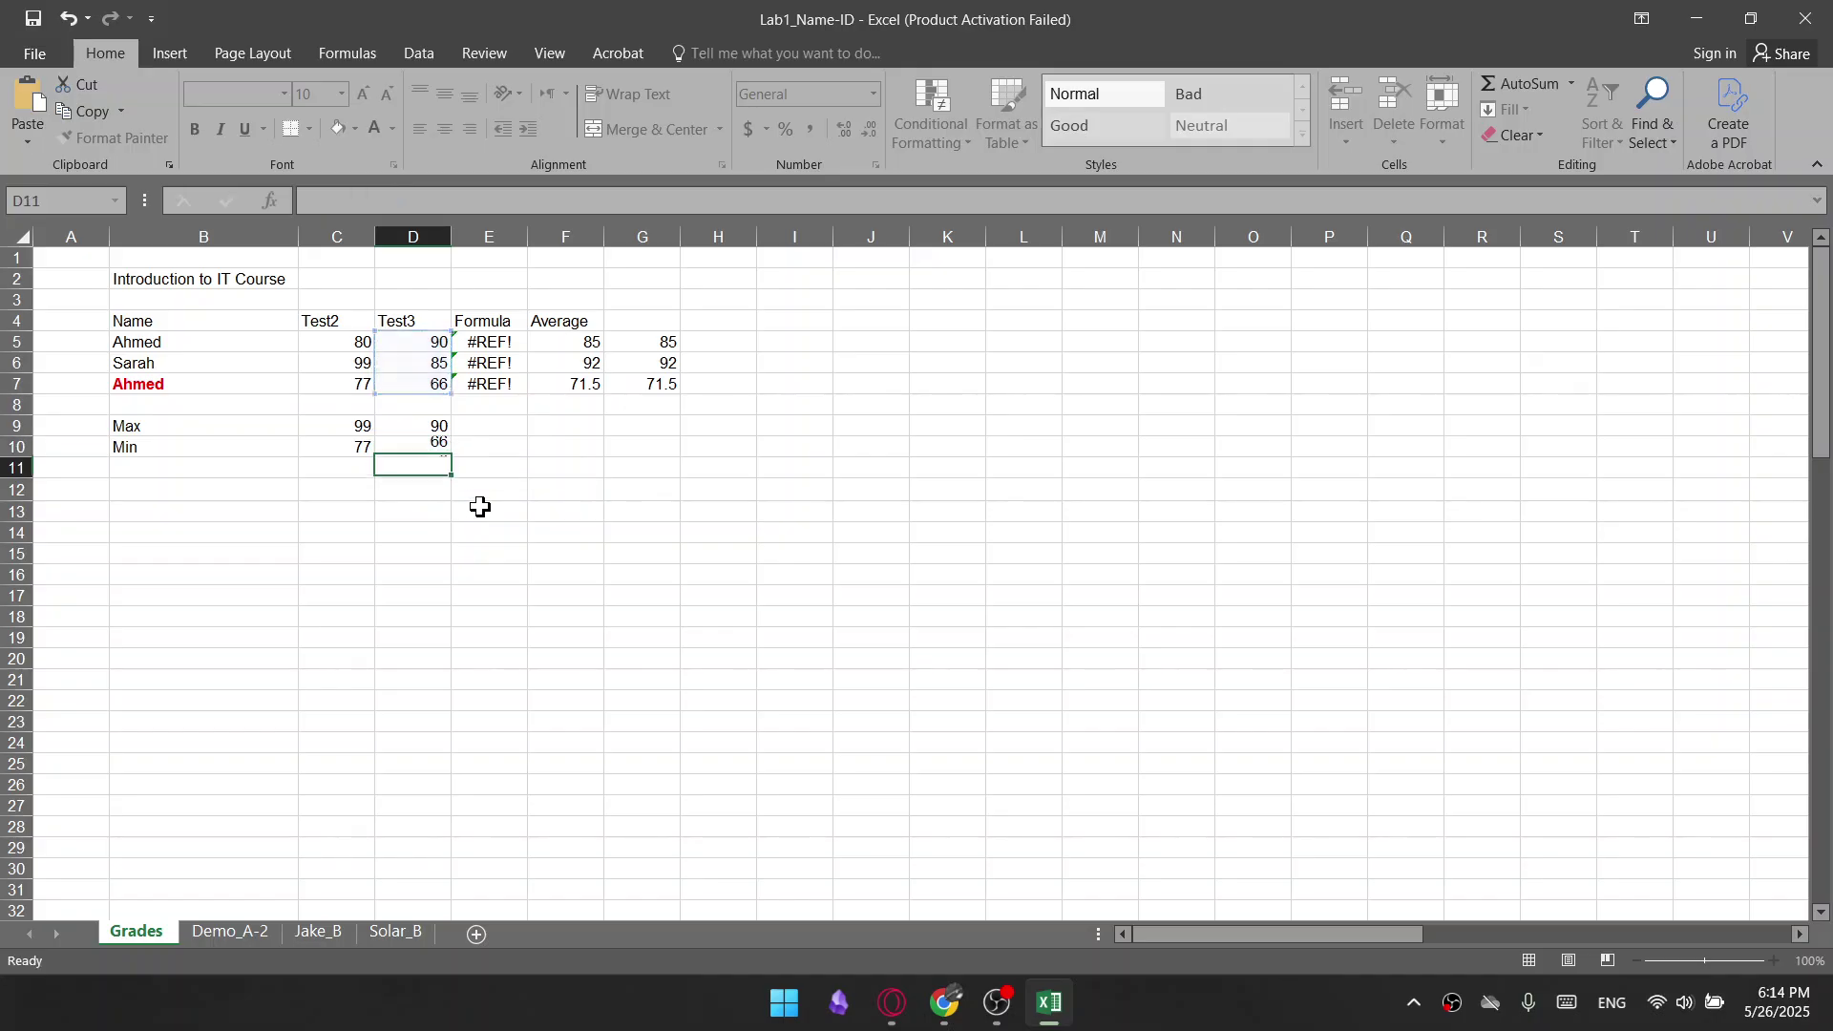
key(Up)
key(Up)
key(Up)
key(Up)
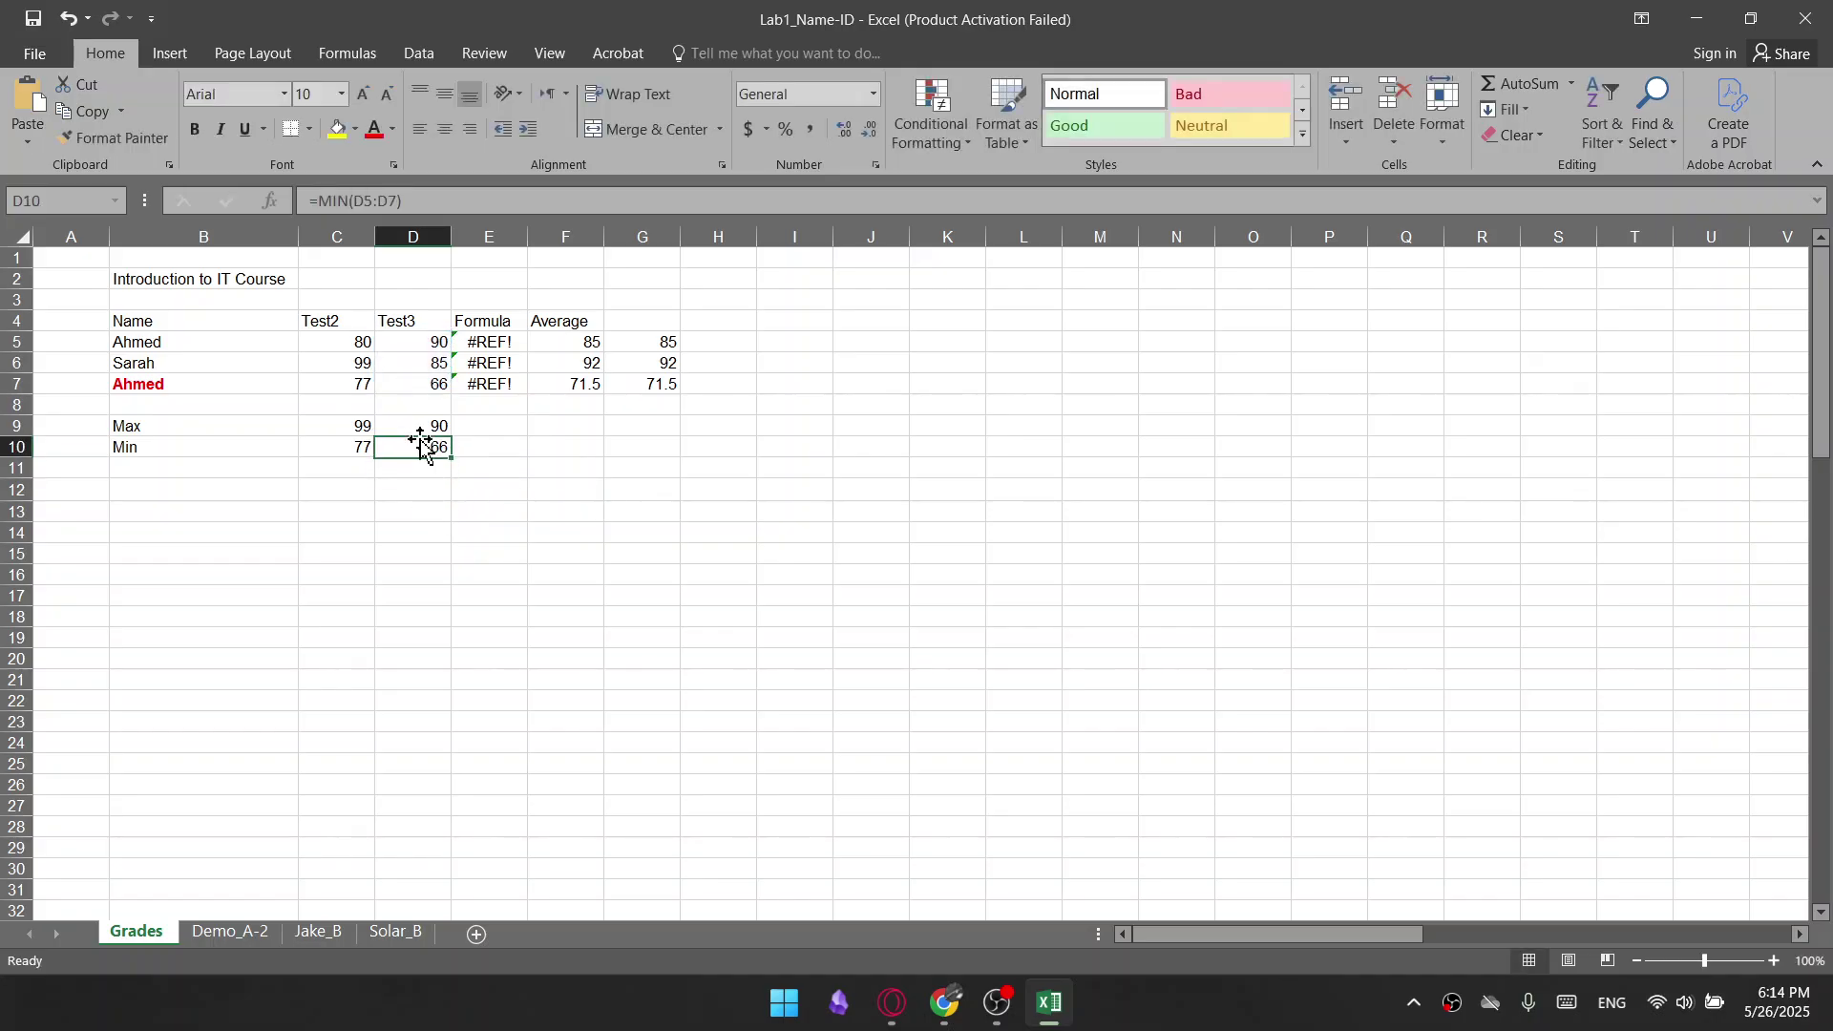
click(426, 340)
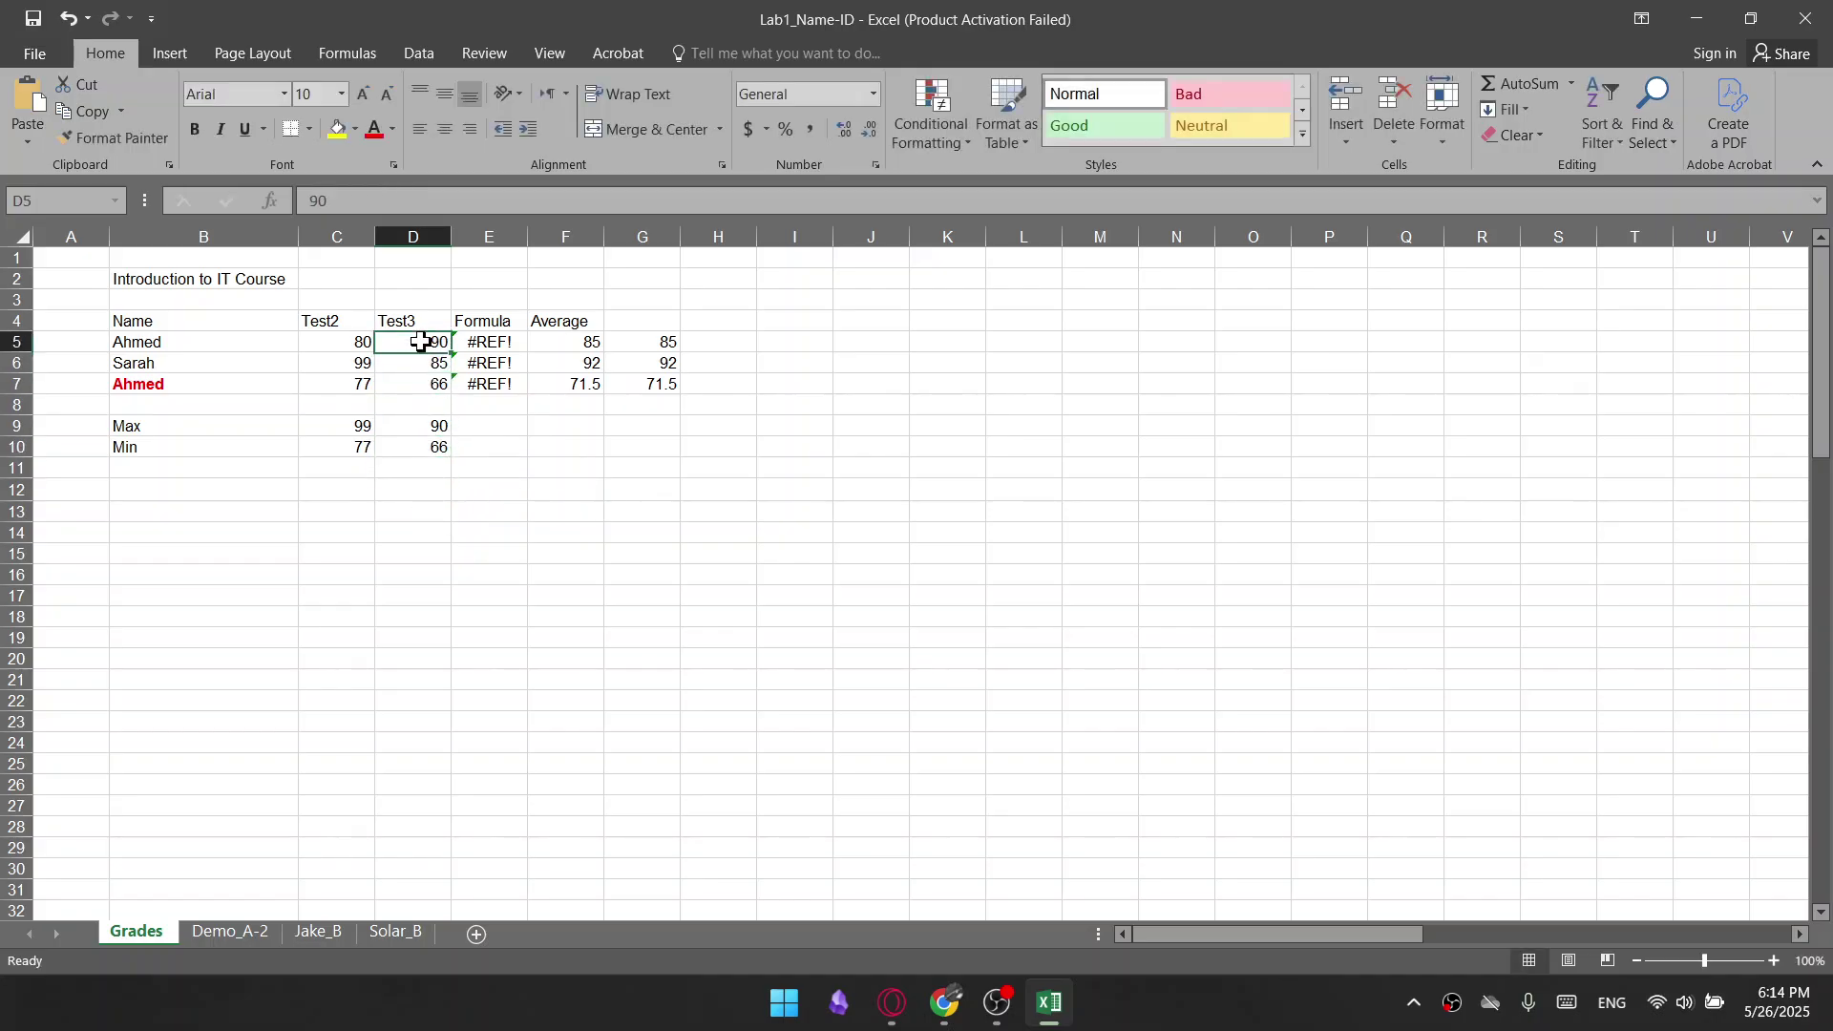
click(417, 509)
Review the Using Functions instructions in the browser's lab document, and switch back to Excel to open the Demo_A-2 sheet
click(883, 1010)
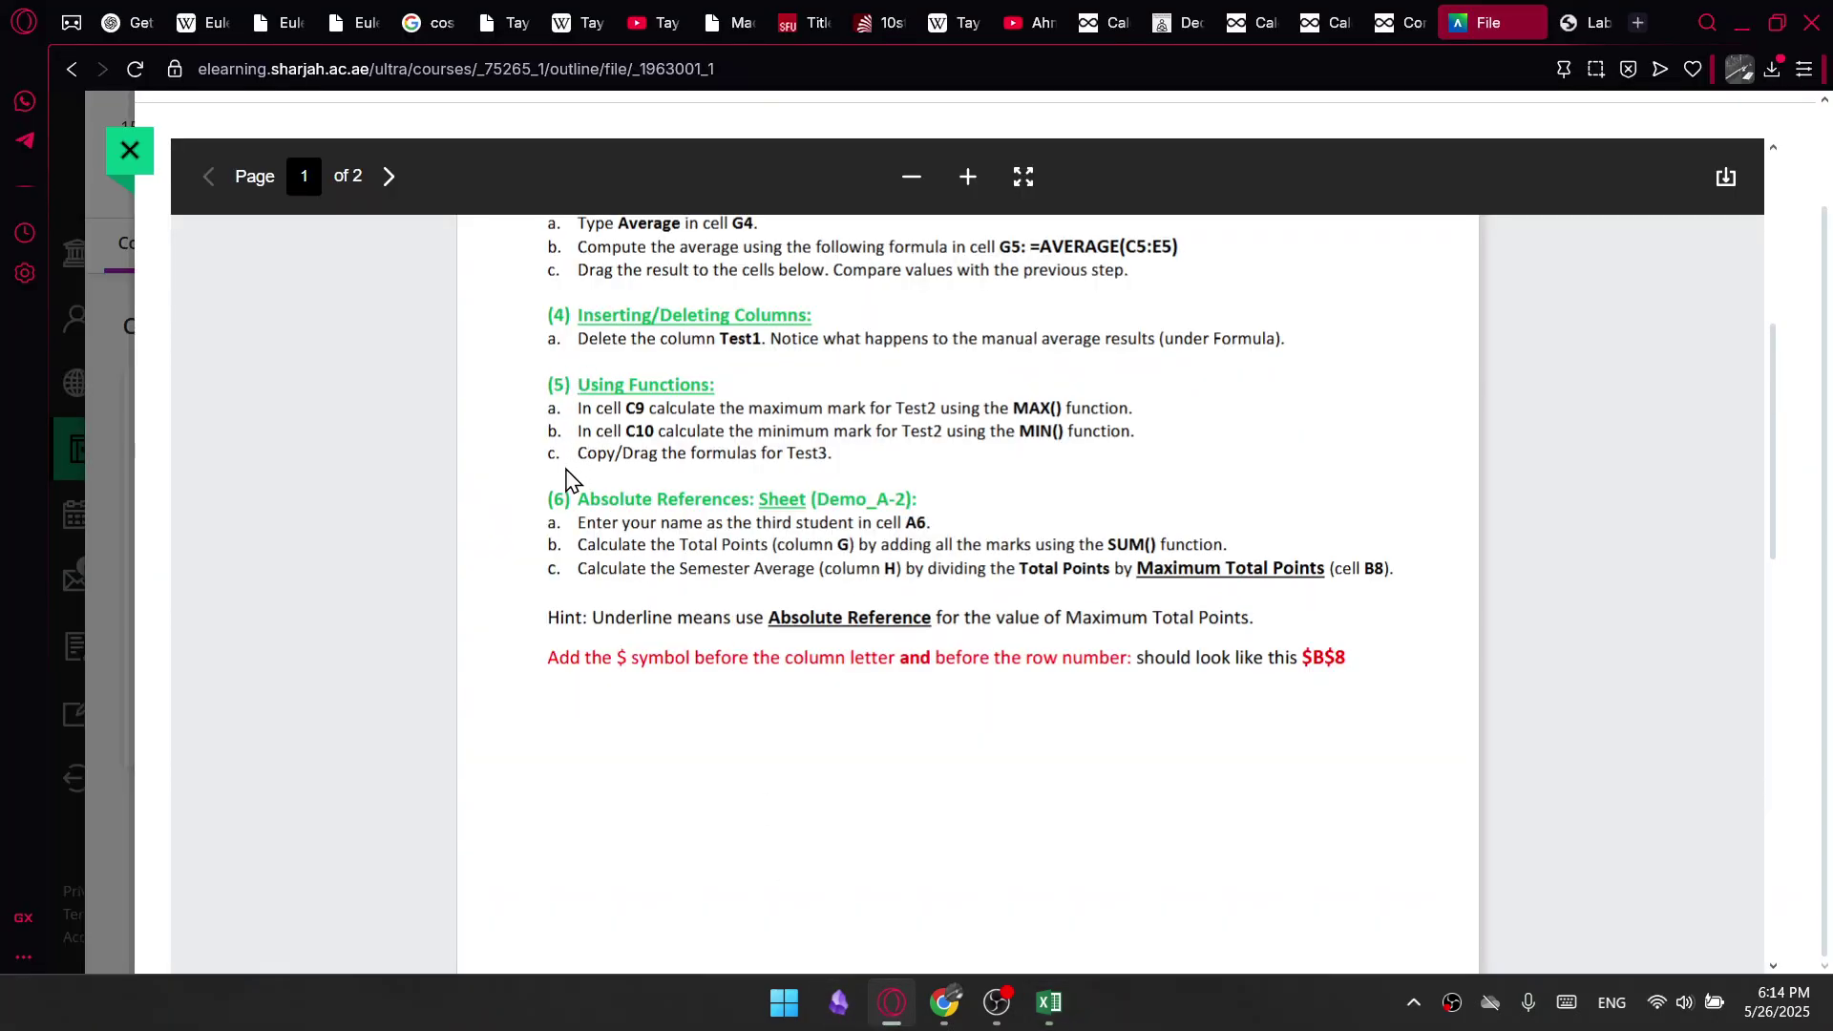
drag(582, 387, 714, 458)
click(726, 534)
click(1051, 1000)
click(238, 941)
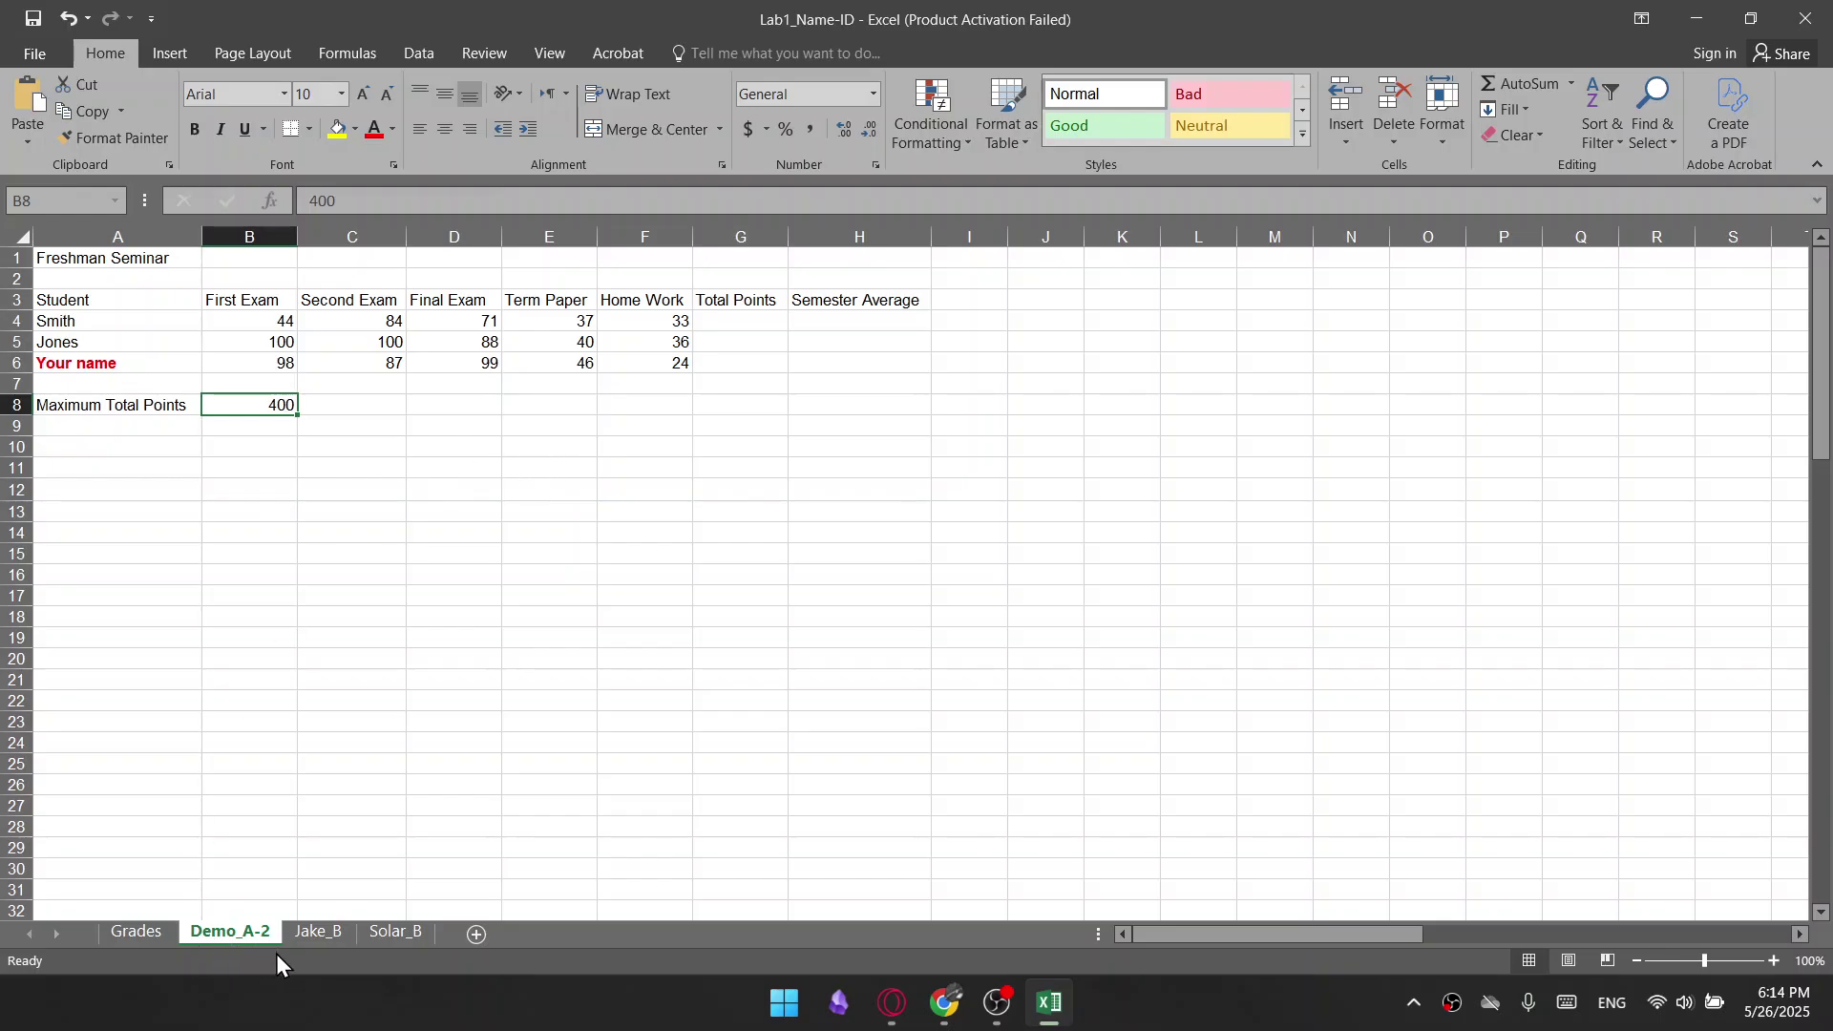
Check the Absolute References instructions in the browser and replace the placeholder in A6 of Demo_A-2 with the student's first name
click(892, 1010)
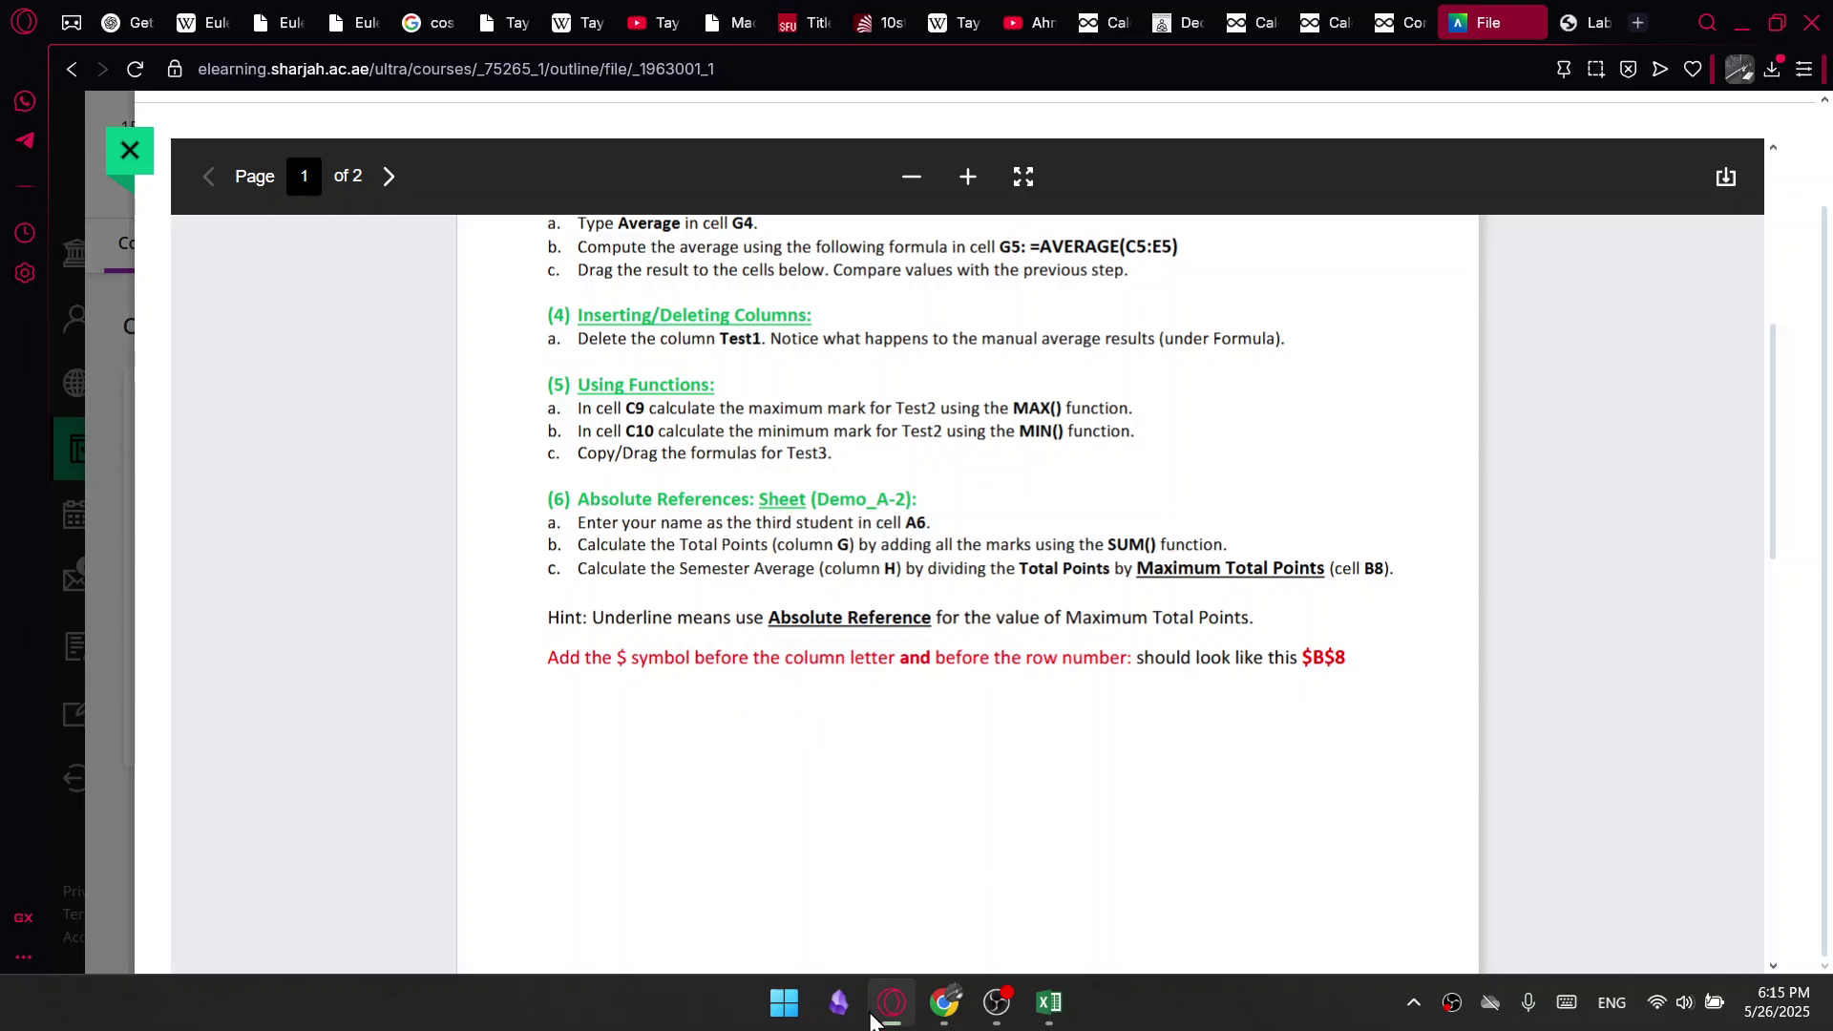
click(883, 1010)
click(82, 371)
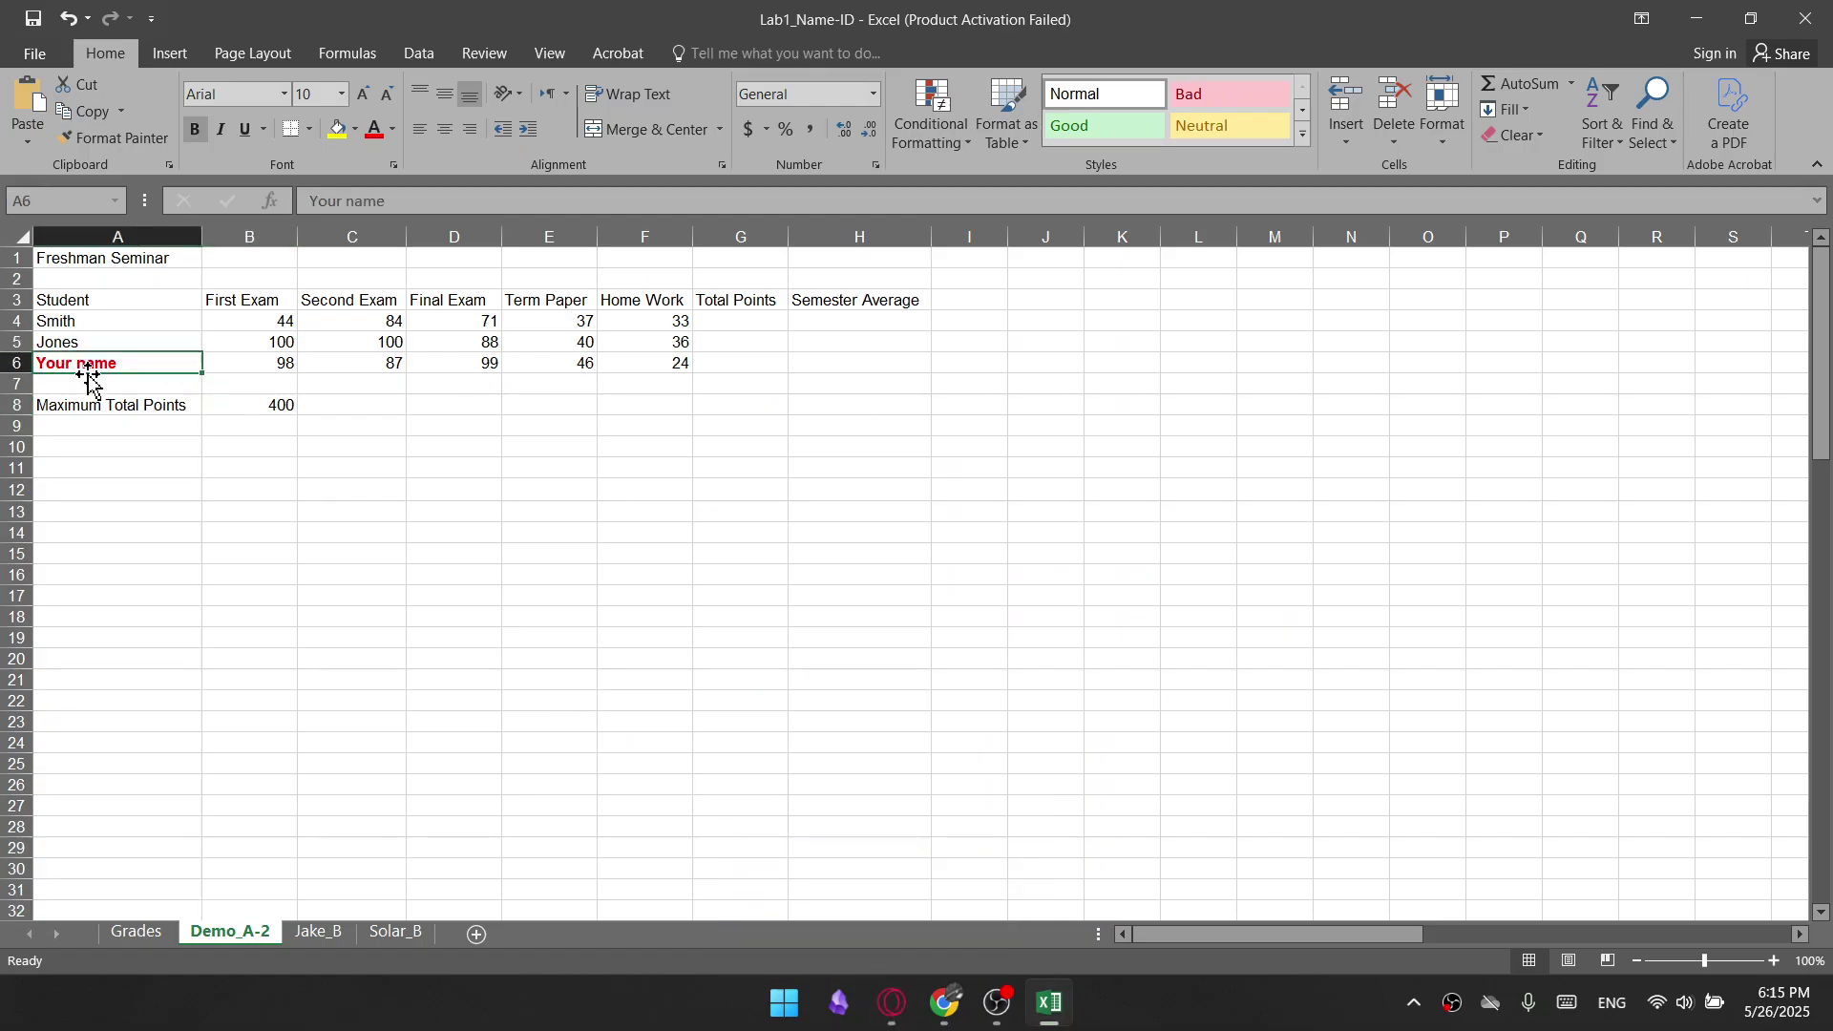
text(Ahmed)
key(Return)
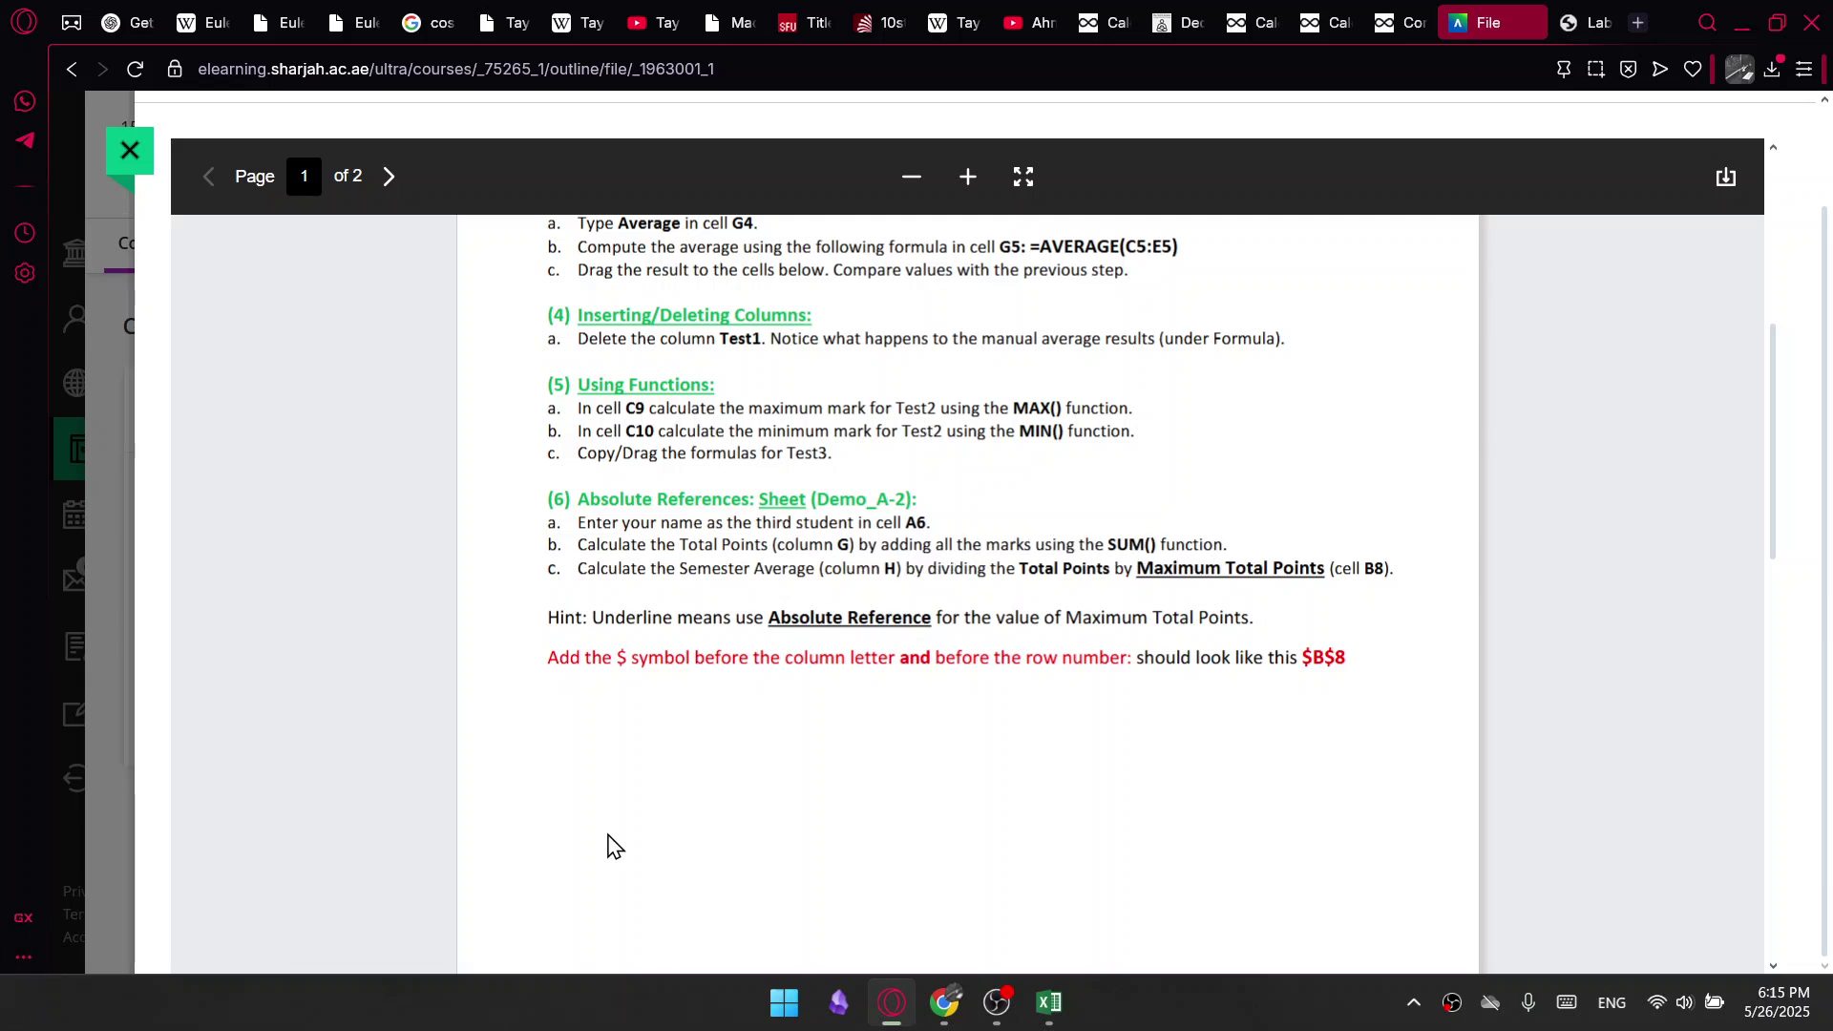
Try to total the first student's marks in G4 with =SUM(B4), rechecking the lab instructions in the browser
click(892, 1008)
click(761, 327)
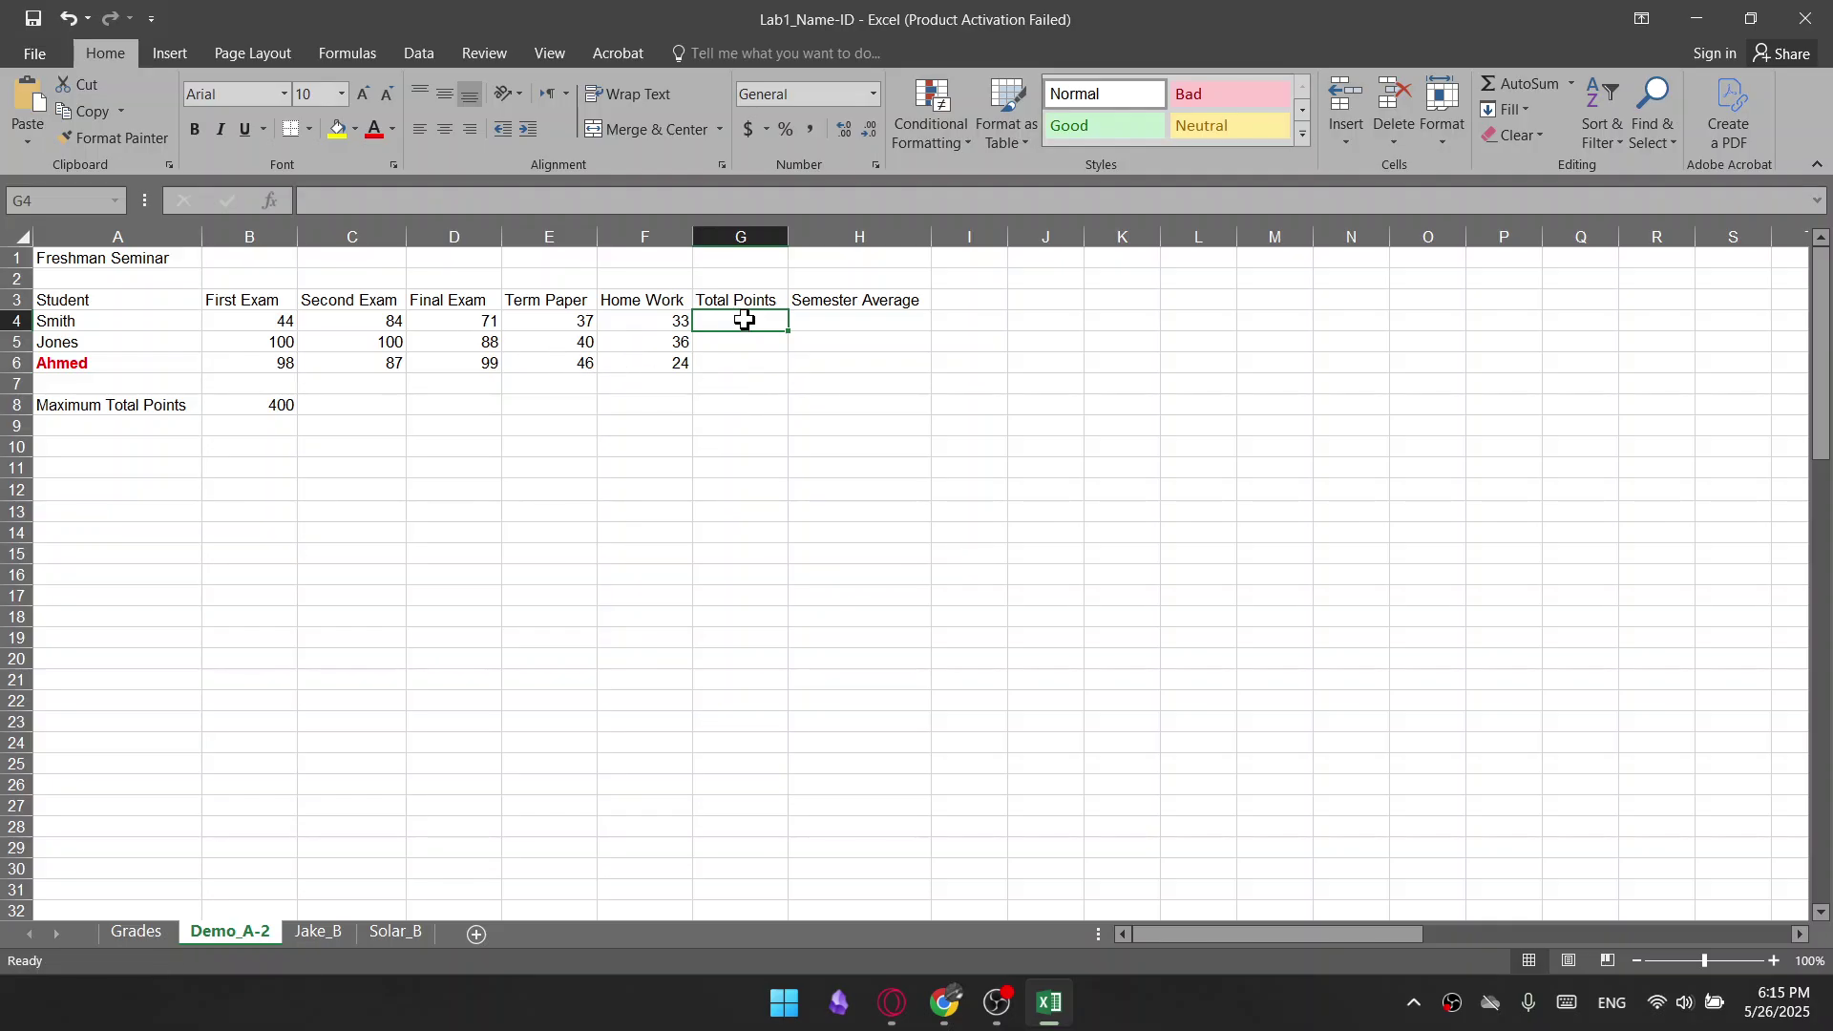
text(=sum)
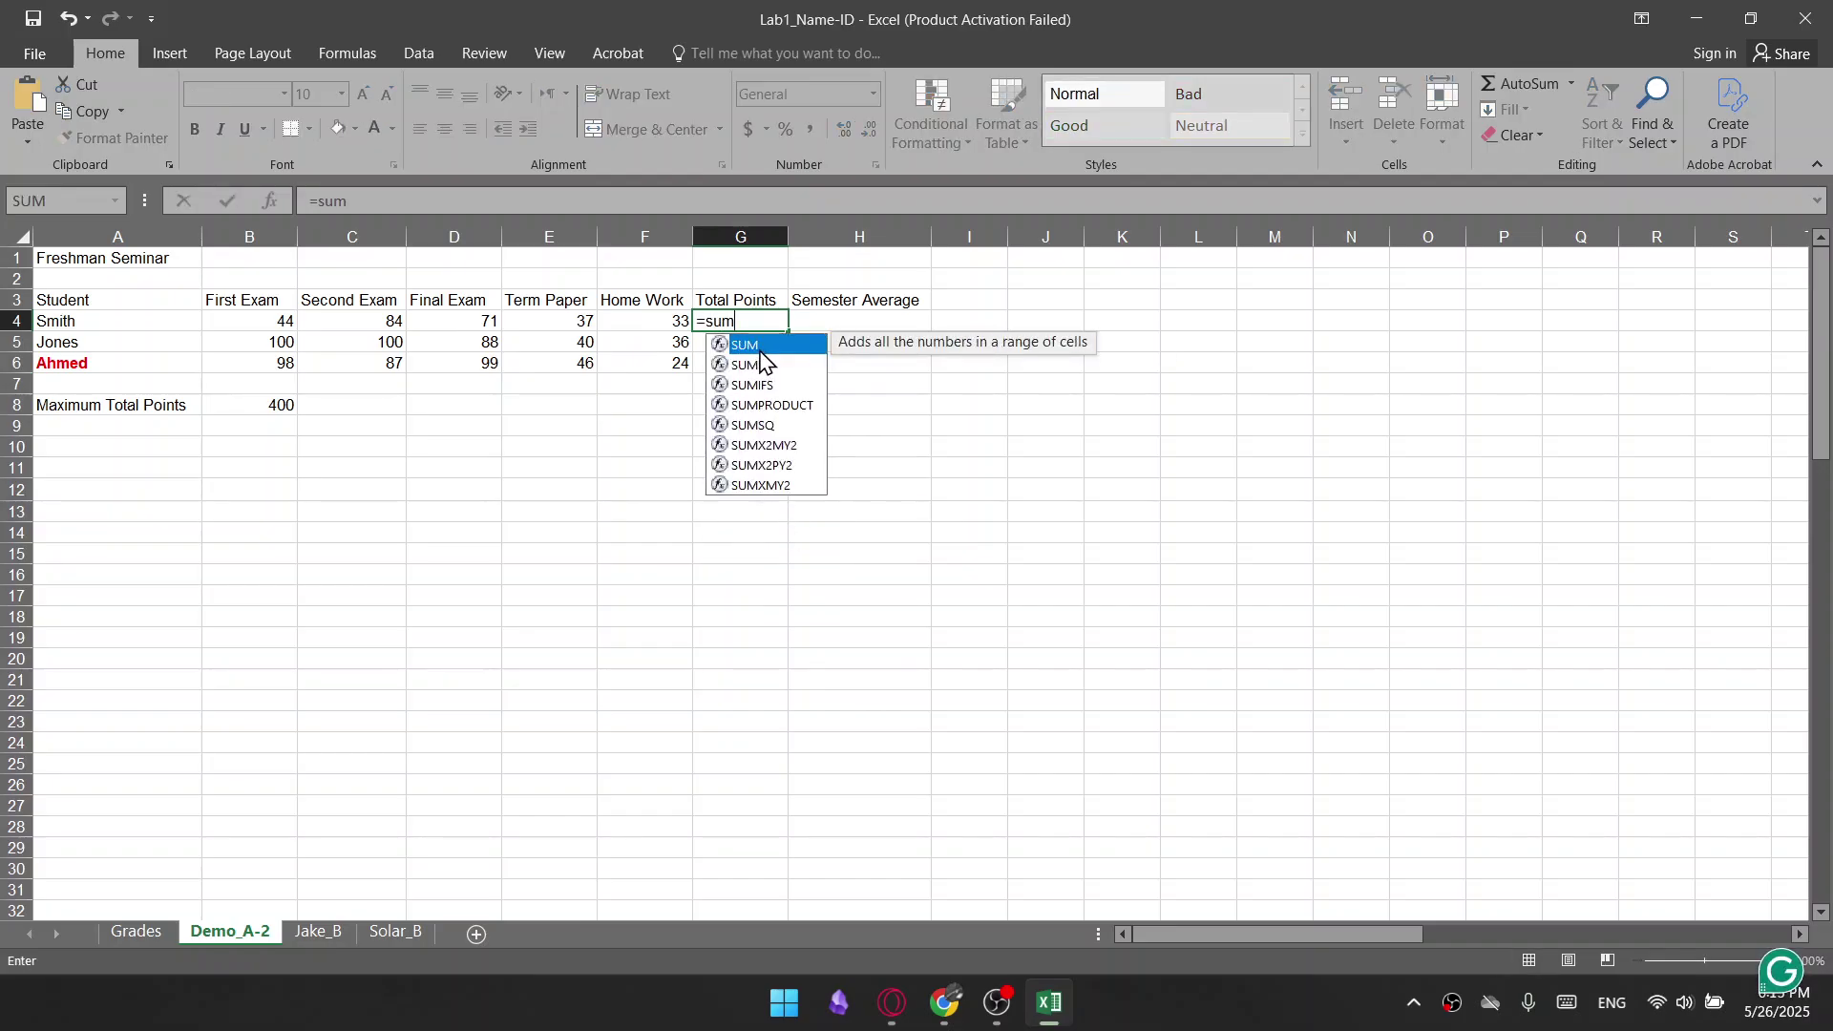
double_click(761, 350)
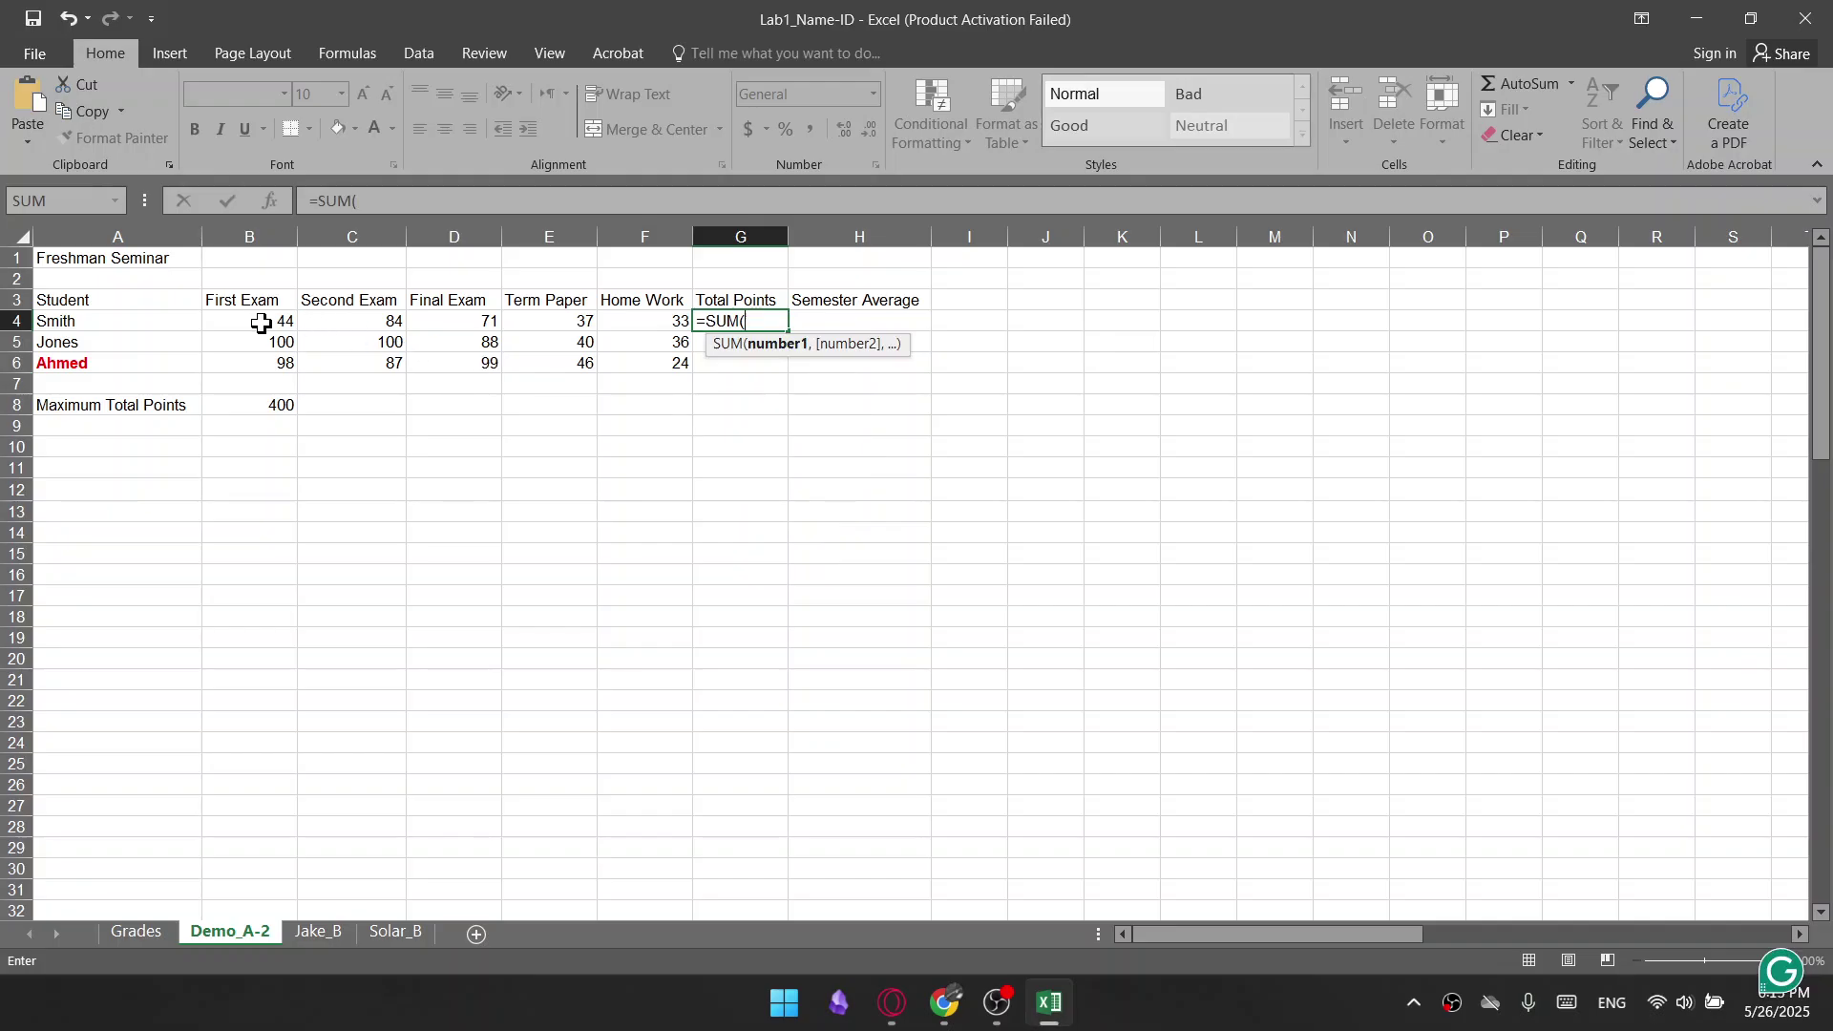
mouse_move(243, 321)
mouse_down()
mouse_move(438, 322)
mouse_move(264, 321)
mouse_up()
click(892, 1003)
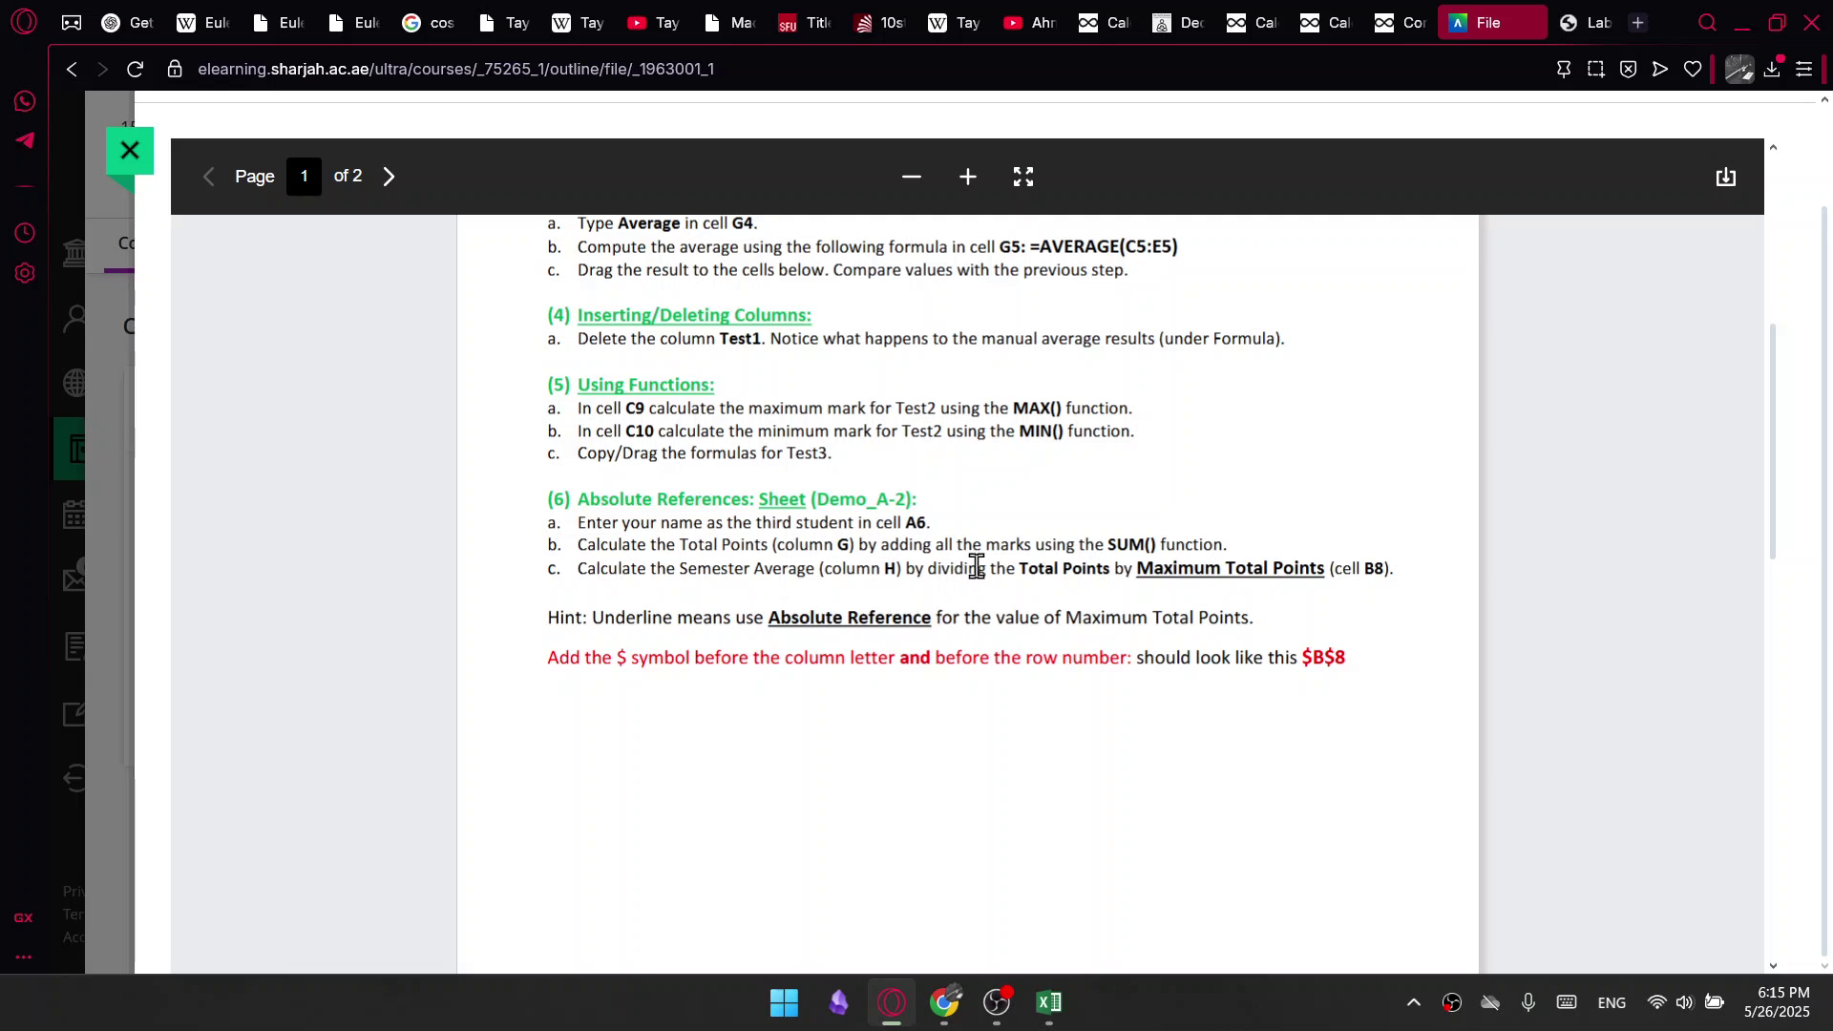
click(890, 1004)
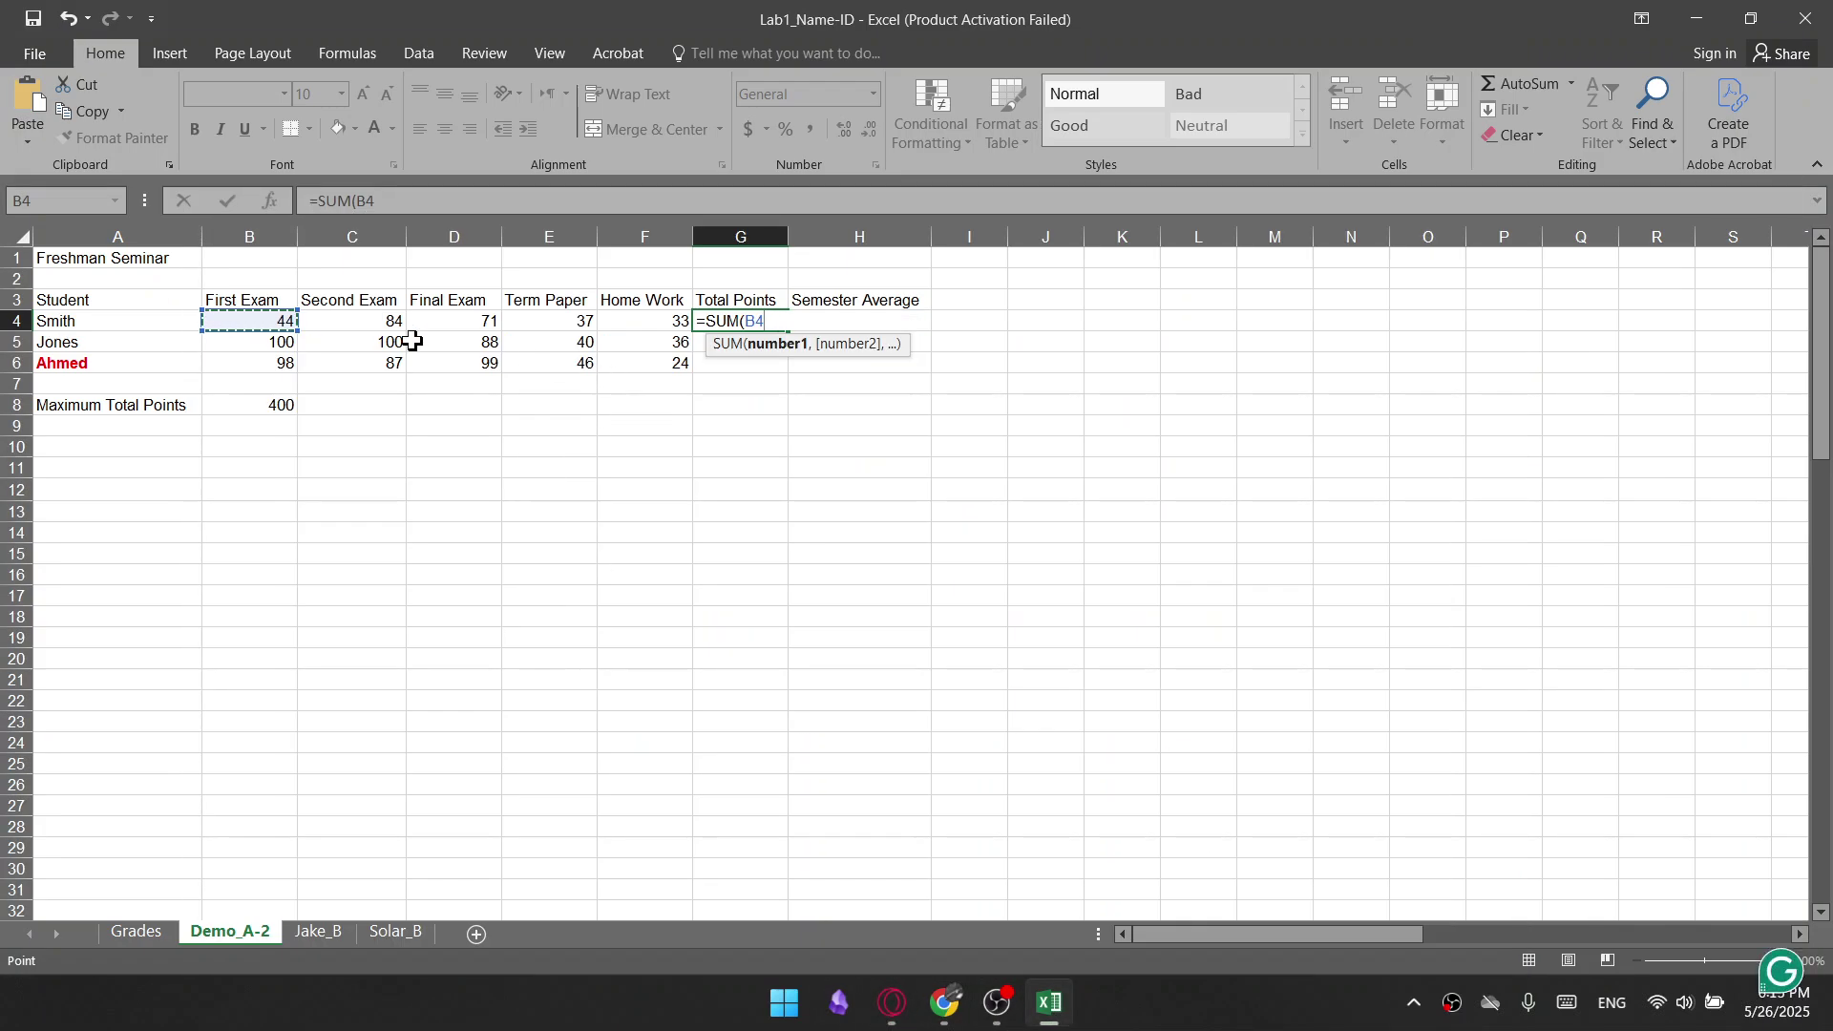
click(313, 329)
click(280, 328)
key(Return)
drag(268, 319, 585, 328)
Replace the formula in G4 with =SUM(B4:F4) to total all marks of the first student
click(764, 321)
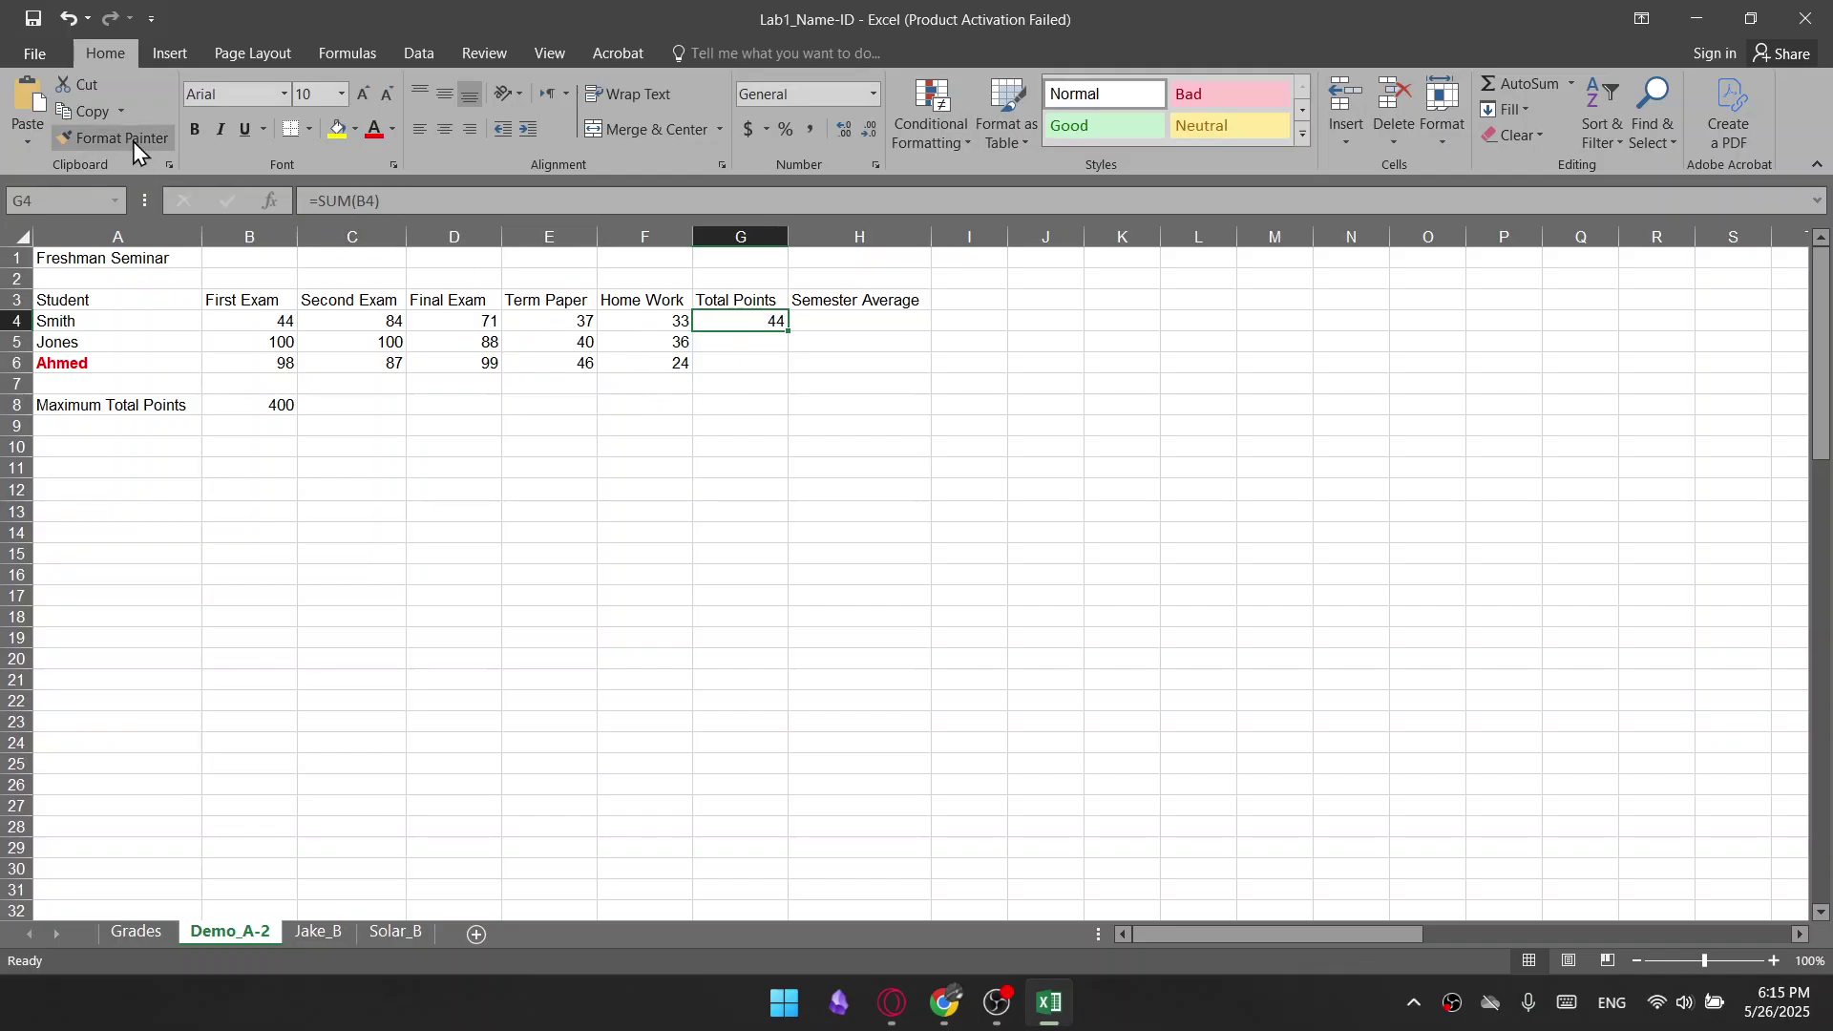
text(=)
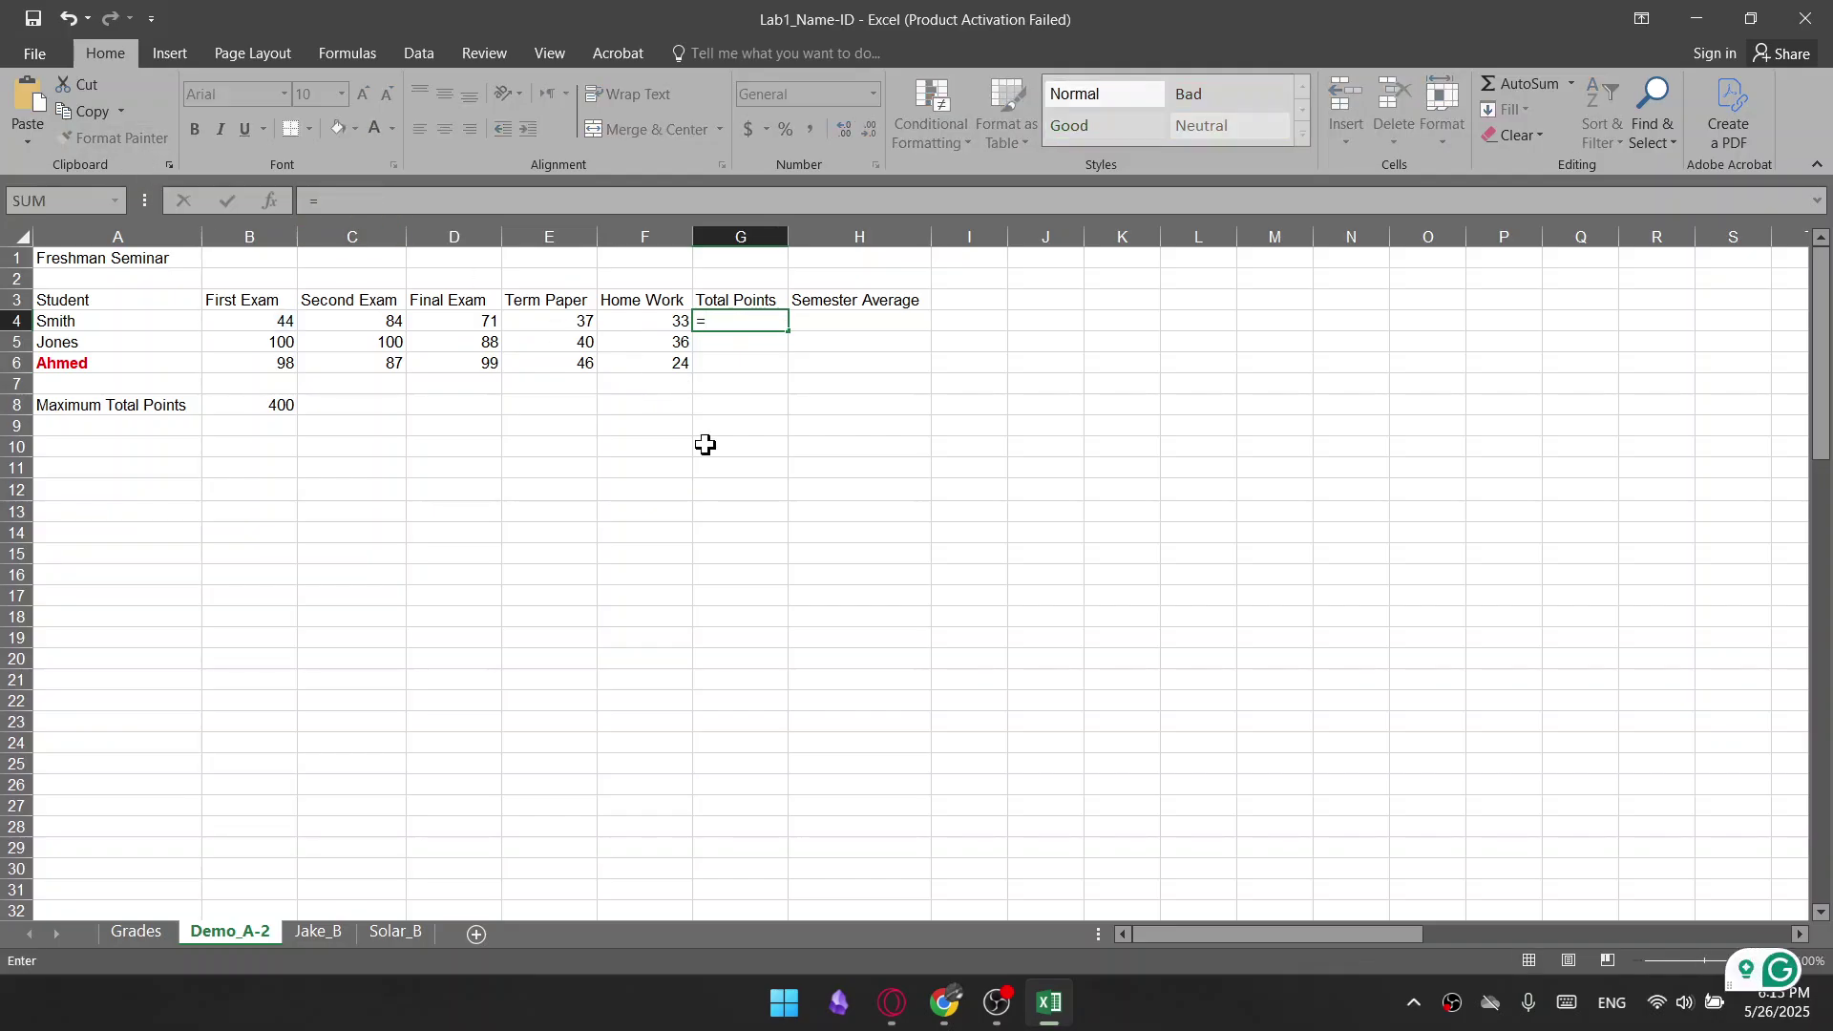
text(sum)
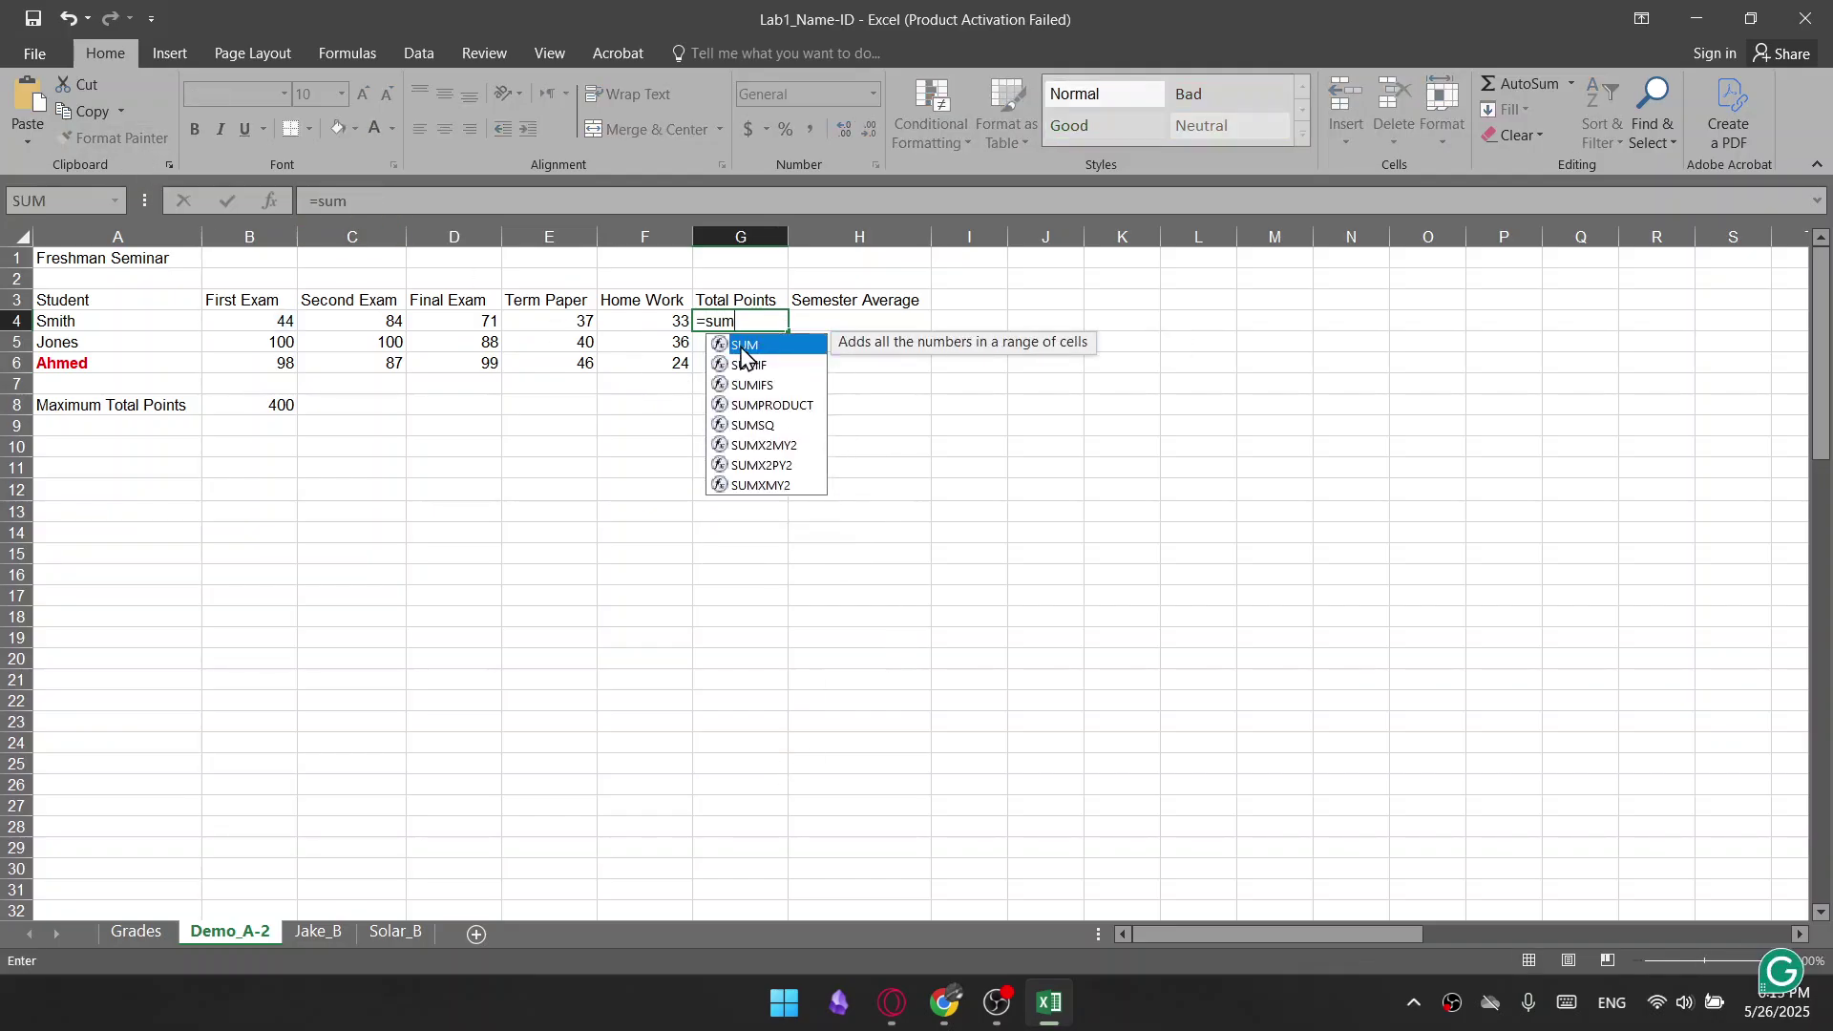
double_click(743, 346)
drag(282, 321, 646, 321)
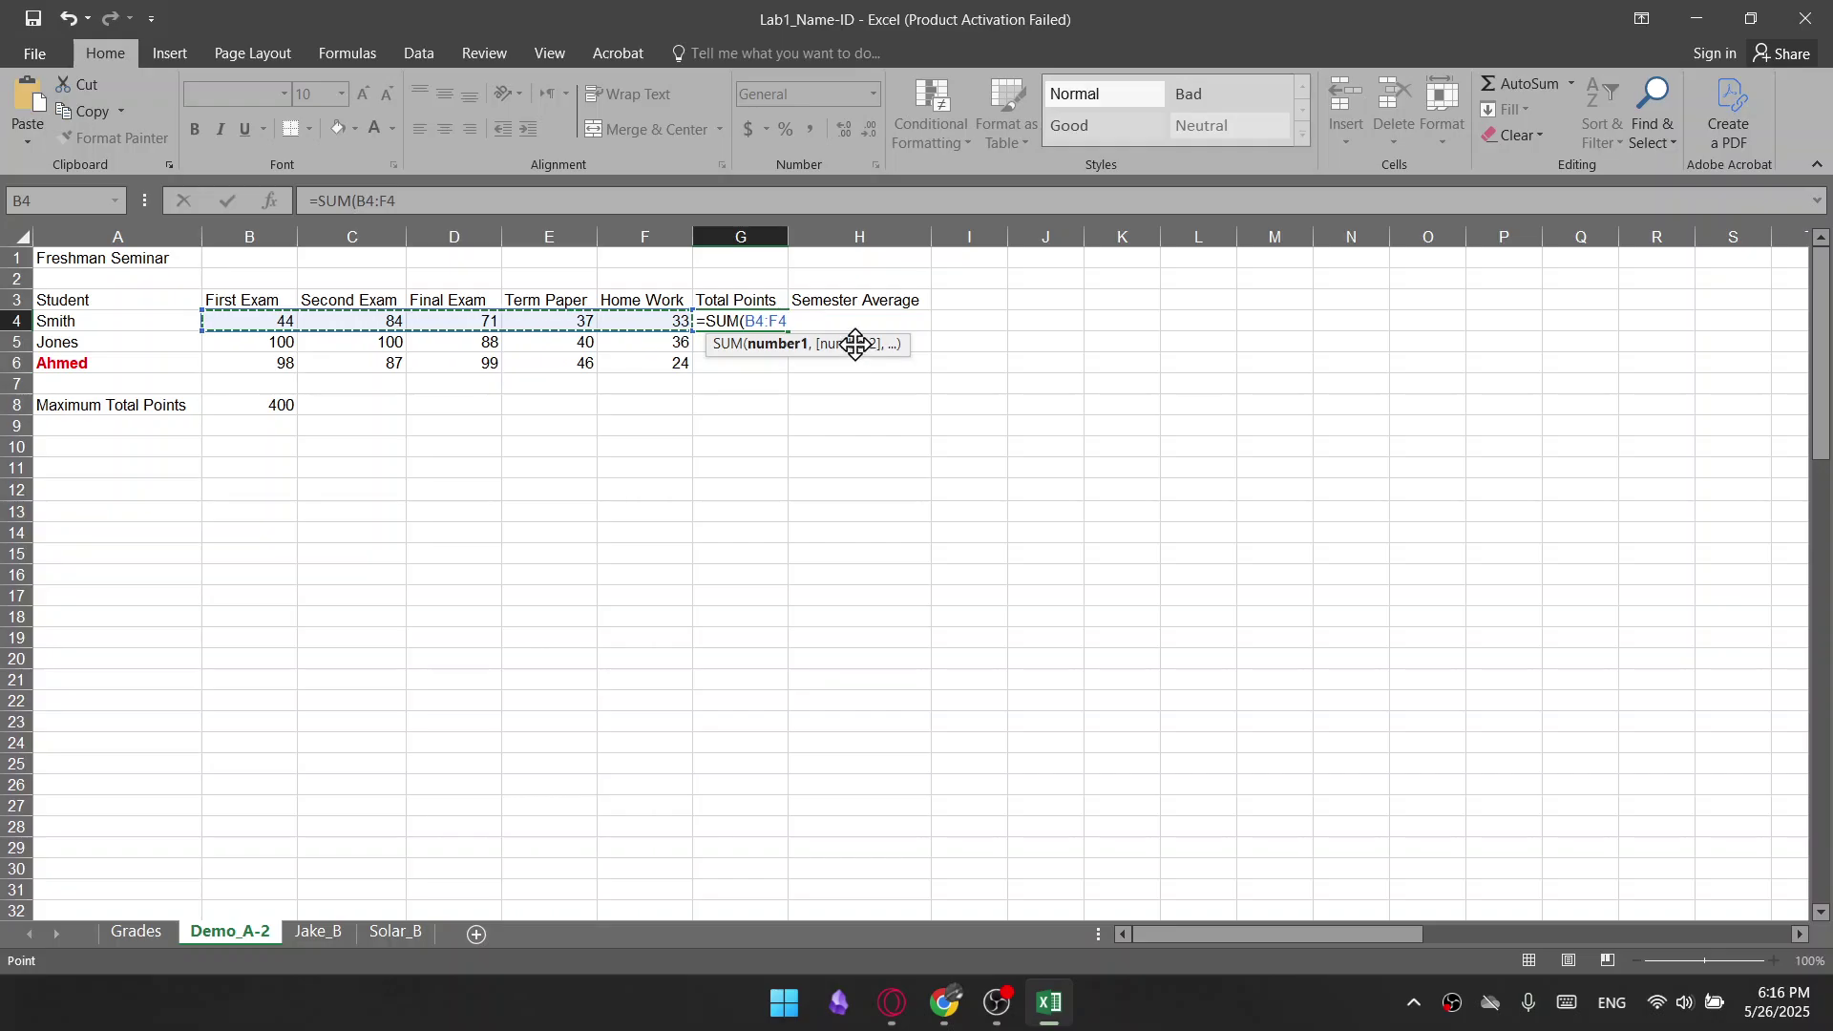
key(Return)
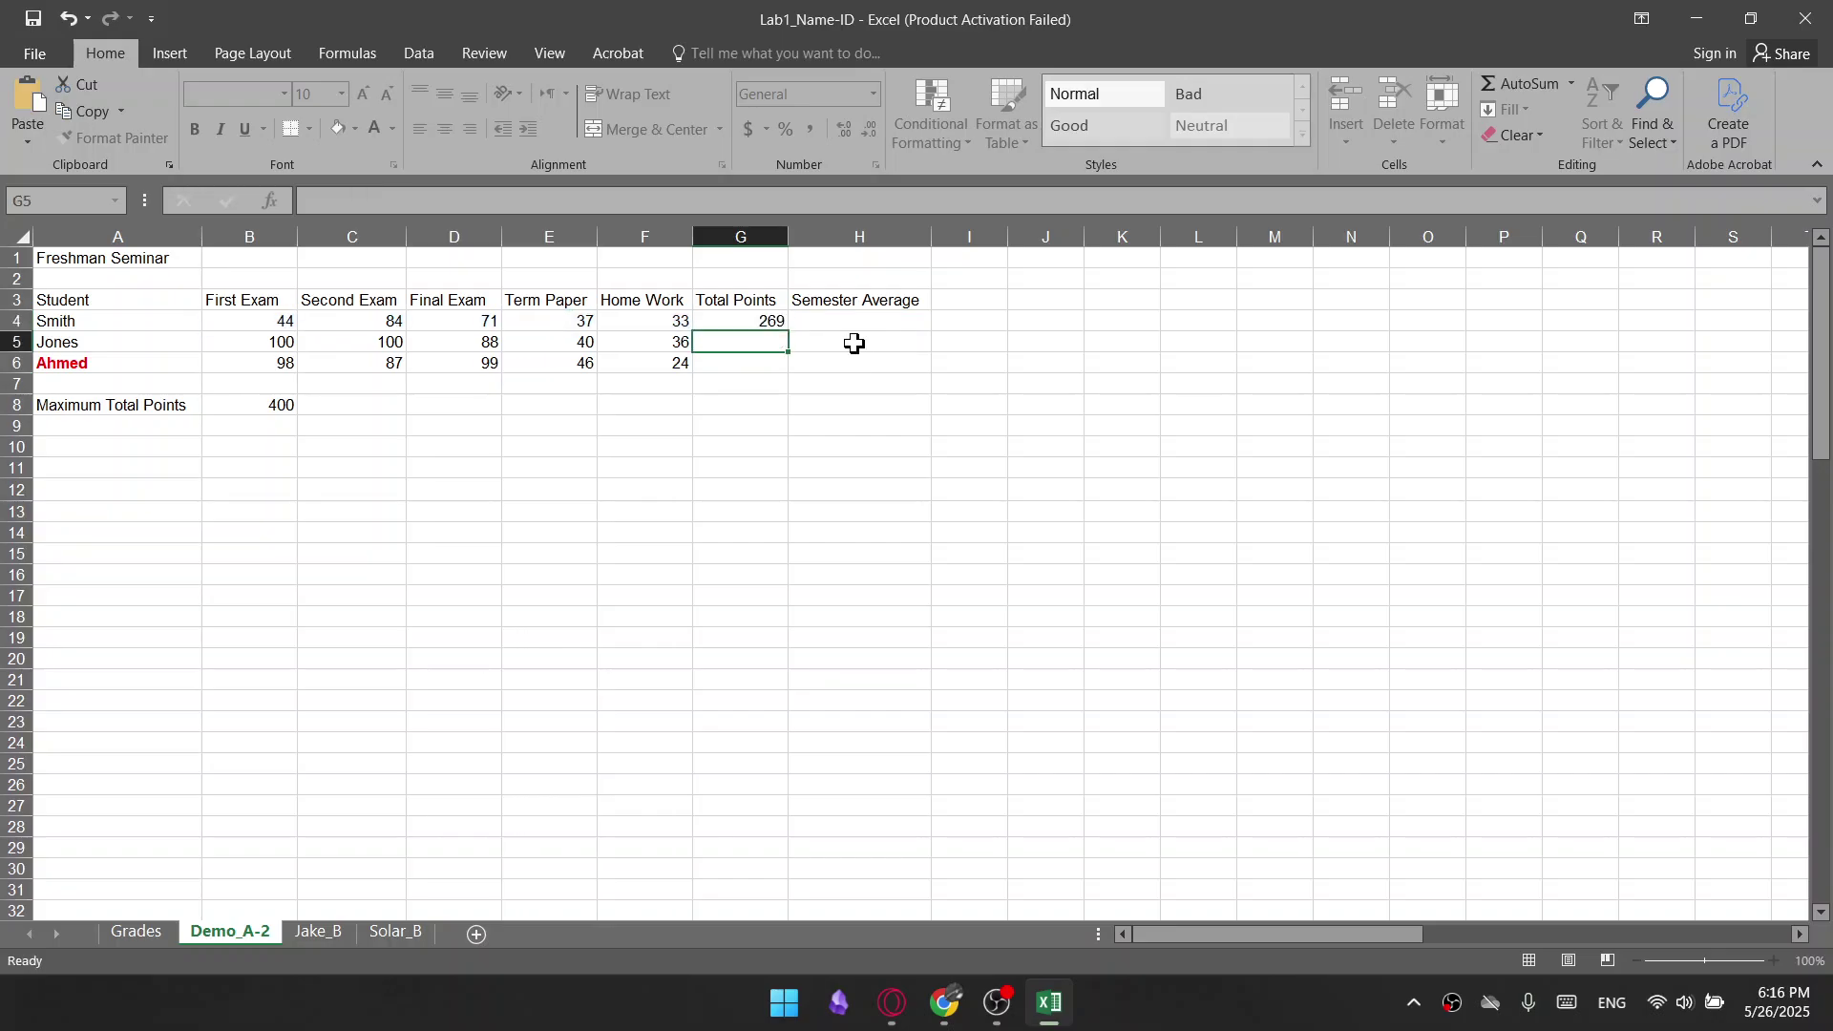
Fill the Total Points formula from G4 down to G6
click(778, 325)
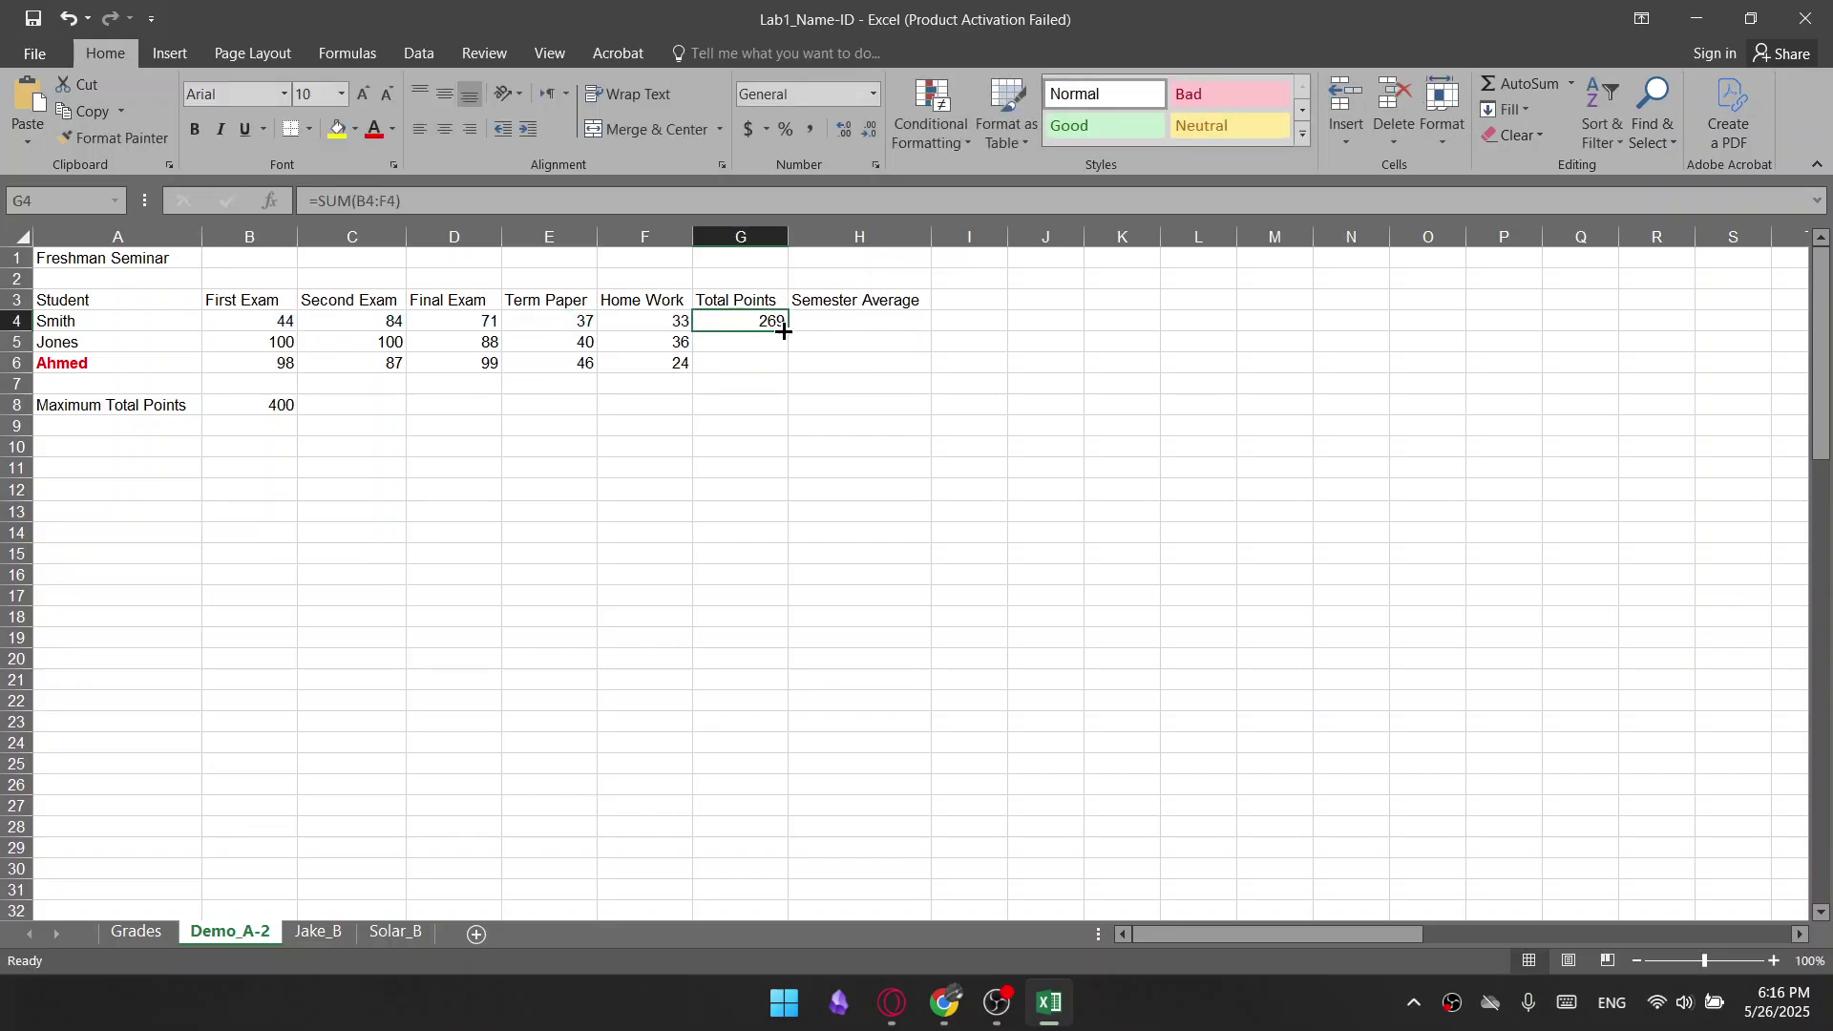
drag(792, 332, 787, 375)
click(745, 435)
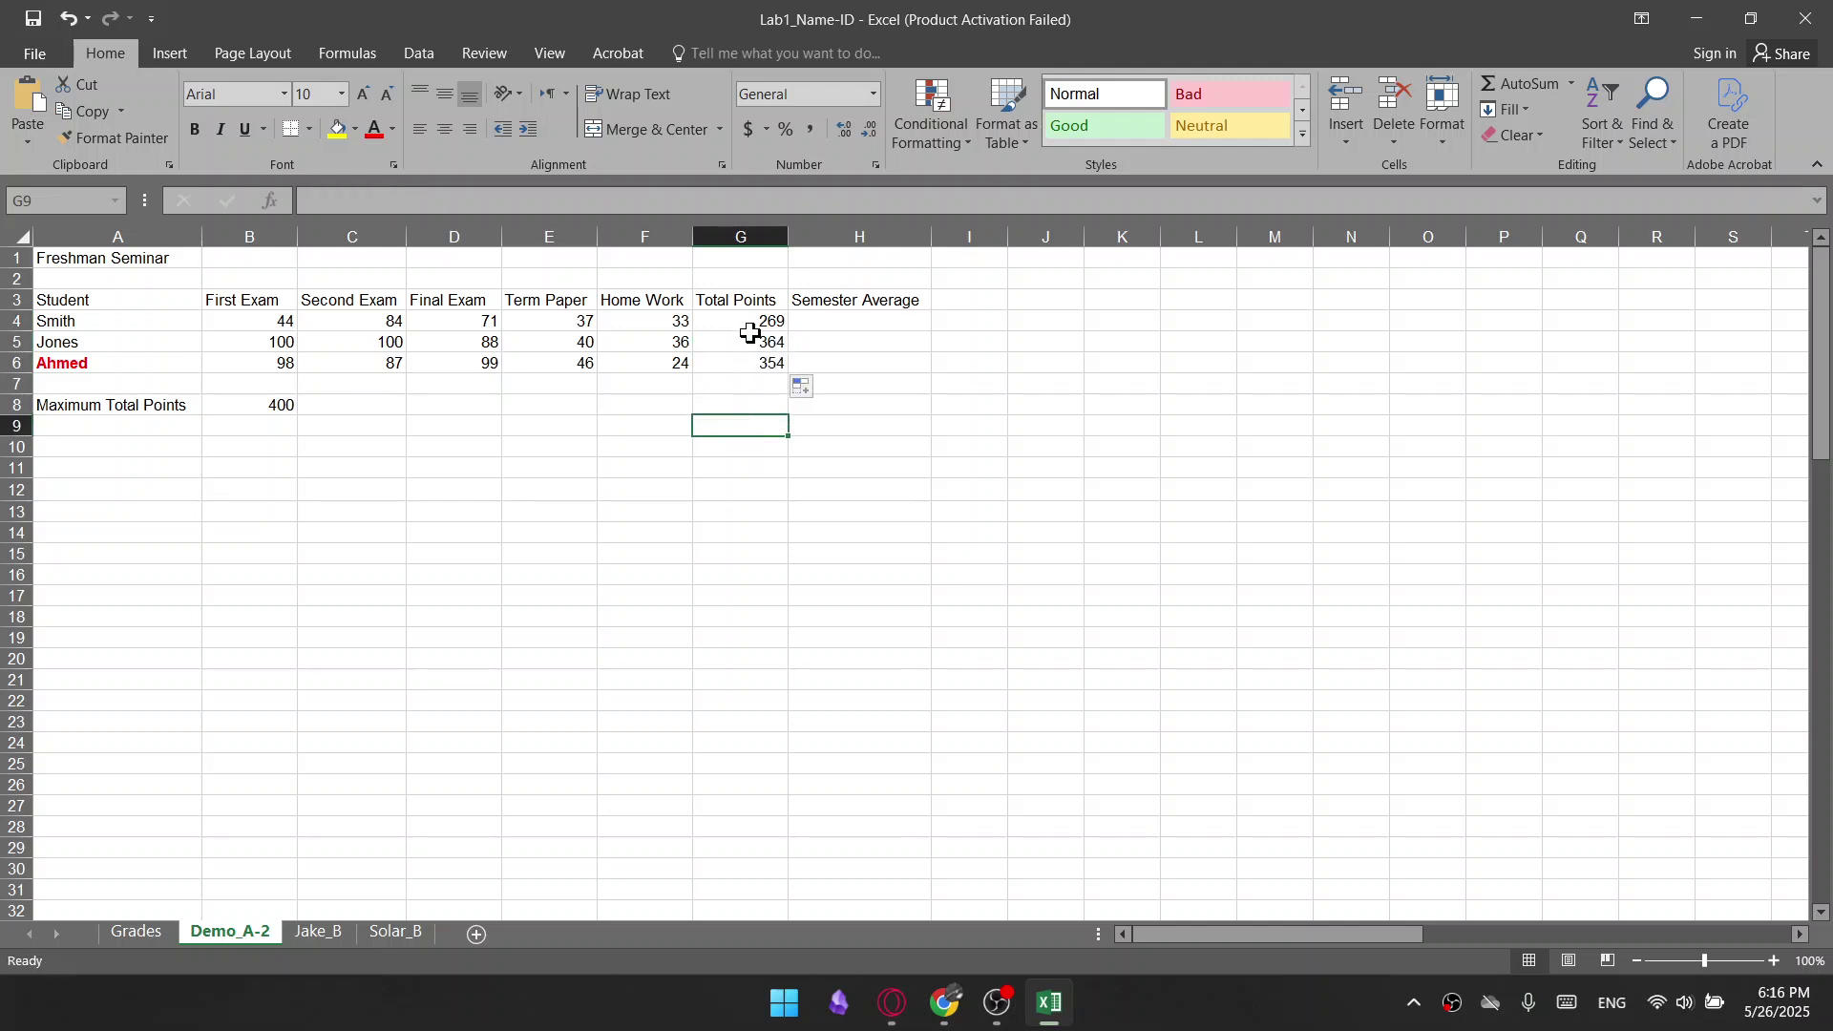
Recheck the lab instructions in the browser and calculate the first student's Semester Average in H4 with =G4/B8
click(820, 329)
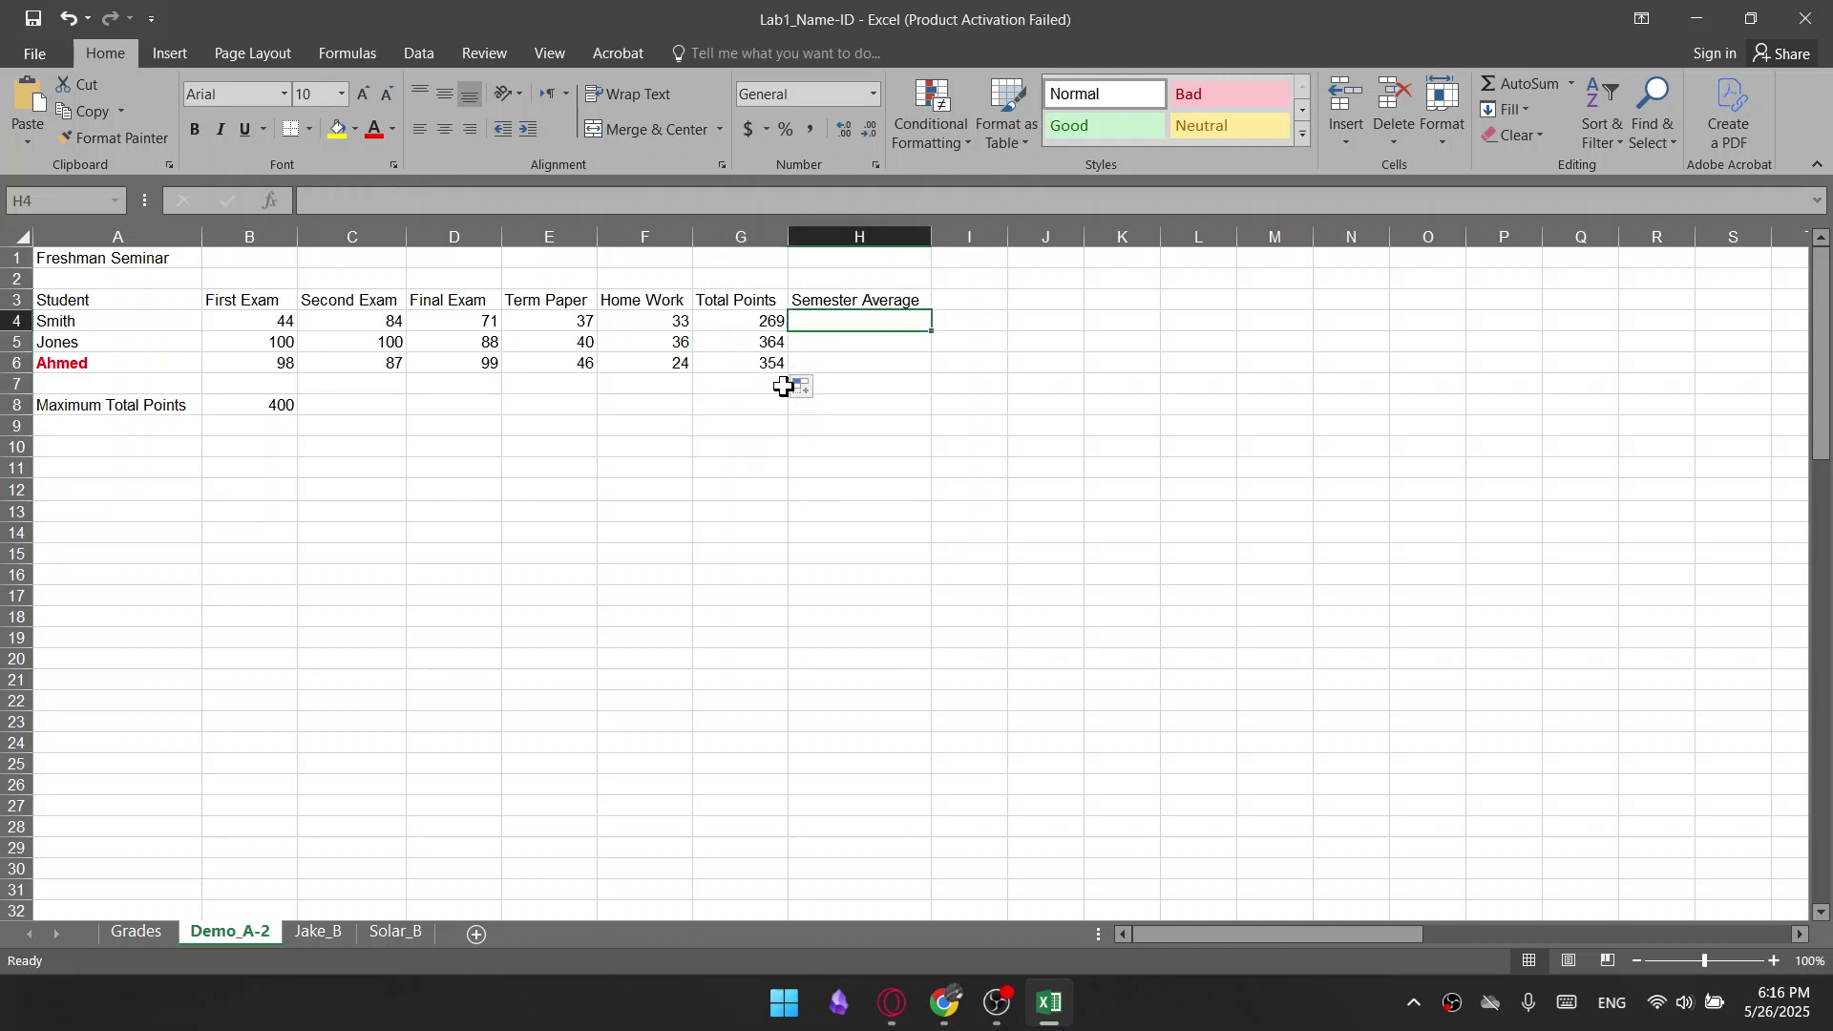
text(=)
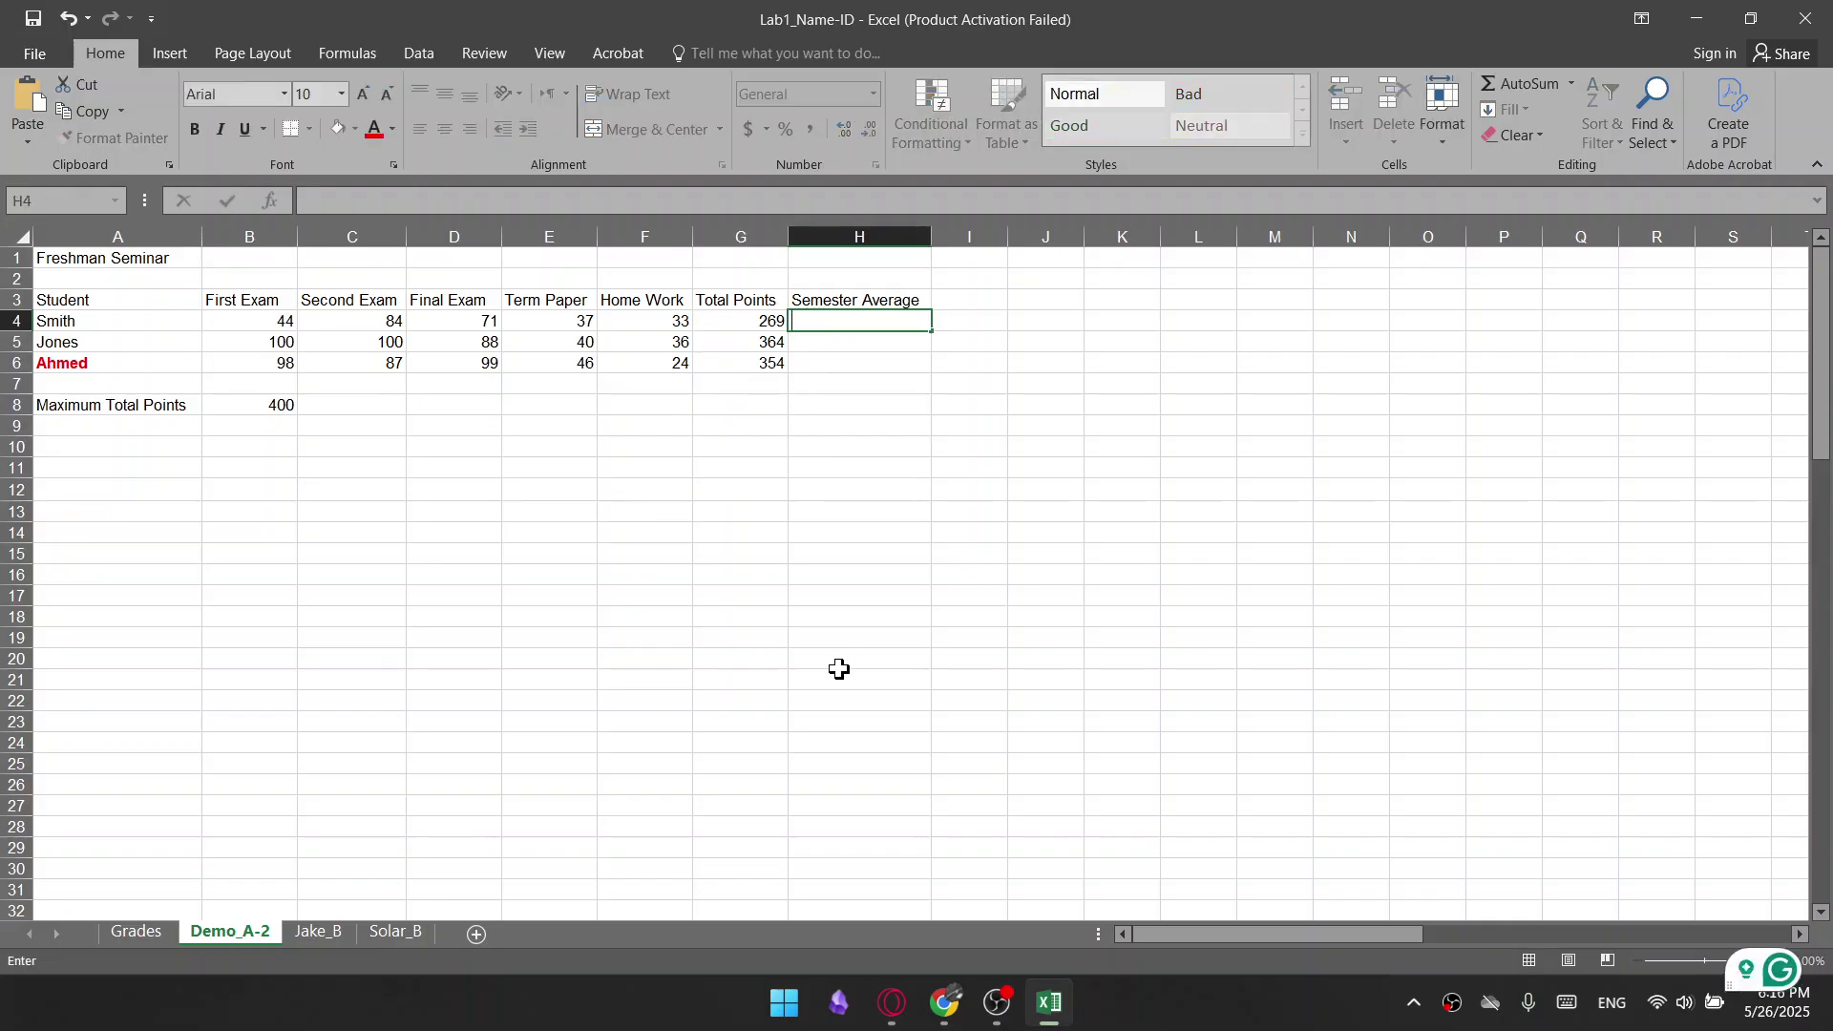
click(891, 1002)
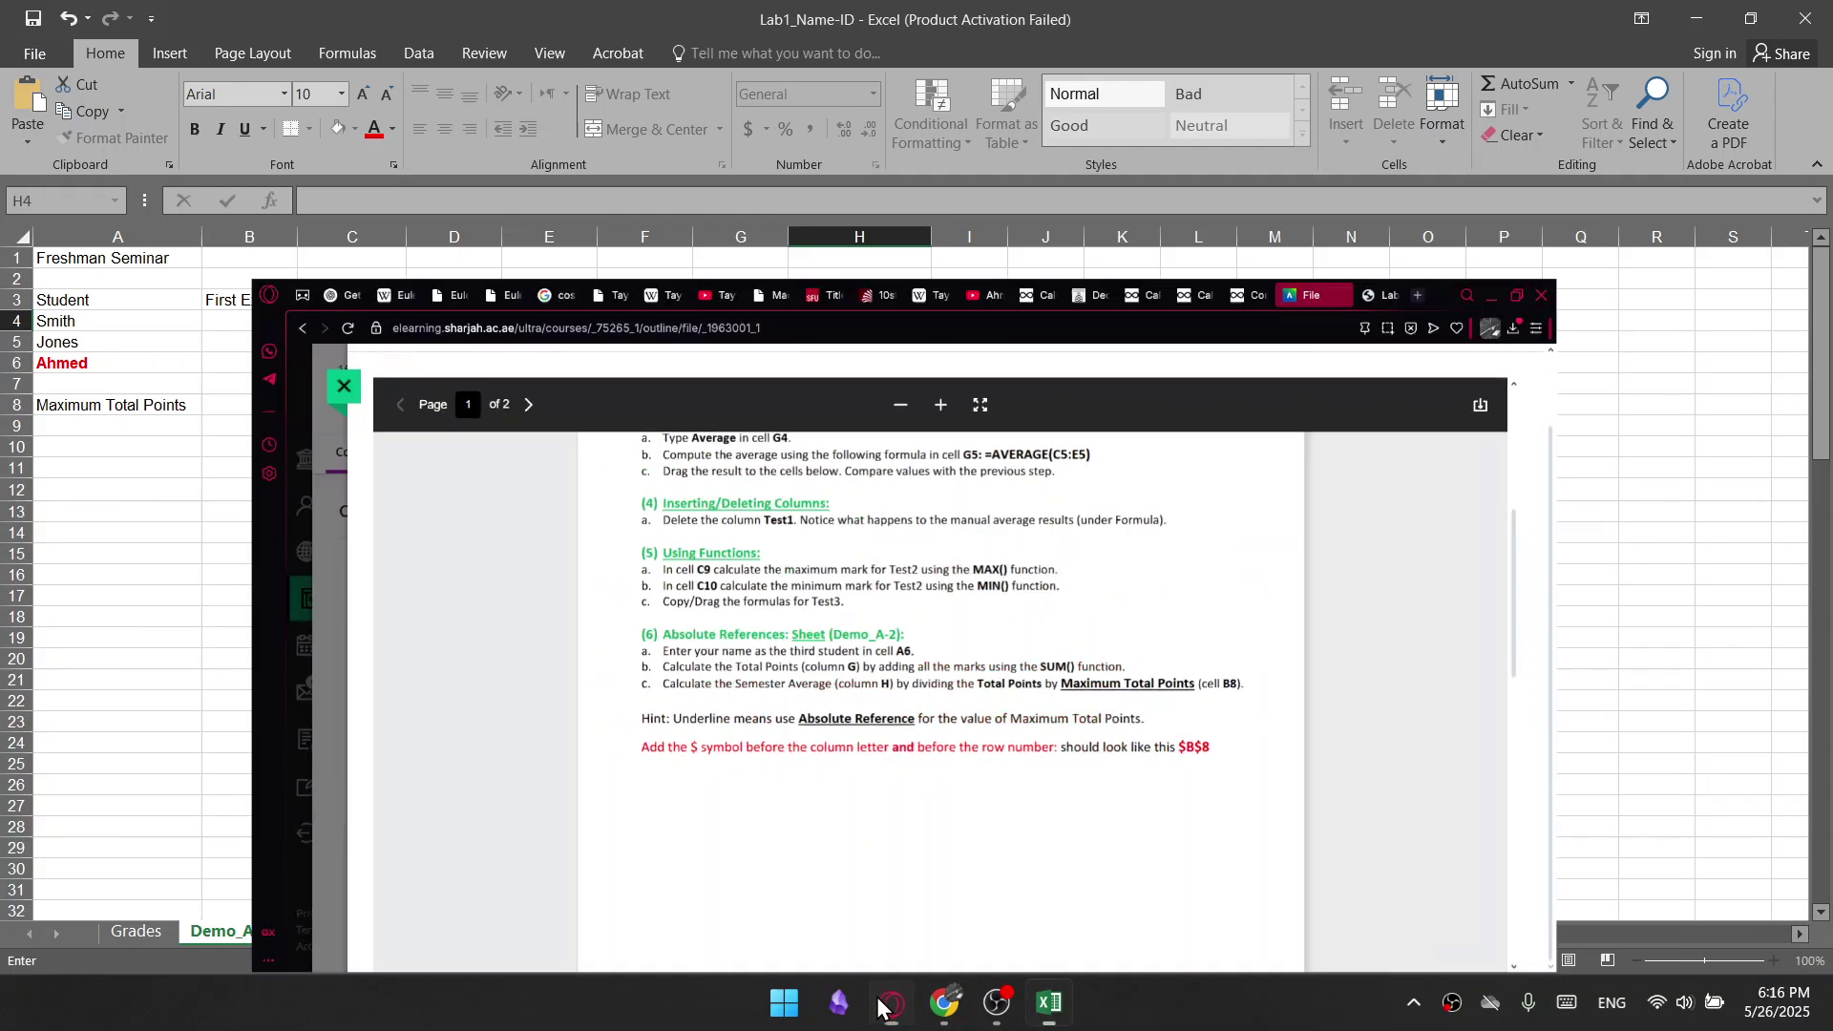
click(1049, 1003)
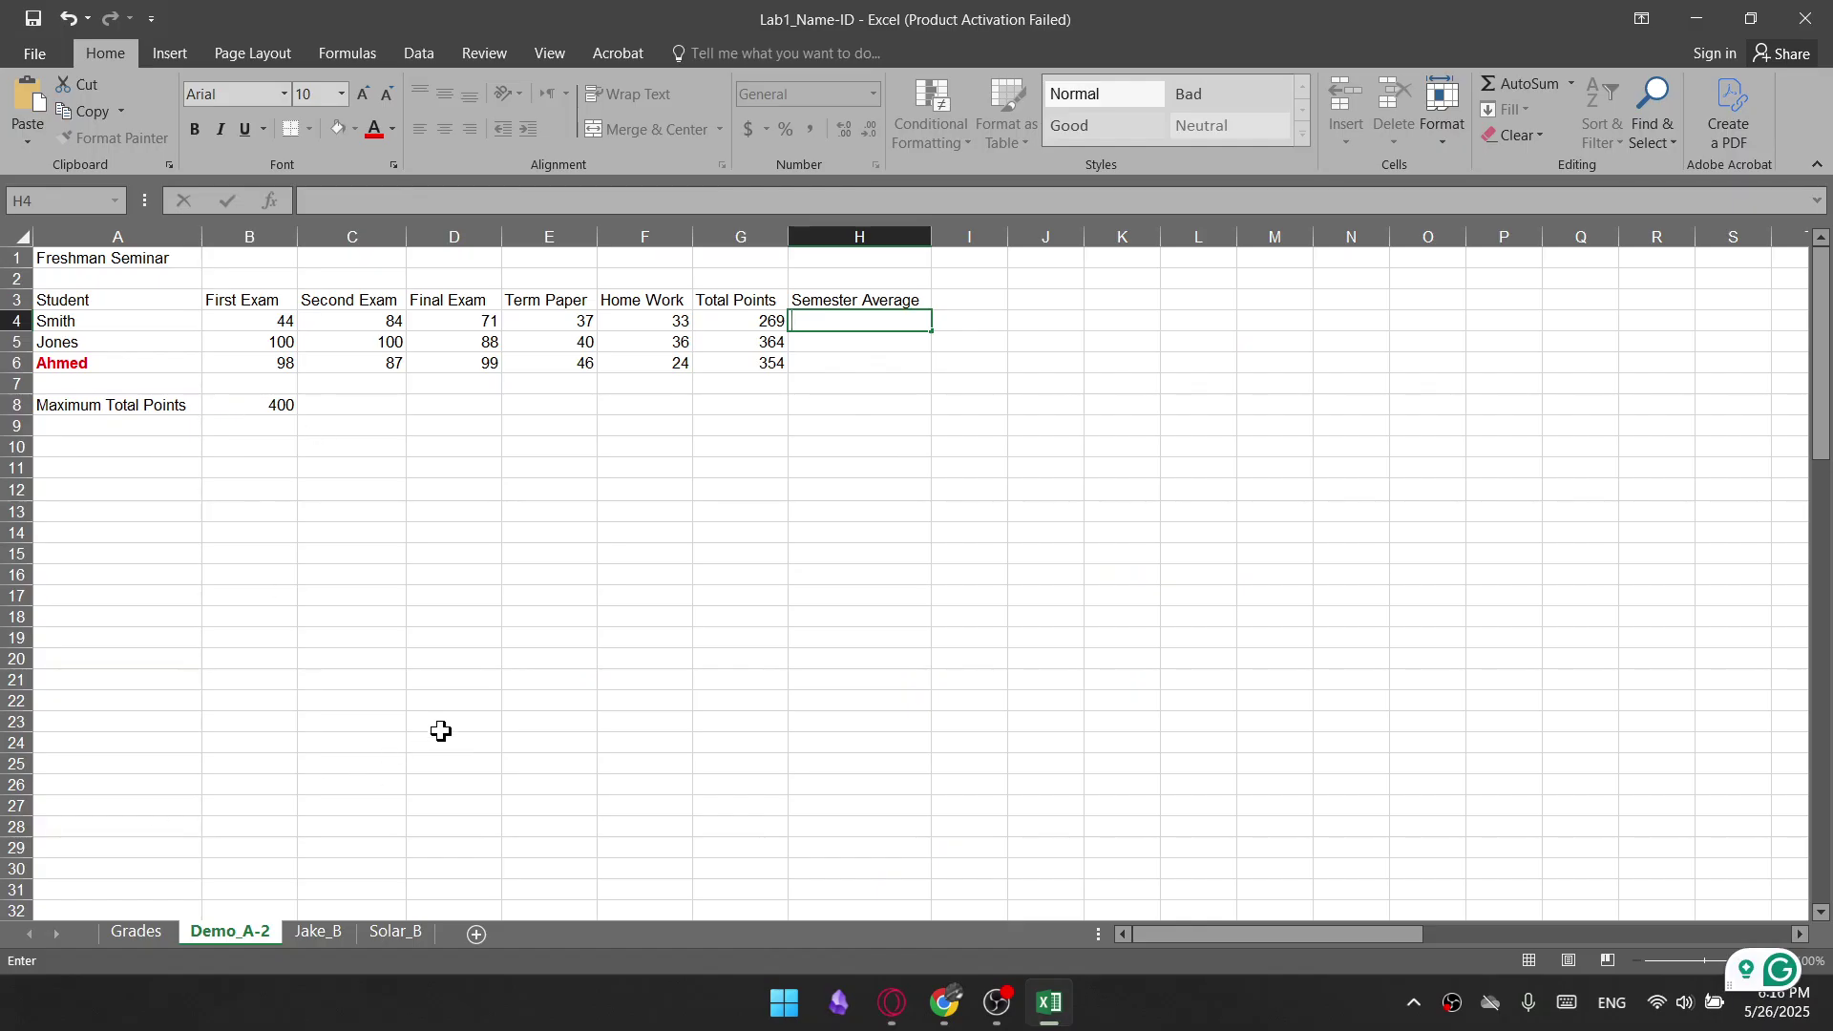
click(766, 319)
click(814, 319)
text(=)
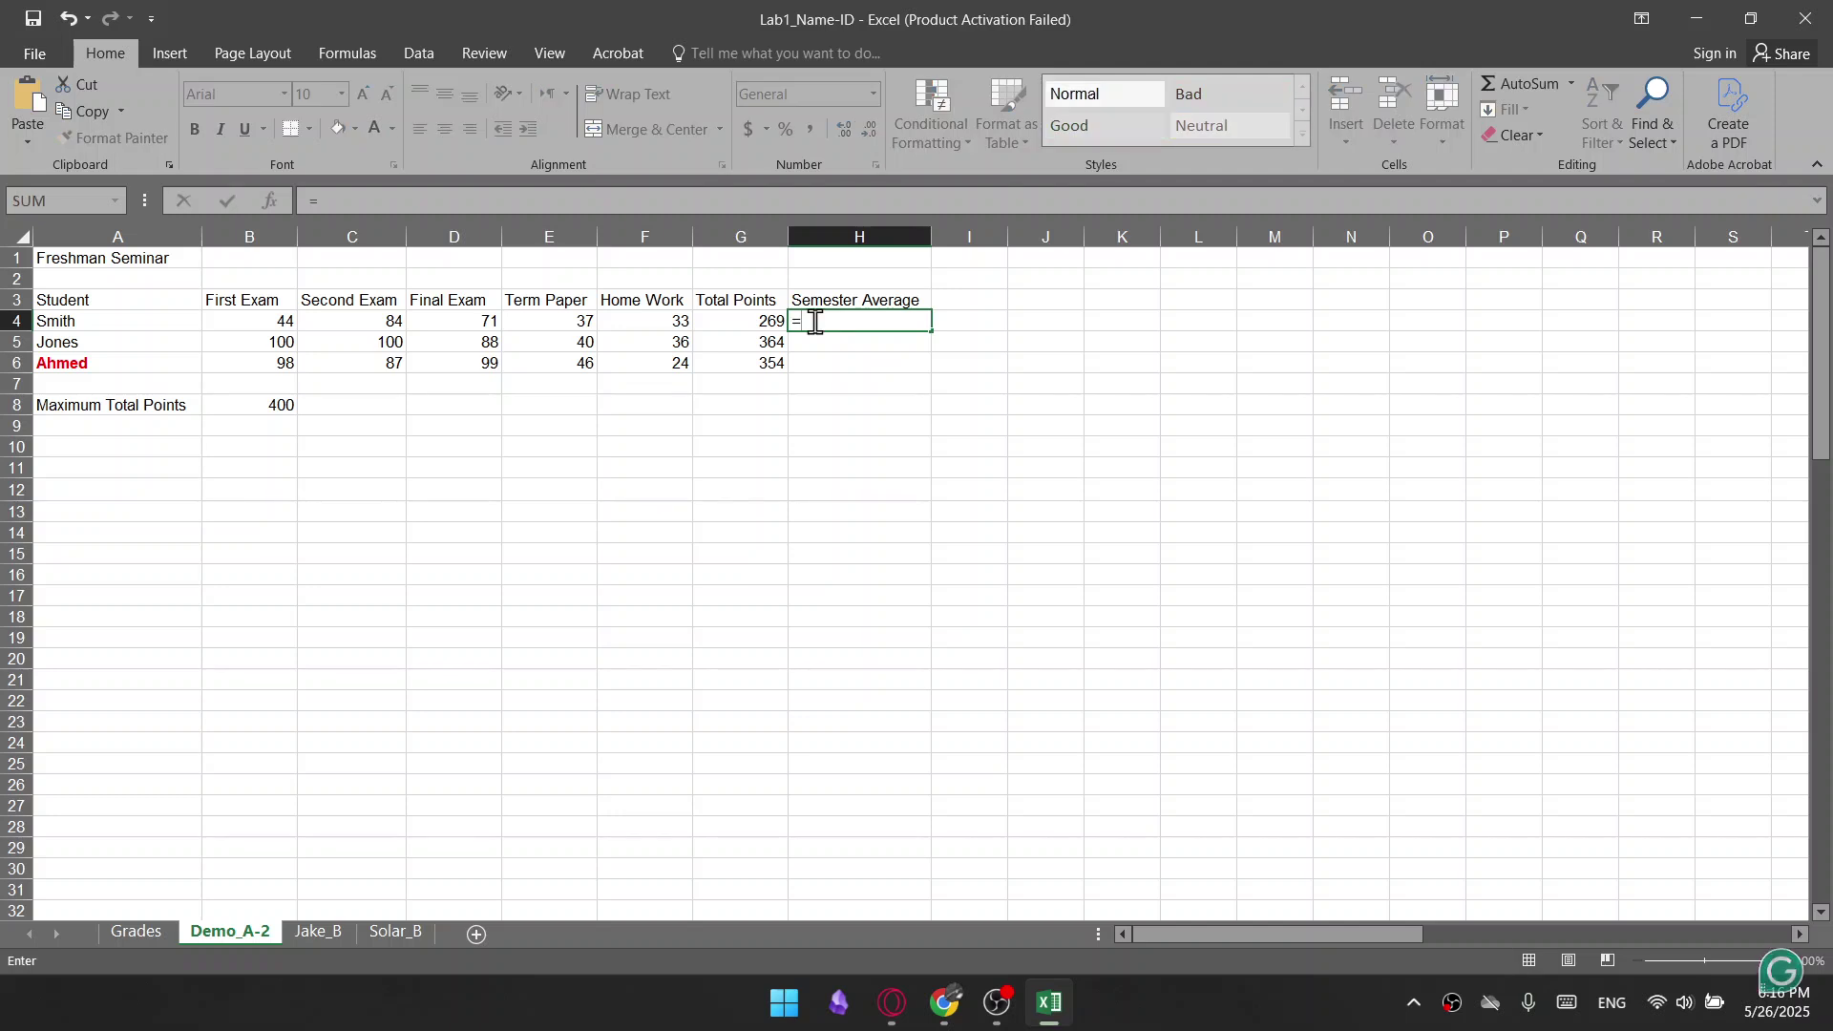
click(763, 320)
text(/)
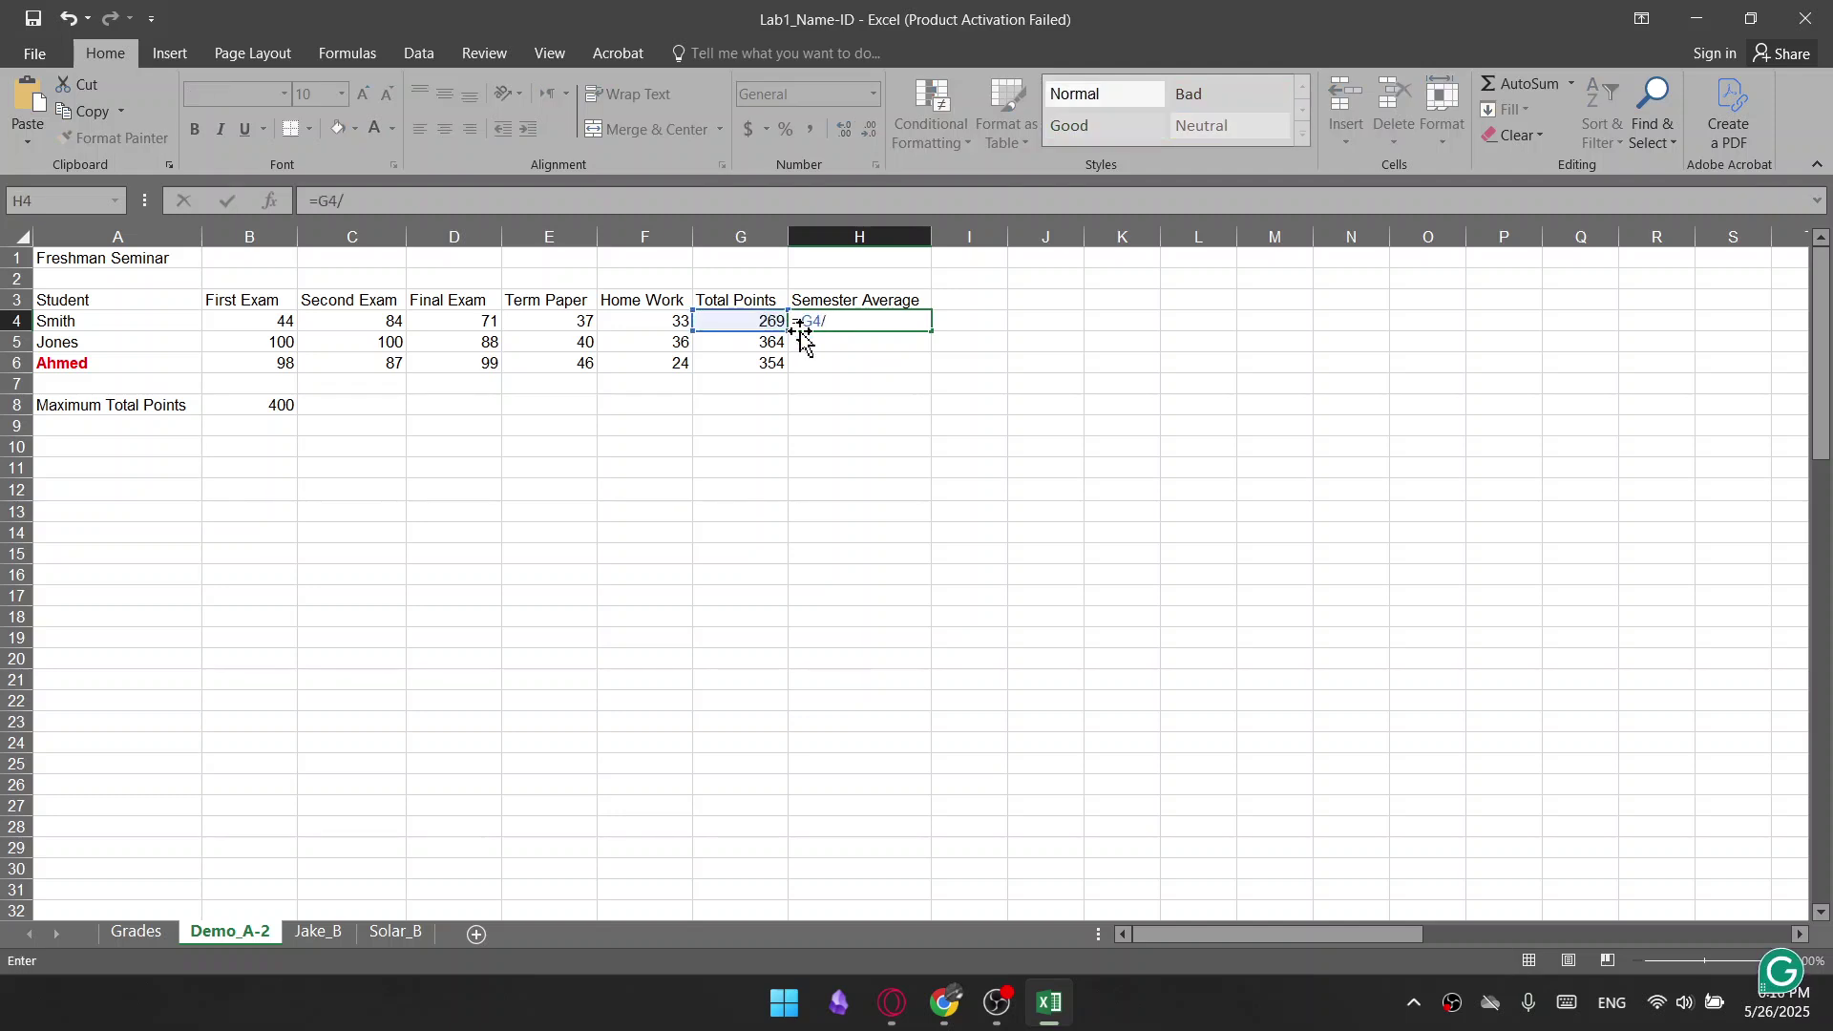
click(235, 407)
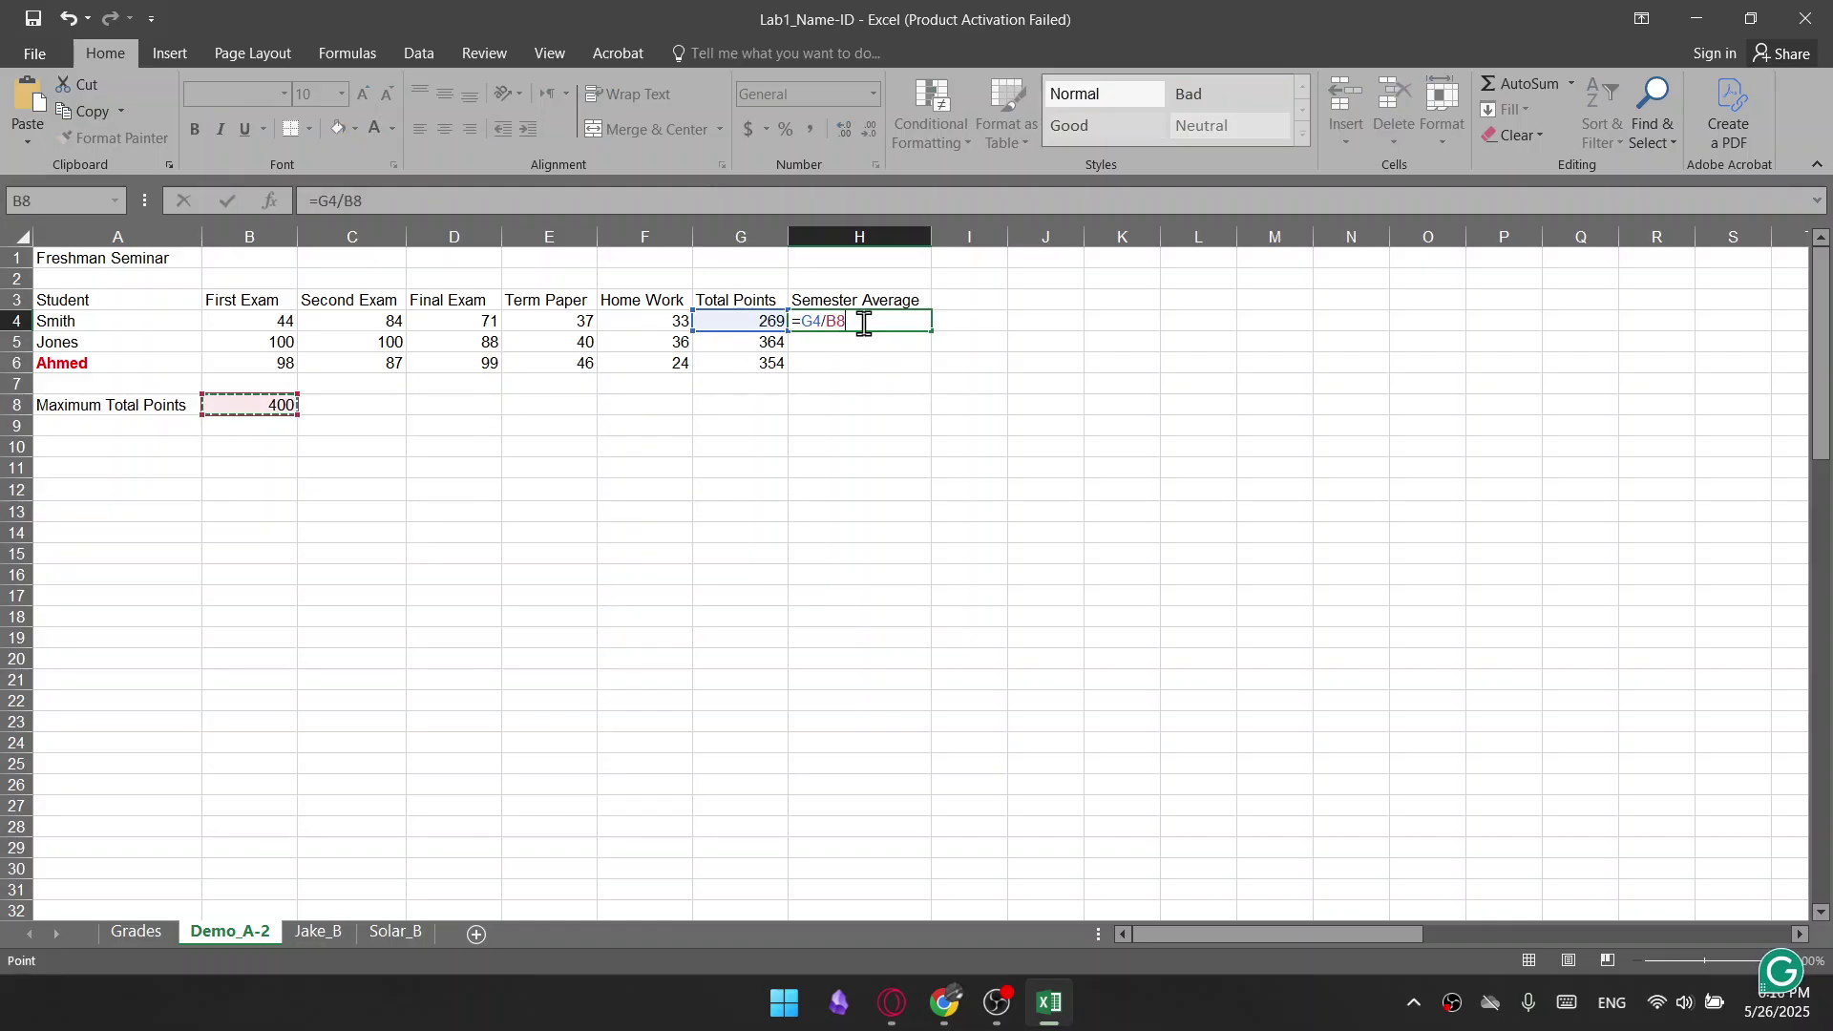
key(Return)
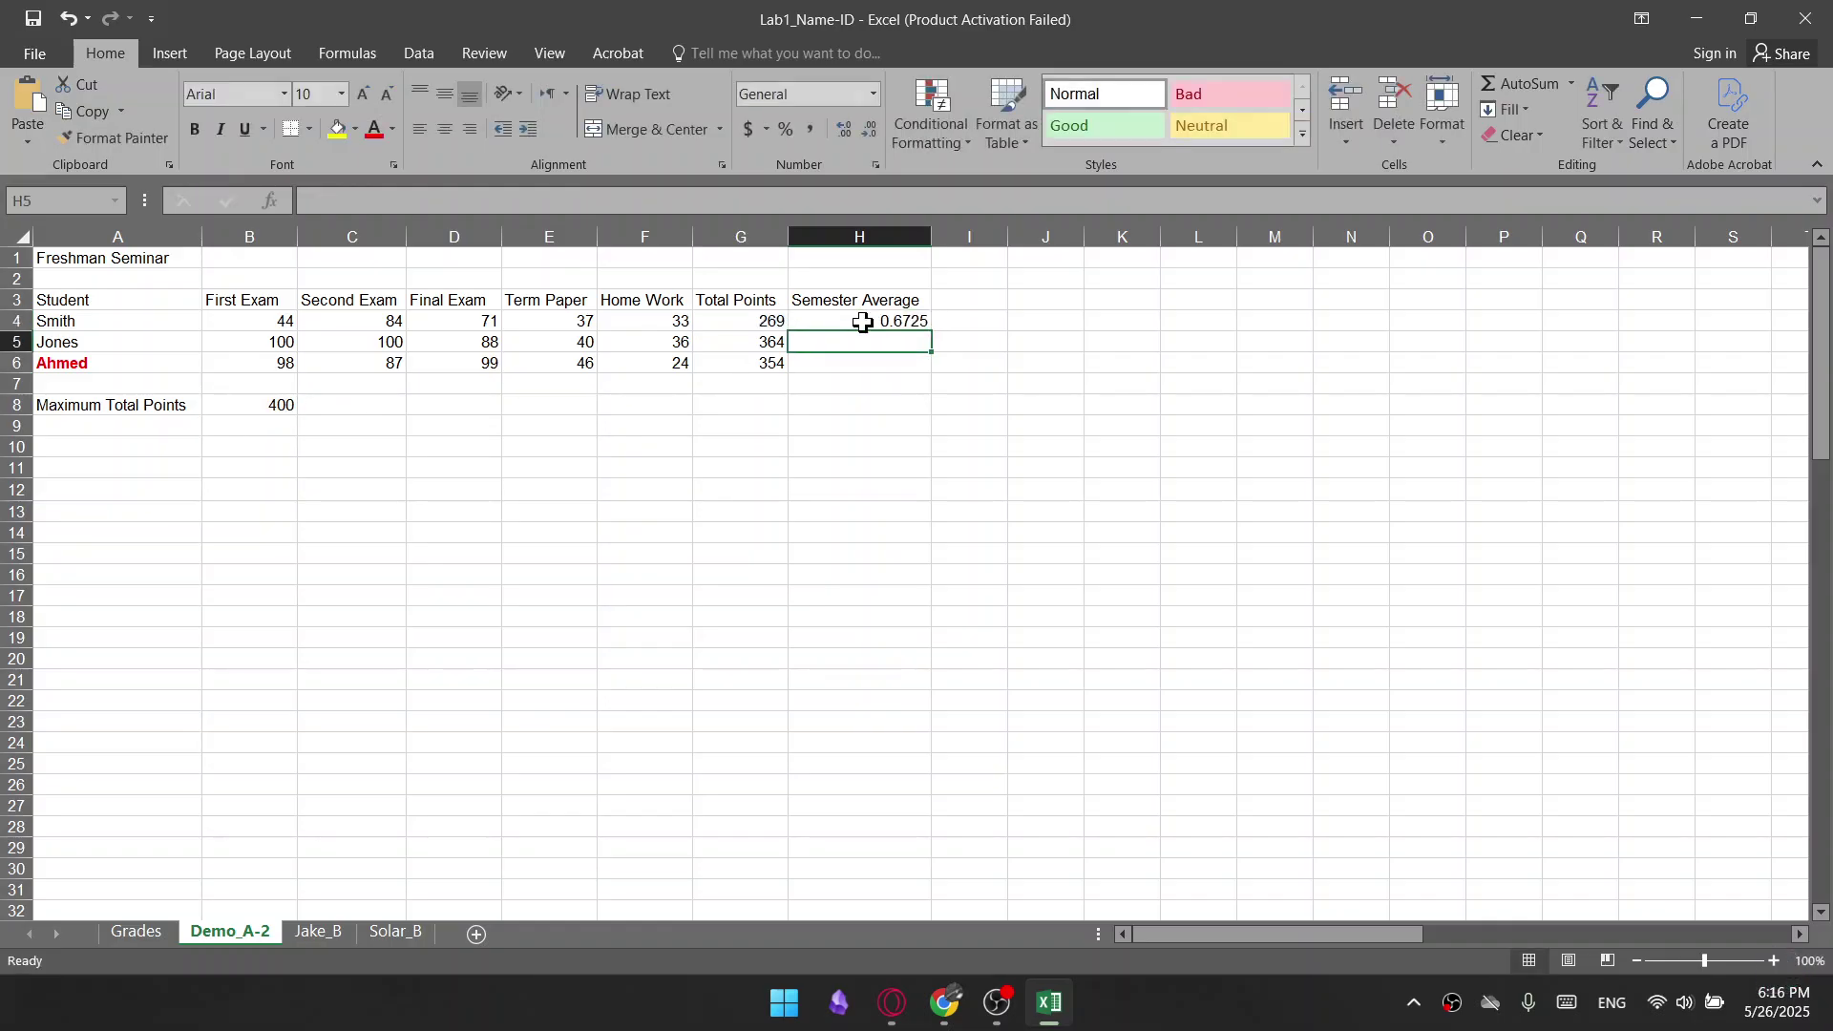
Recheck the absolute-reference hint in the lab instructions in the browser and fill the Semester Average formula from H4 down to H6
click(898, 1003)
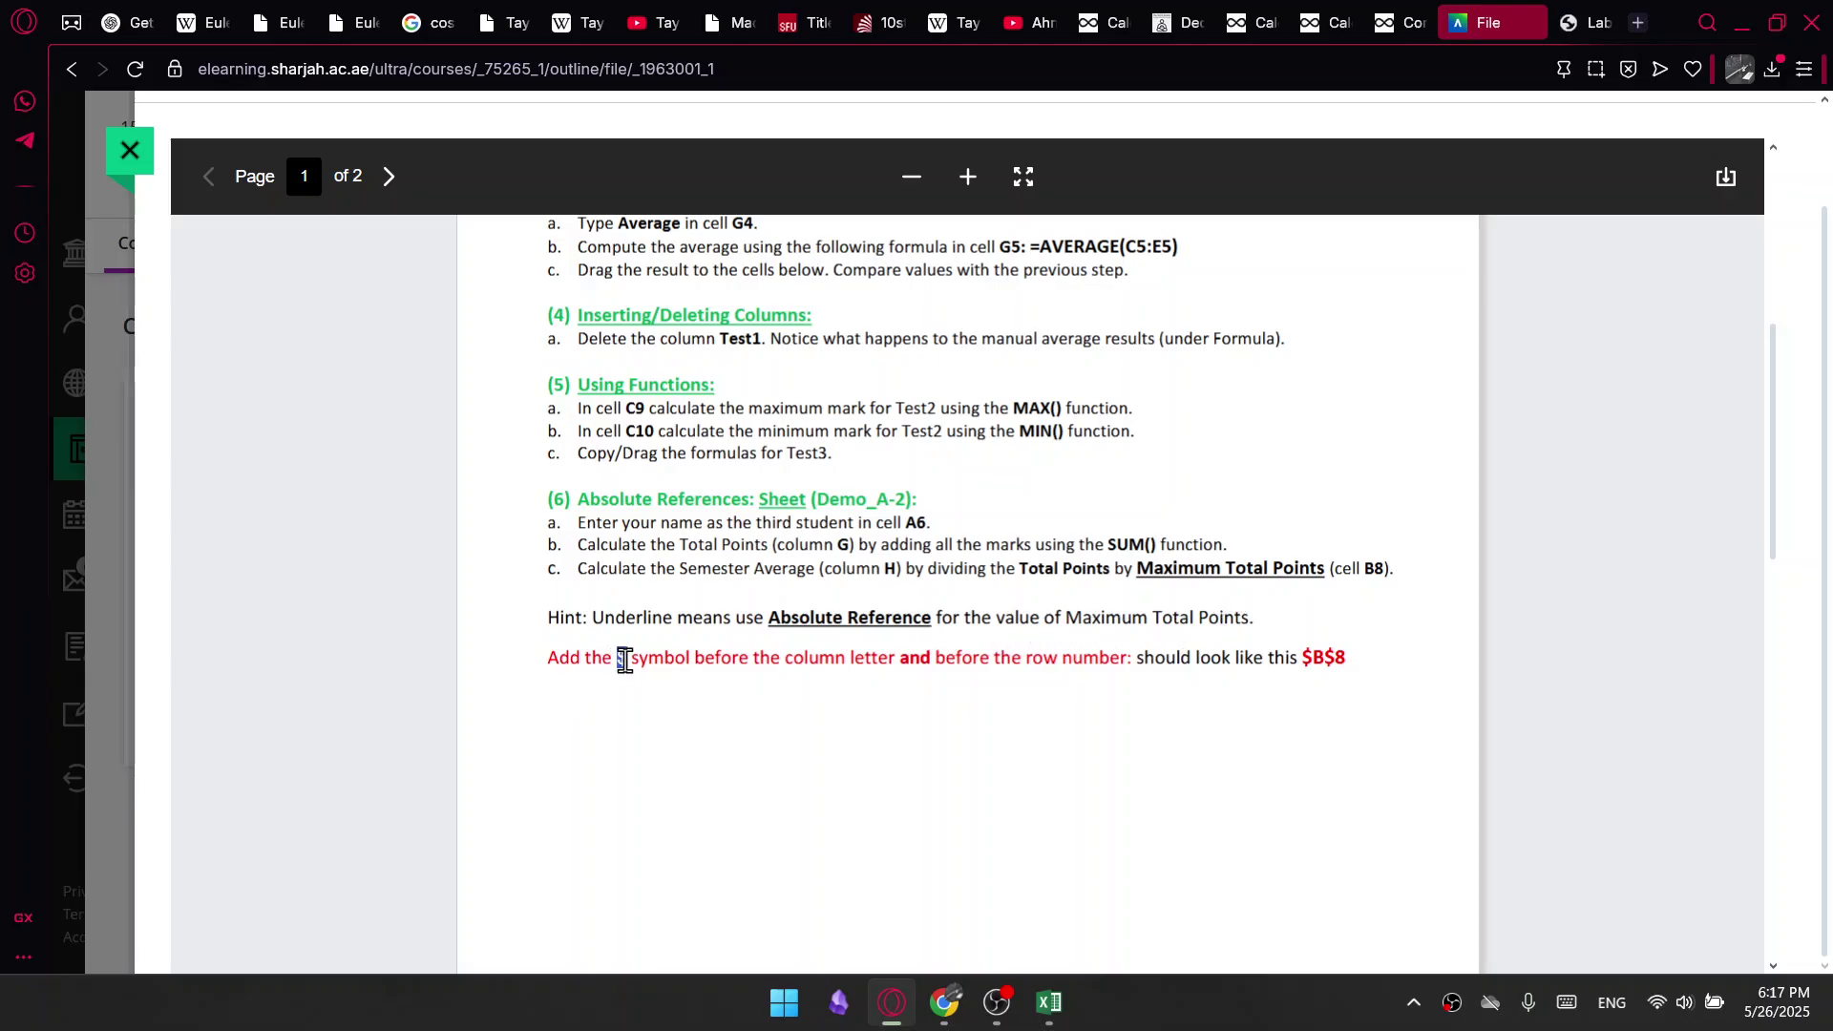
click(570, 837)
drag(1303, 657, 1350, 663)
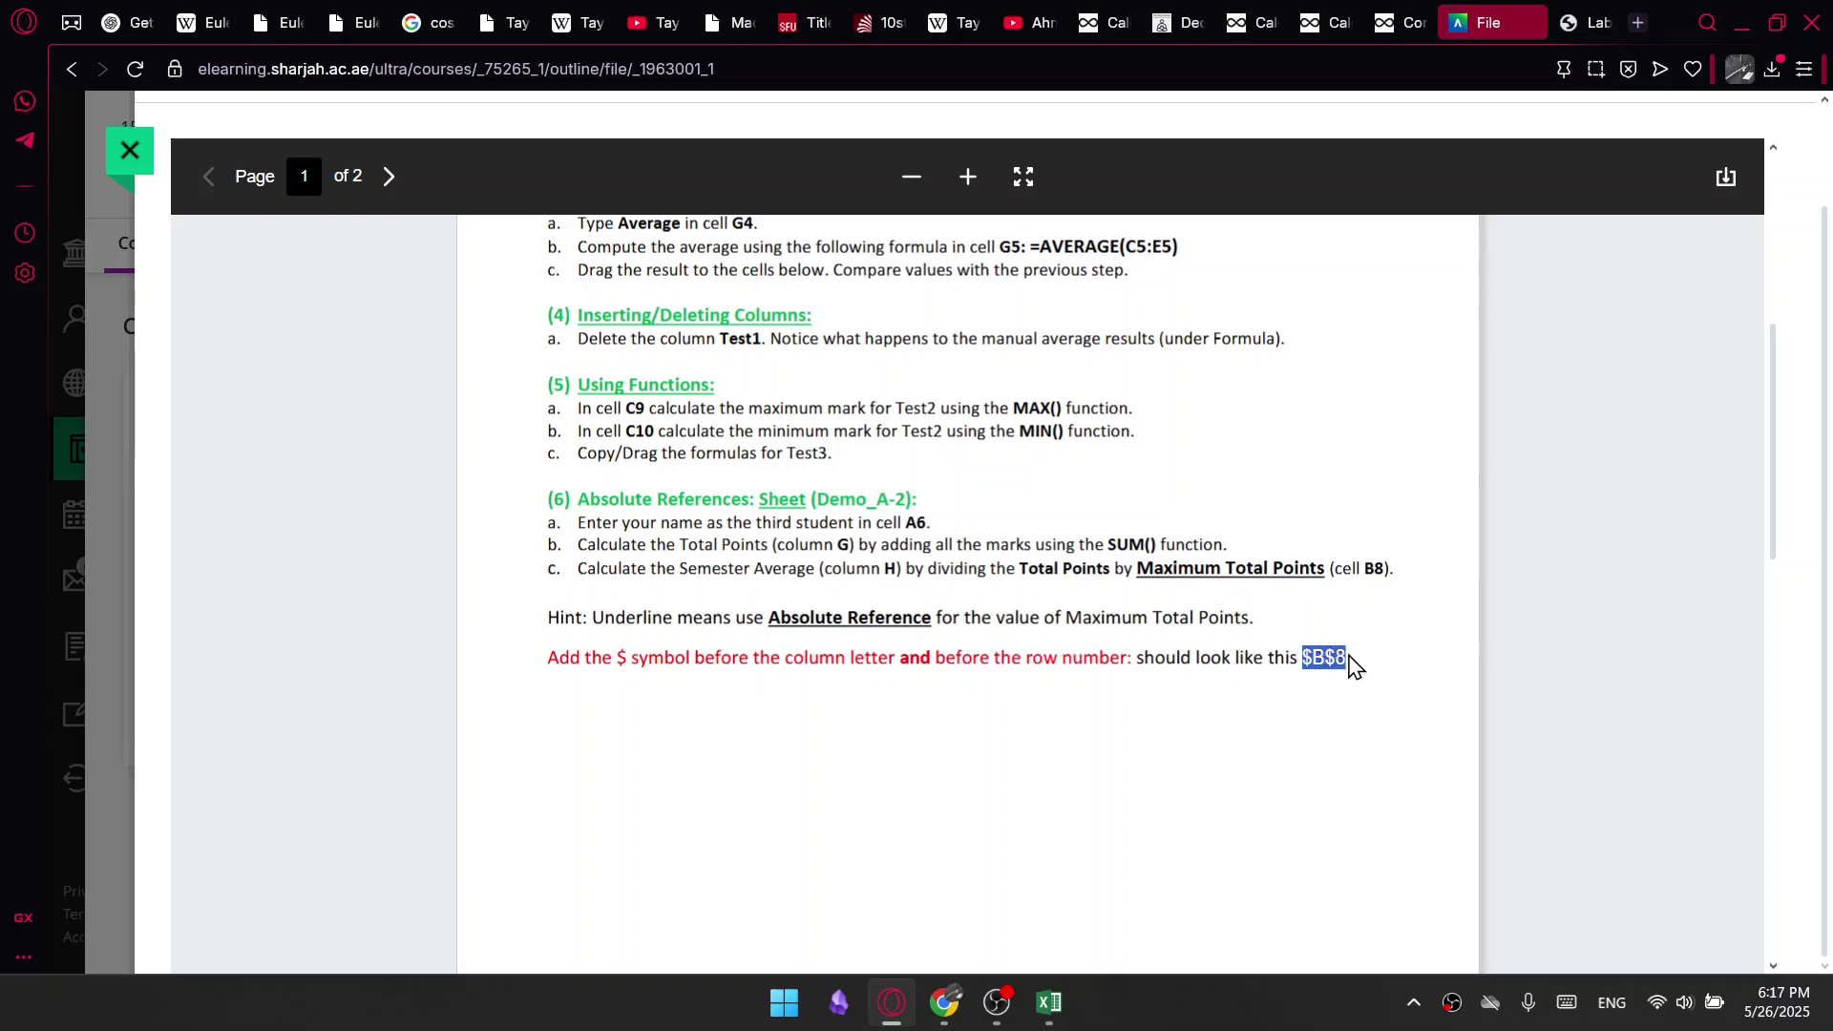
click(1742, 22)
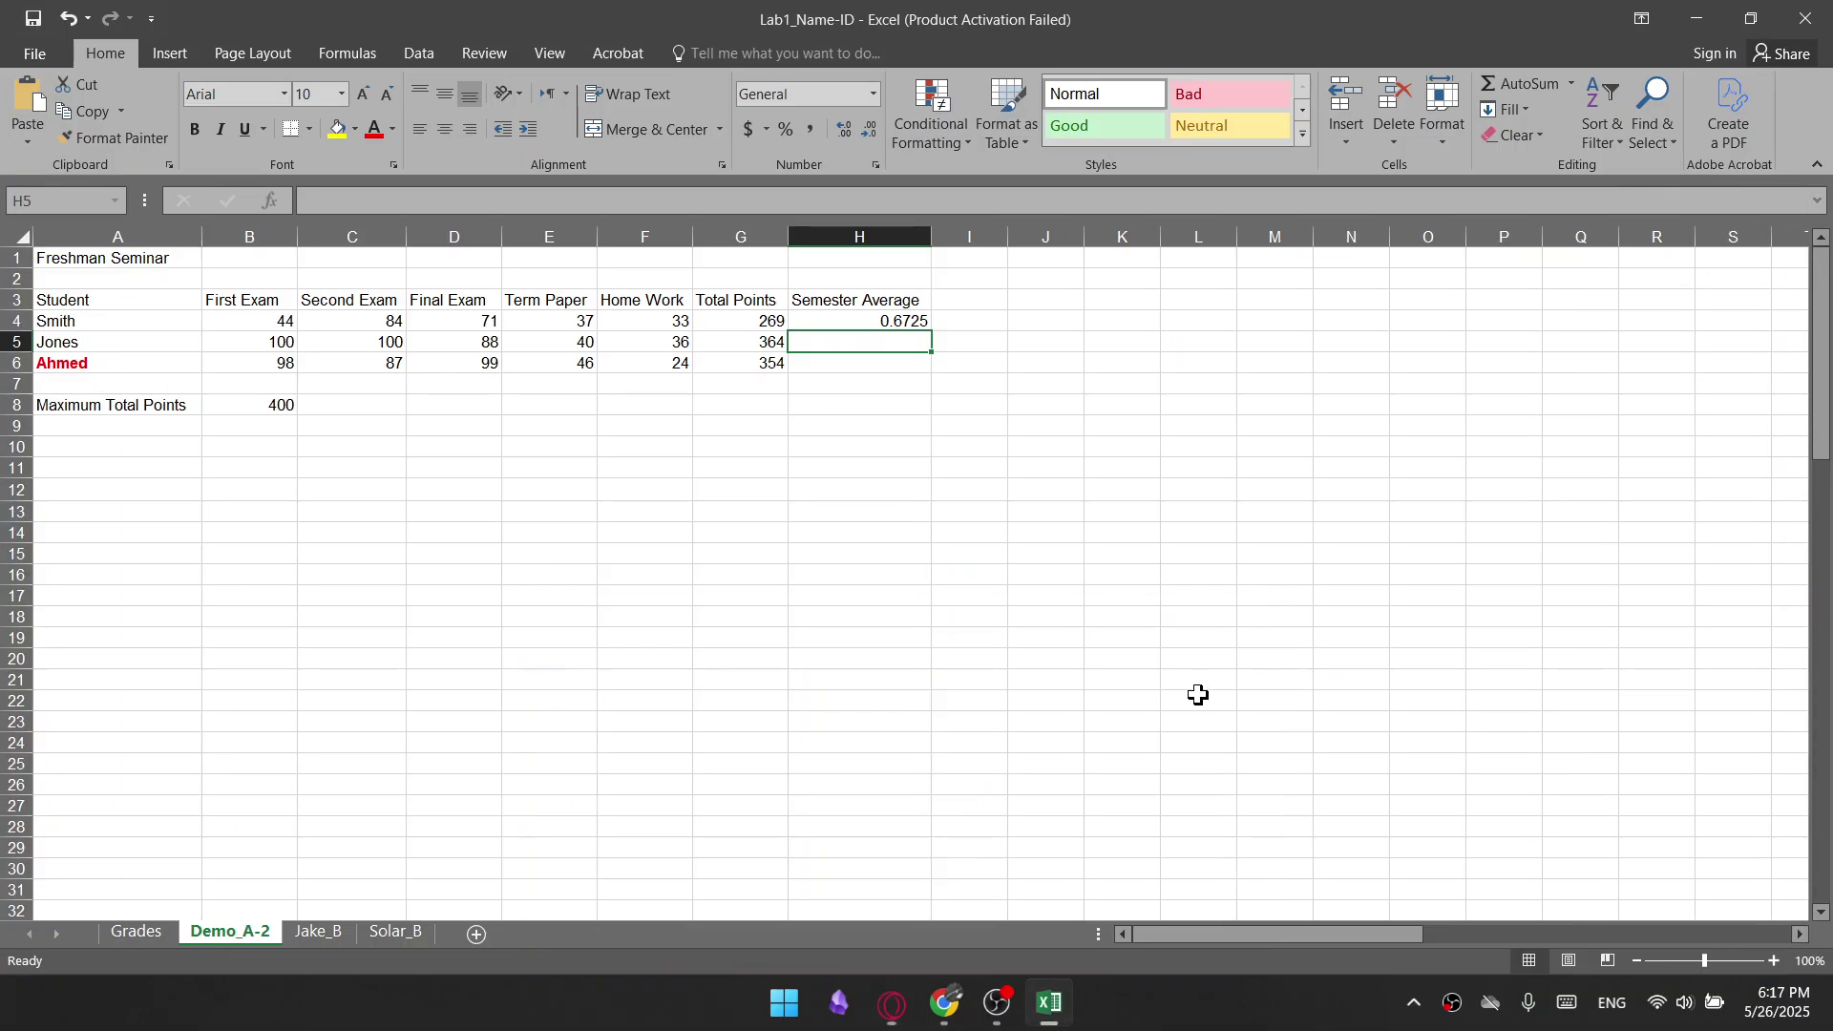
click(908, 318)
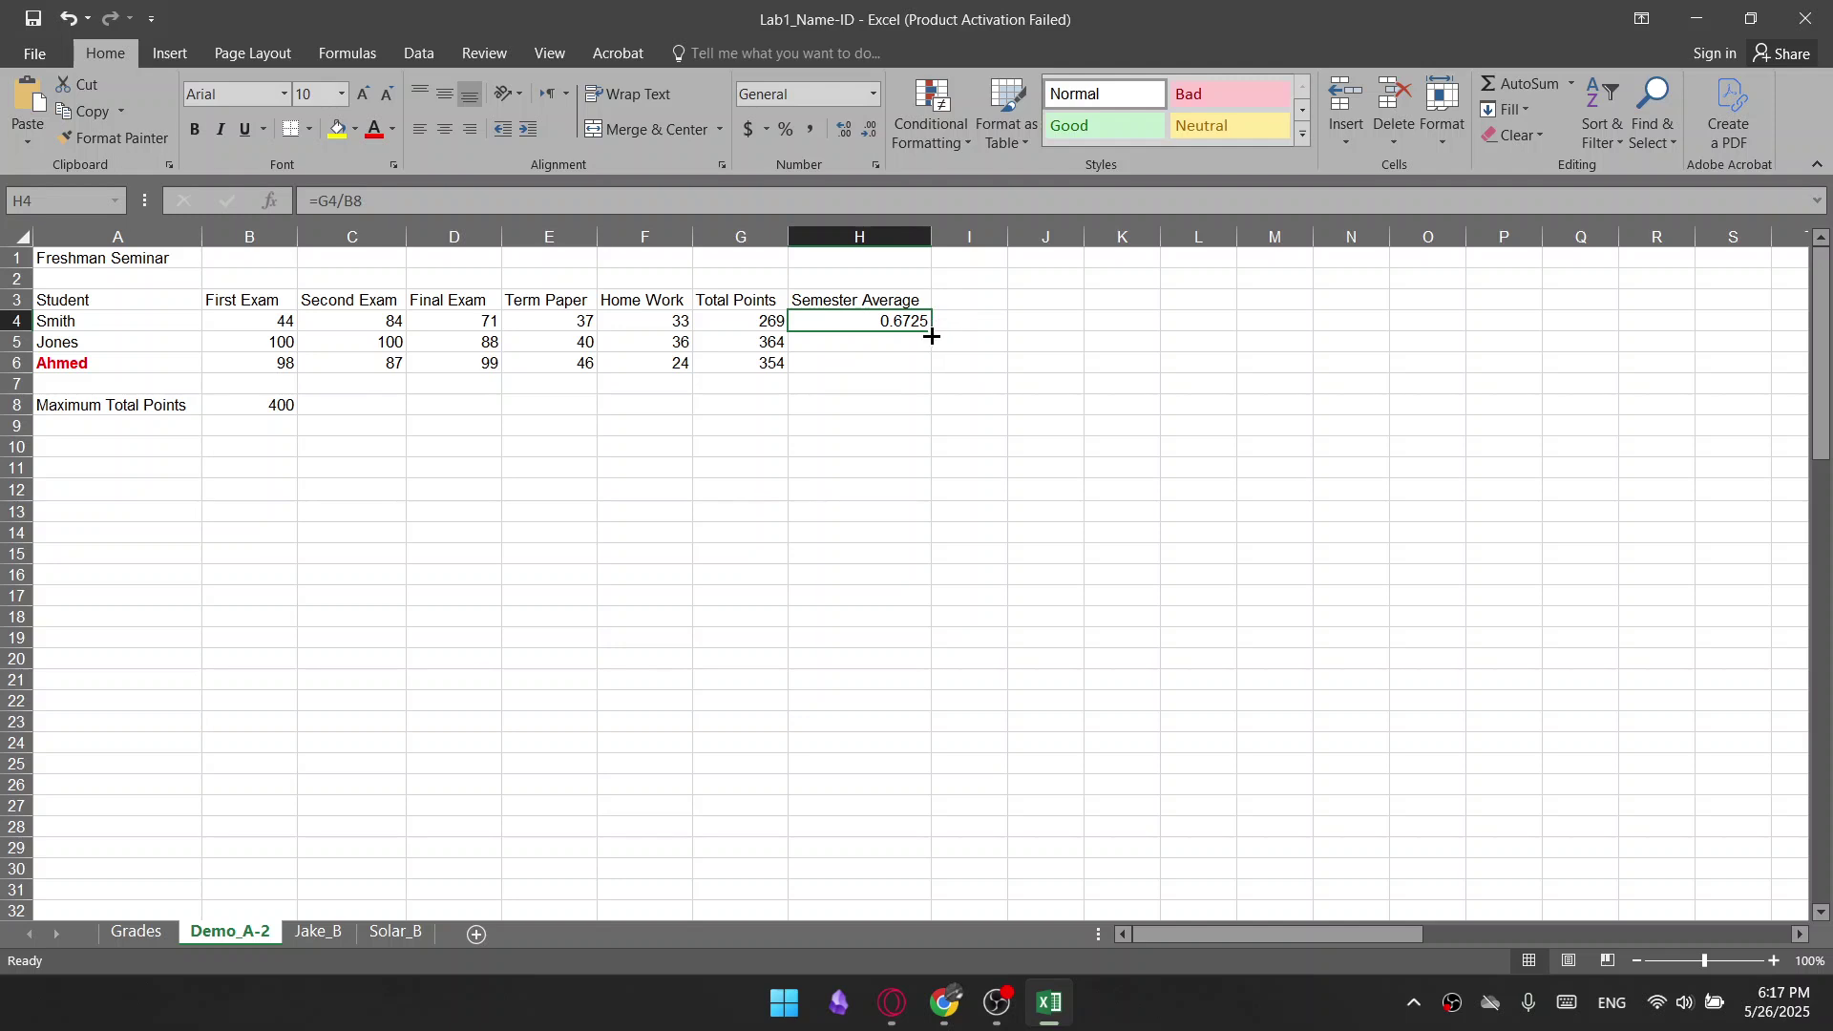
drag(932, 330, 926, 374)
click(899, 421)
click(882, 341)
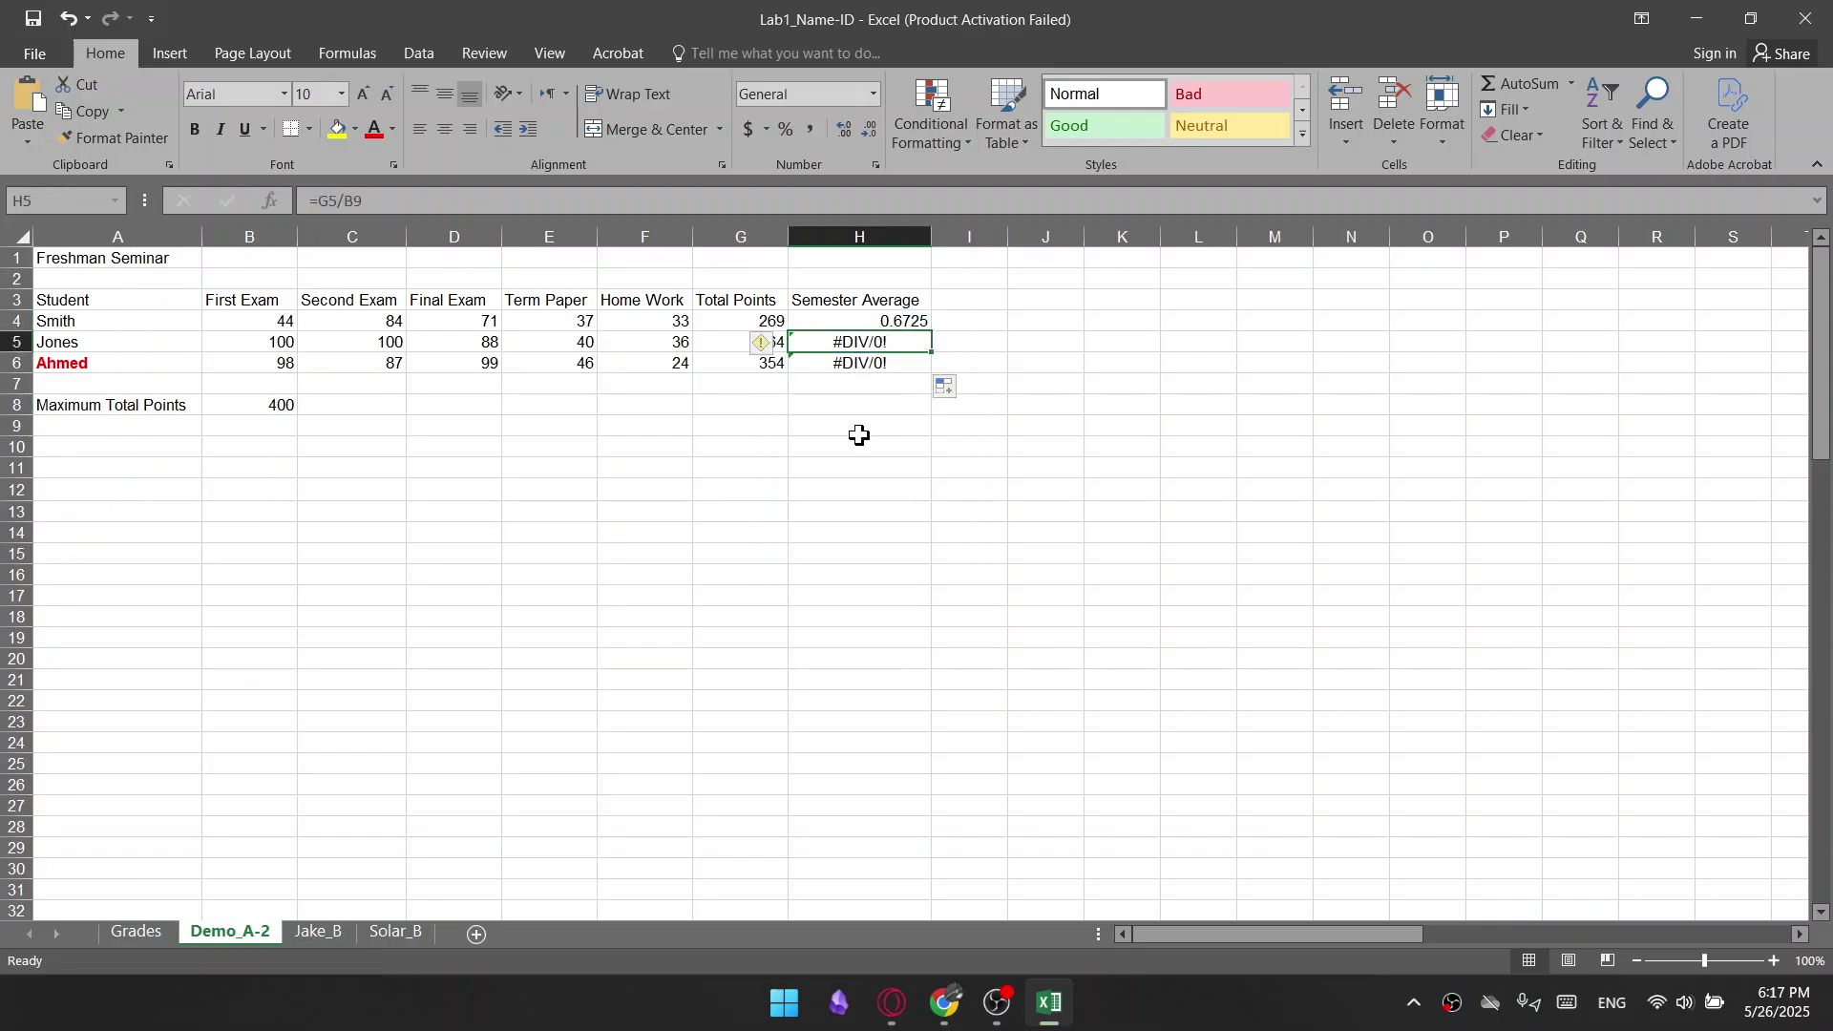
click(908, 320)
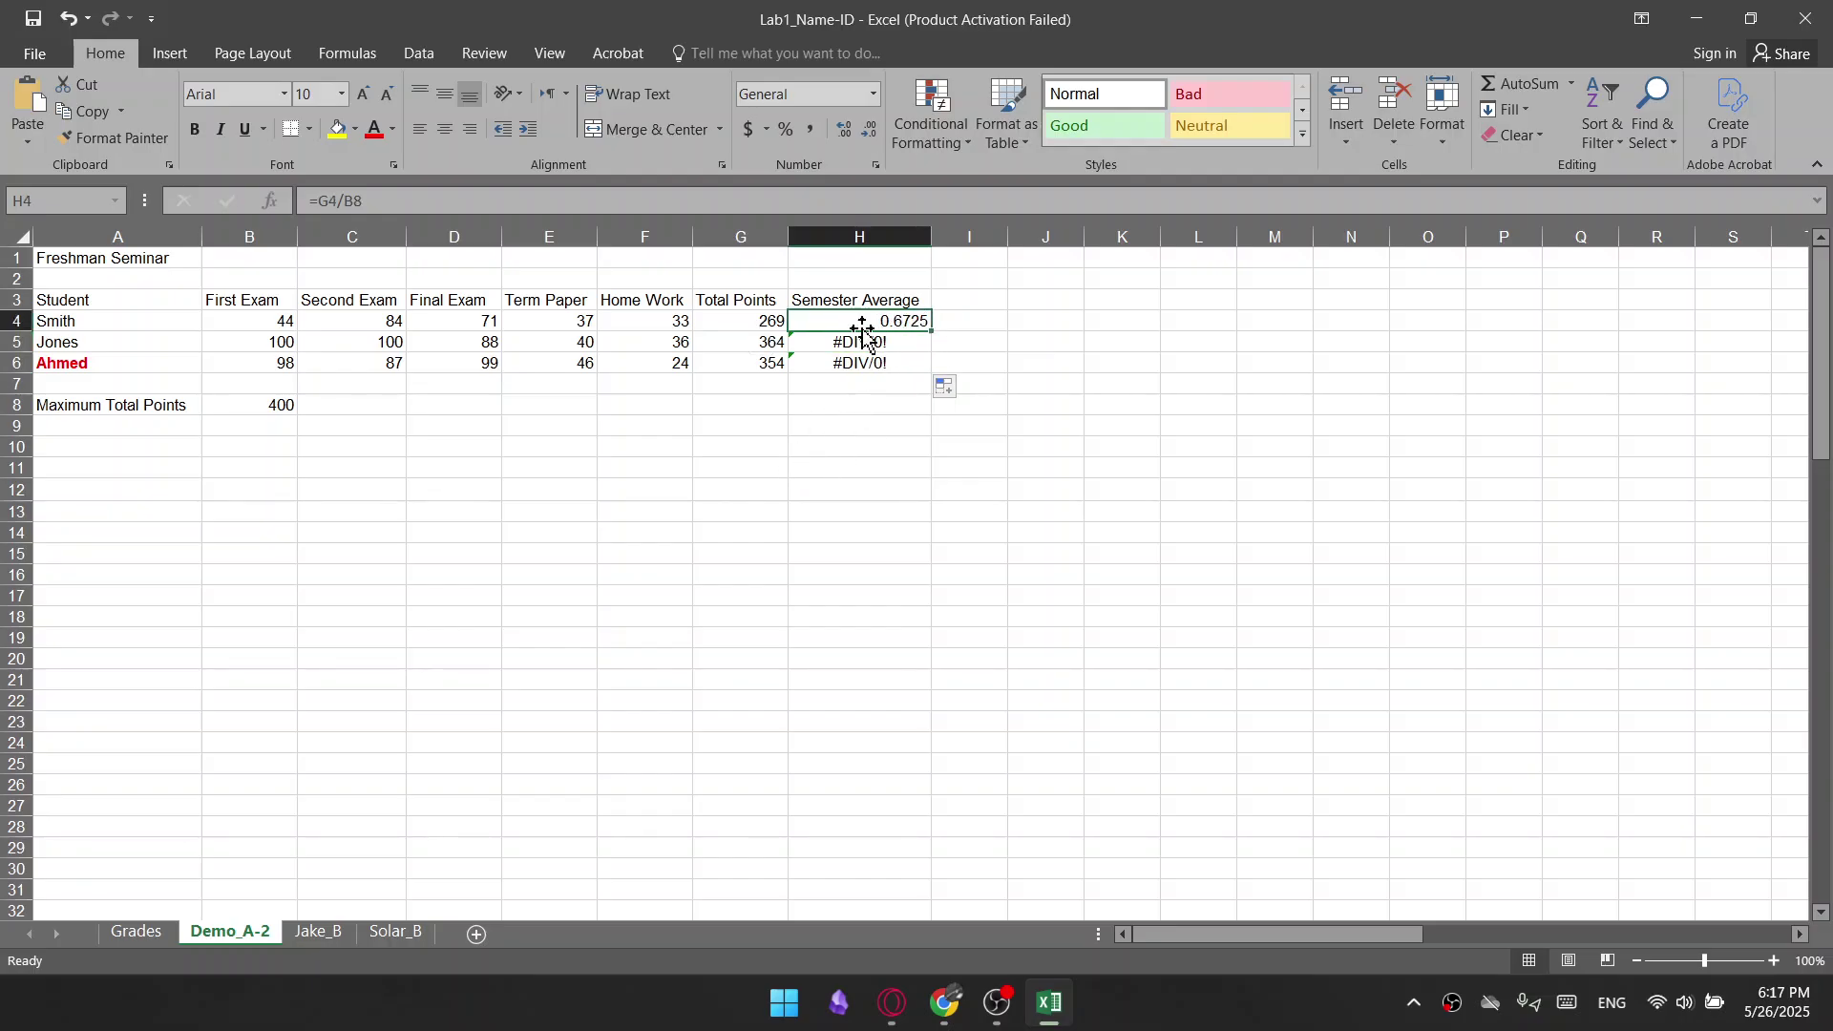
double_click(351, 202)
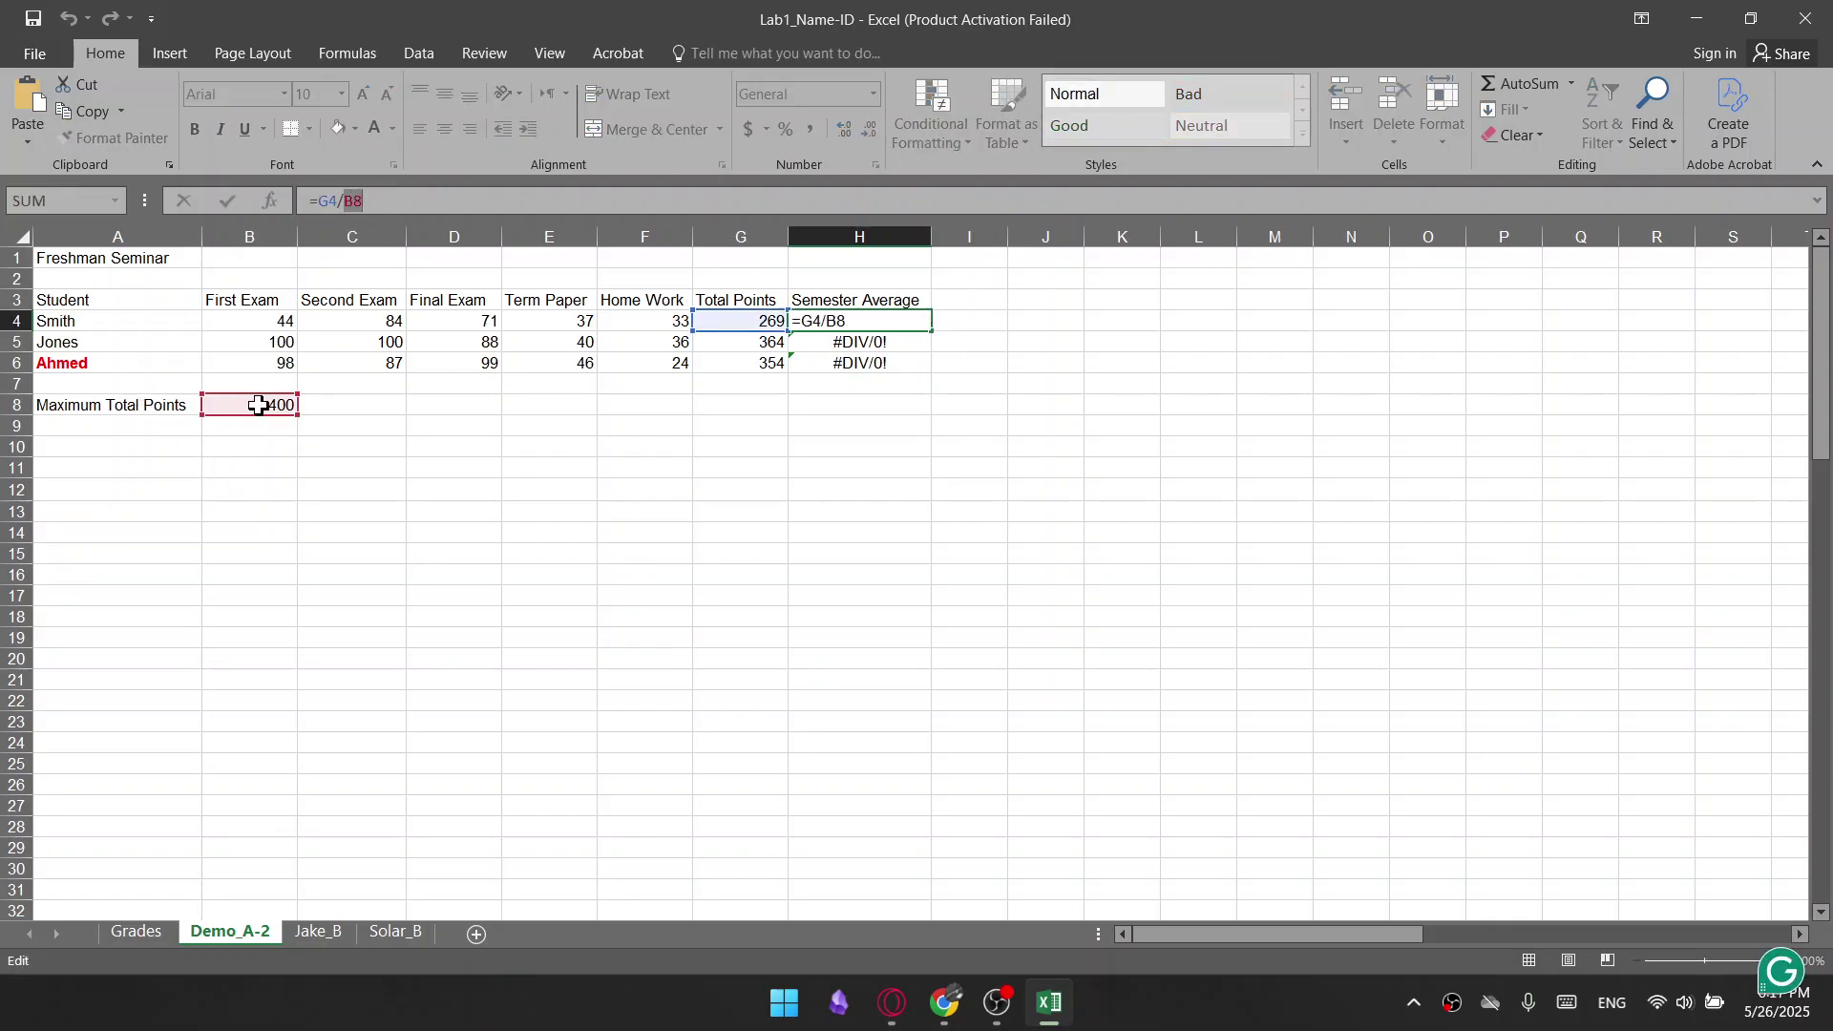
click(877, 342)
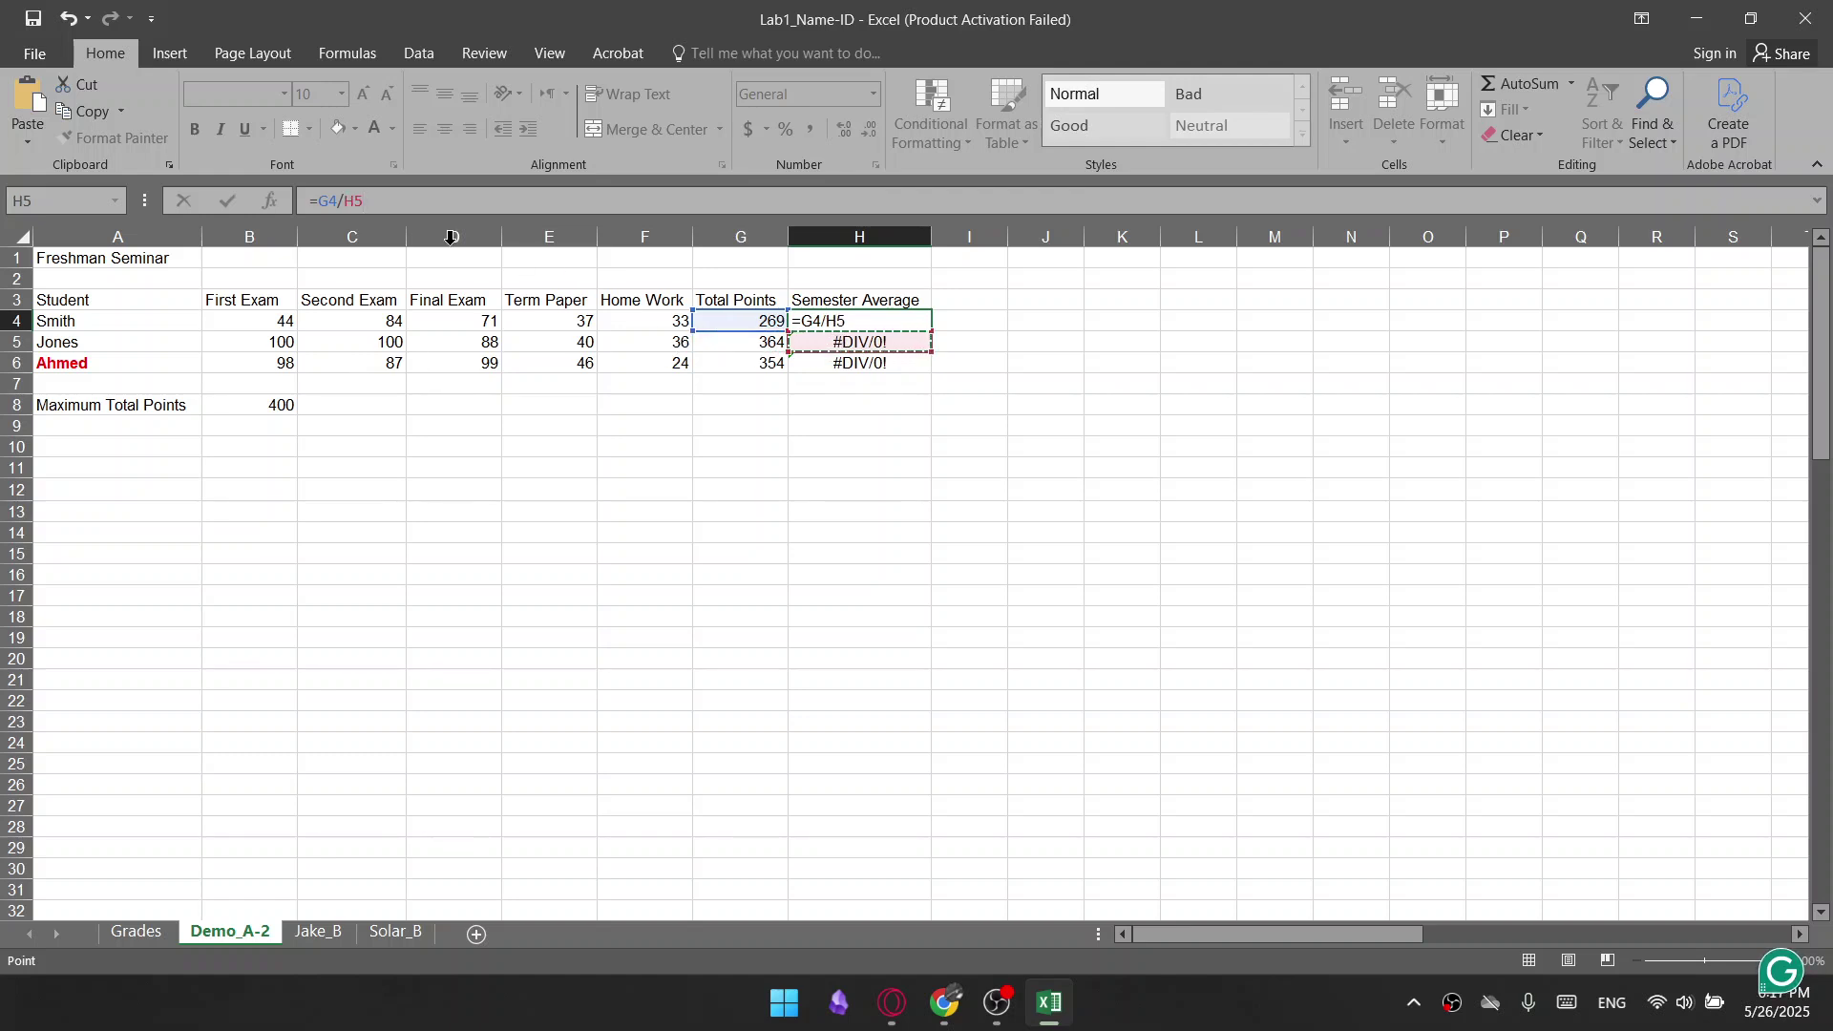
click(253, 405)
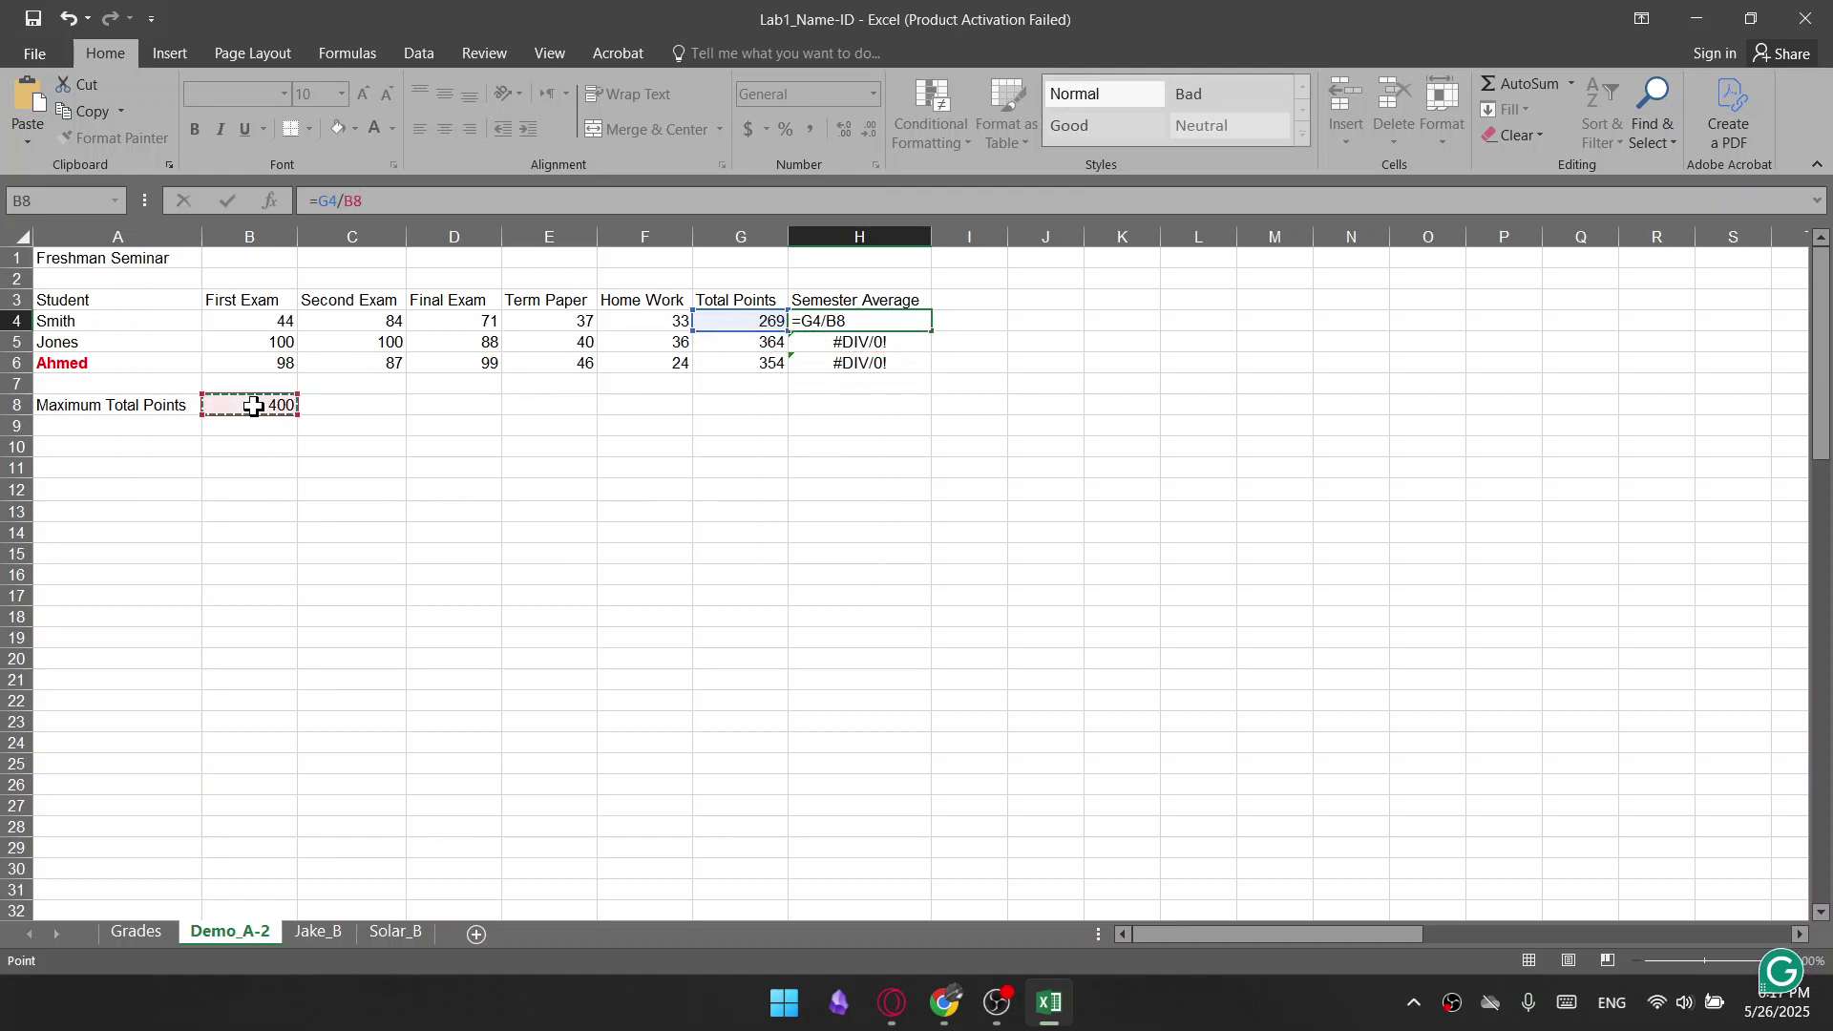
click(855, 341)
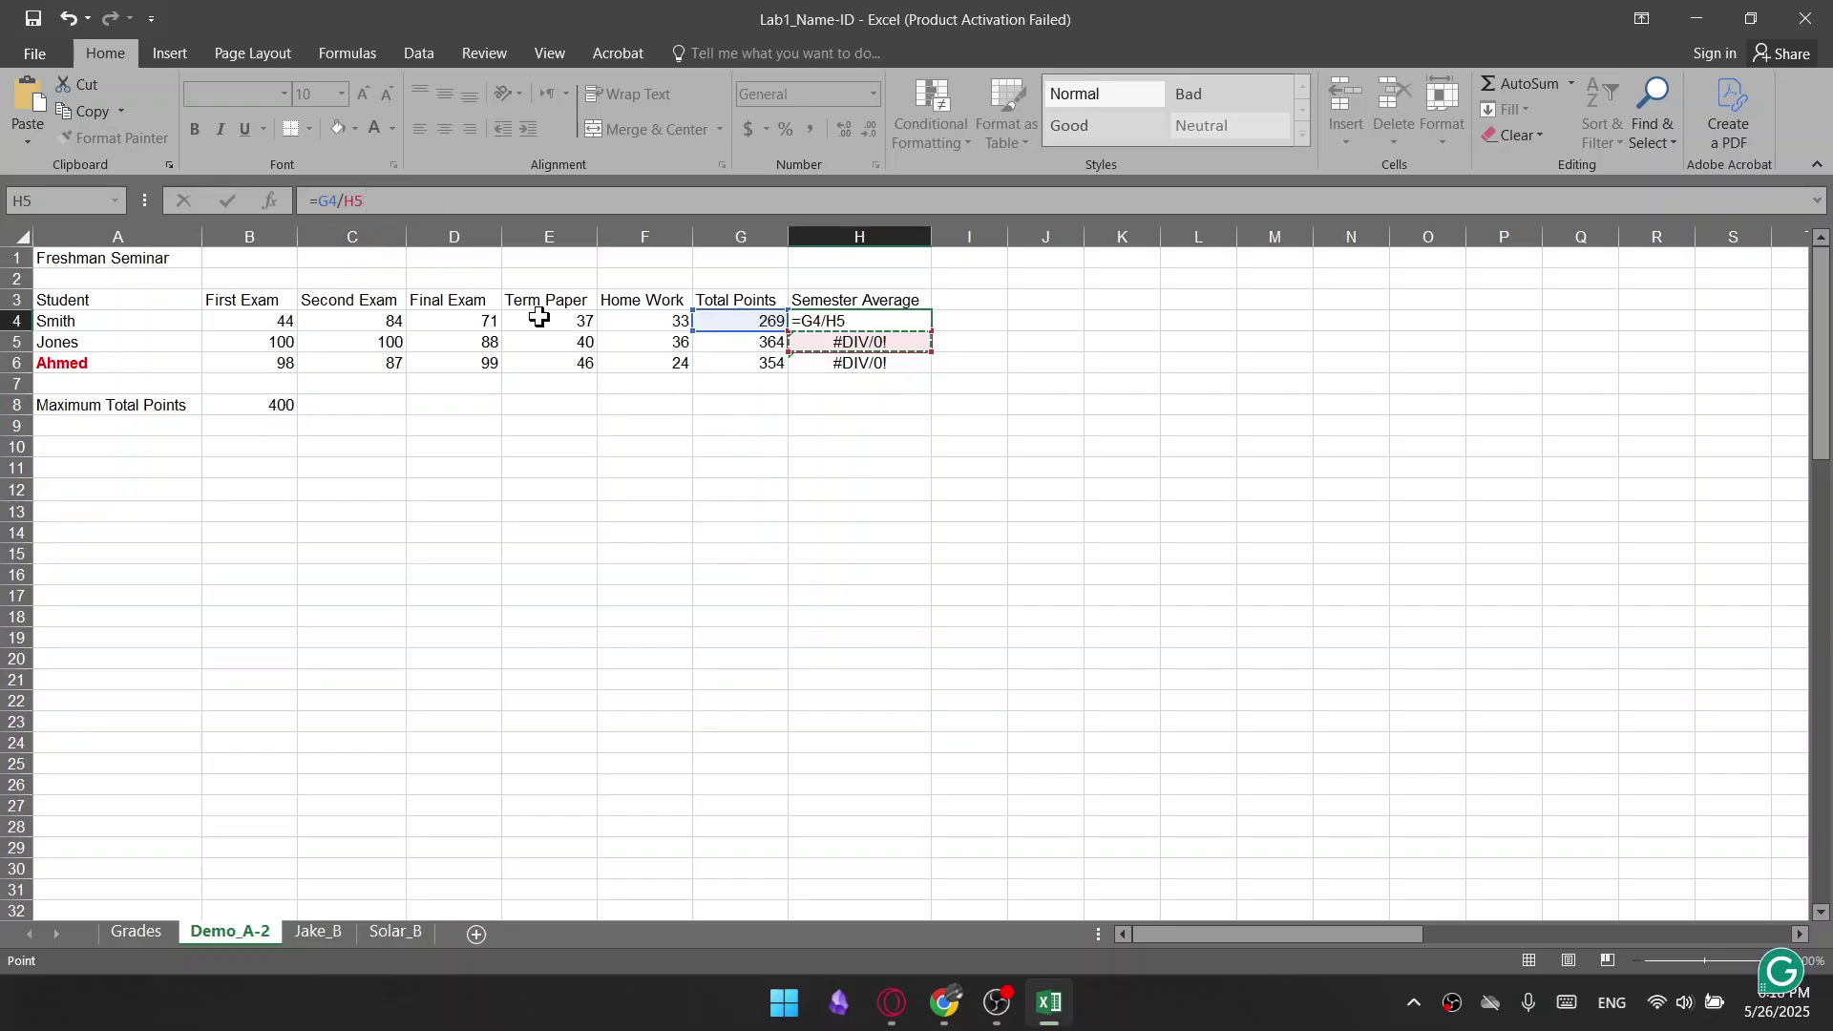
click(744, 463)
click(976, 323)
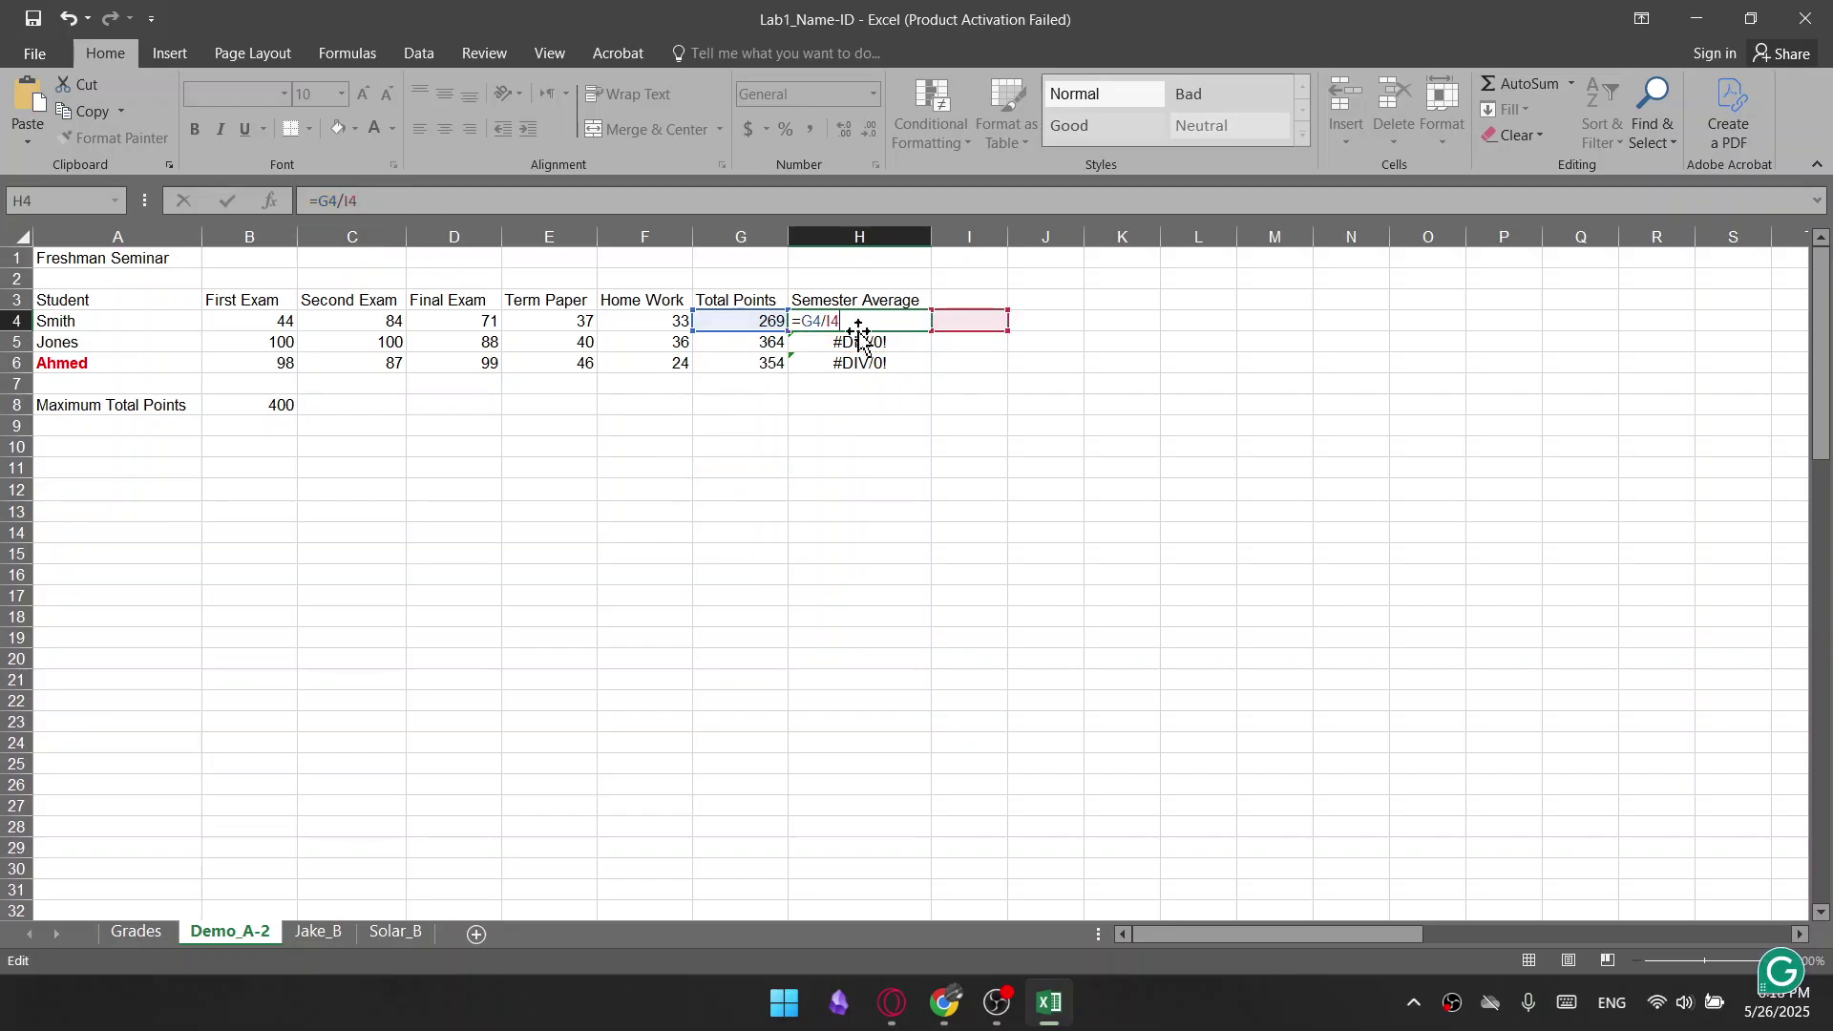
key(Return)
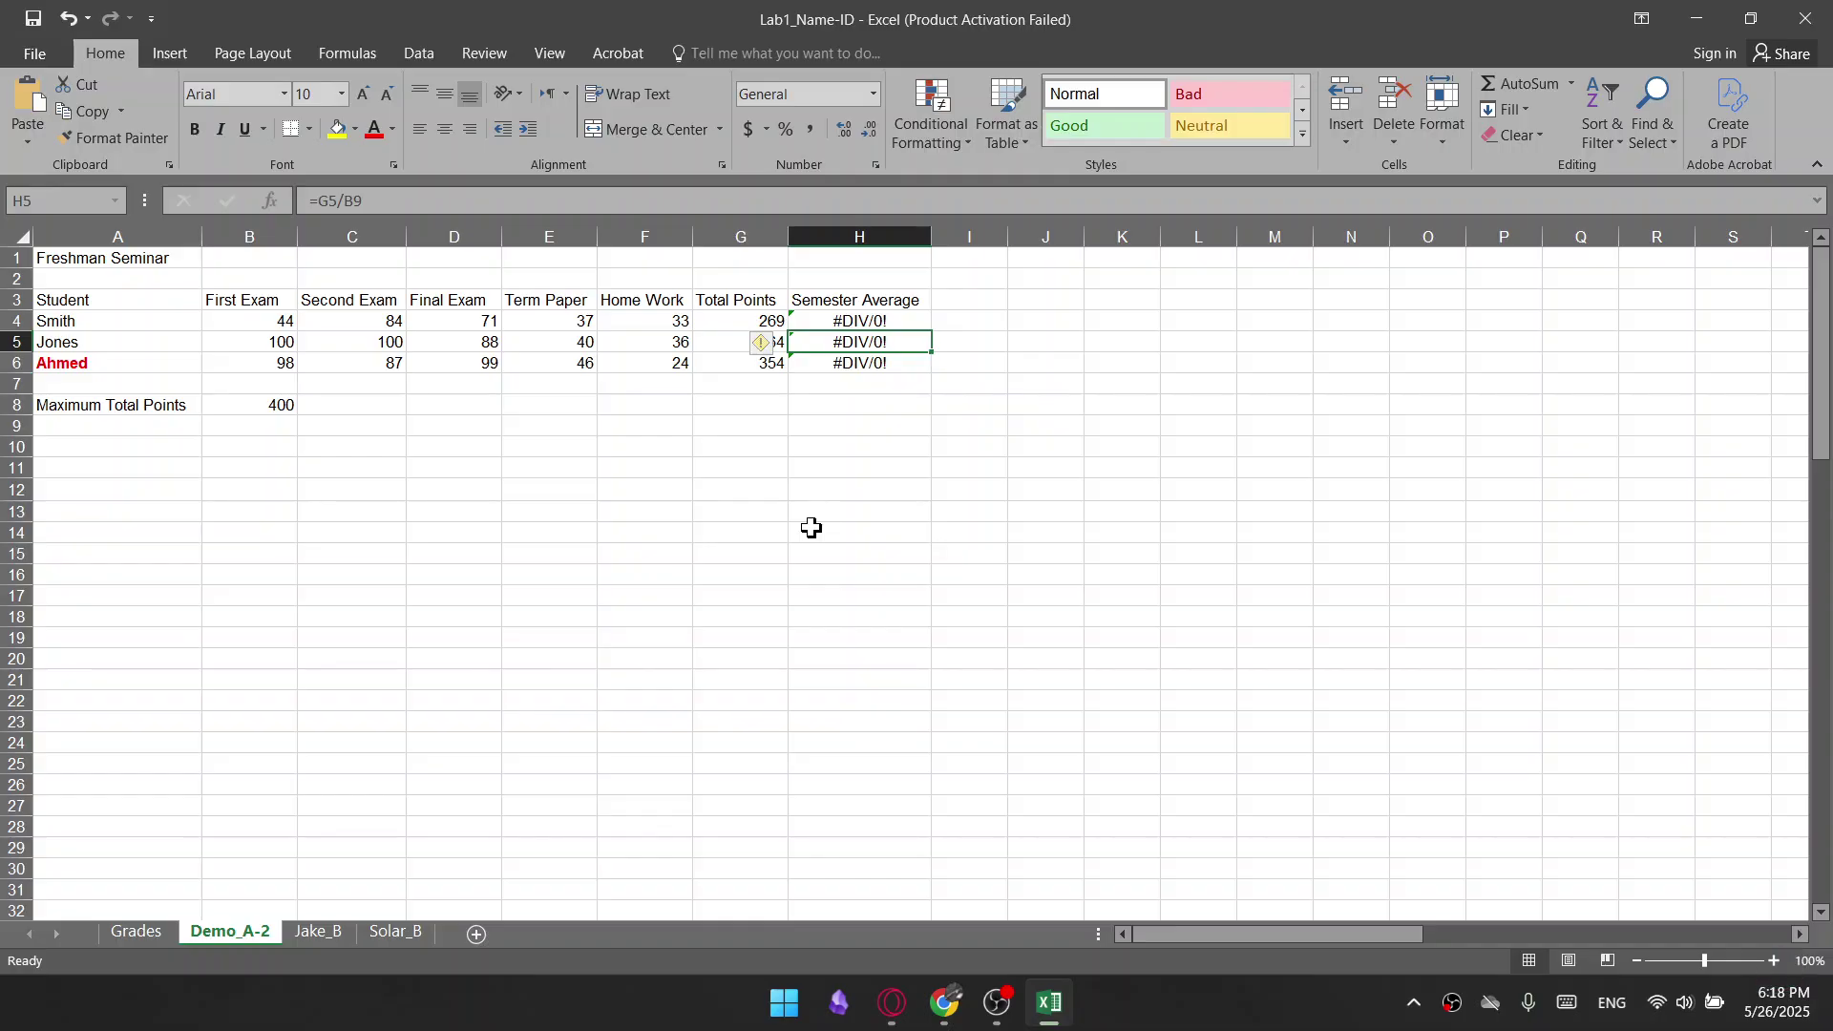
Re-enter the first student's Semester Average formula in H4 as =G4/B8
key(Up)
text(=)
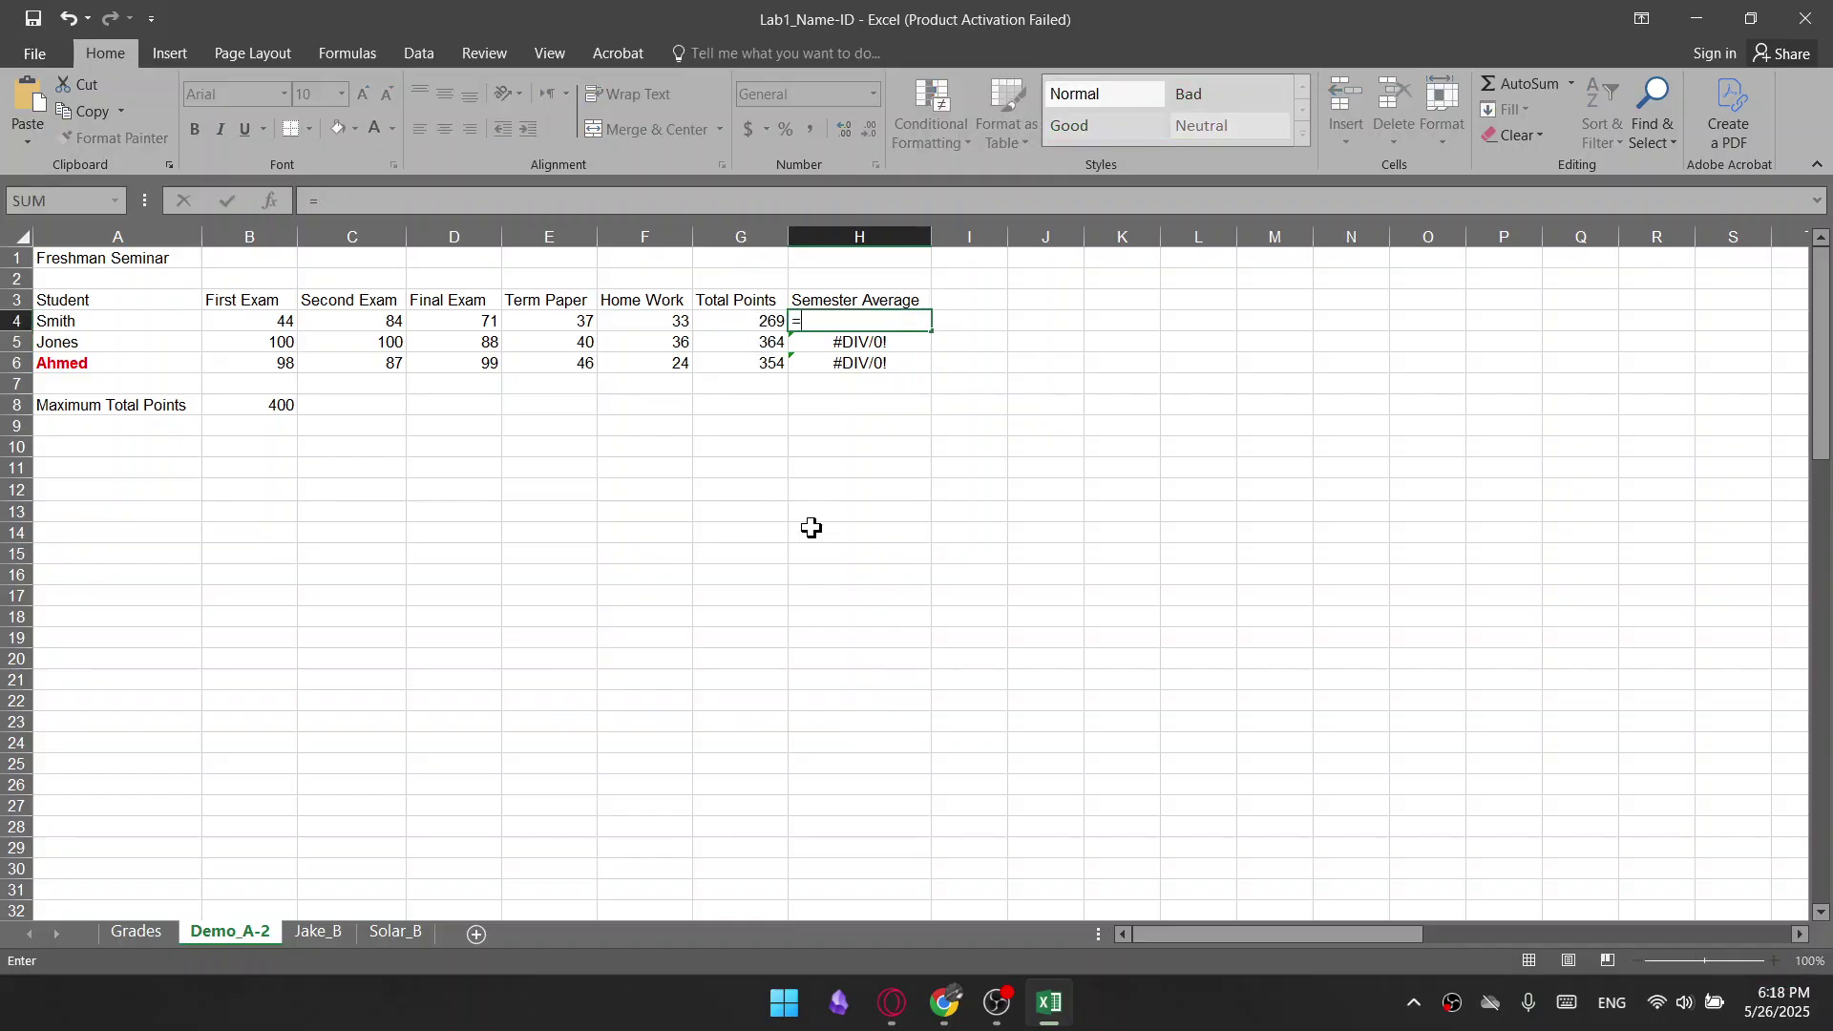
click(756, 321)
text(/)
click(245, 397)
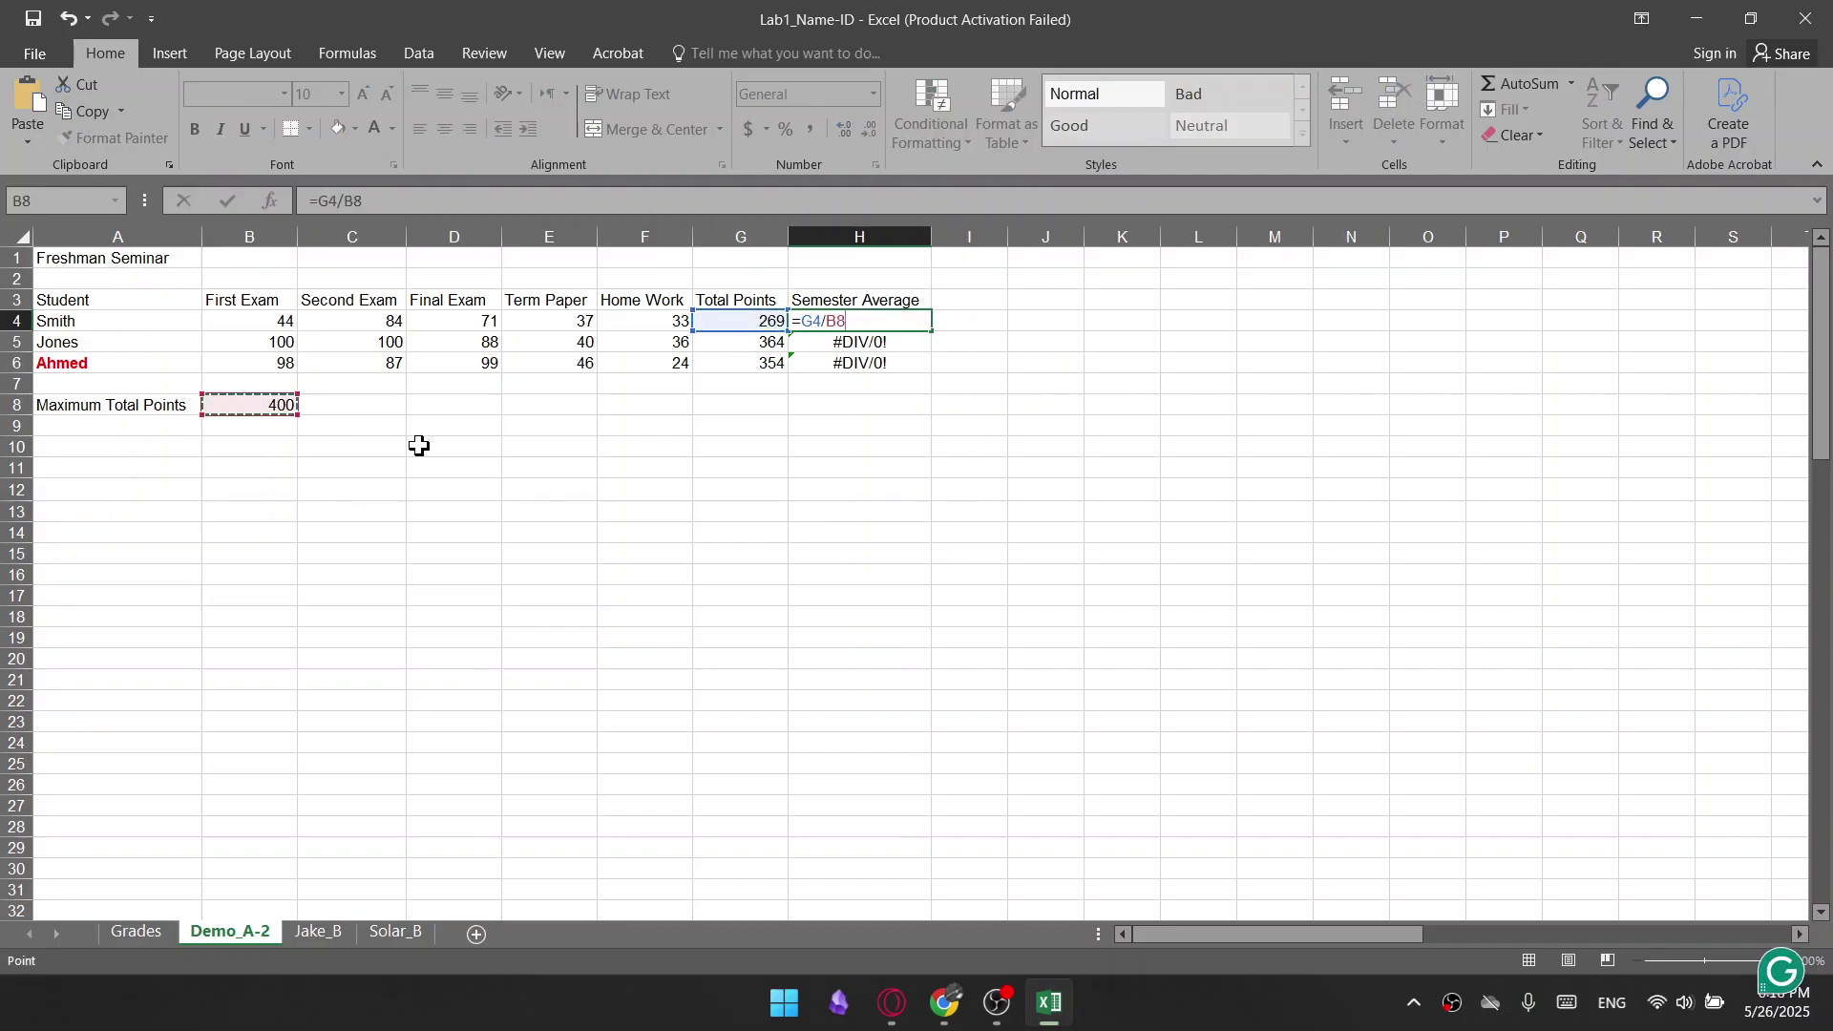
key(Return)
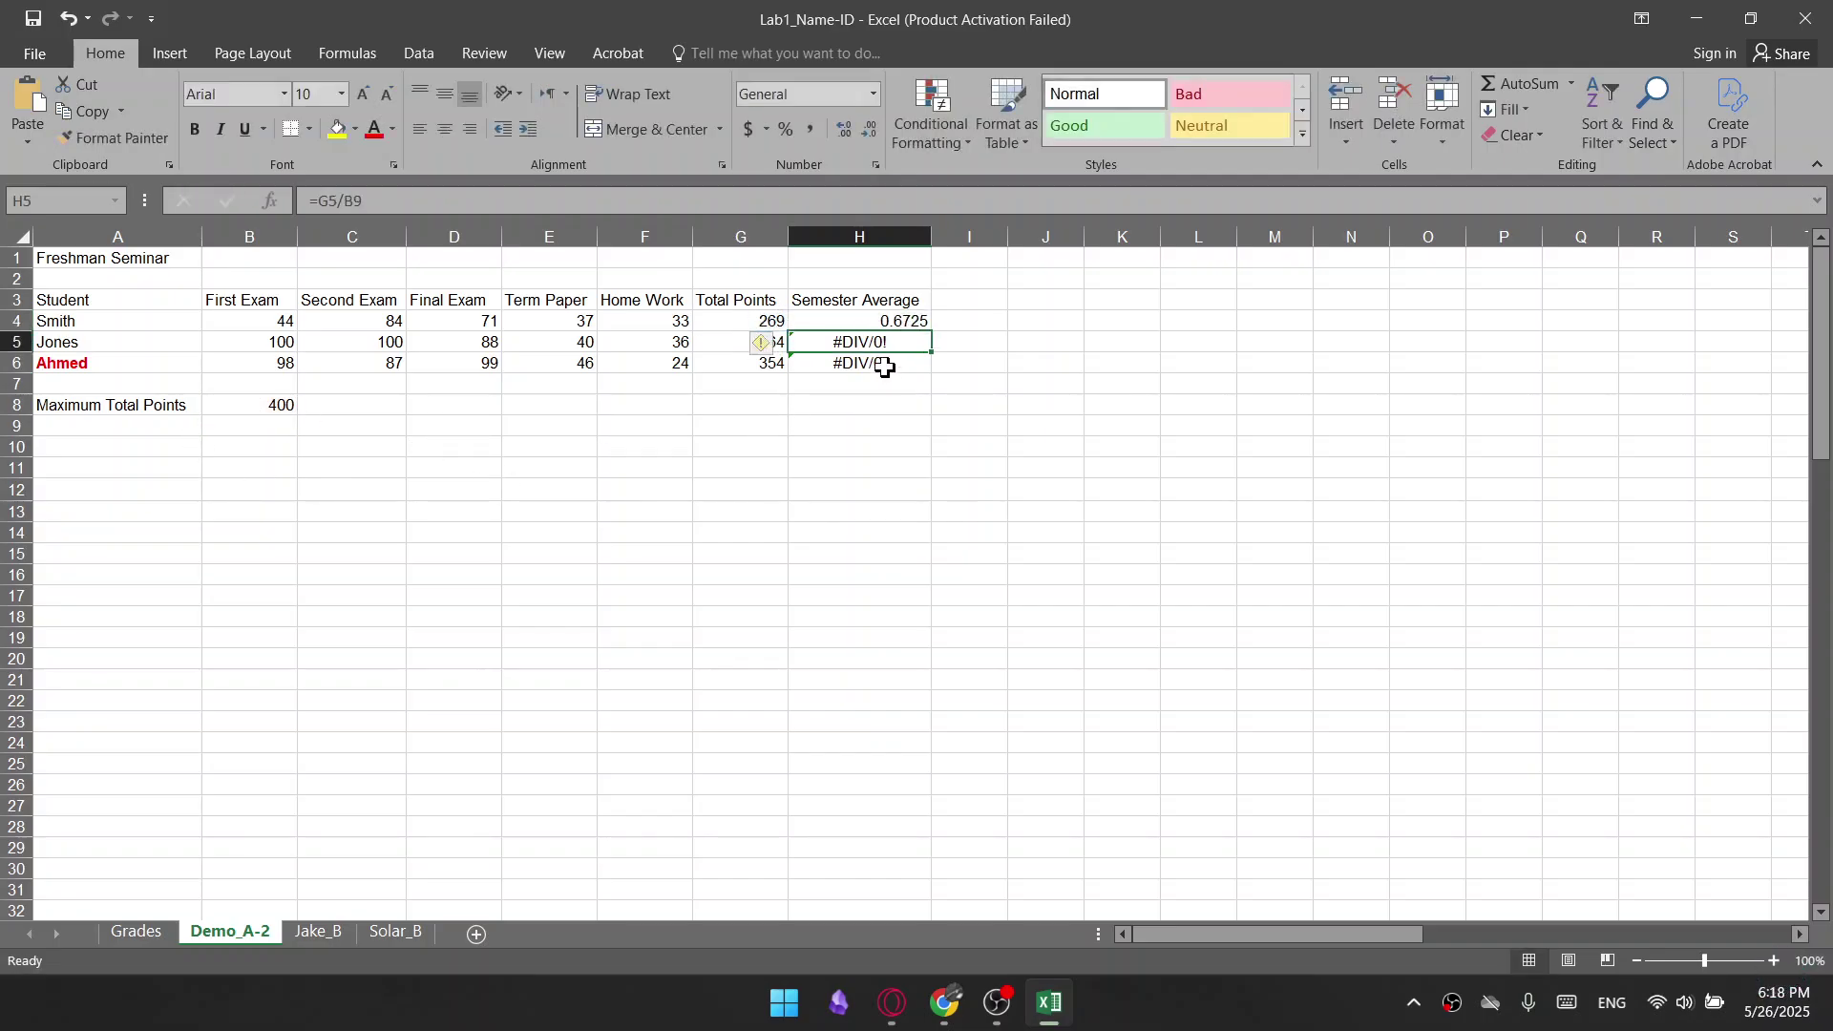
Compare the Semester Average formulas in H4, H5 and H6 to examine which cell each one divides by
click(905, 317)
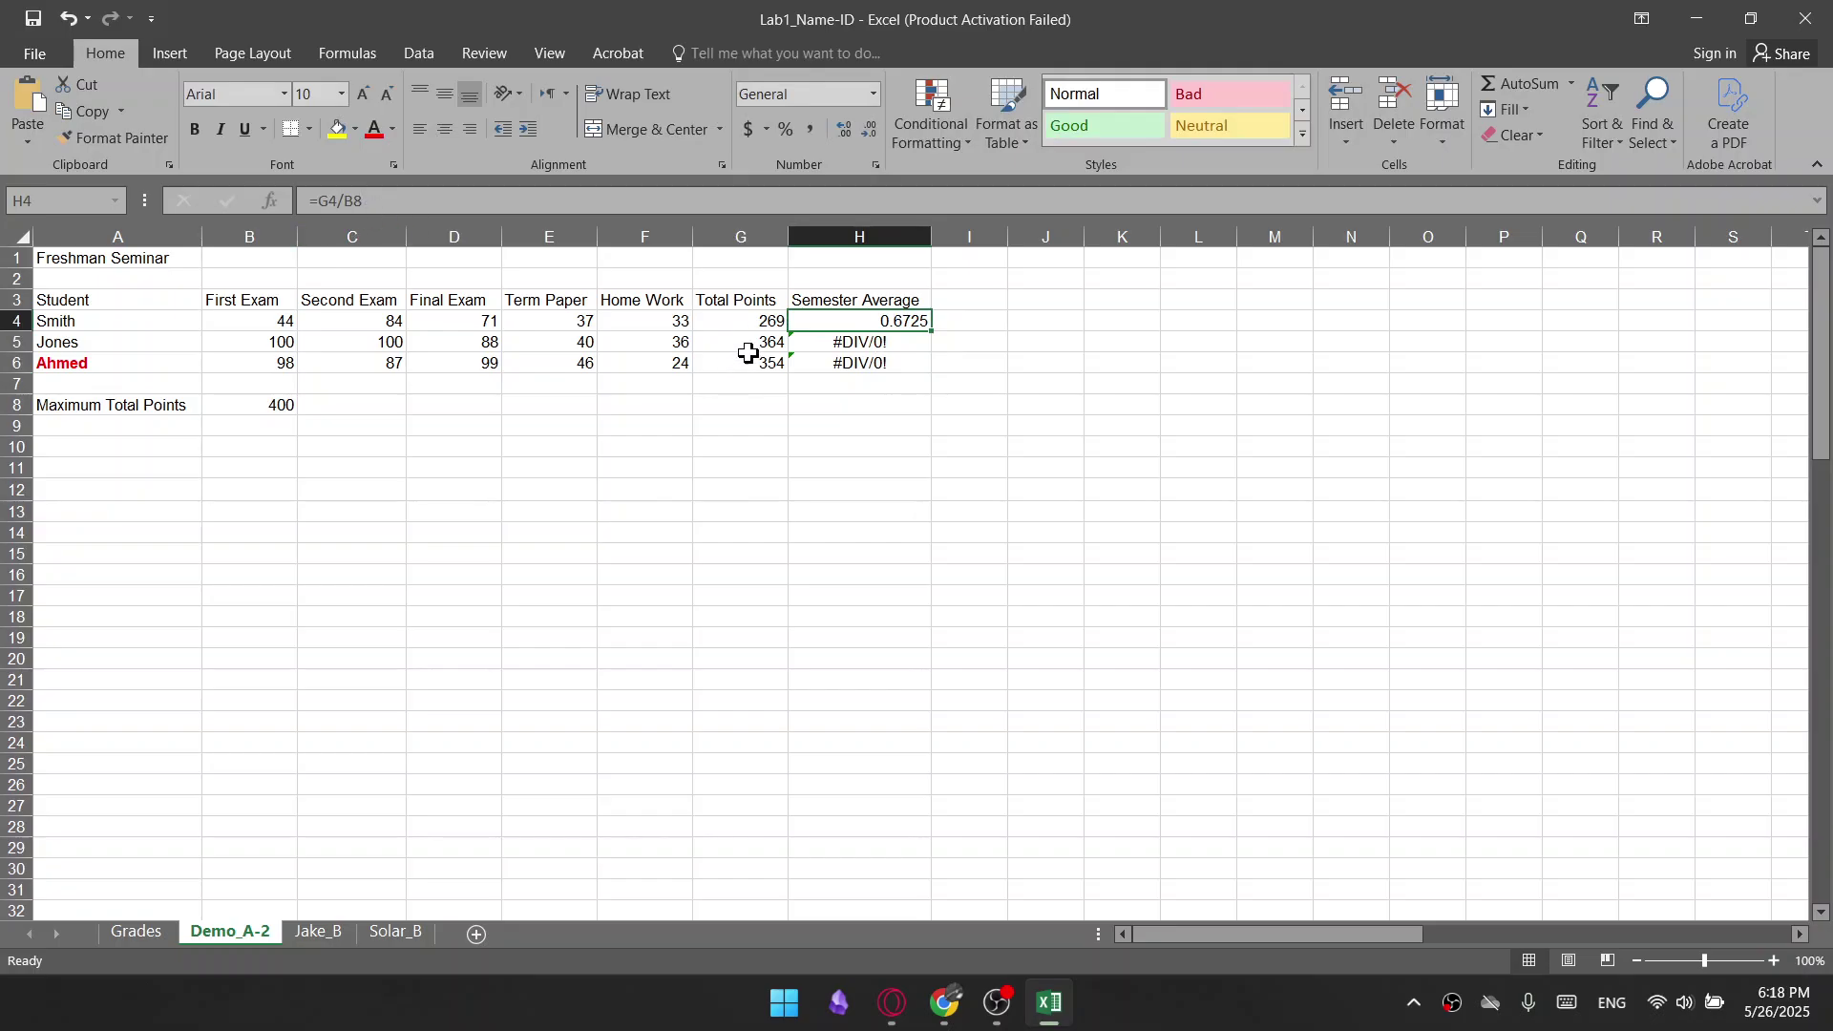
click(849, 338)
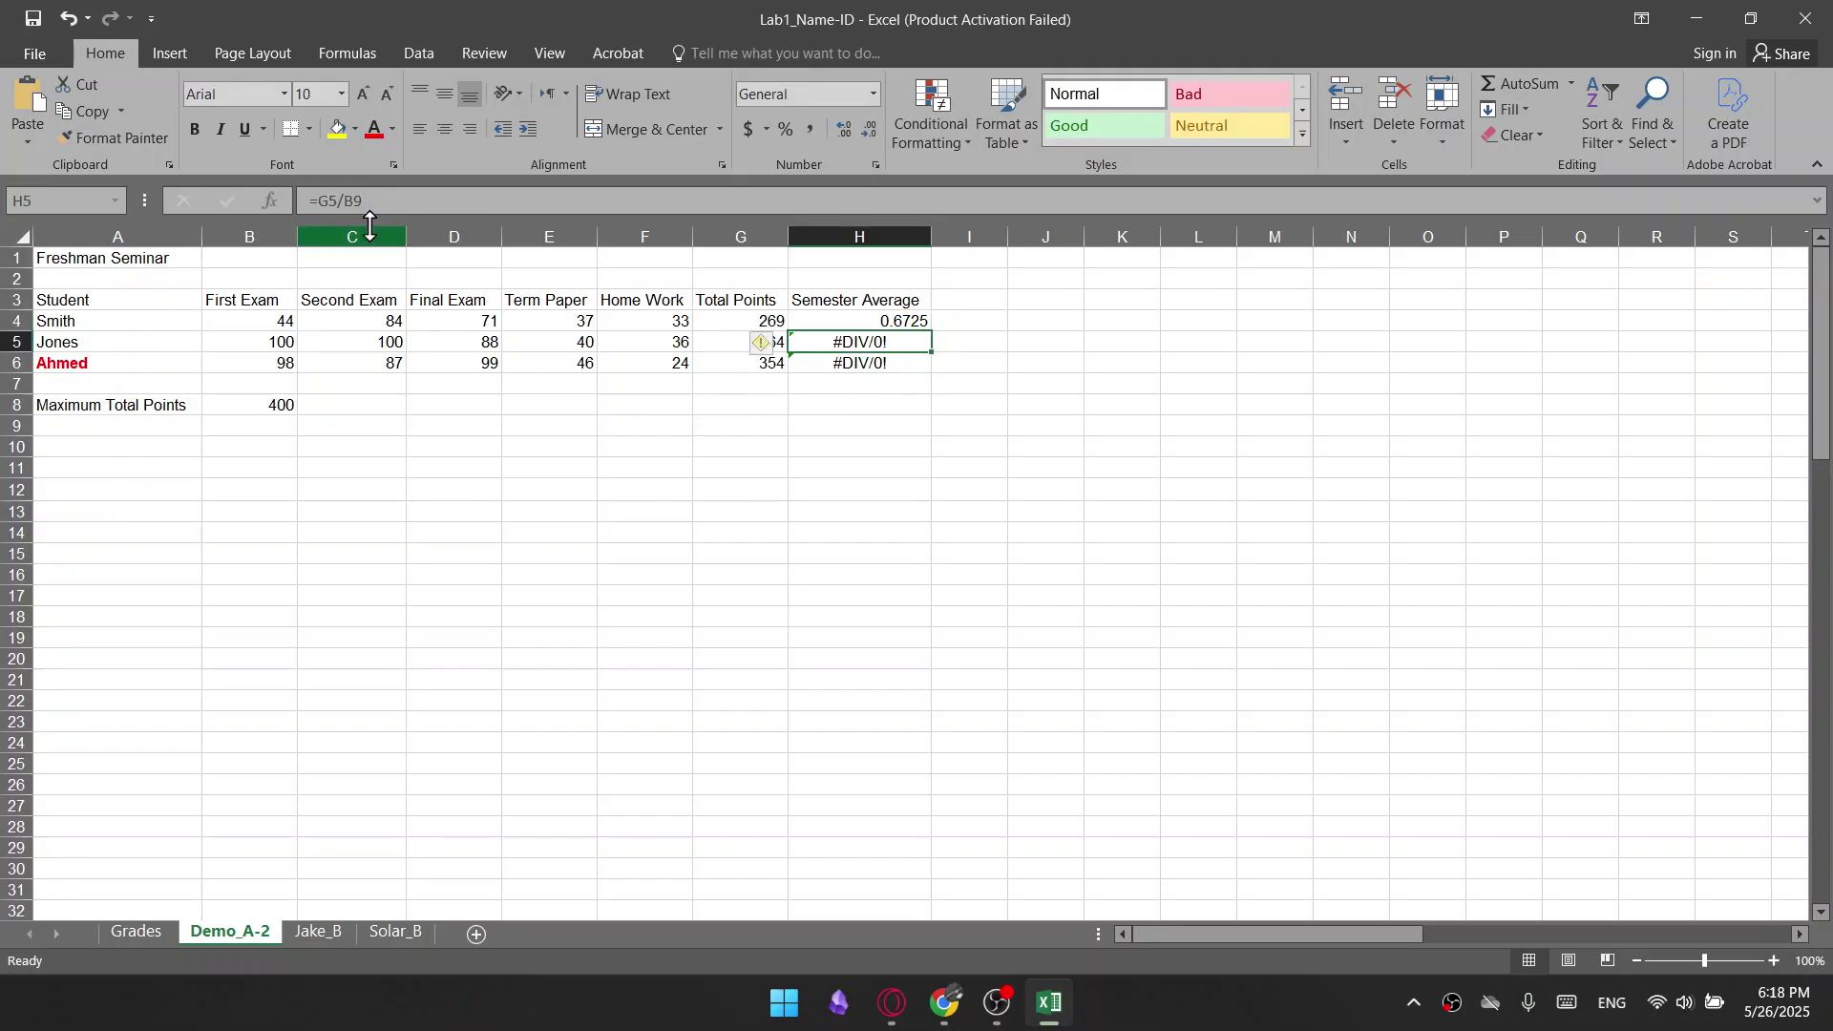
click(349, 201)
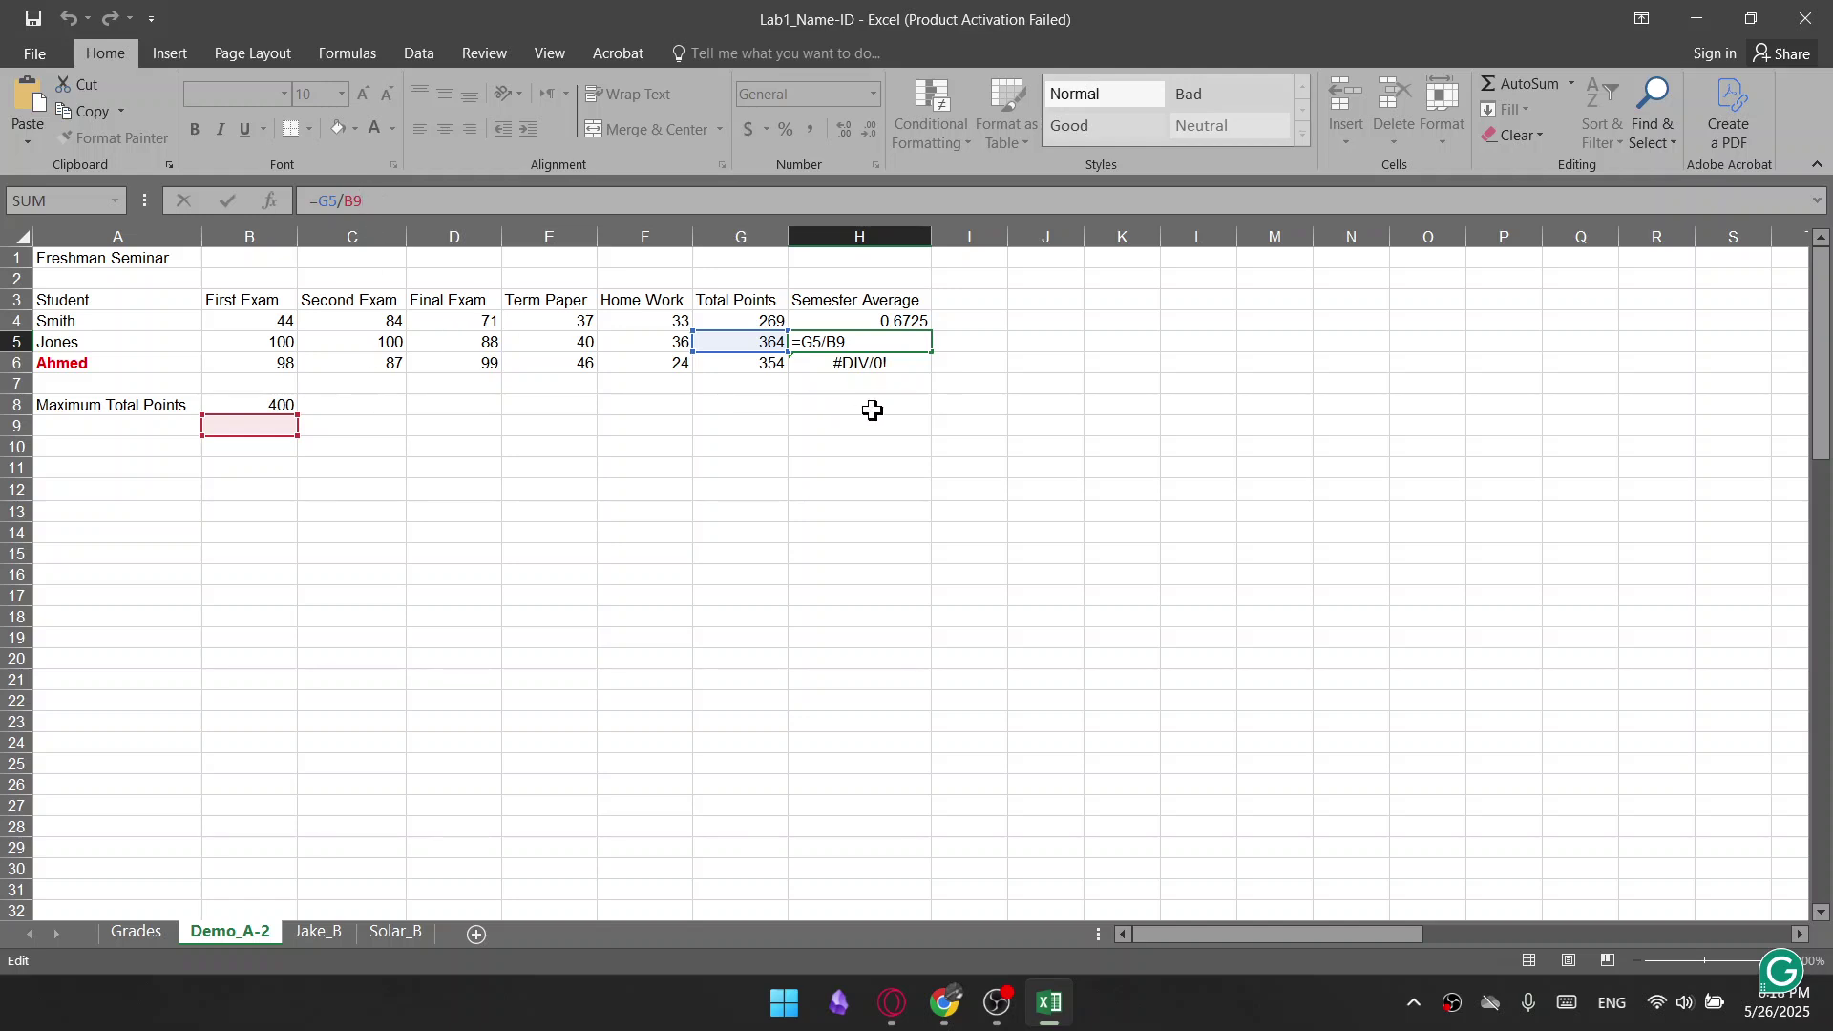
click(880, 363)
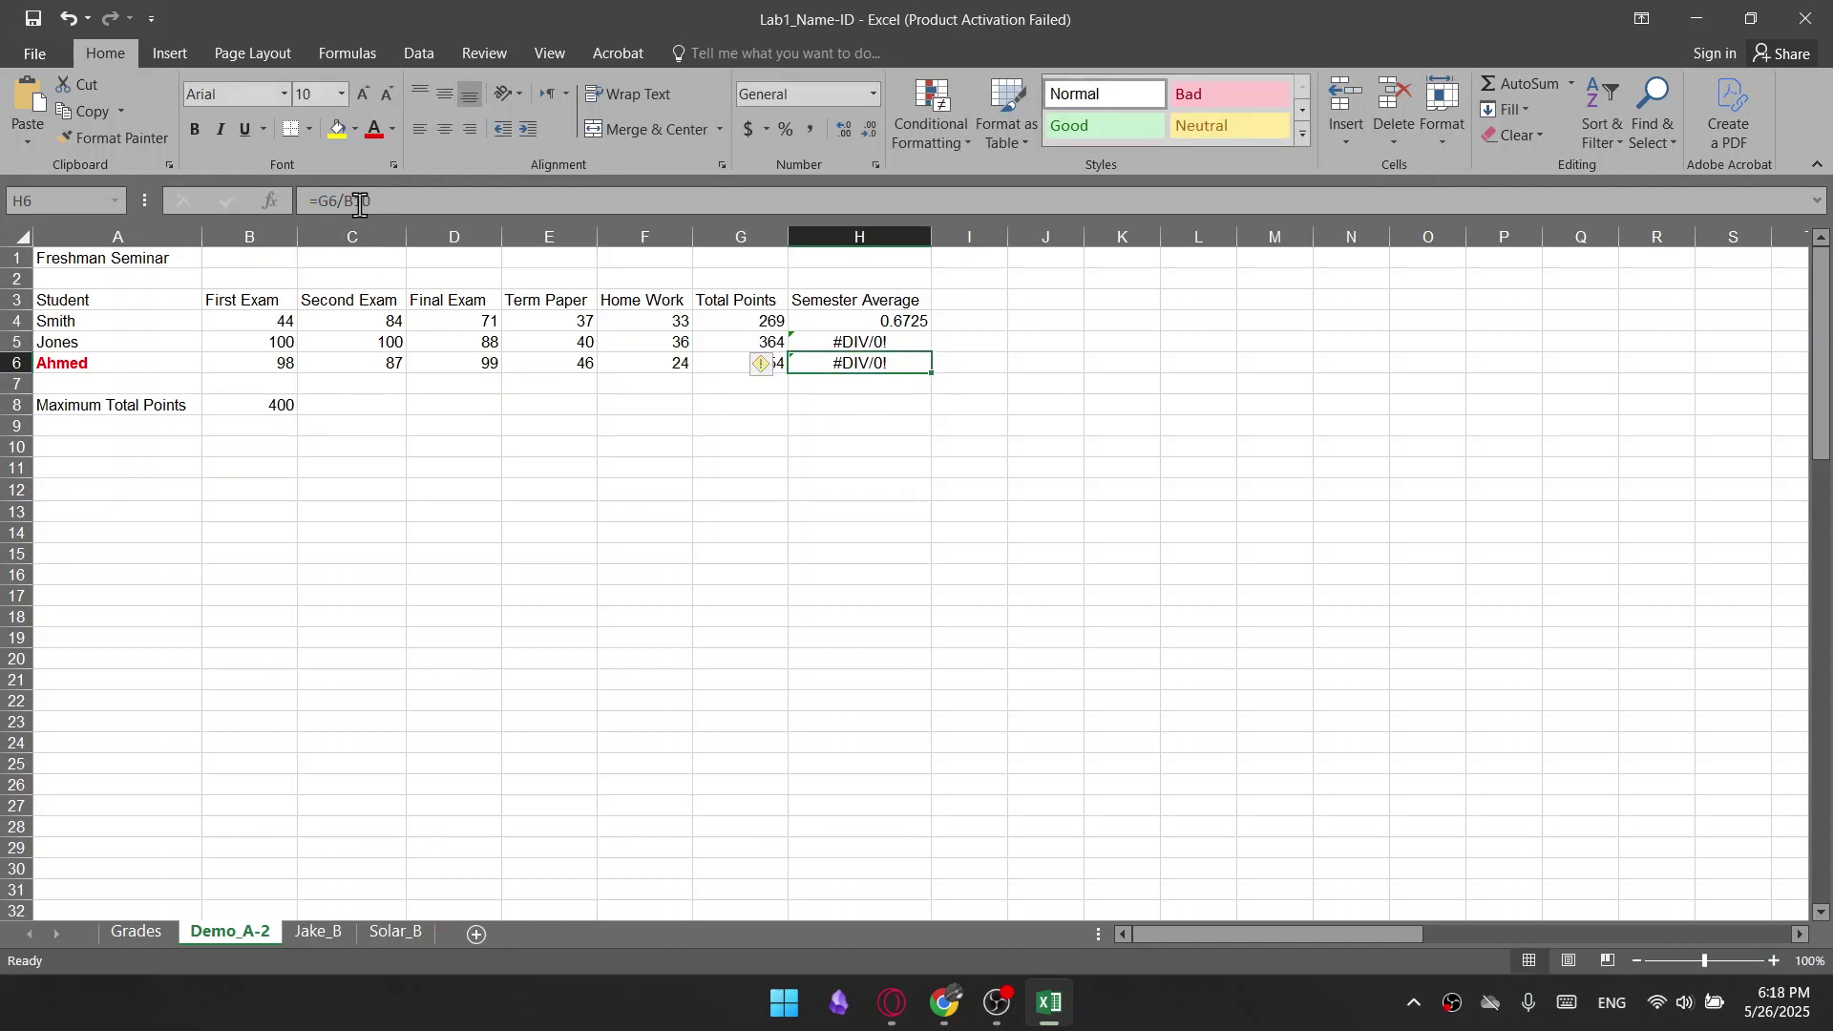
click(872, 386)
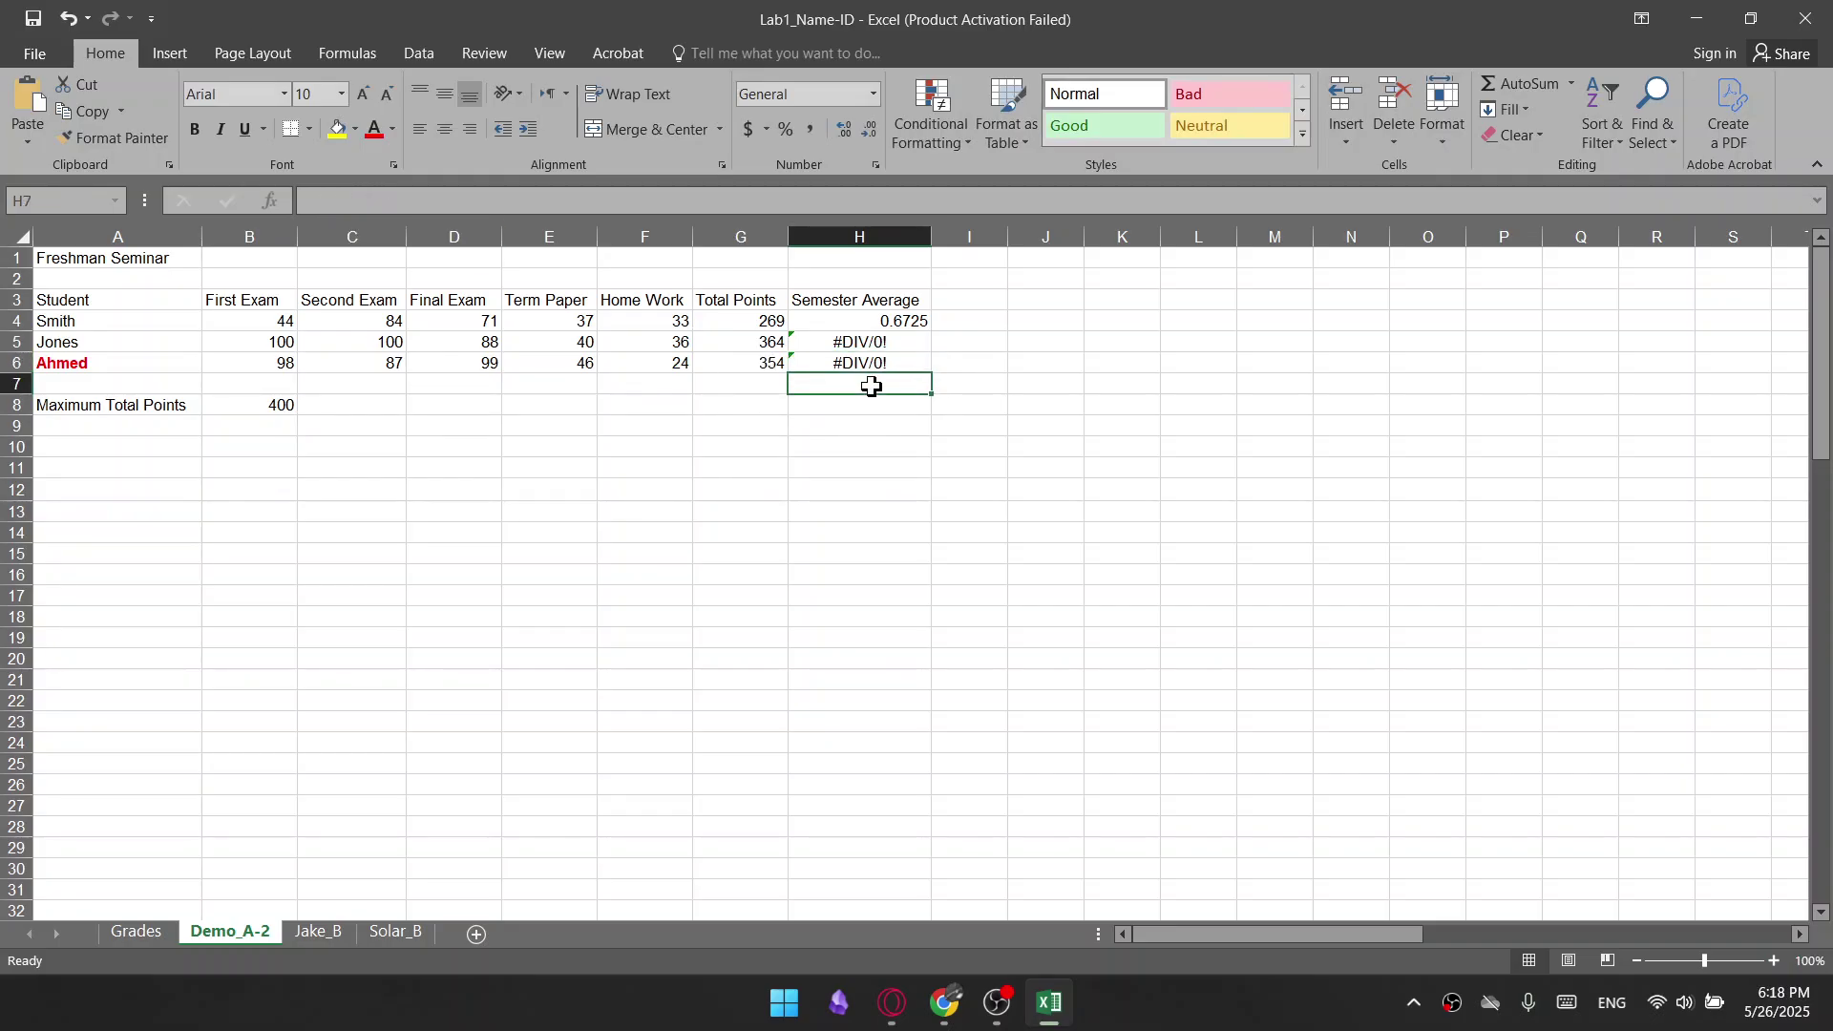
mouse_move(872, 392)
mouse_down()
mouse_move(880, 437)
mouse_move(879, 421)
mouse_up()
Try the $ notation from the lab instructions in H5, changing its formula to =G5/$B$9
click(880, 342)
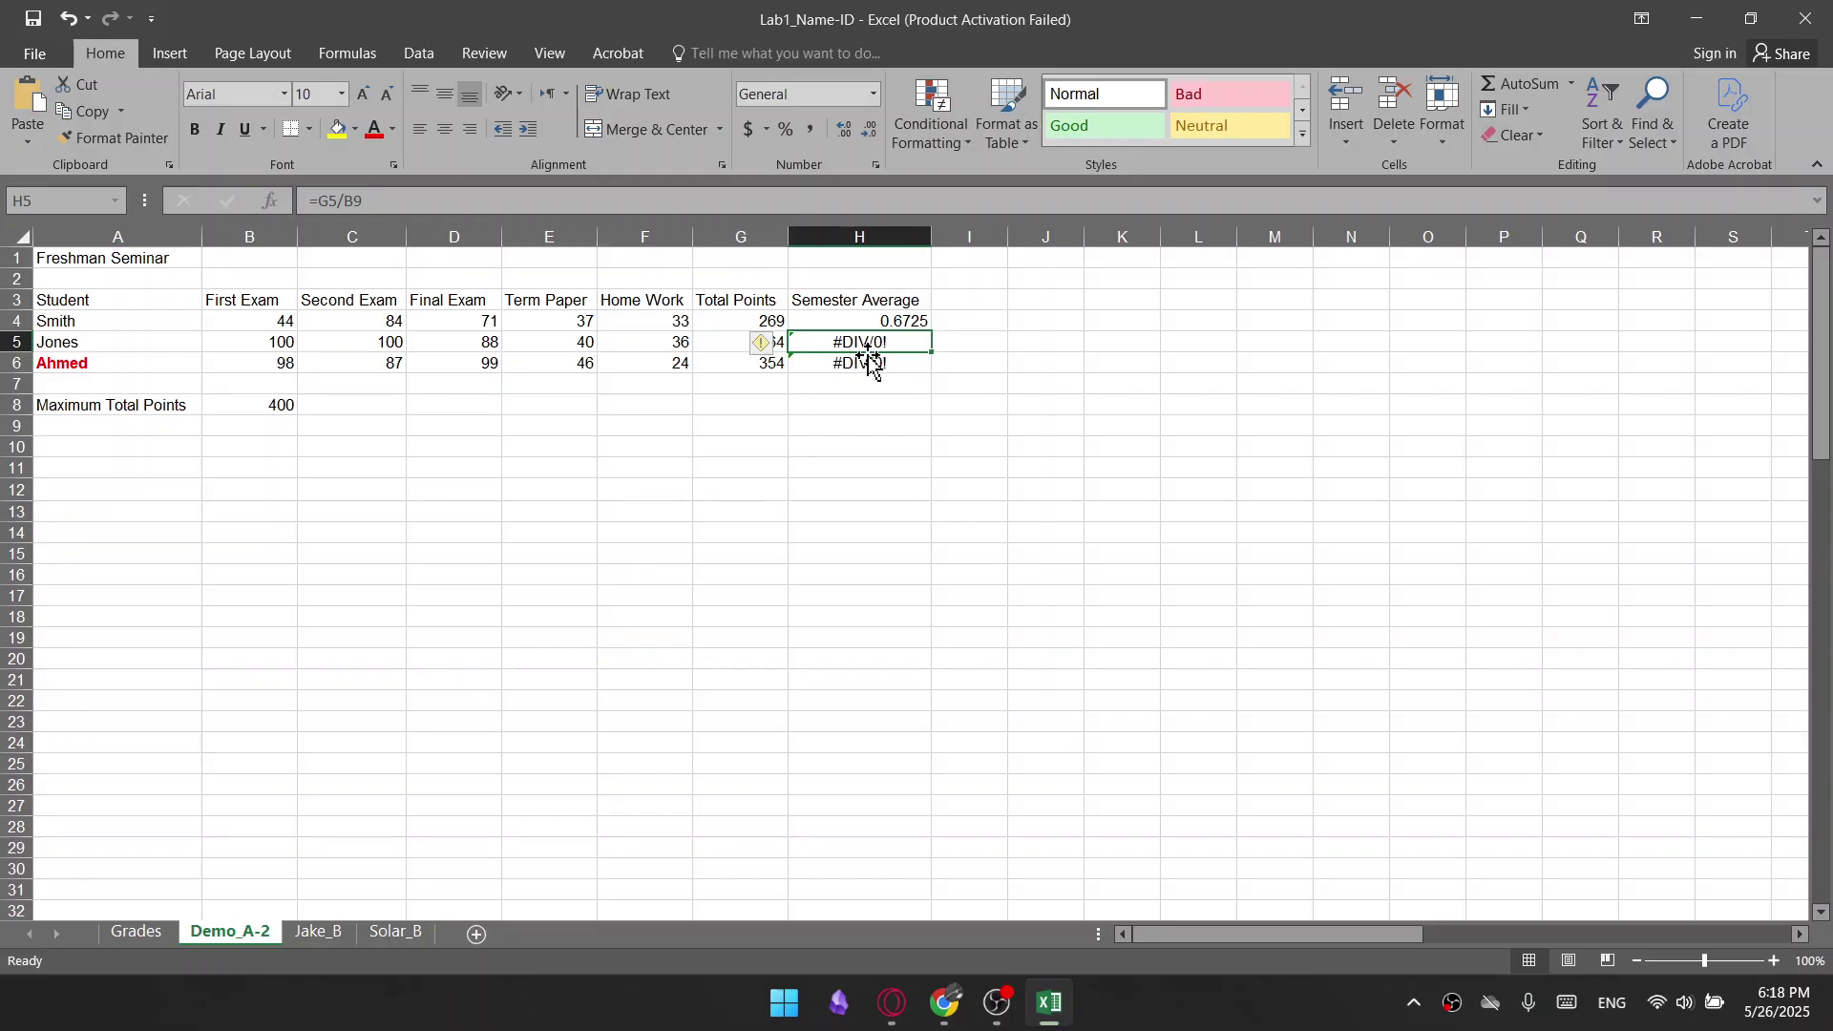
click(340, 201)
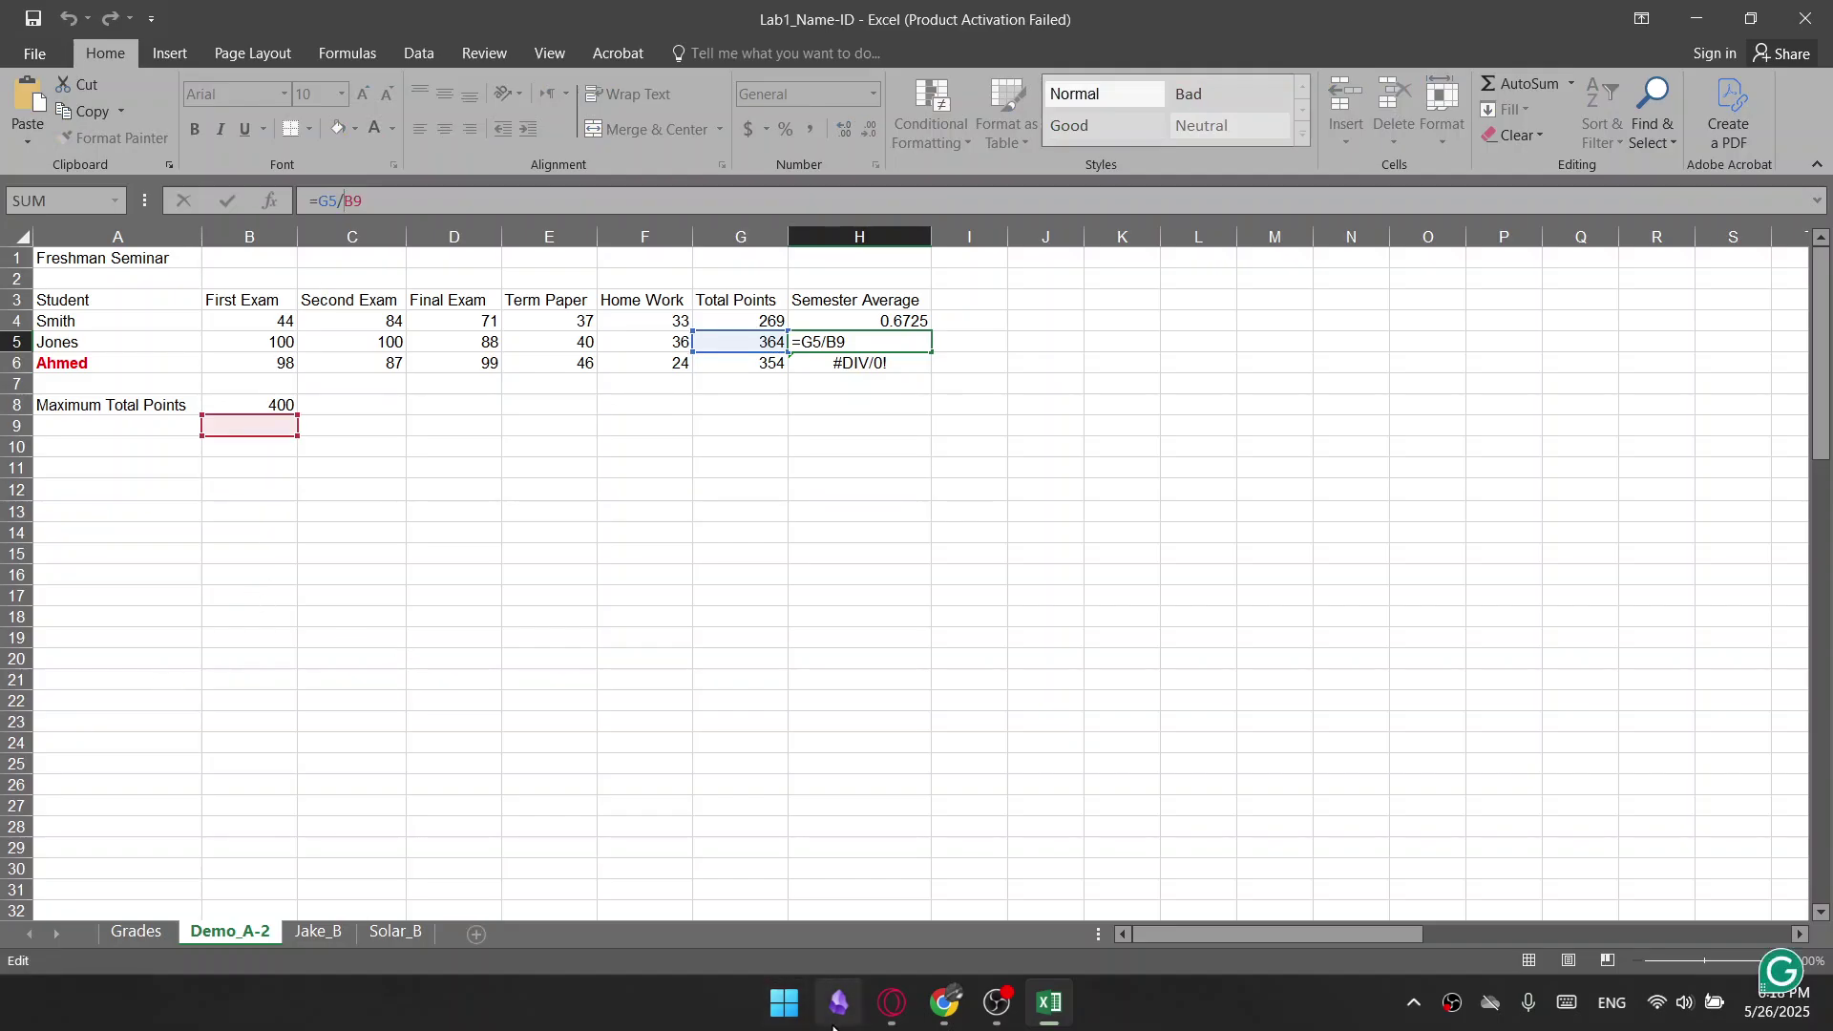
click(876, 1017)
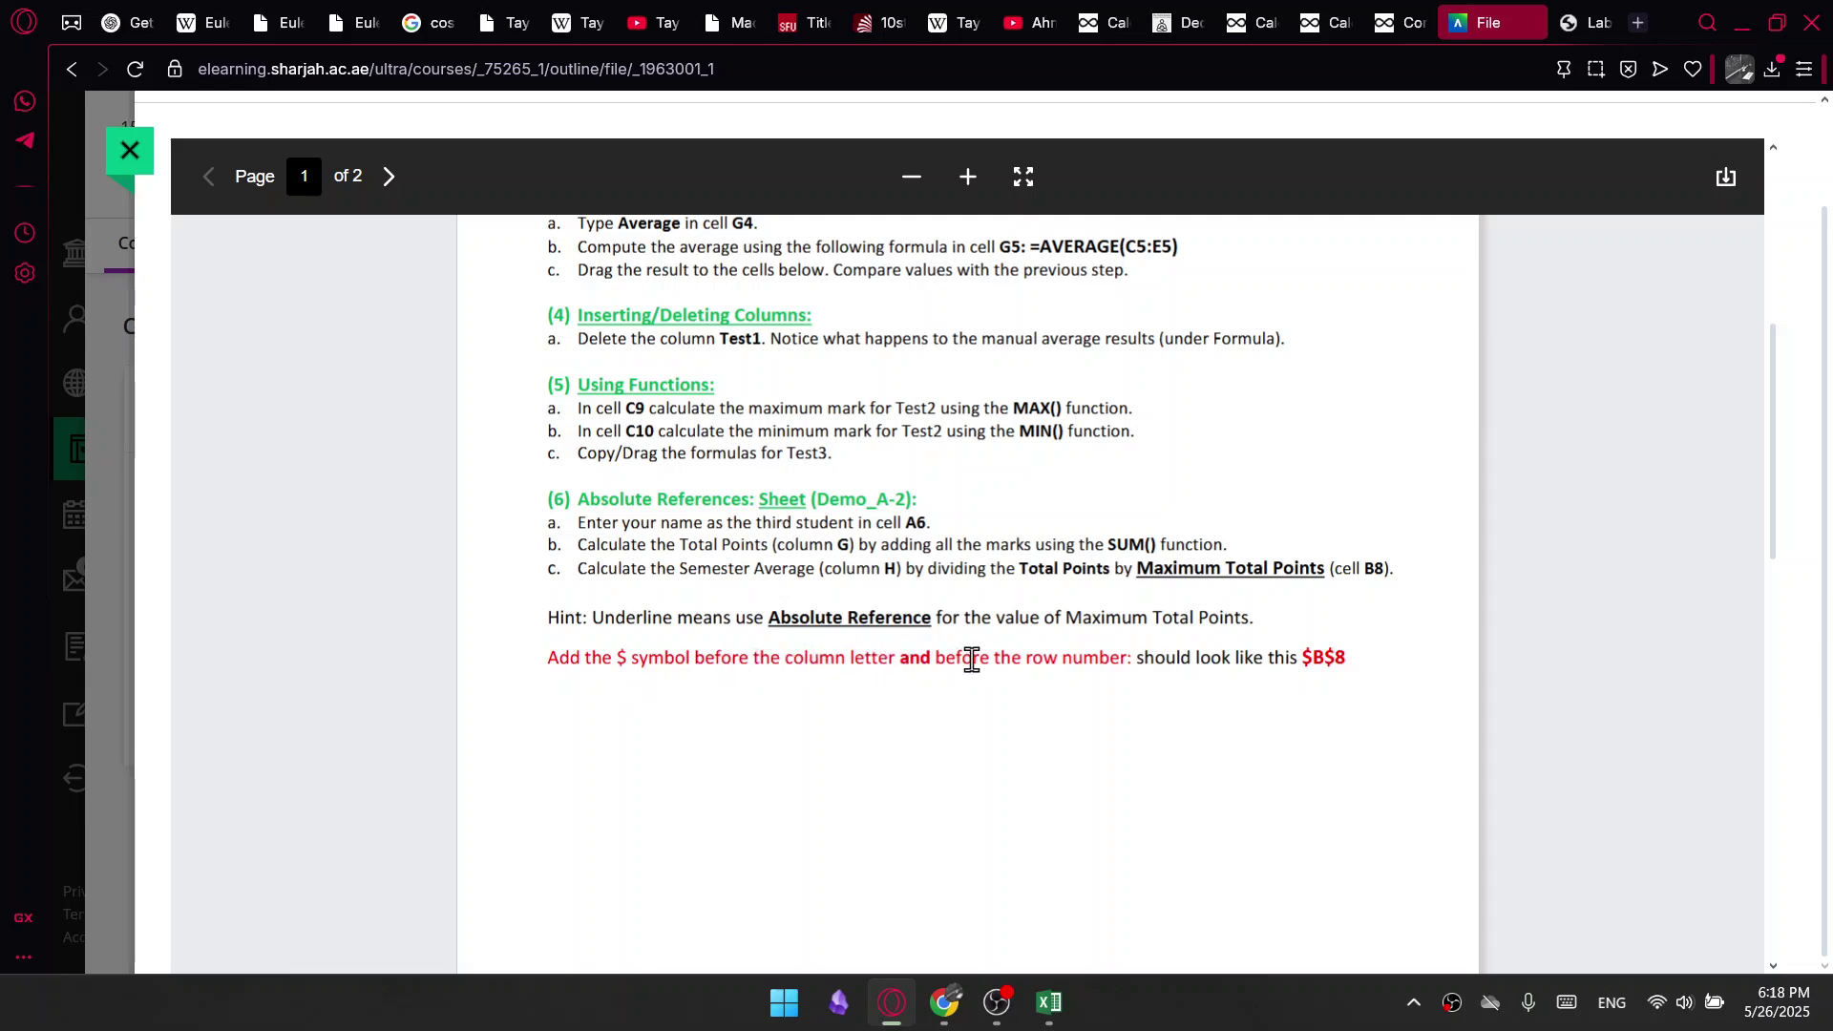
click(1736, 13)
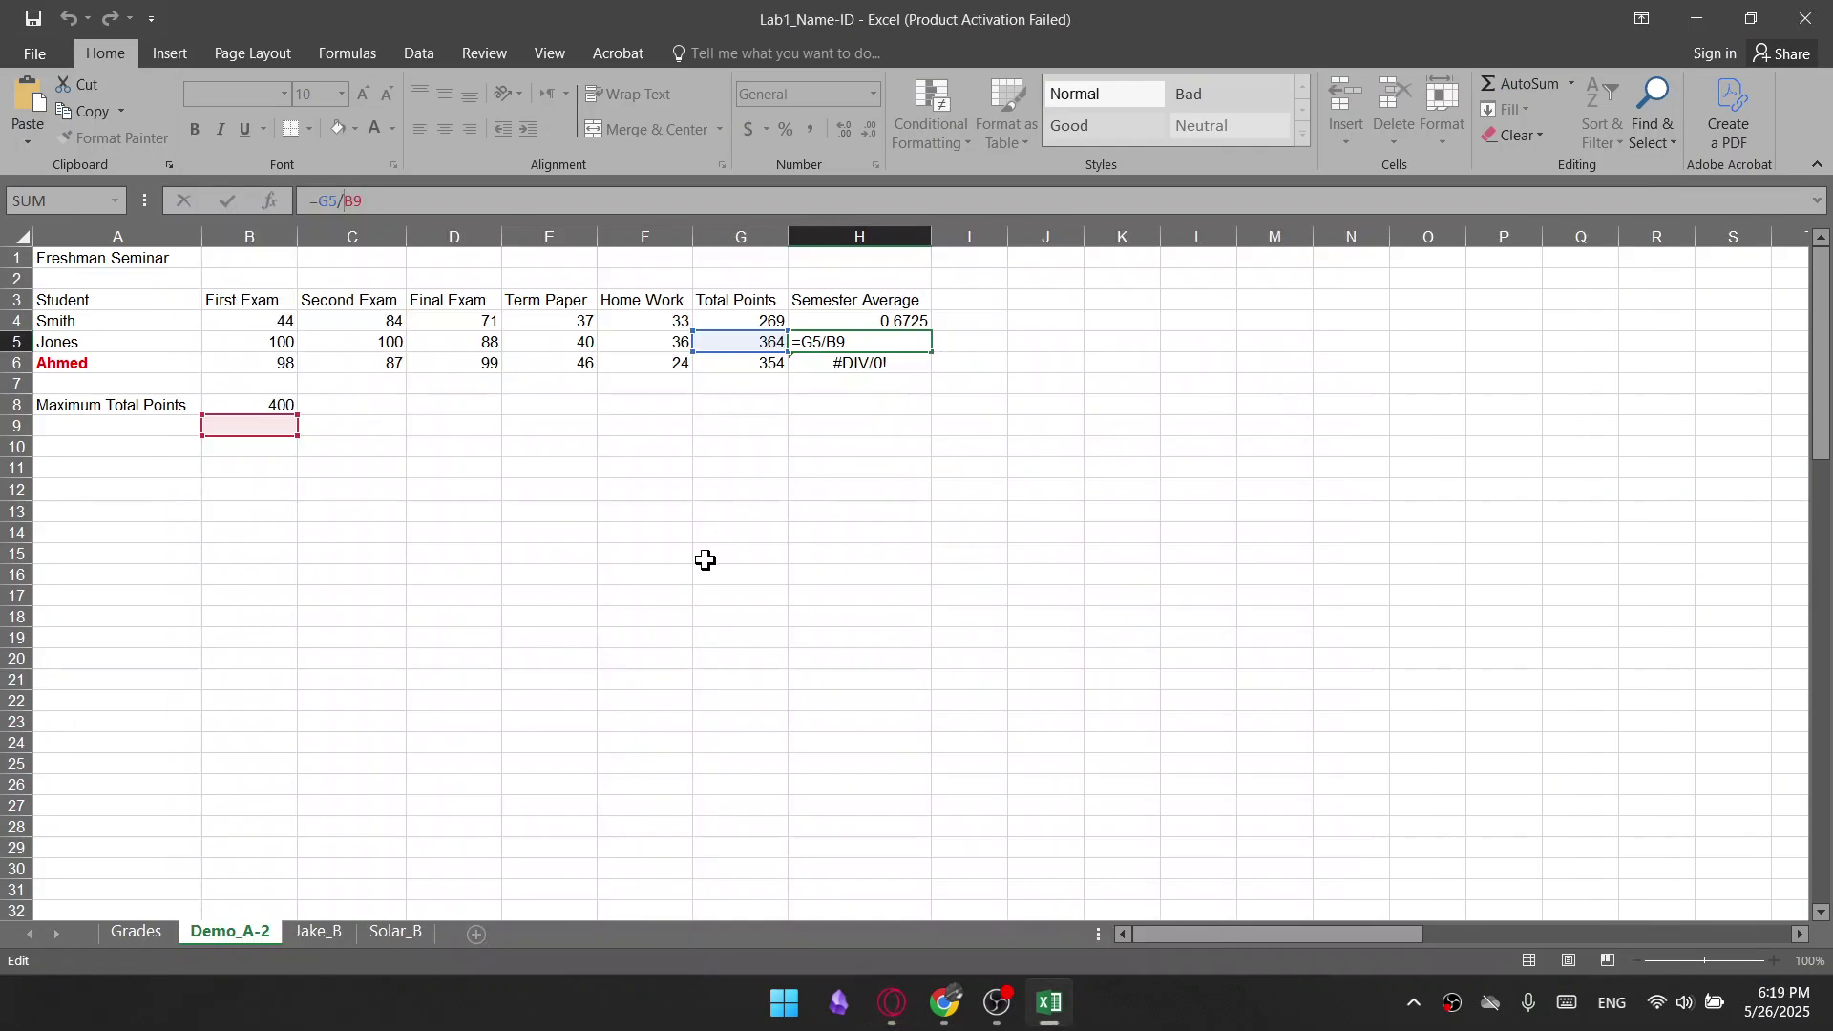
text($B$)
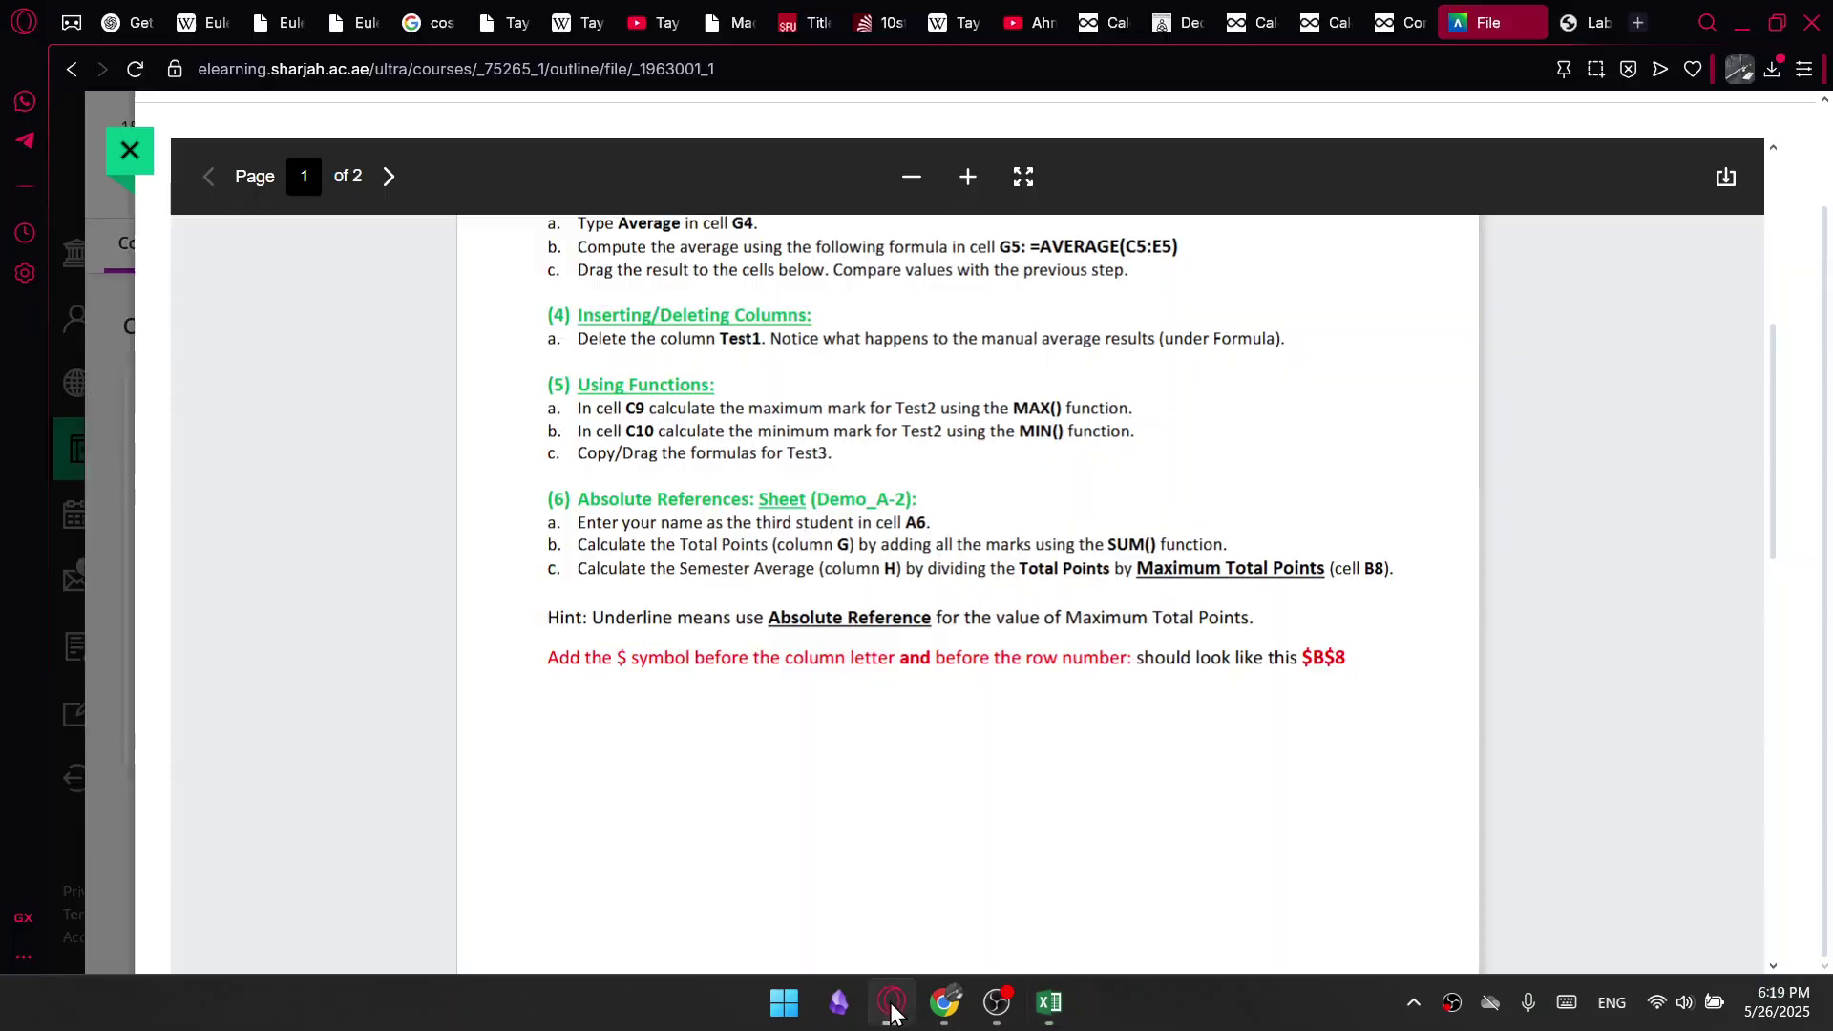
click(892, 1004)
click(892, 1004)
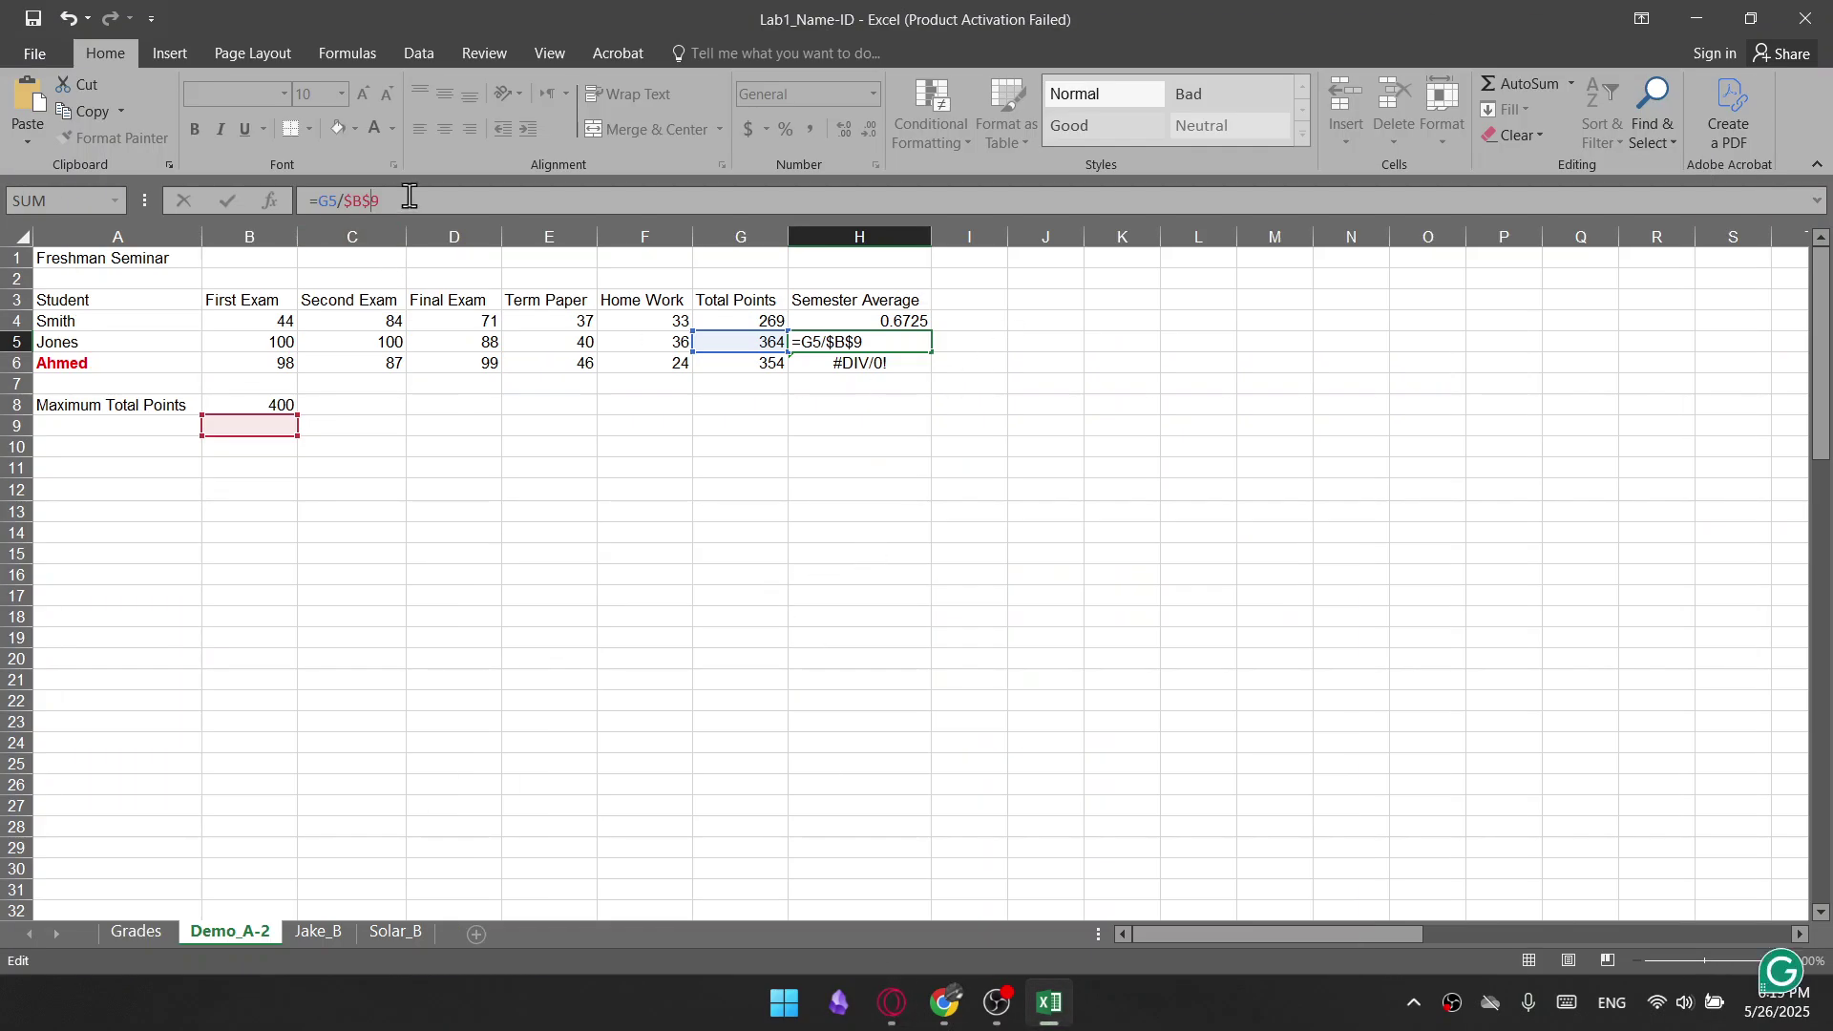
key(Return)
click(873, 345)
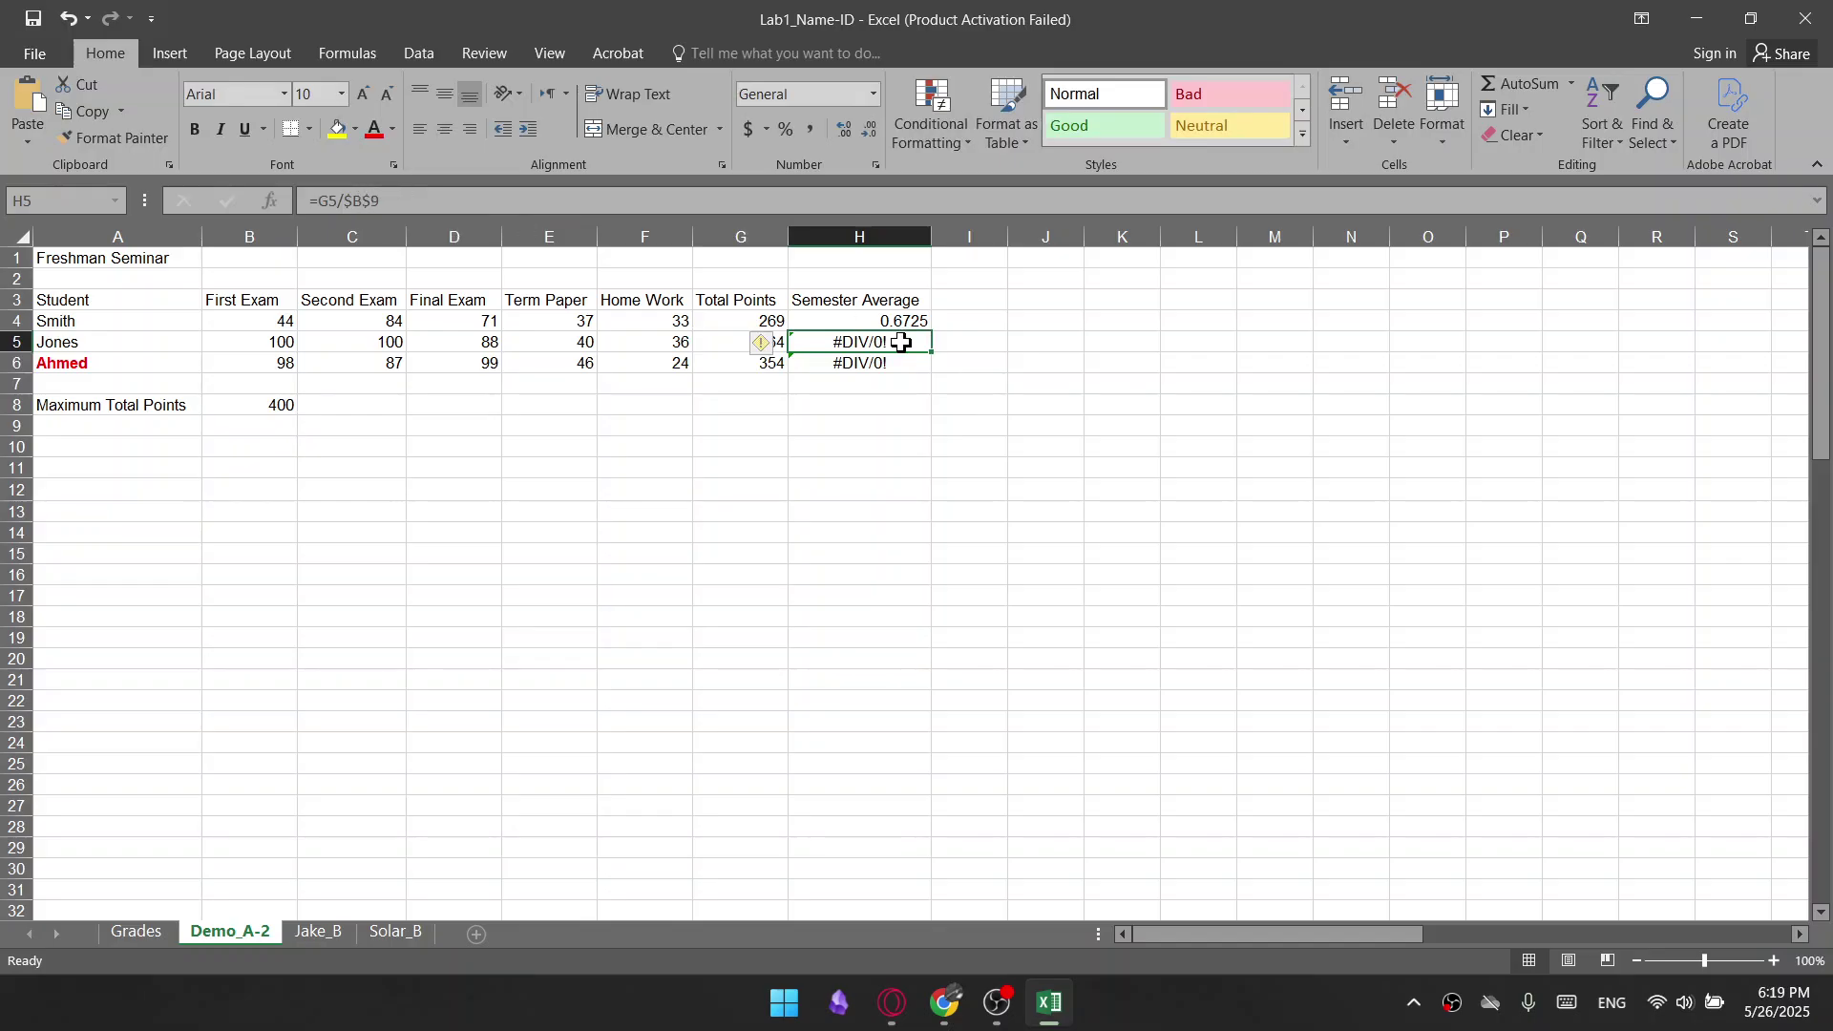
click(389, 202)
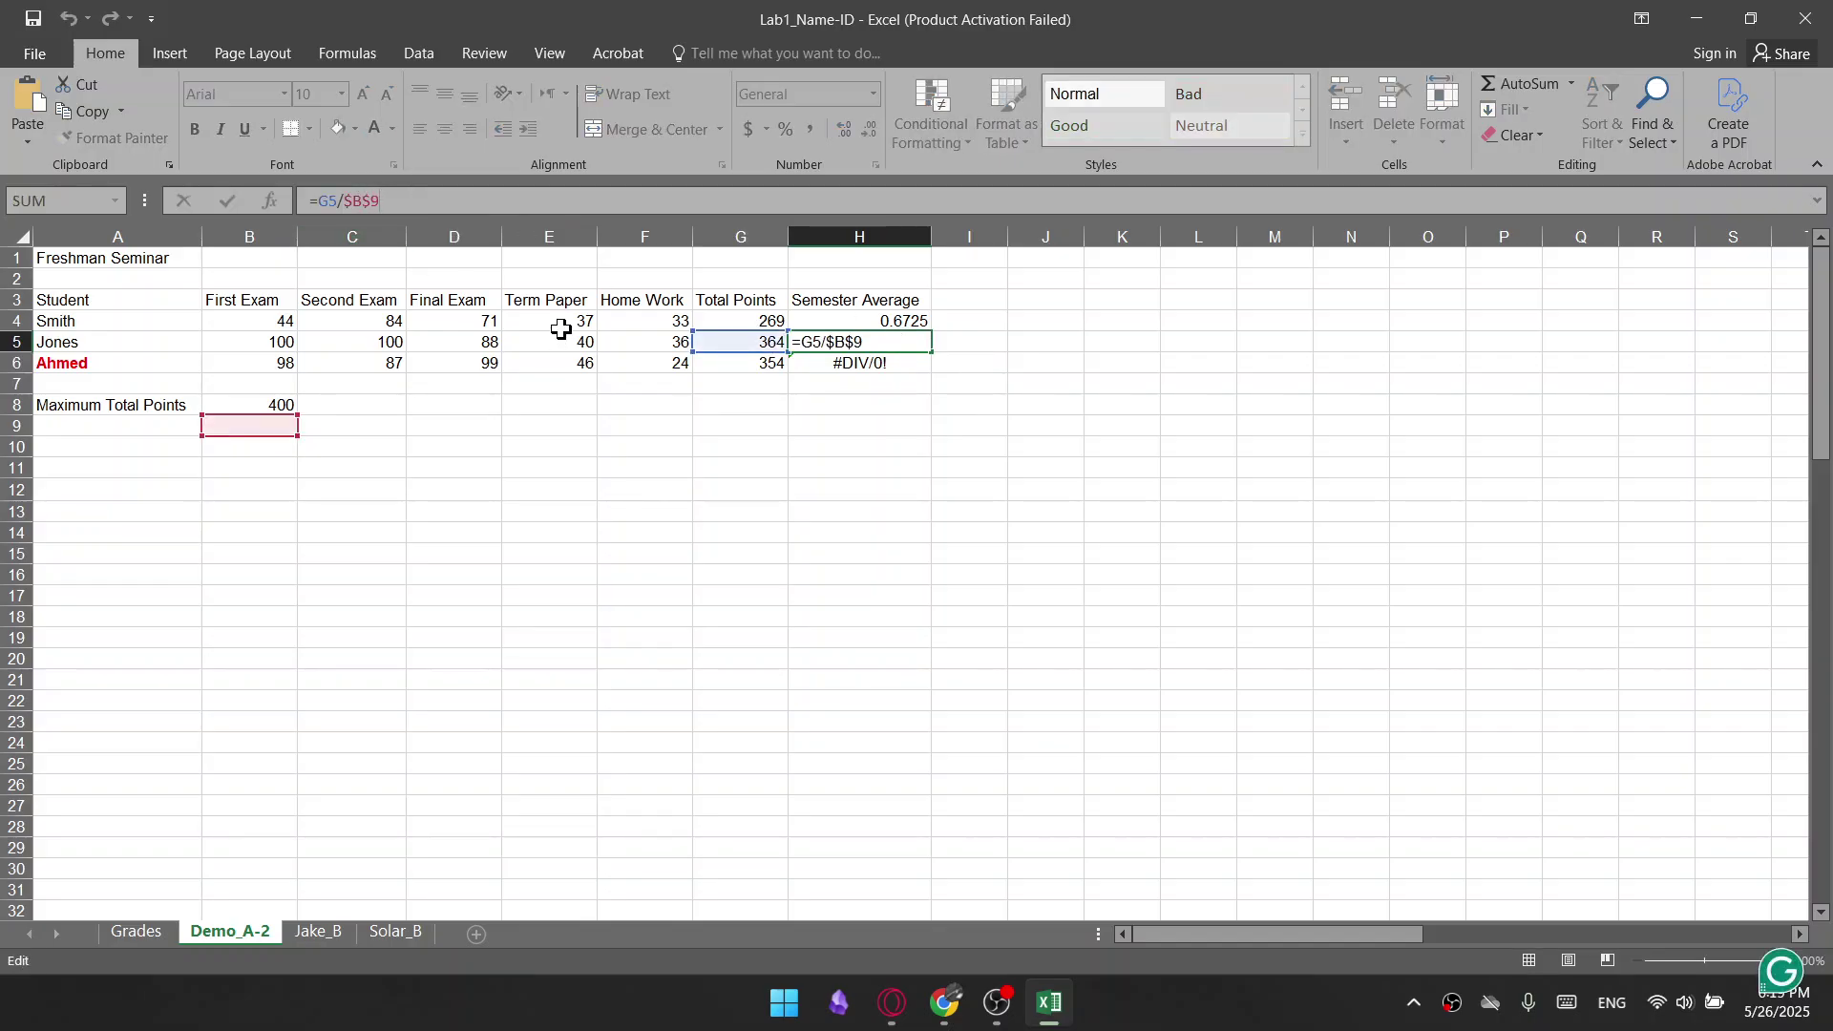
Make the Maximum Total Points reference absolute in H4, changing the formula to =G4/$B$8
click(888, 321)
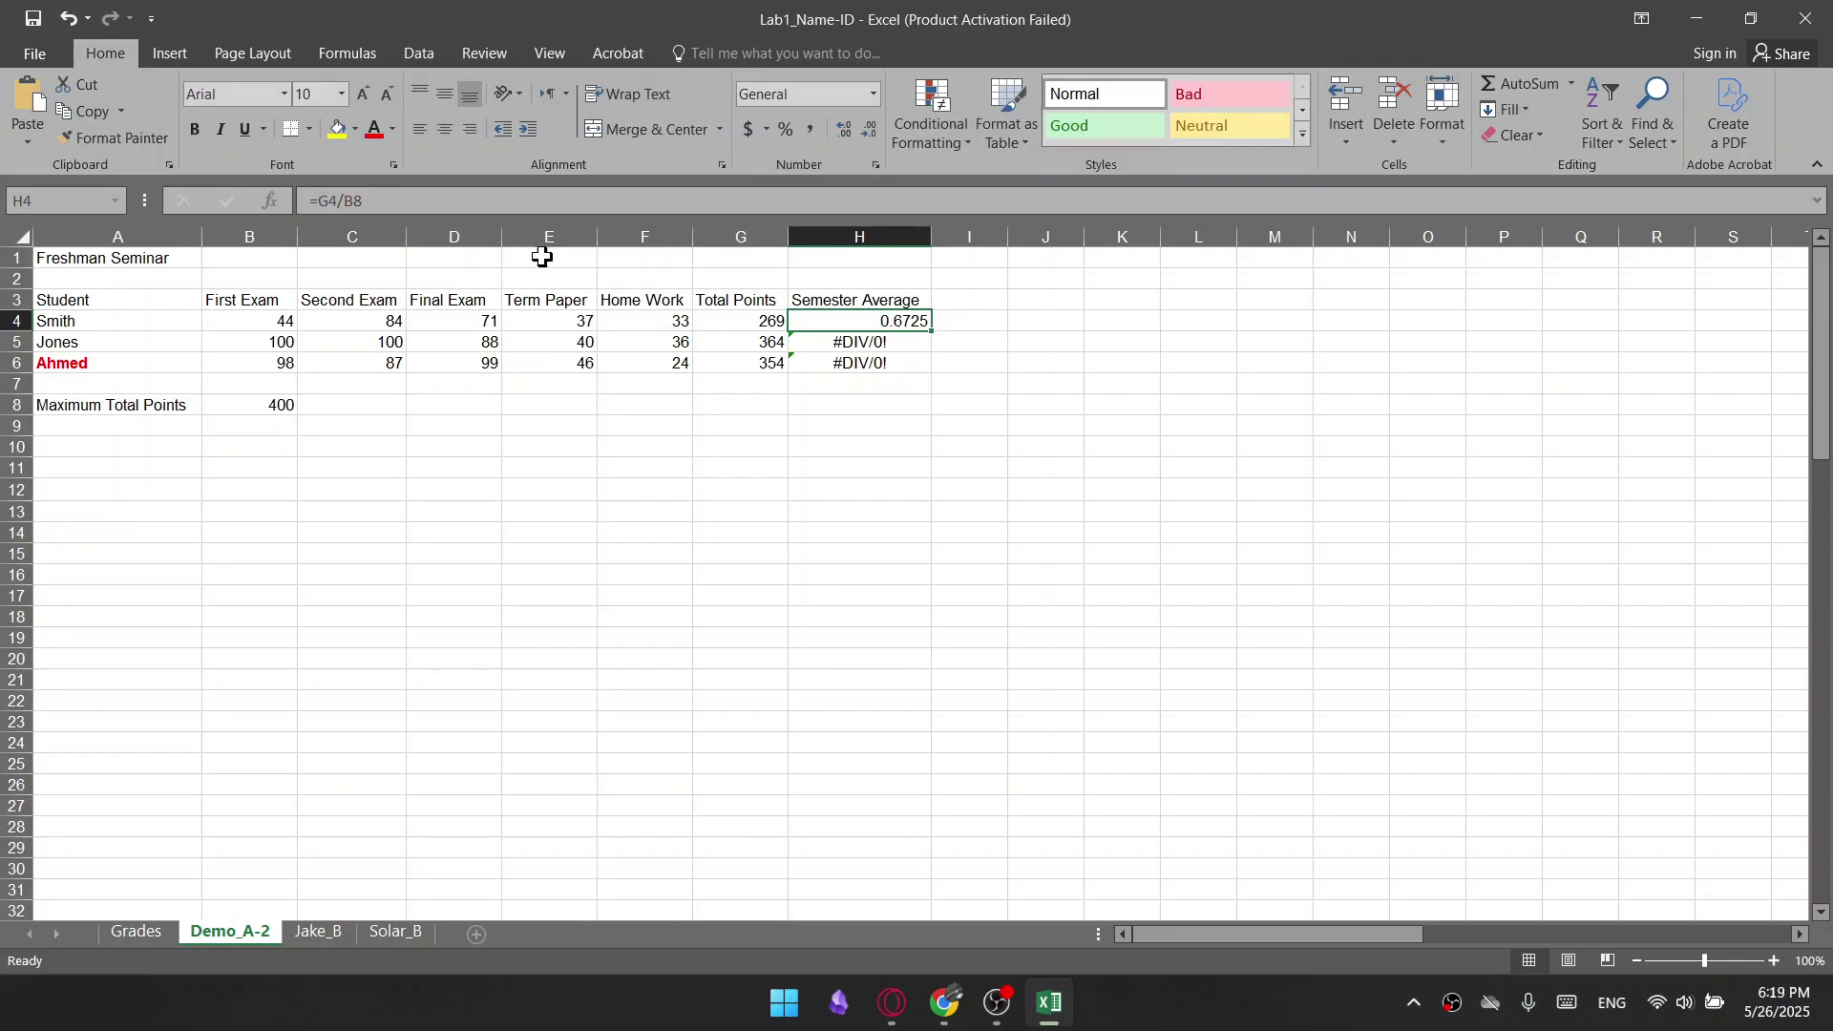
click(354, 201)
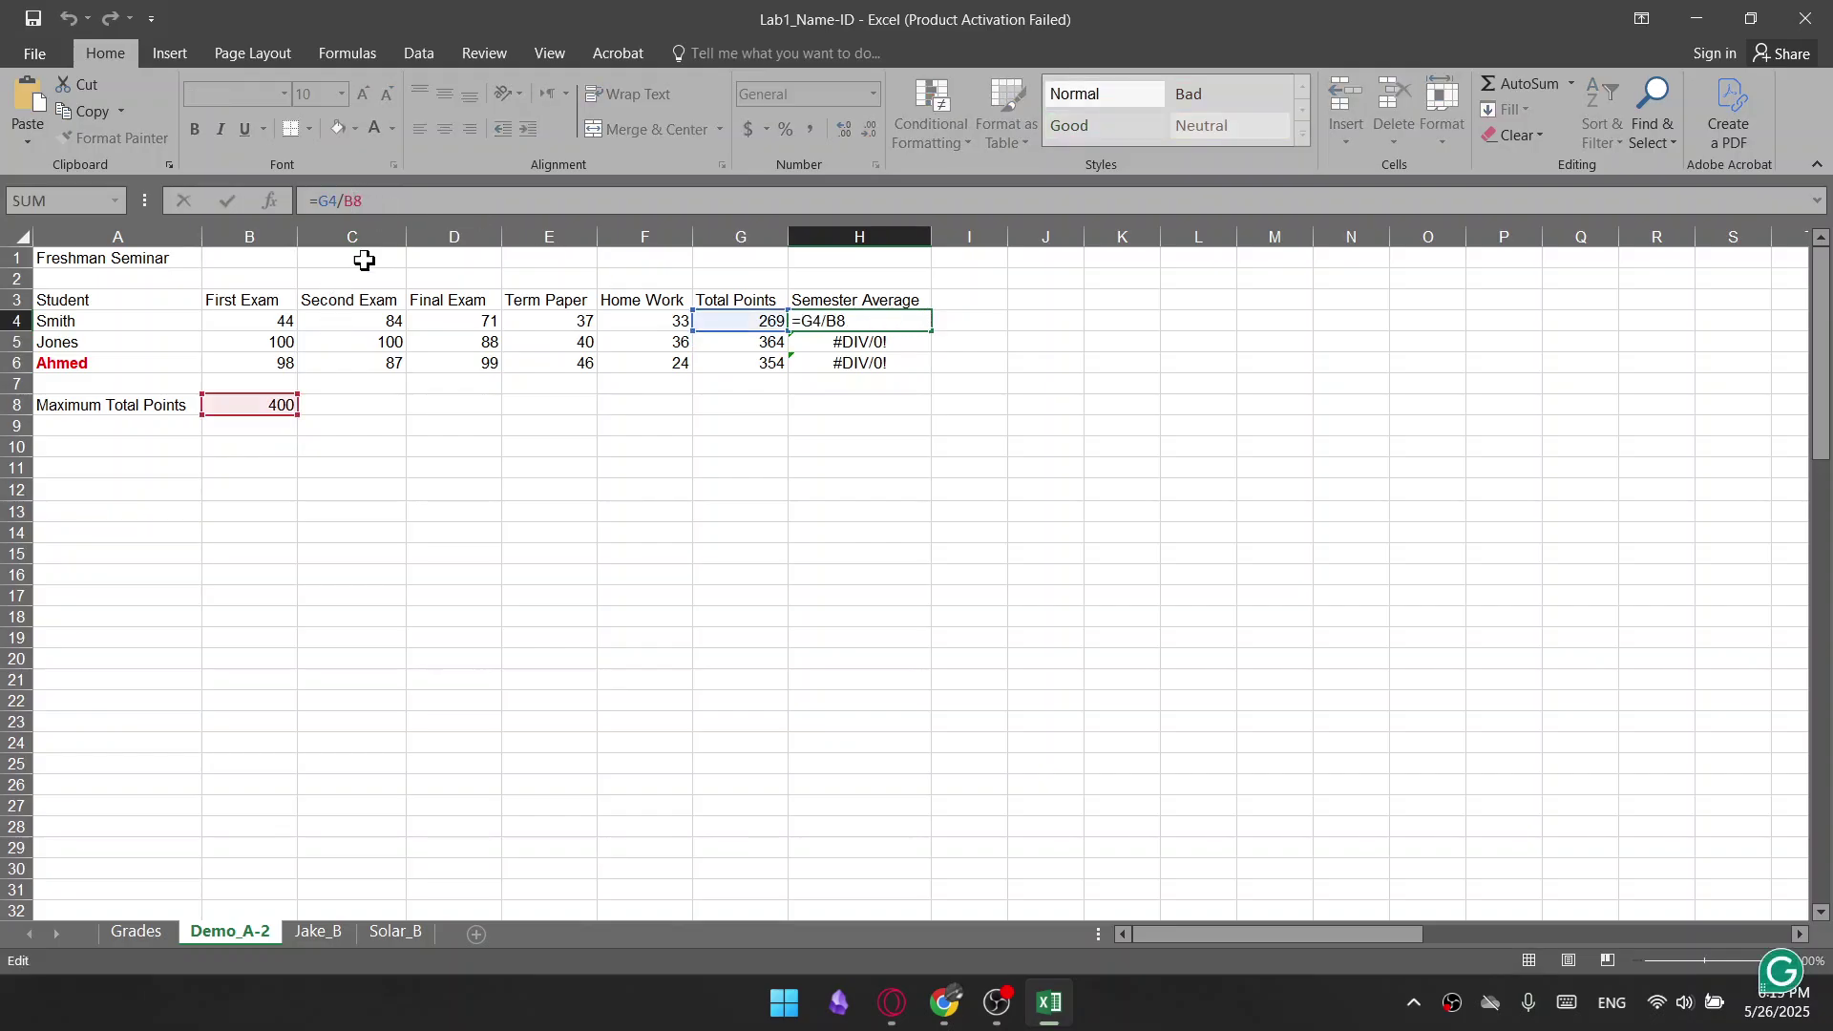
text($B$)
key(Return)
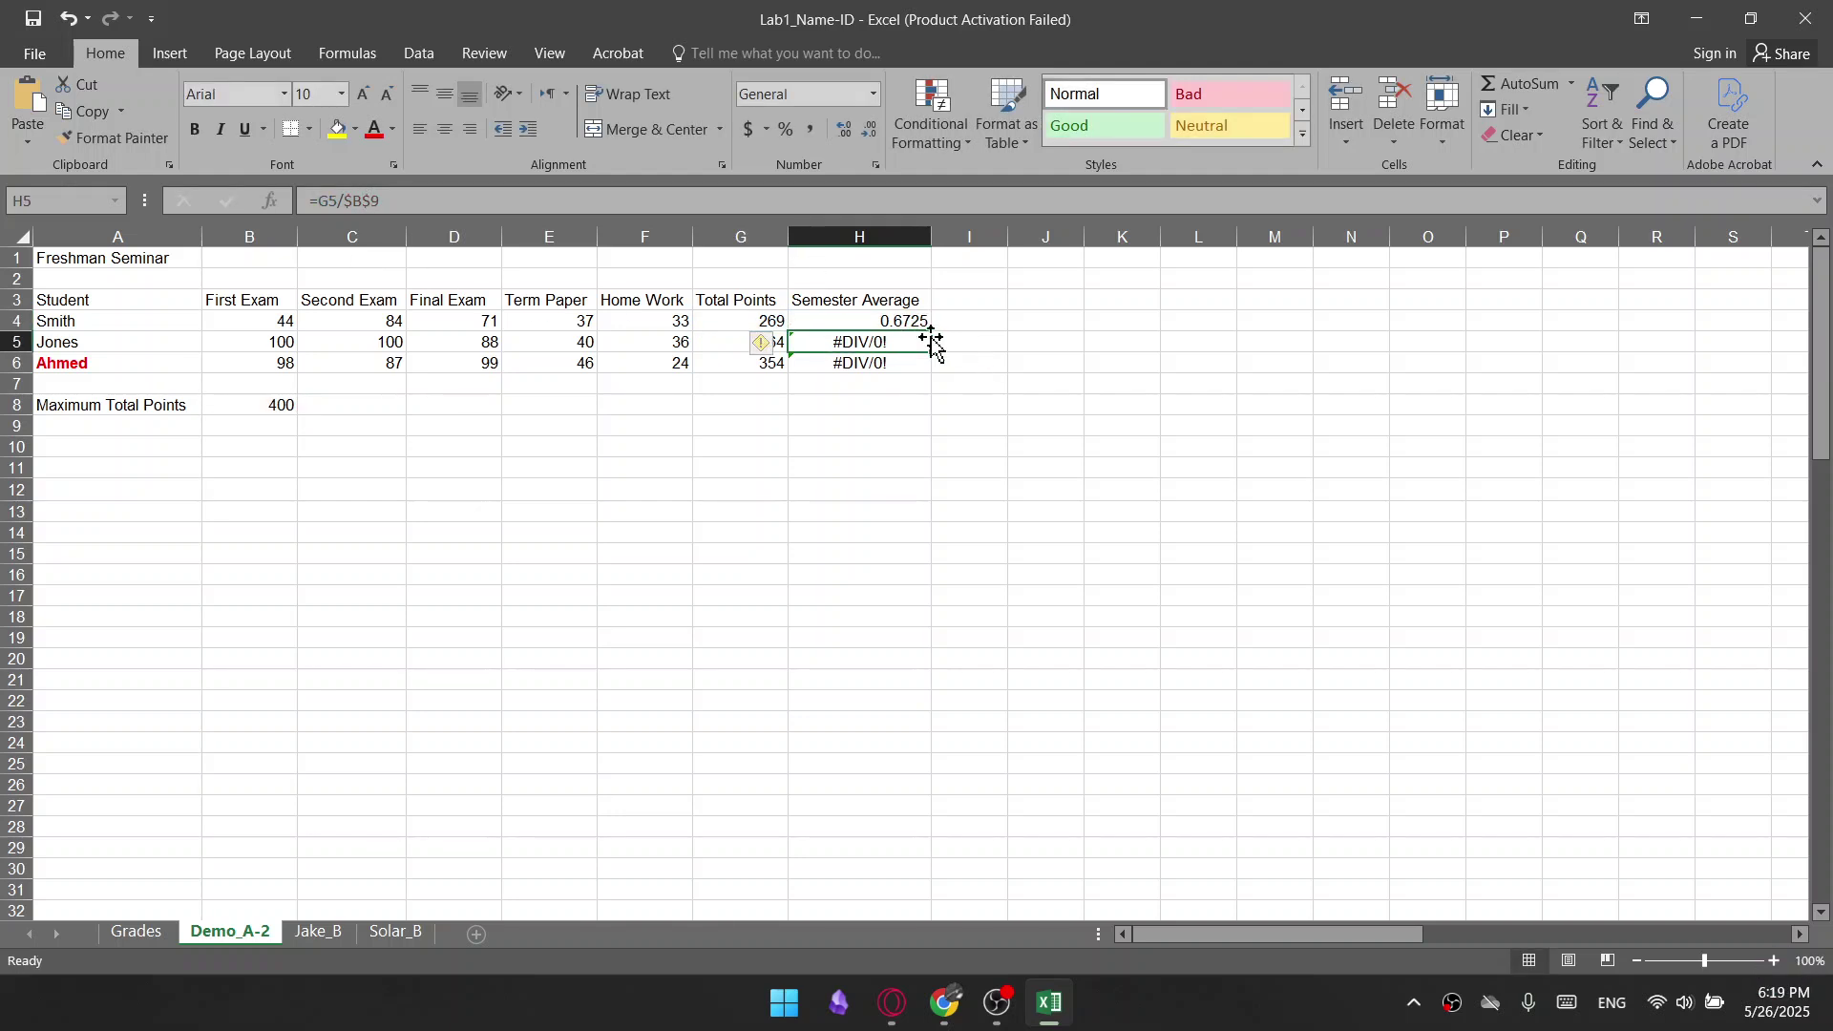
Fill the absolute-reference Semester Average formula from H4 down to H6 and check the formulas in the column
click(926, 322)
drag(933, 328, 942, 382)
click(567, 597)
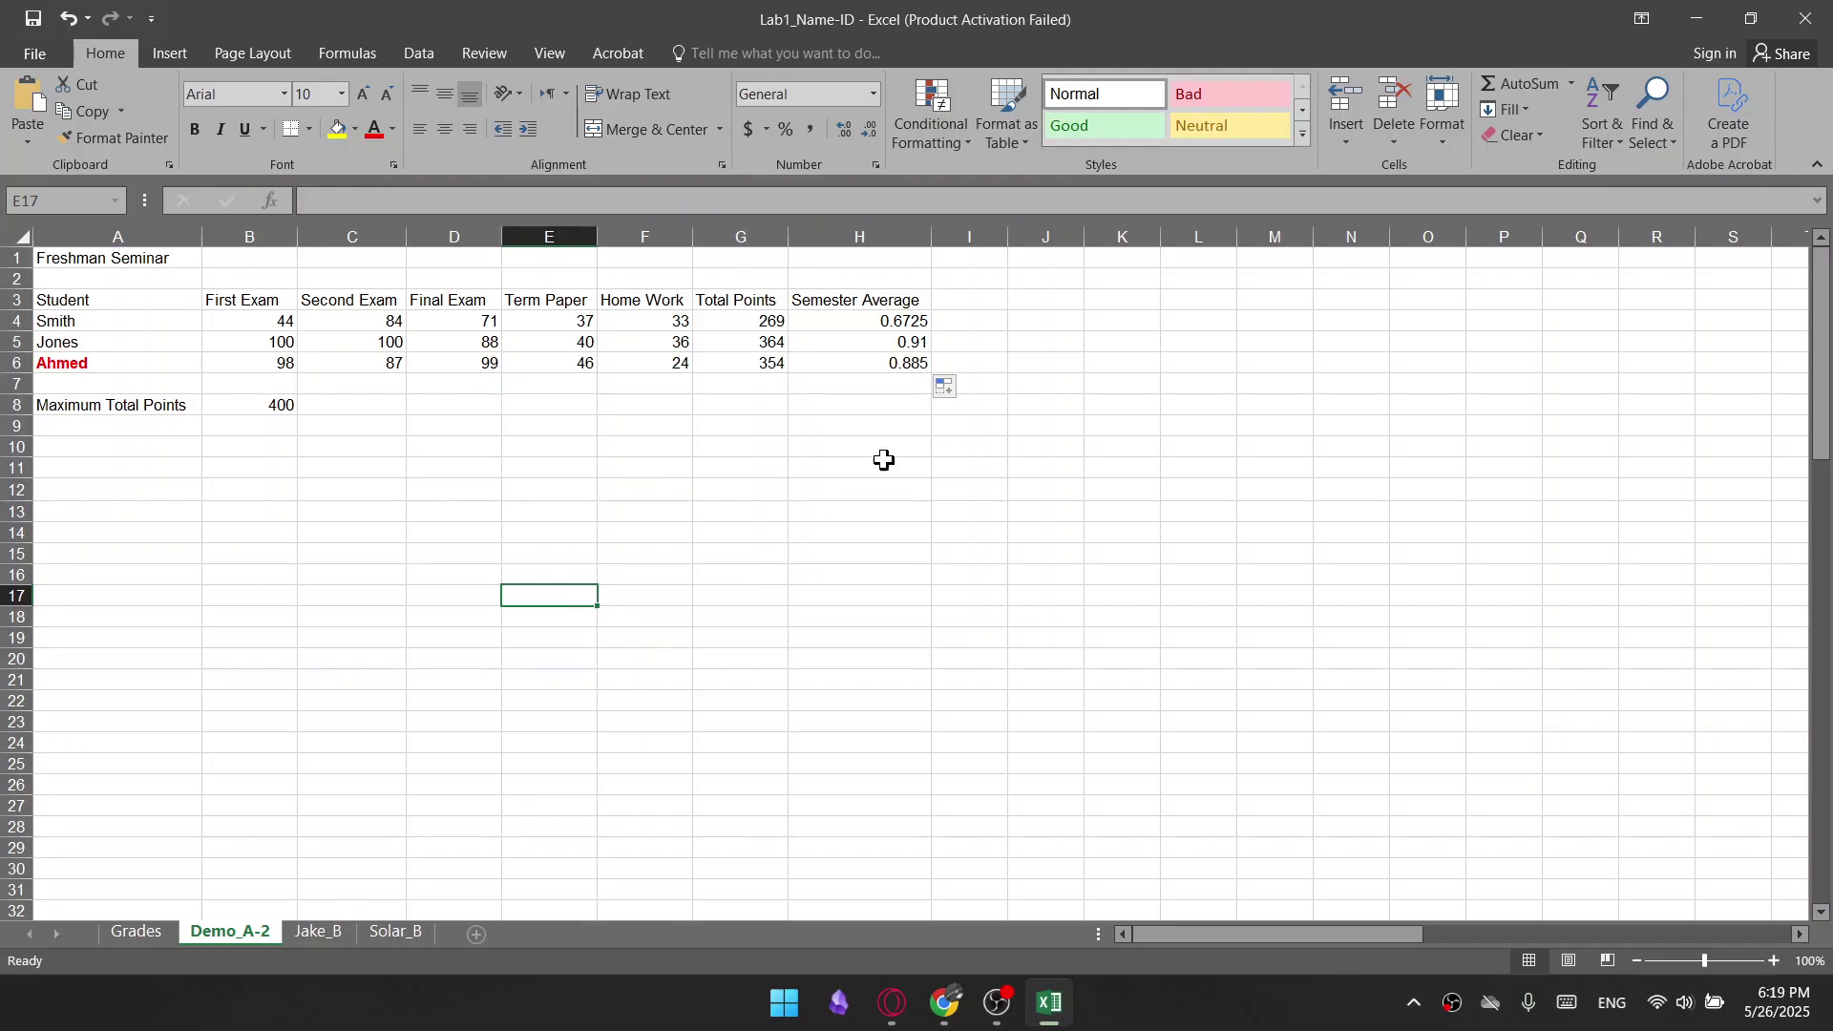
click(912, 321)
click(846, 350)
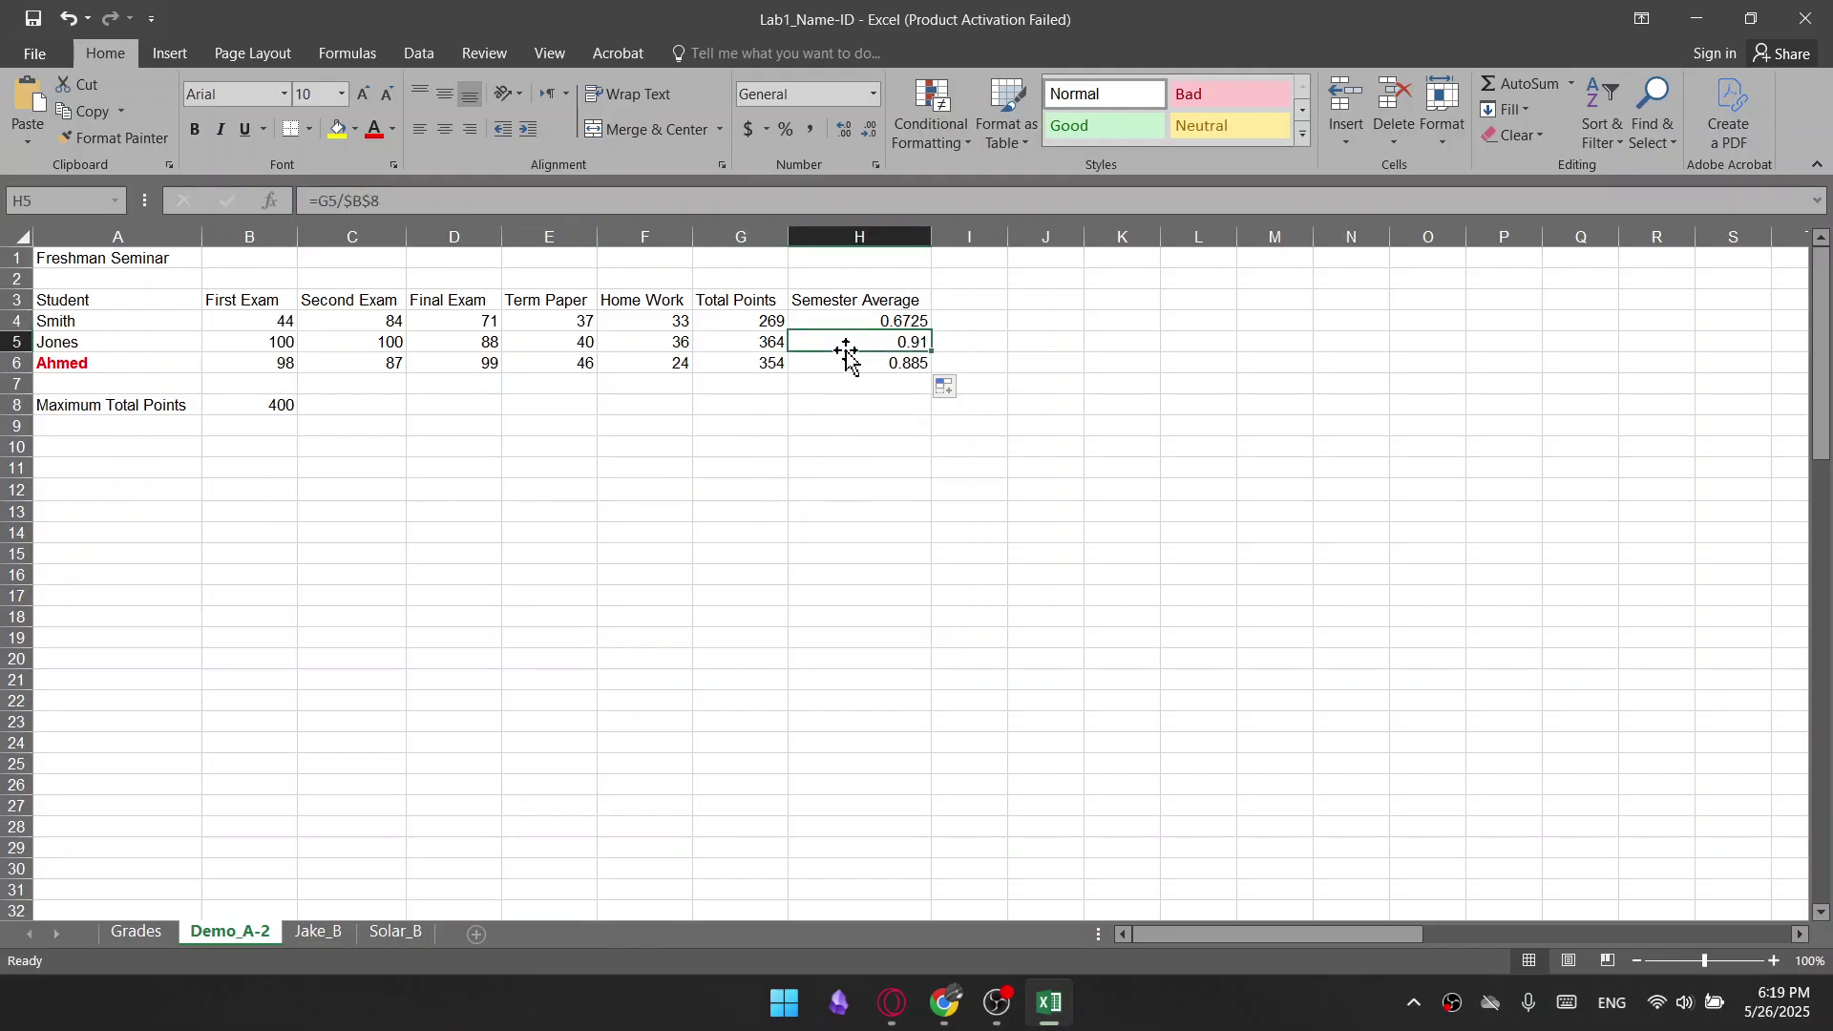
click(92, 406)
drag(92, 406, 287, 414)
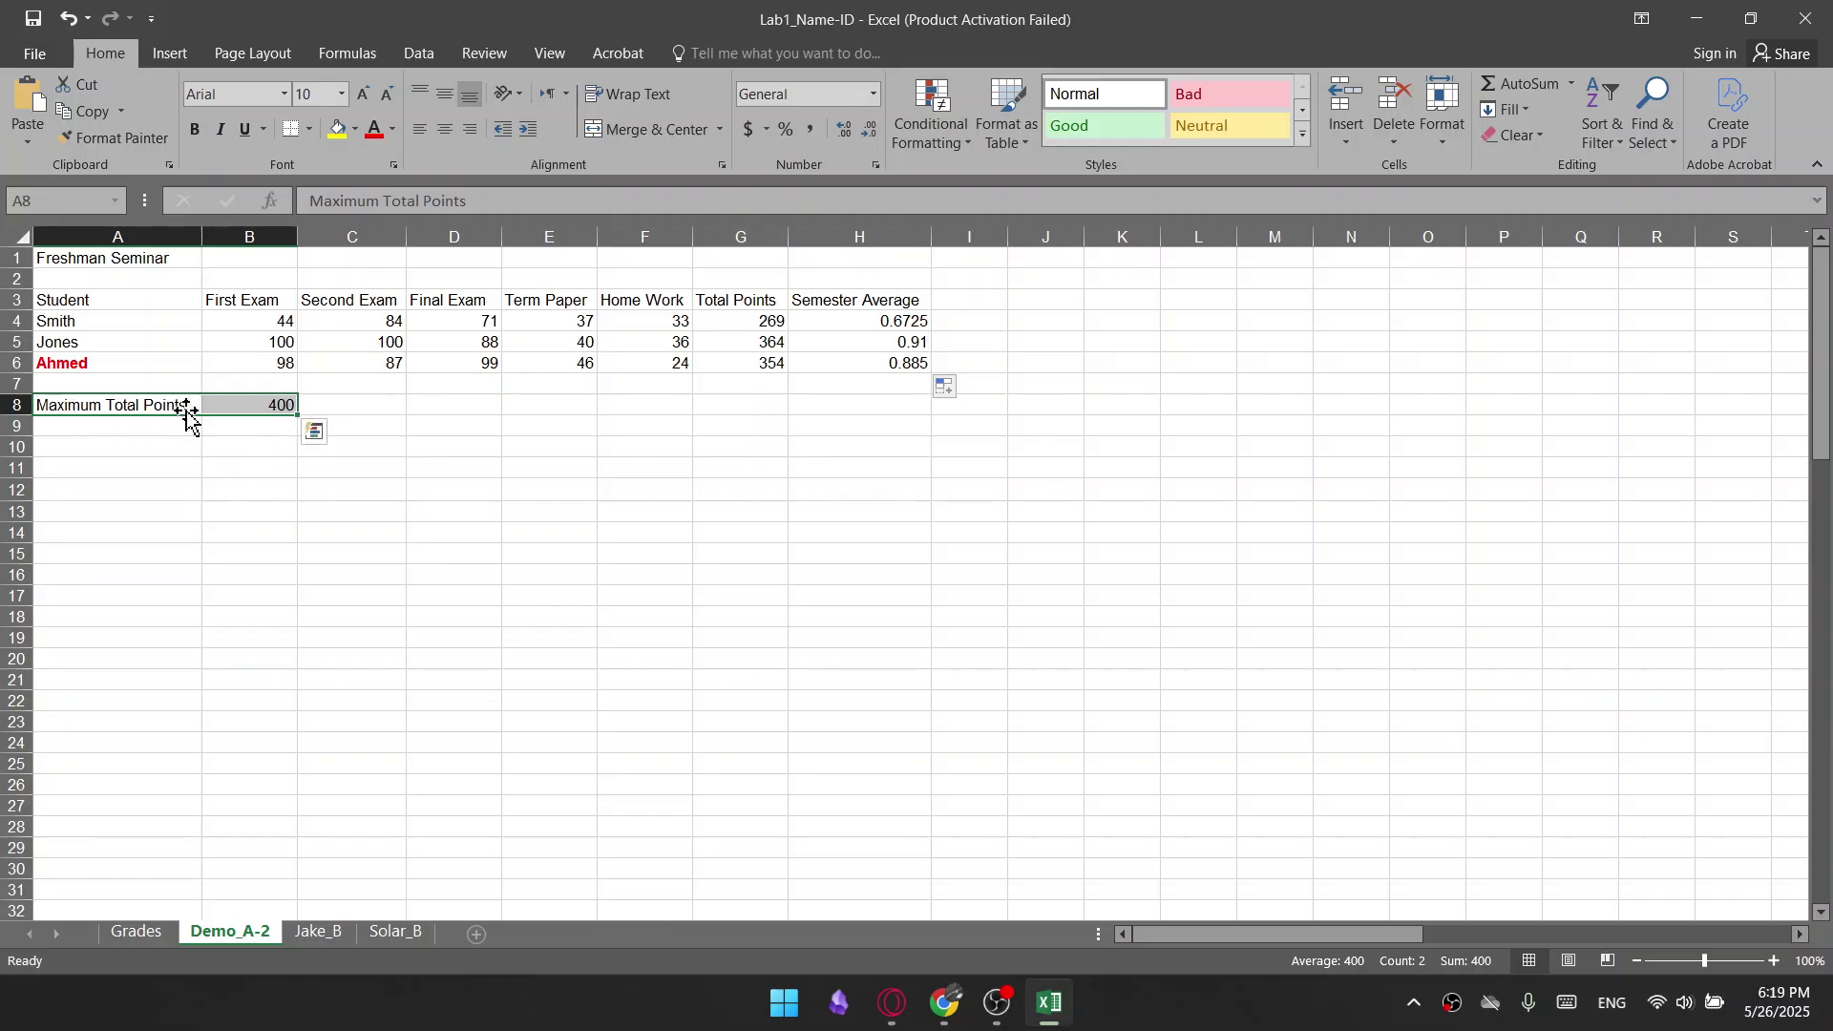
click(857, 320)
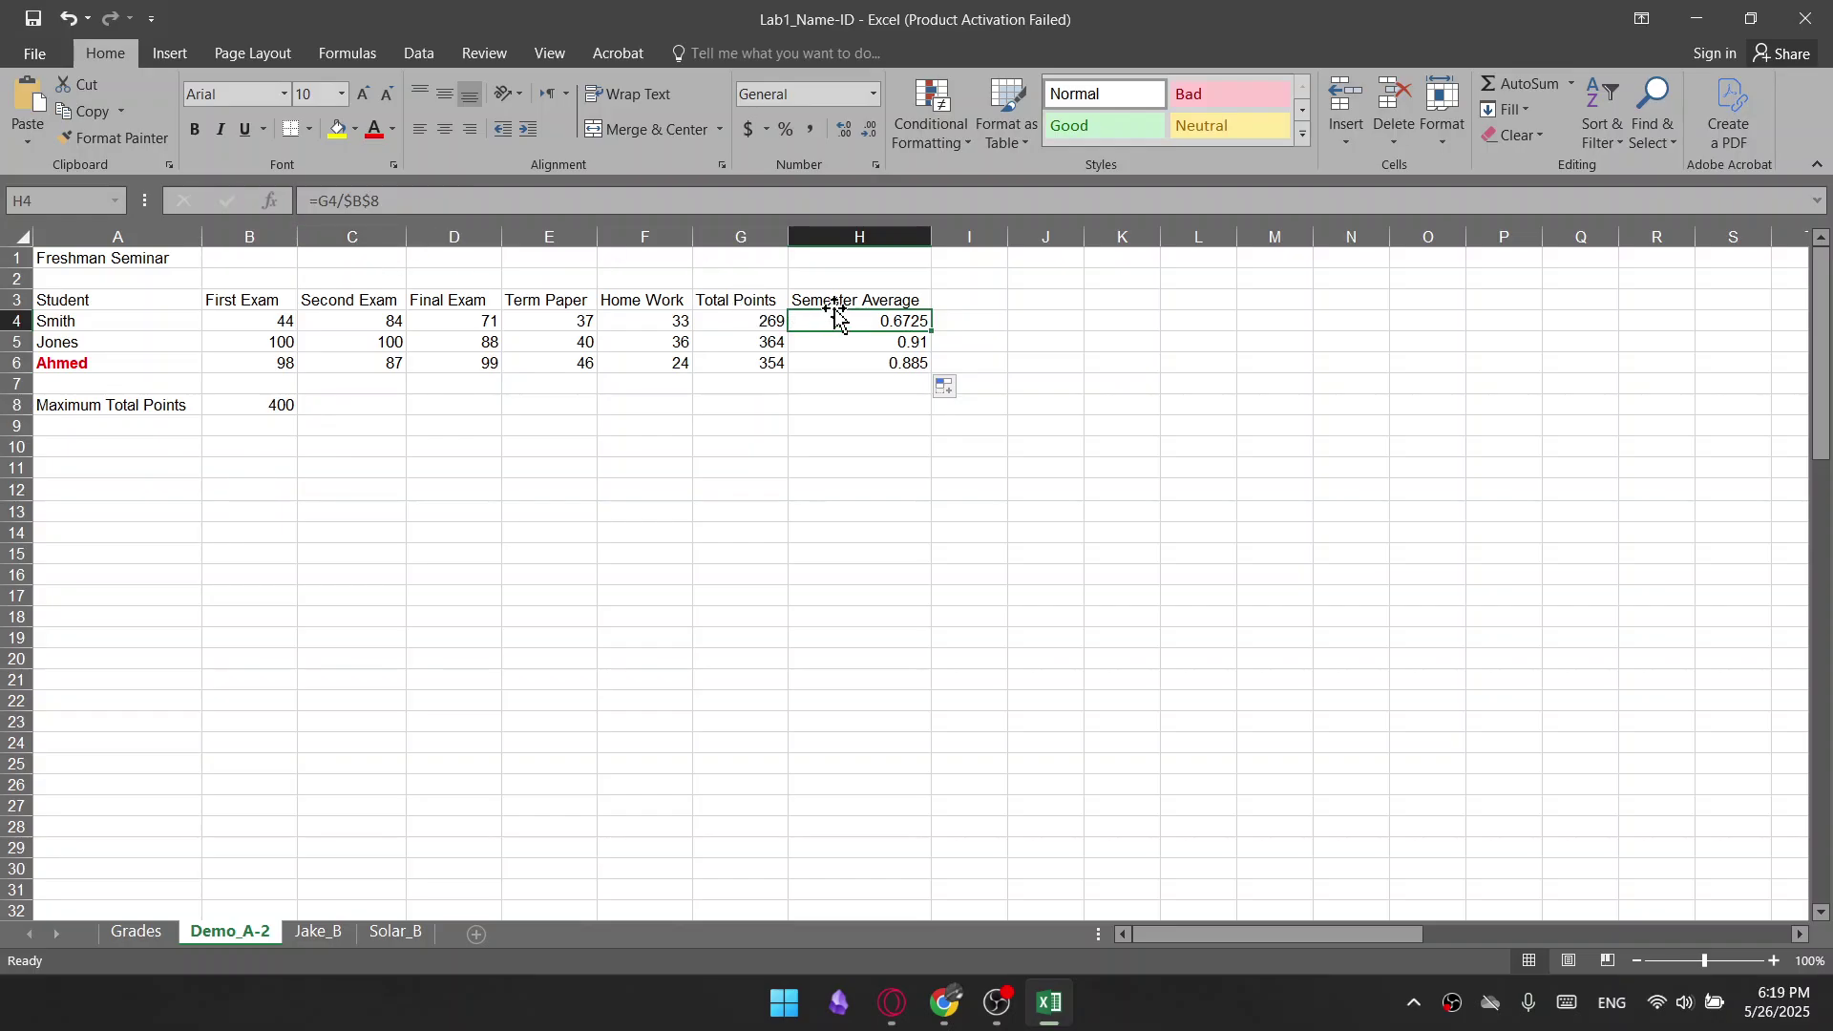
Examine how the Semester Average formulas combine each student's Total Points with the fixed Maximum Total Points cell B8
click(732, 319)
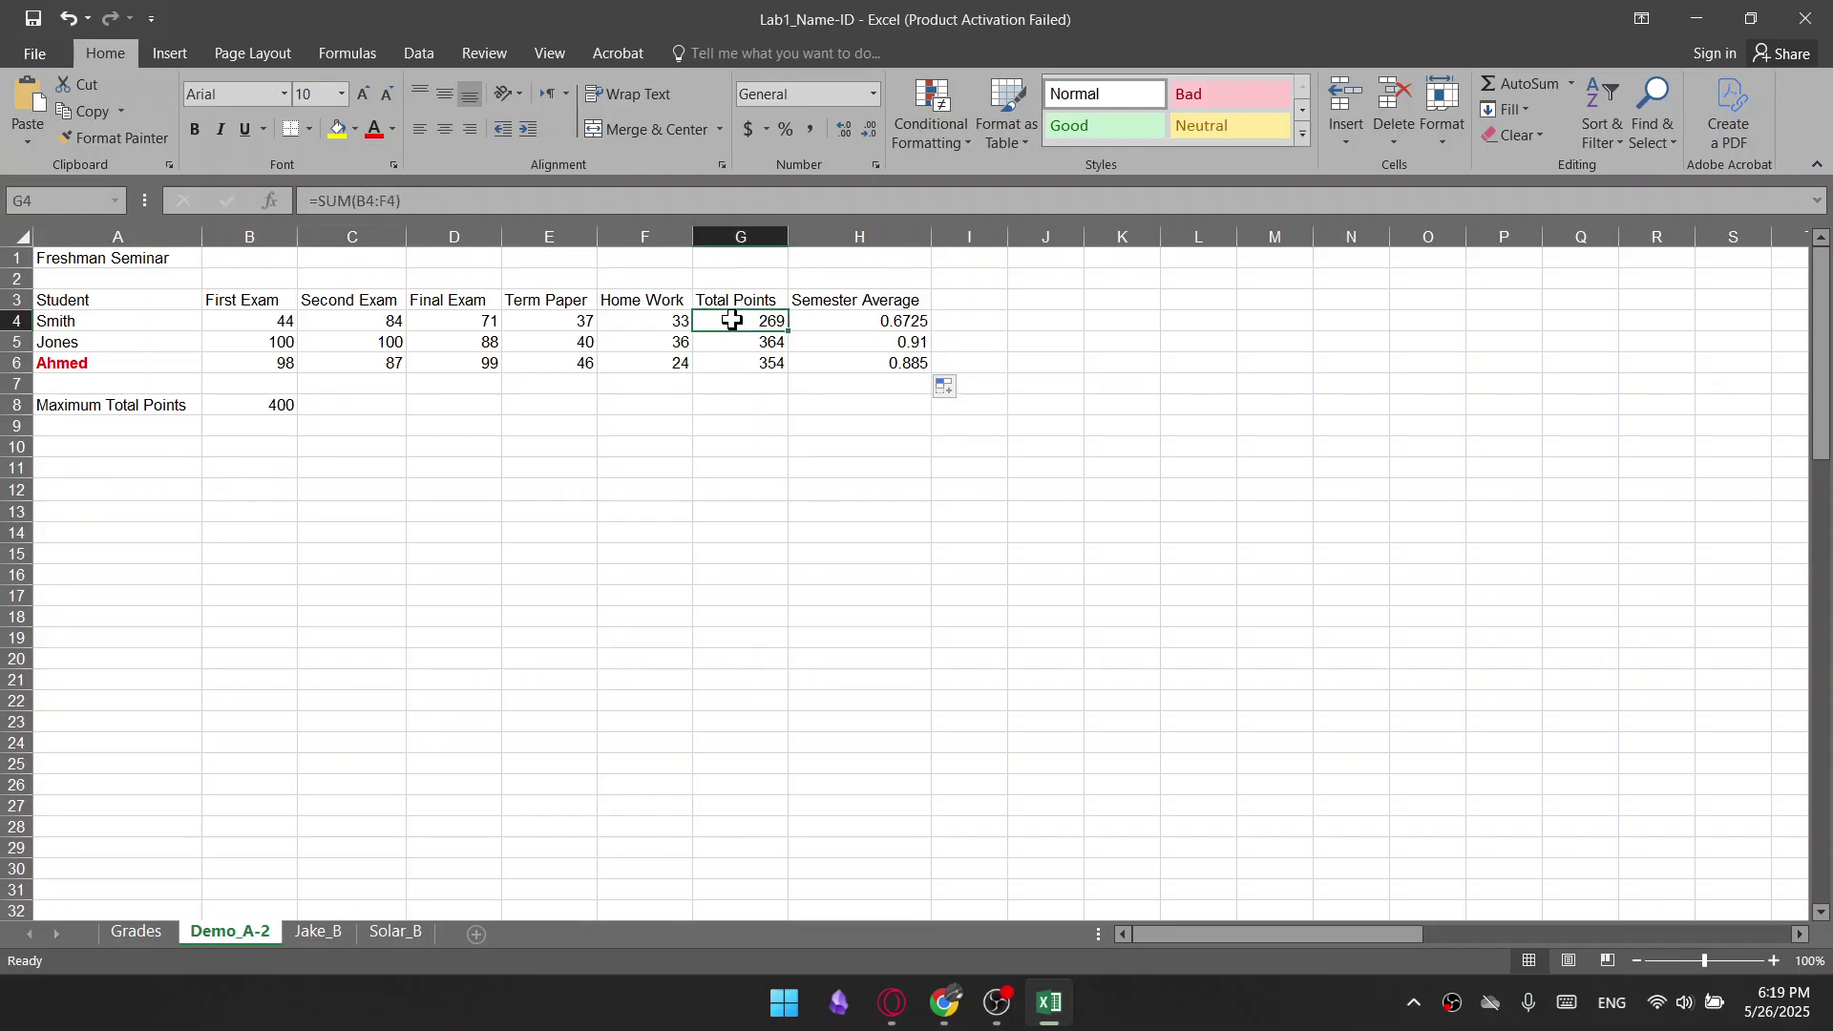
click(883, 327)
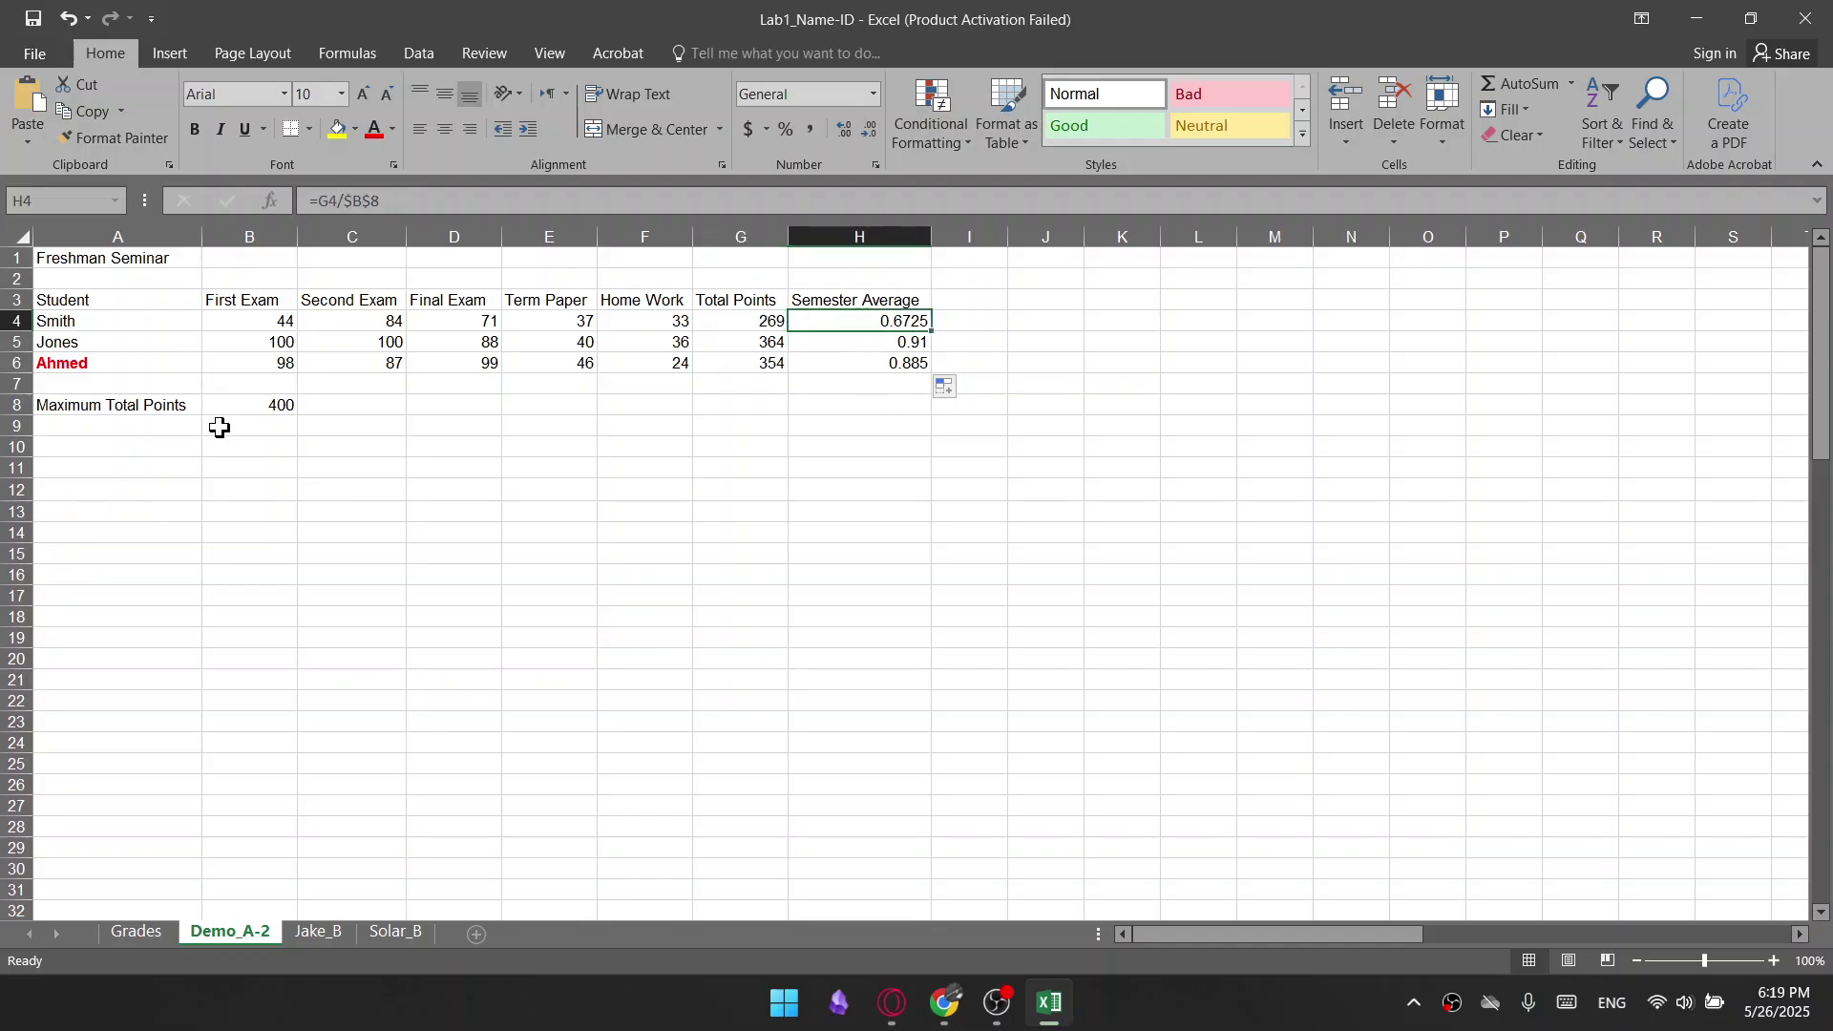
click(244, 413)
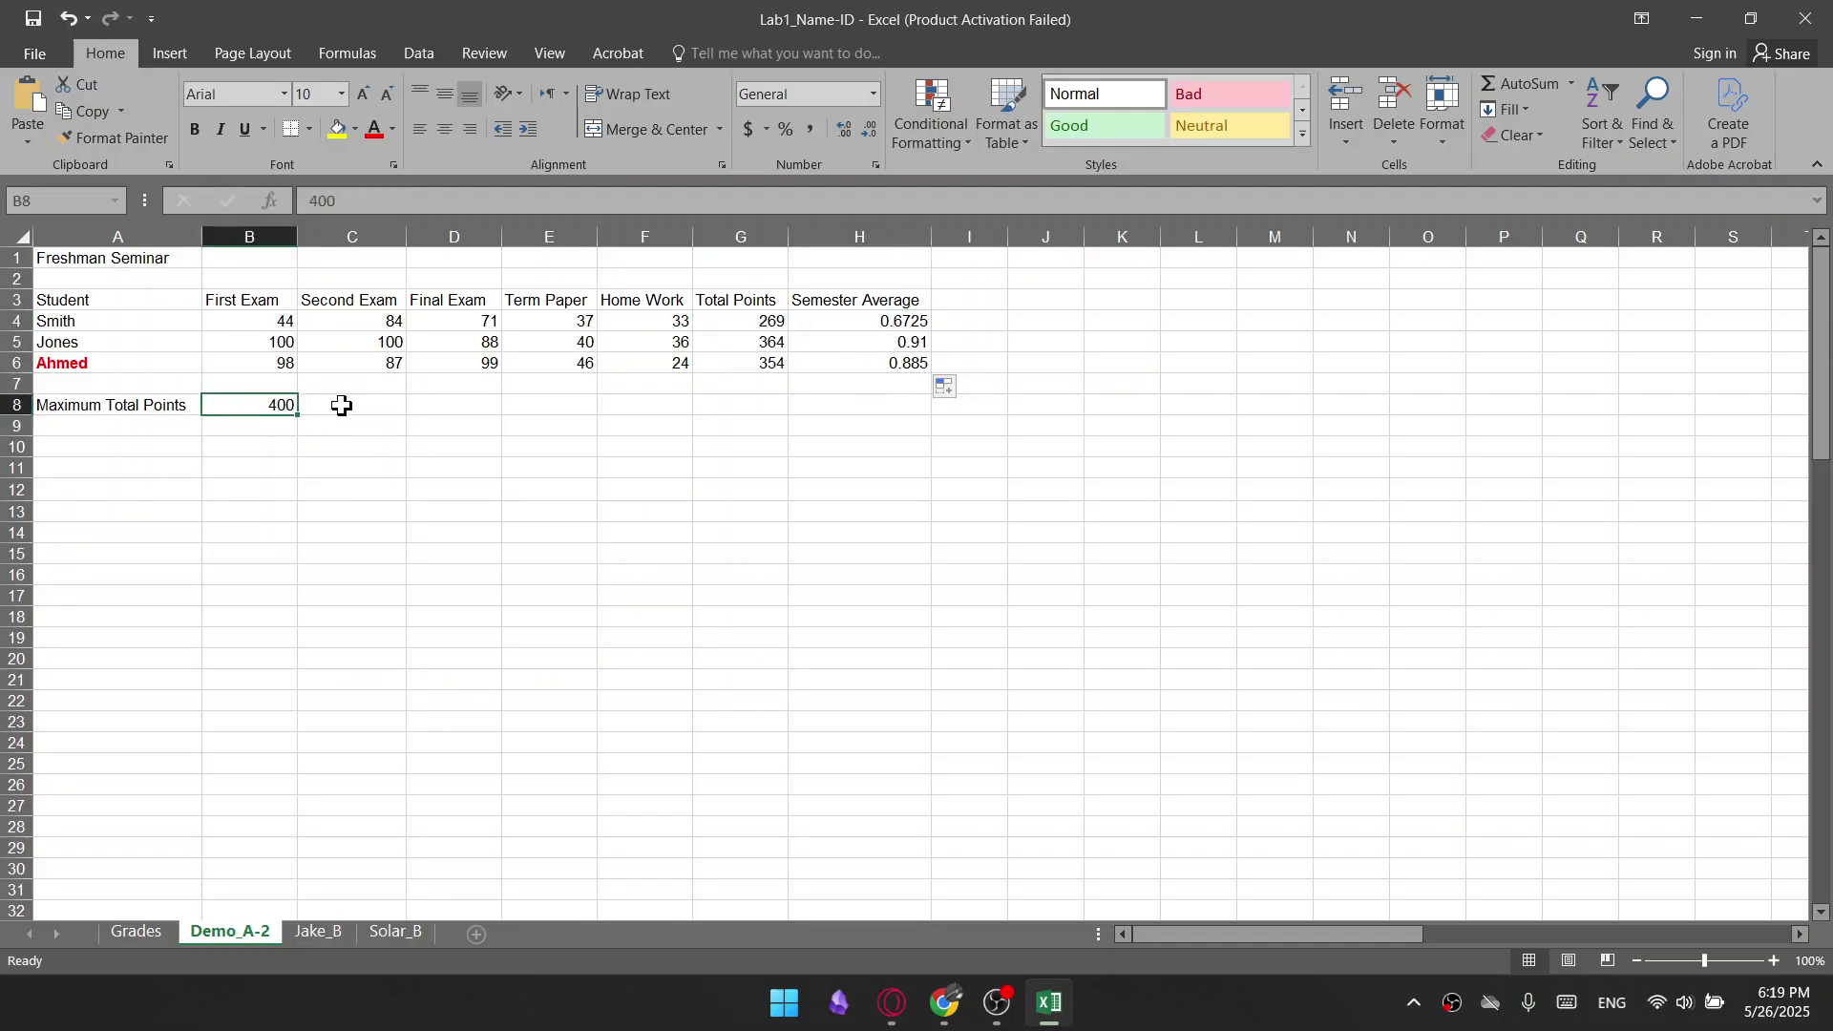
click(858, 323)
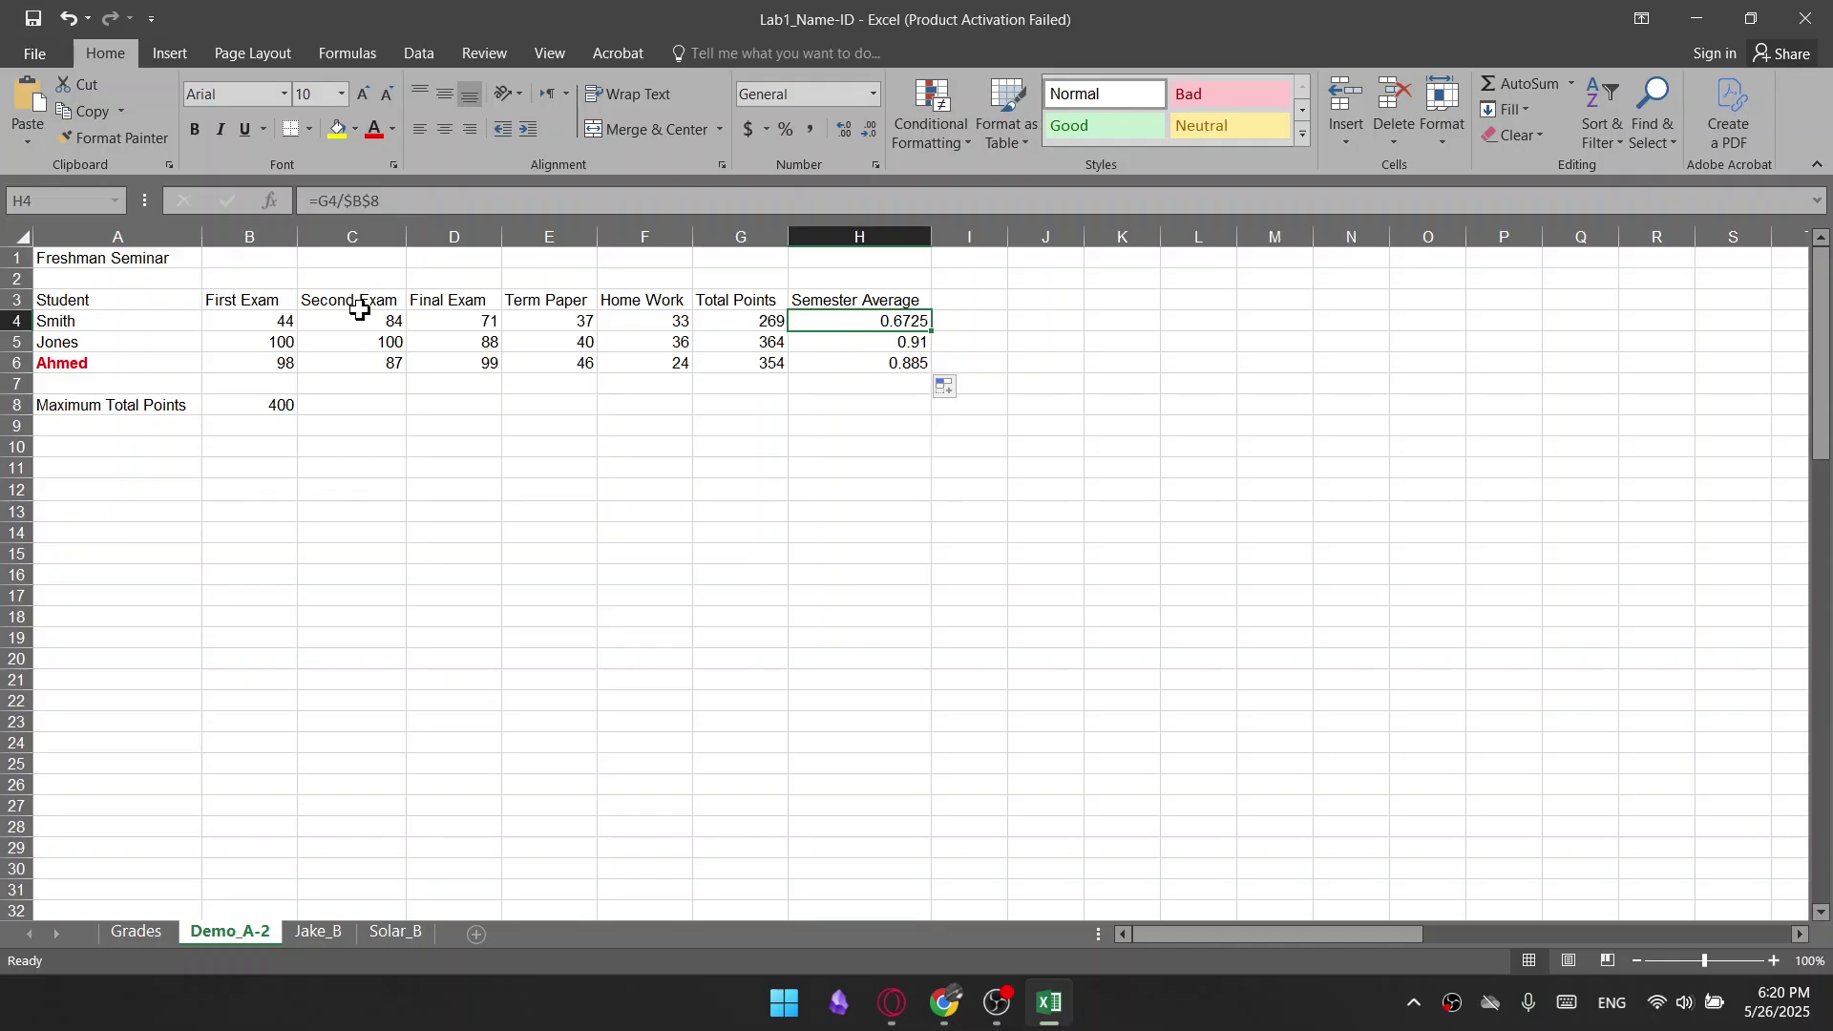
click(827, 346)
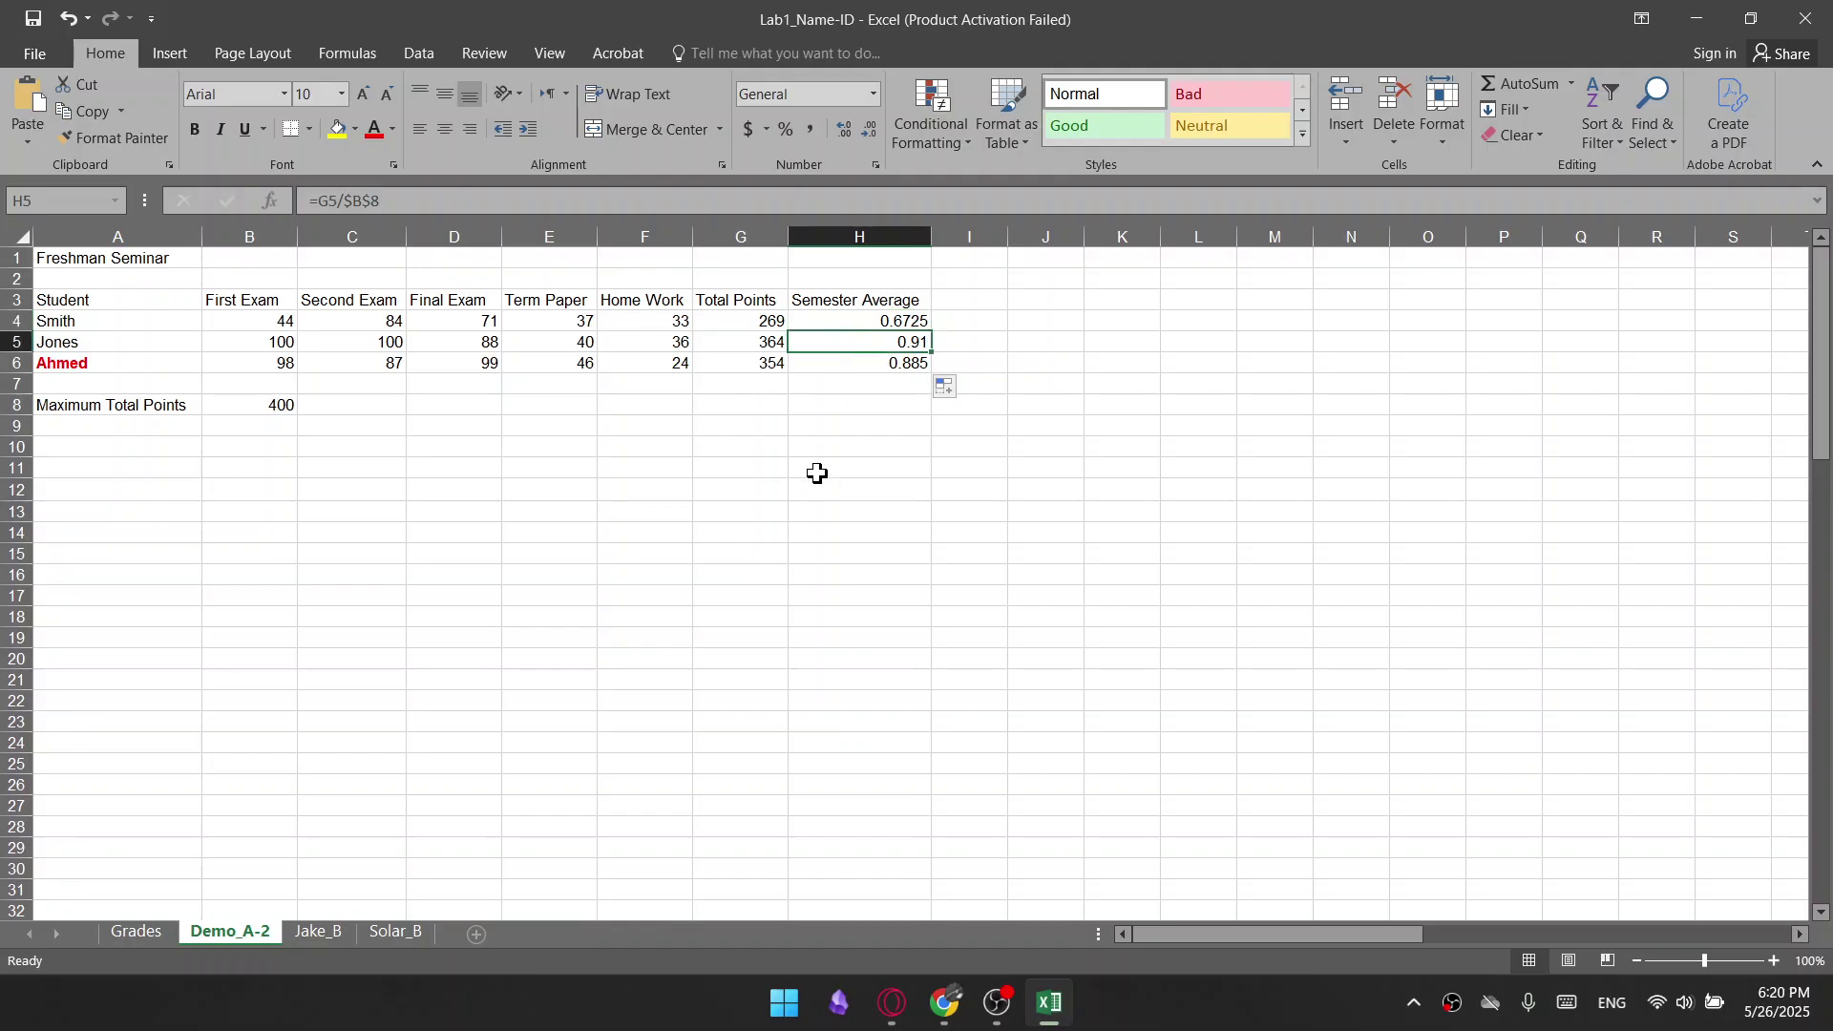
click(100, 349)
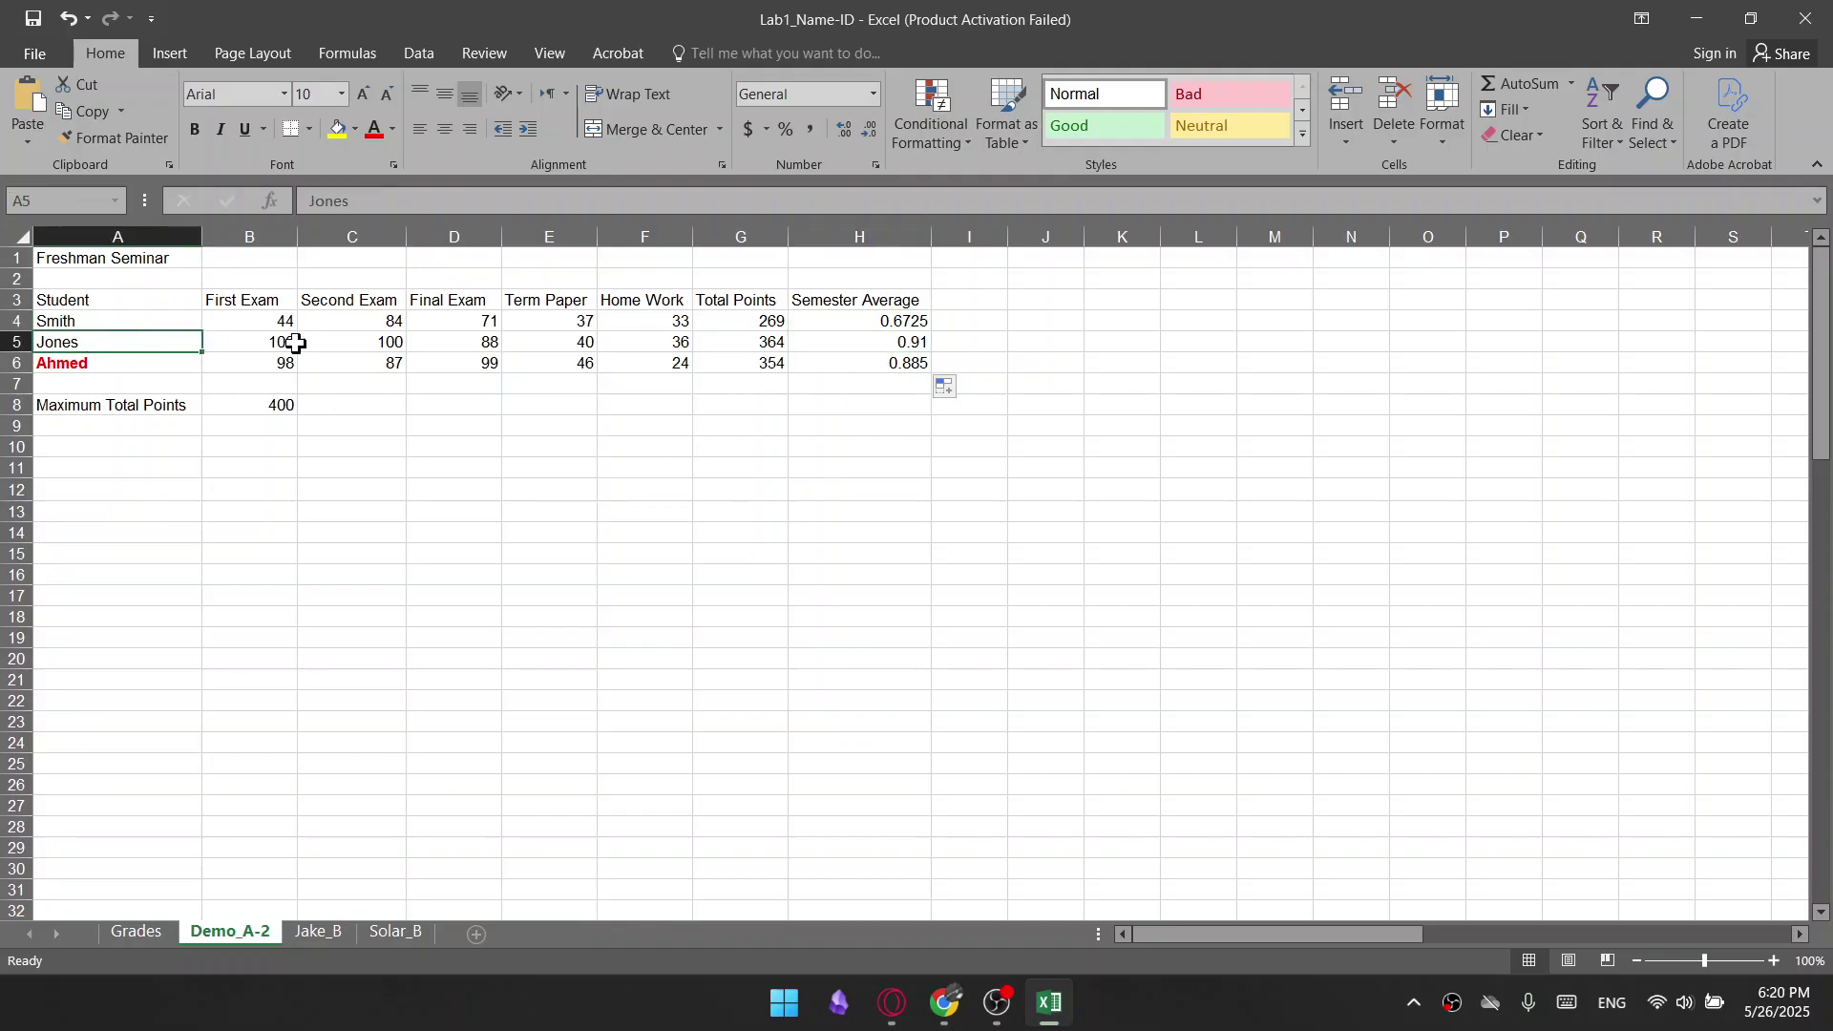
click(851, 342)
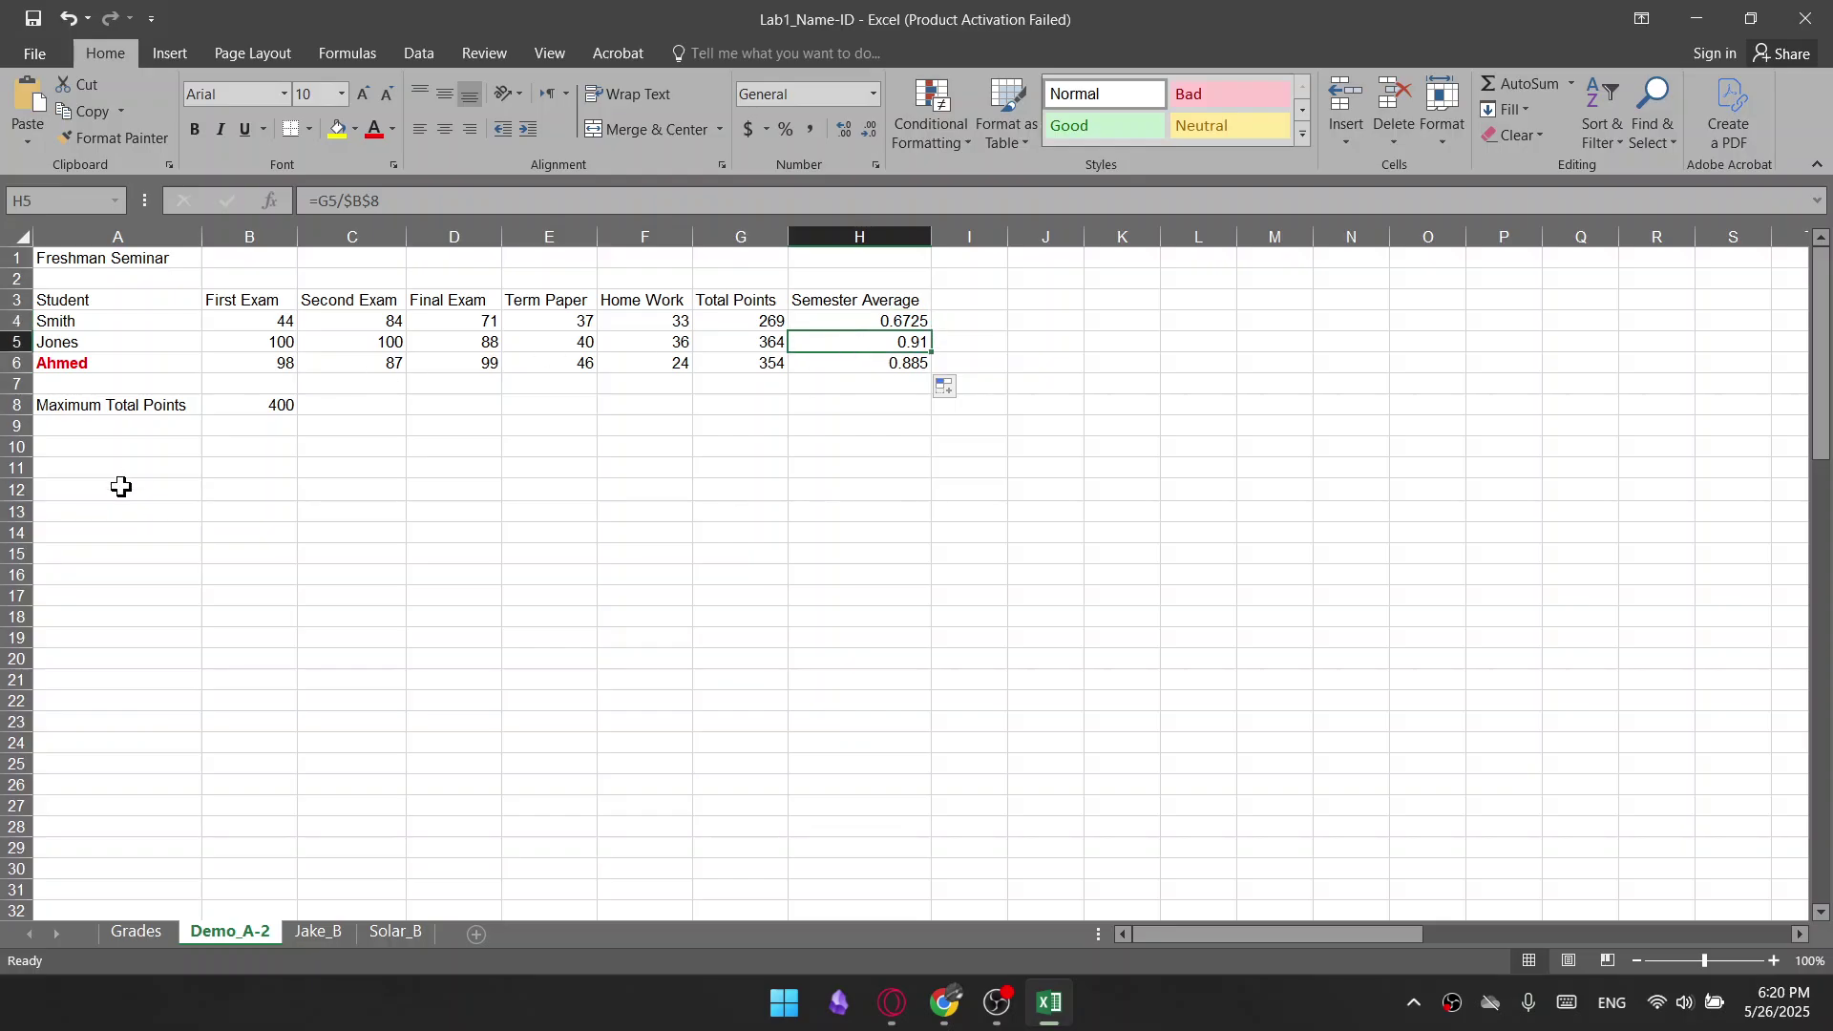
drag(107, 410, 263, 406)
click(263, 406)
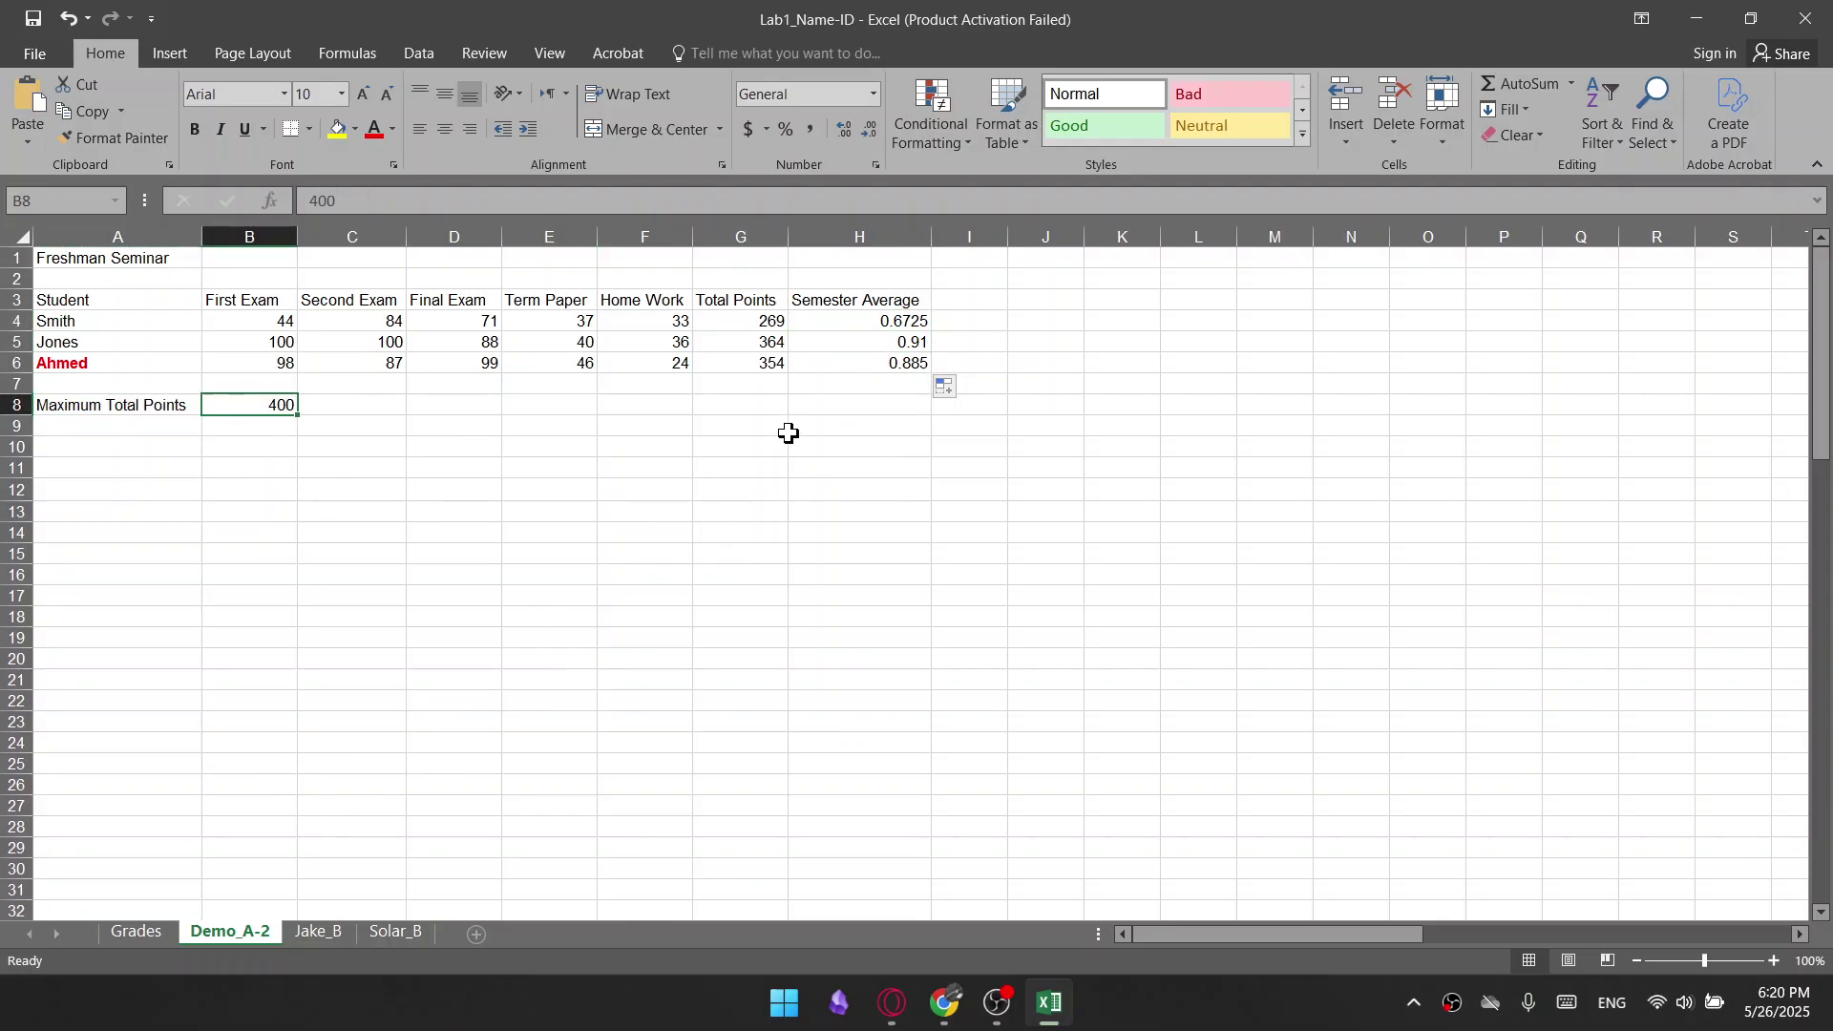
Switch to the lab instructions in the browser and read the Part B tasks for sheet Jake_B, including the Increase/Decrease formula
click(892, 1002)
scroll(654, 647, down, 10)
scroll(654, 646, up, 1)
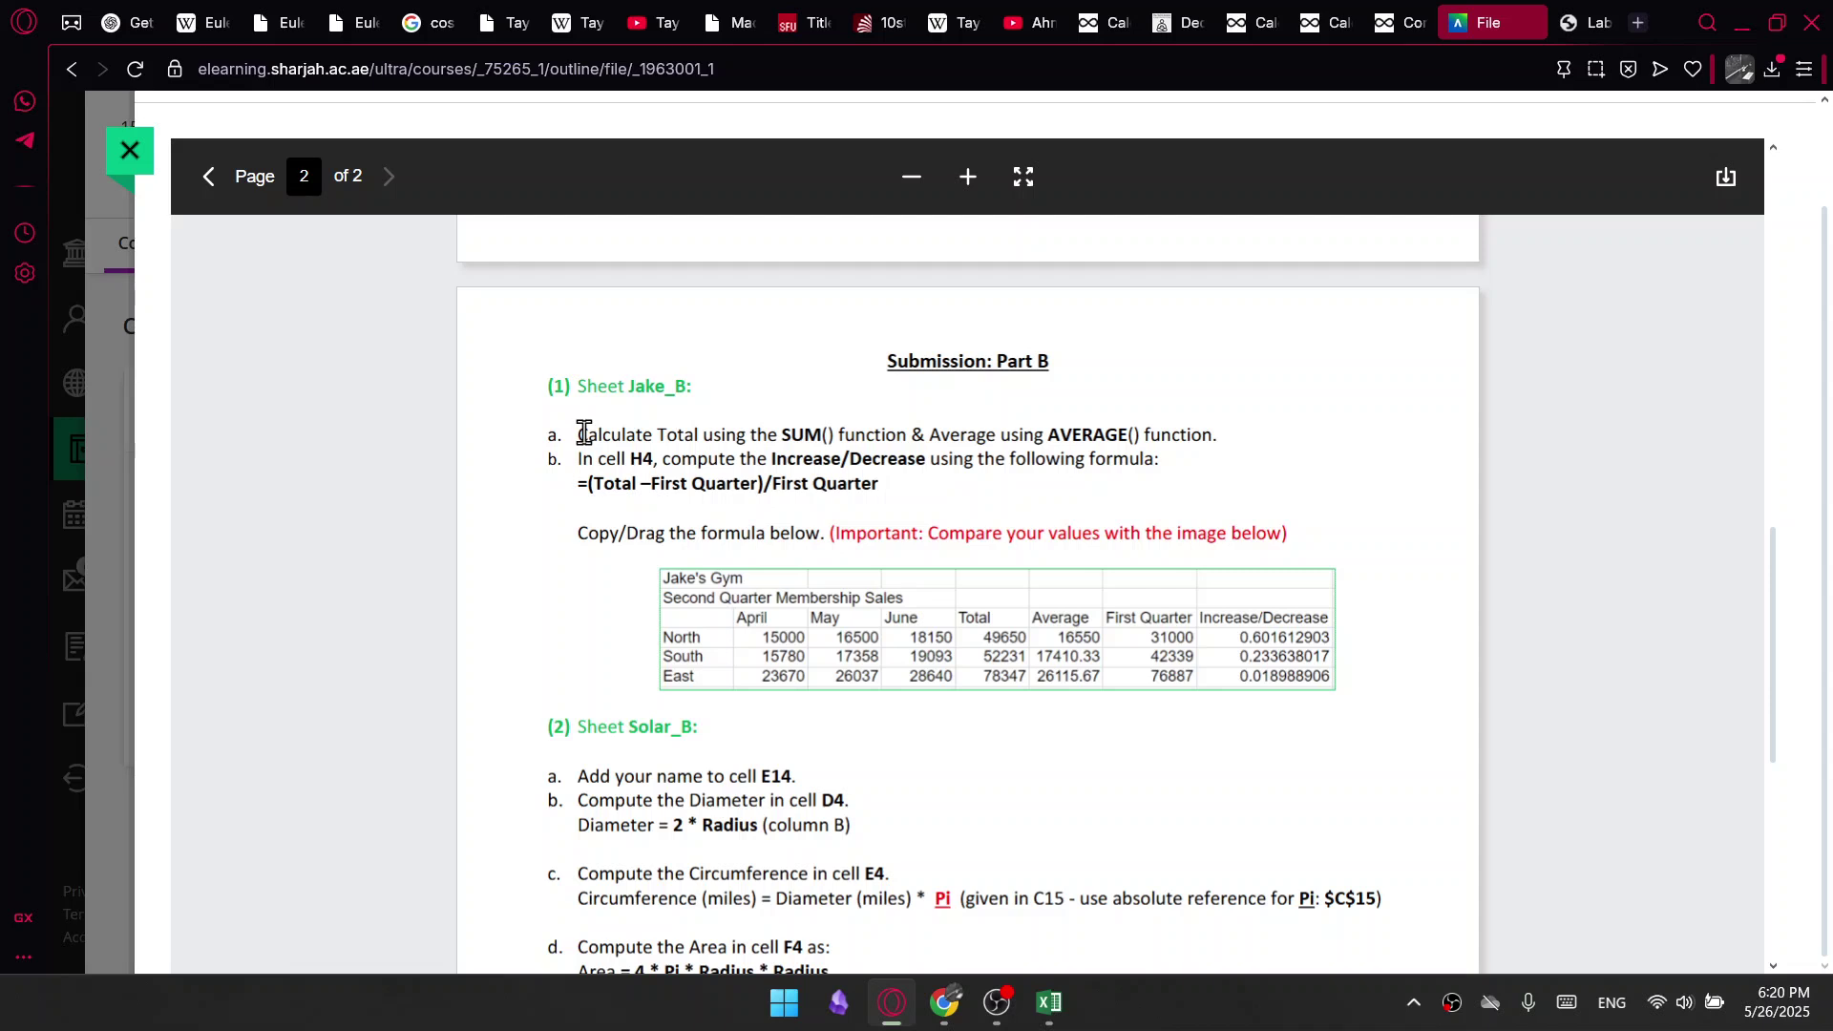
drag(589, 434, 1214, 439)
click(1312, 450)
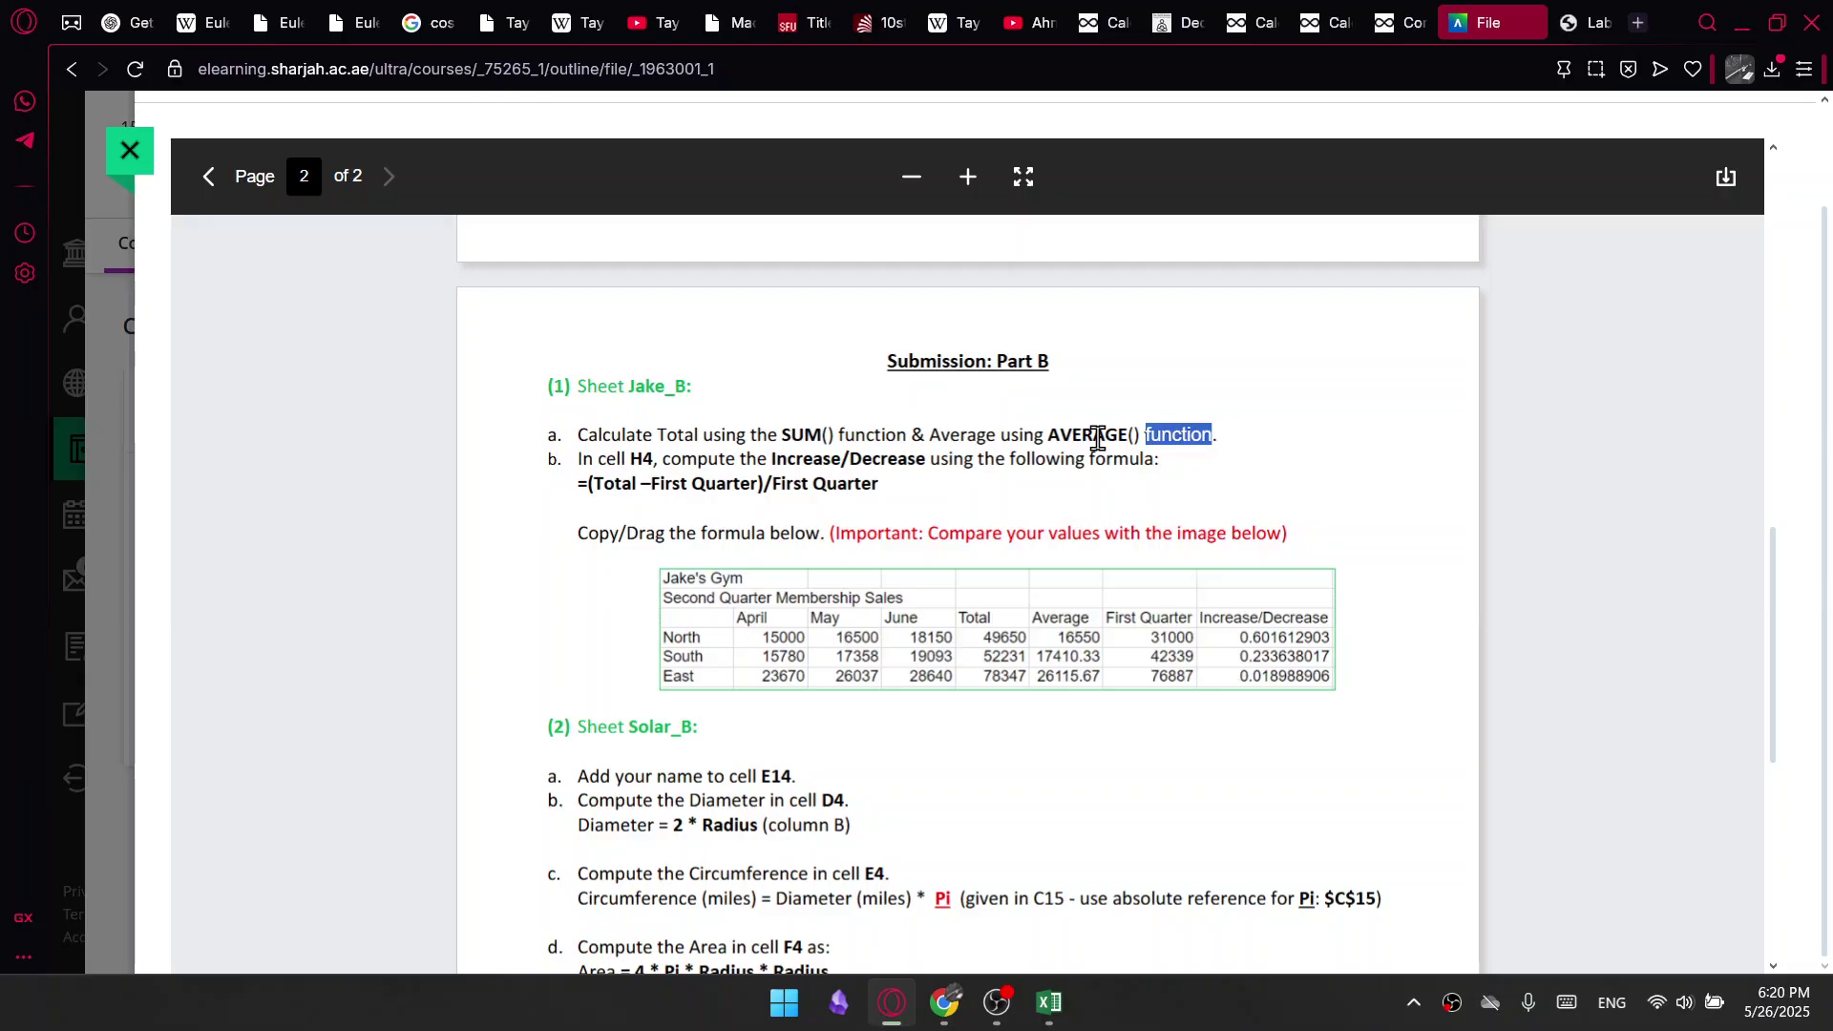
scroll(1293, 405, up, 1)
scroll(1293, 405, down, 3)
scroll(1293, 404, up, 1)
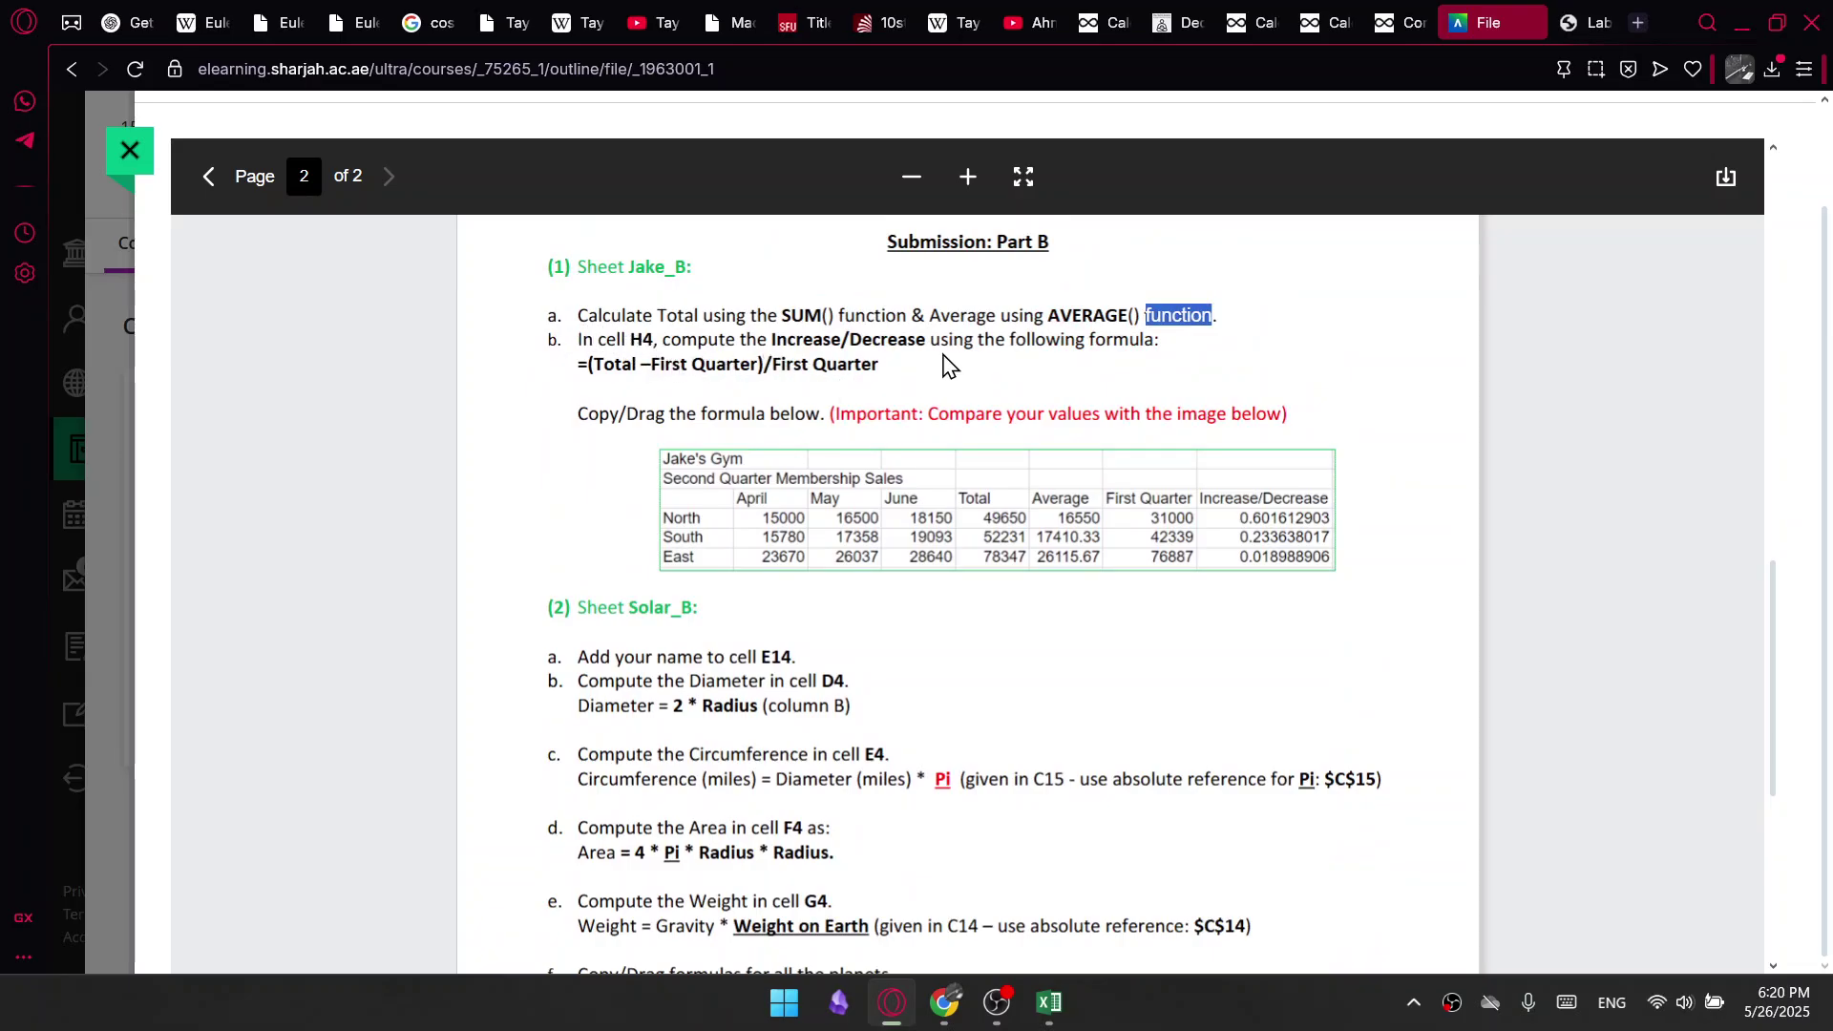
drag(597, 363, 848, 371)
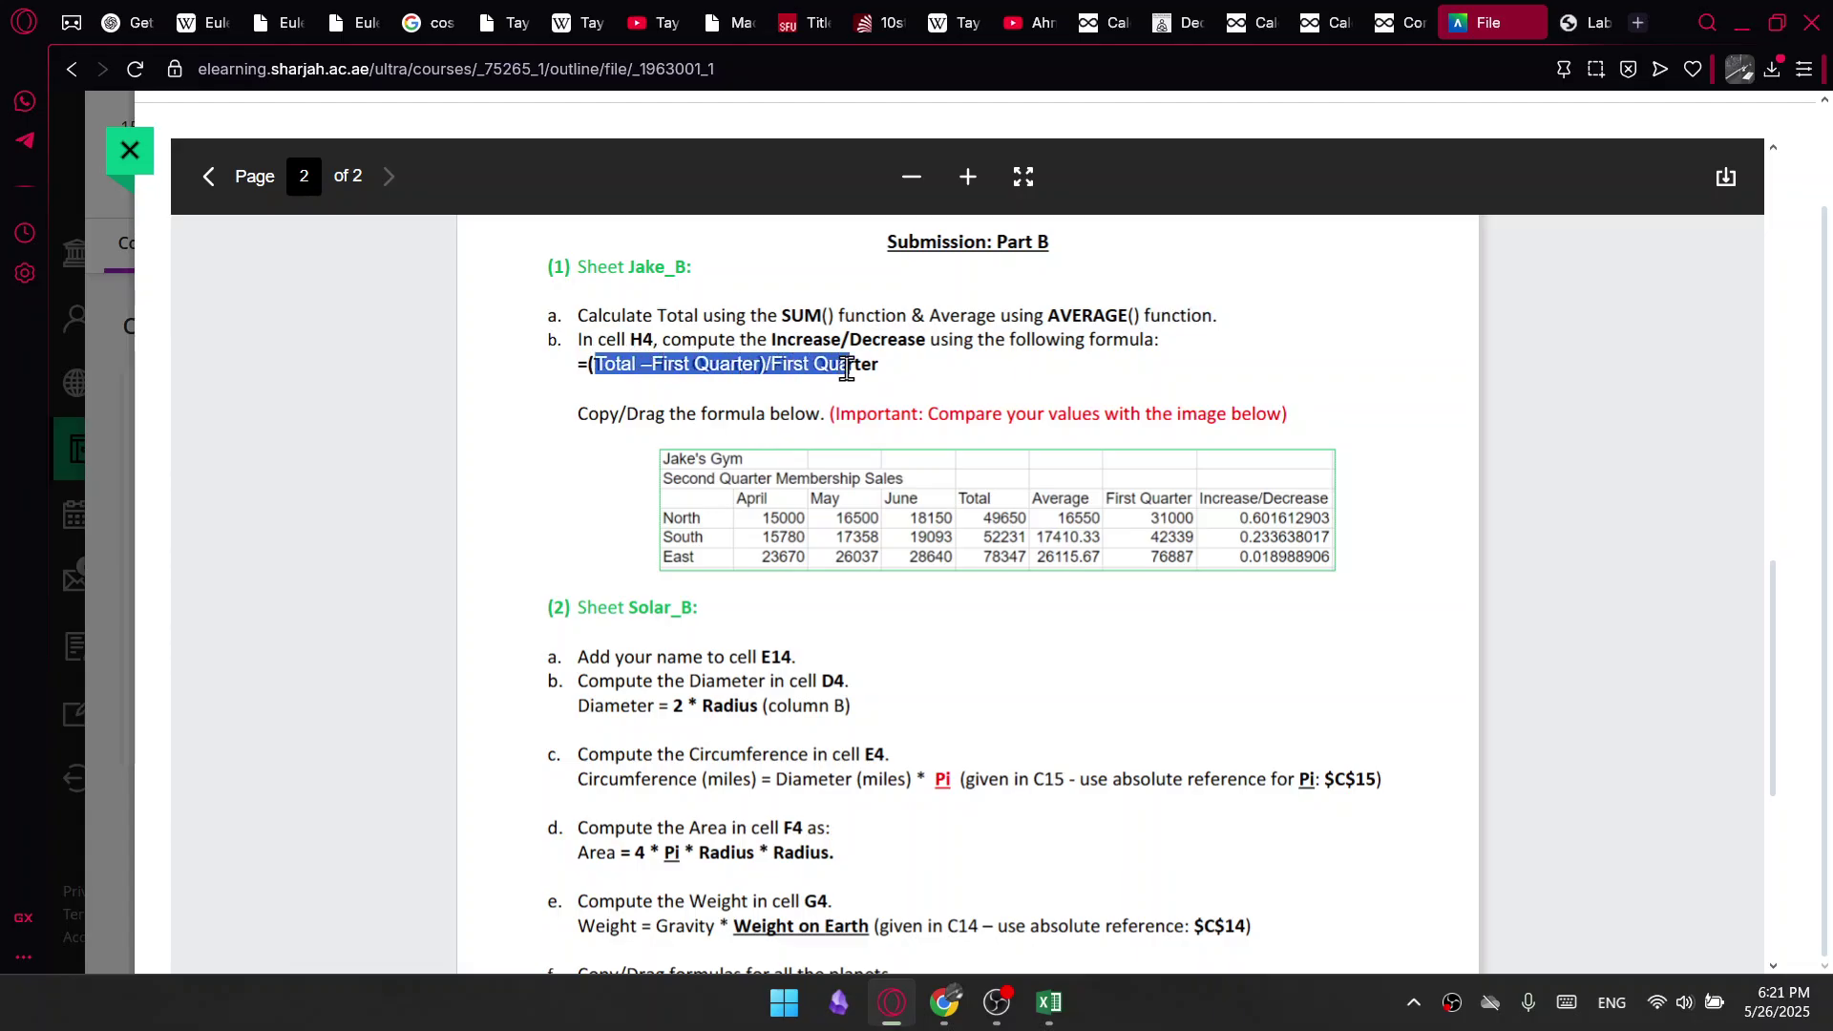
click(848, 370)
Switch back to the Excel workbook and compute North's Total on sheet Jake_B by entering =SUM(B4:D4) in E4
click(1063, 1018)
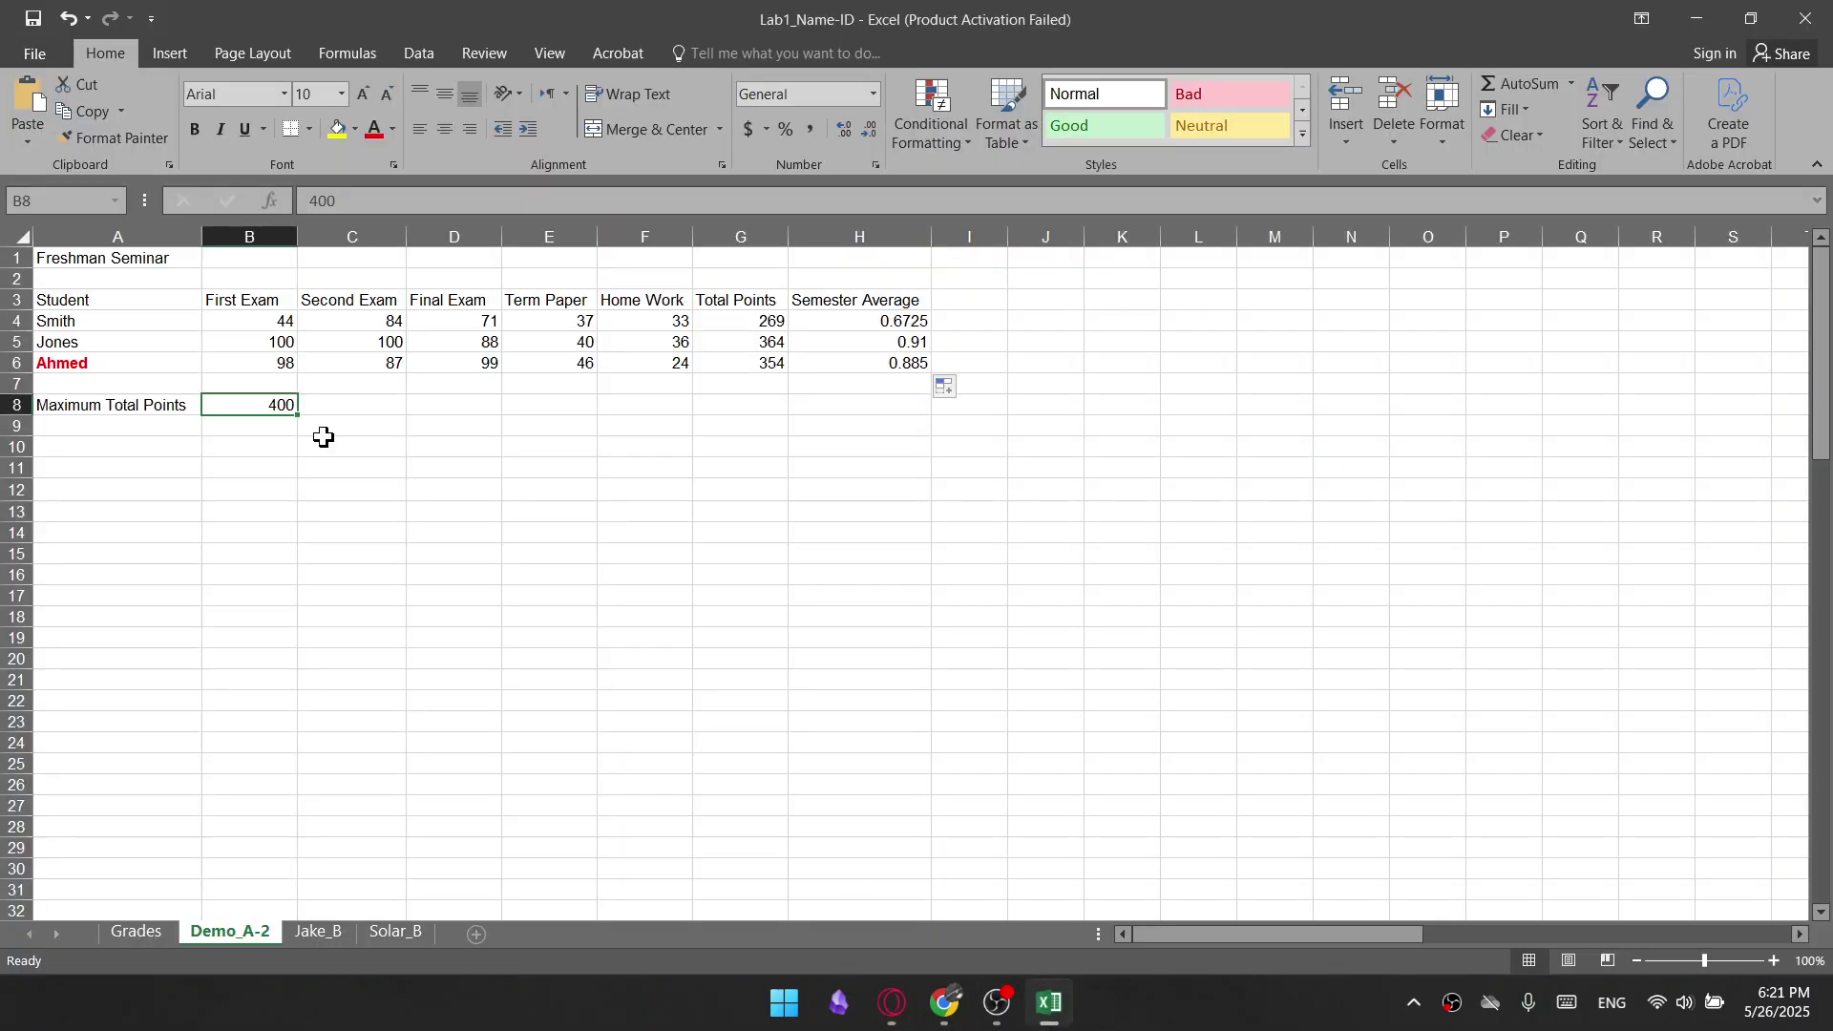
click(340, 936)
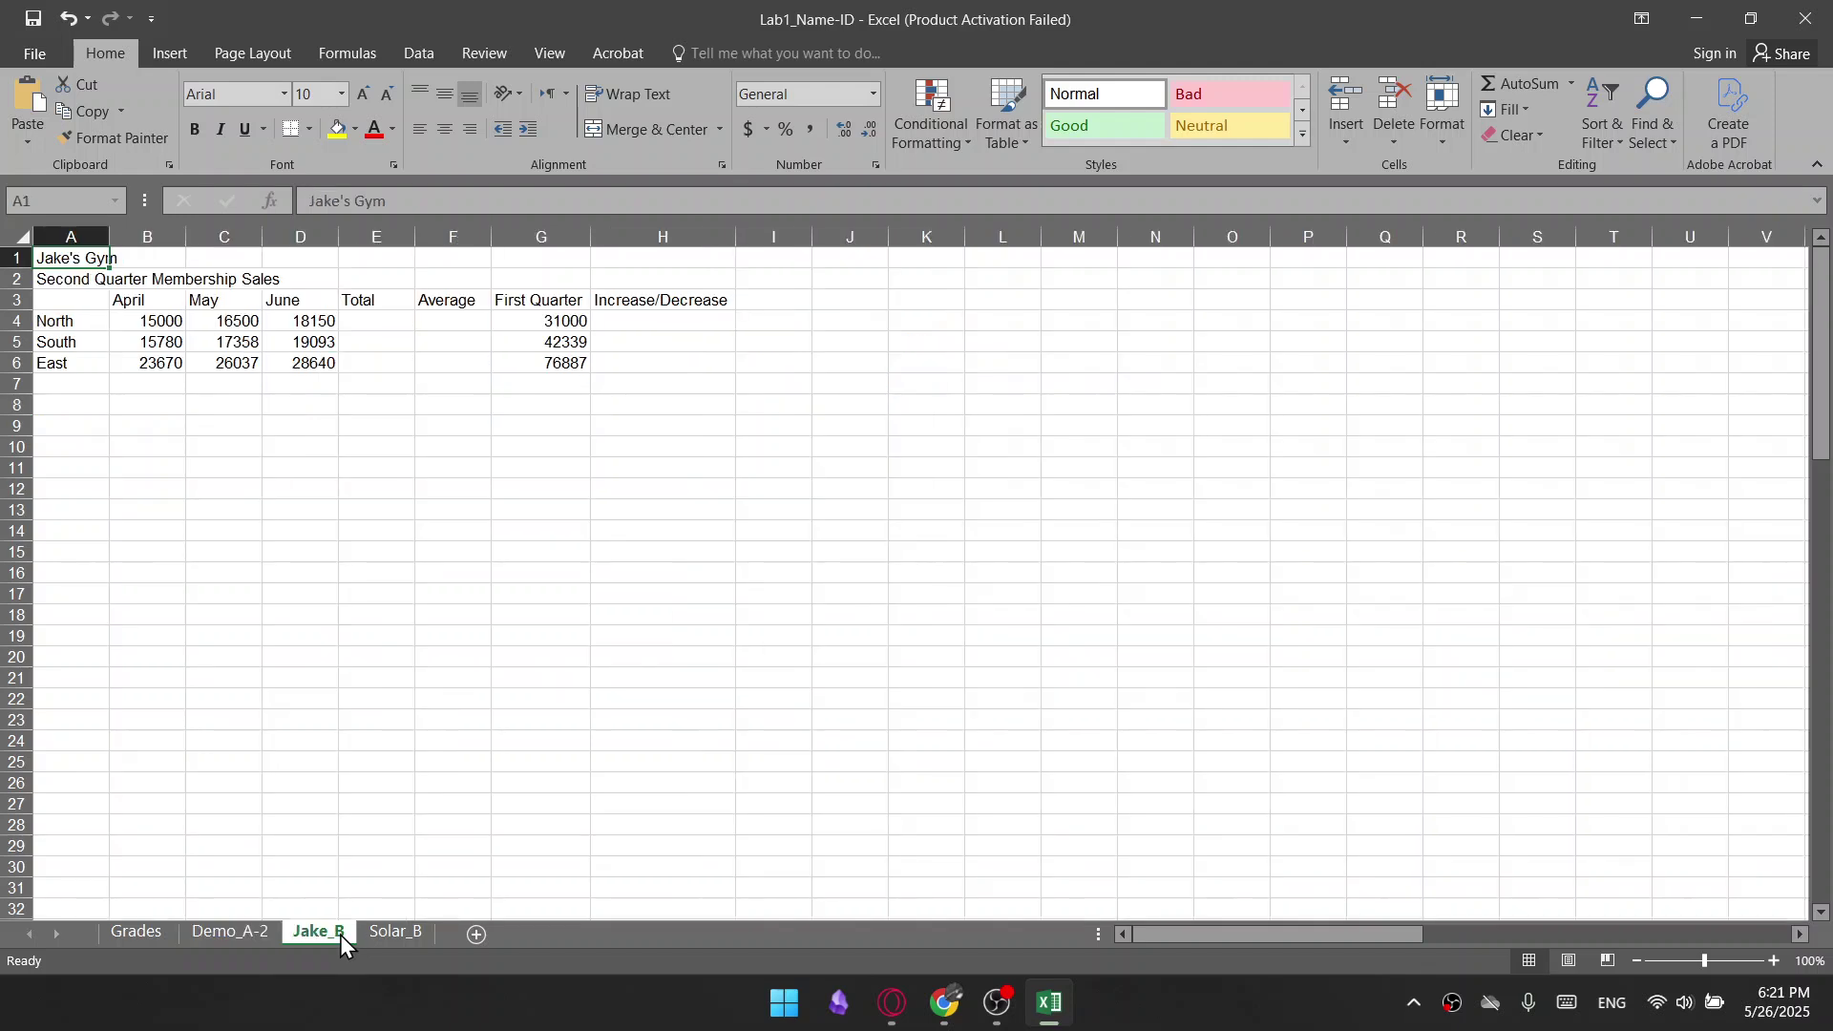
click(377, 321)
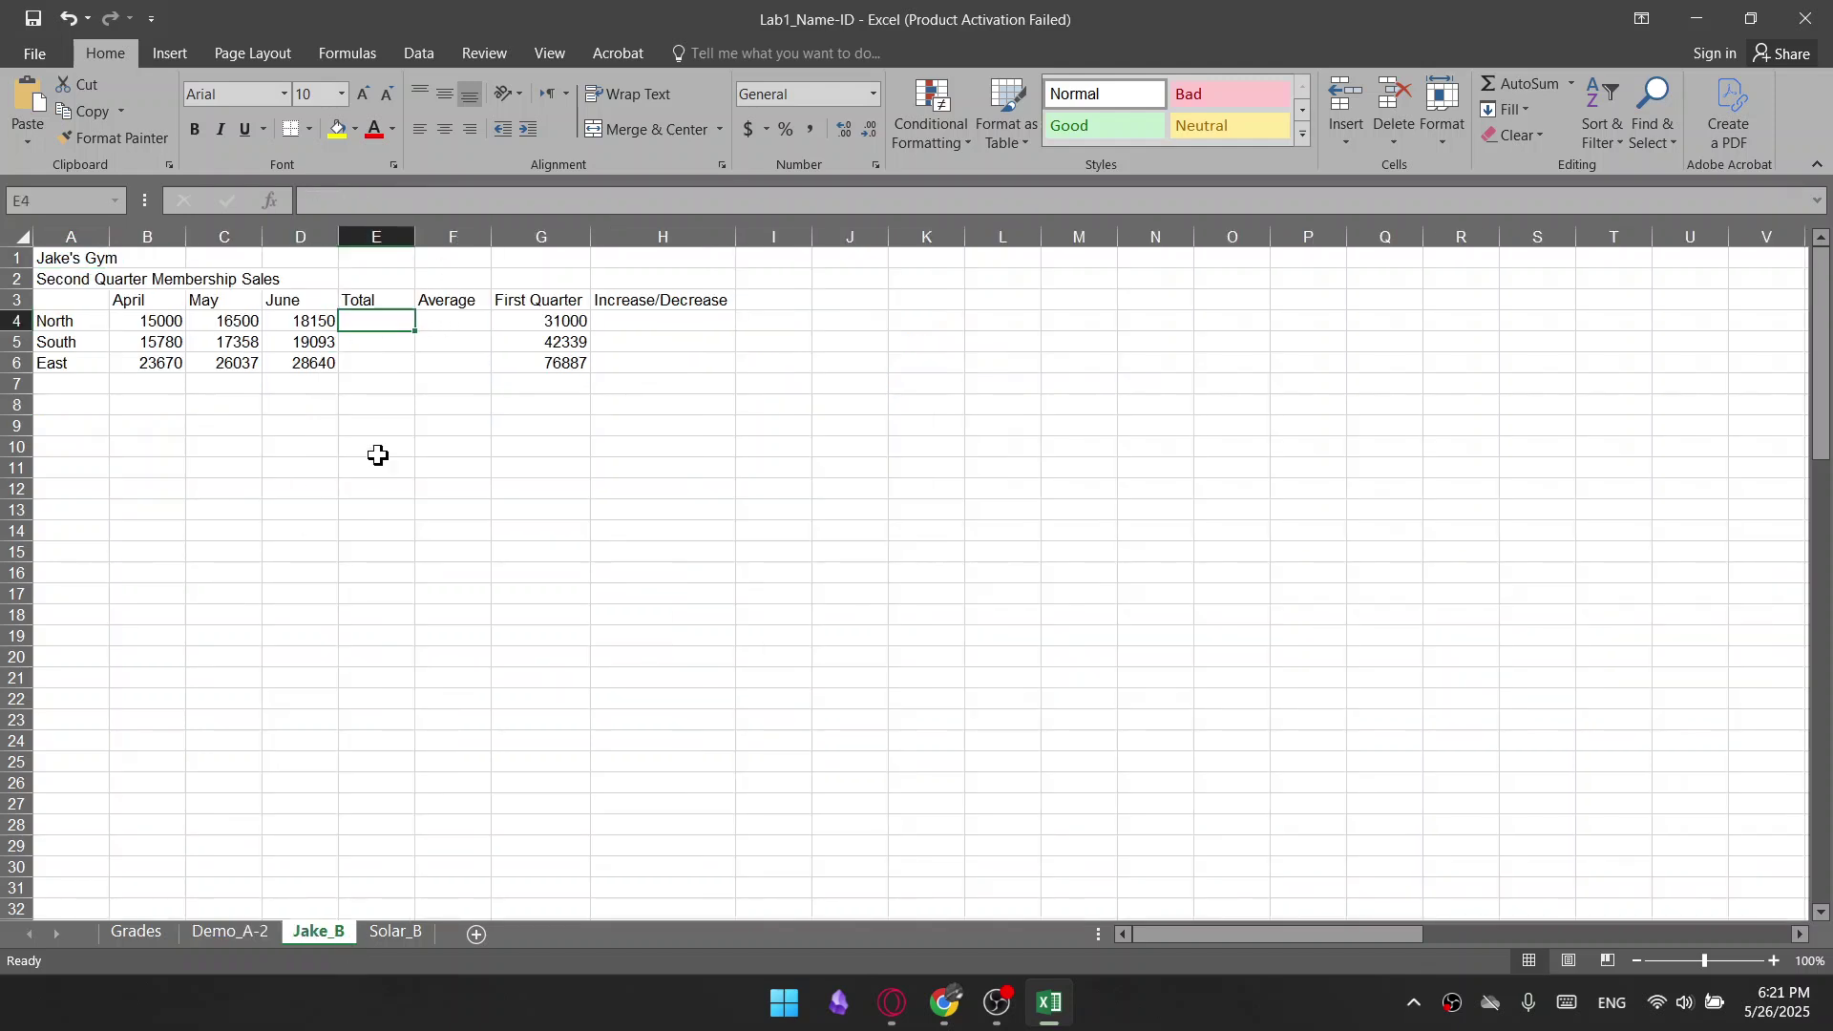
click(904, 1013)
click(893, 1014)
text(=sum)
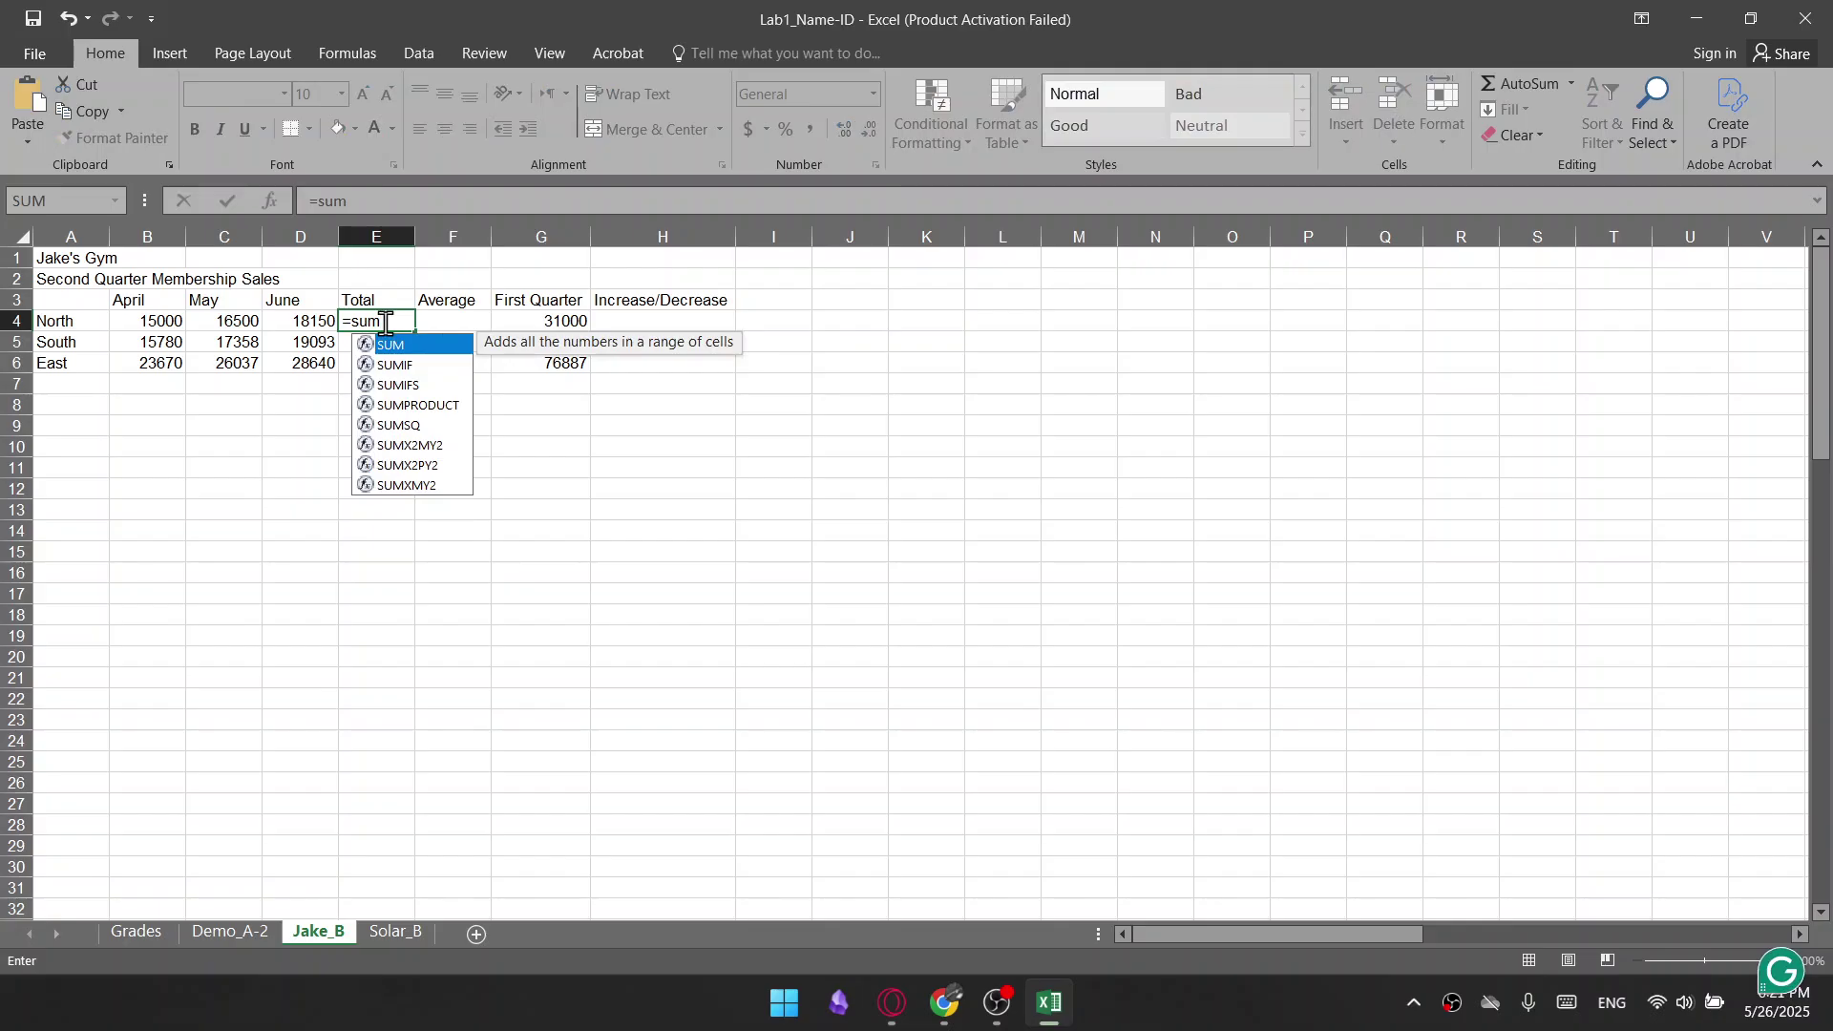
double_click(416, 346)
drag(166, 321, 299, 320)
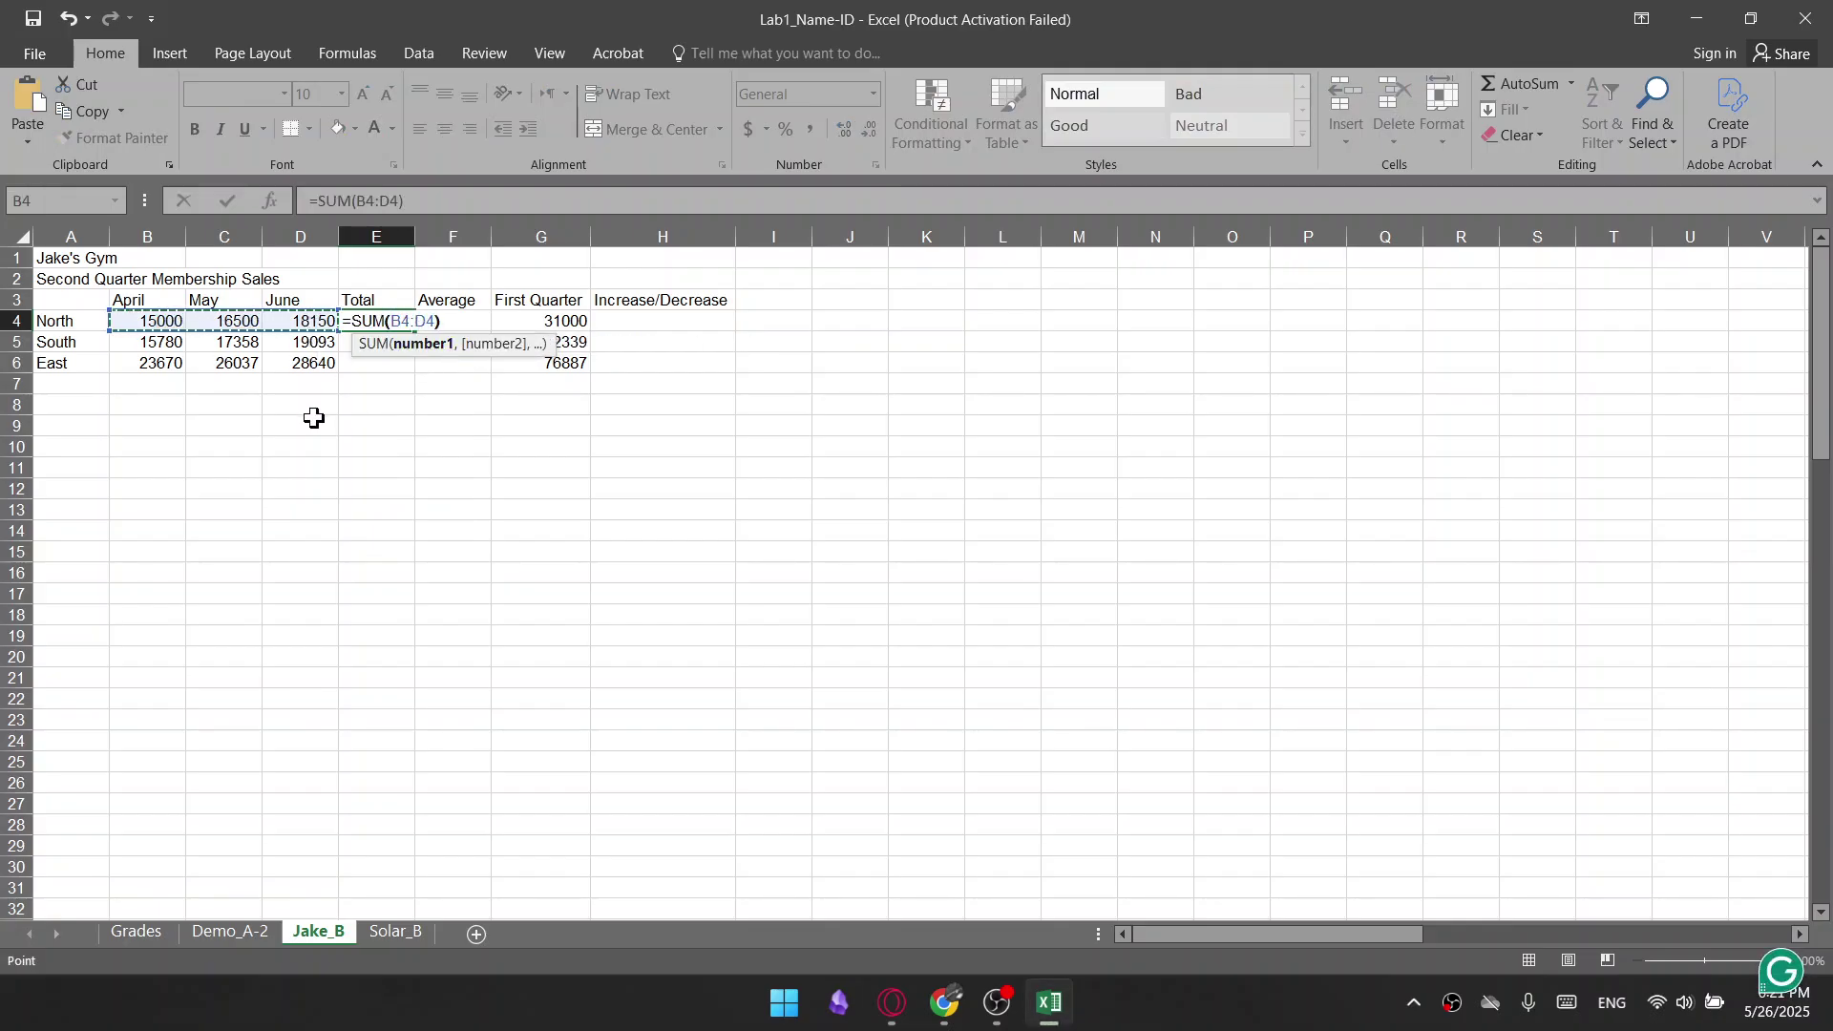
key(Return)
Fill the Total formula from E4 down to E6 for the South and East rows
click(401, 320)
drag(415, 330, 382, 364)
click(310, 446)
click(225, 487)
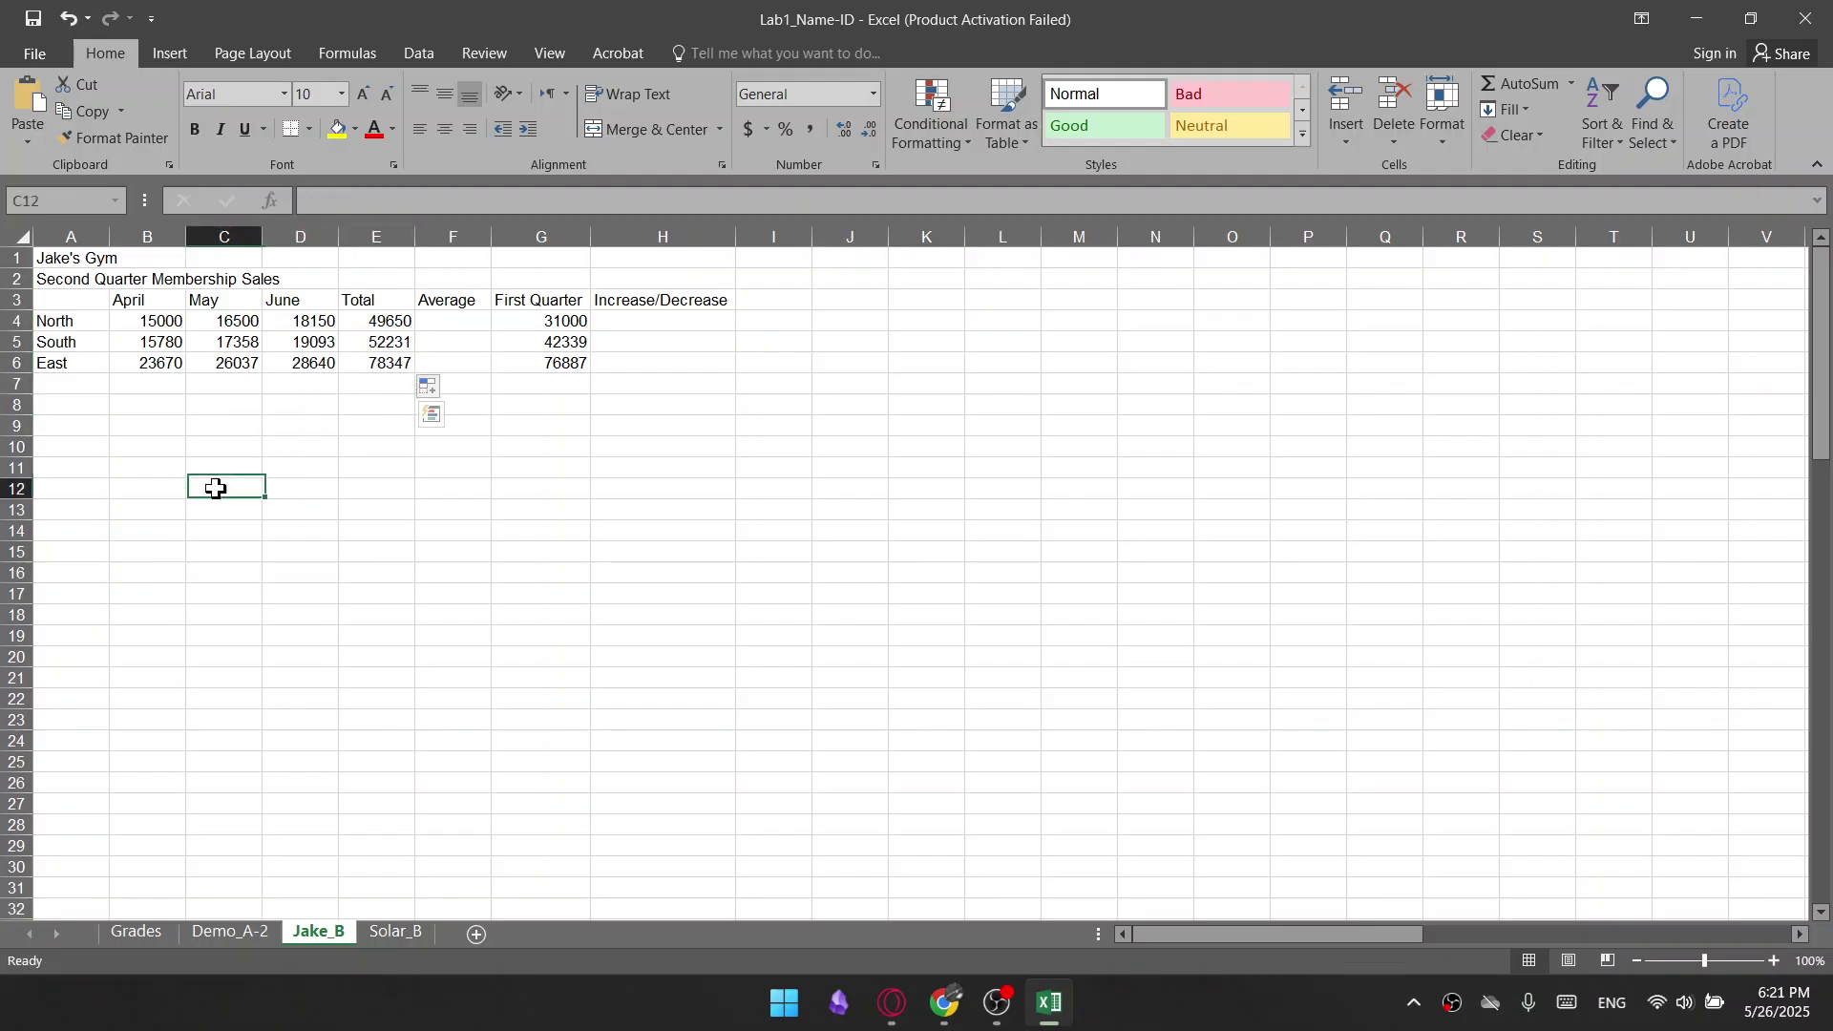
Compute North's Average of the April to June sales by entering =AVERAGE(B4:D4) in F4
click(445, 299)
click(448, 320)
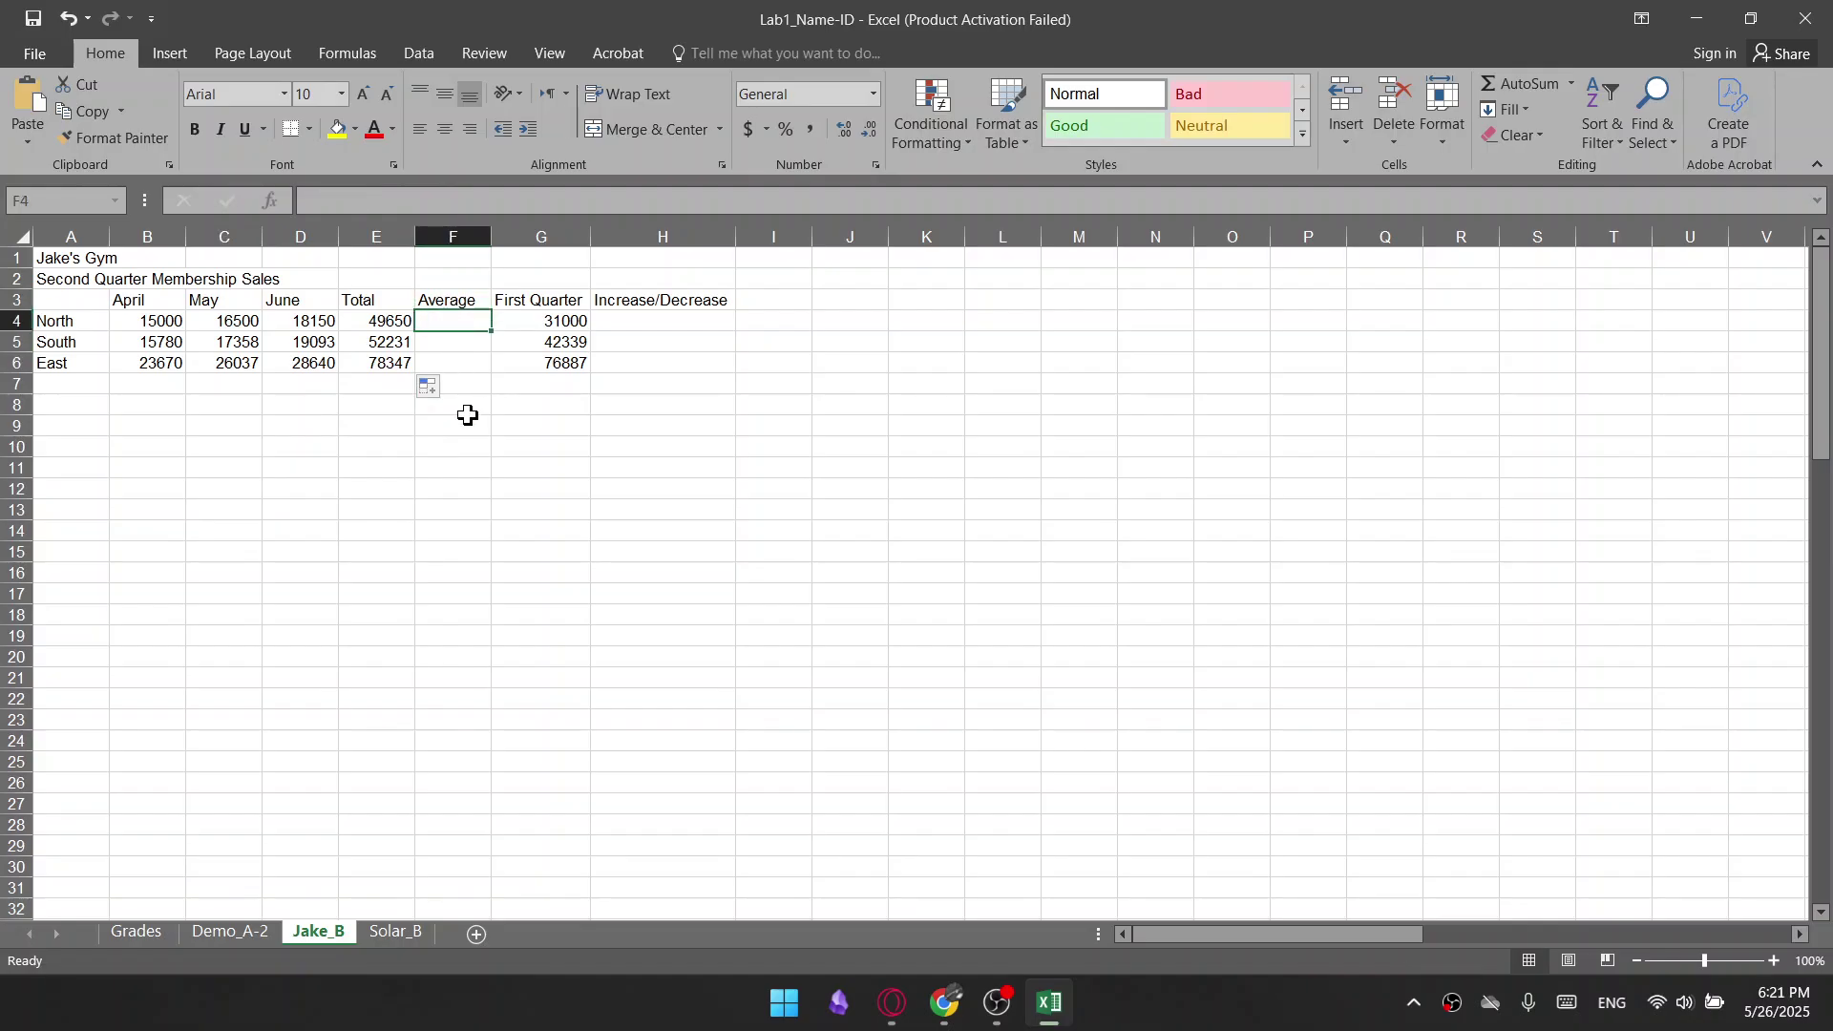
text(=av)
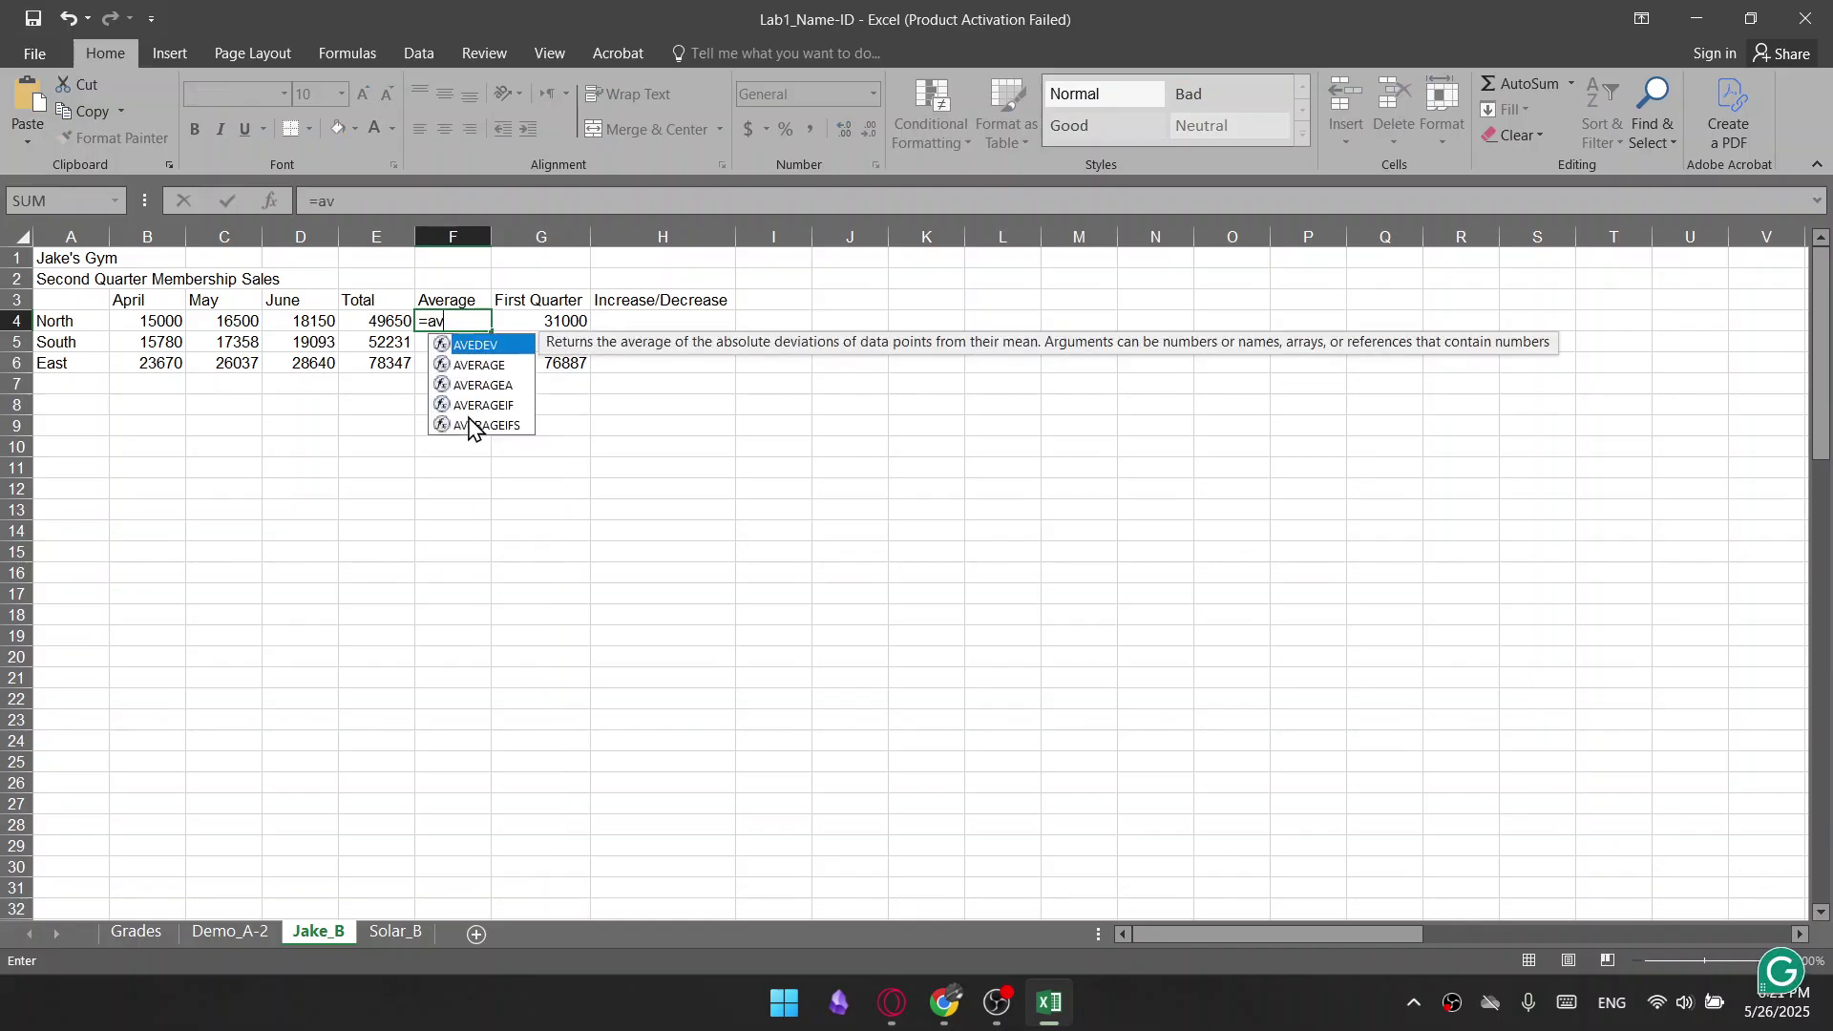
text(ersg)
key(BackSpace)
key(BackSpace)
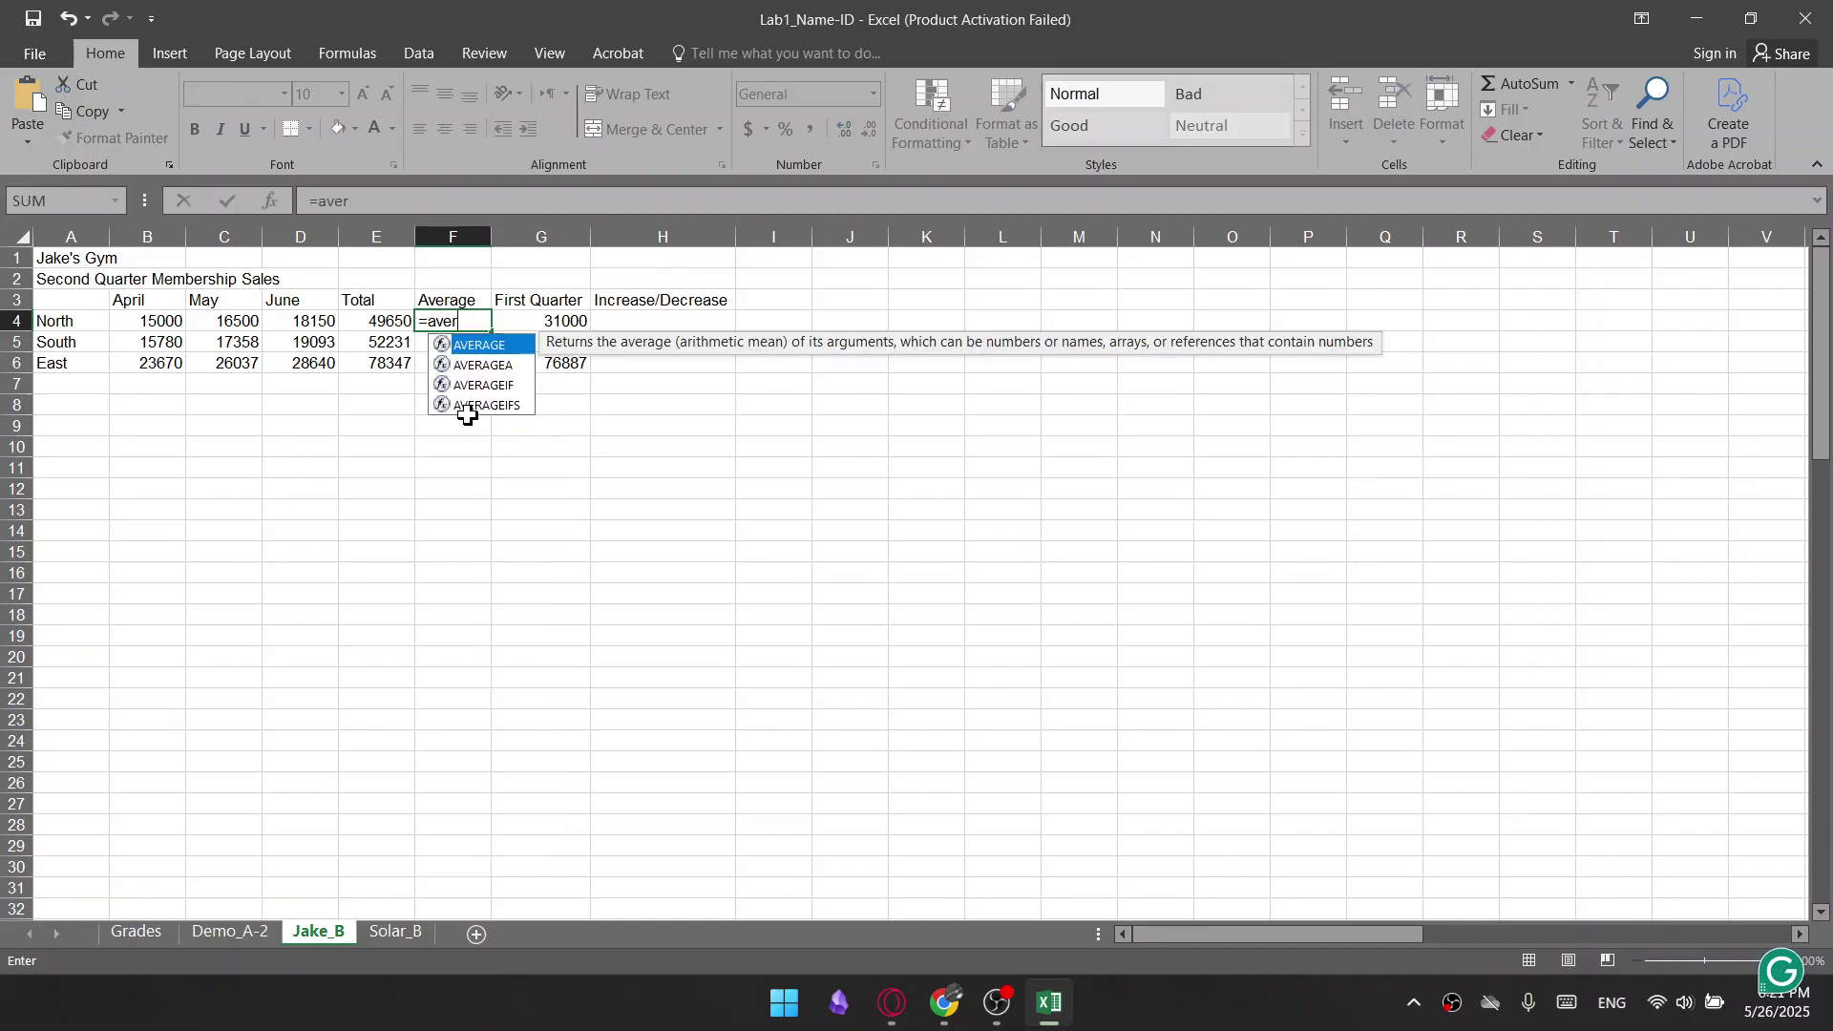
text(age)
double_click(492, 344)
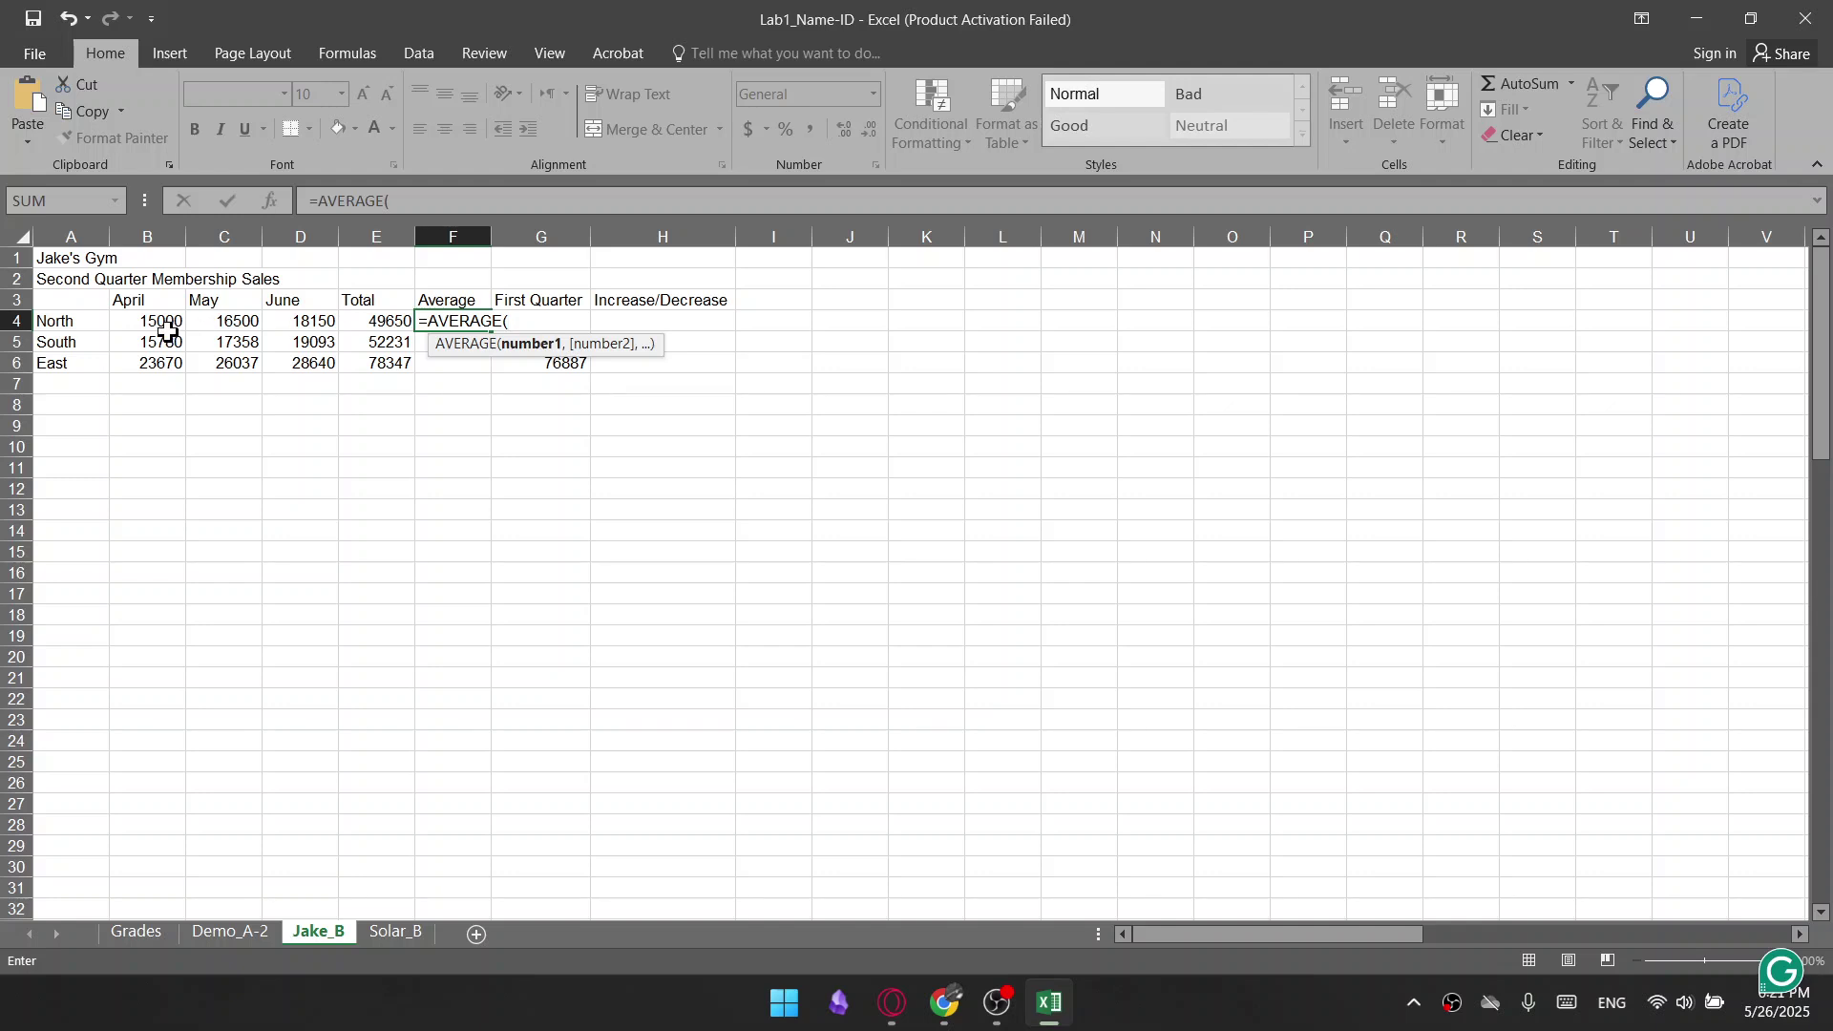
drag(141, 327, 294, 320)
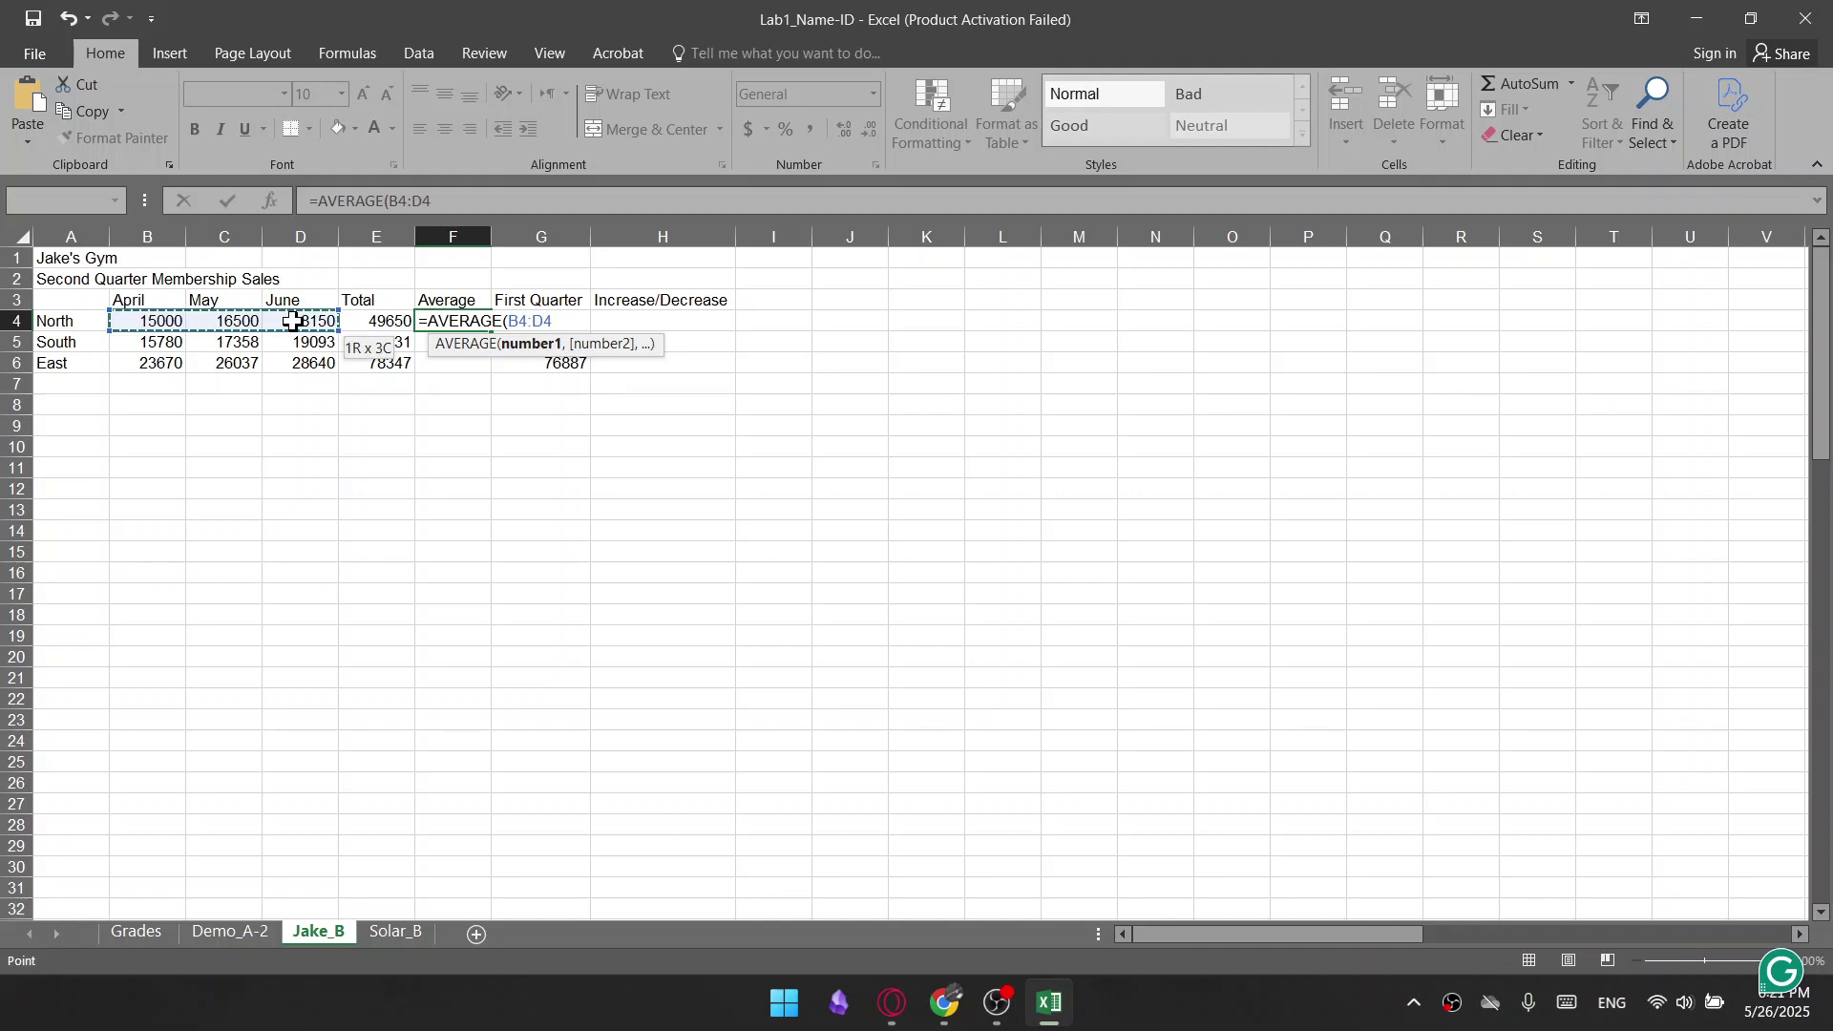
mouse_move(293, 320)
mouse_down()
mouse_move(373, 318)
mouse_move(310, 302)
mouse_move(308, 318)
mouse_up()
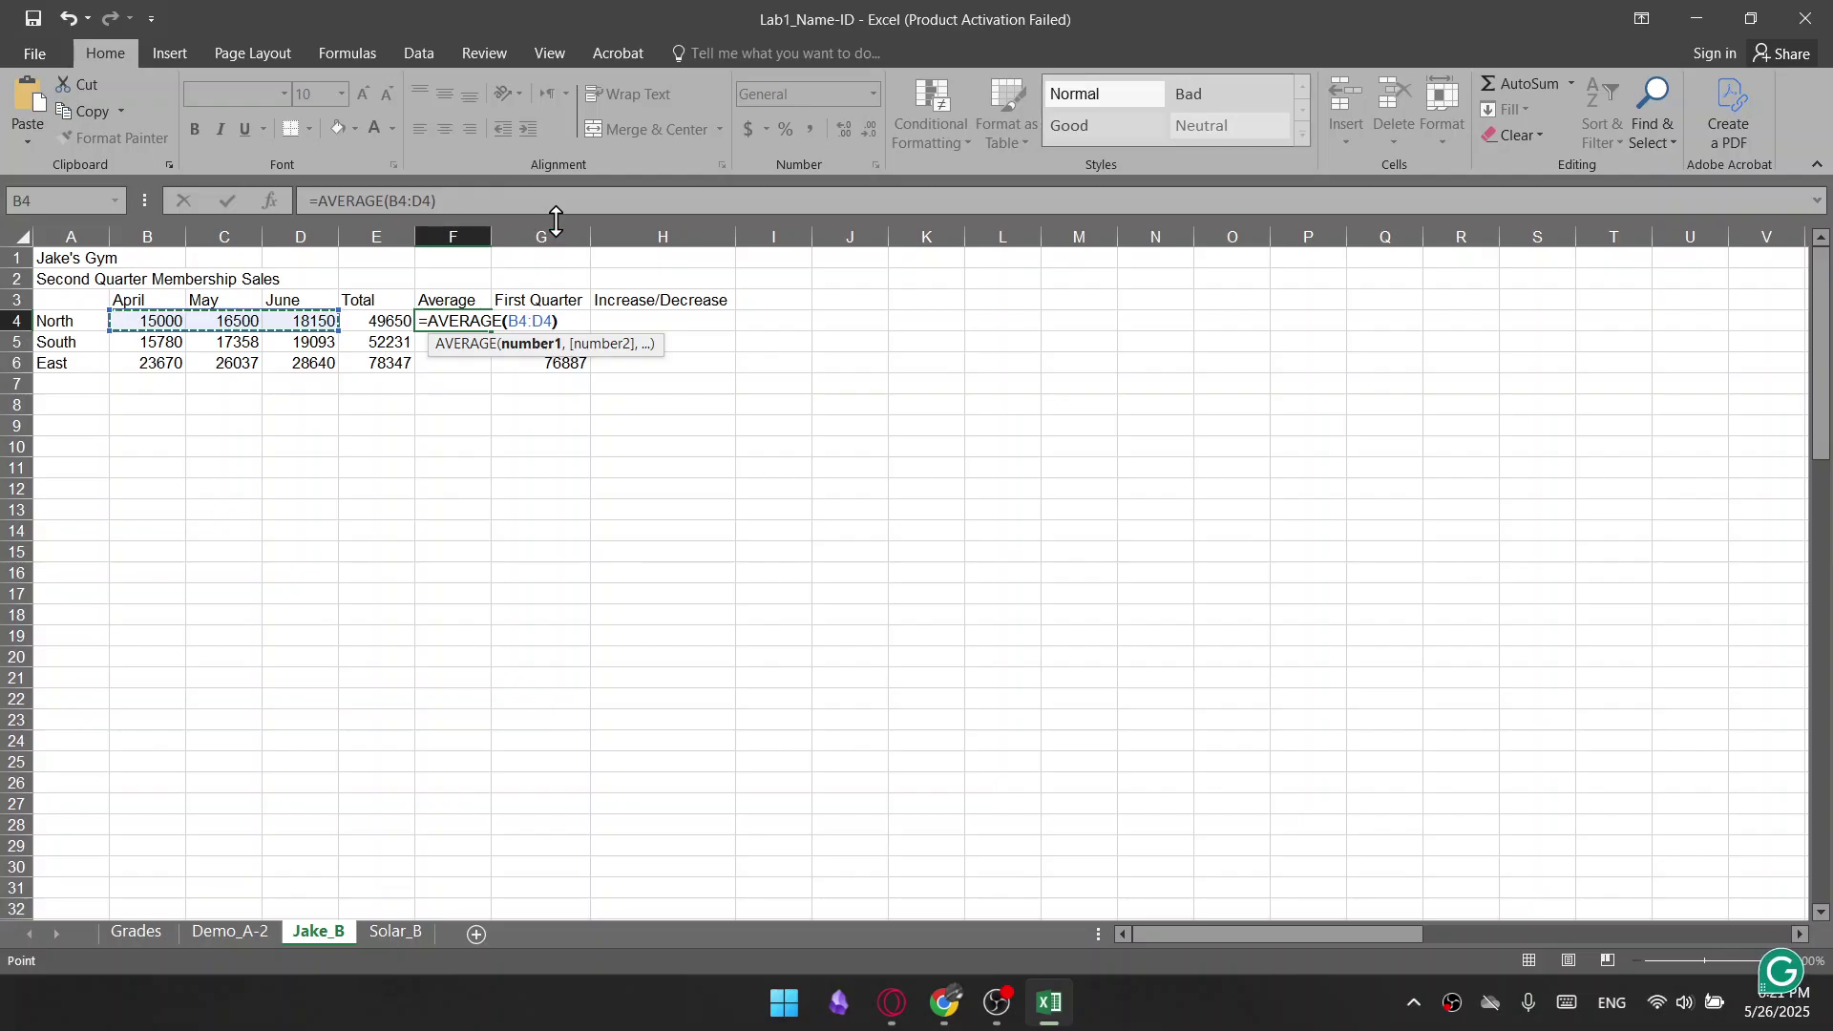
key(Return)
Fill the Average formula from F4 down to F6 for the South and East rows
click(469, 321)
drag(490, 329, 485, 368)
click(320, 520)
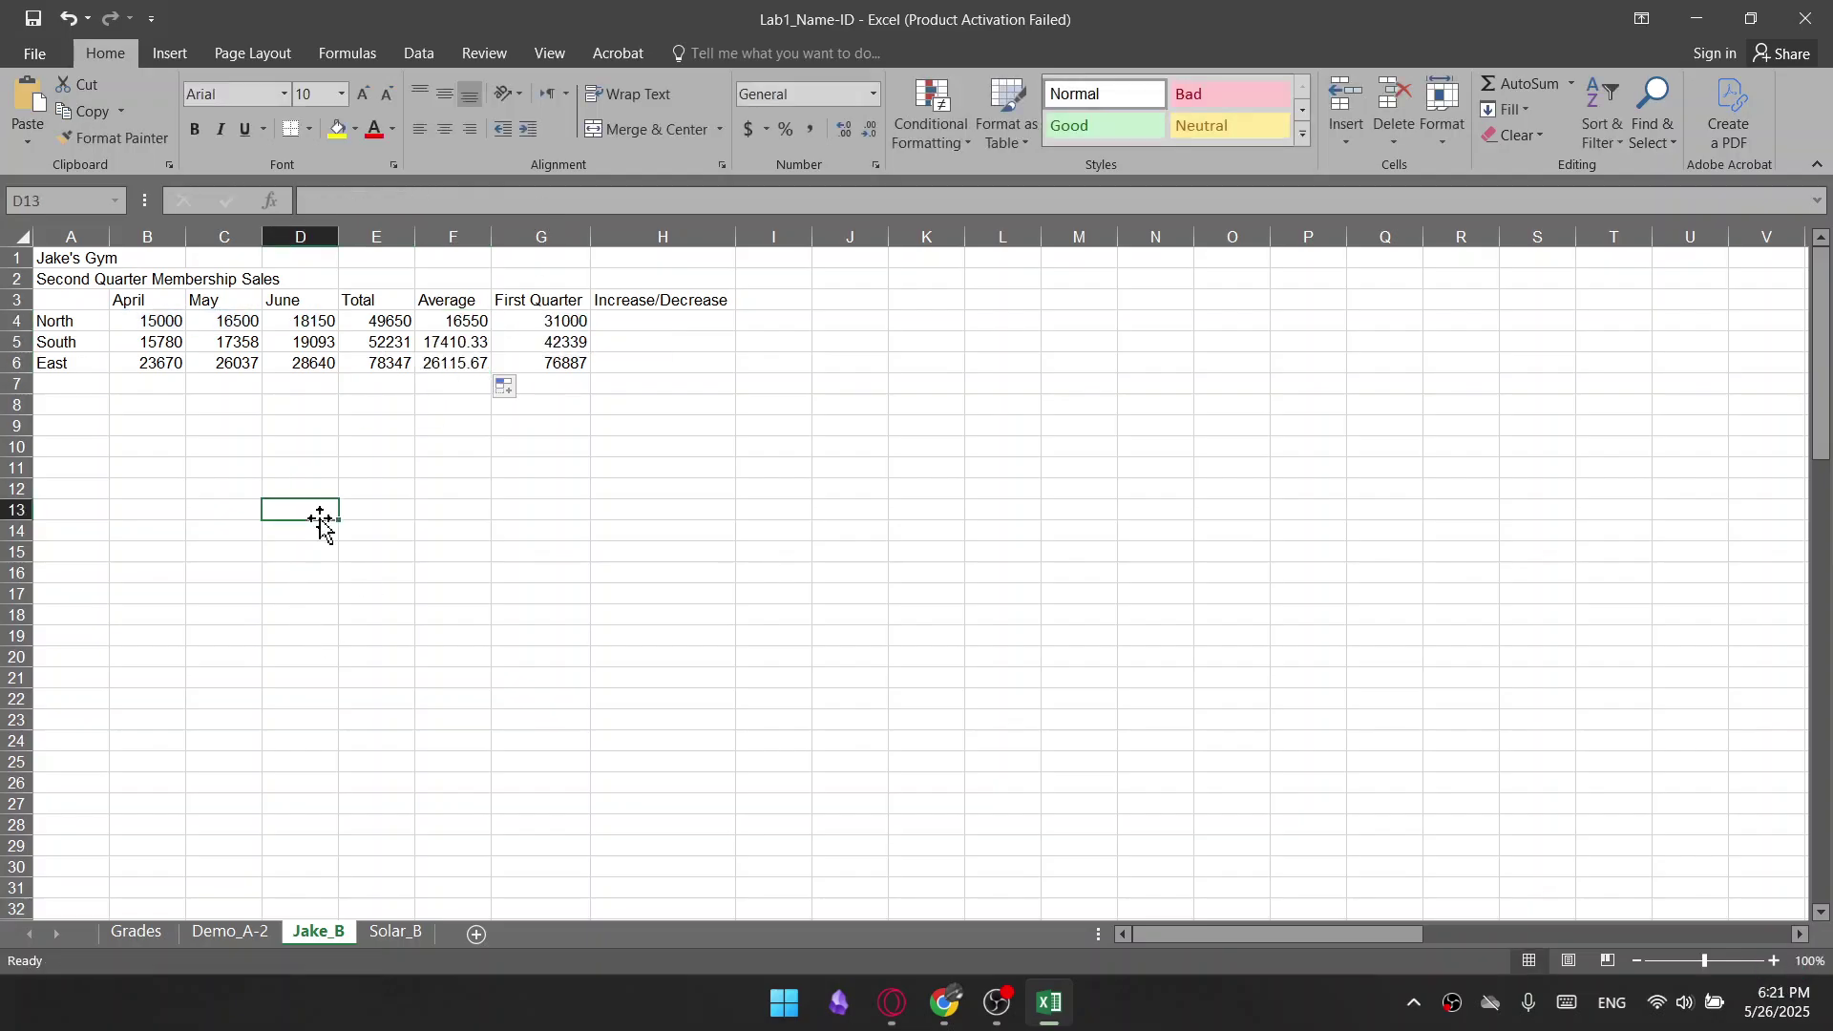
text(=)
key(BackSpace)
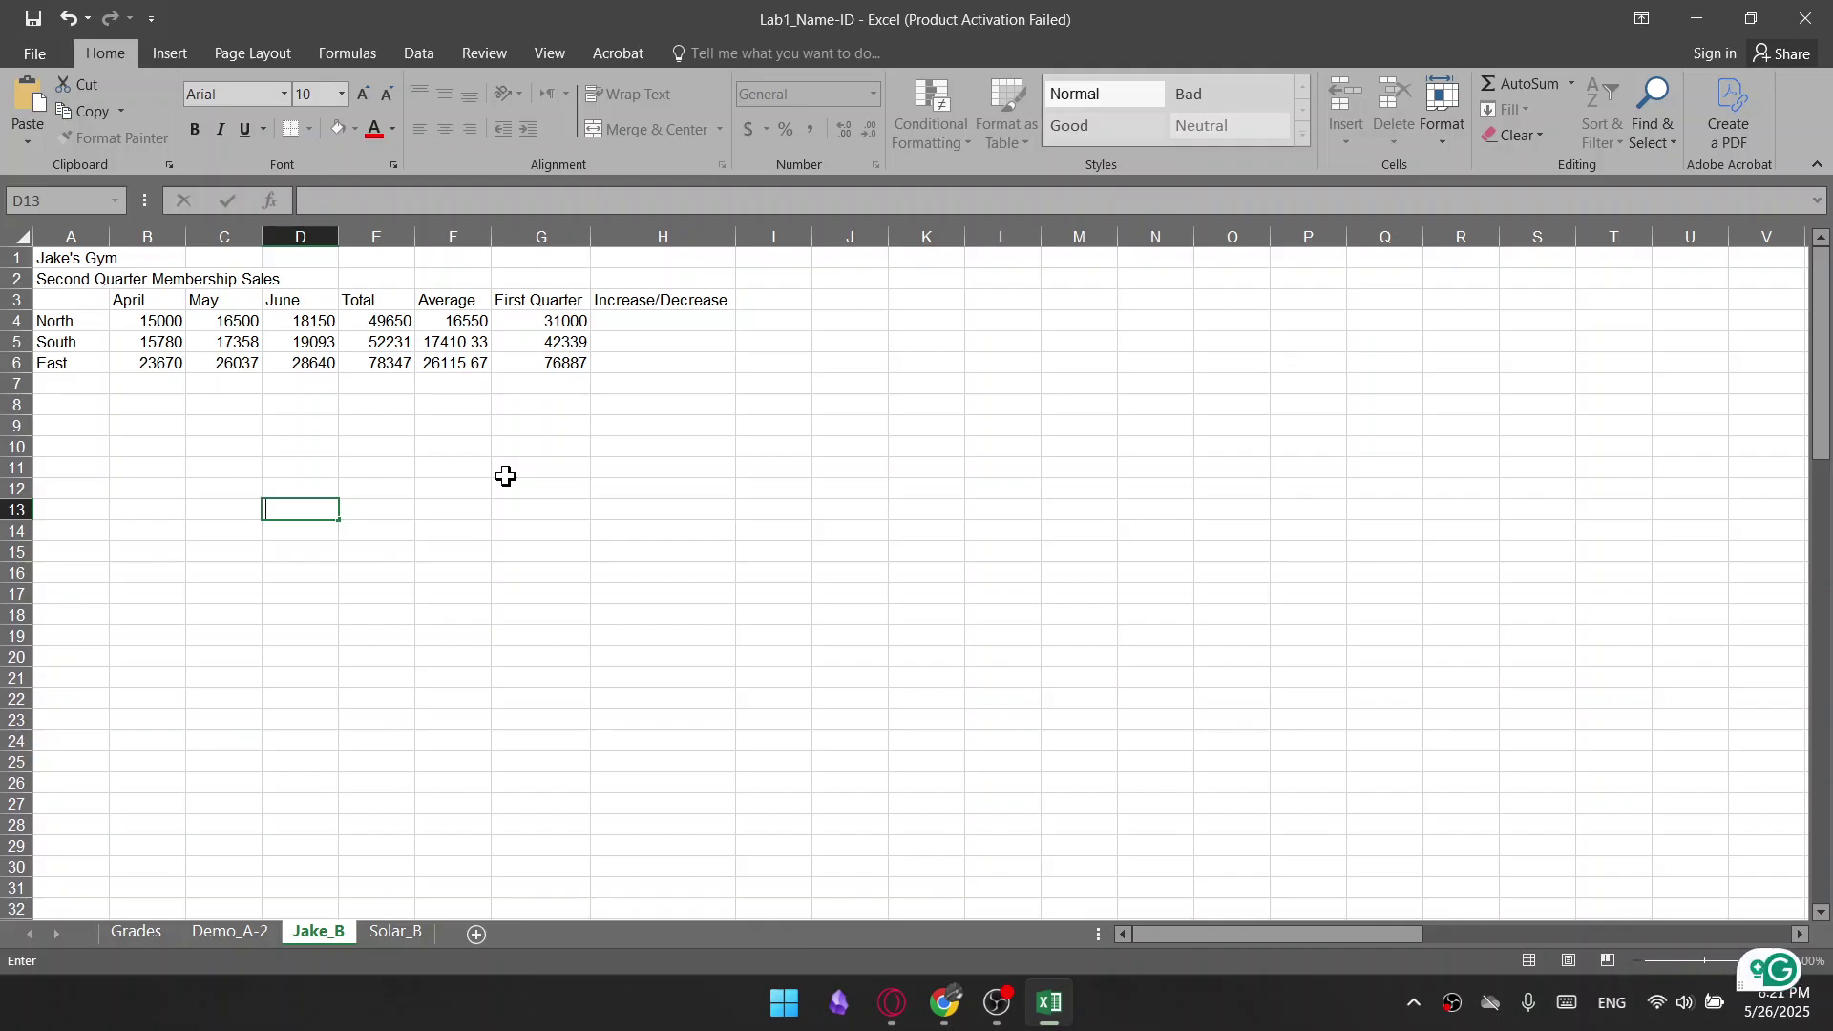
Compute North's Increase/Decrease in H4 from Total and First Quarter with the formula =(E4-G4)/G4
click(654, 324)
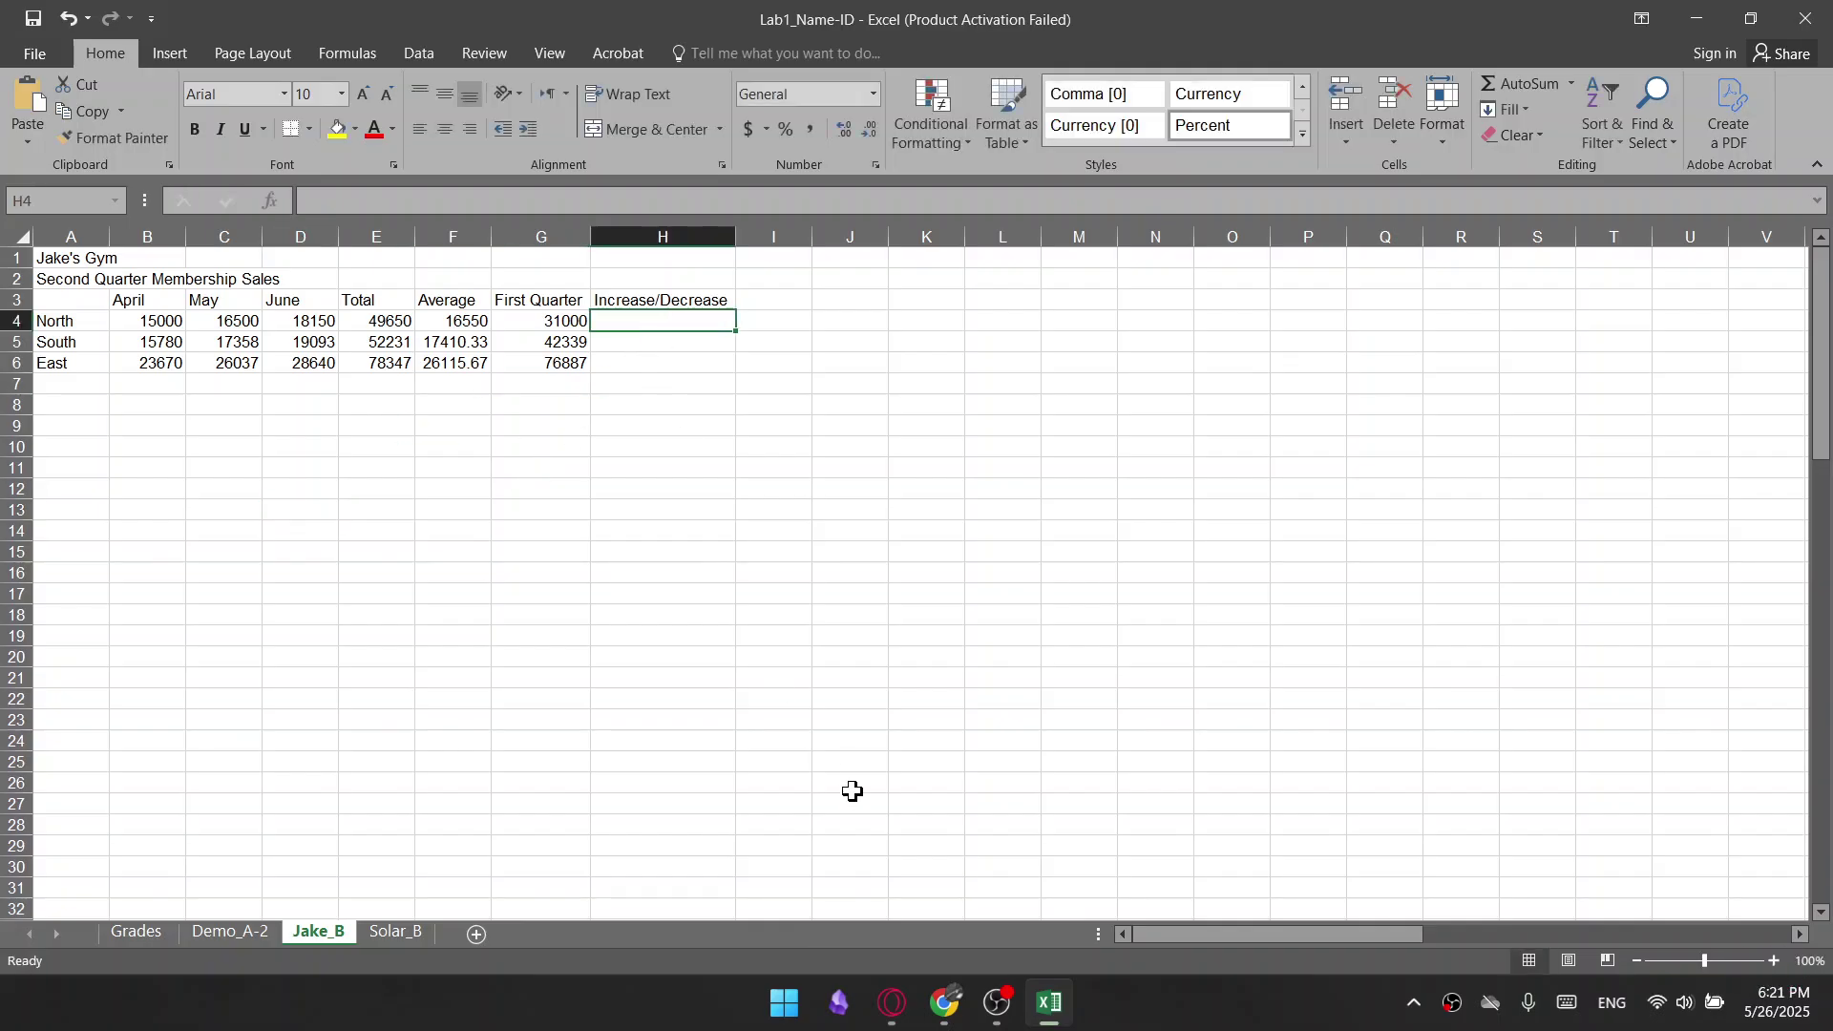
click(884, 998)
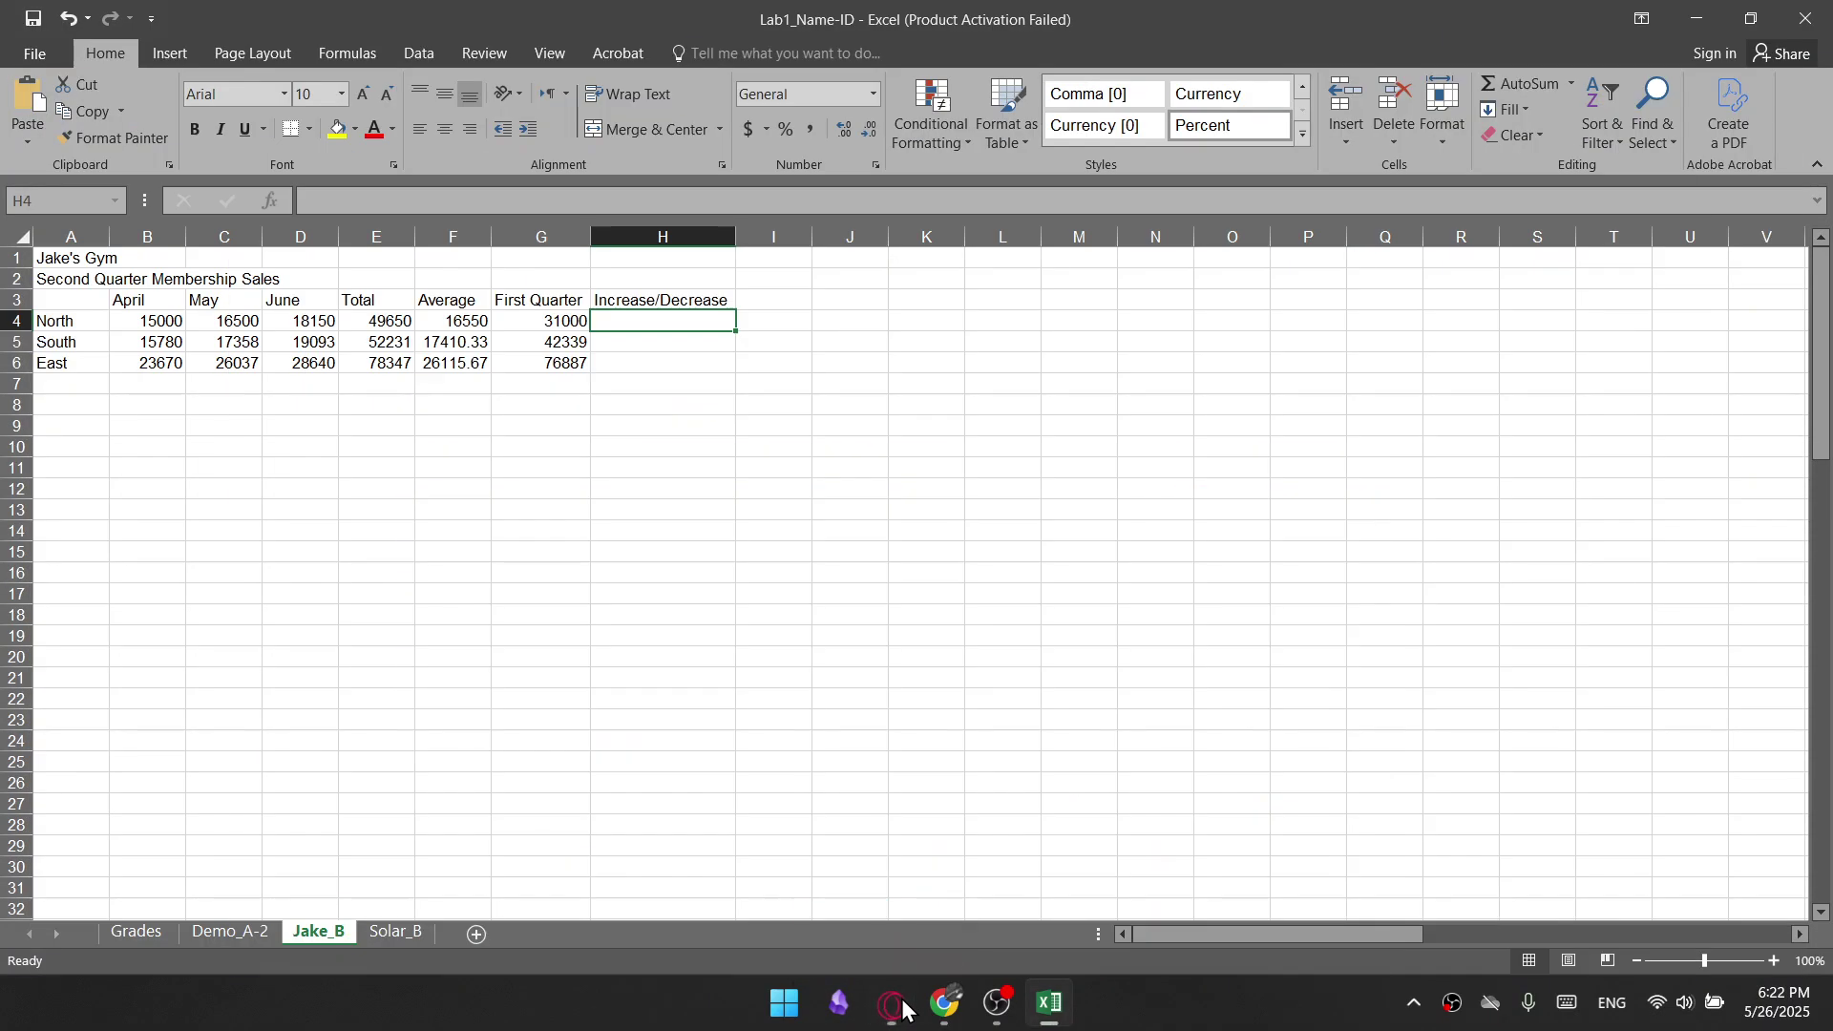
click(892, 1001)
text(=()
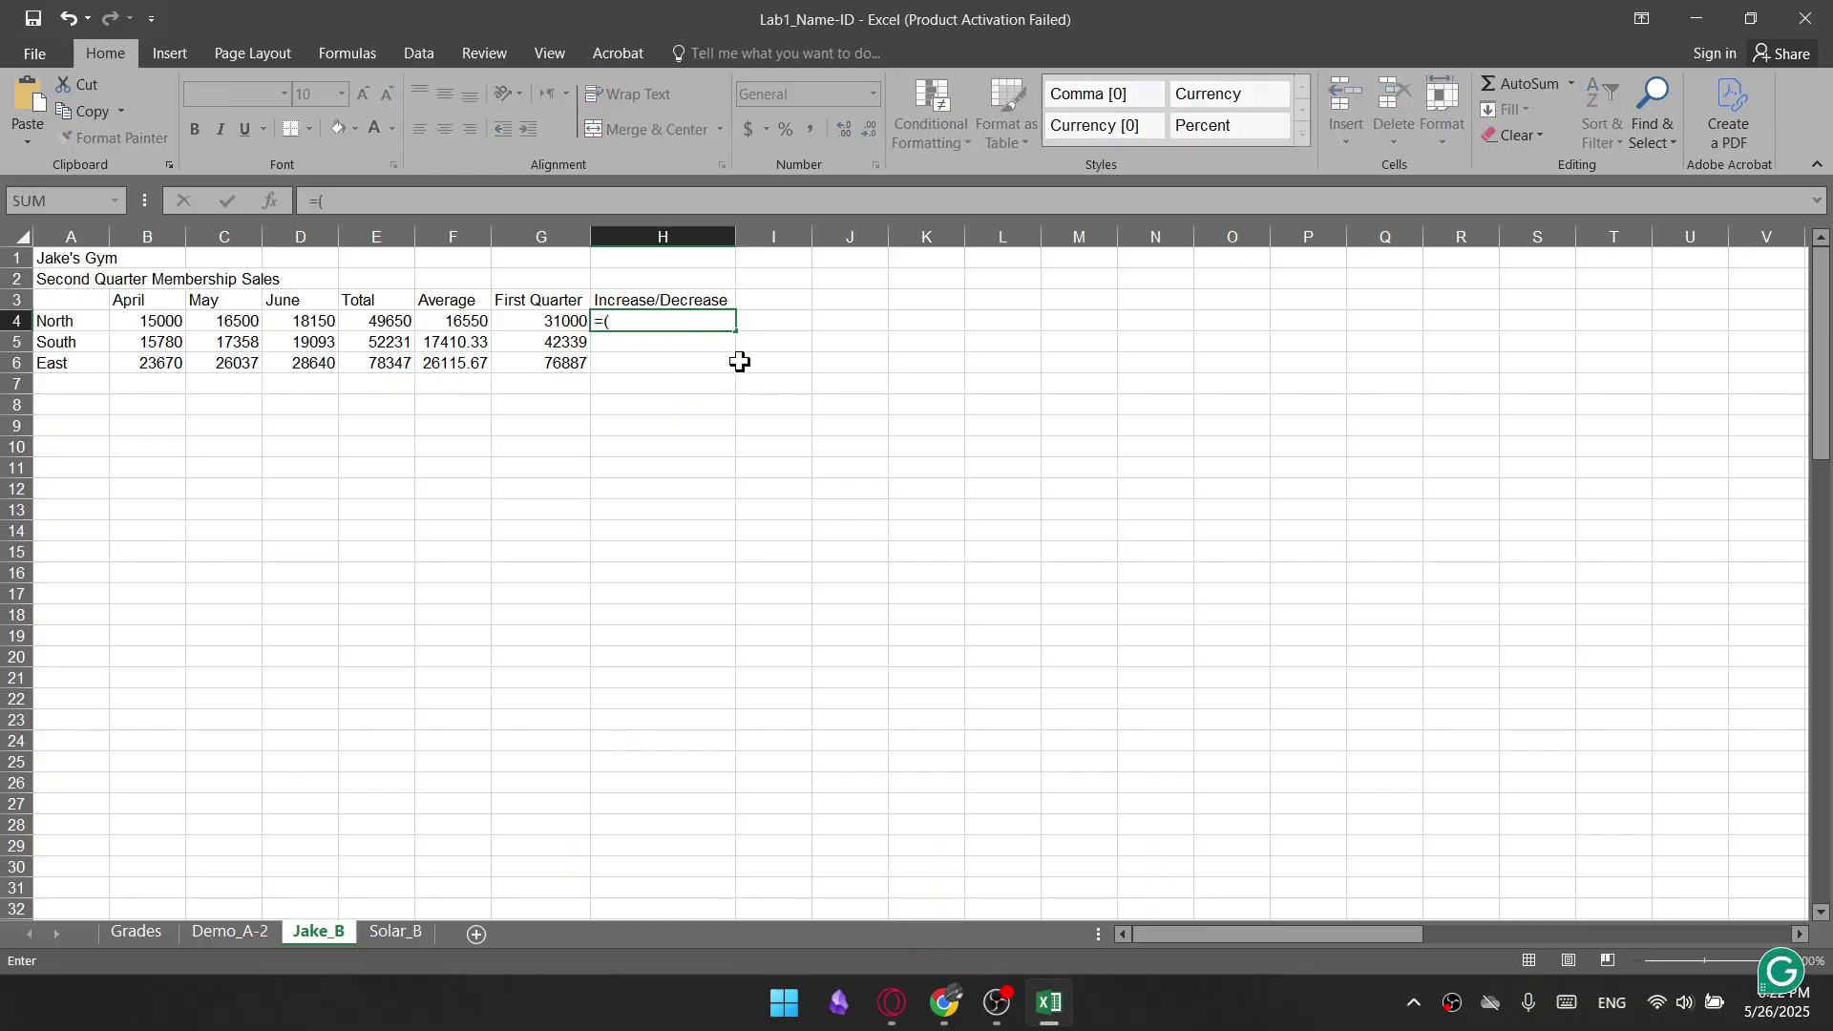
click(371, 322)
text(-)
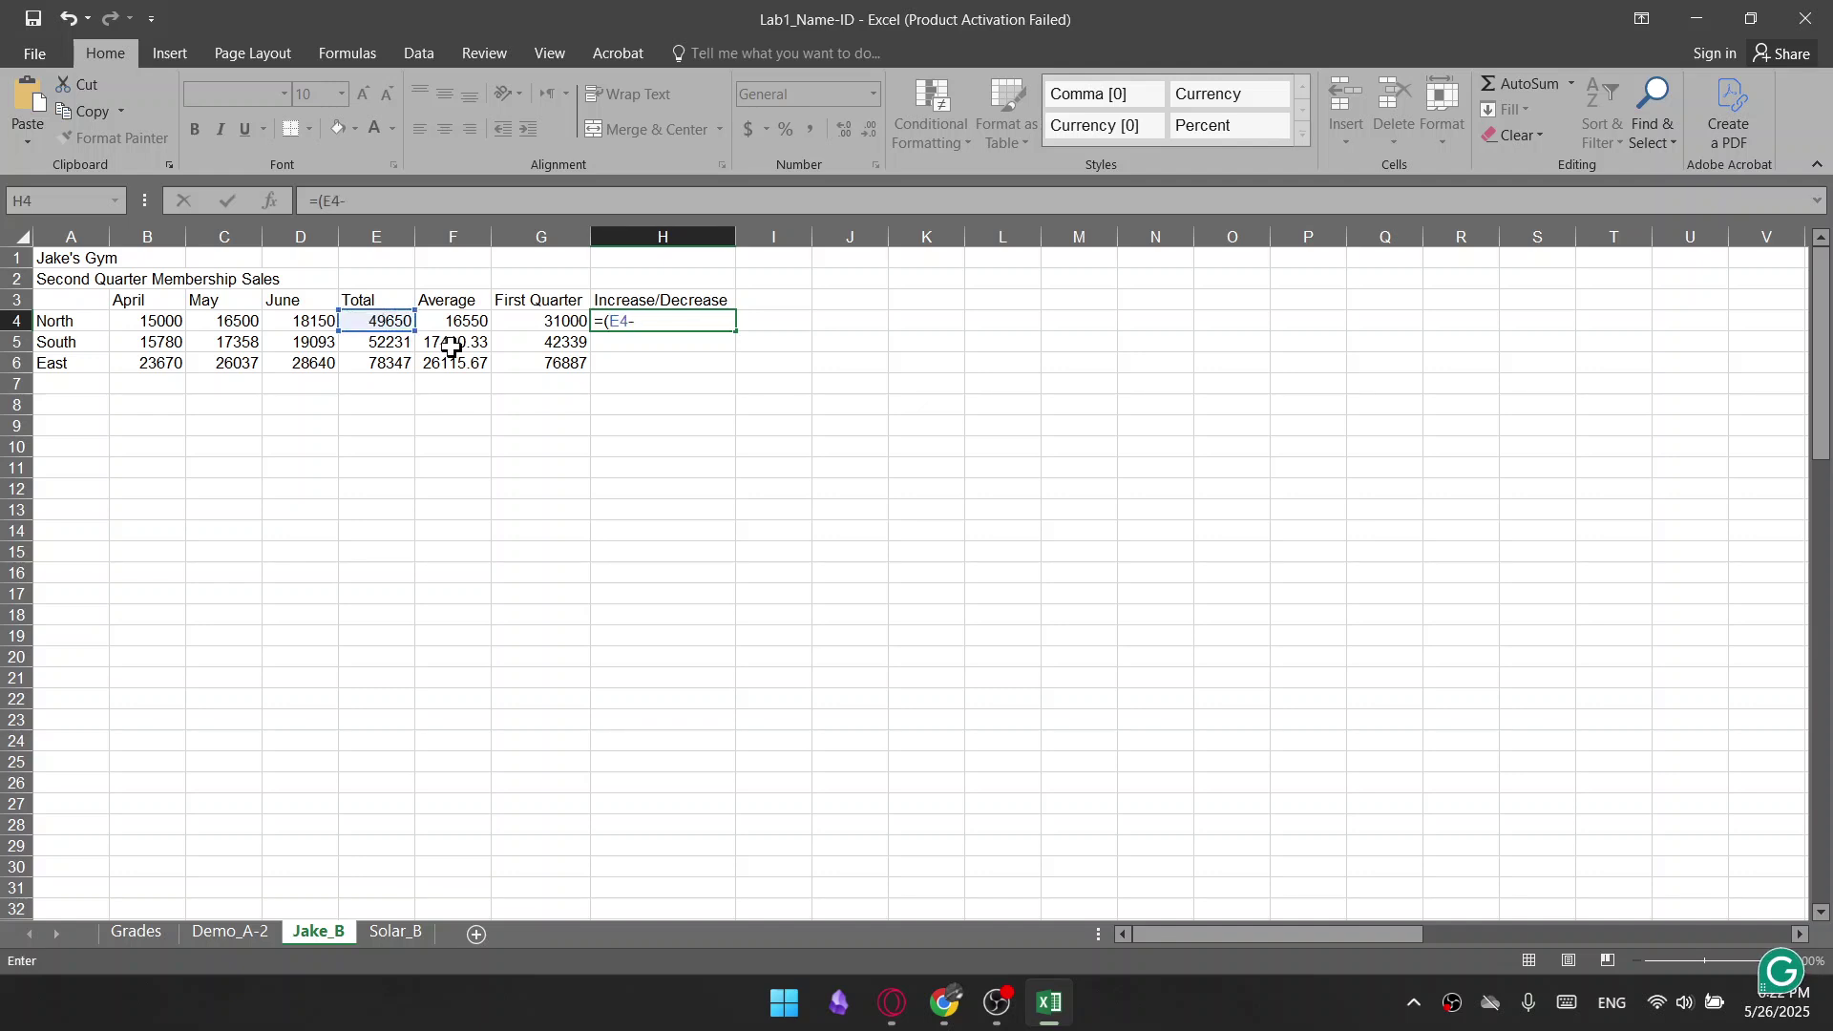
click(509, 327)
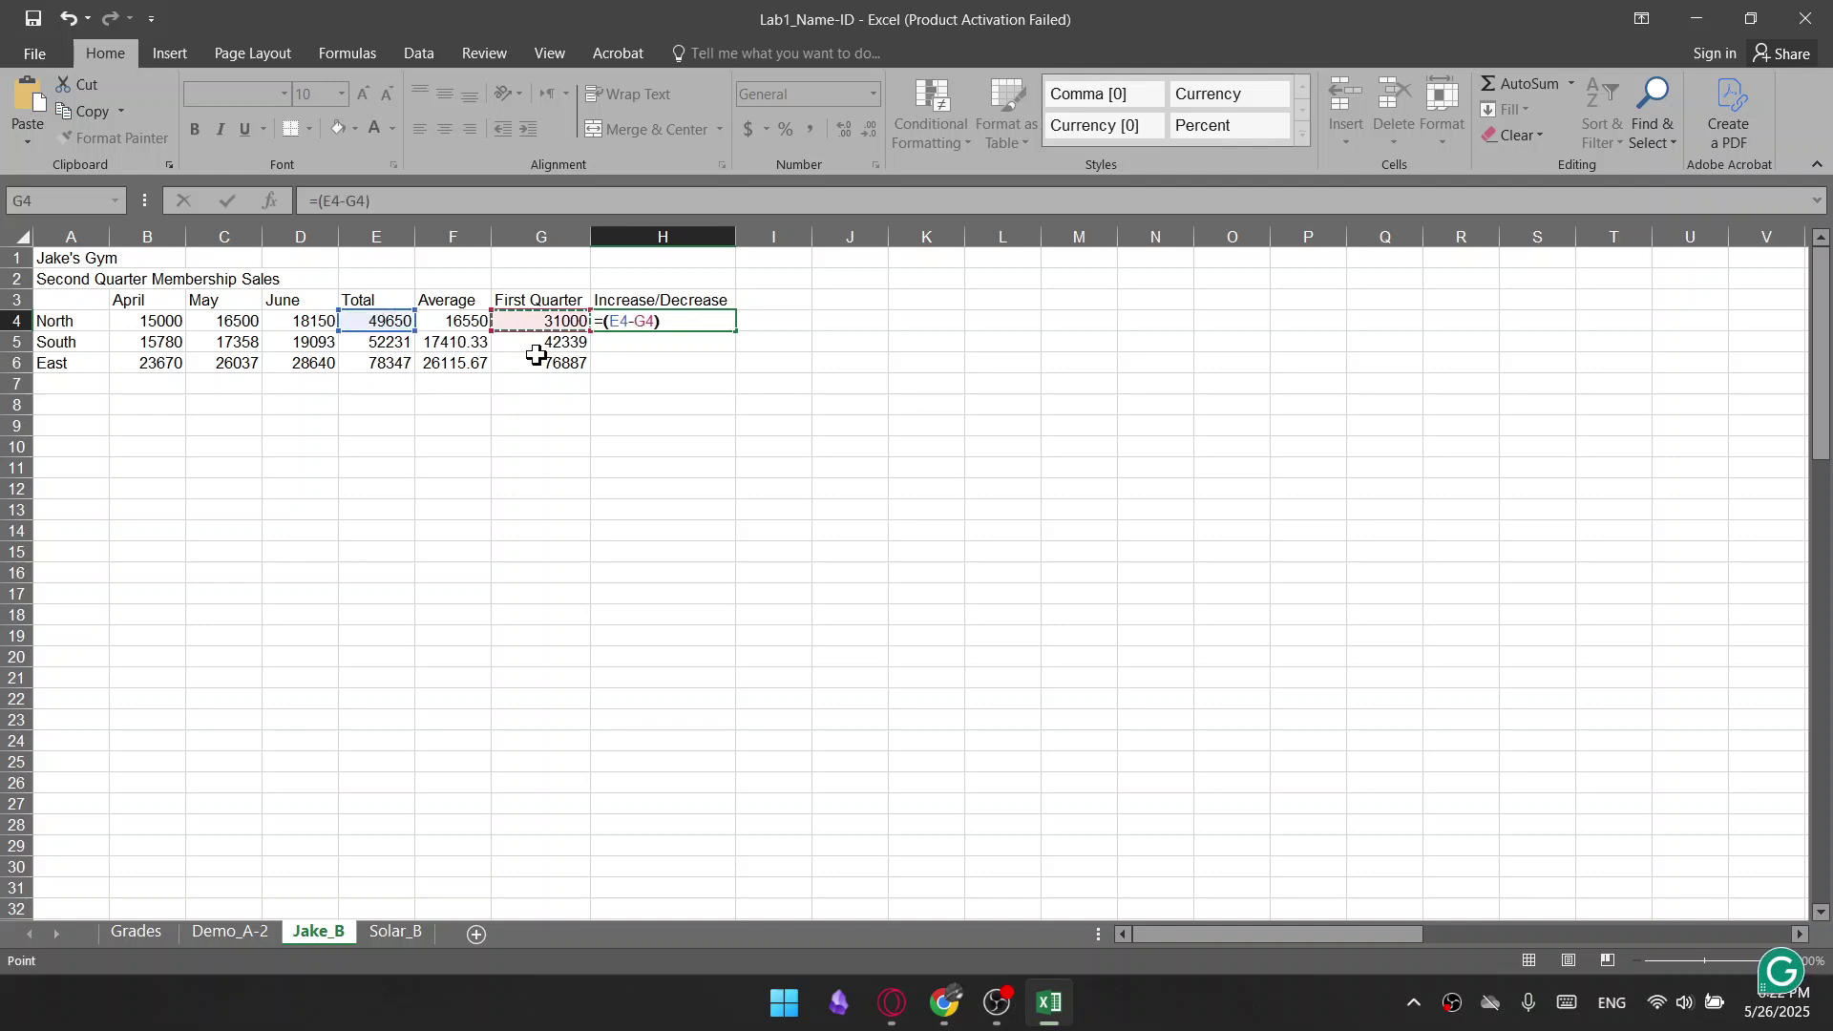
text())
click(540, 327)
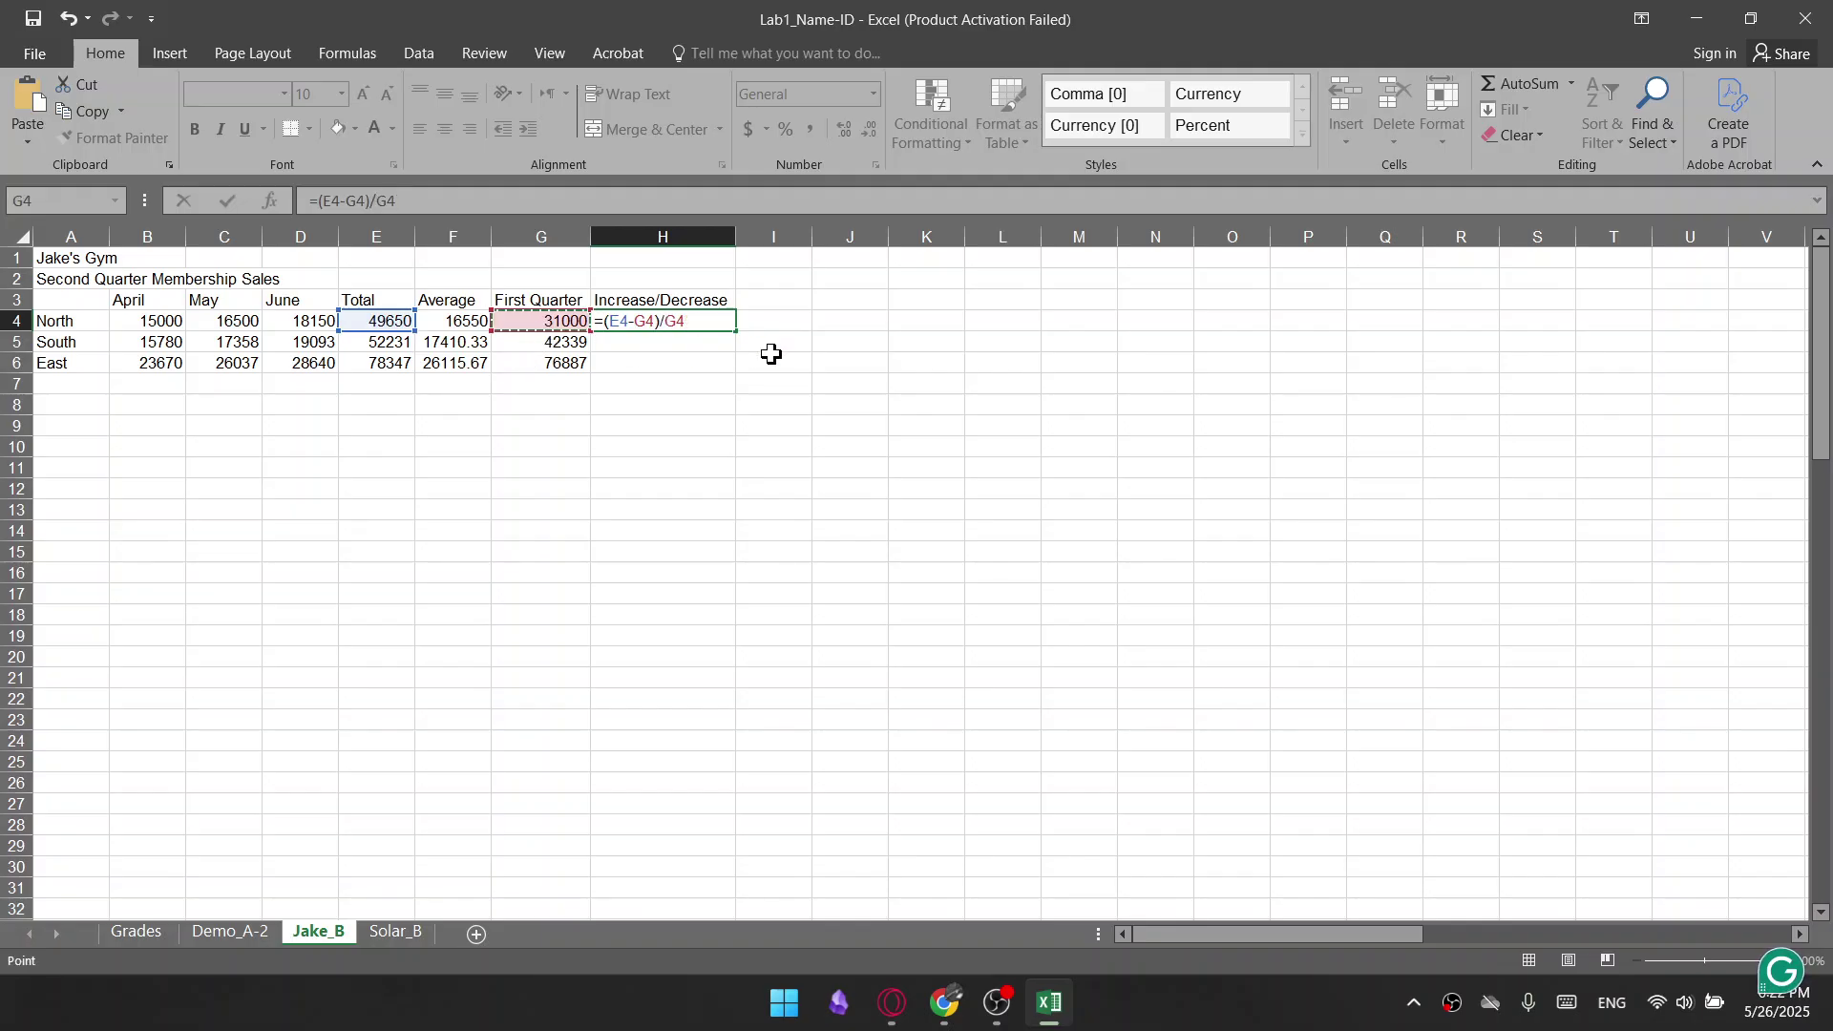
key(Return)
Fill the Increase/Decrease formula from H4 down to H6 for the South and East rows
click(726, 323)
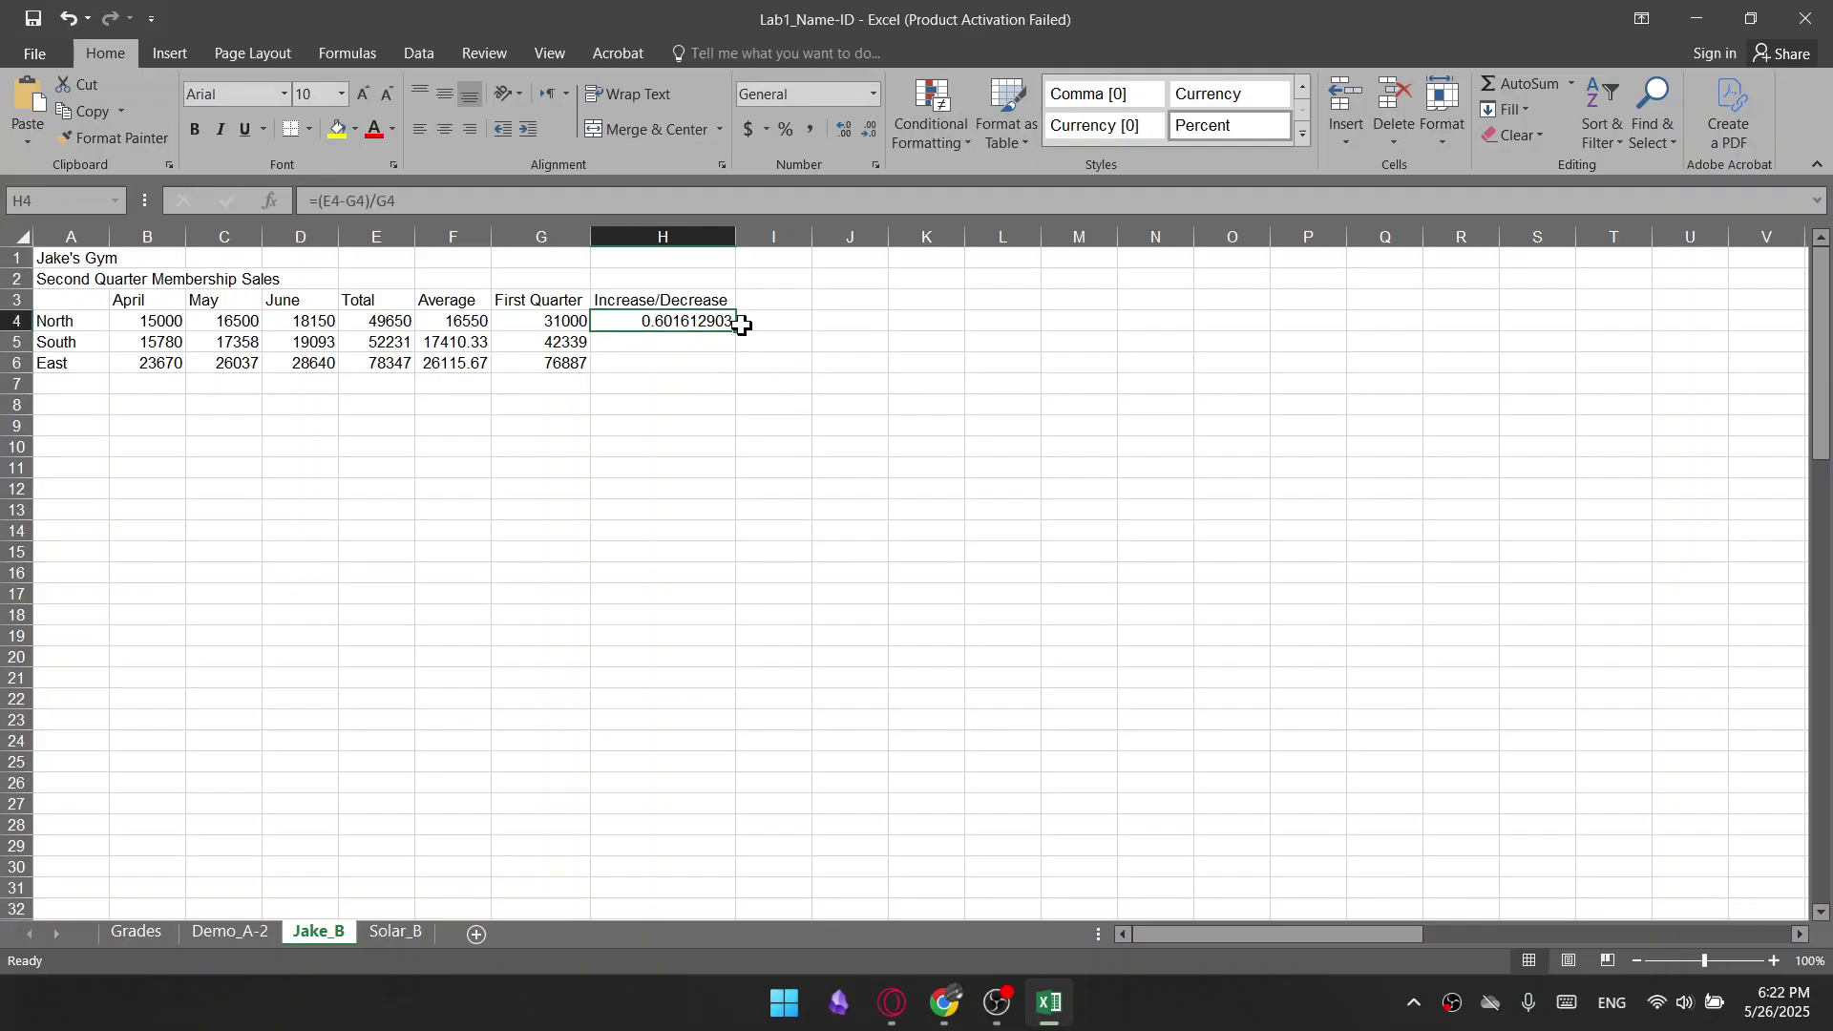
drag(738, 333, 729, 374)
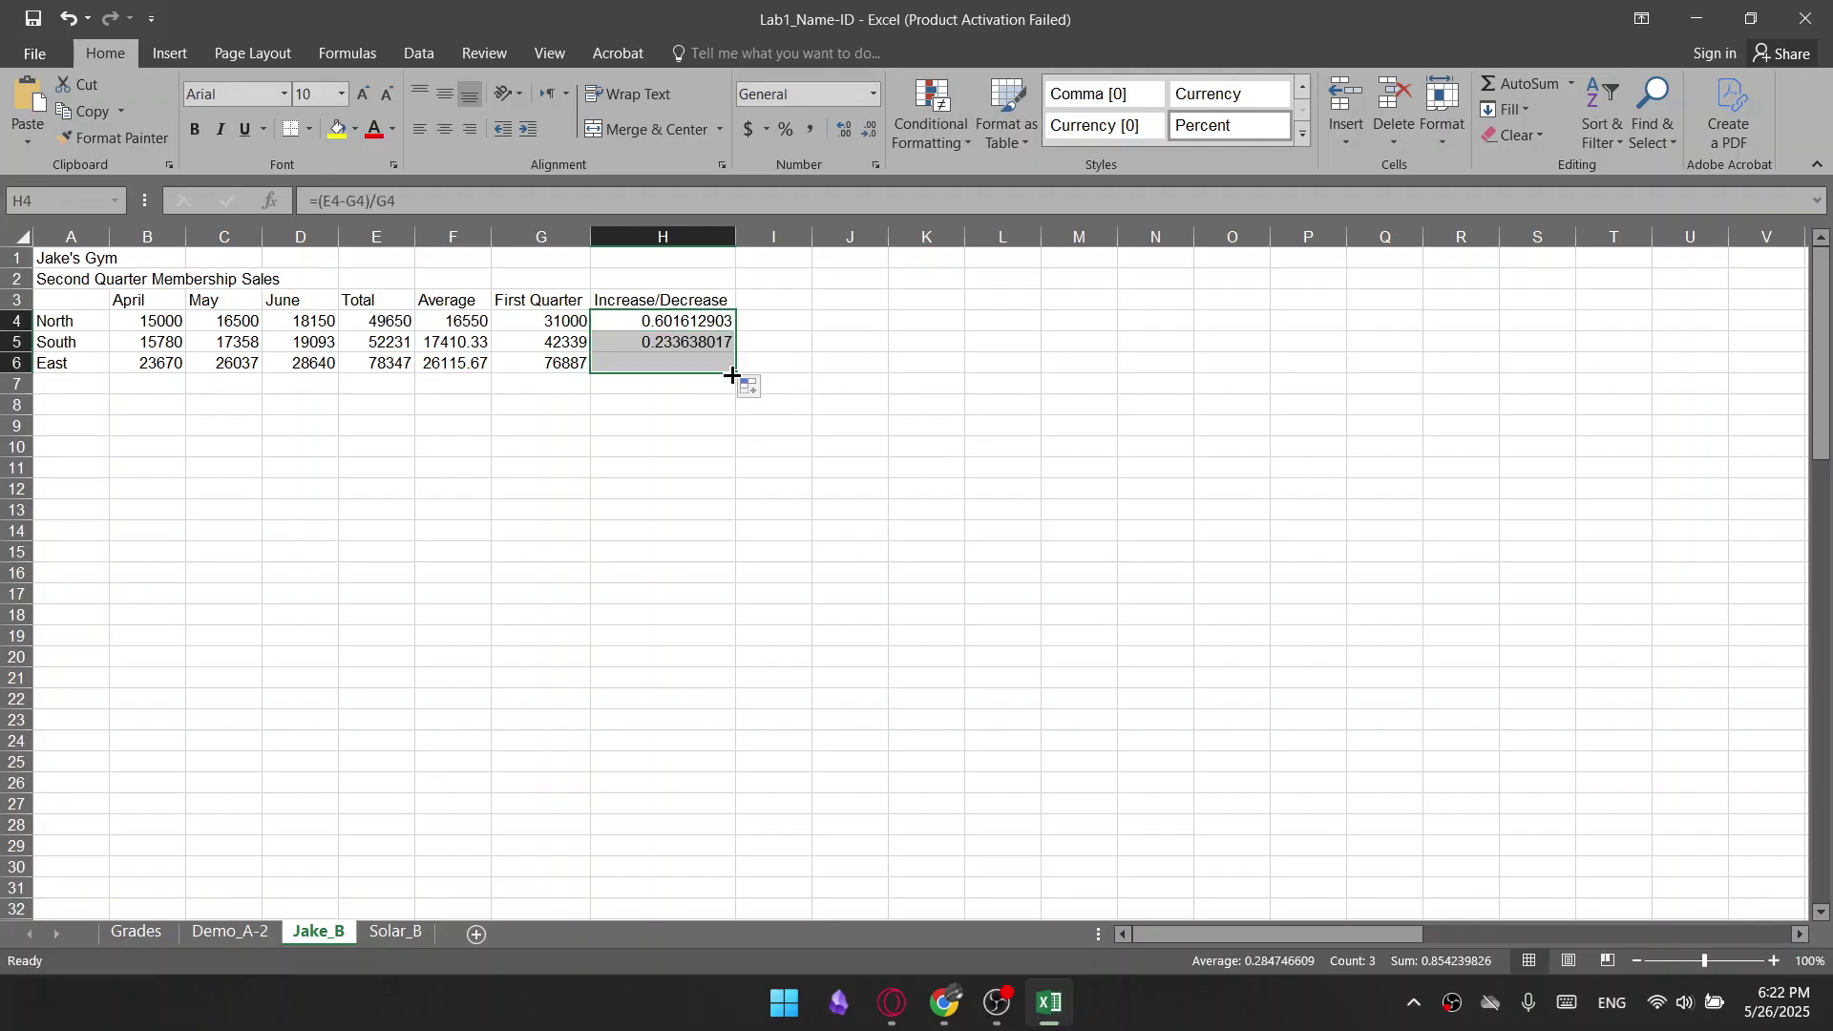
click(694, 422)
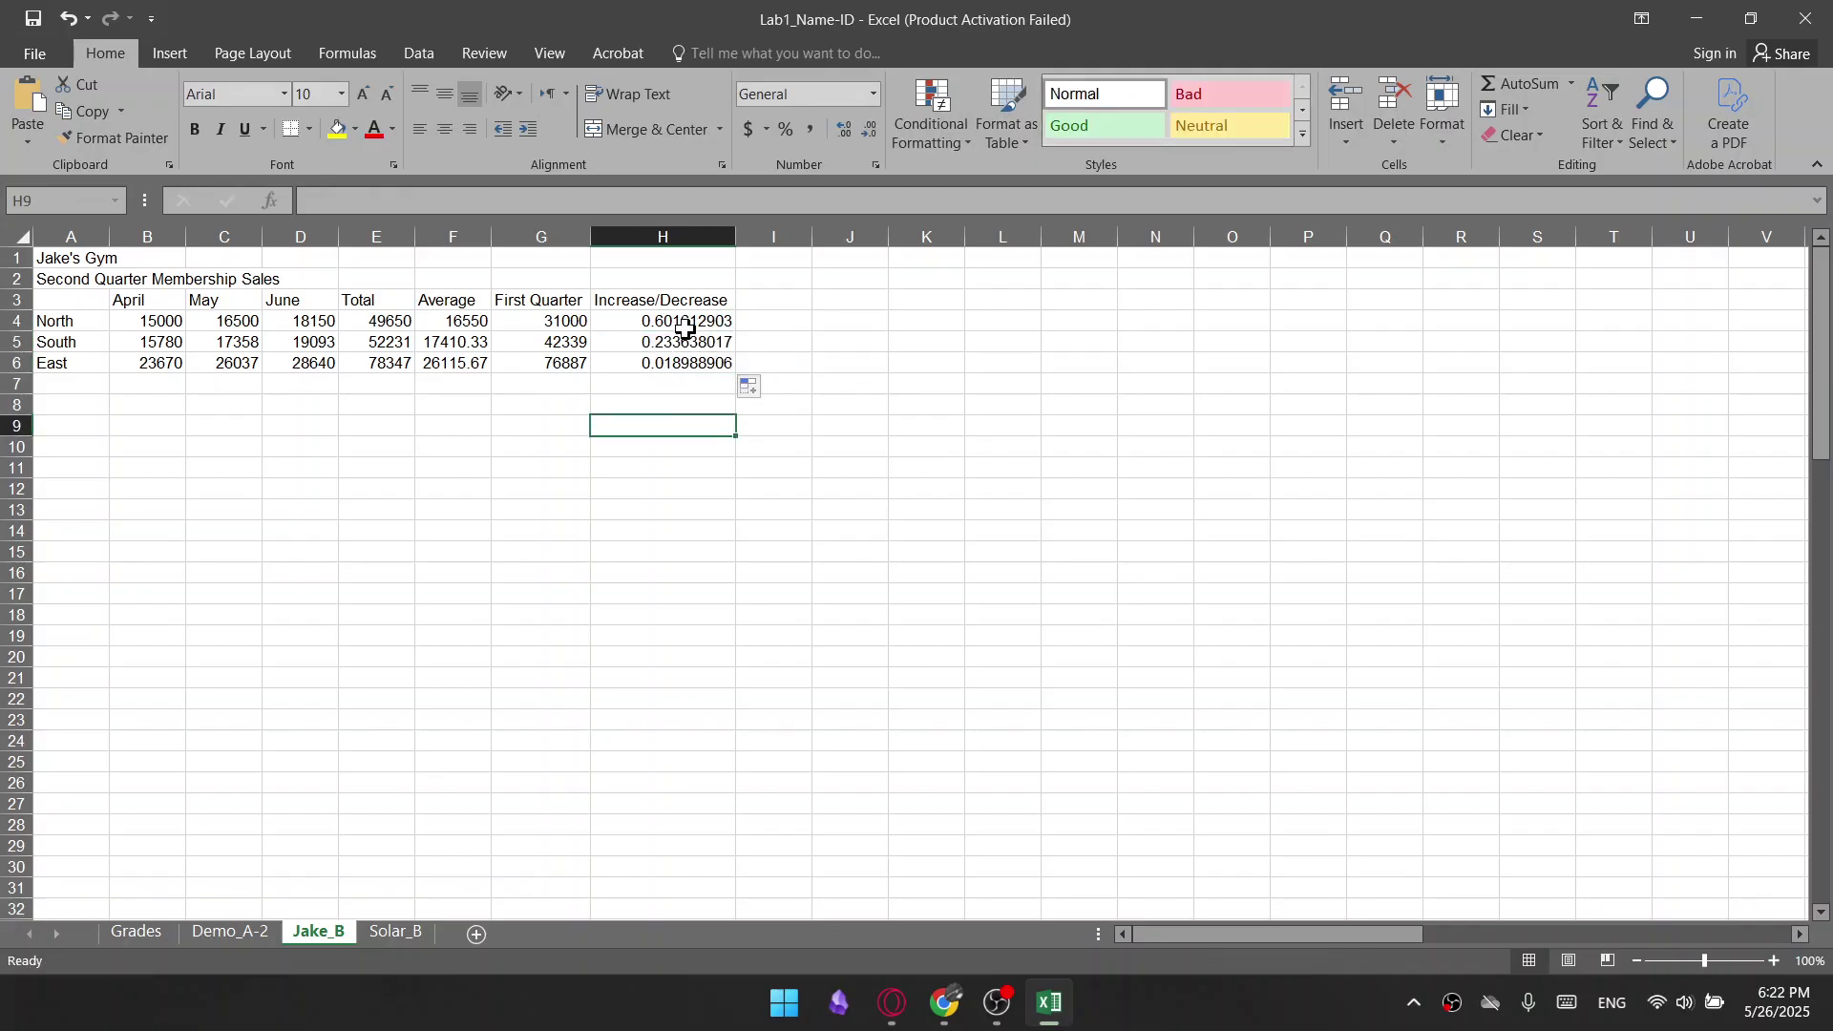
Review the Increase/Decrease results in H4:H6, and read the Sheet Solar_B instructions in the lab handout in the browser
drag(694, 329, 692, 368)
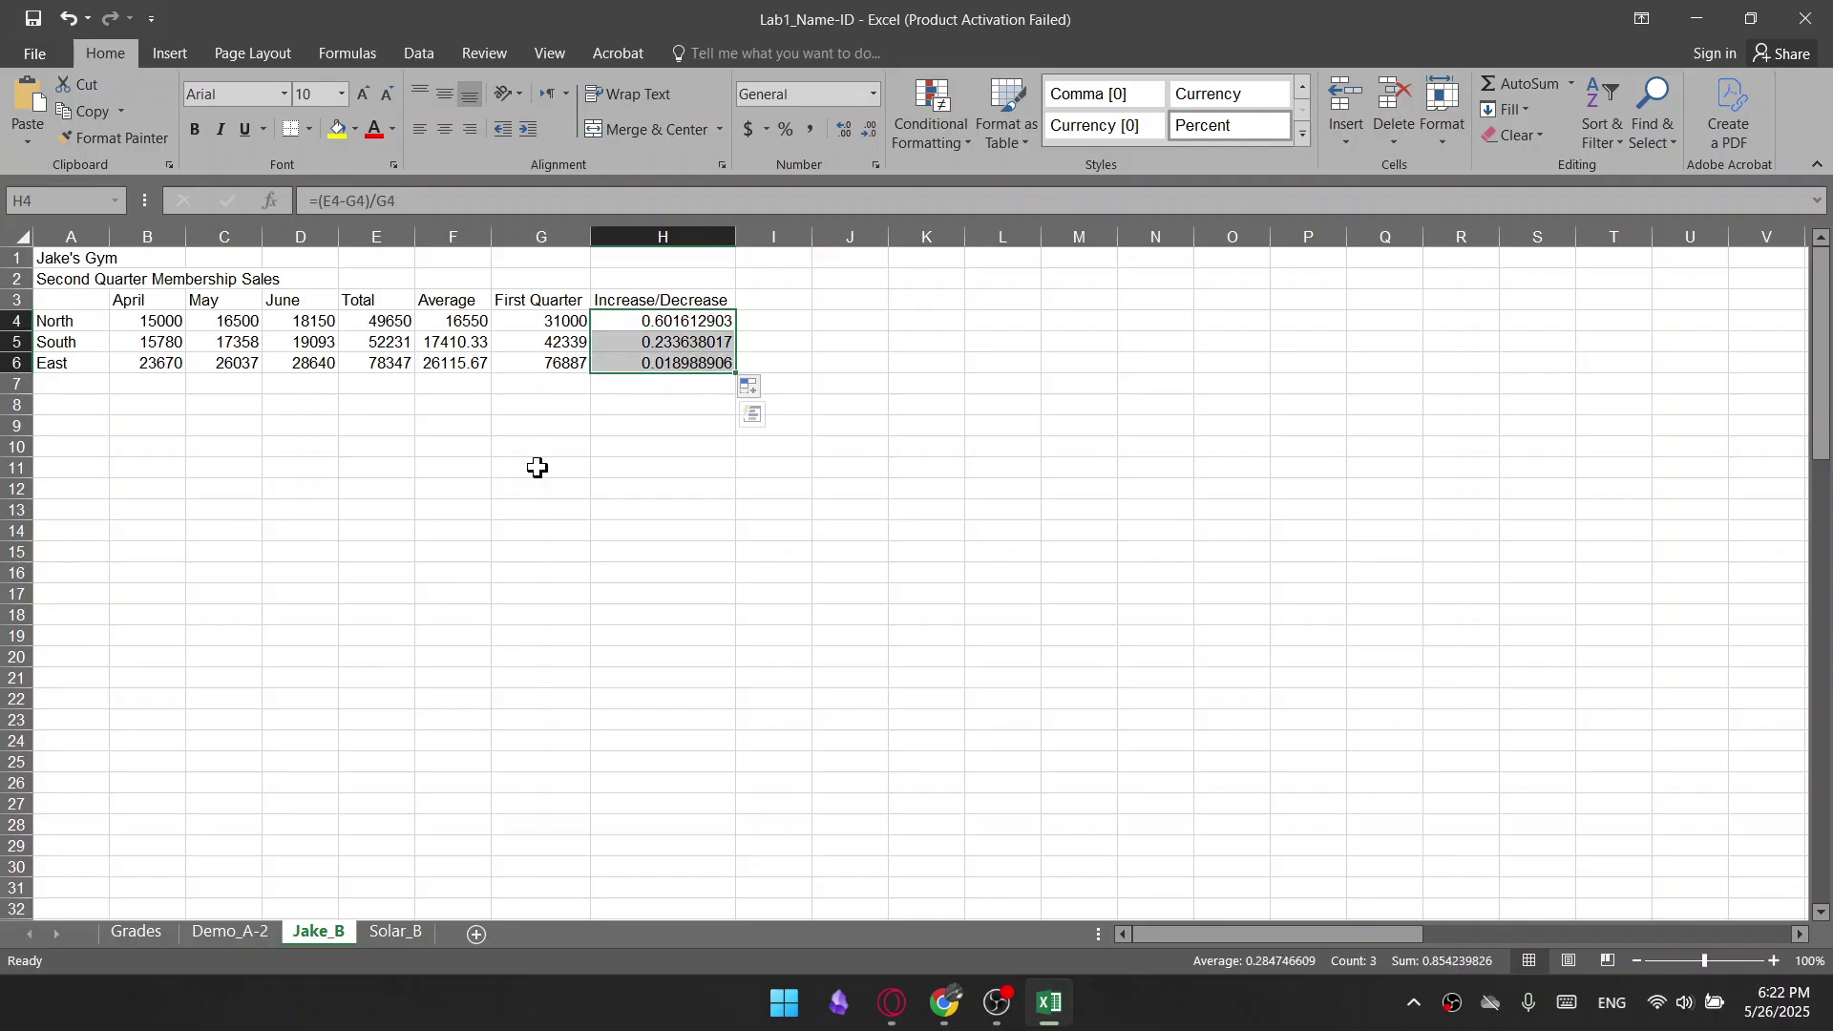
click(638, 513)
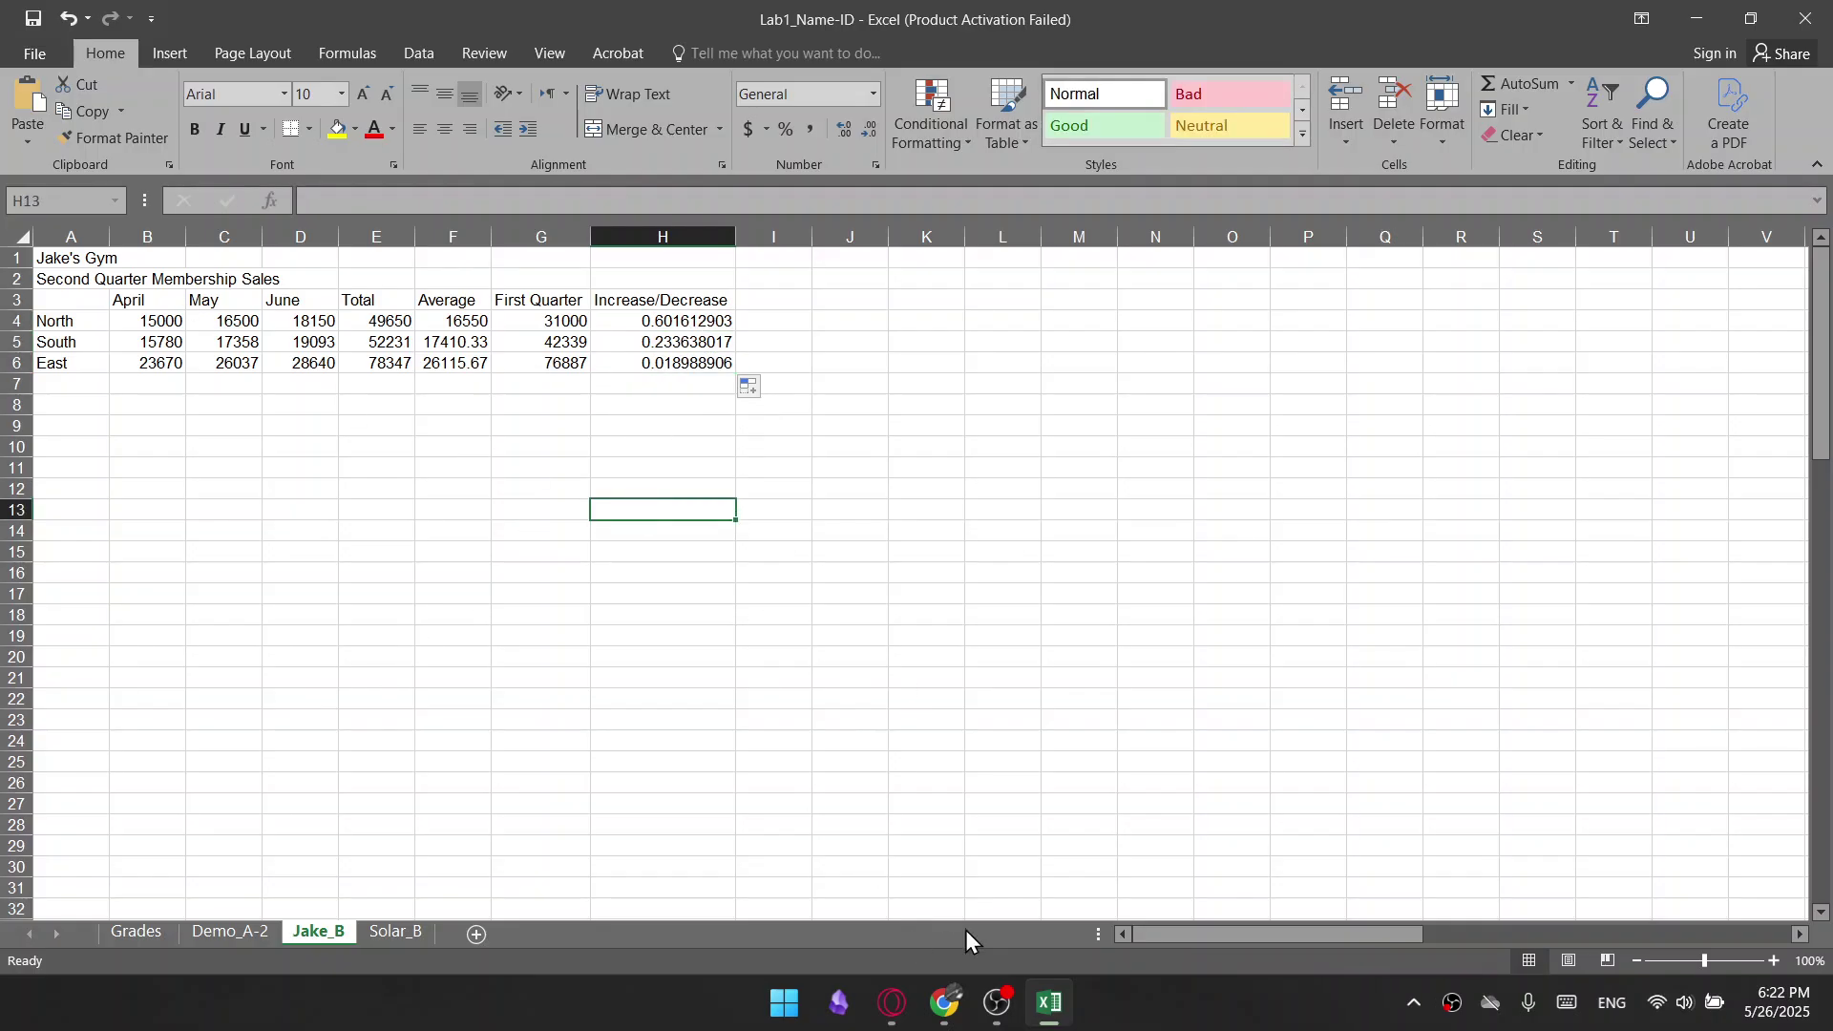
click(891, 1022)
scroll(697, 588, down, 5)
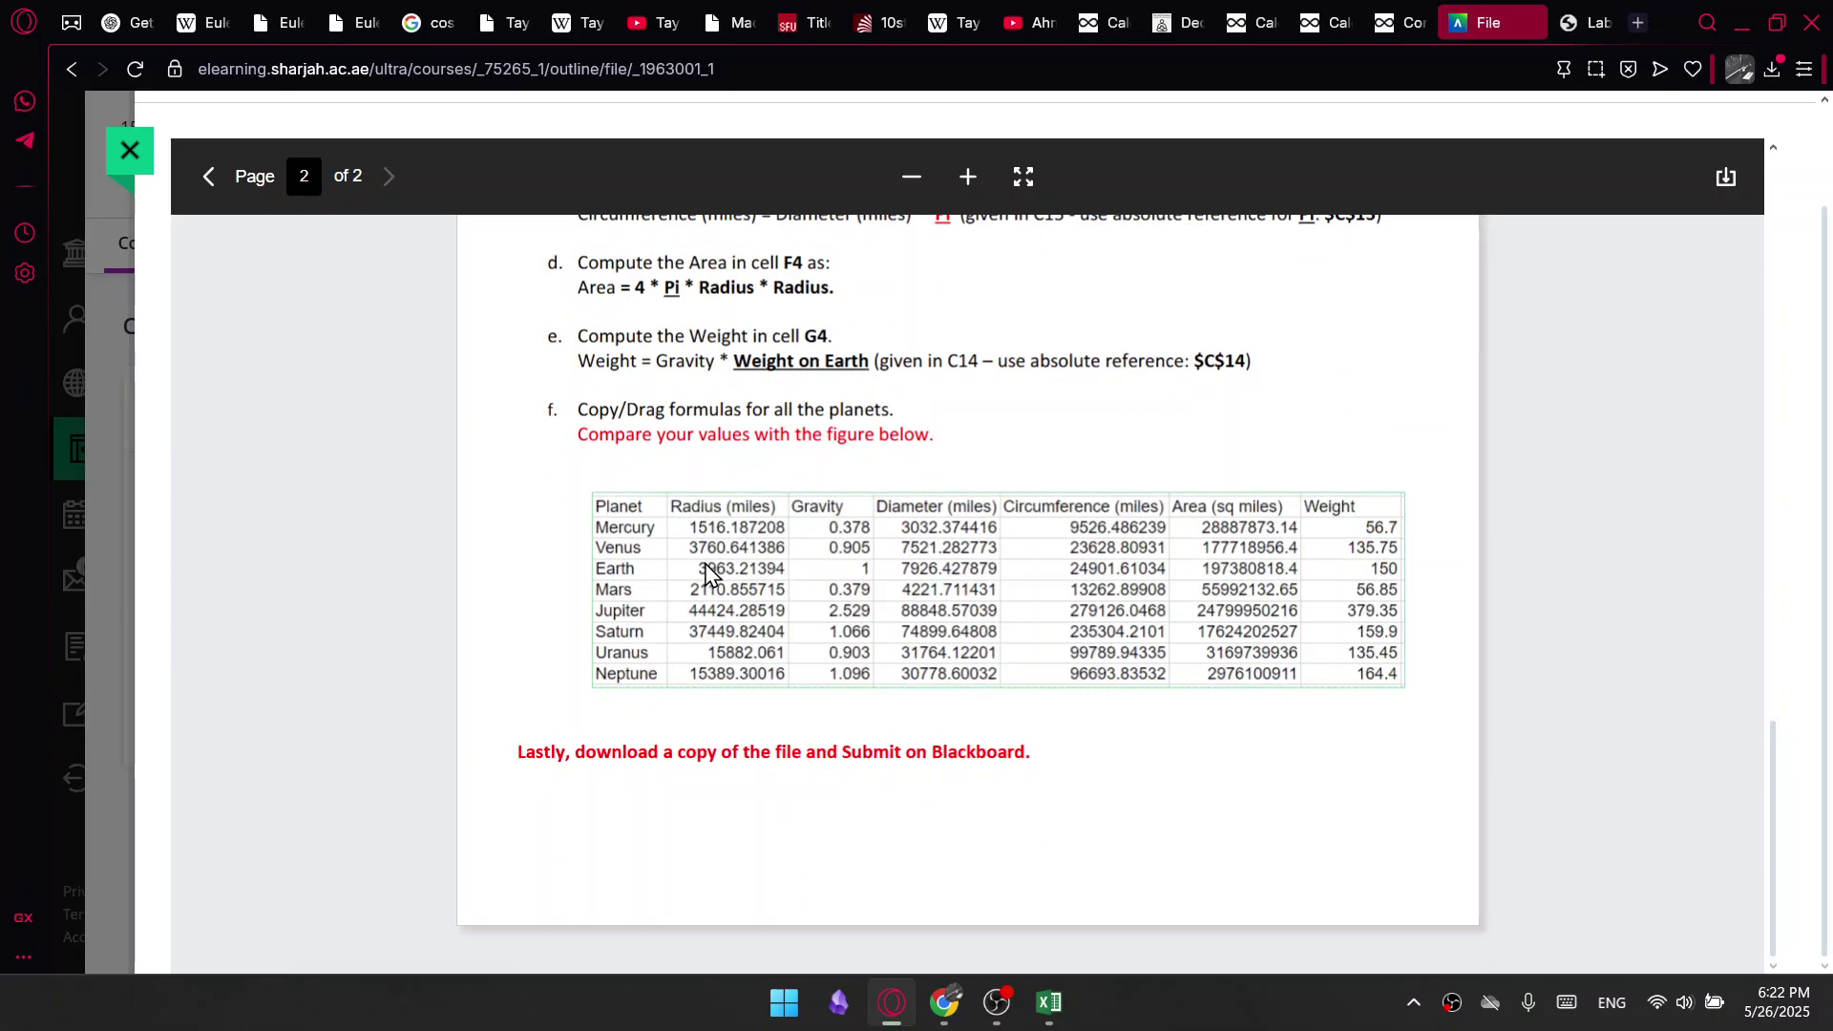
scroll(1332, 753, up, 2)
scroll(1279, 707, up, 6)
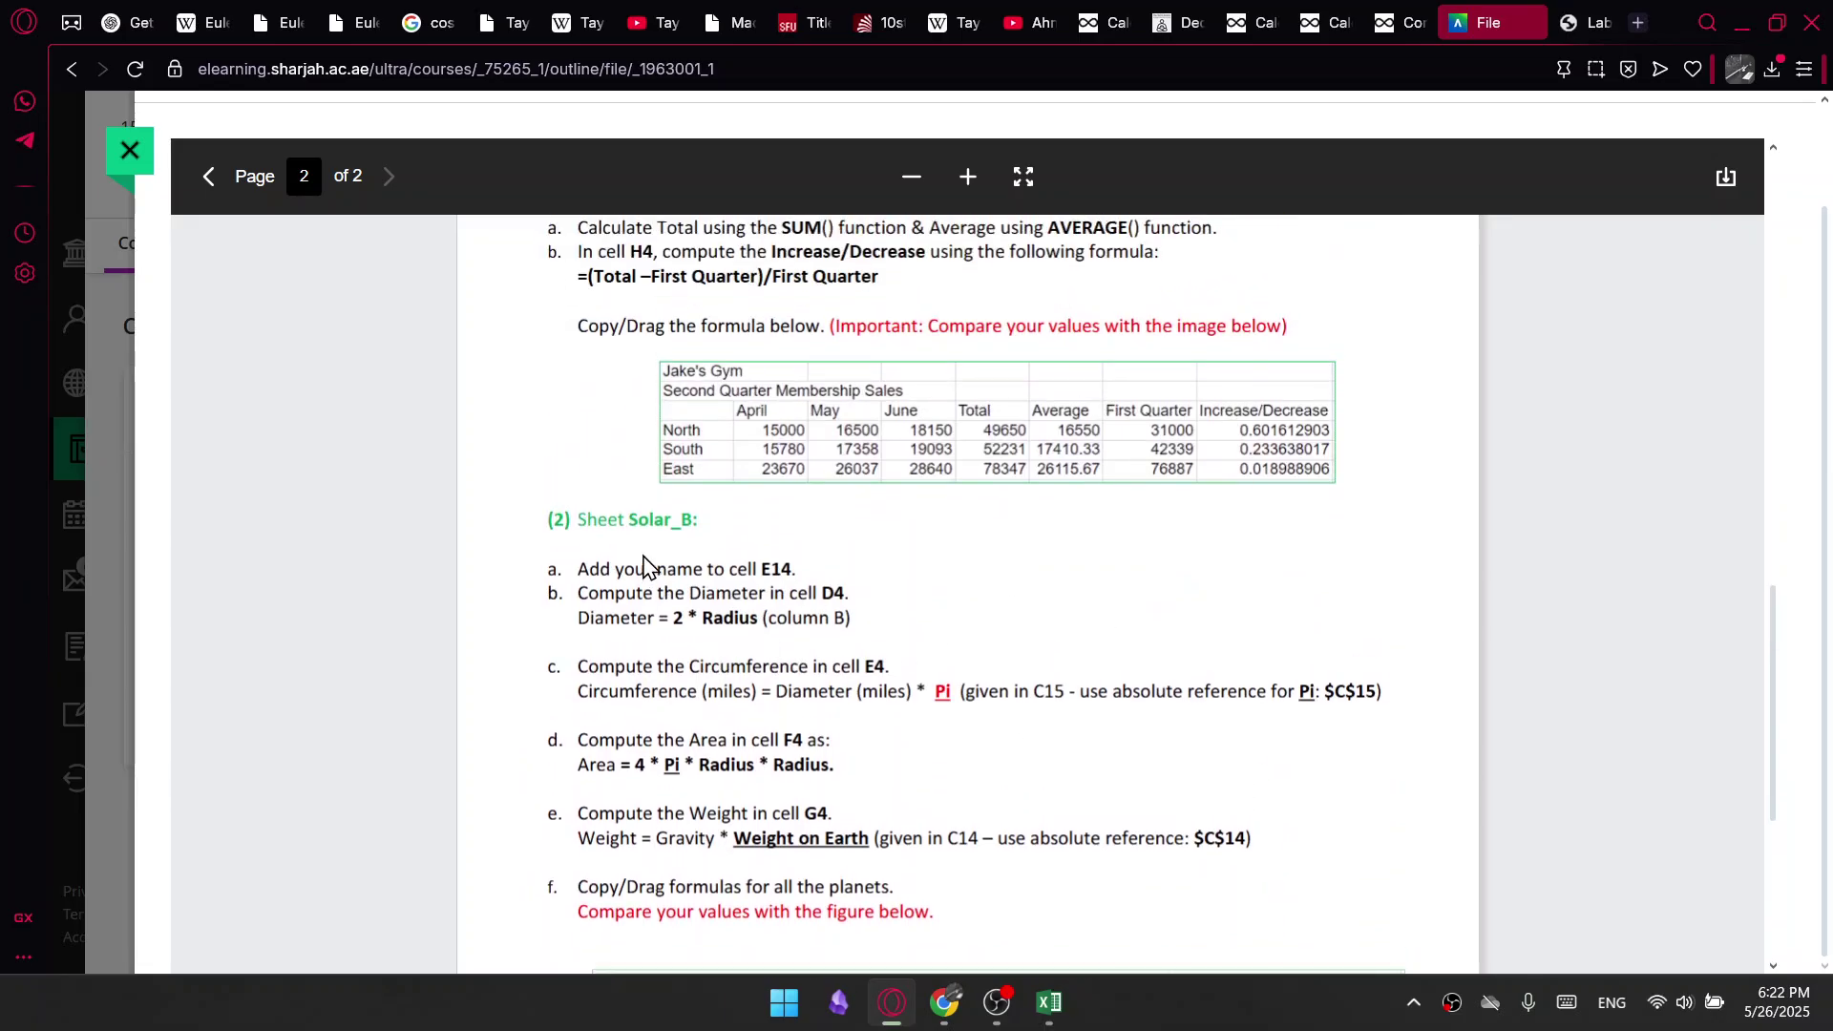
drag(564, 519, 671, 521)
click(1065, 847)
click(1049, 1003)
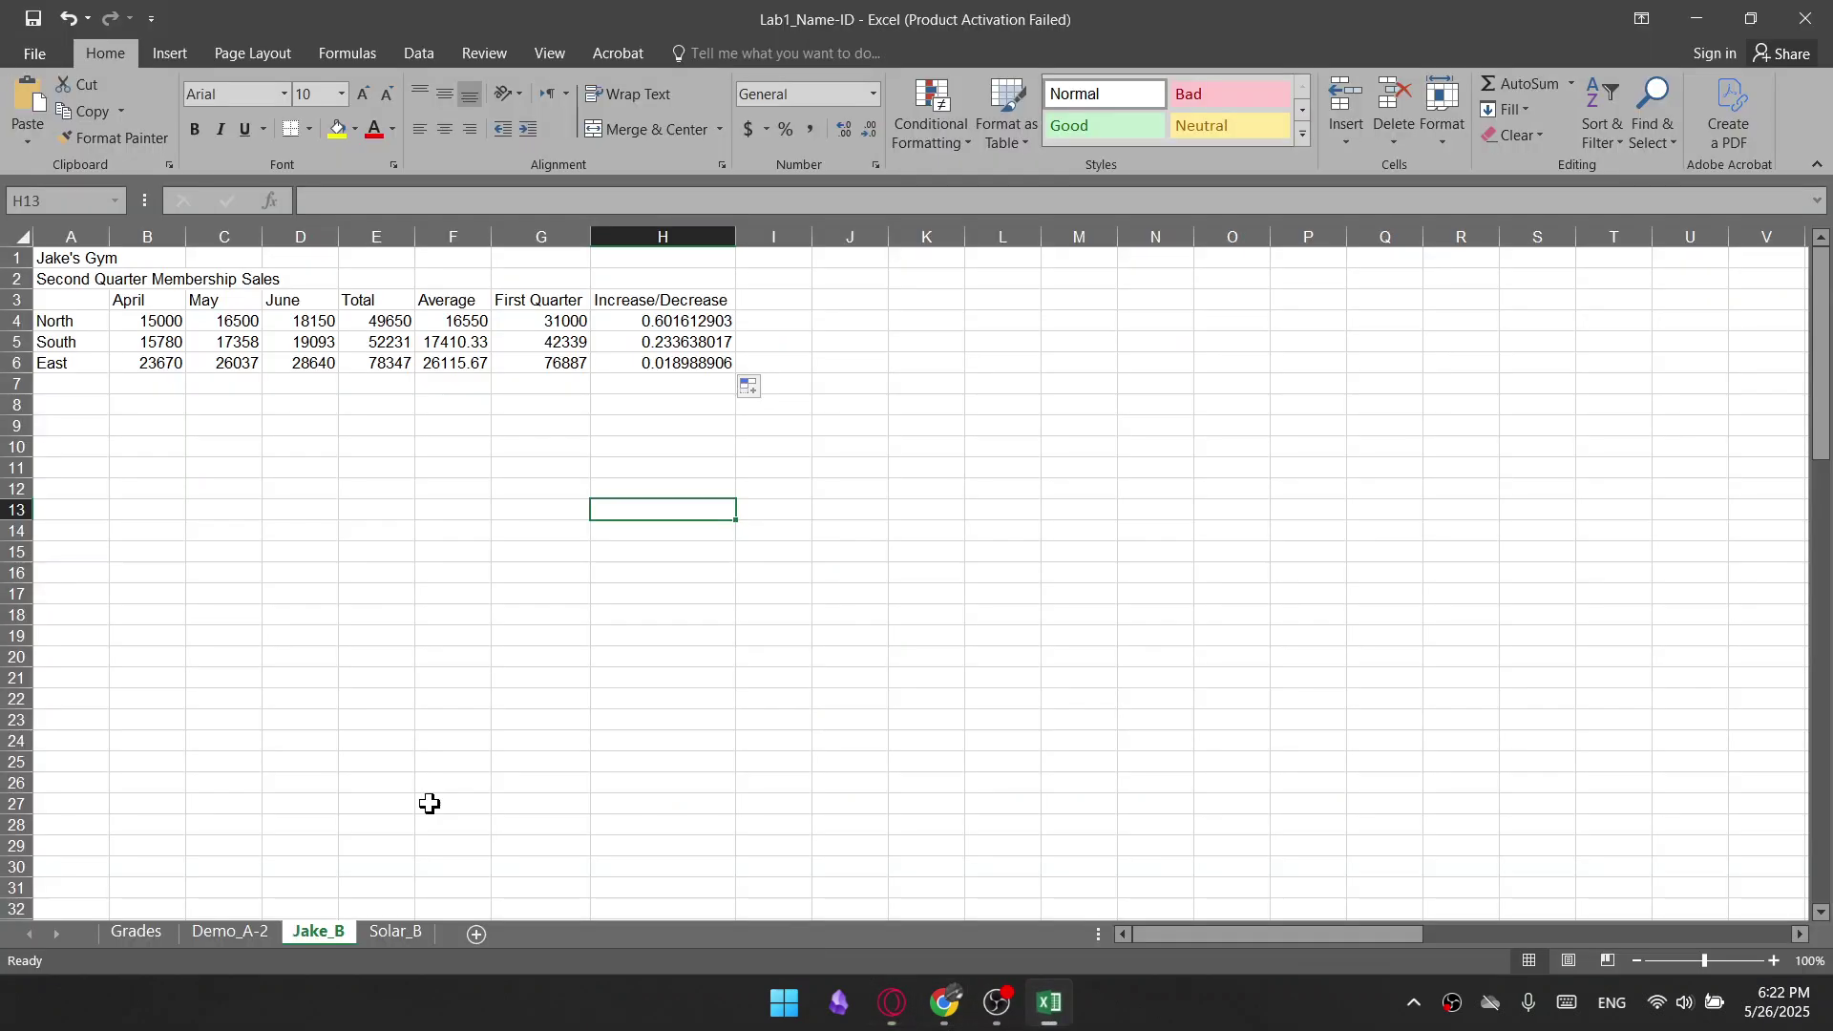
Replace the name placeholder in E14 on sheet Solar_B with the student's name
click(406, 934)
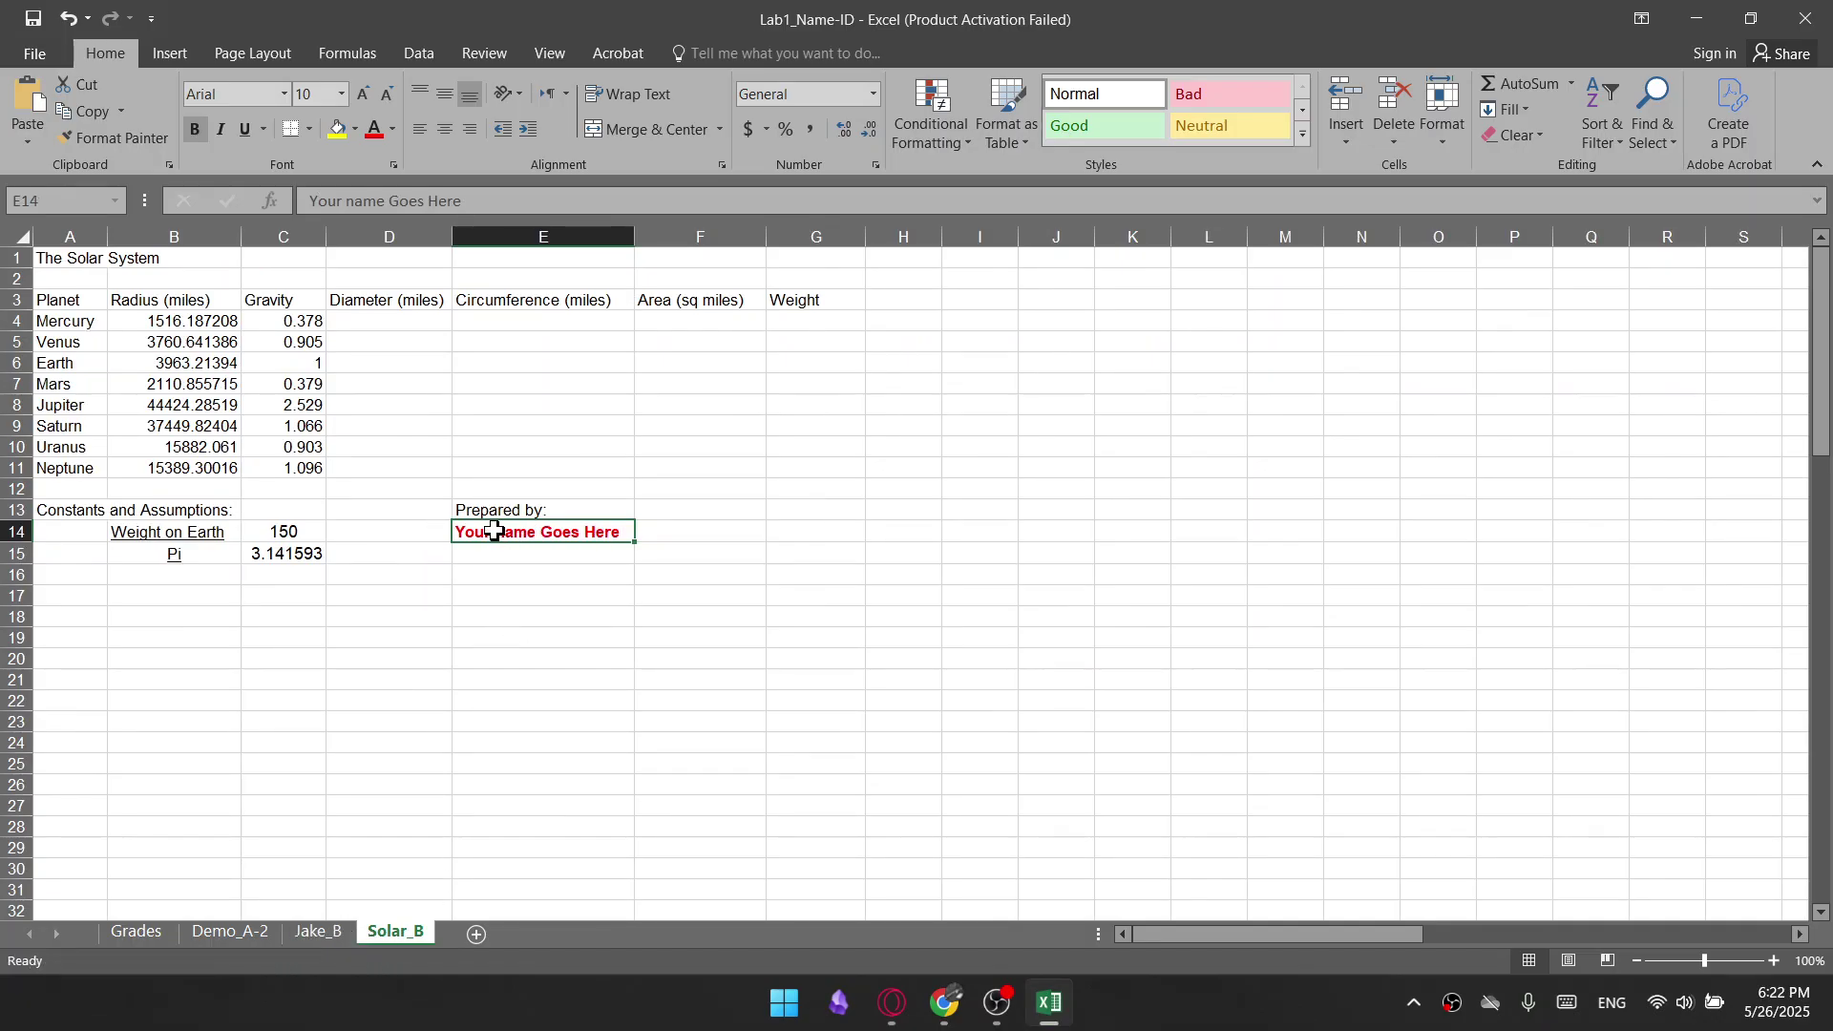
text(Ahmed)
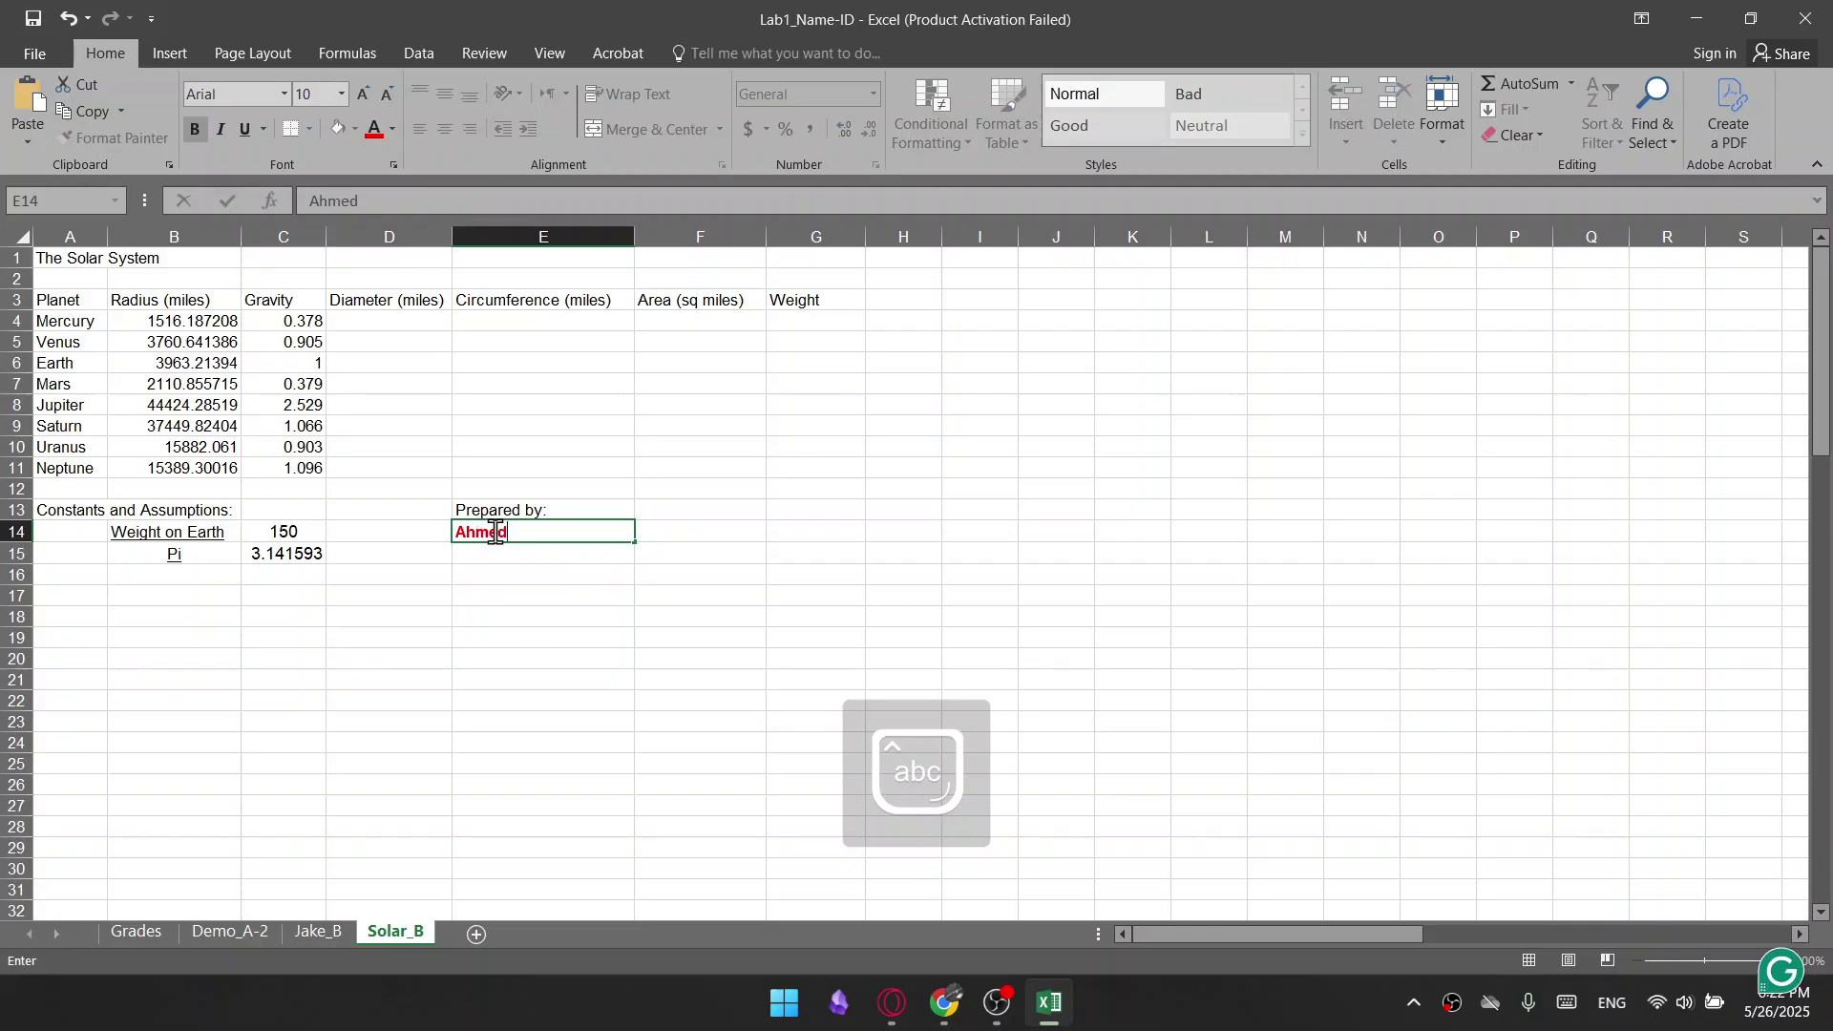
click(622, 521)
click(816, 701)
Check the Diameter instruction in the lab handout and compute Mercury's Diameter in D4 with the formula =2*B4
click(894, 1003)
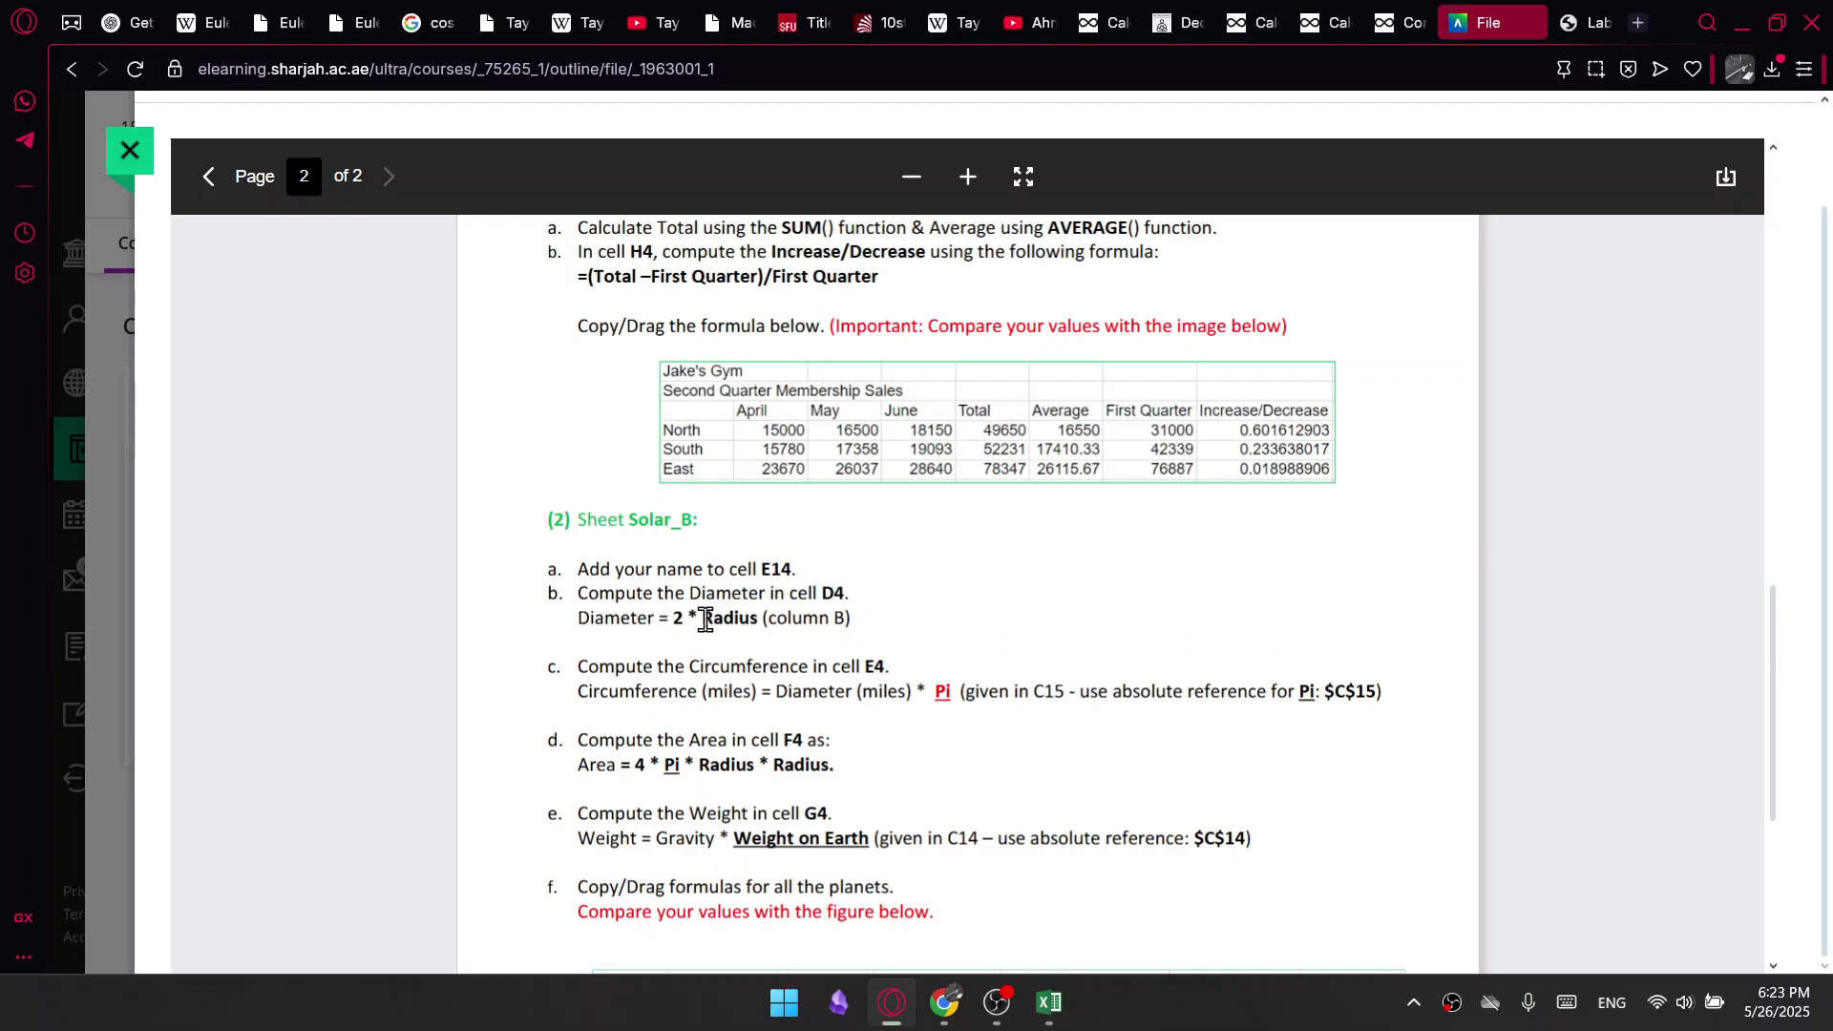
click(1049, 1002)
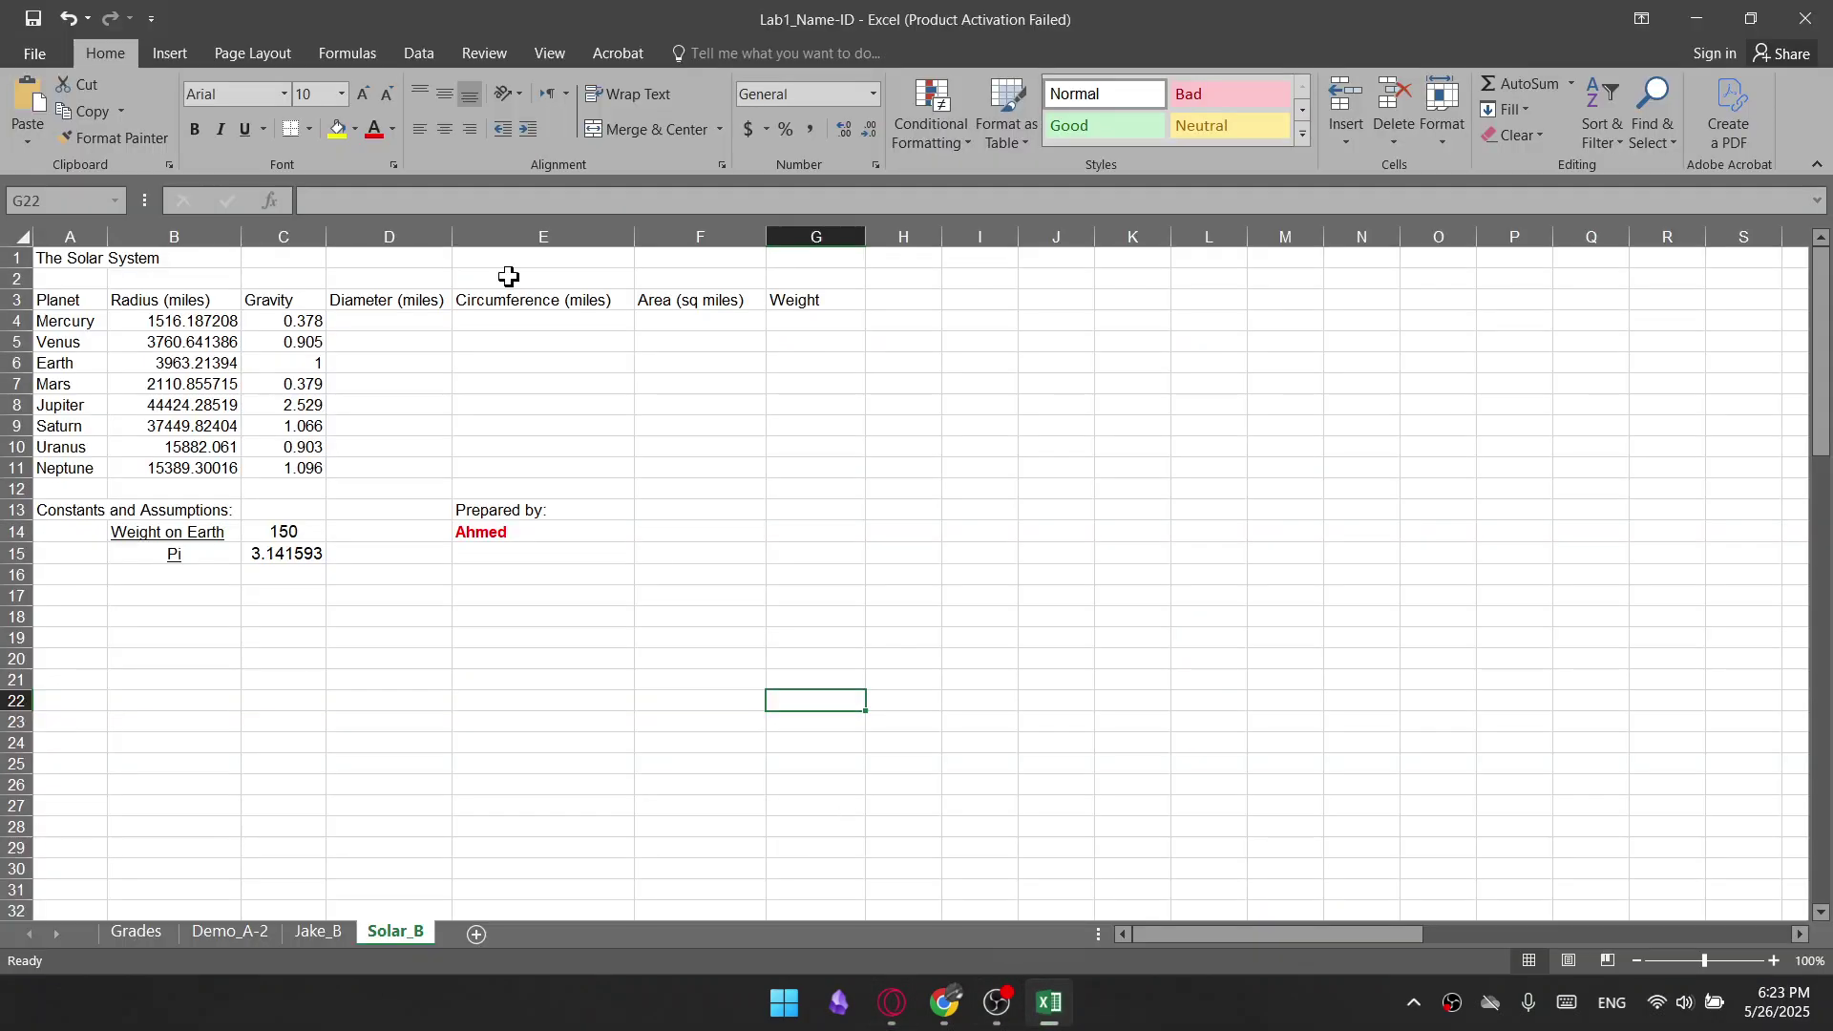
click(409, 319)
text(=2*)
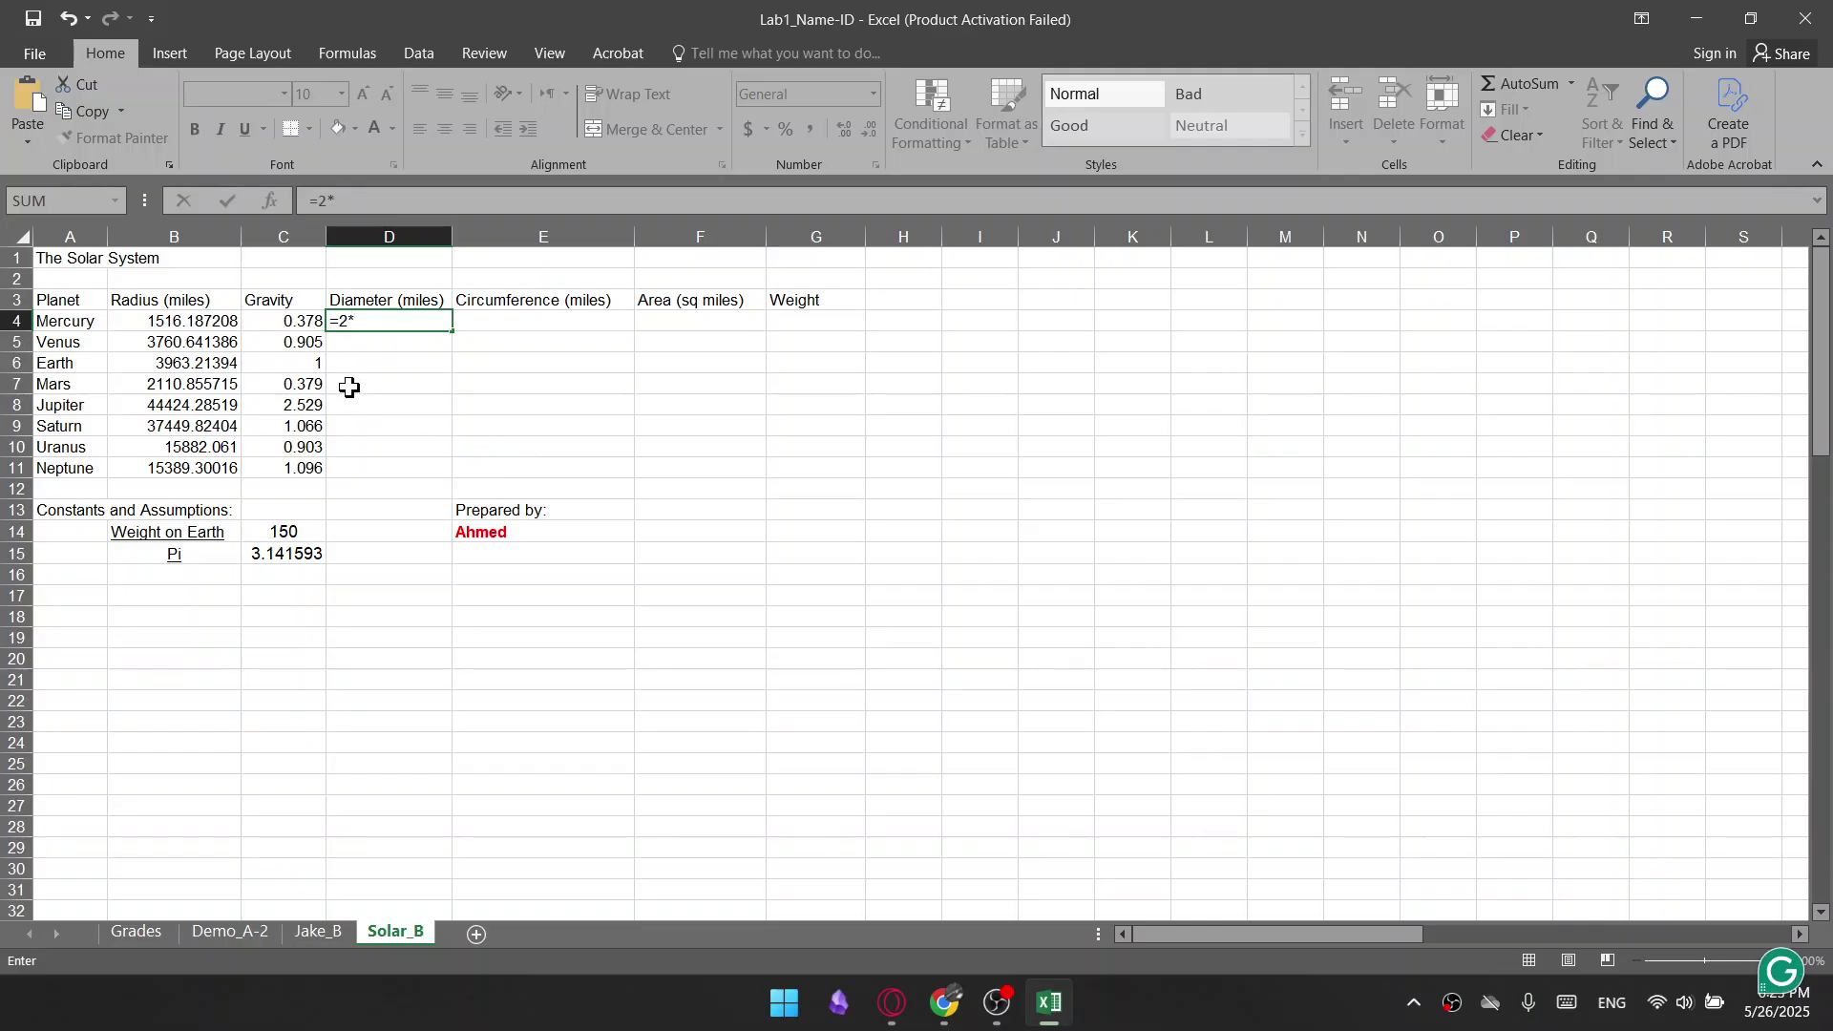
click(153, 323)
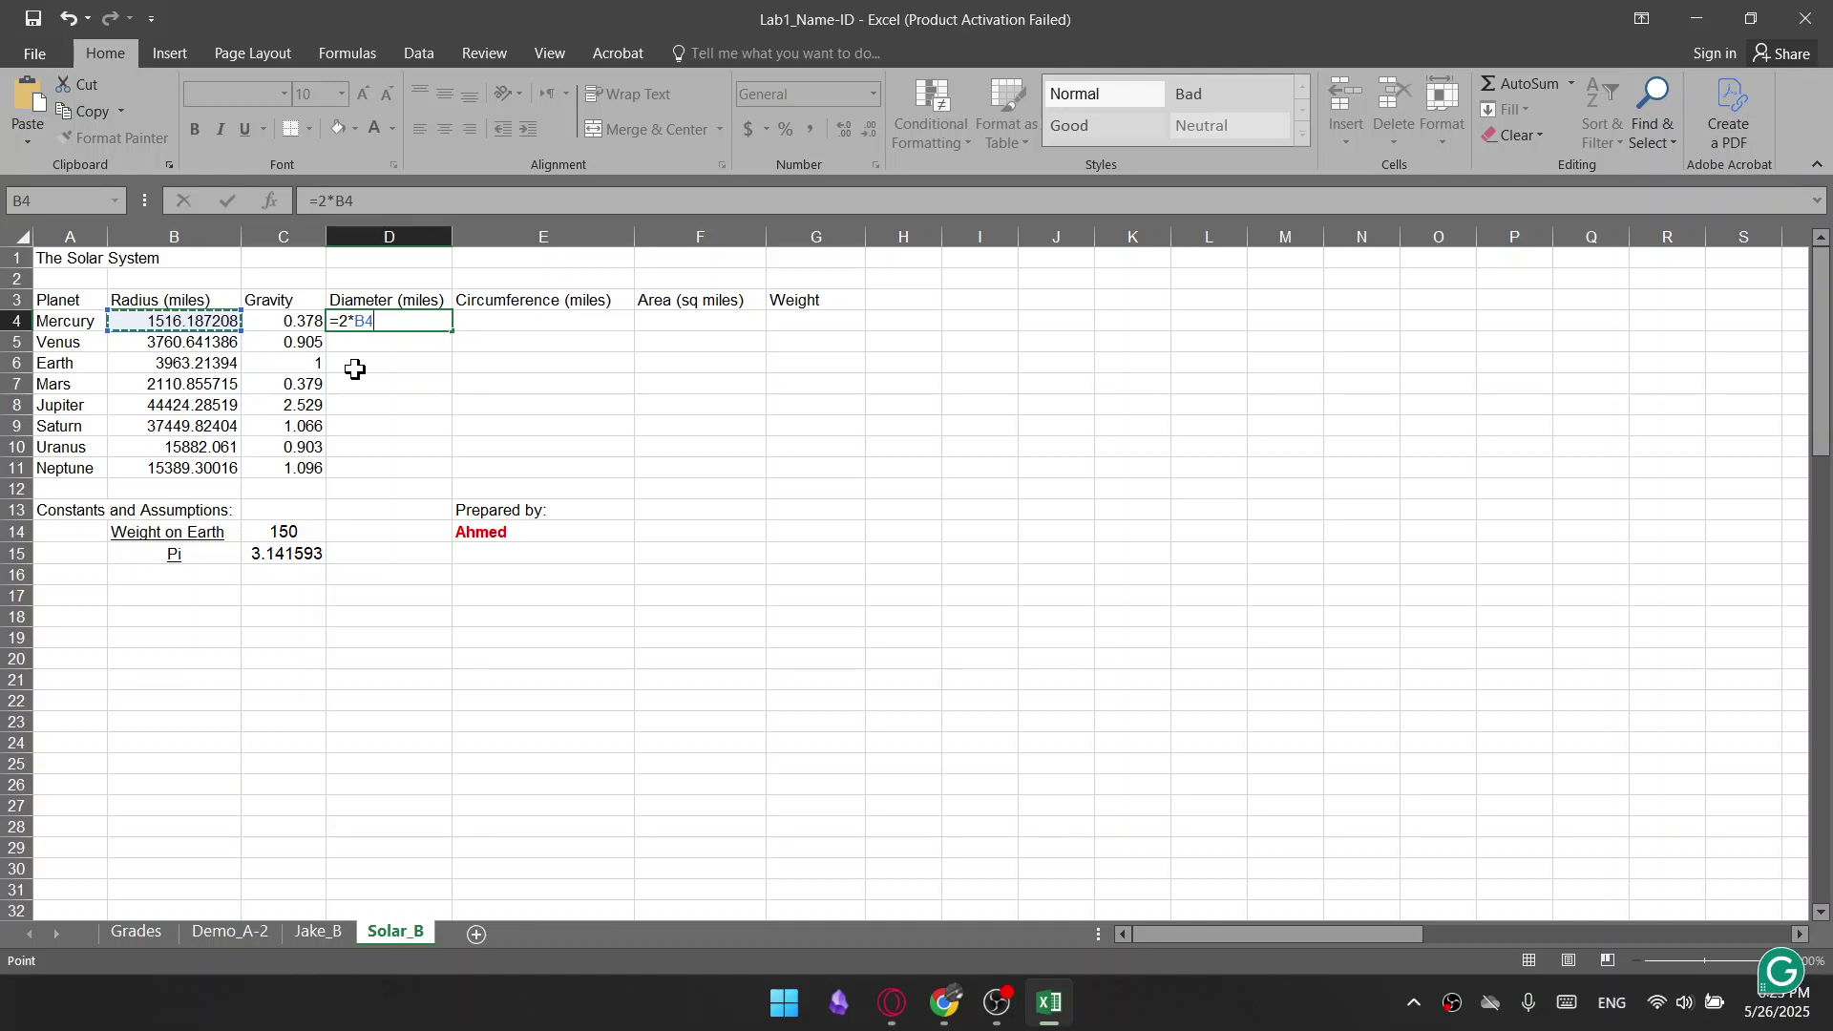
key(Return)
Fill the Diameter formula down to D11 and undo both the fill and the D4 formula
click(423, 322)
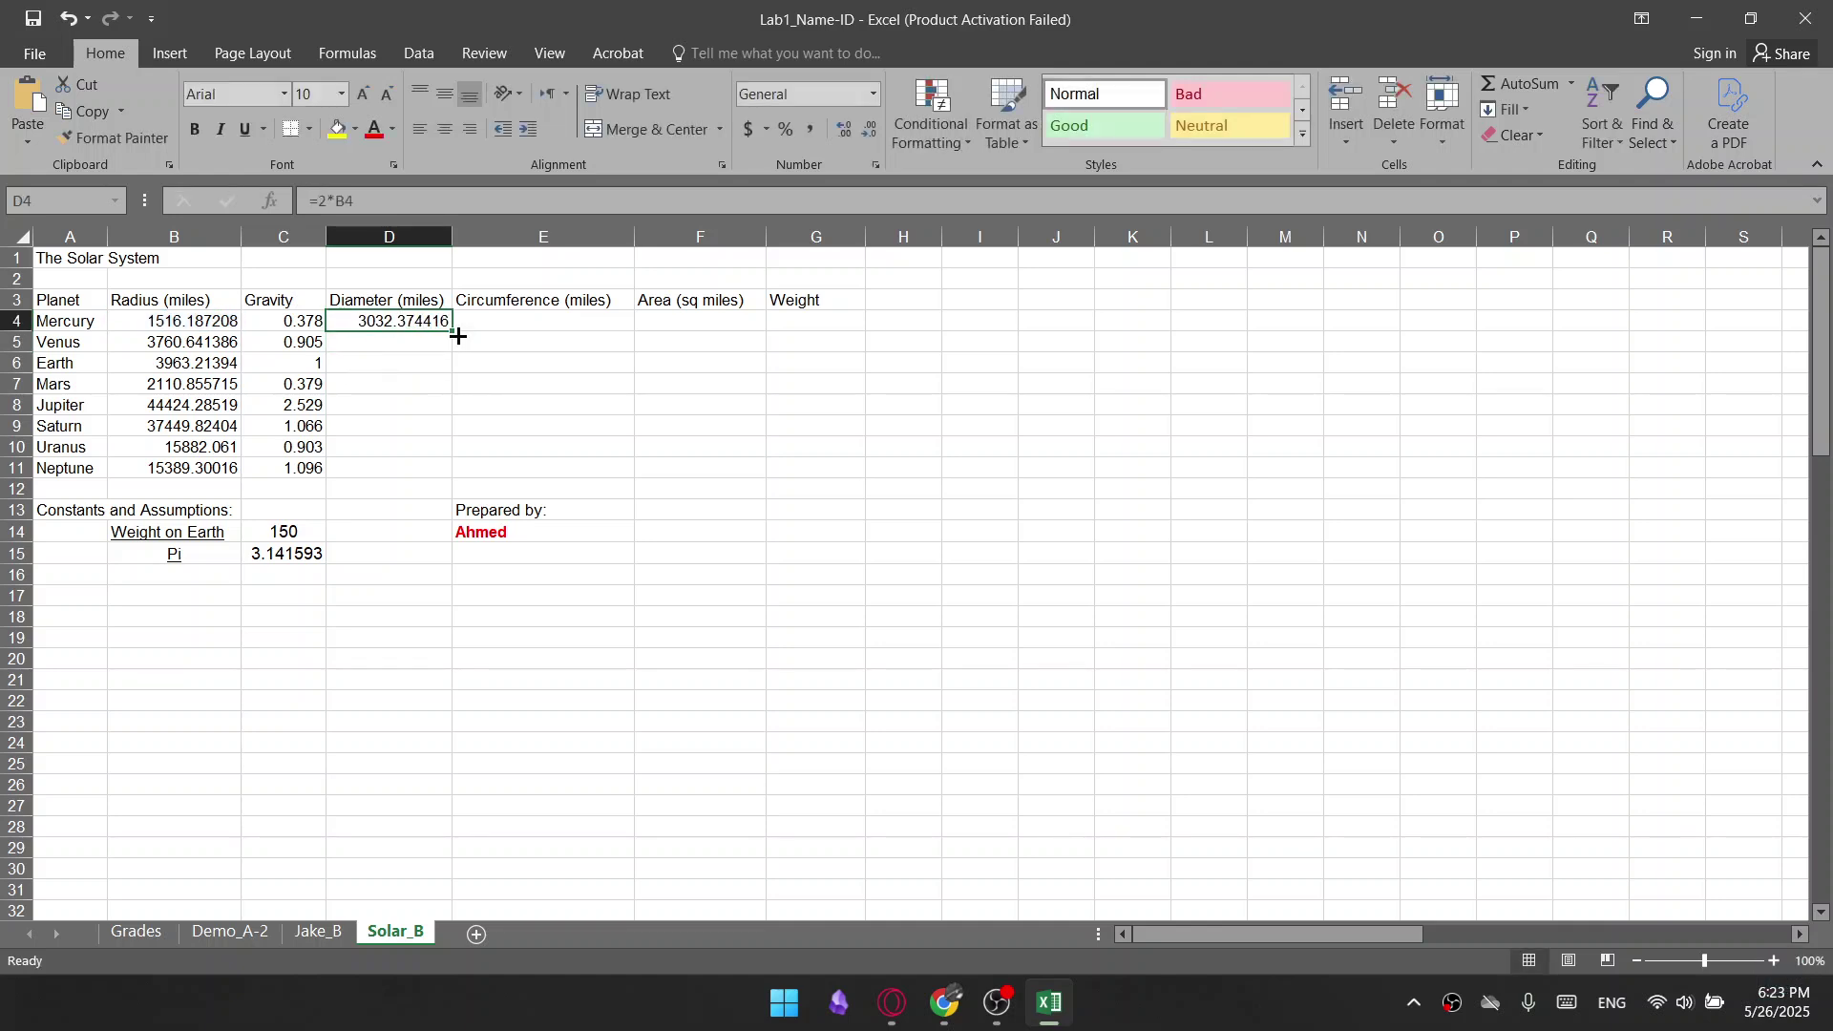
drag(455, 332, 451, 475)
click(330, 693)
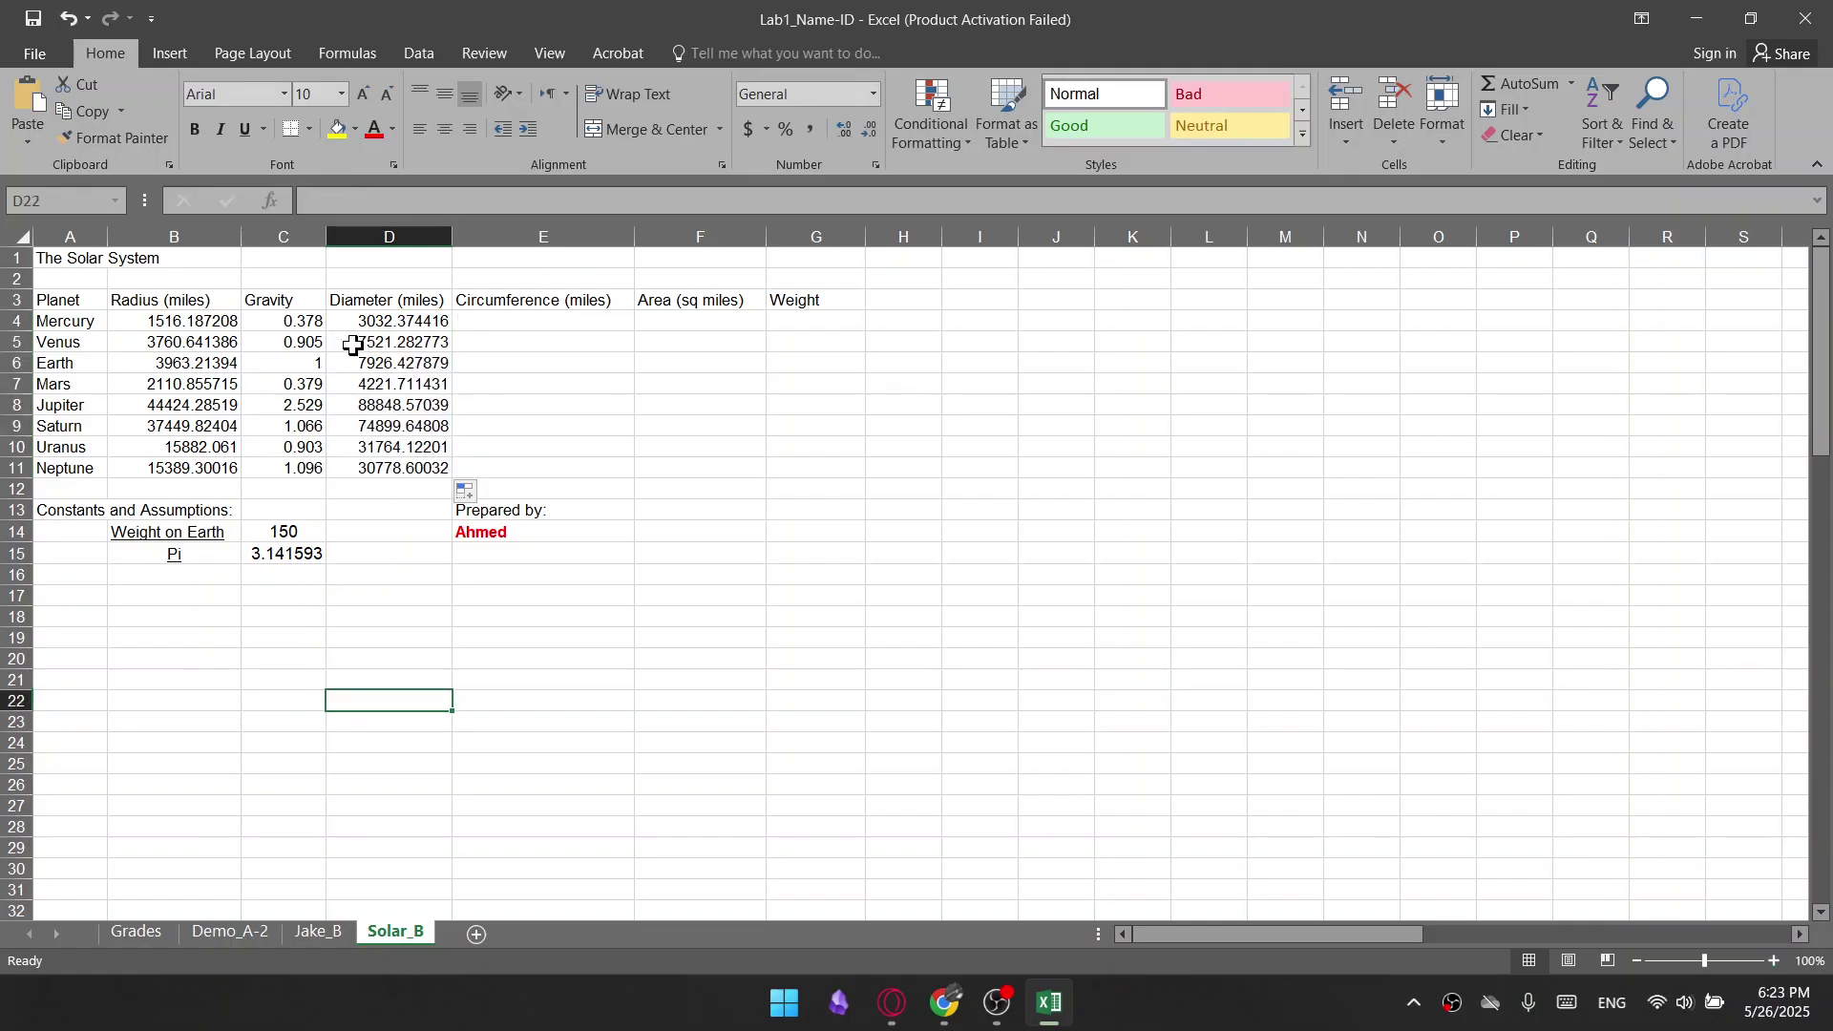
click(74, 20)
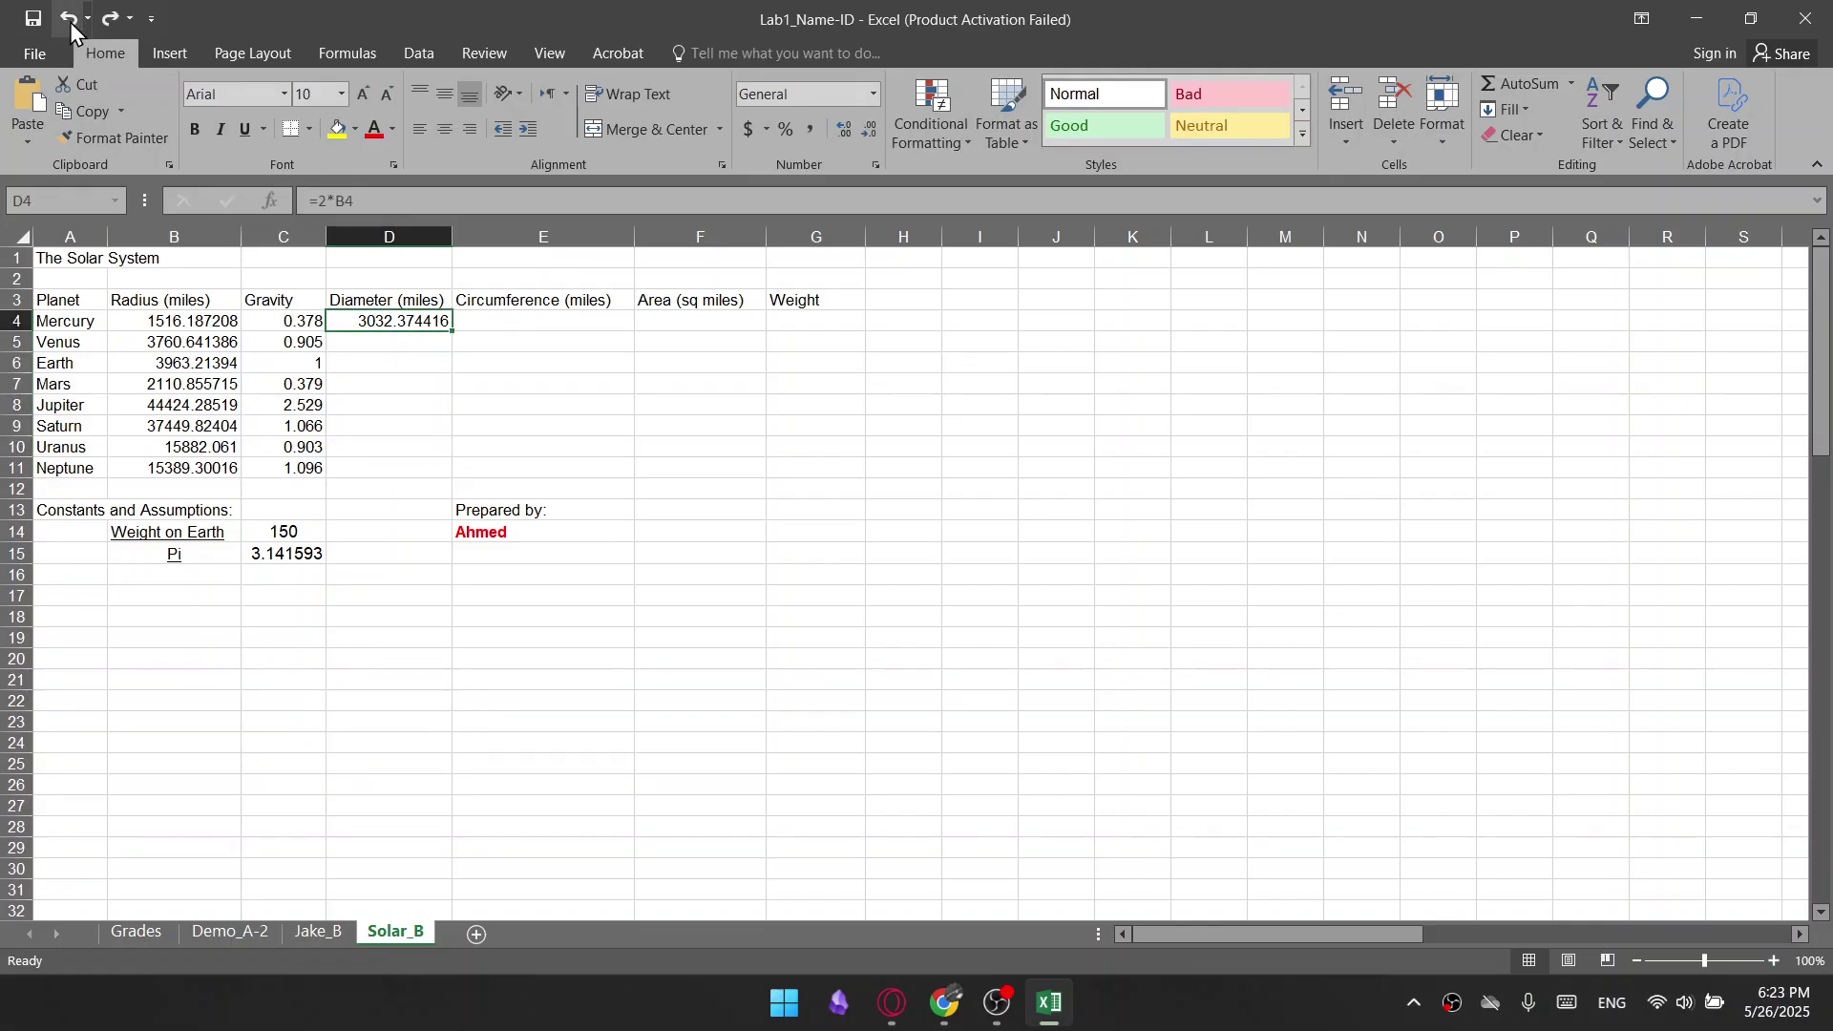
click(71, 20)
Enter =2*B4 in D4 to compute Mercury's Diameter as twice its Radius
text(=2)
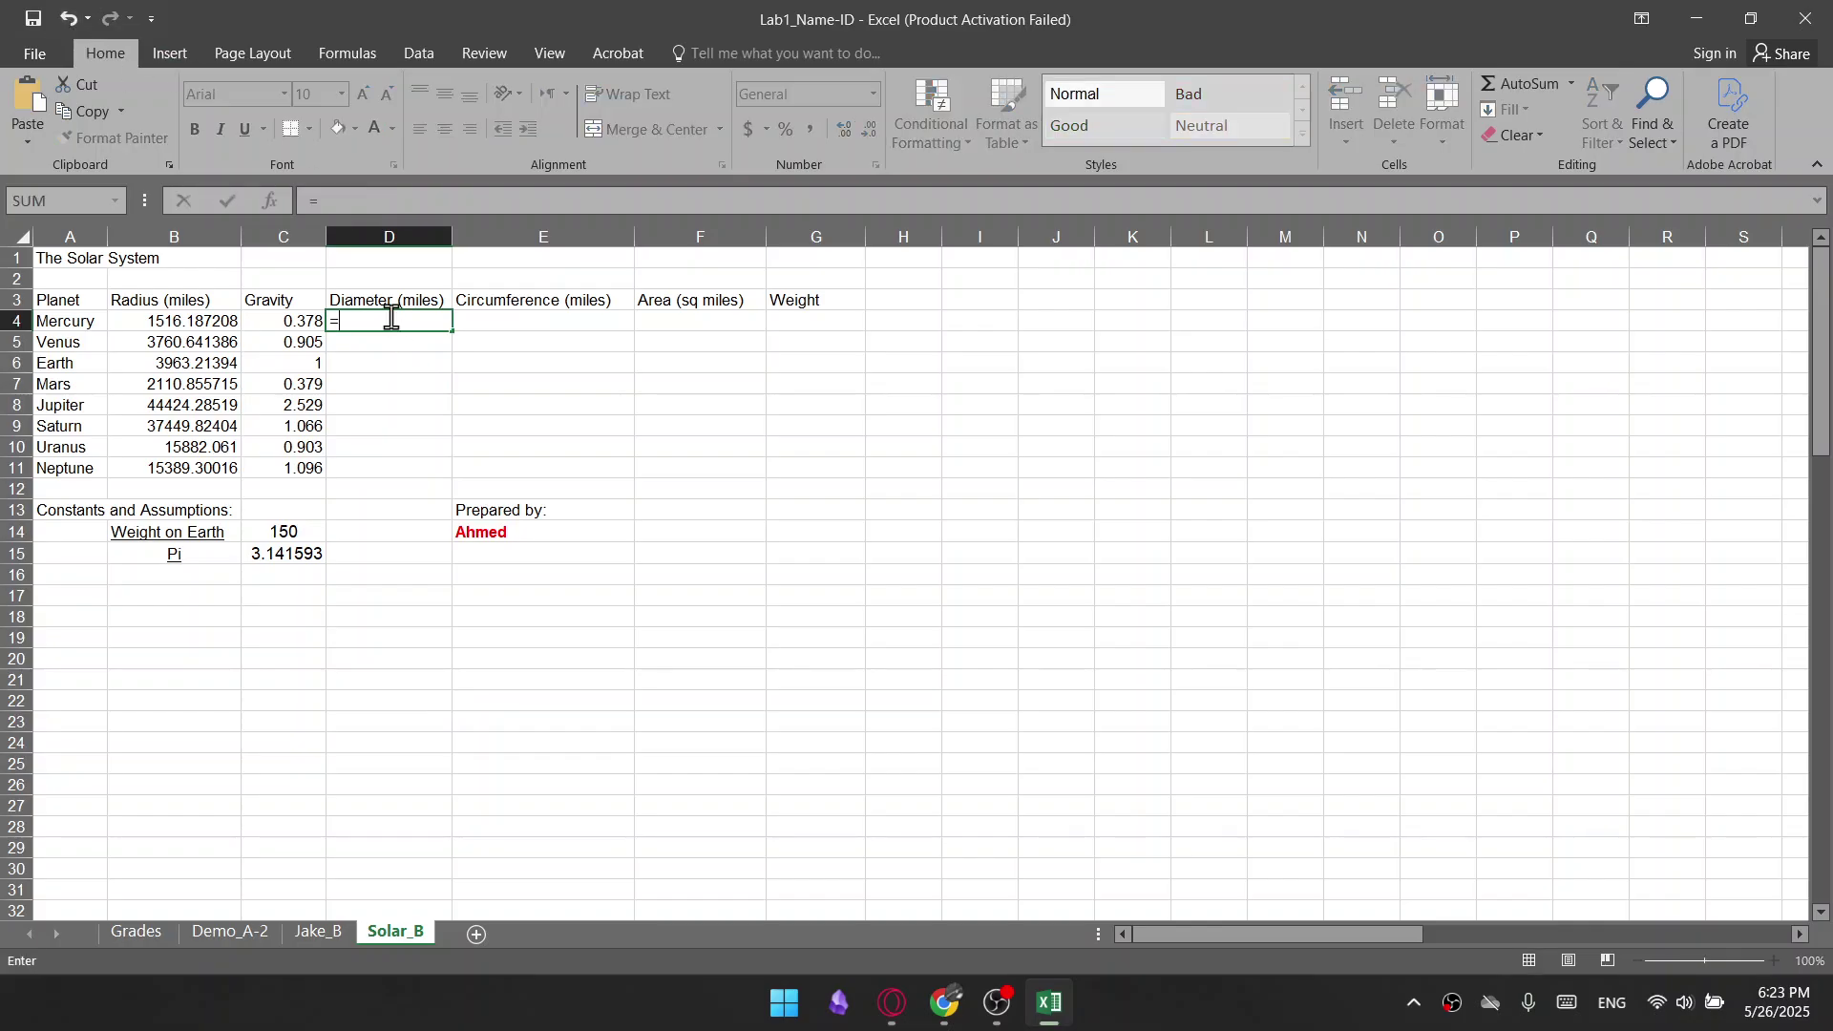
click(143, 299)
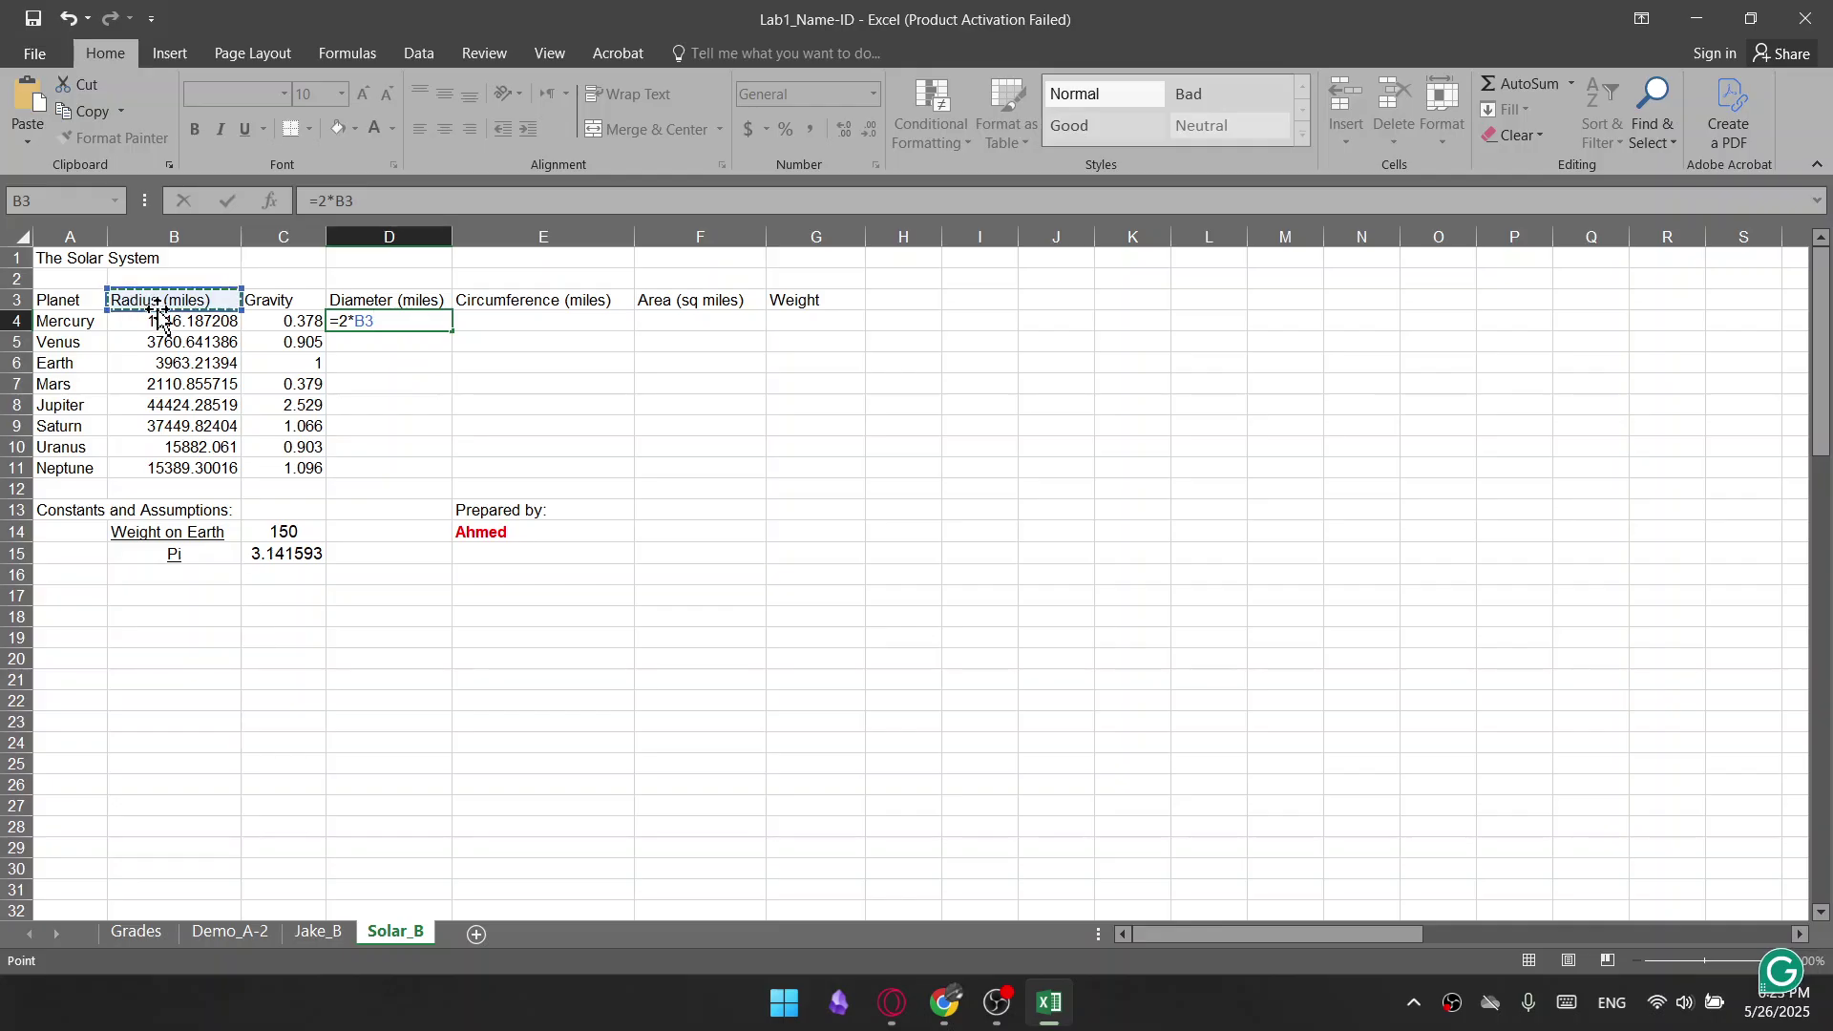
click(184, 342)
click(185, 323)
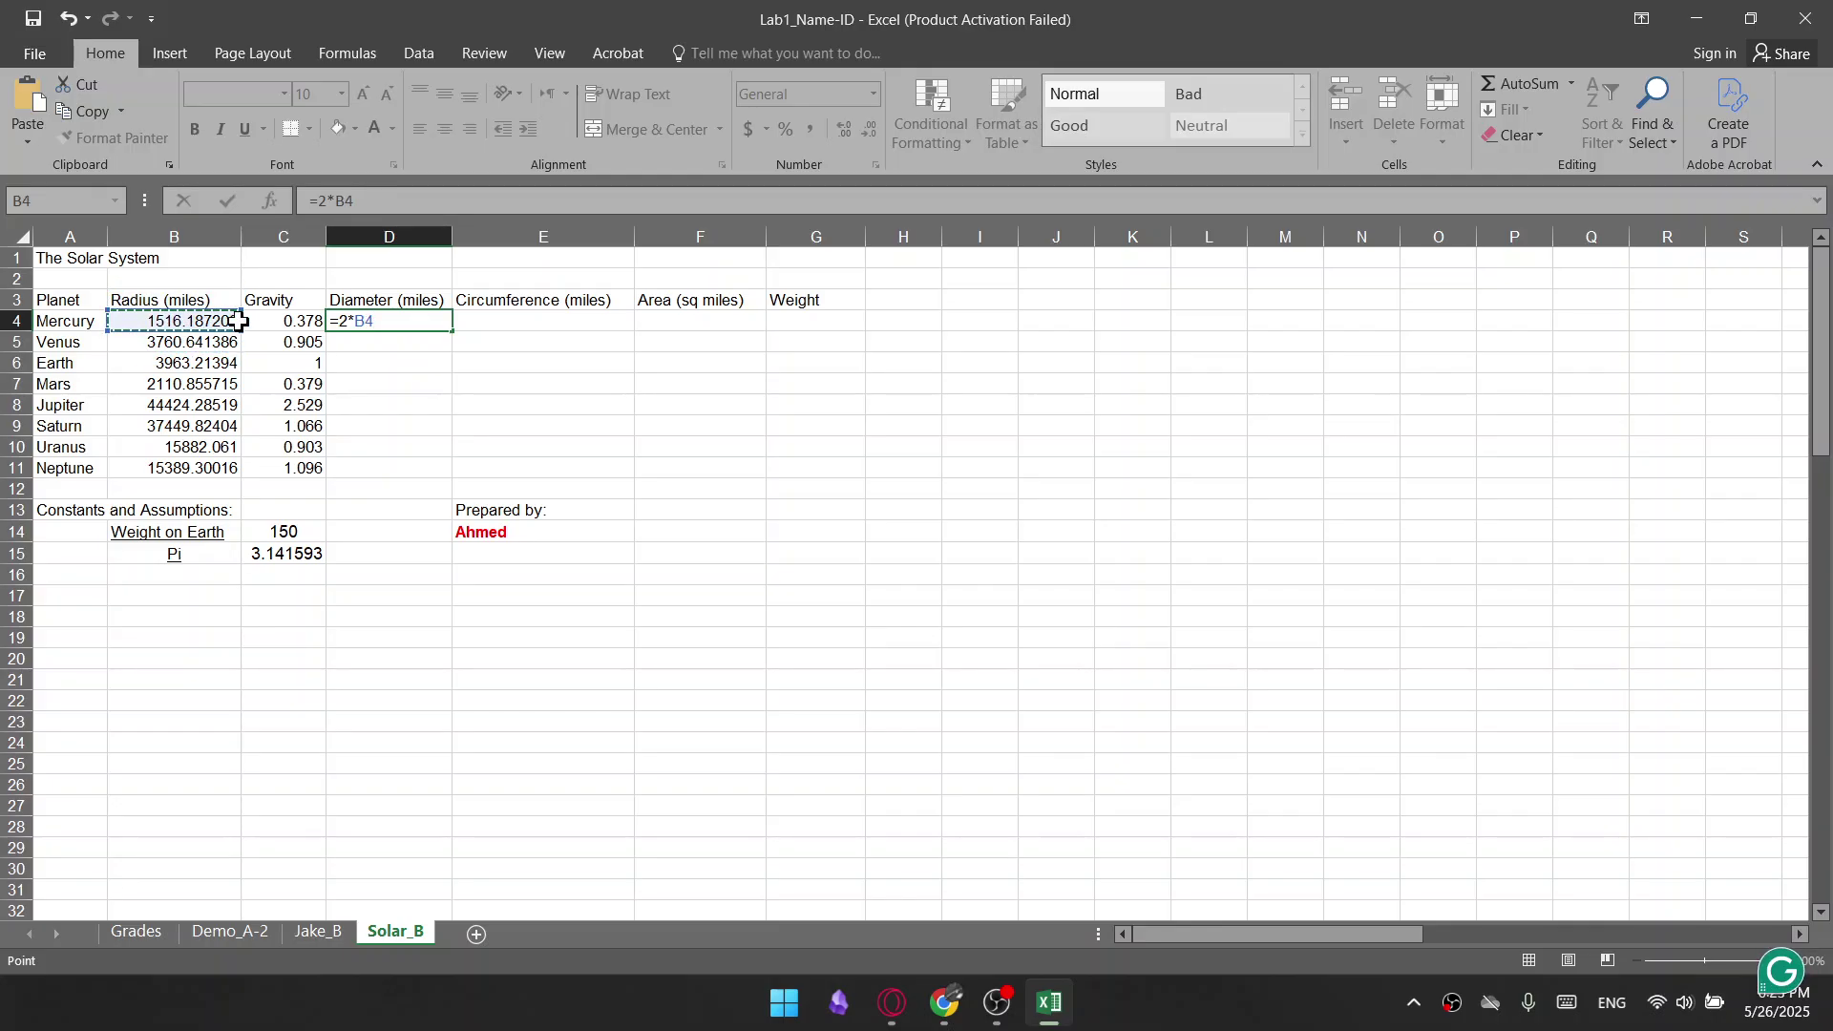
key(Return)
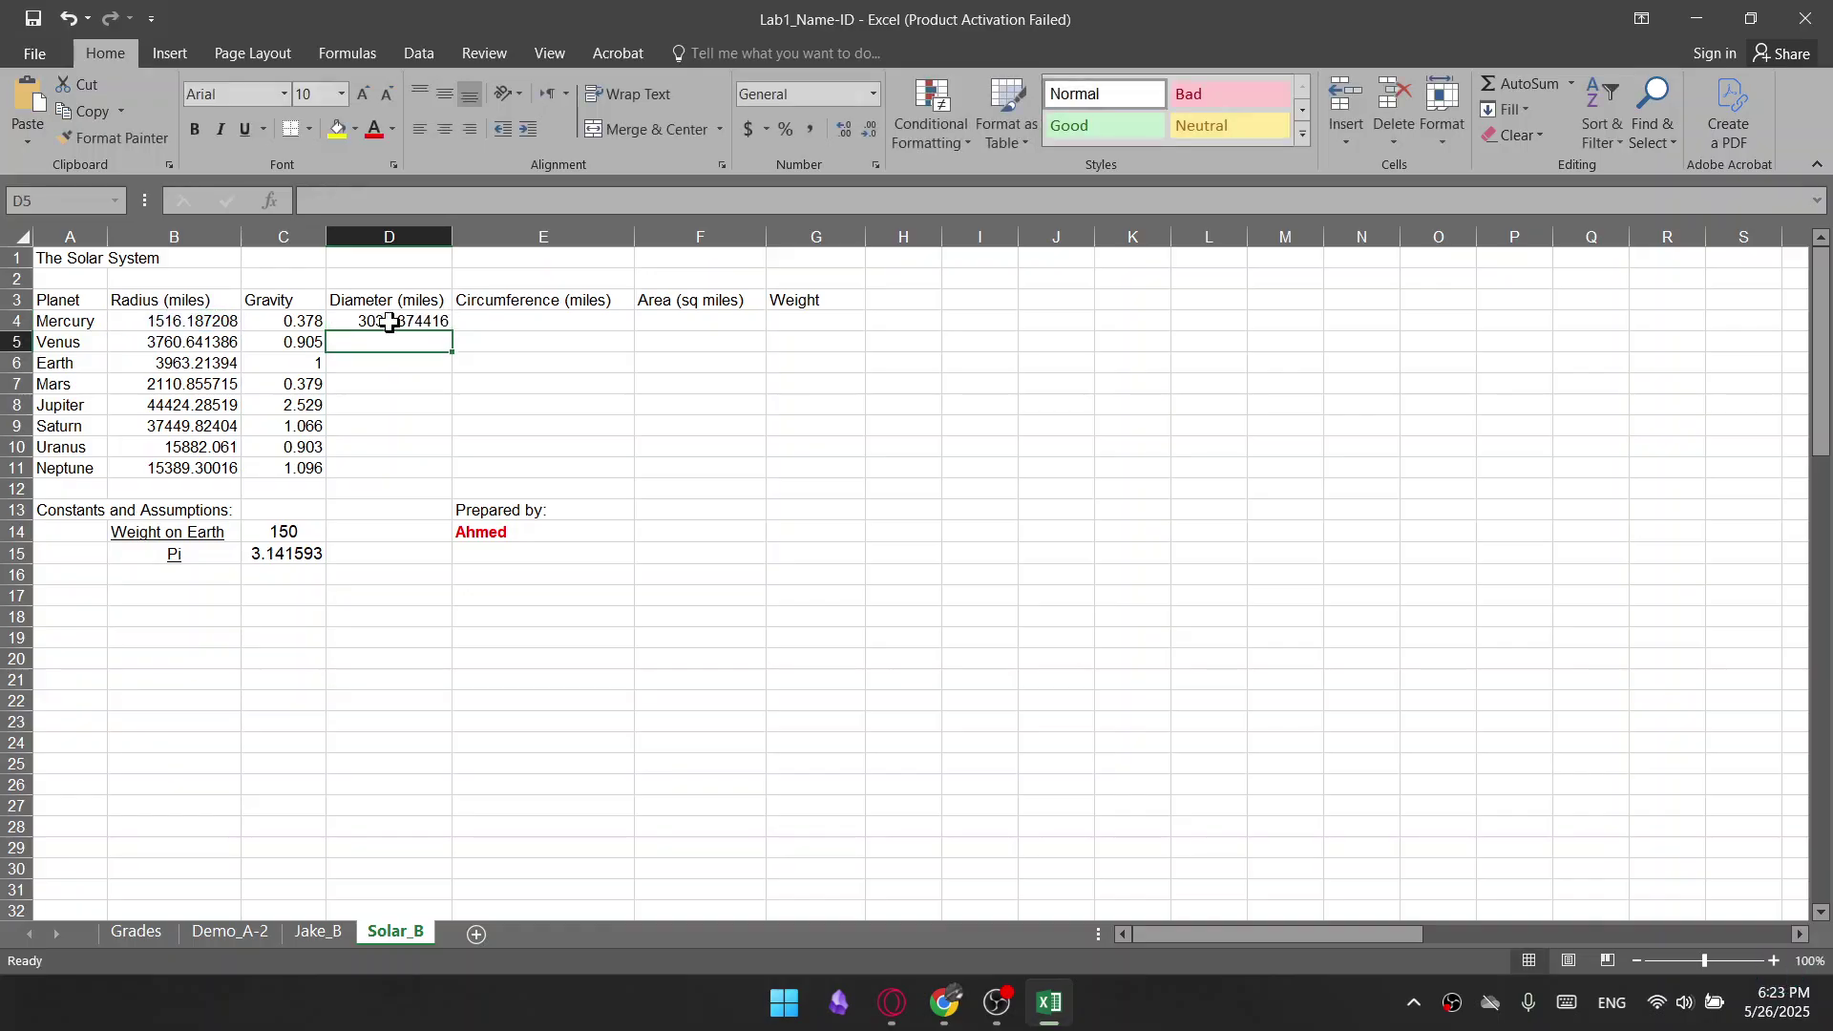
Fill the Diameter formula from D4 down to D11 for the remaining planets
click(392, 325)
drag(452, 330, 434, 480)
click(435, 723)
Read the lab handout's Solar_B results figure and the Circumference instruction on using an absolute reference for Pi
click(892, 1002)
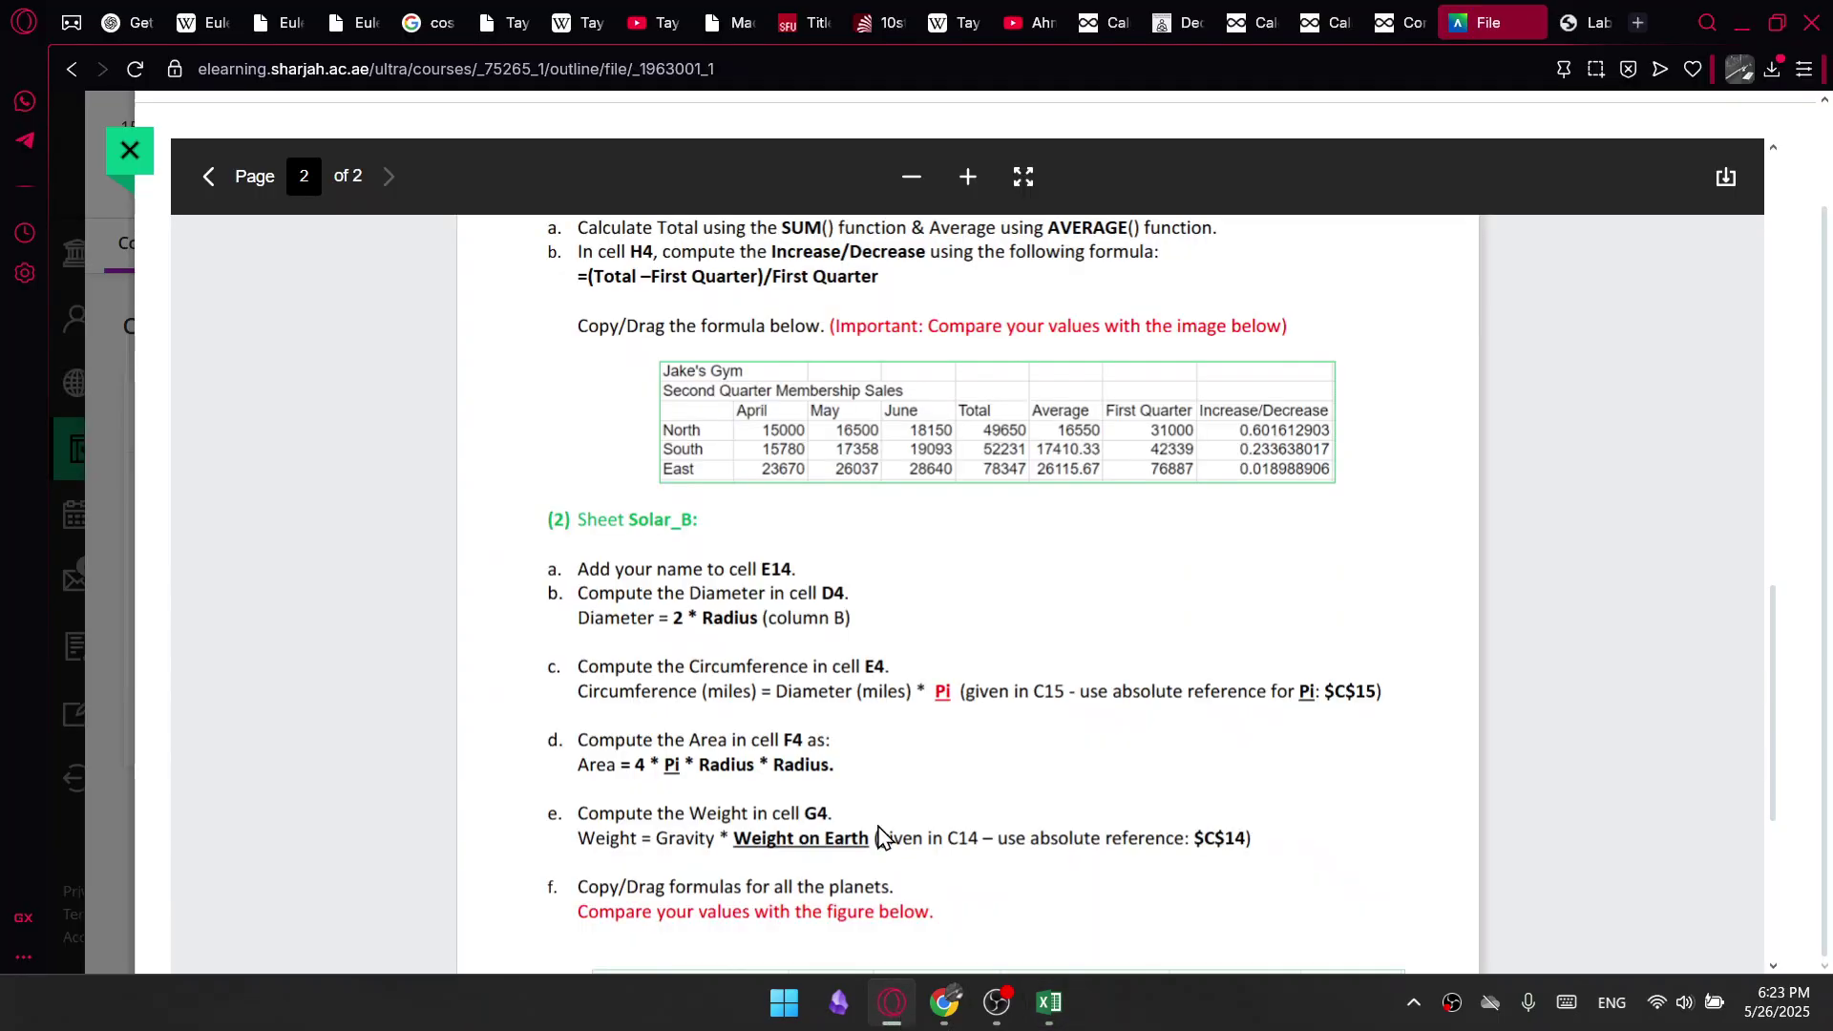
scroll(855, 673, down, 5)
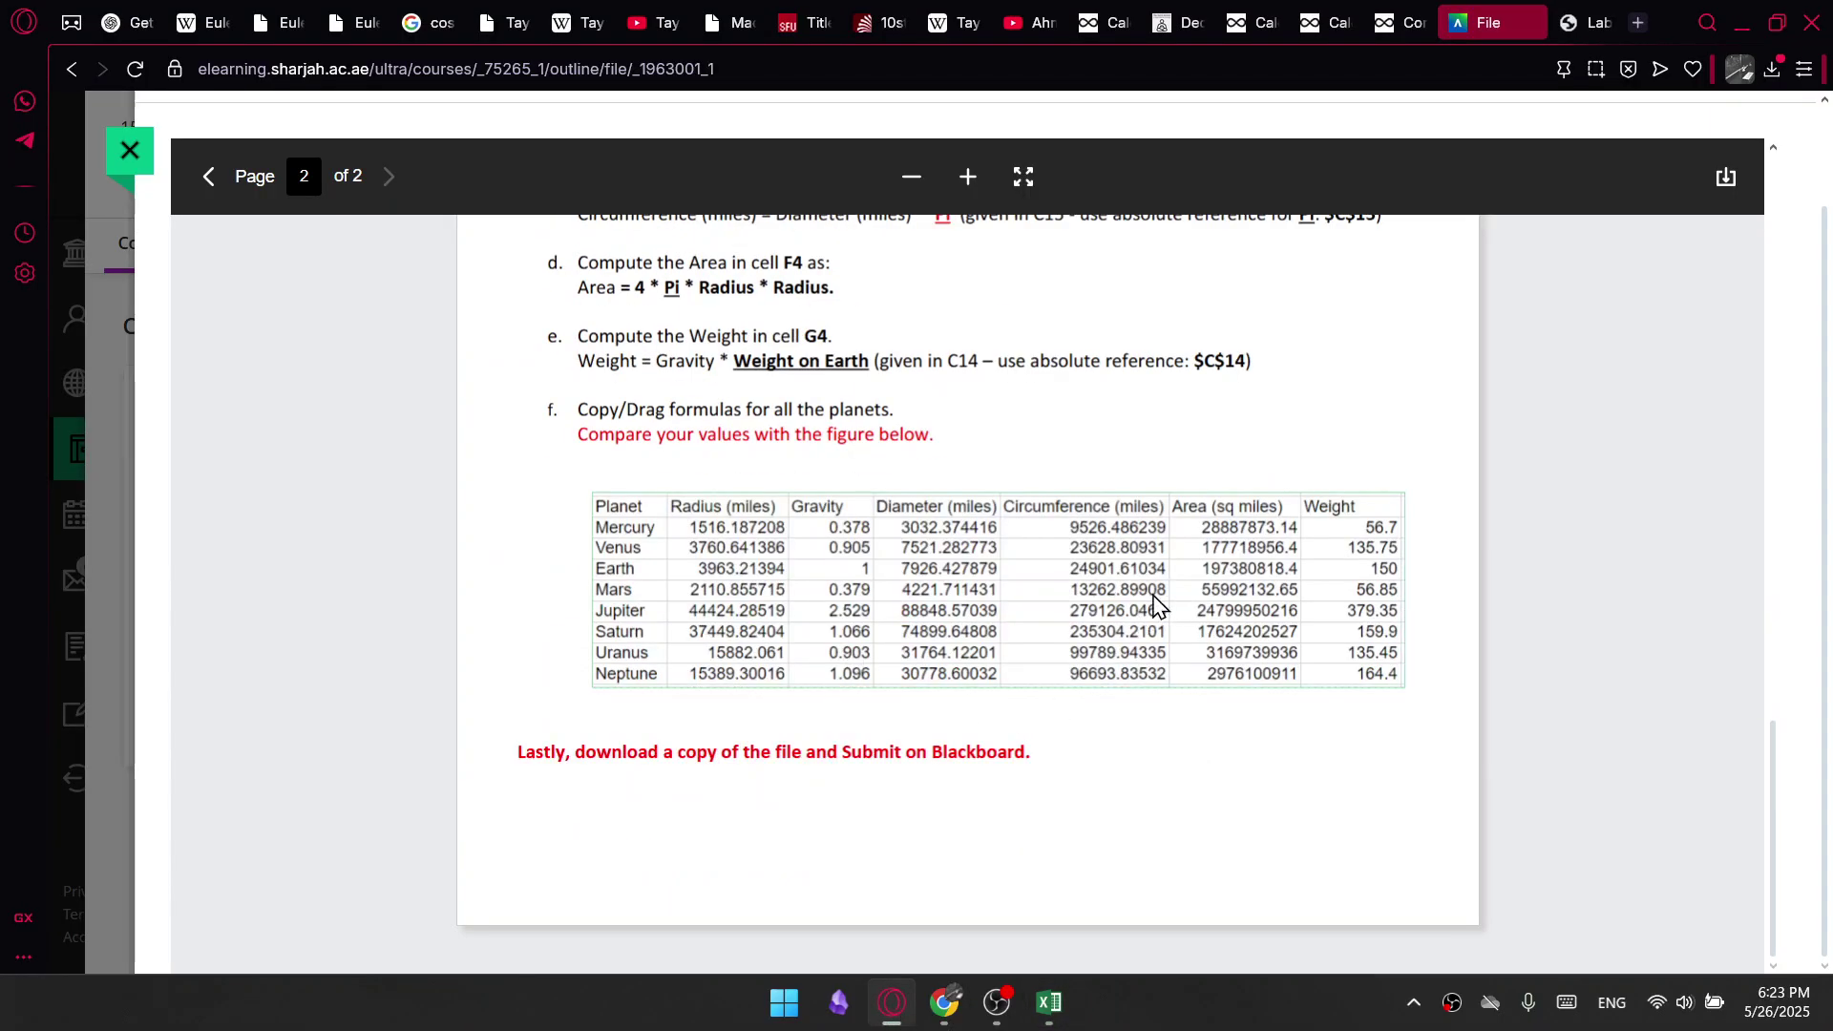
scroll(936, 669, up, 4)
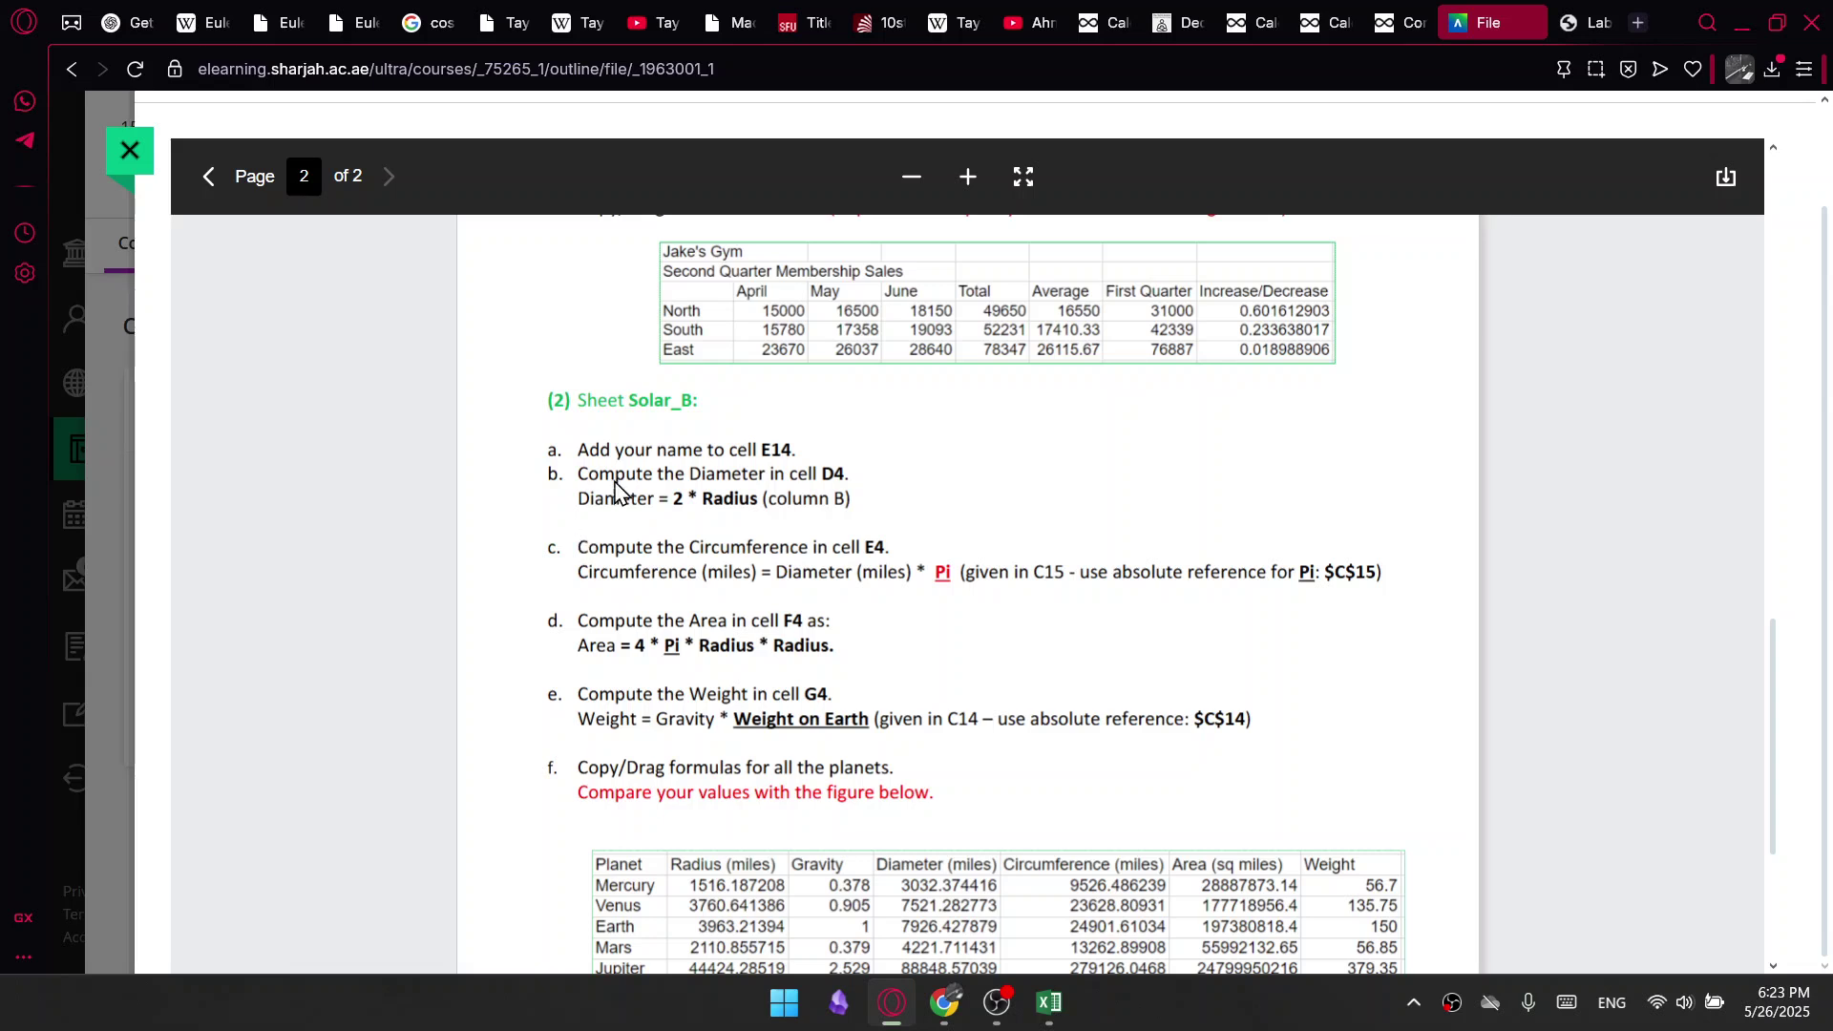
drag(577, 546, 934, 795)
click(659, 547)
drag(781, 573, 1364, 563)
click(931, 577)
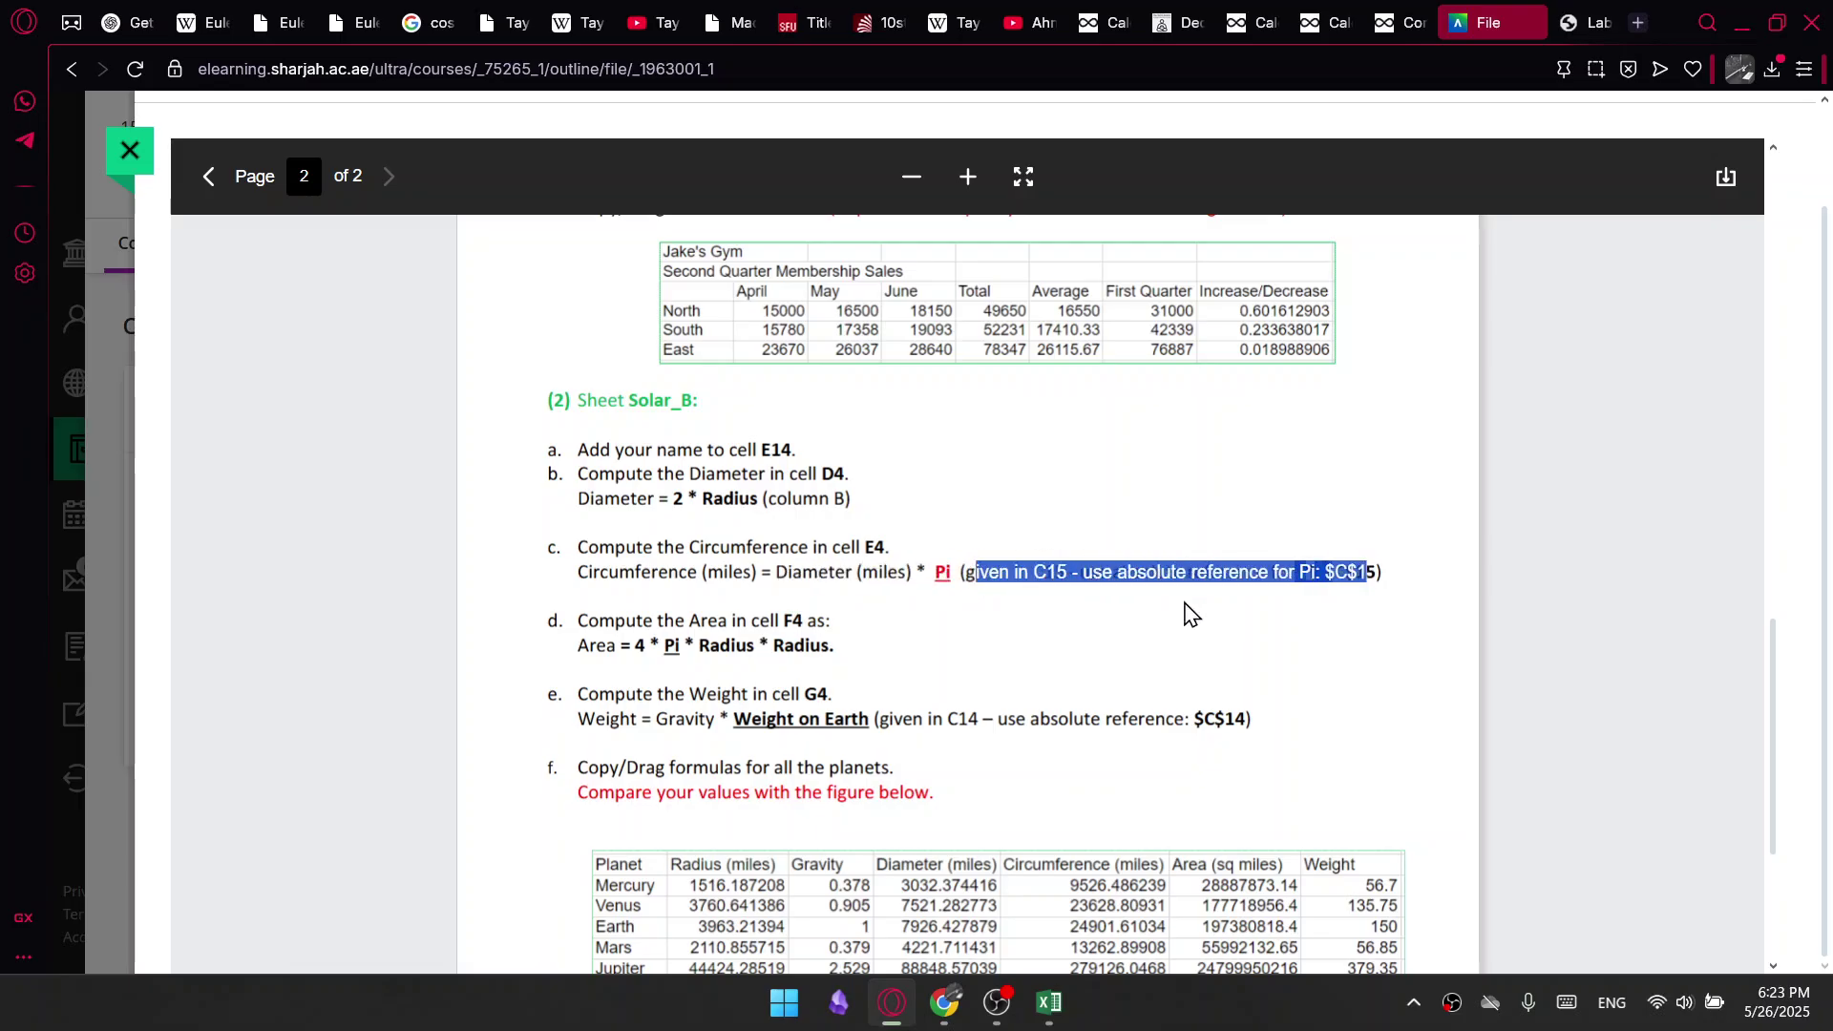
click(694, 613)
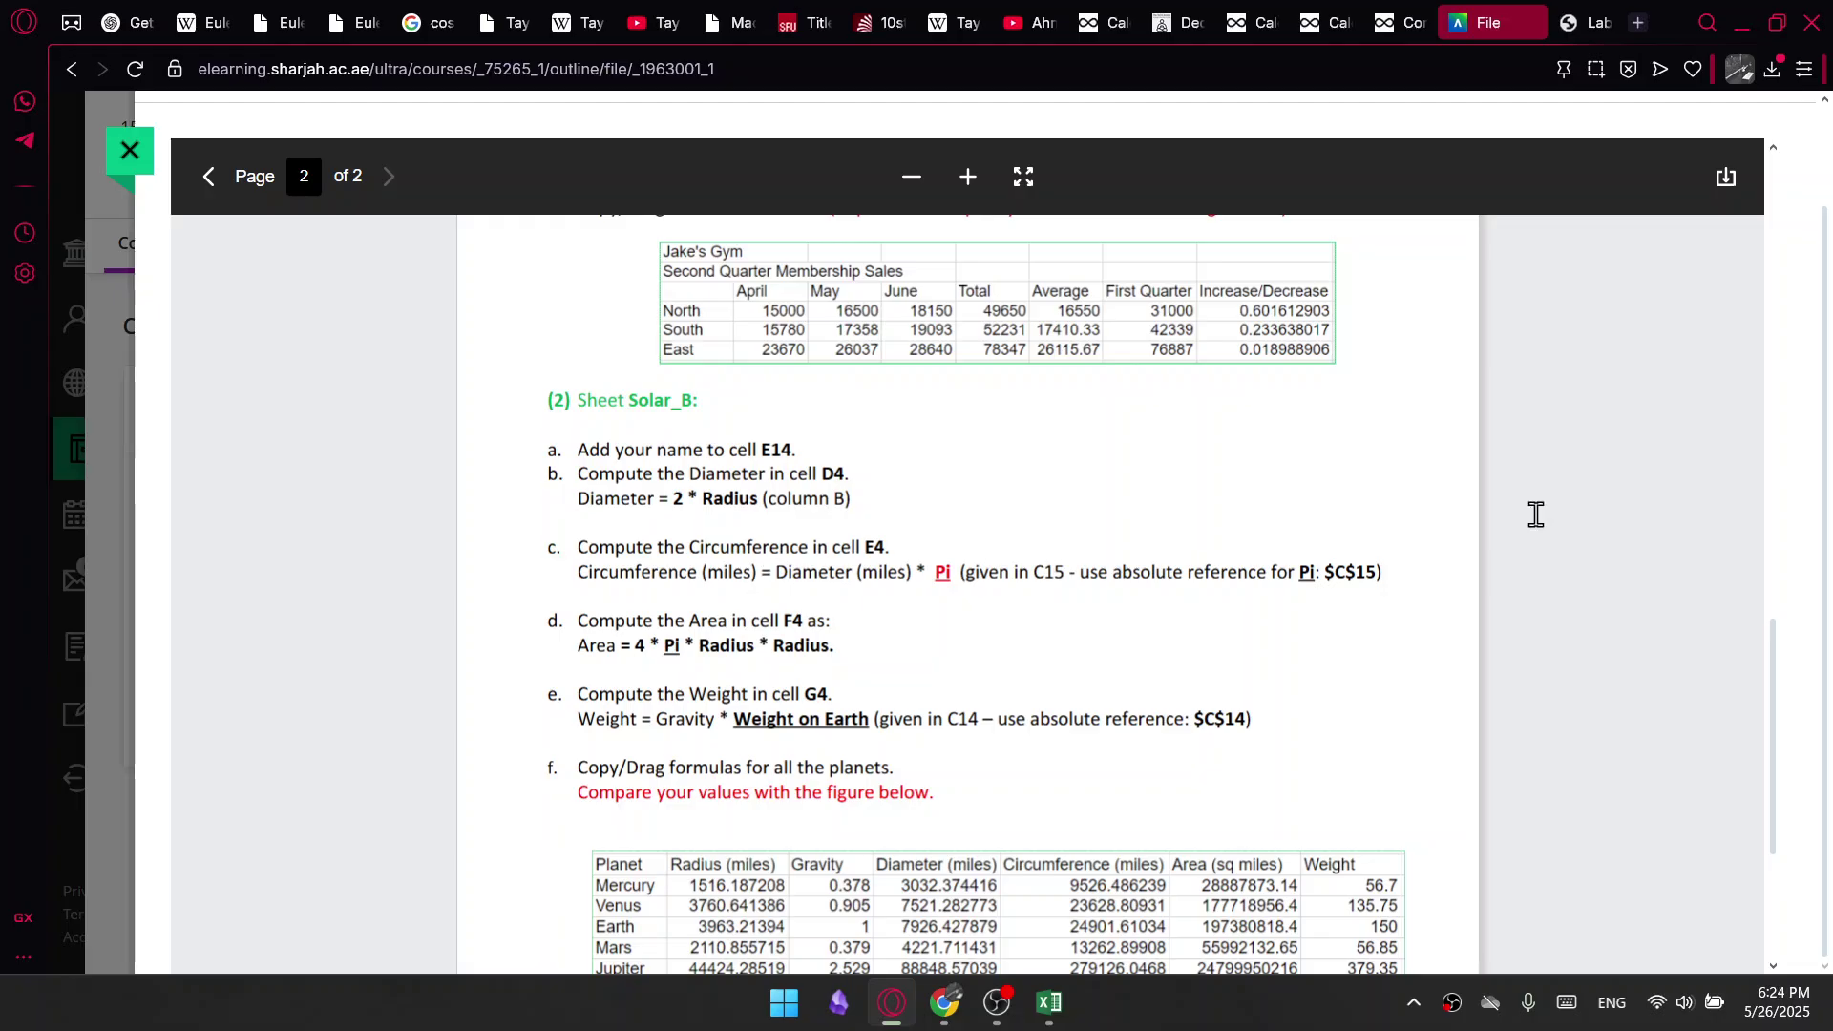
click(1753, 15)
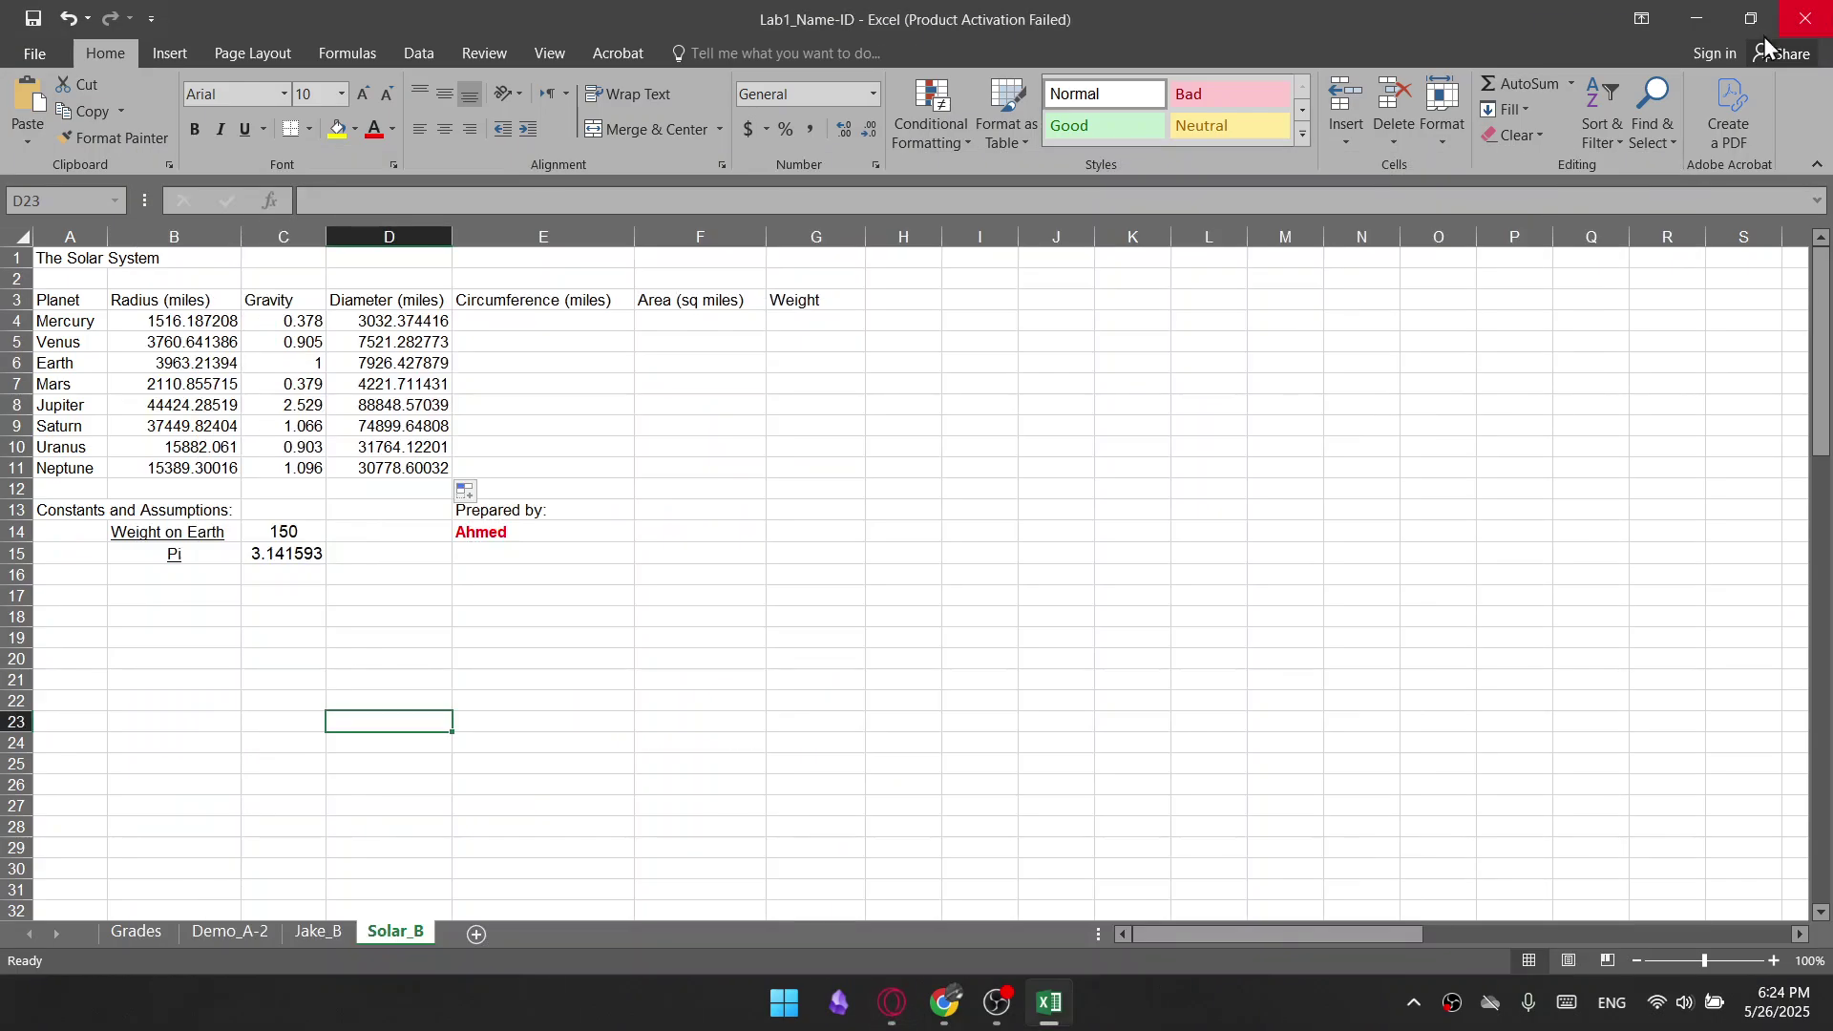
Build Mercury's Circumference formula in E4 as Diameter times Pi, =D4*C15
click(521, 325)
text(=)
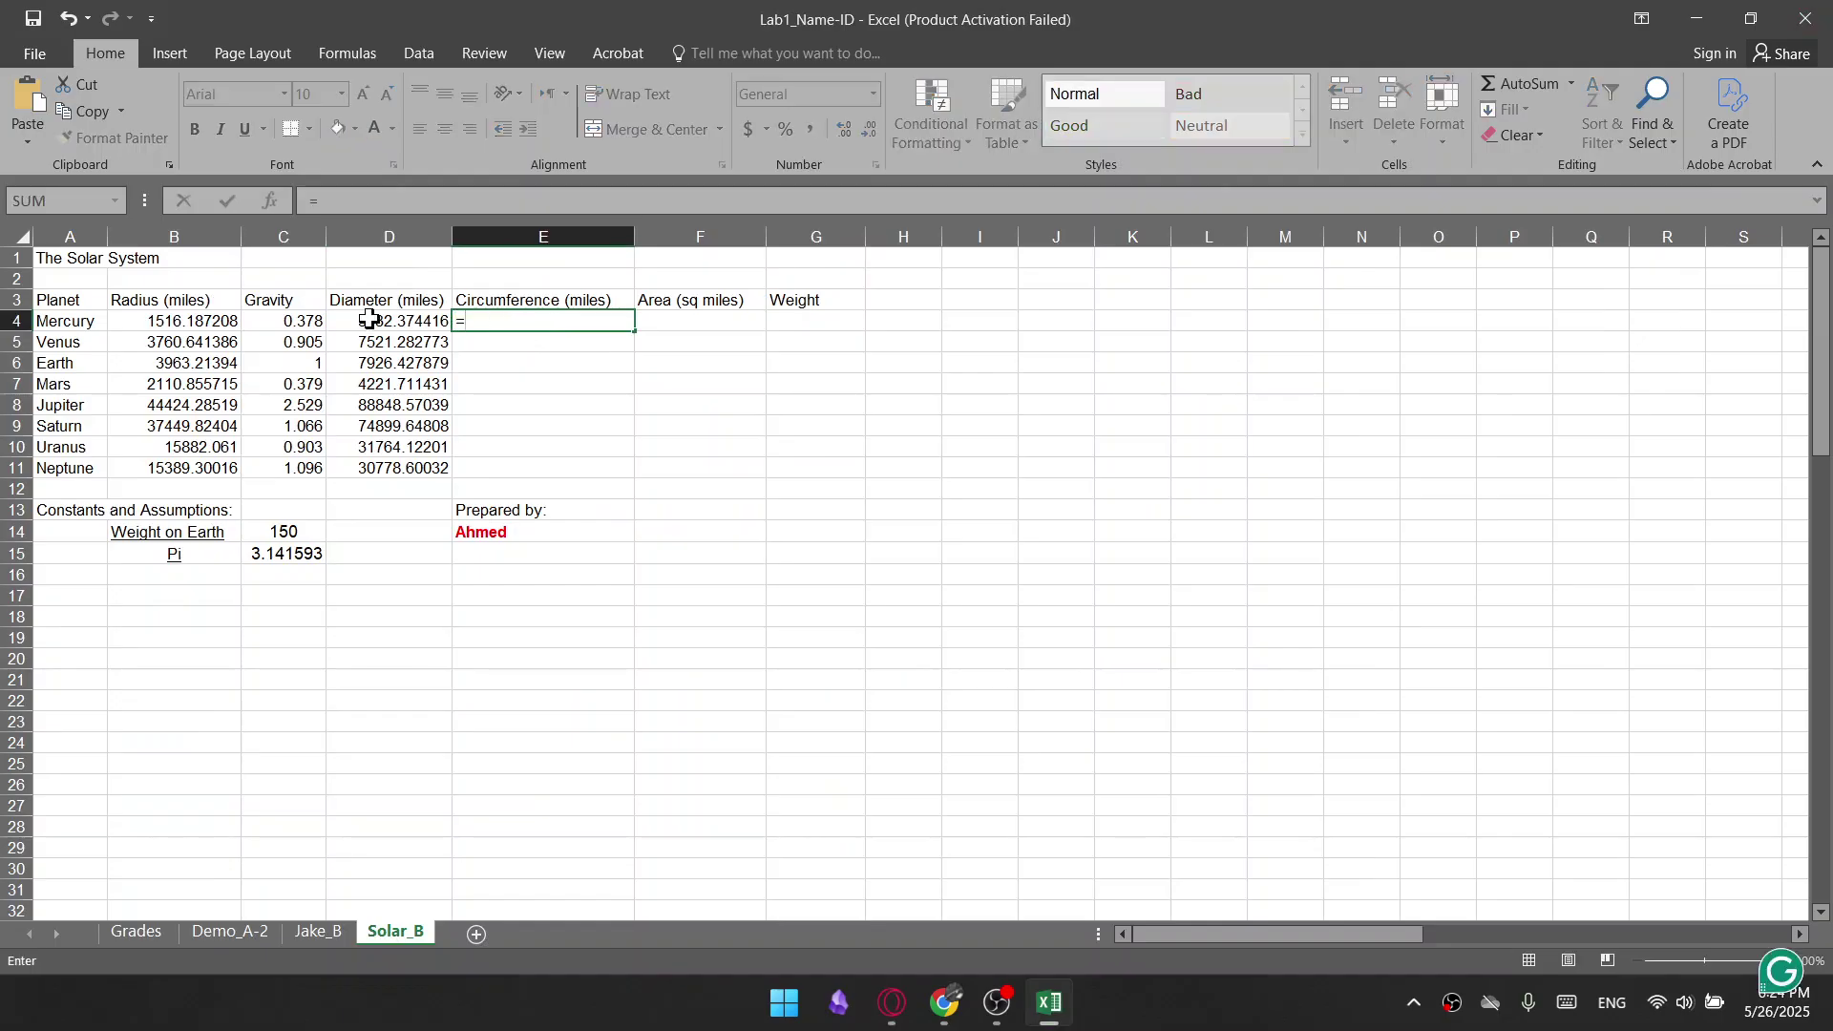
click(370, 320)
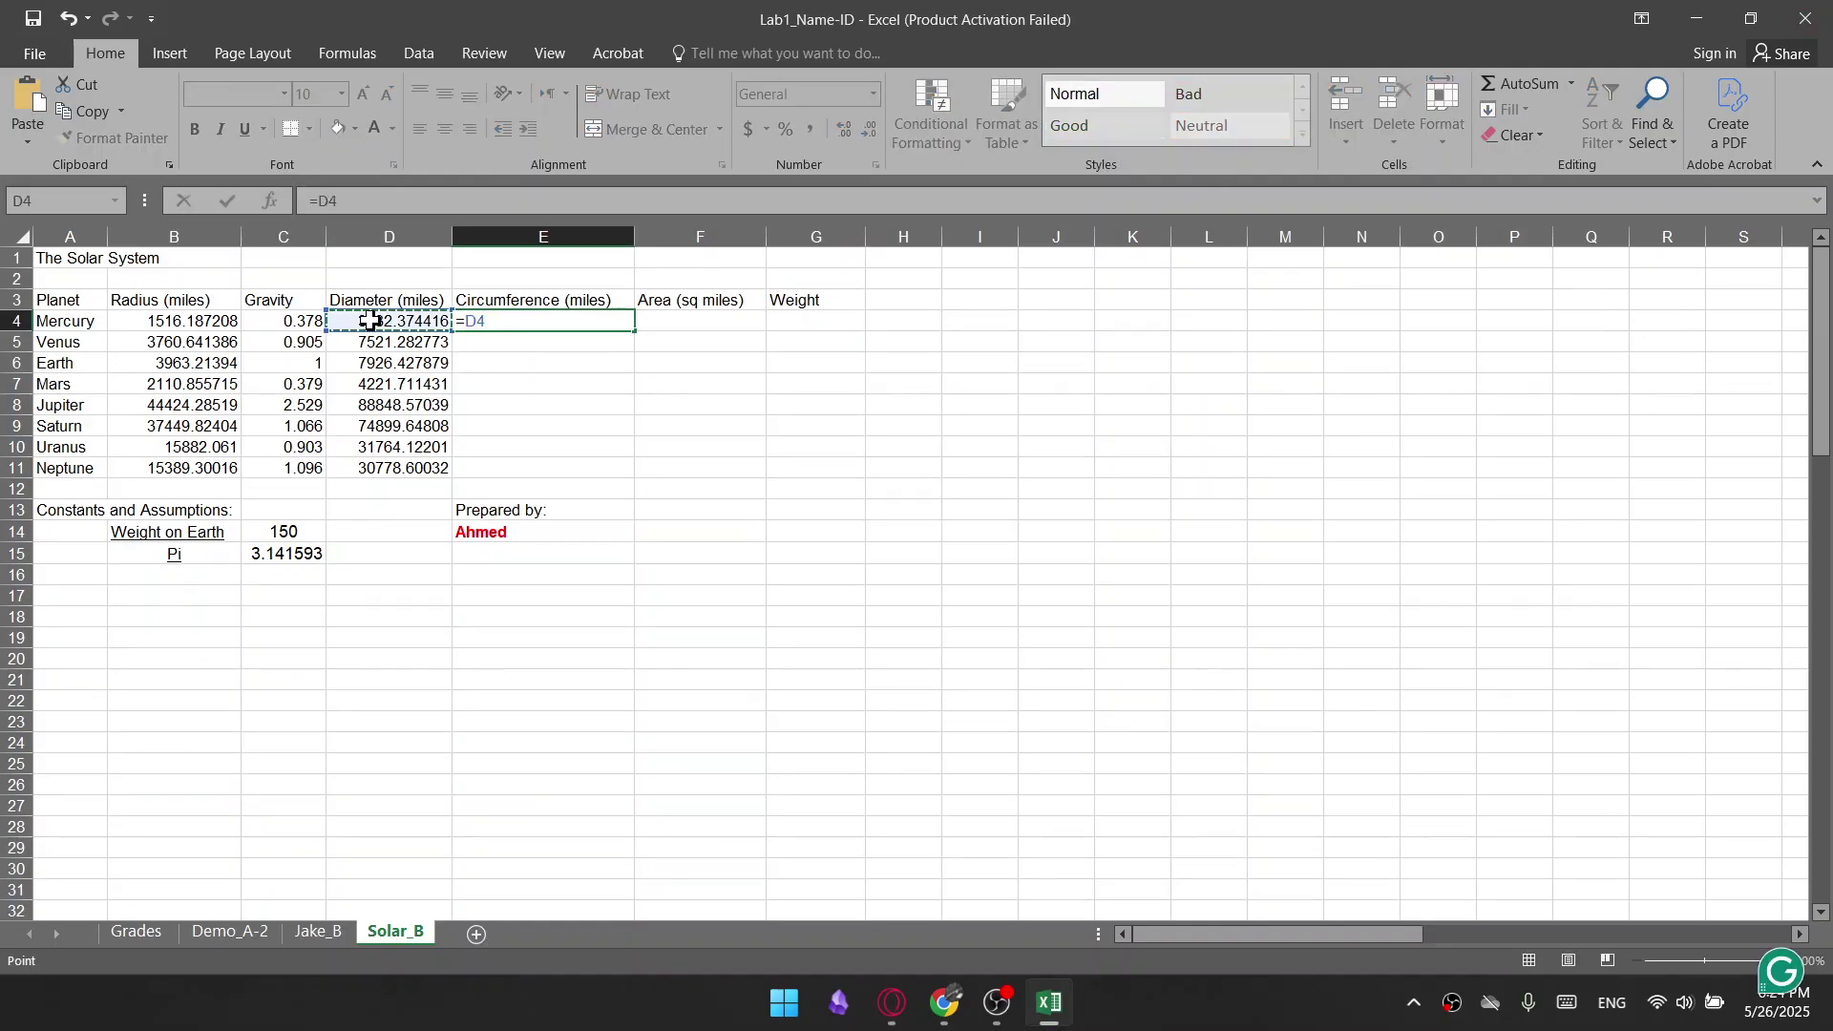
click(897, 1007)
click(903, 1014)
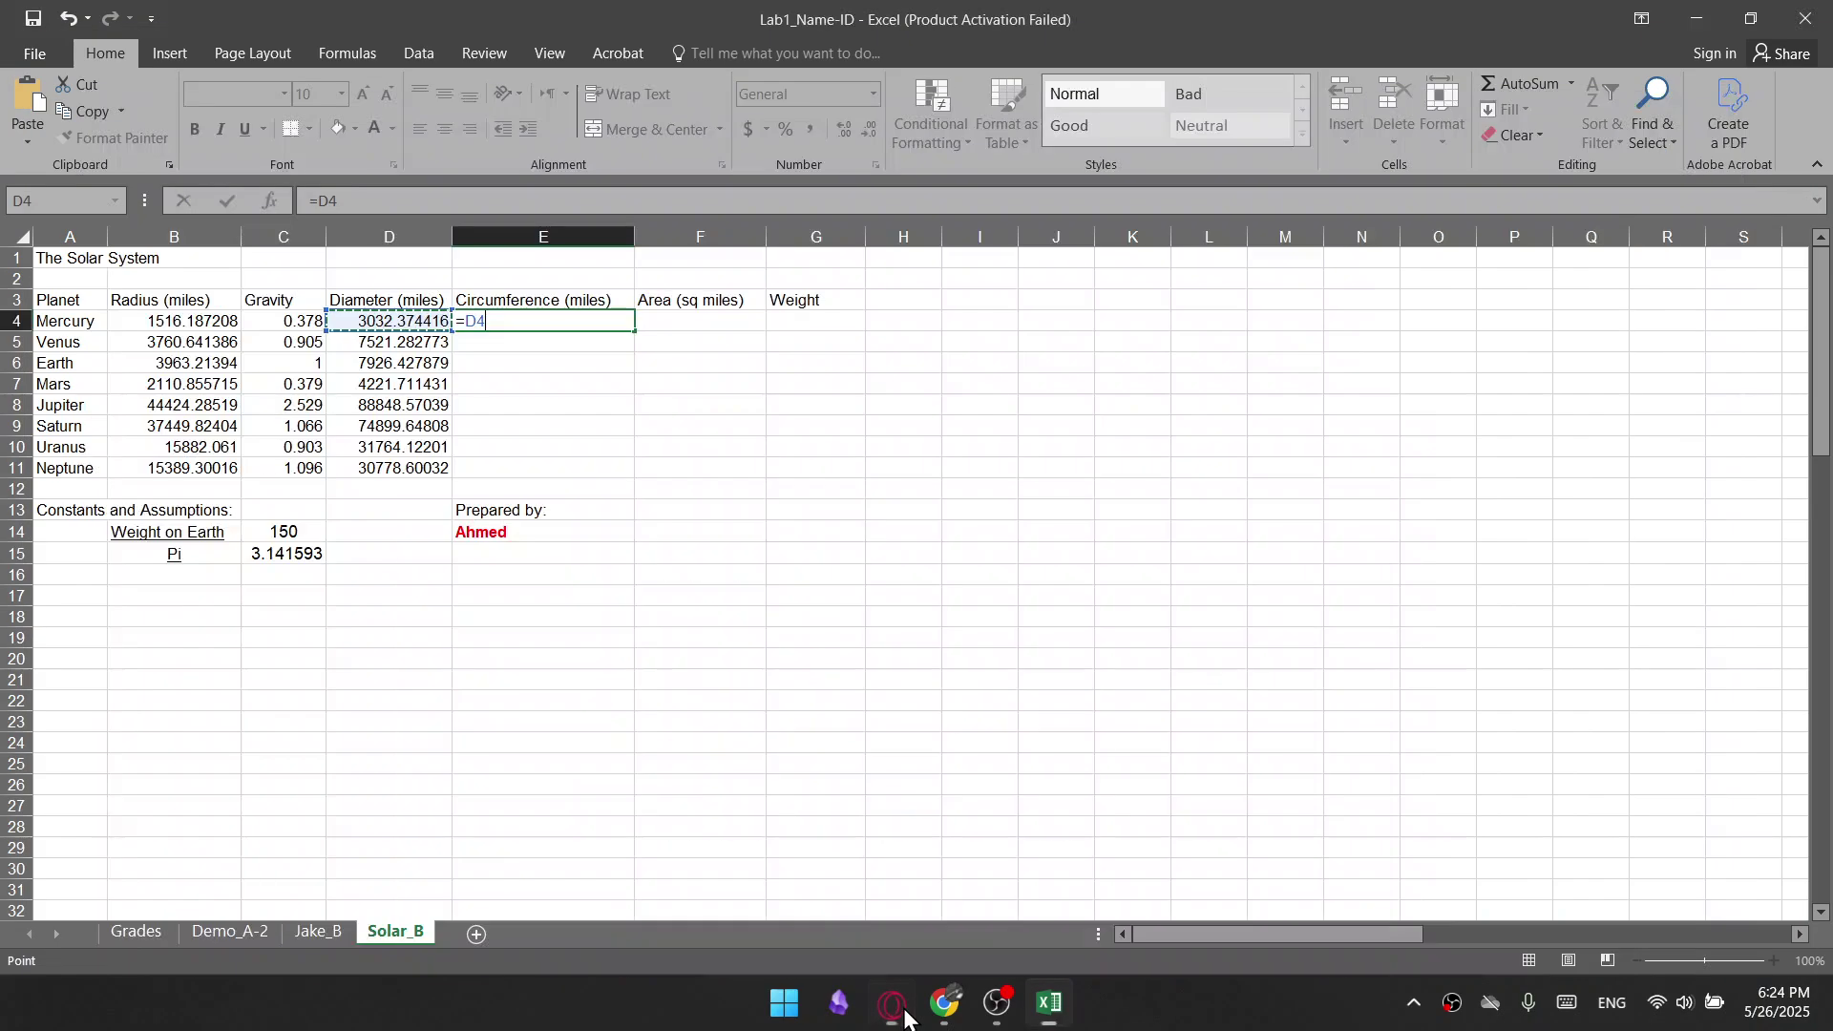
text(*)
click(307, 550)
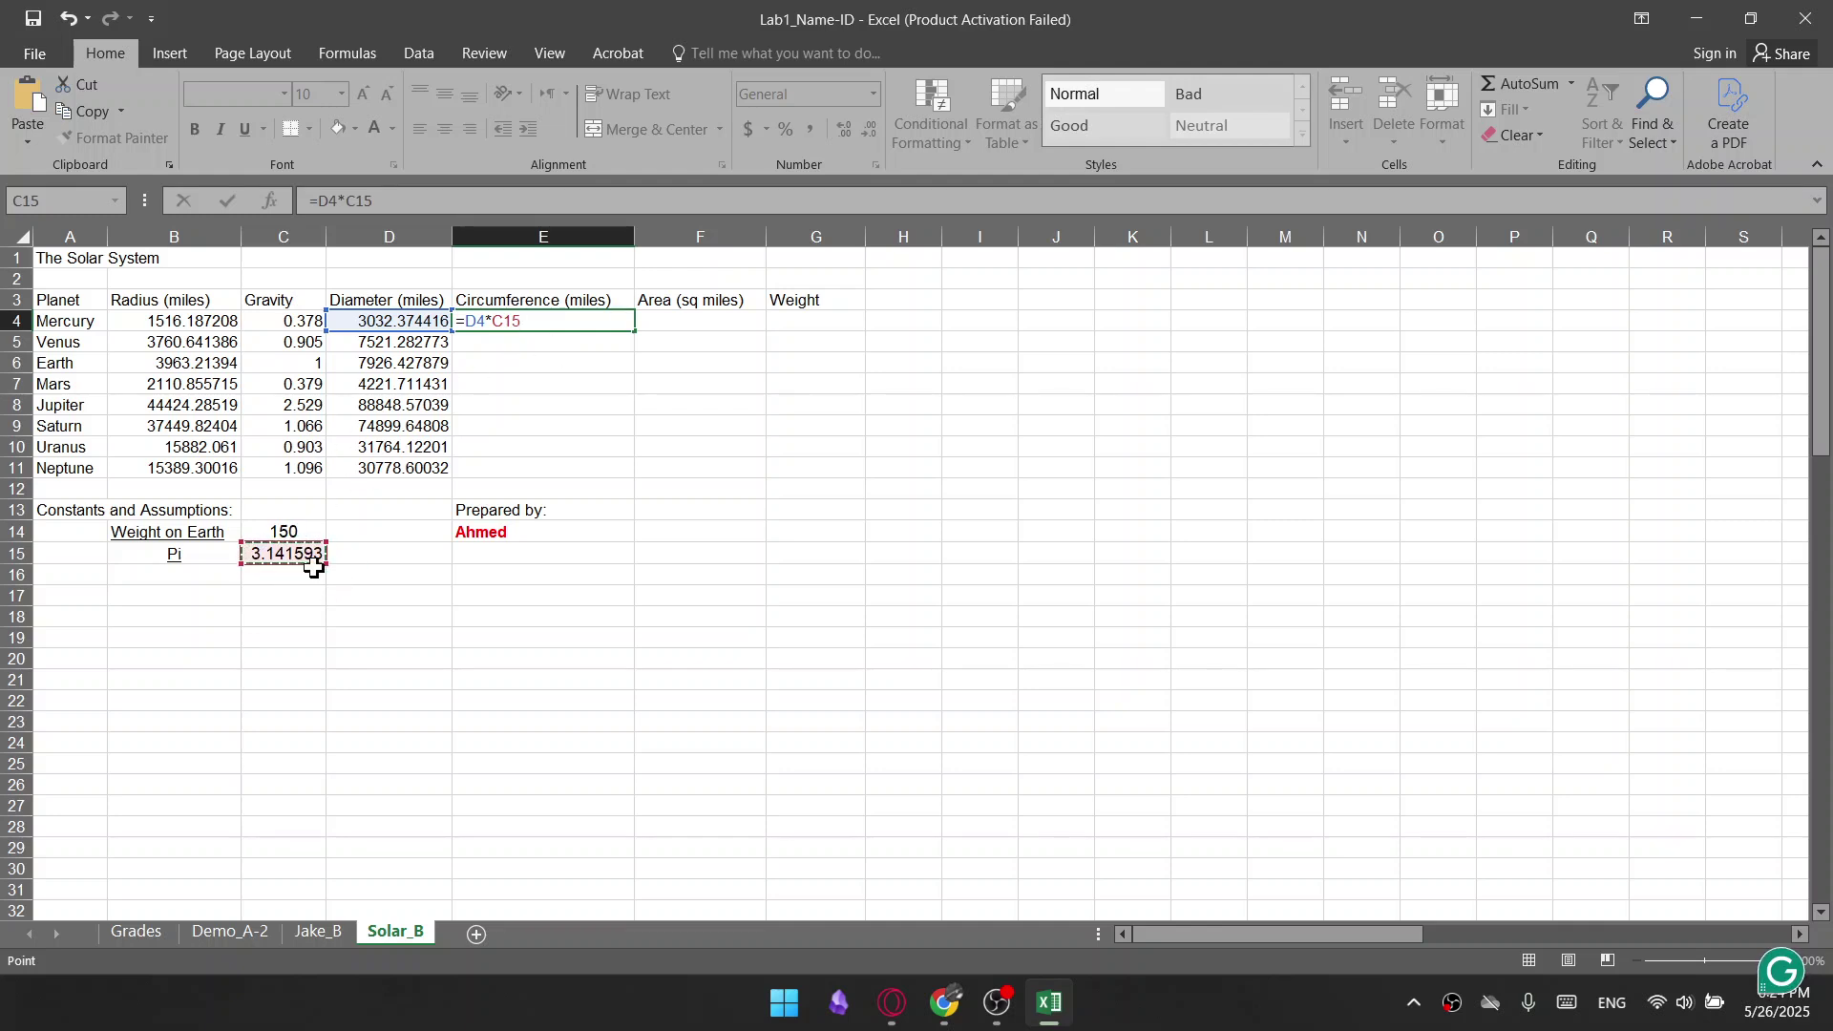
Make the Pi reference in the E4 formula absolute, so that it reads =D4*$C$15, checking the handout before committing it
click(346, 200)
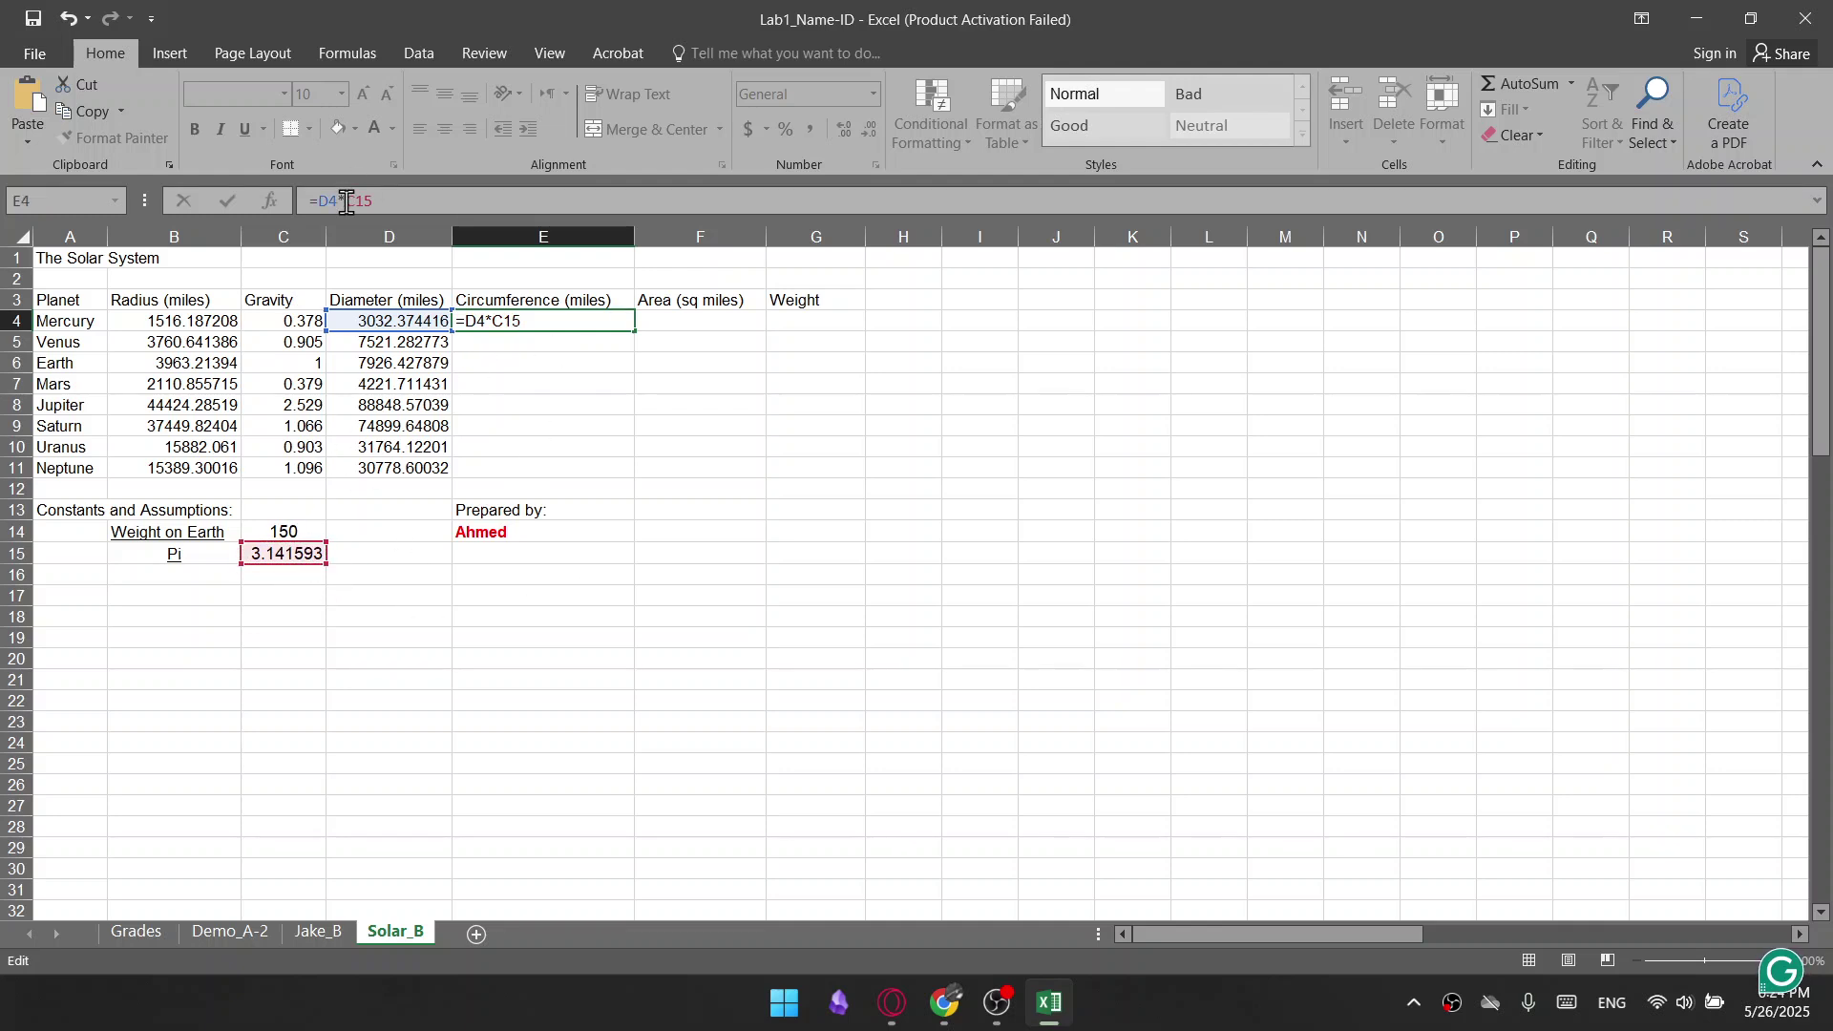
text($C$)
click(910, 1016)
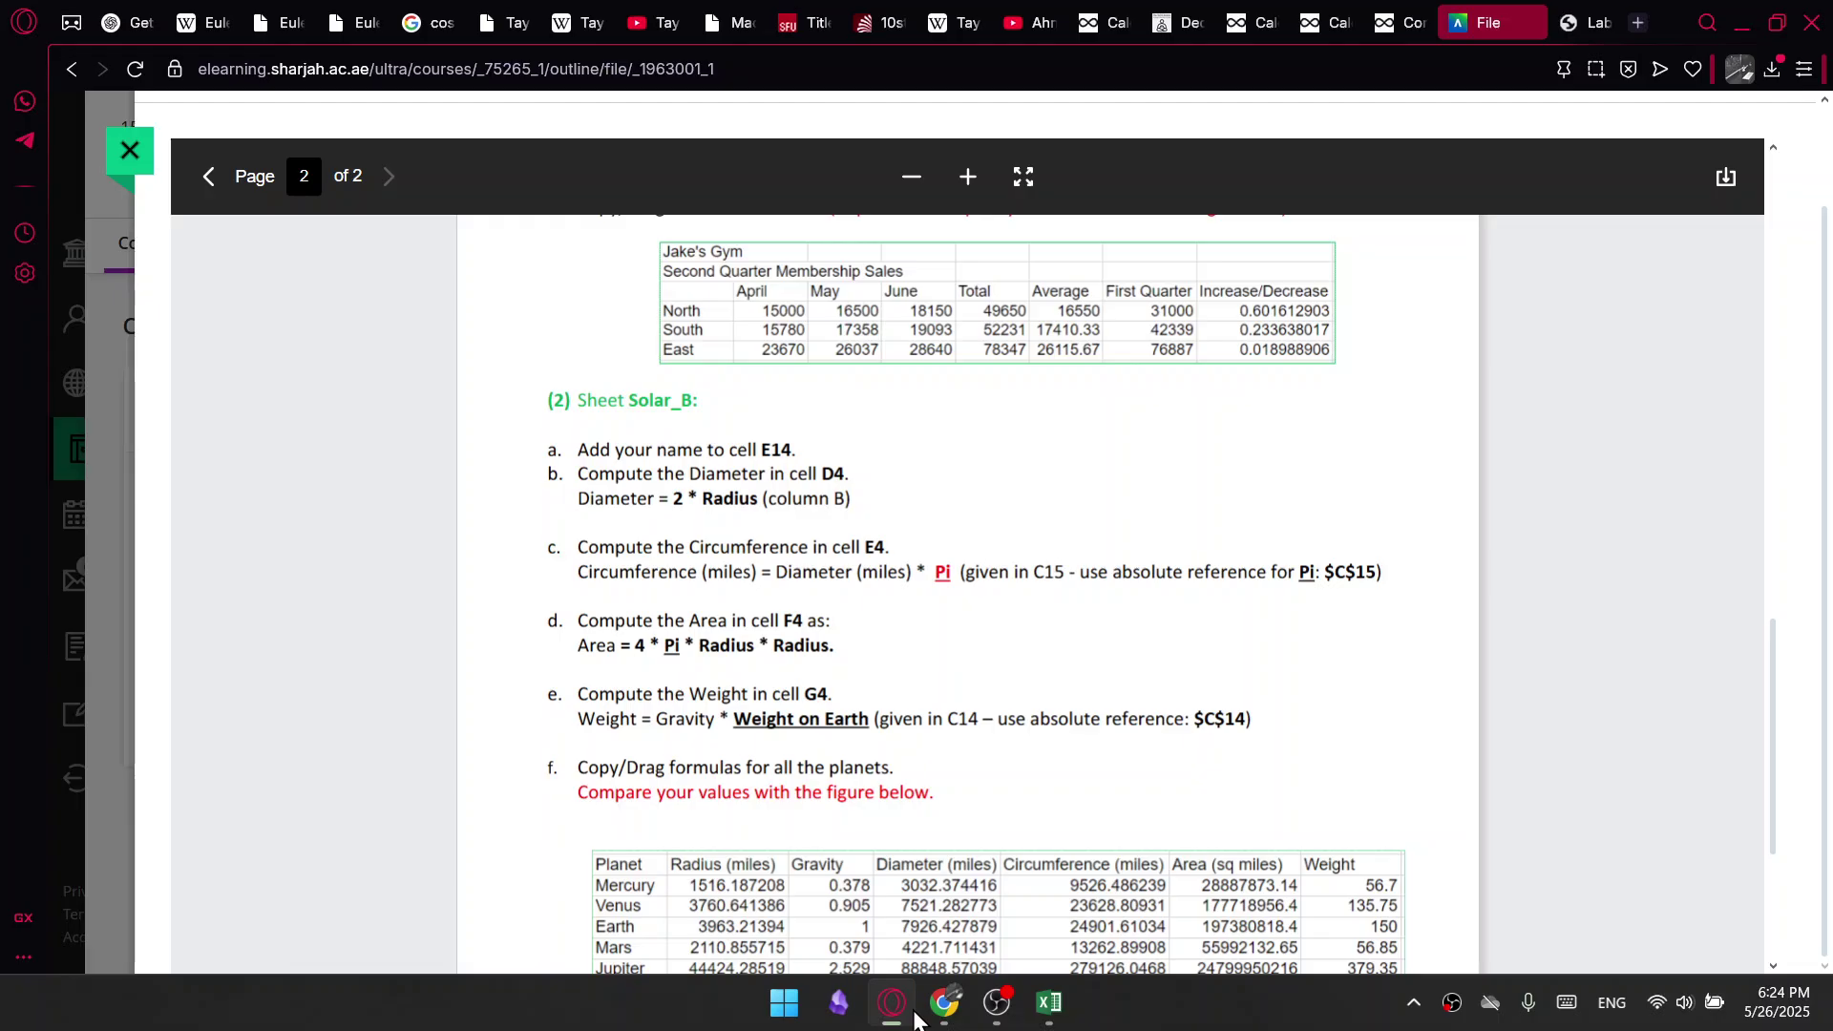
click(912, 1017)
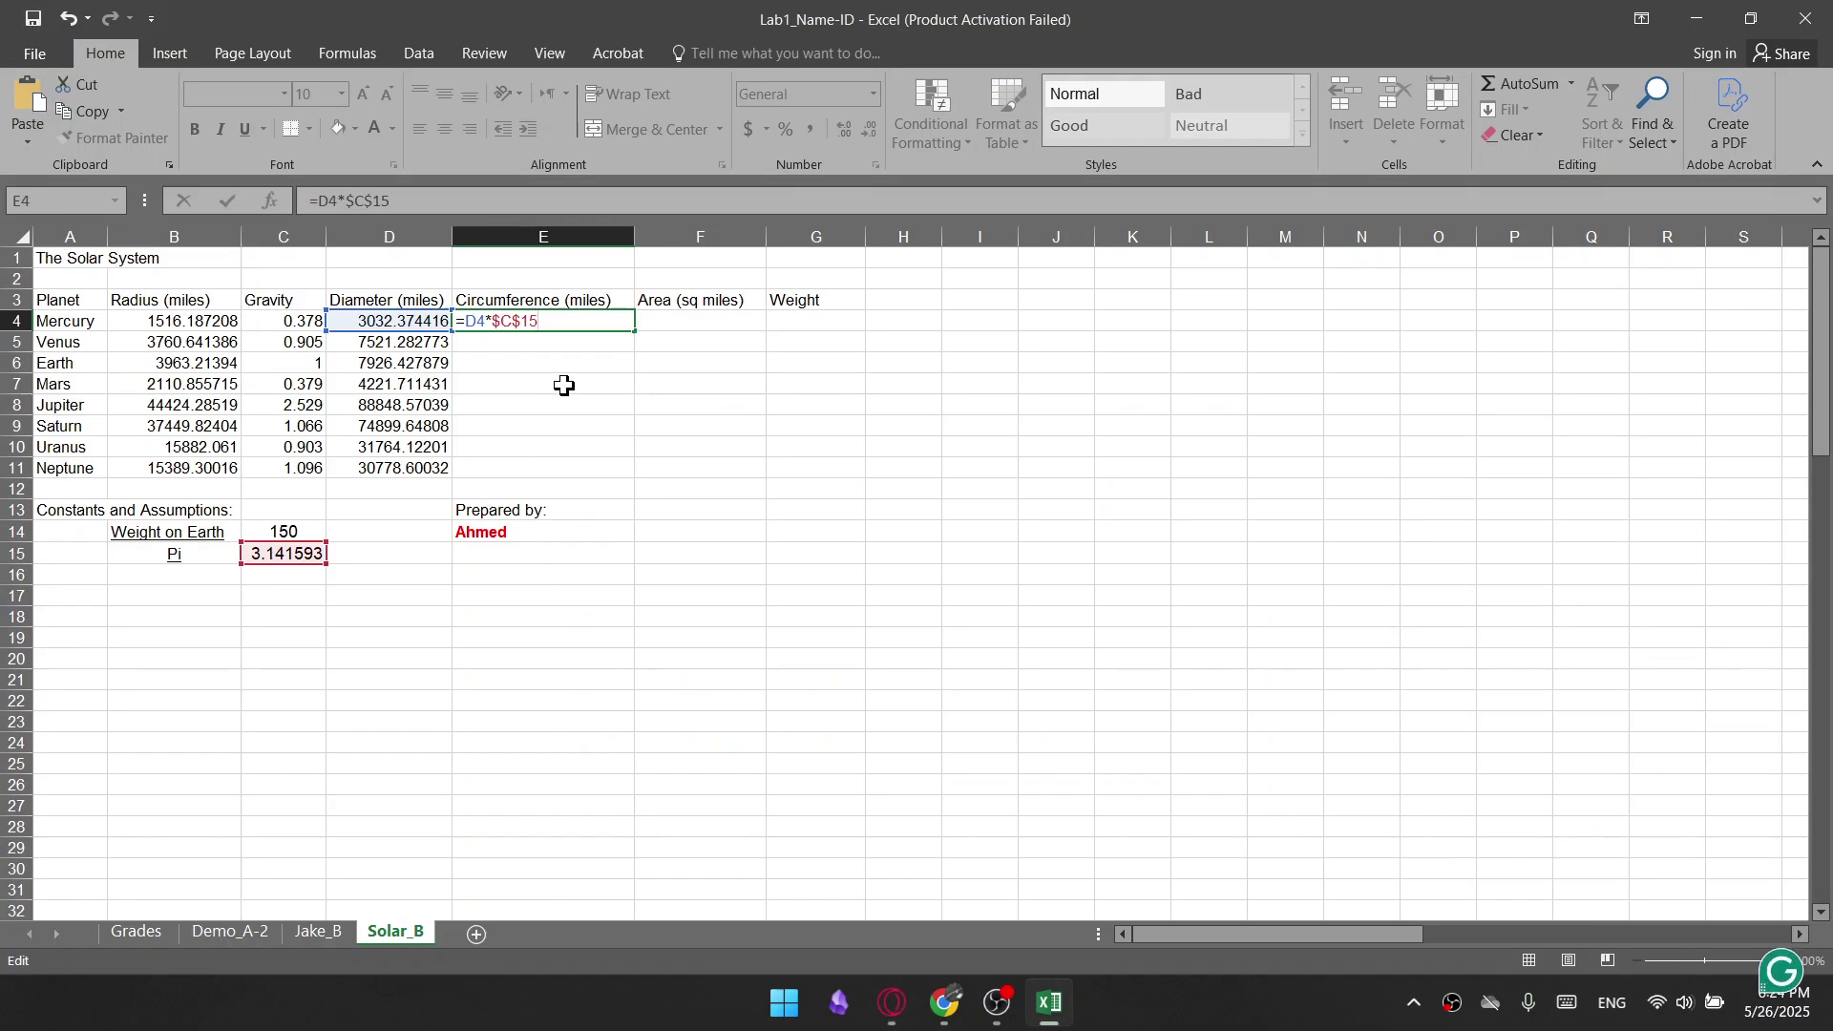
key(Return)
Fill the Circumference formula from E4 down to E11 for the remaining planets
click(614, 322)
drag(634, 331, 636, 473)
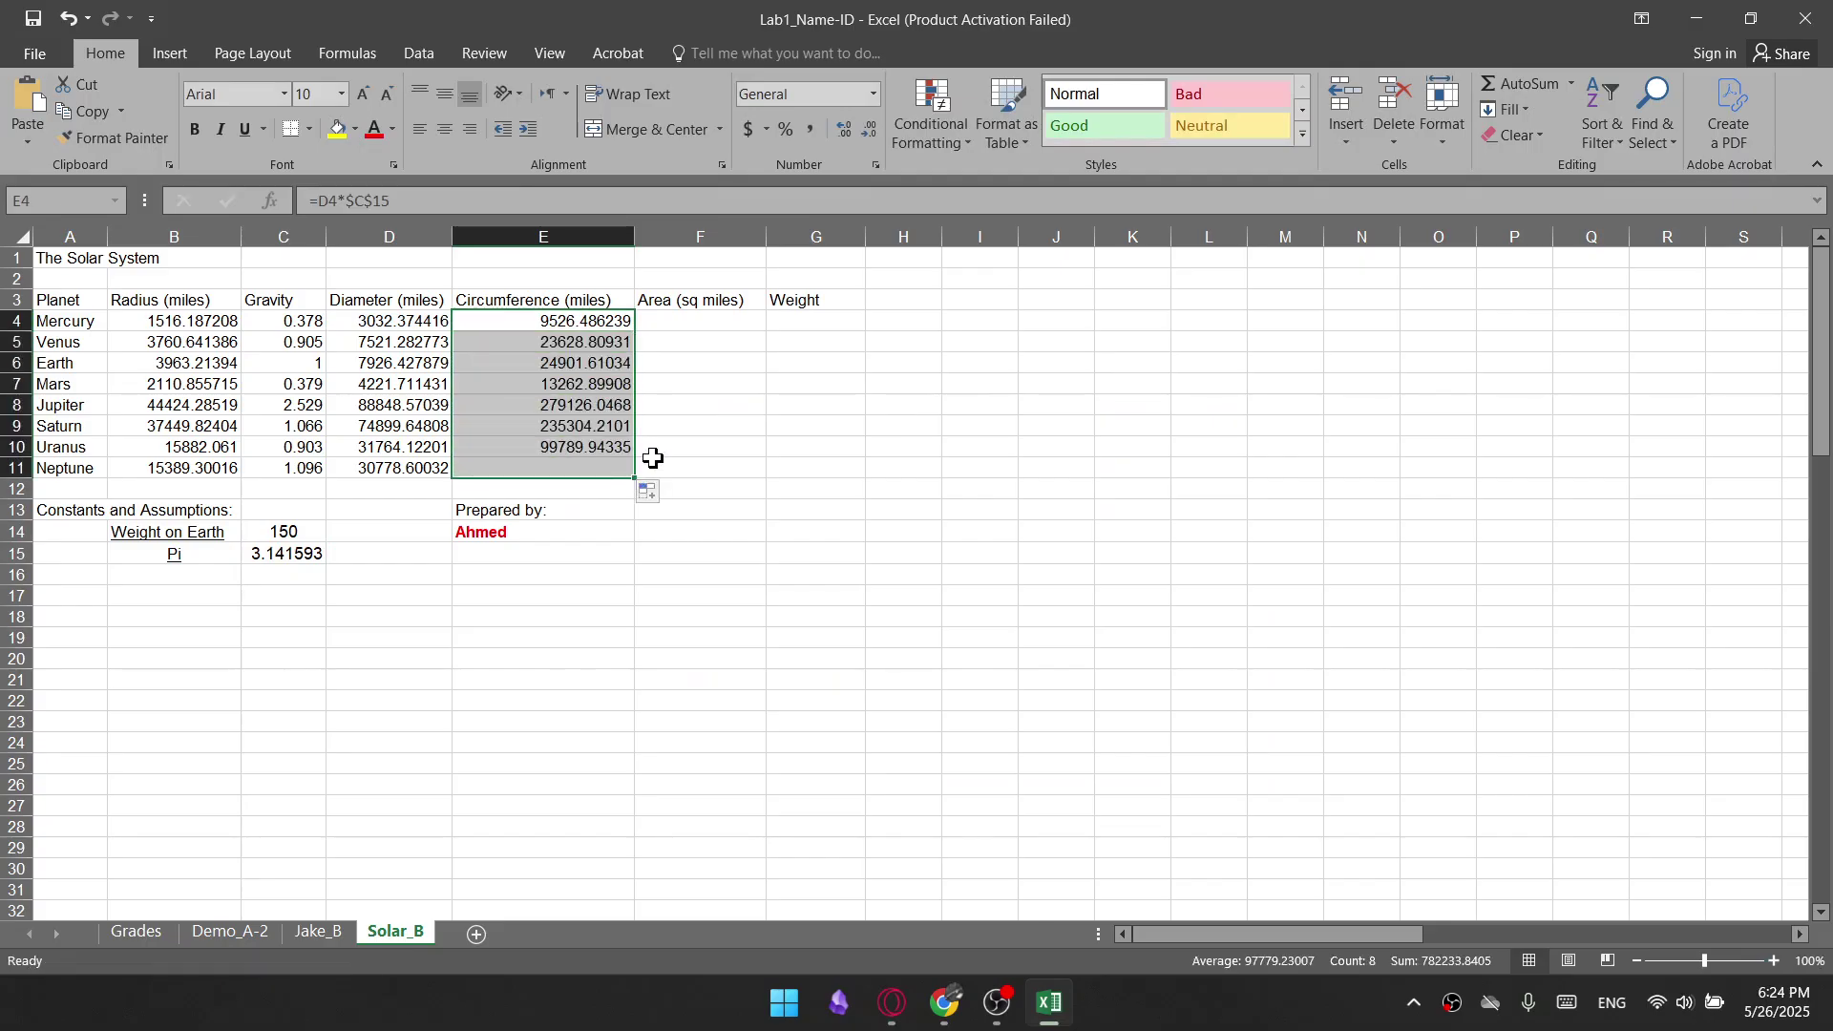
click(723, 331)
Check the handout's Area instruction and enter Mercury's Area in F4 as =4*$C$15*B4*B4, with an absolute reference to Pi
click(890, 1014)
click(886, 1018)
click(886, 1018)
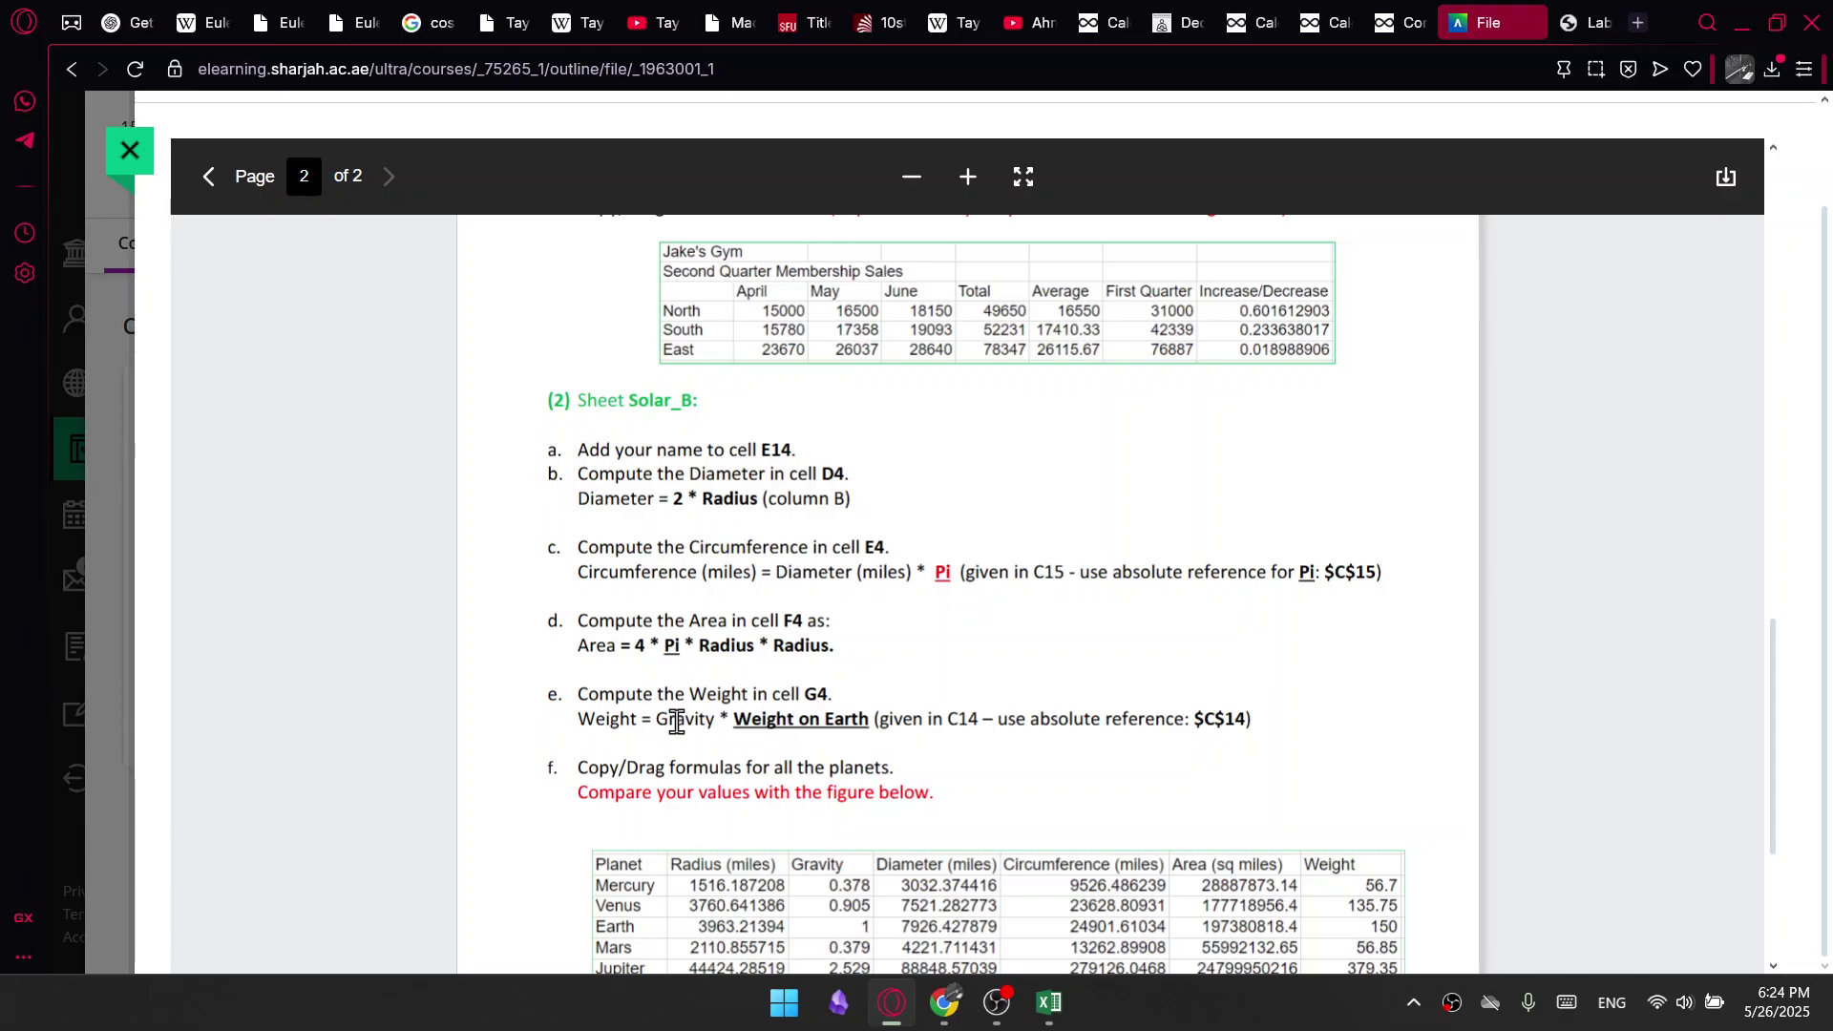
scroll(720, 558, down, 1)
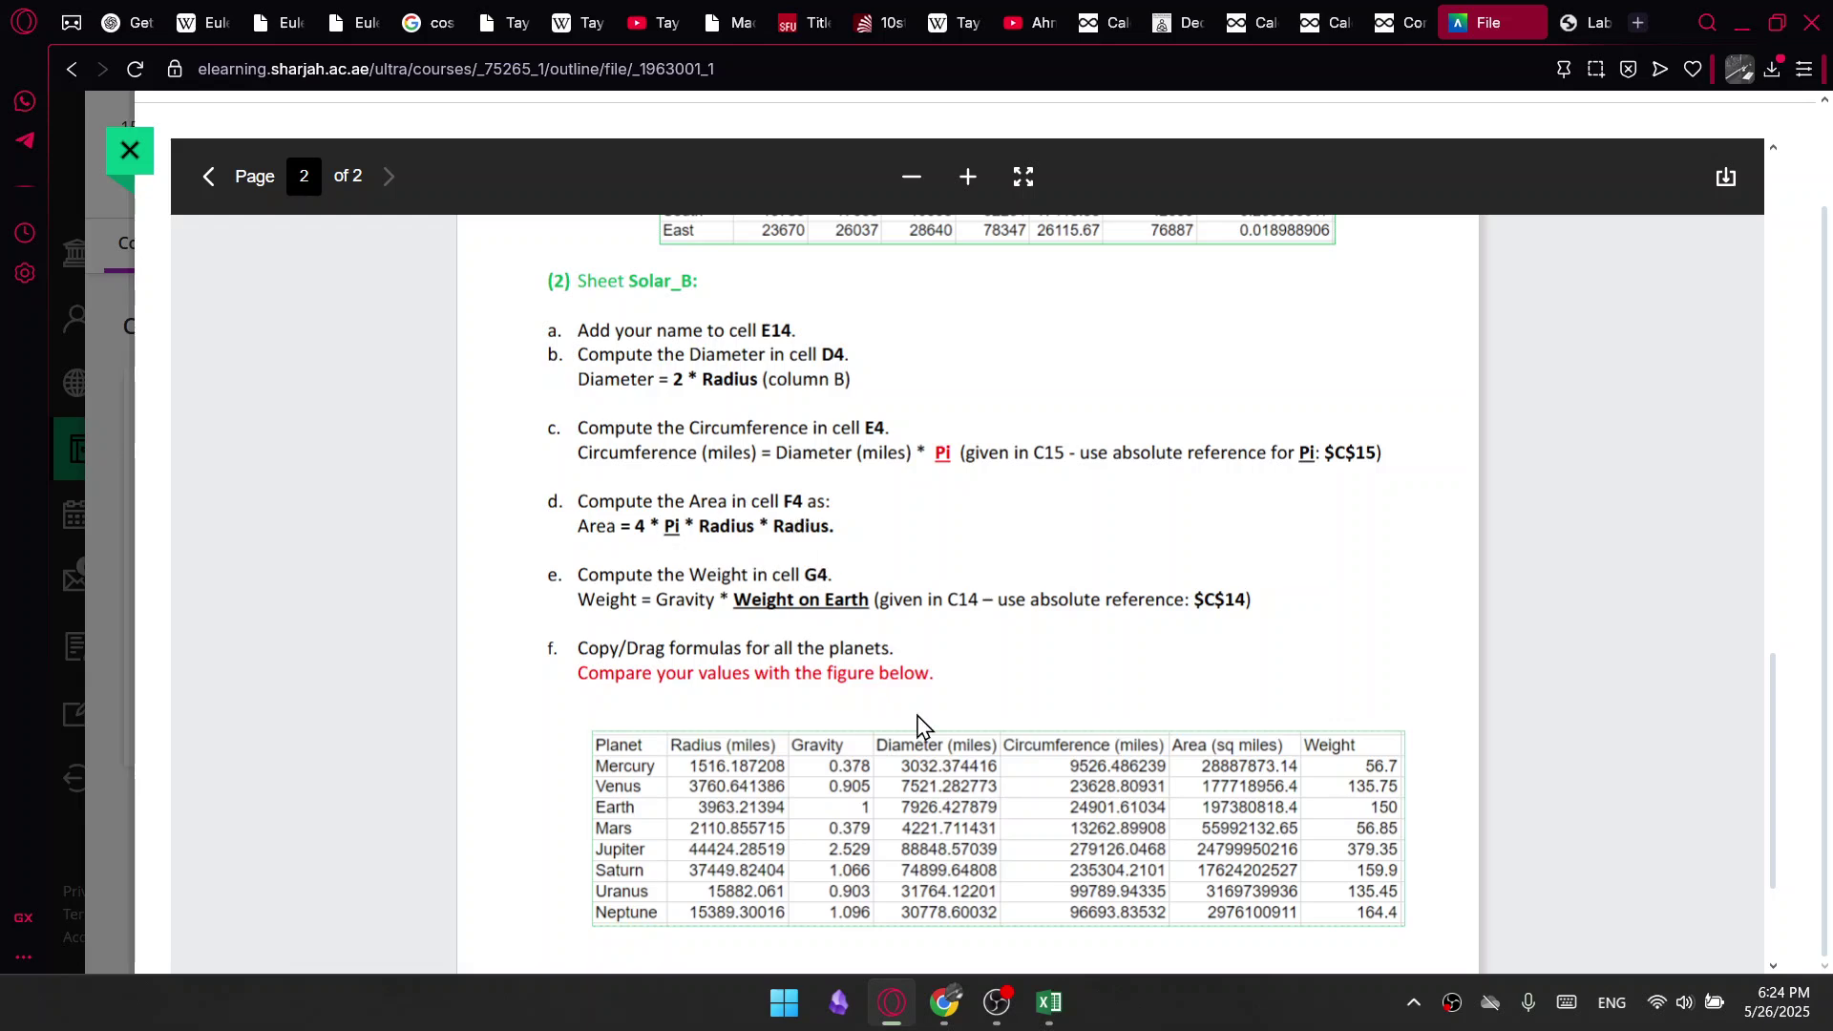
click(892, 1003)
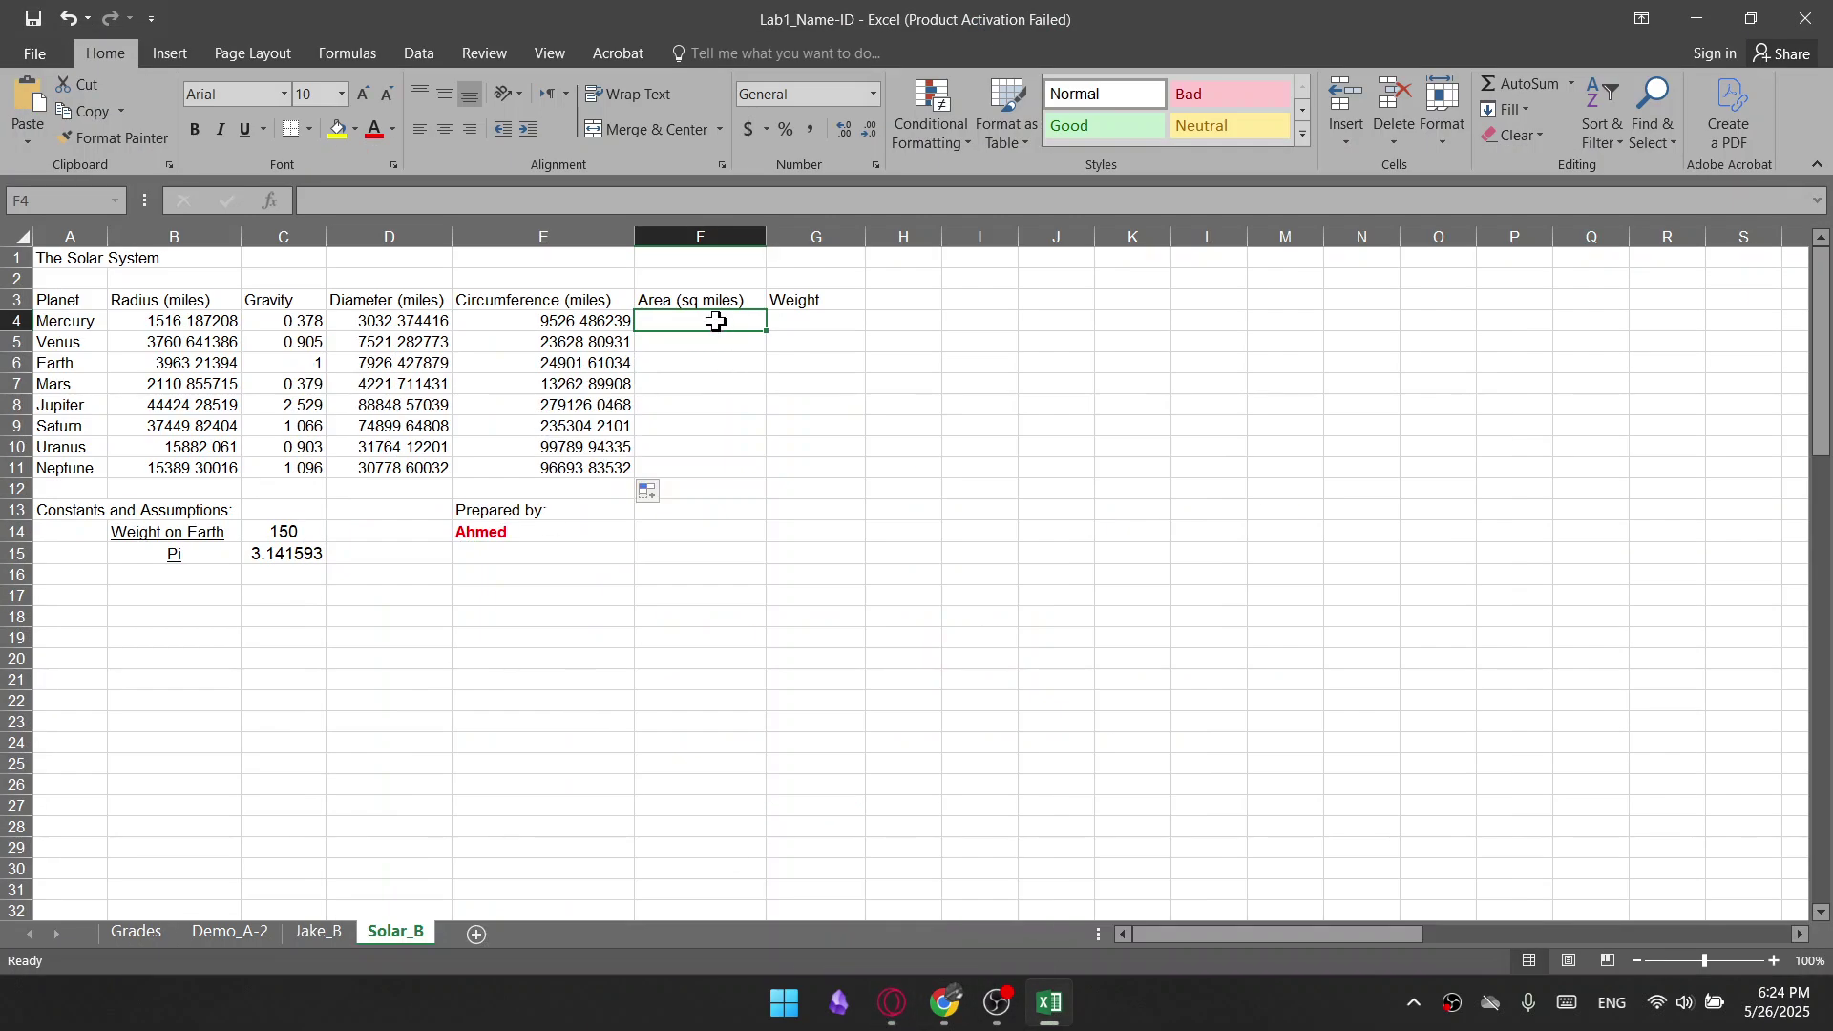
text(=4)
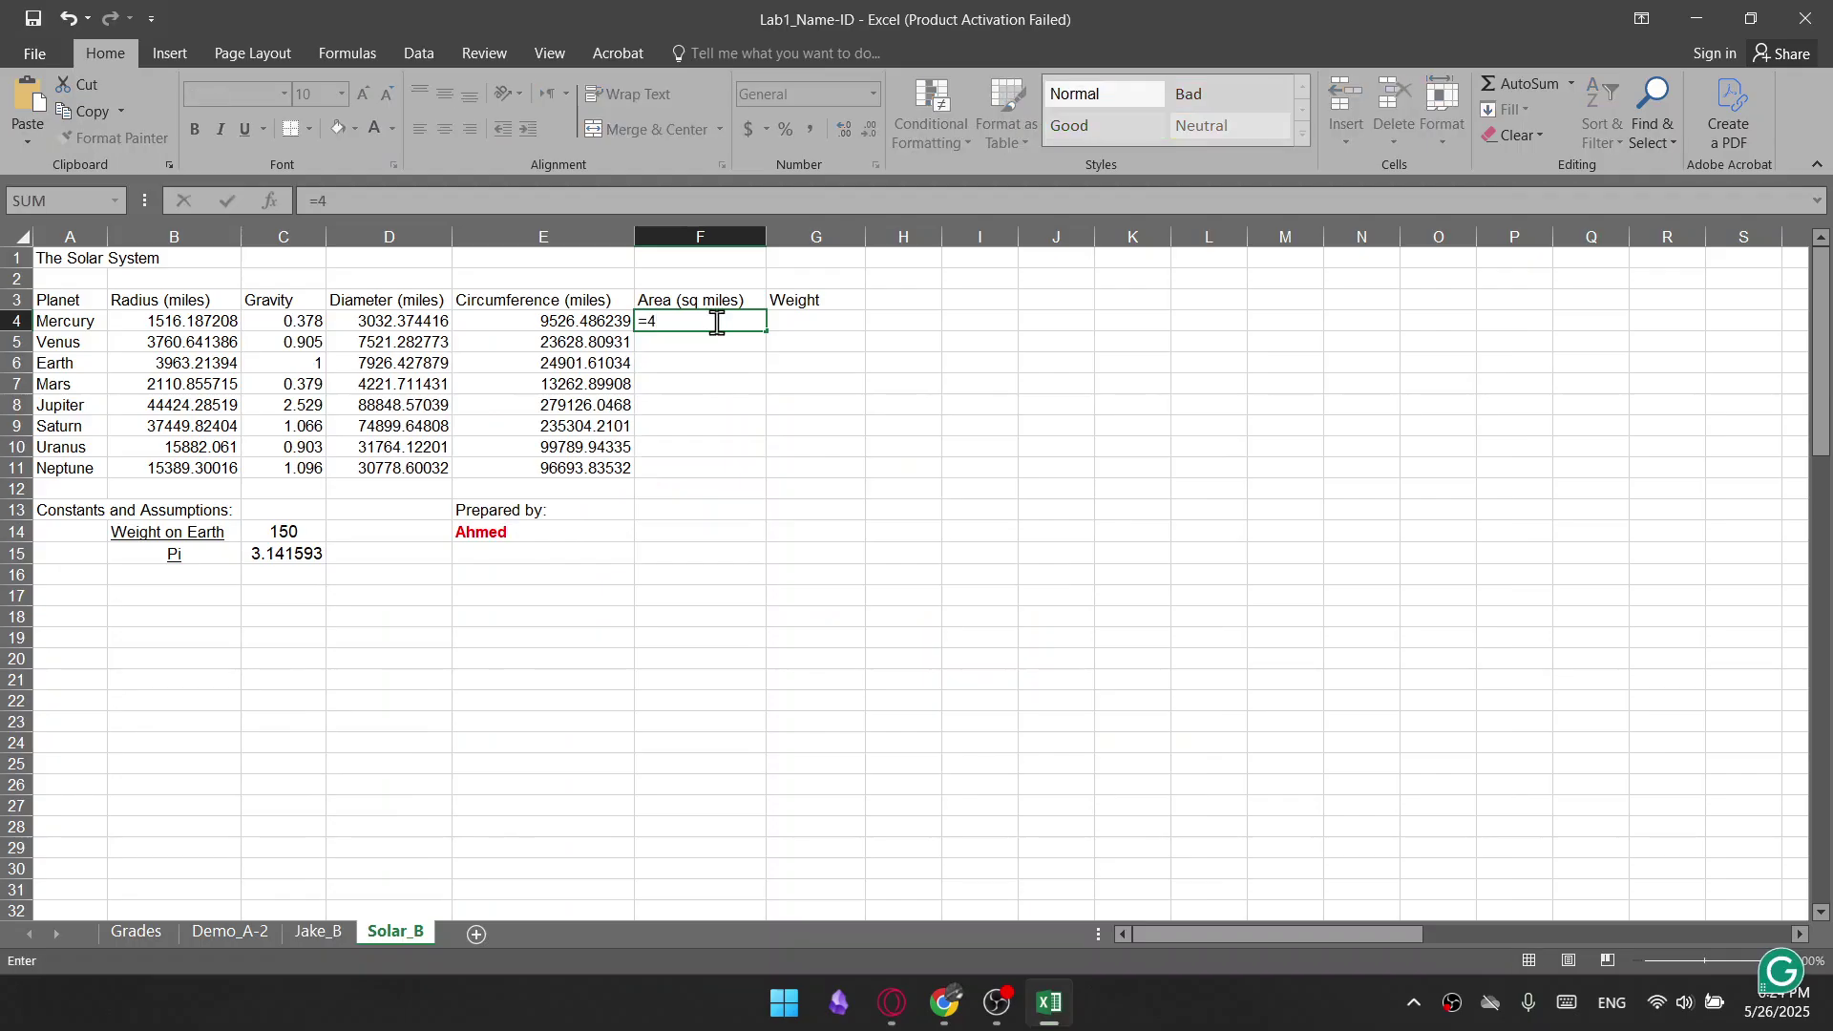
text(*)
click(284, 554)
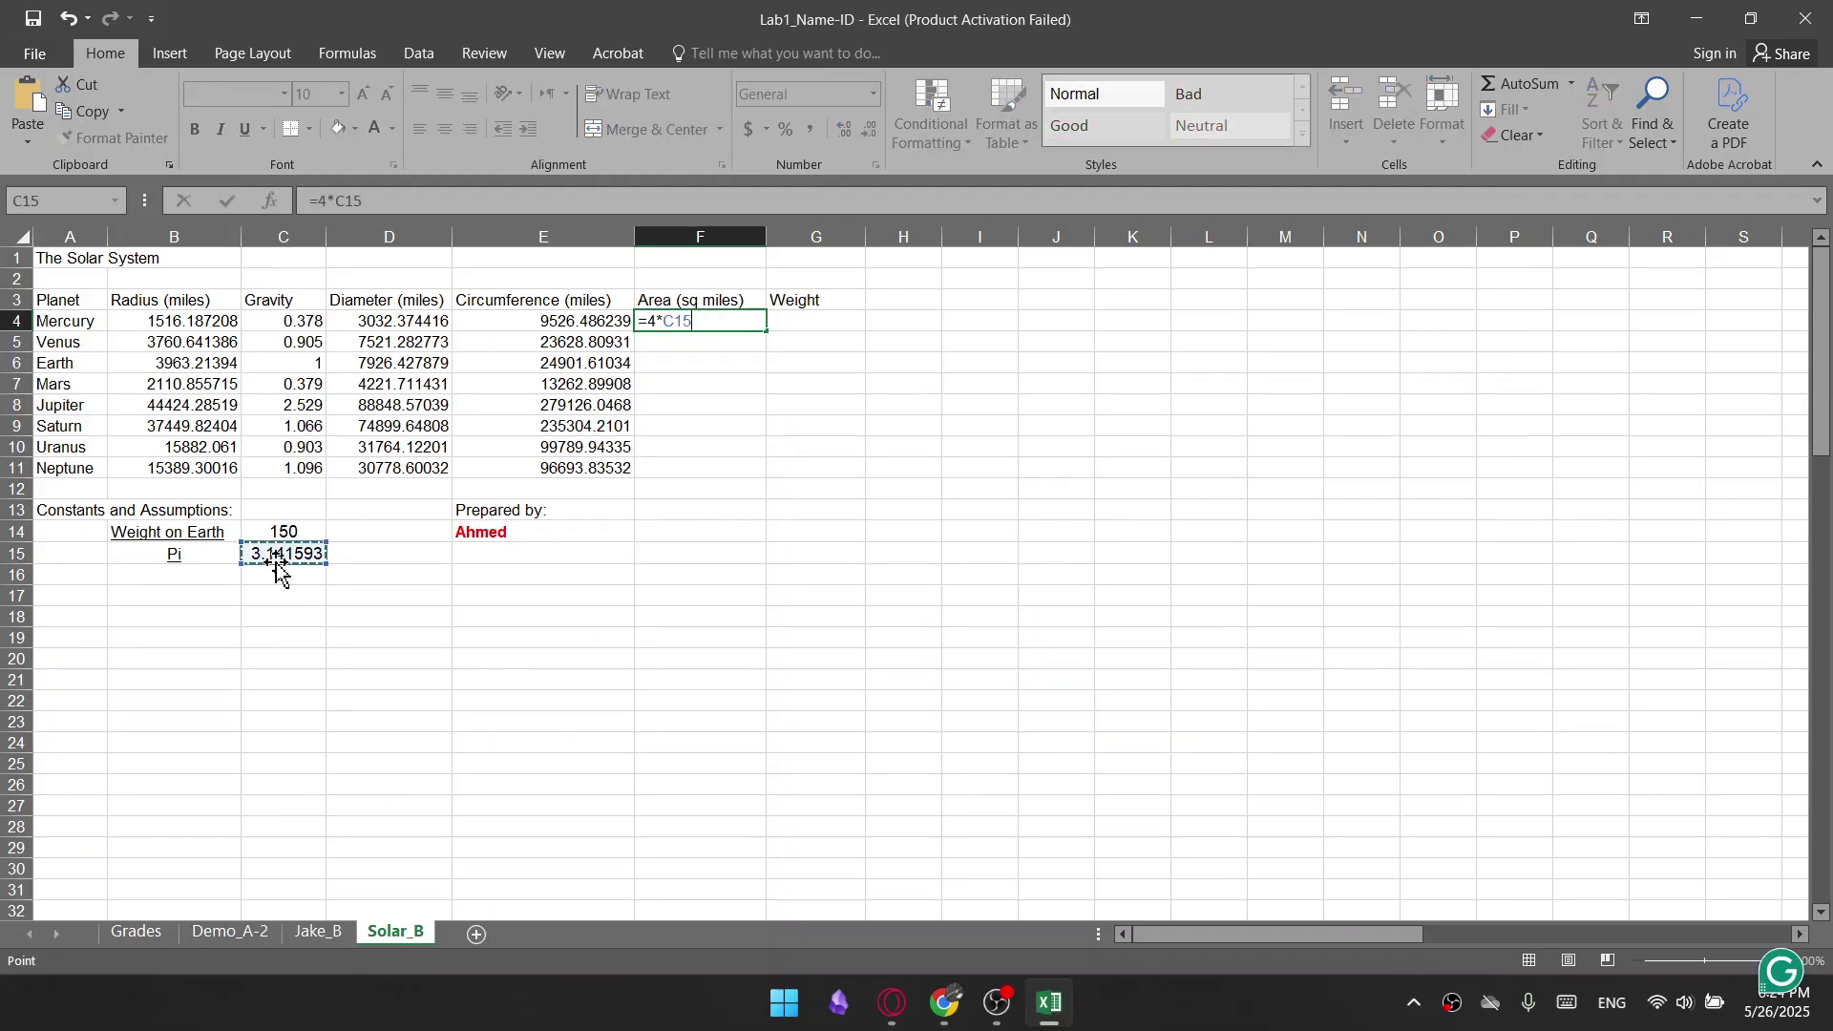
click(349, 201)
text($C$15*)
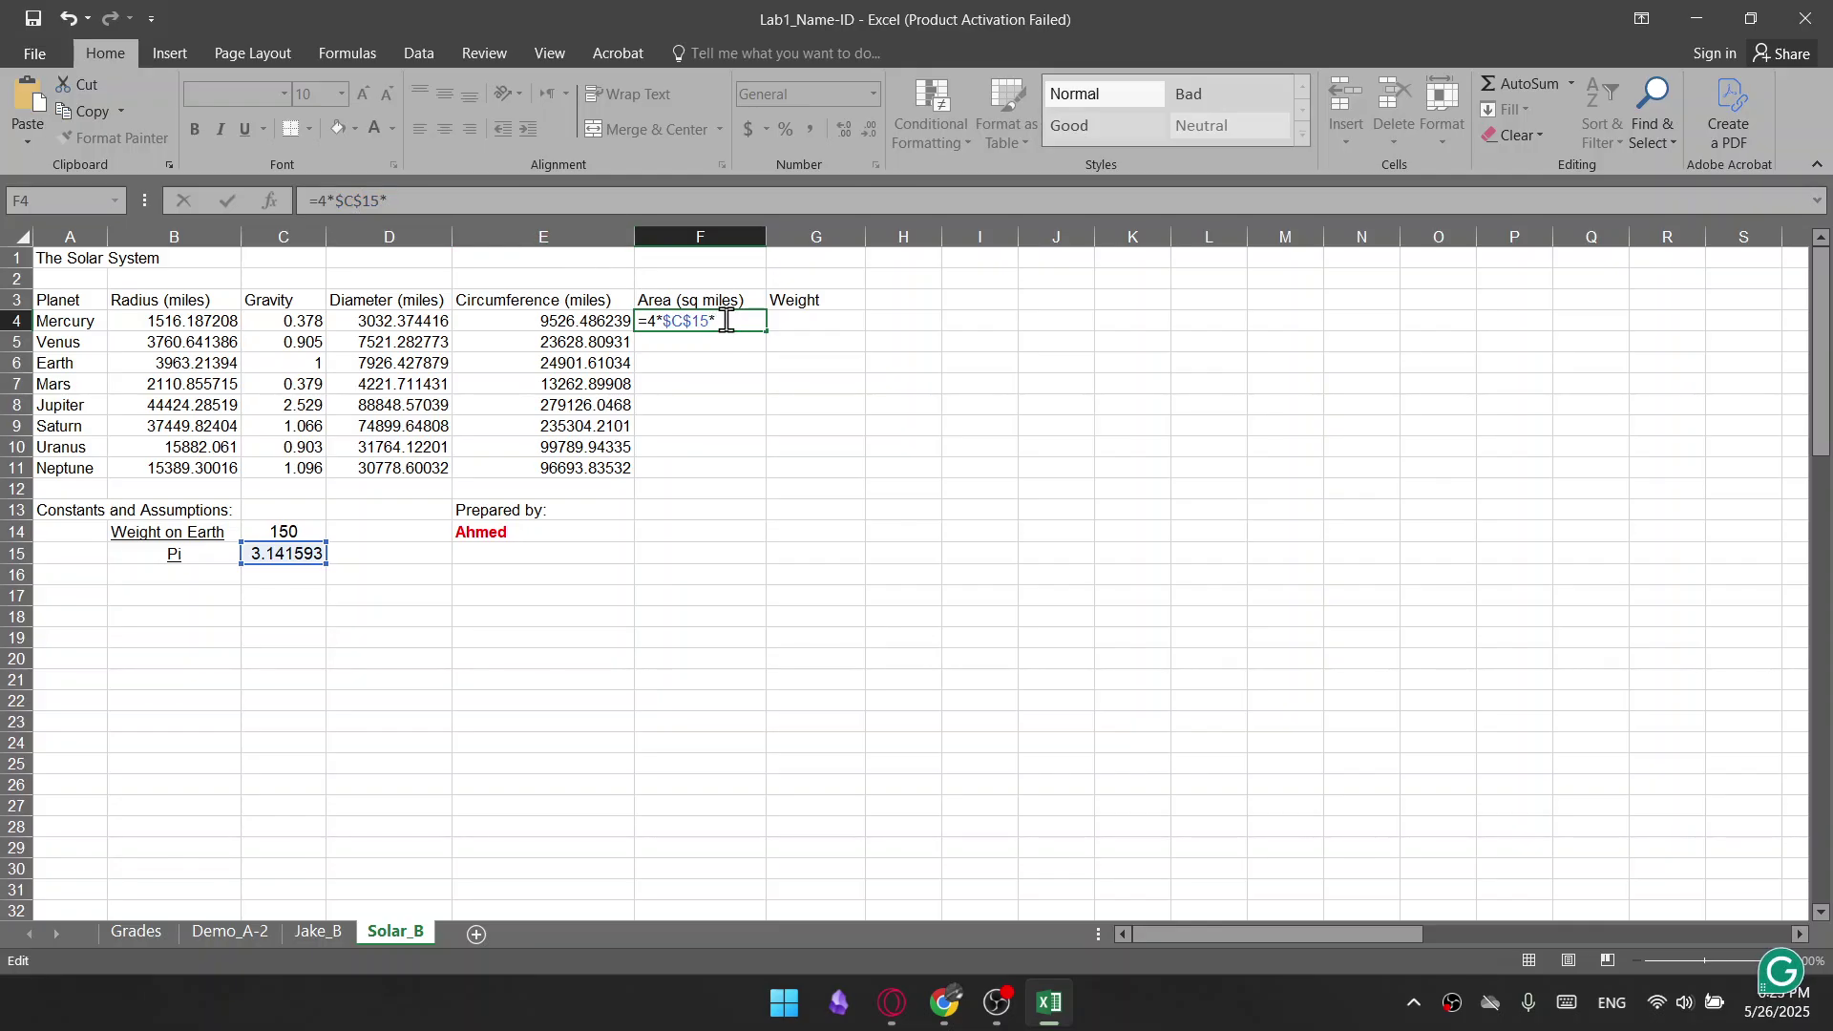
click(181, 321)
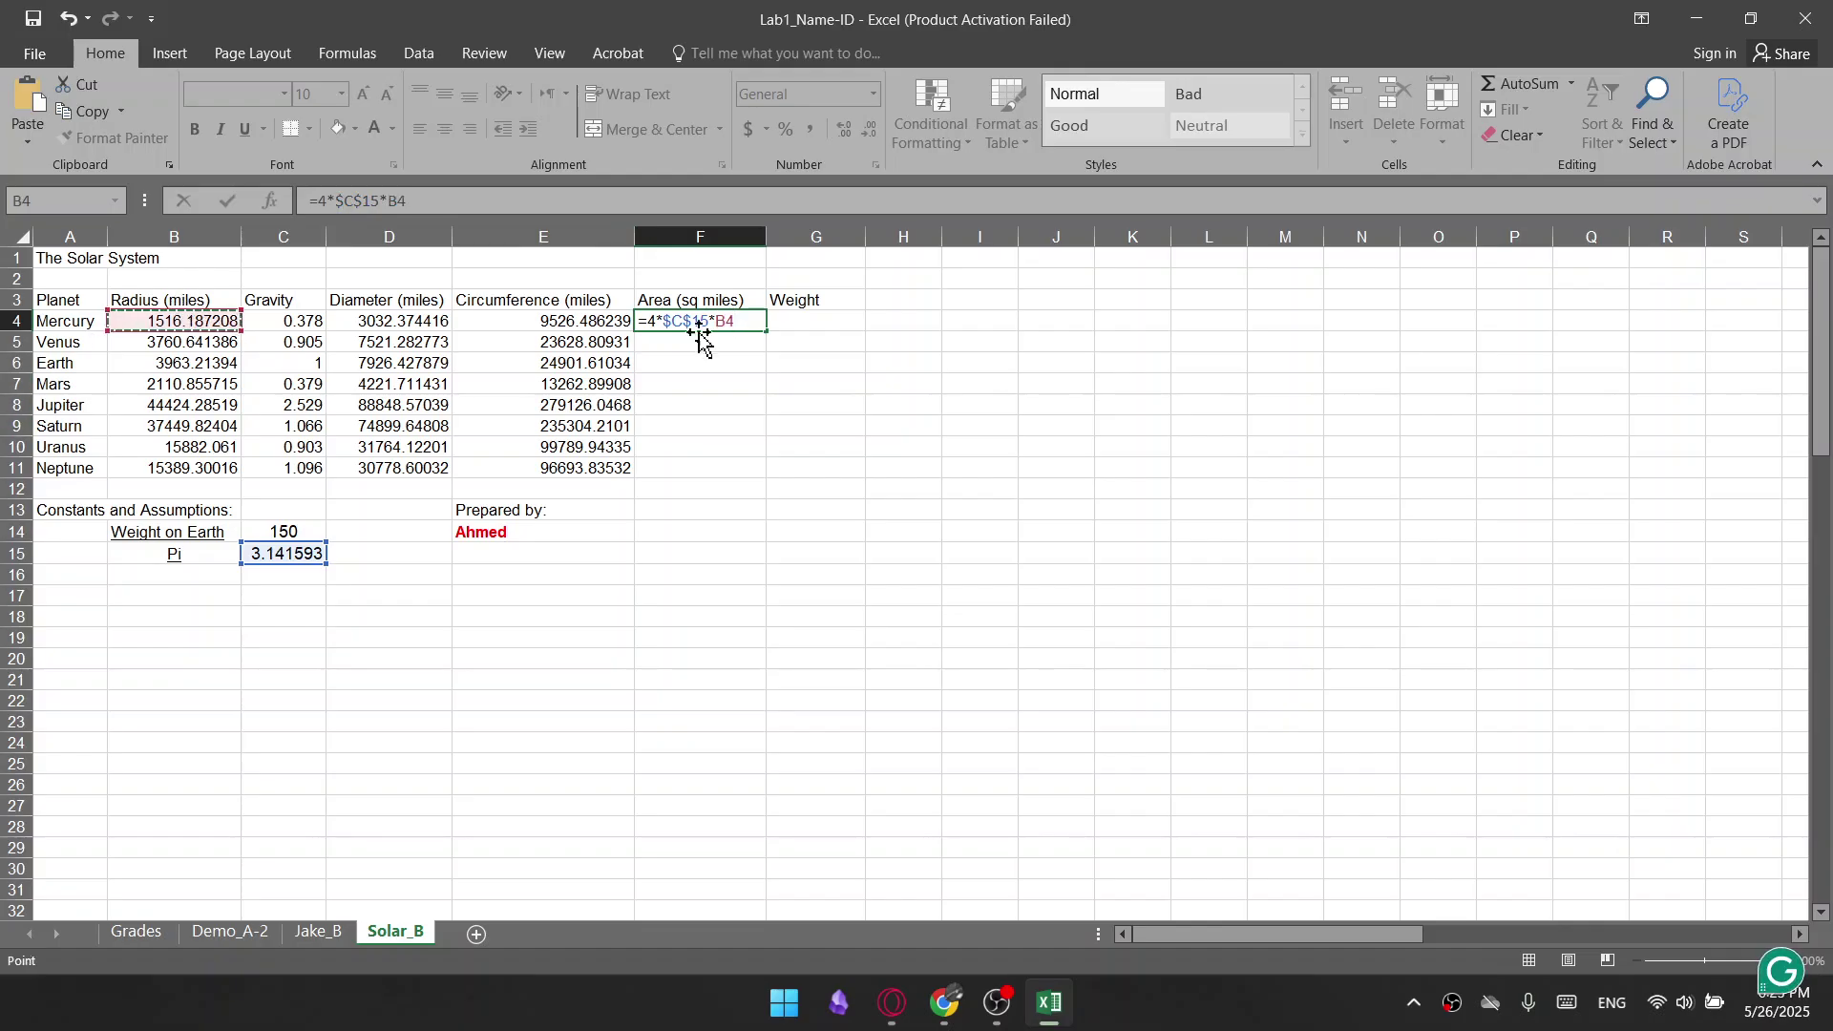
text(*)
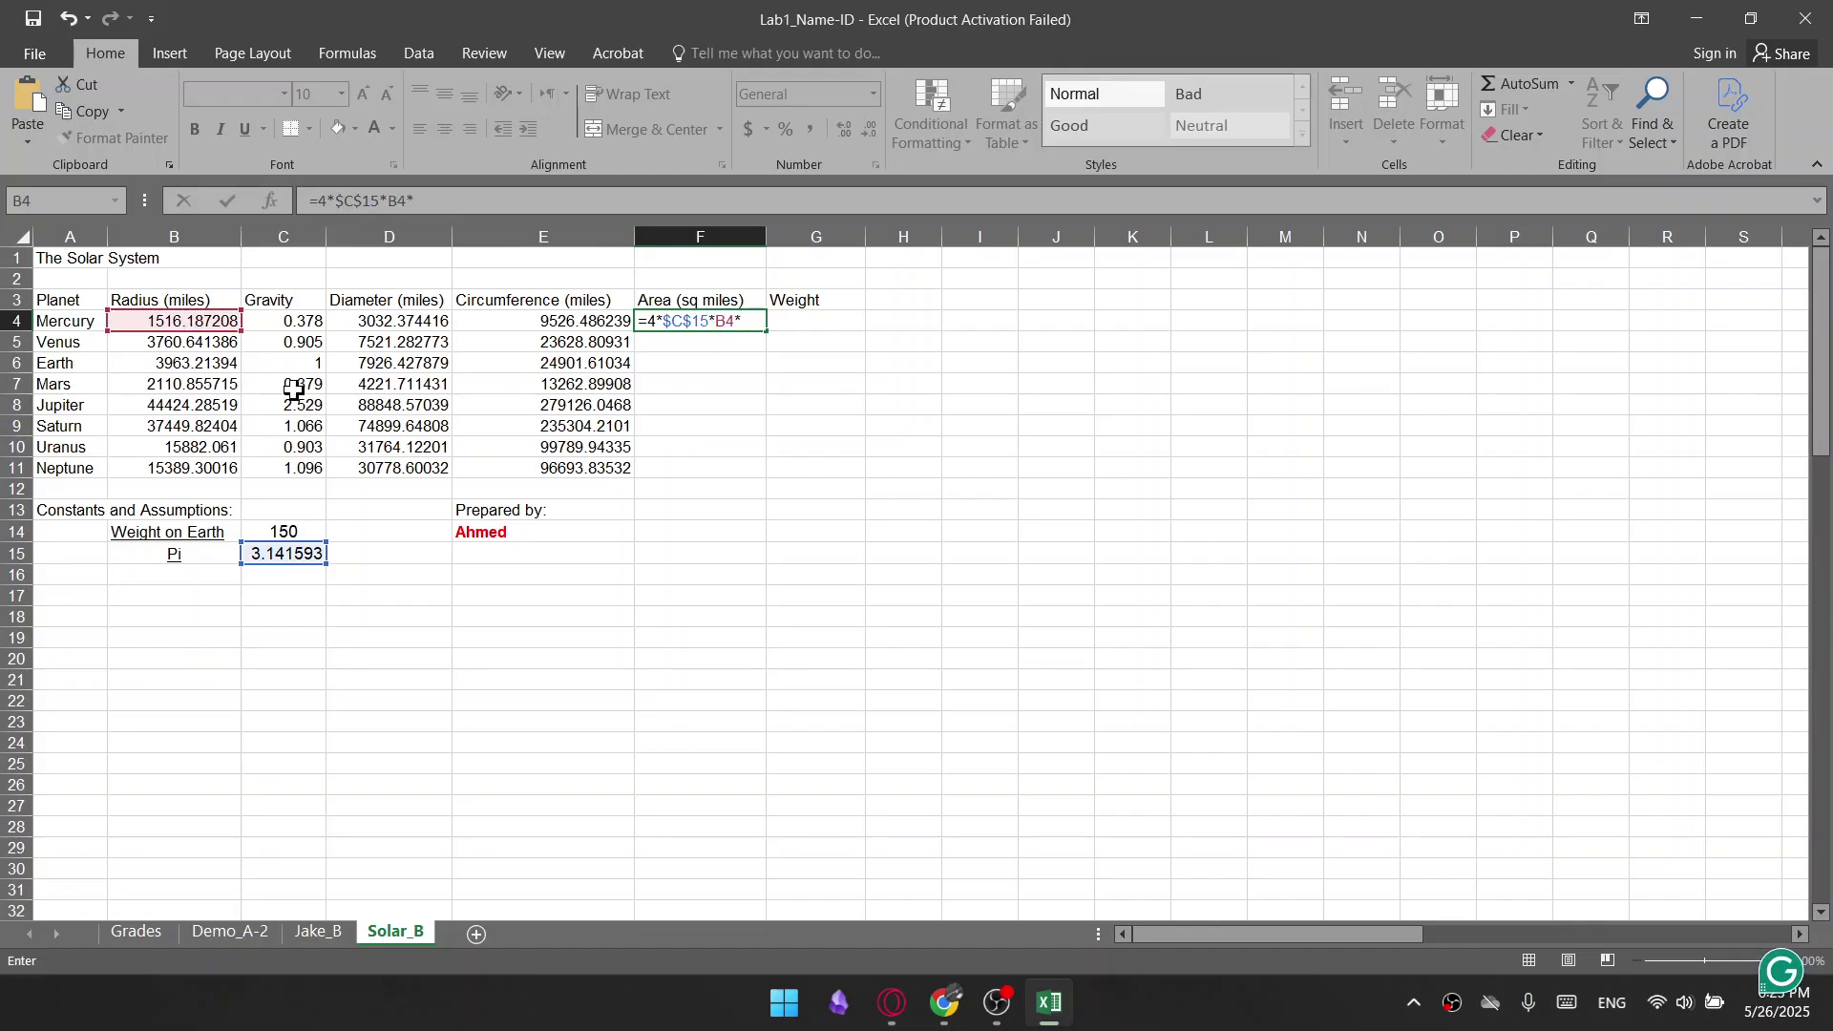
click(212, 325)
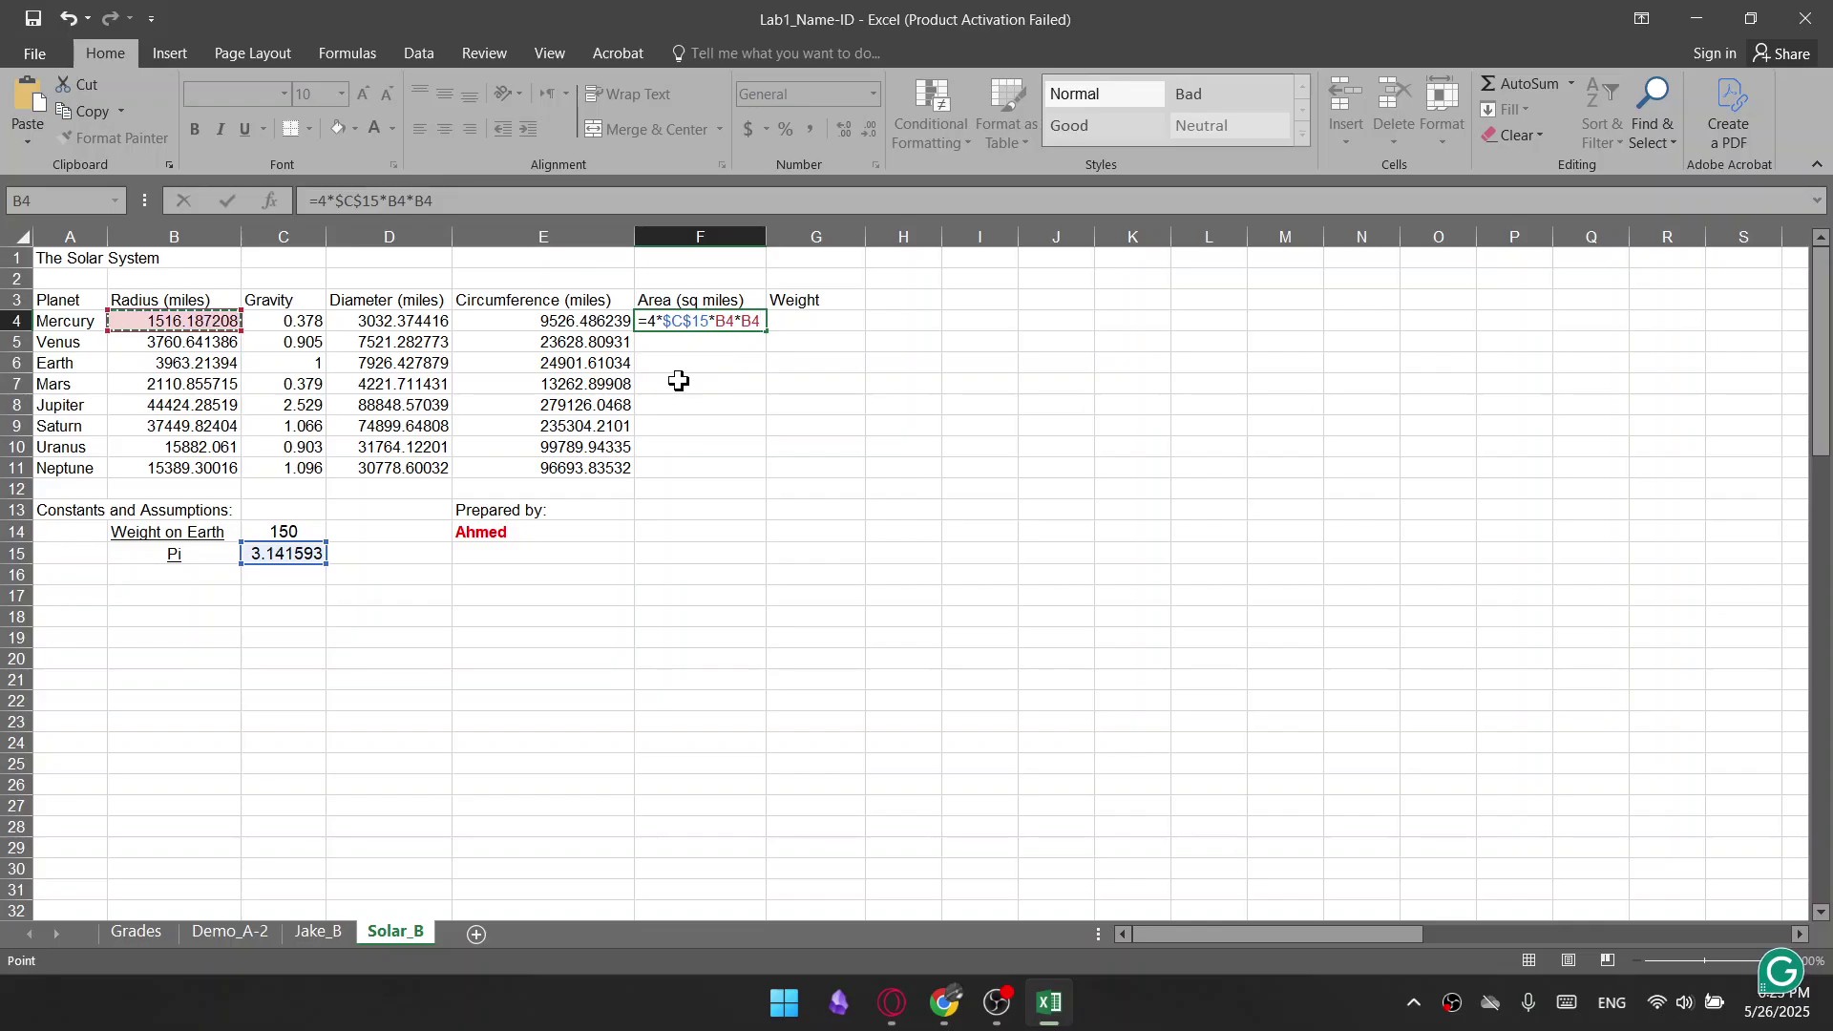
key(Return)
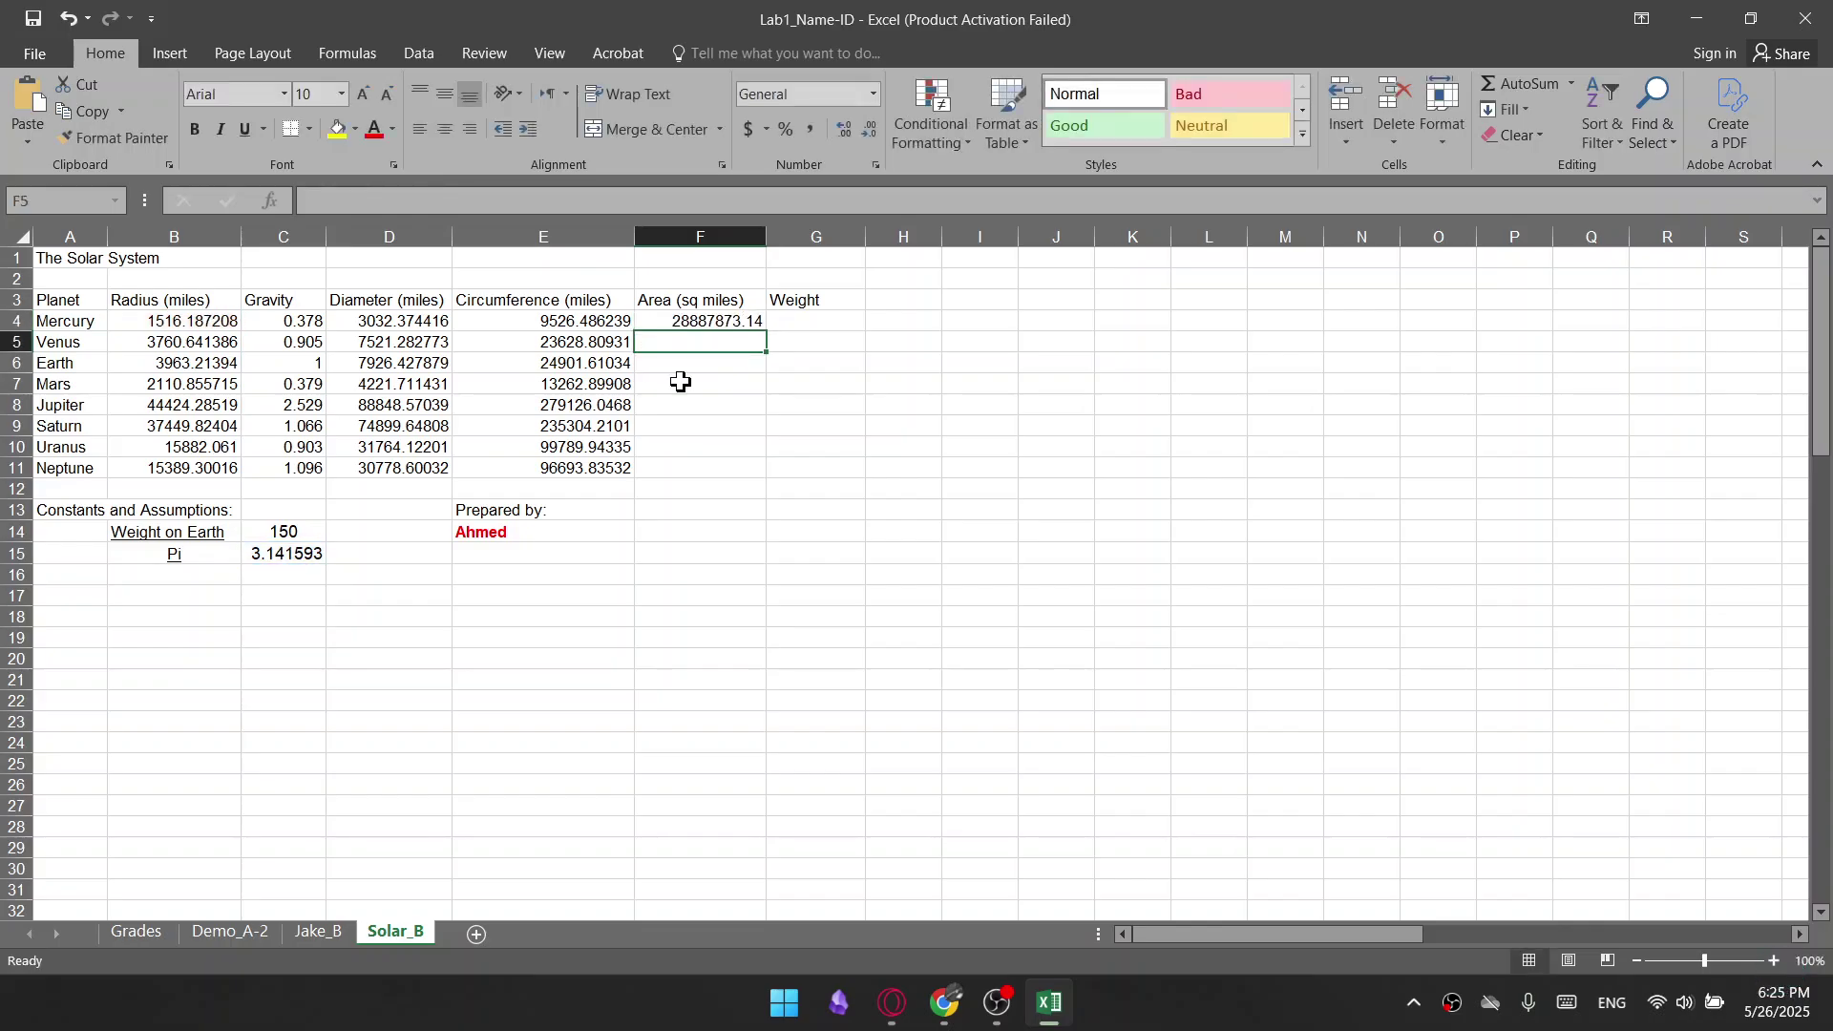
Fill the Area formula from F4 down to F11 for the remaining planets
click(755, 322)
drag(766, 331, 762, 470)
click(793, 594)
Consult the handout's Weight instruction and enter Mercury's Weight in G4 as =C4*$C$14, with an absolute reference to Weight on Earth
click(791, 320)
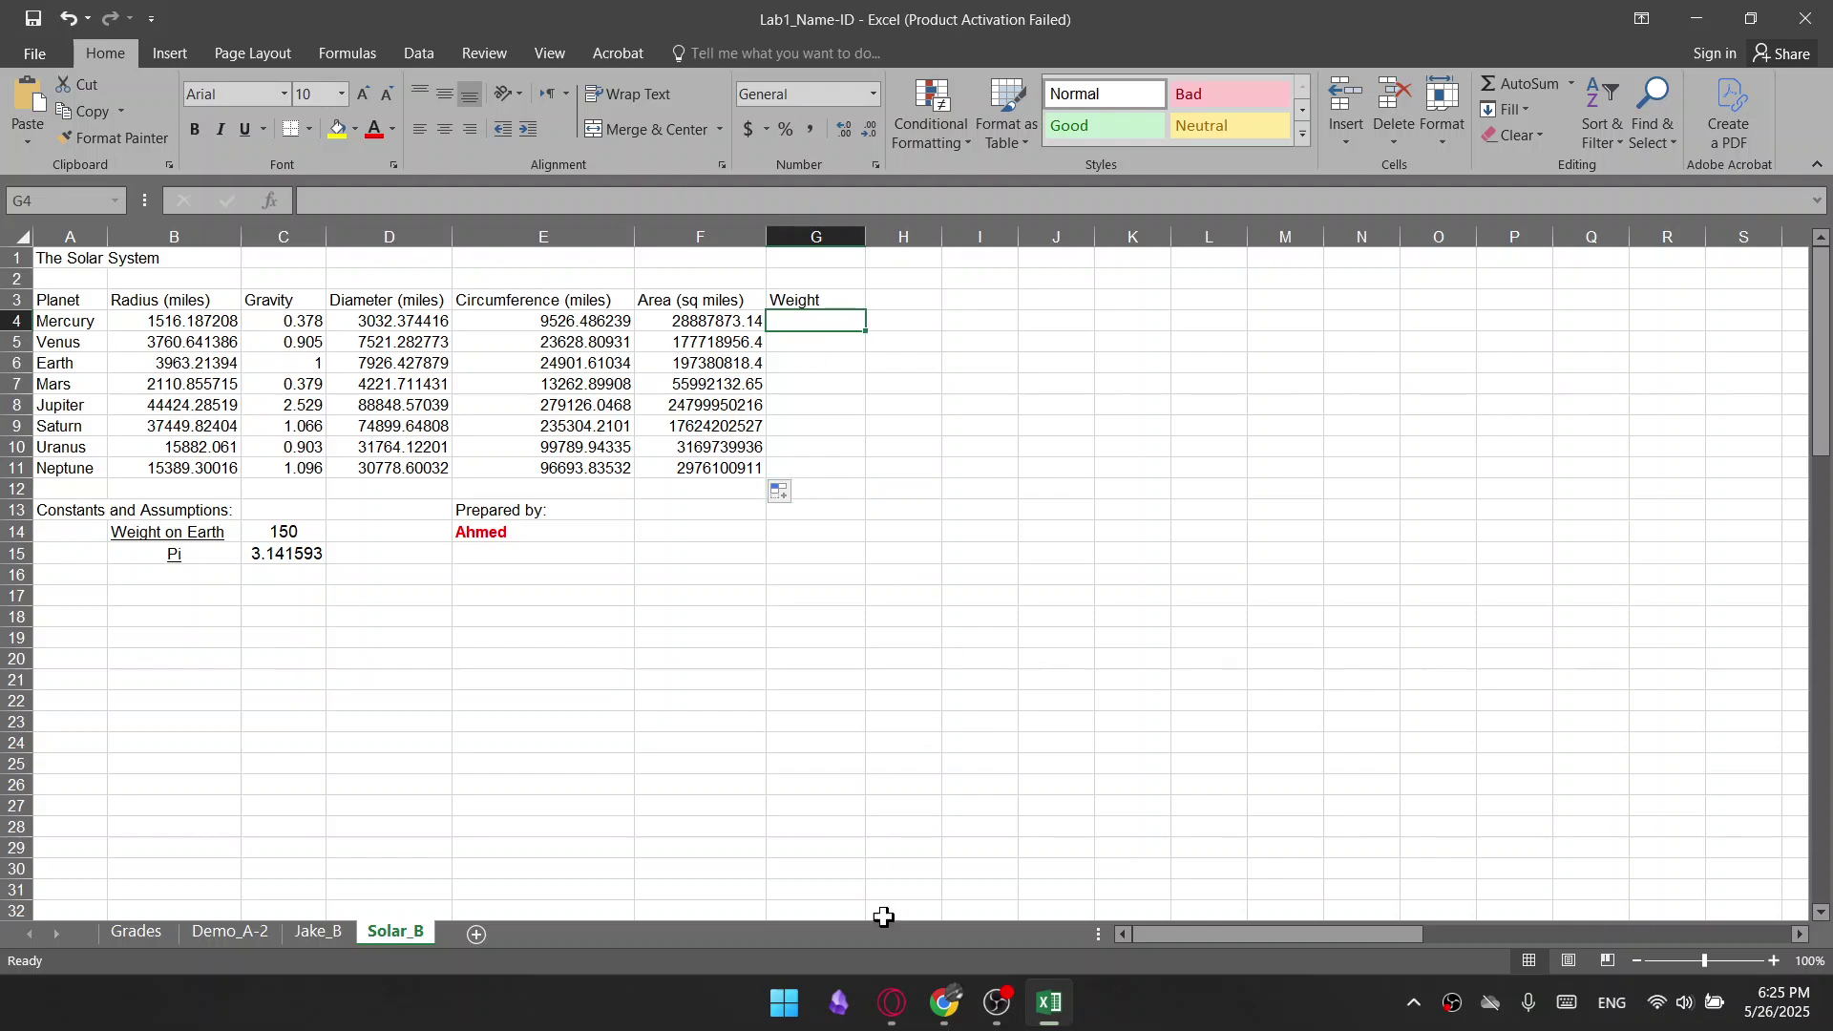
click(892, 1003)
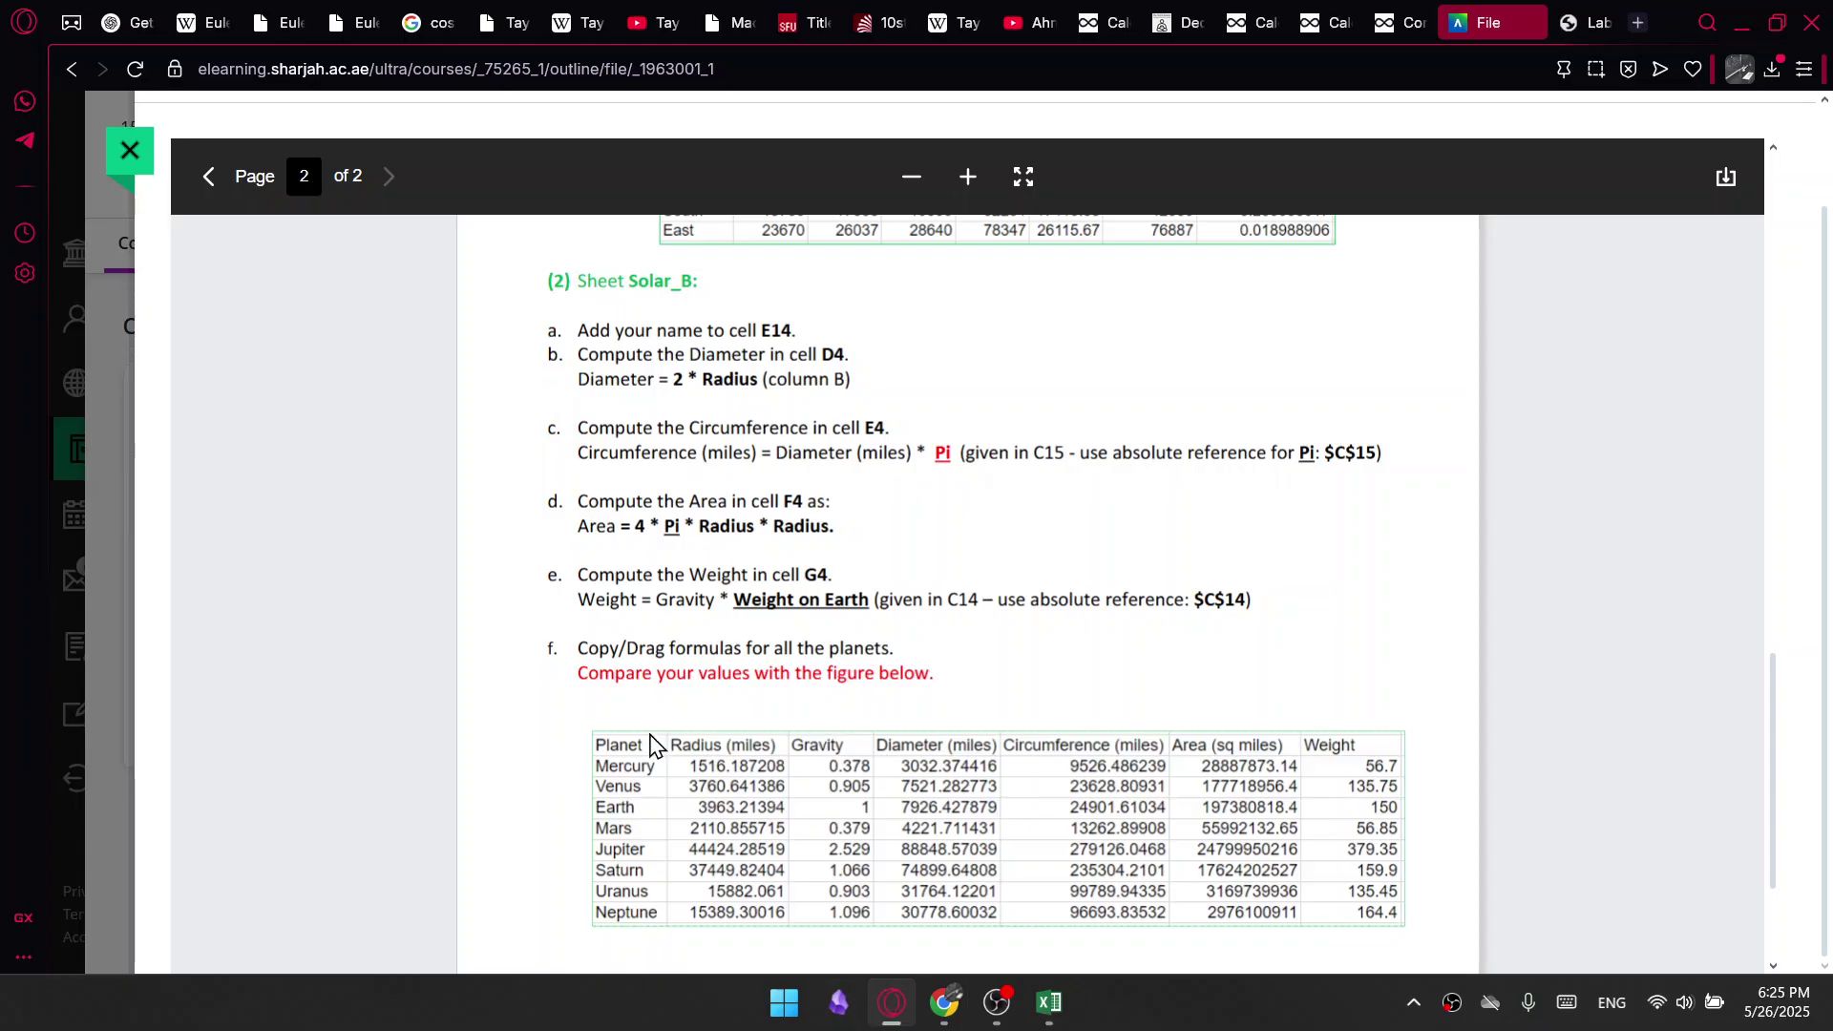
drag(658, 602, 1204, 606)
click(1582, 573)
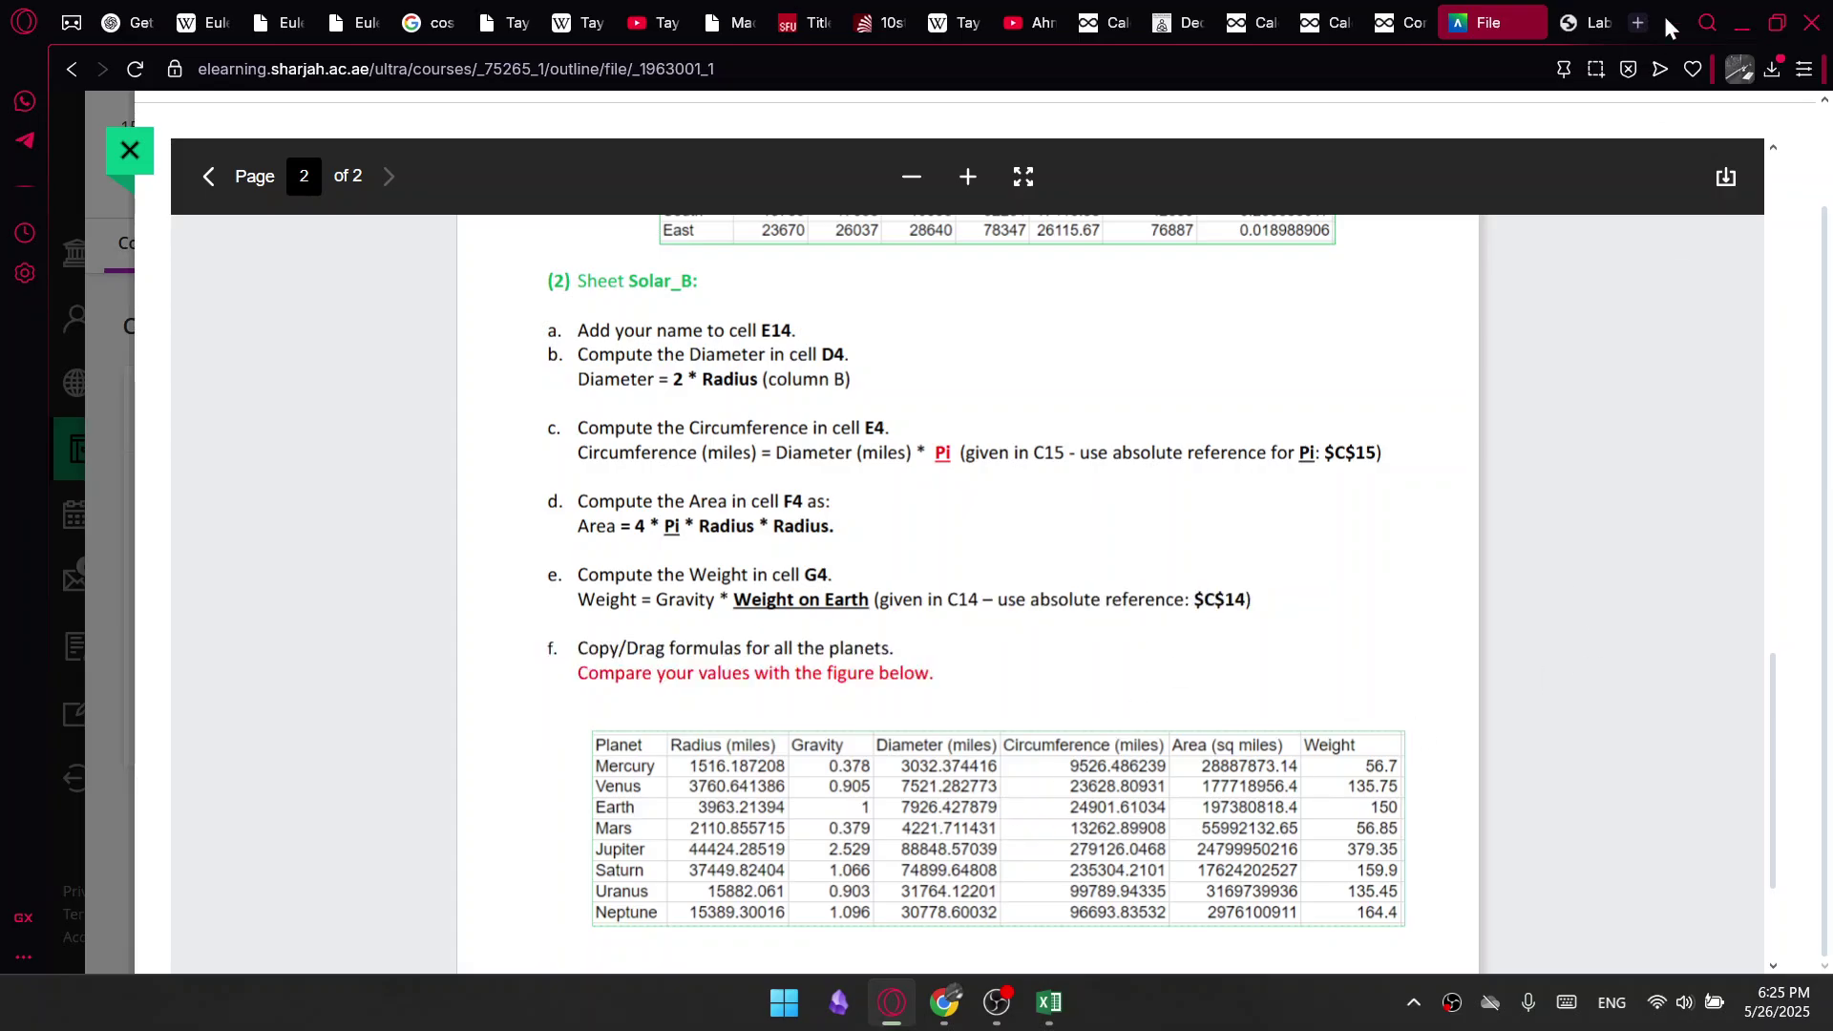
click(1752, 11)
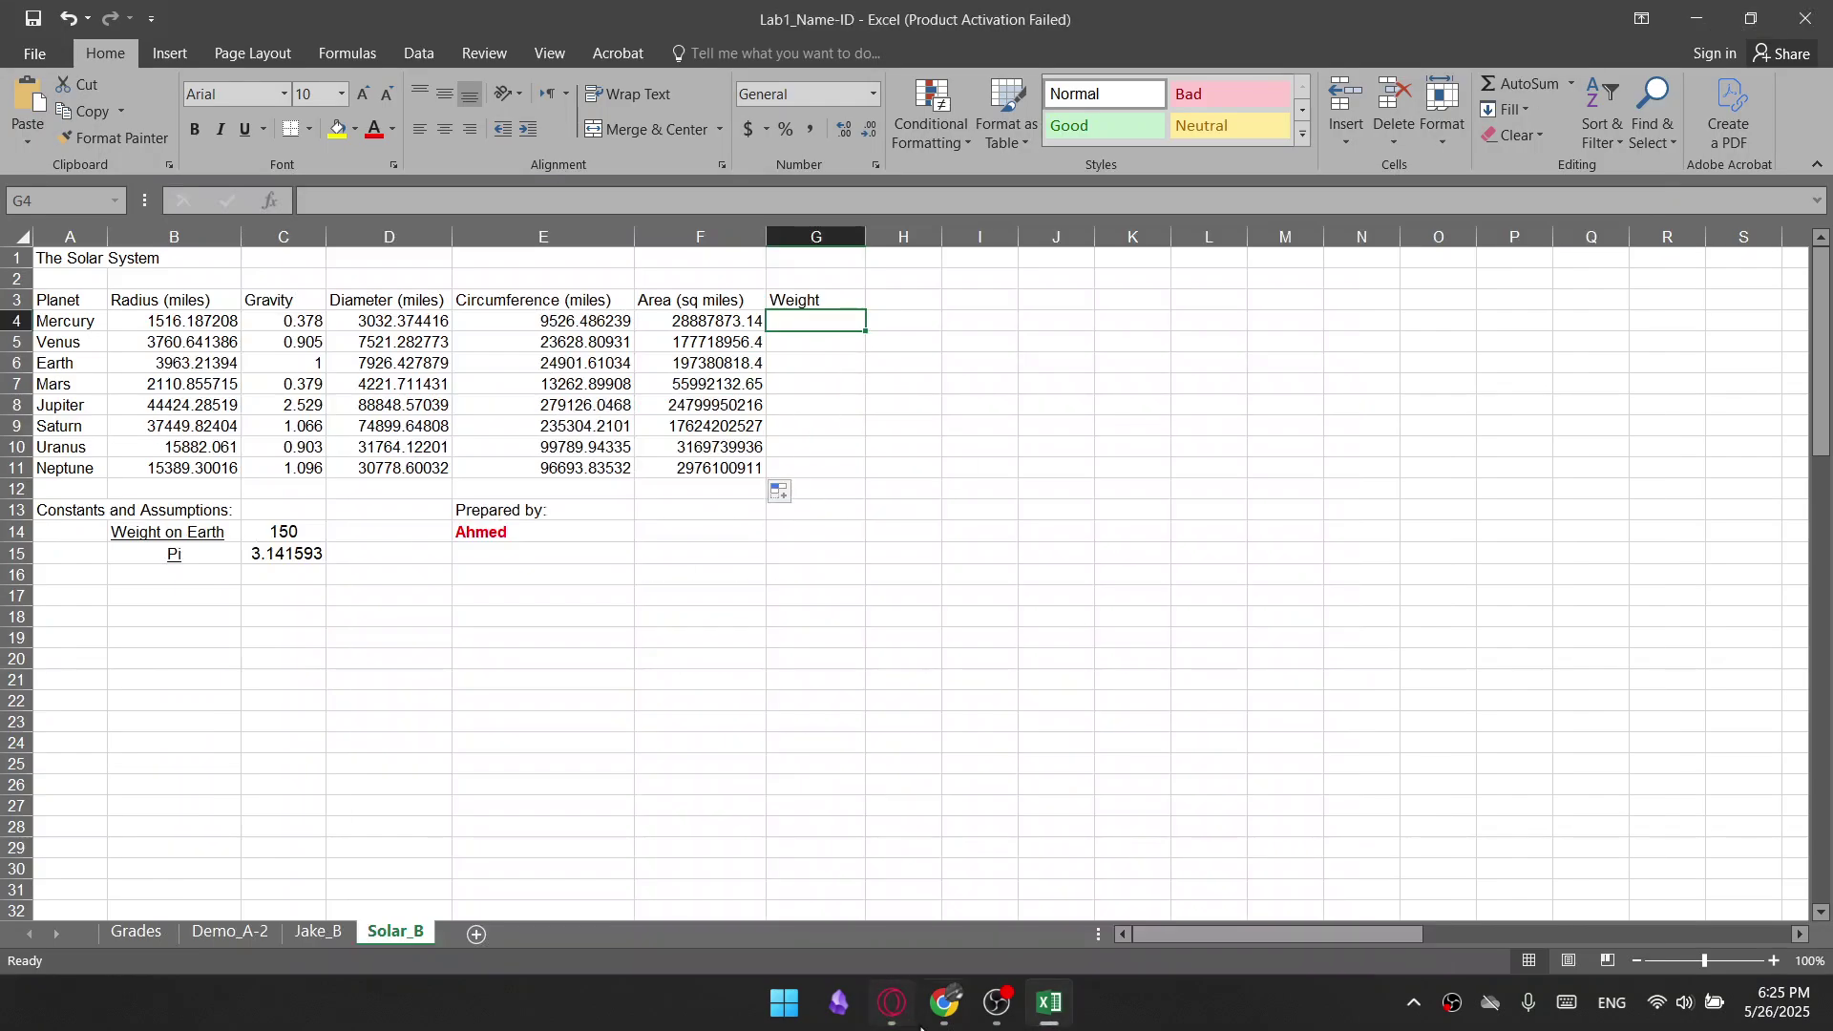
click(891, 1010)
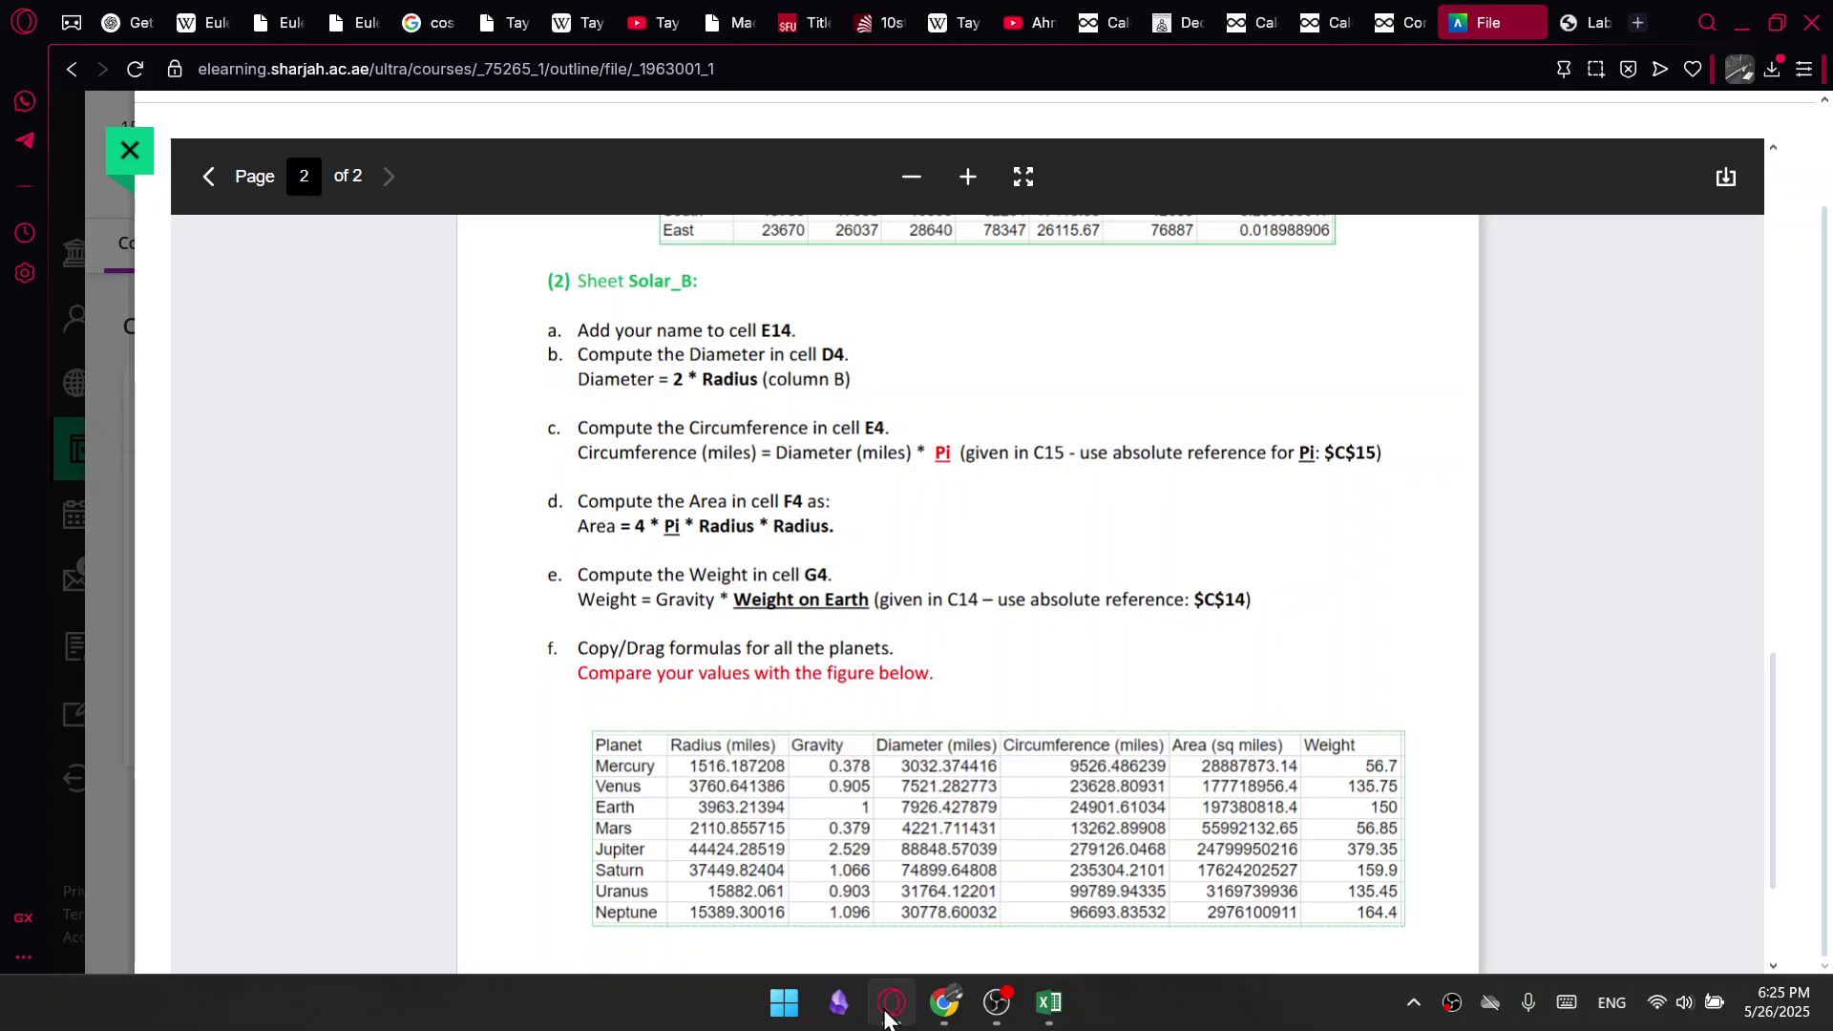
click(891, 1004)
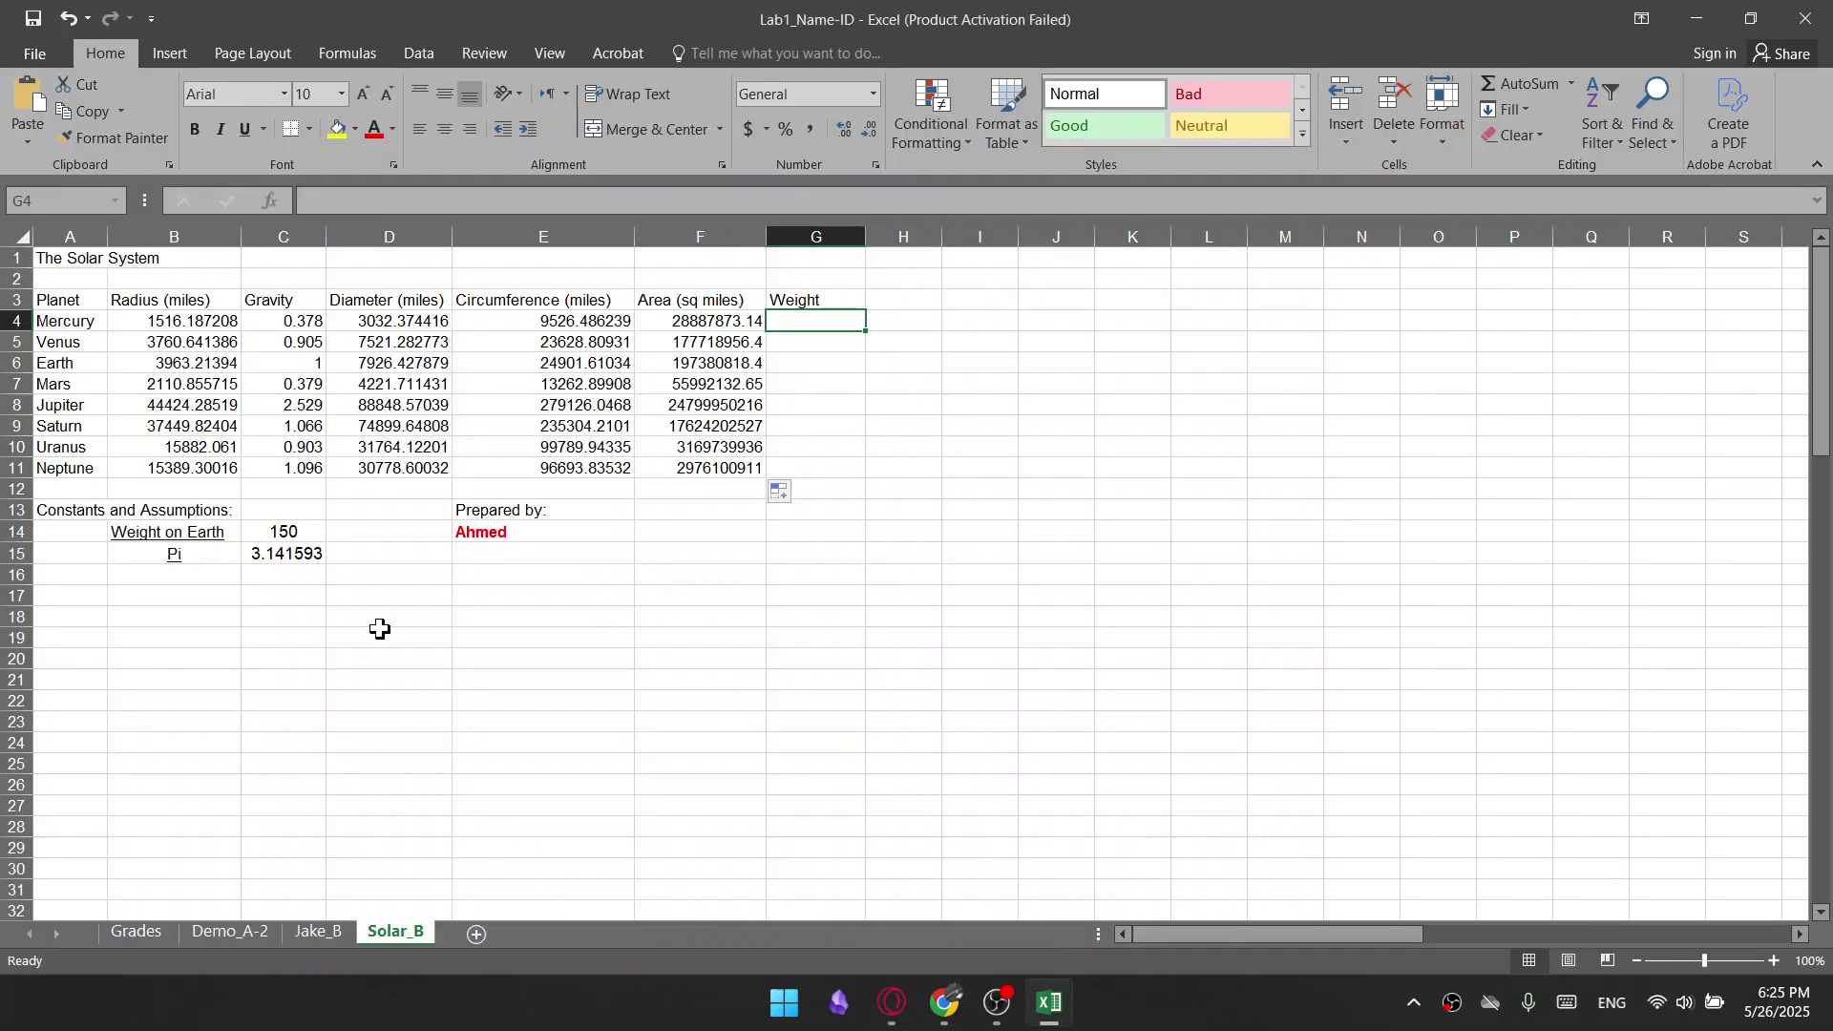
text(=)
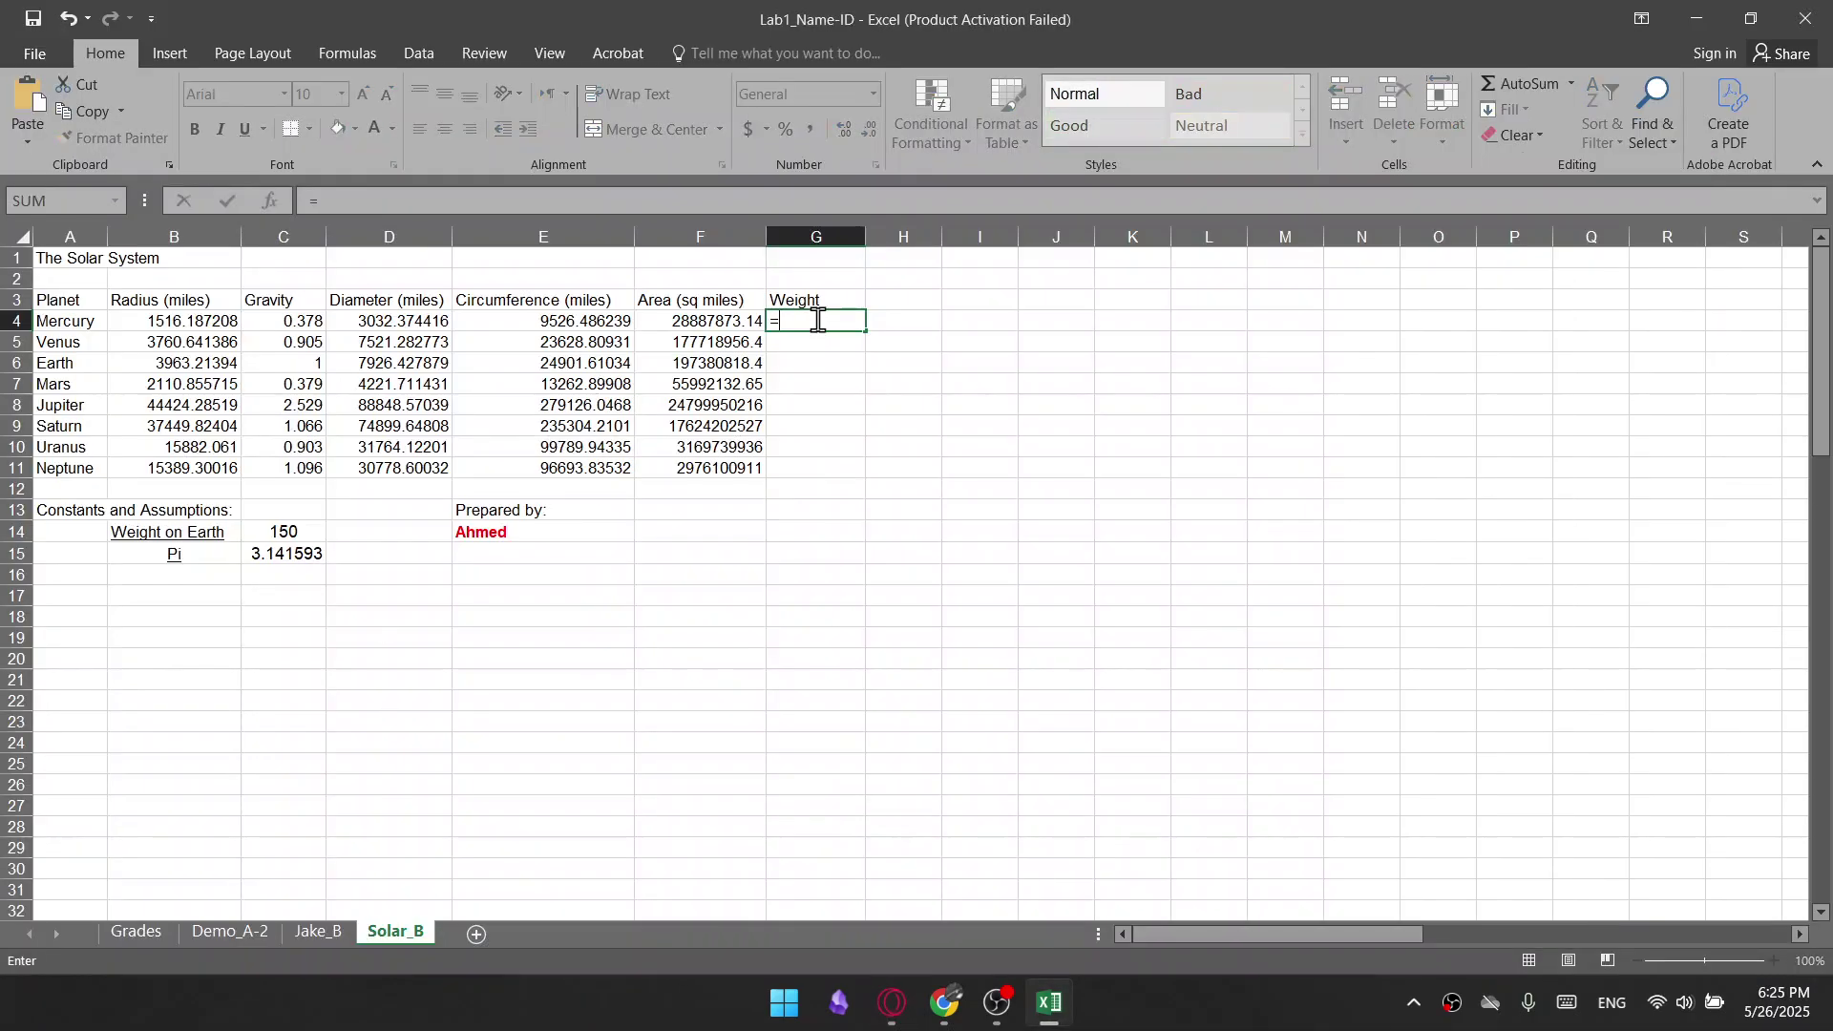
click(287, 320)
text(*)
click(281, 532)
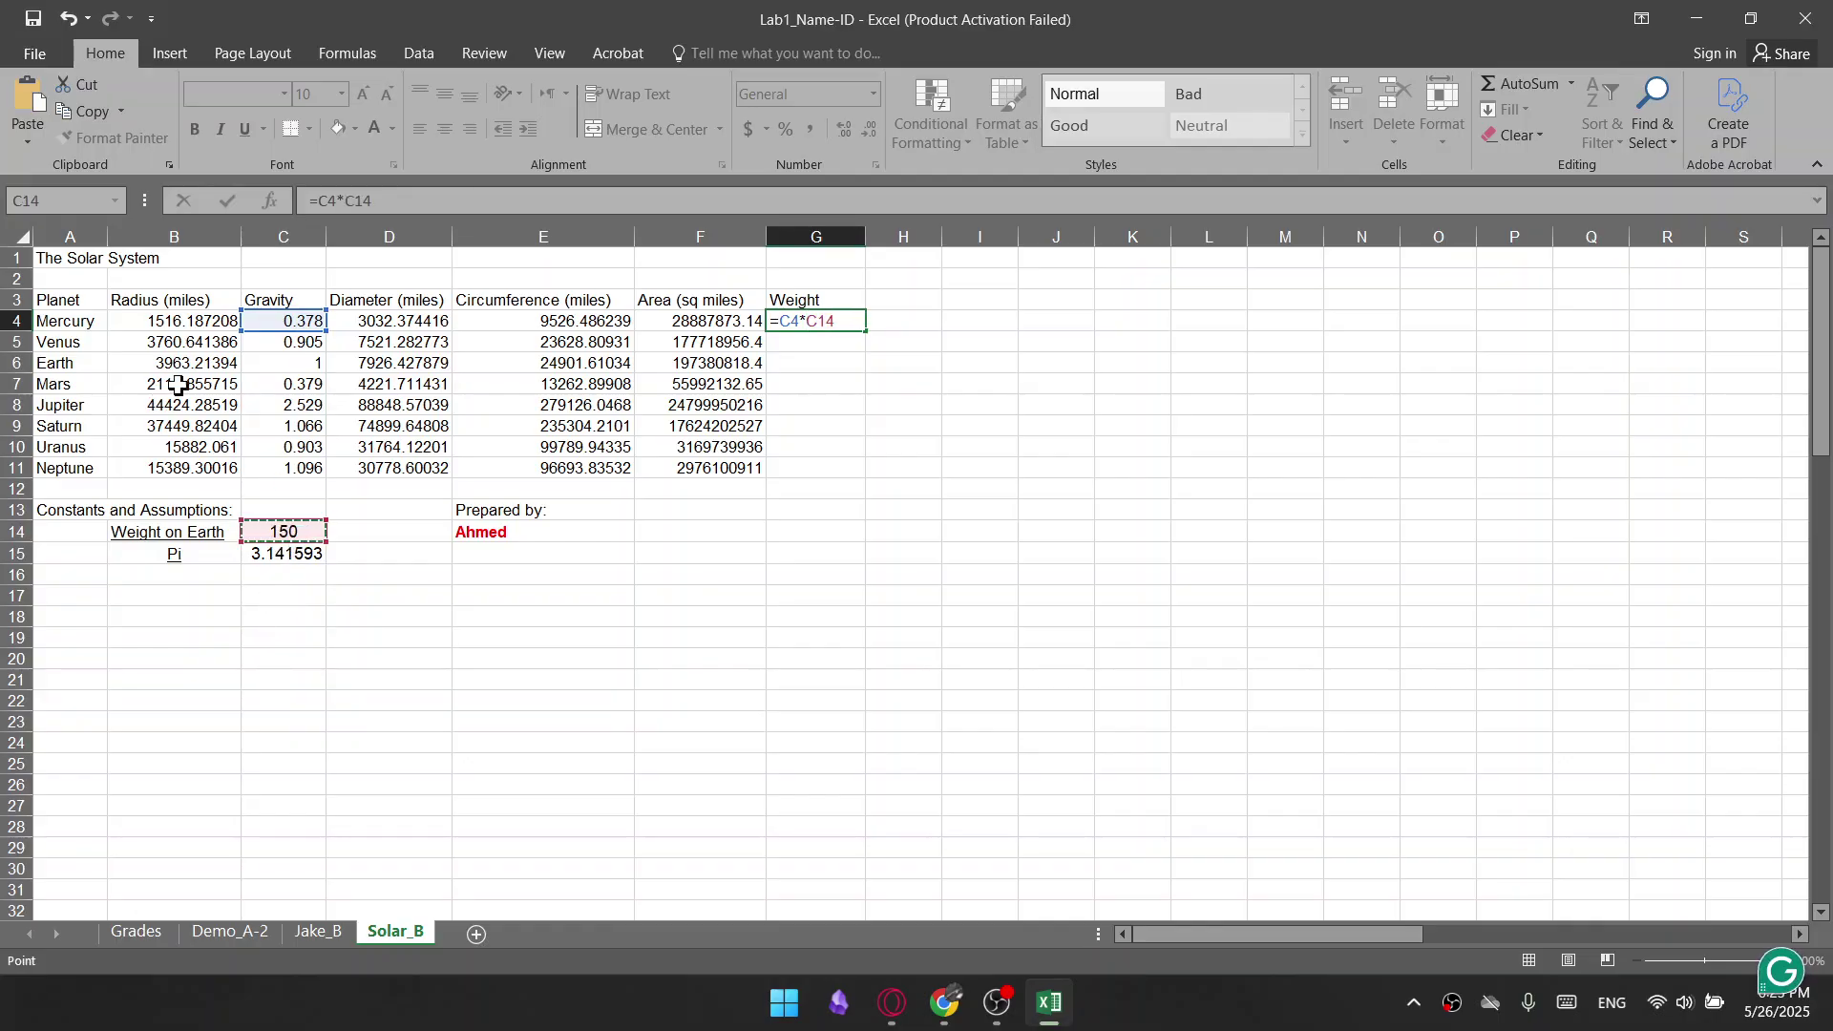
click(346, 200)
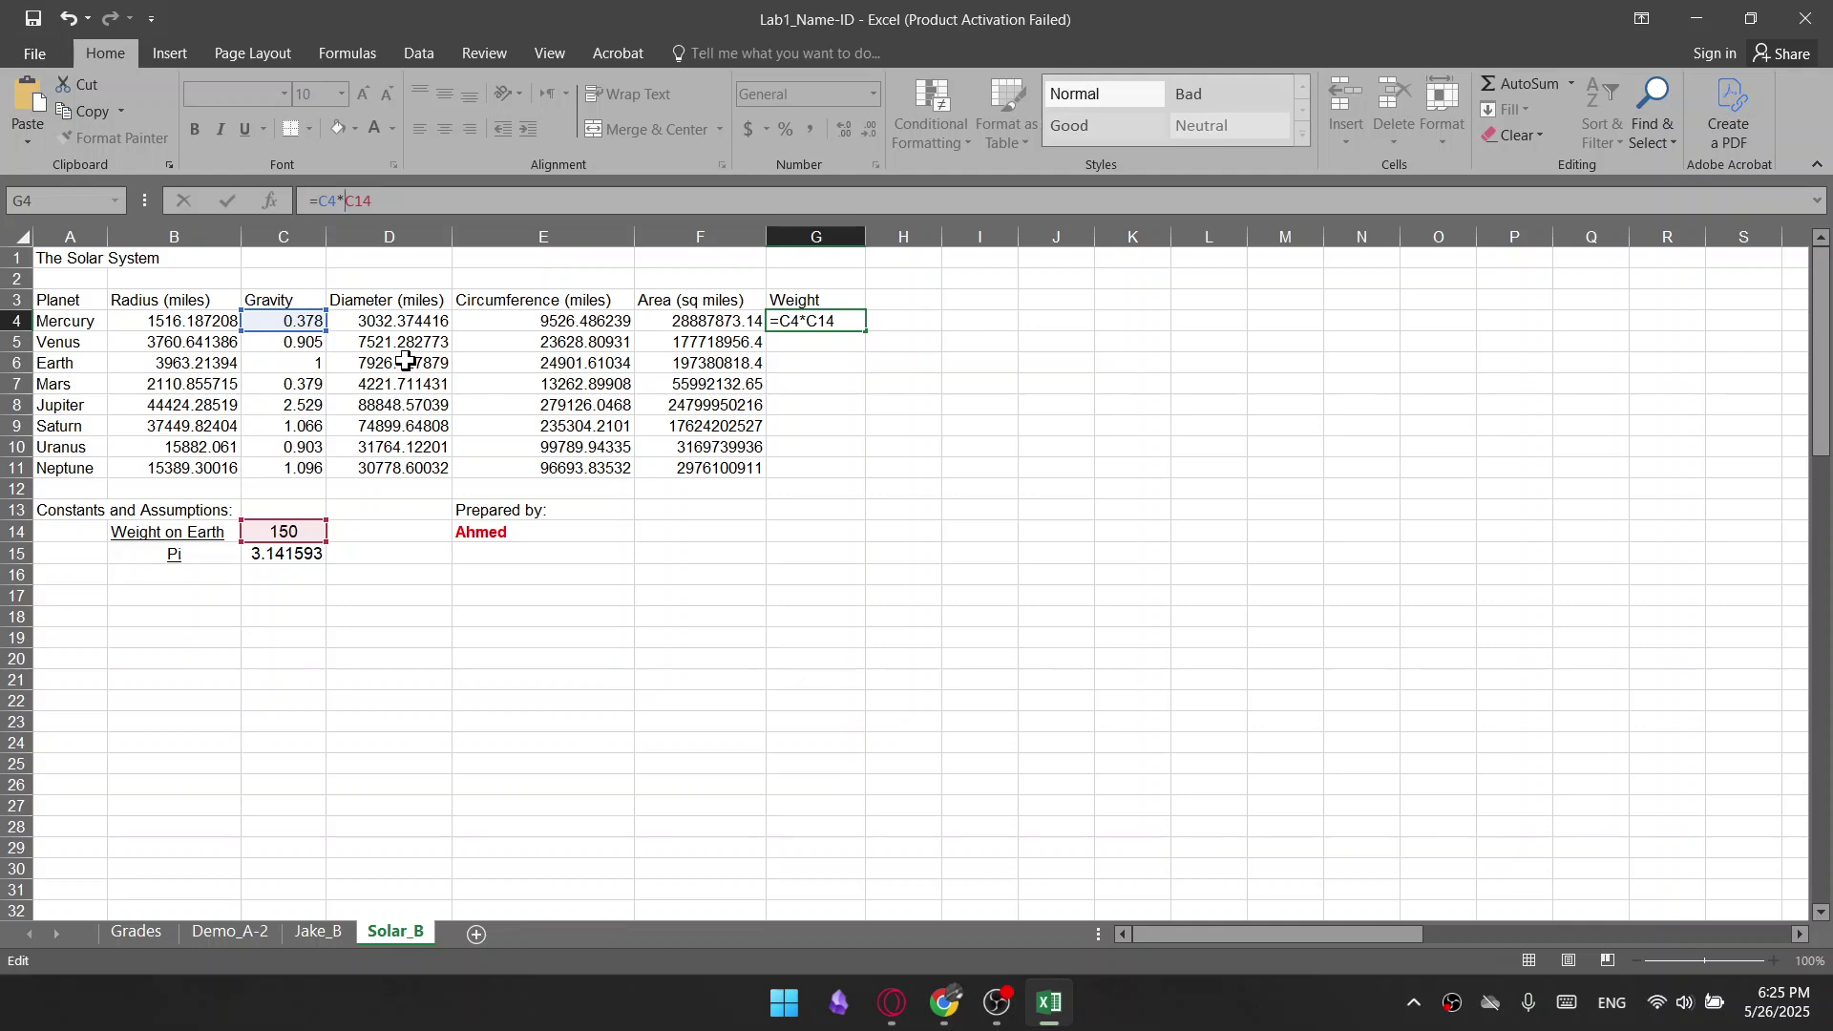
text($C$)
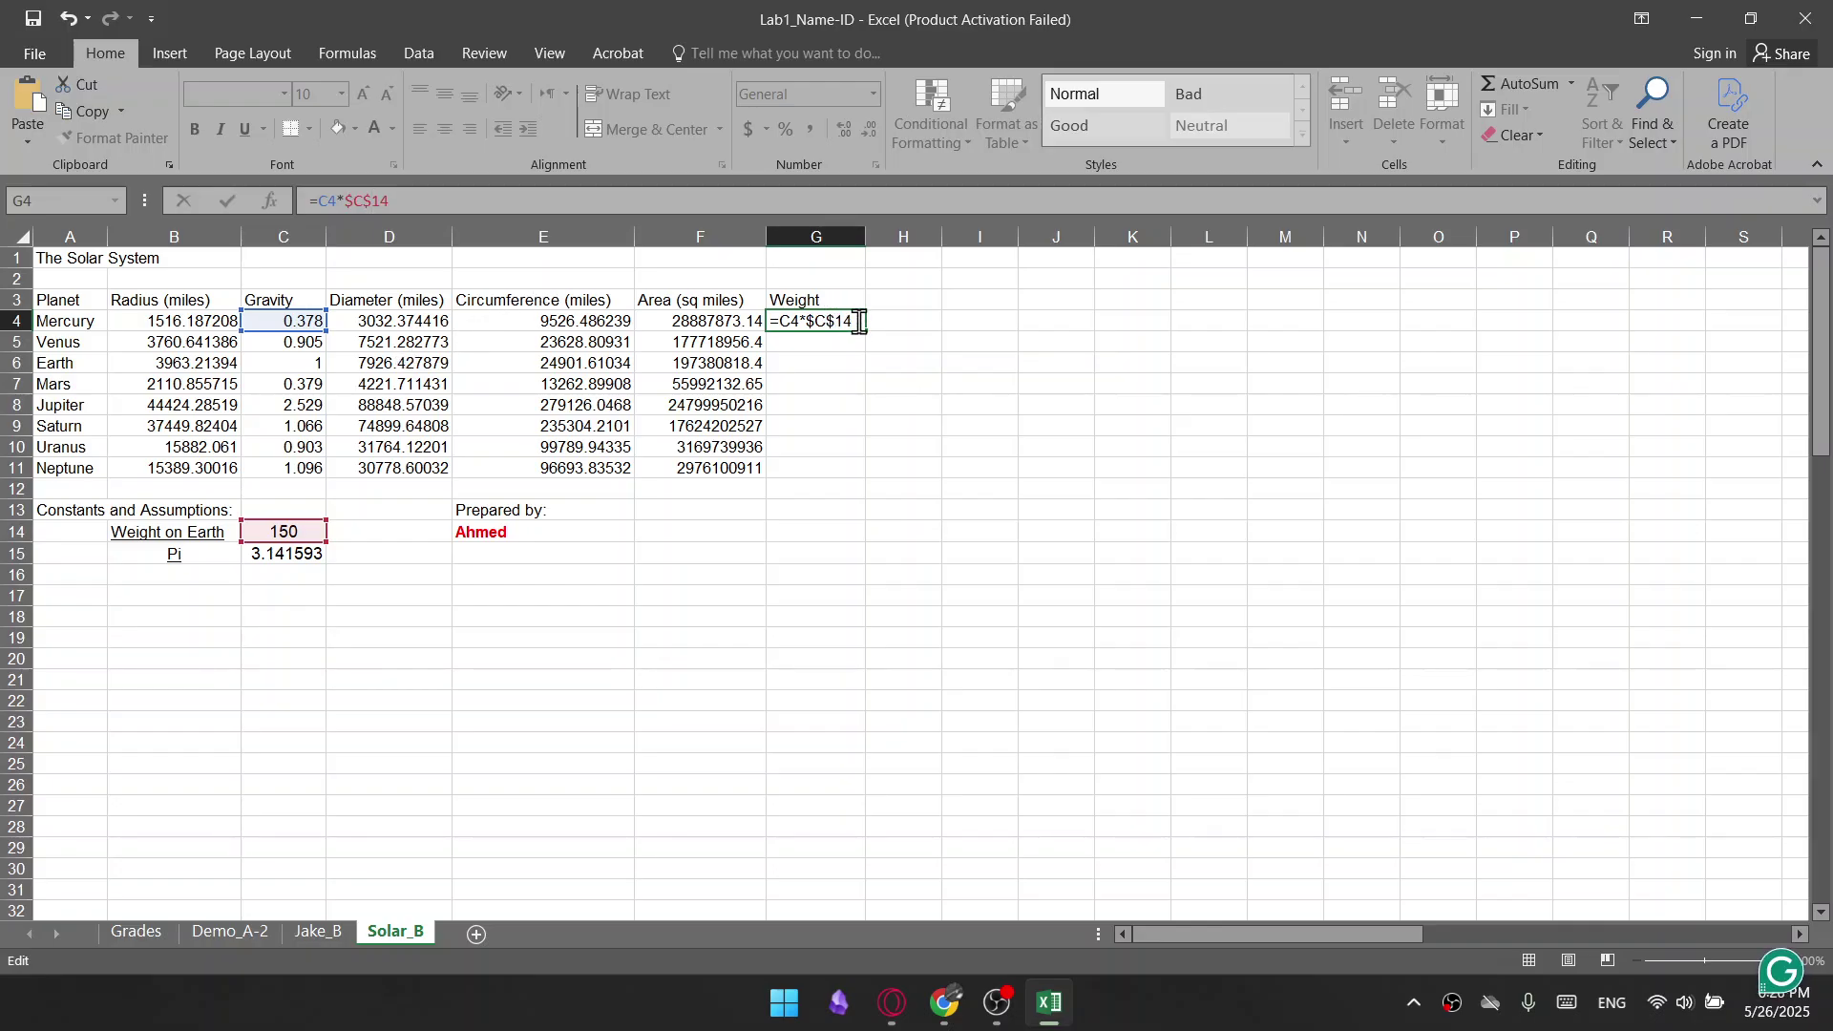
key(Return)
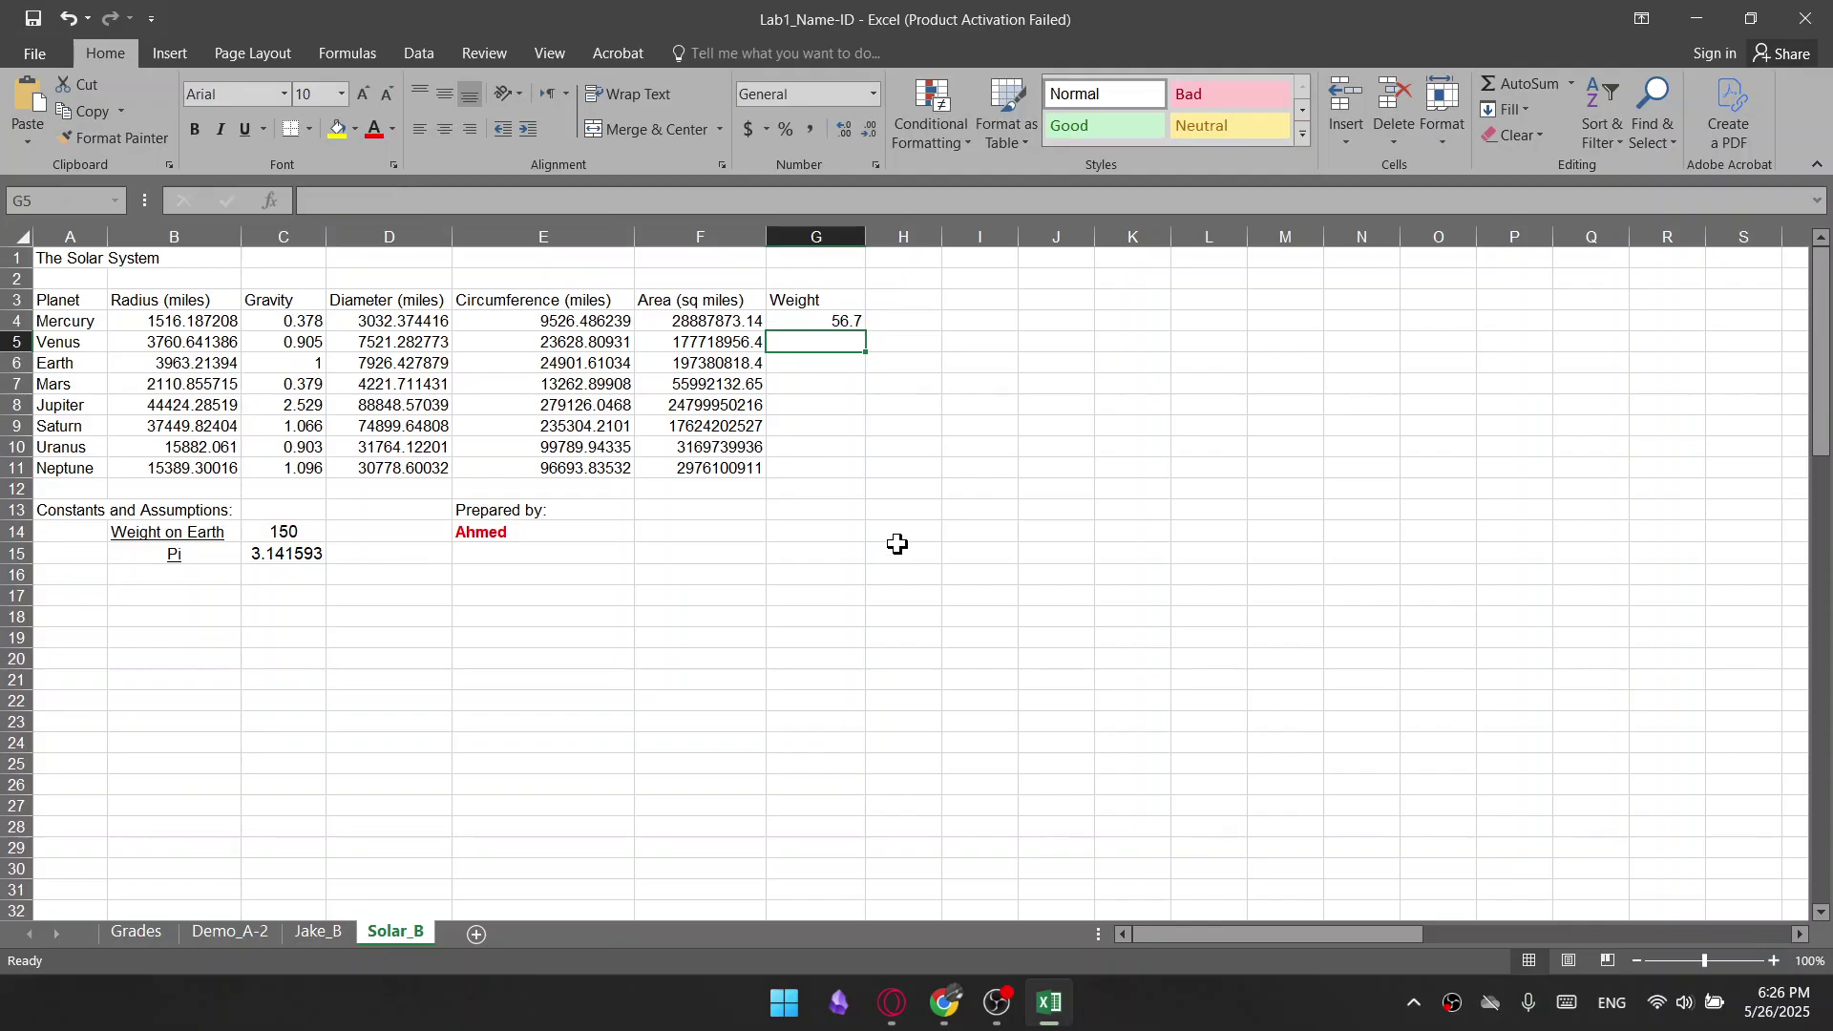
Fill the Weight formula from G4 down to G11 for the remaining planets
click(825, 317)
drag(867, 328, 872, 480)
click(682, 635)
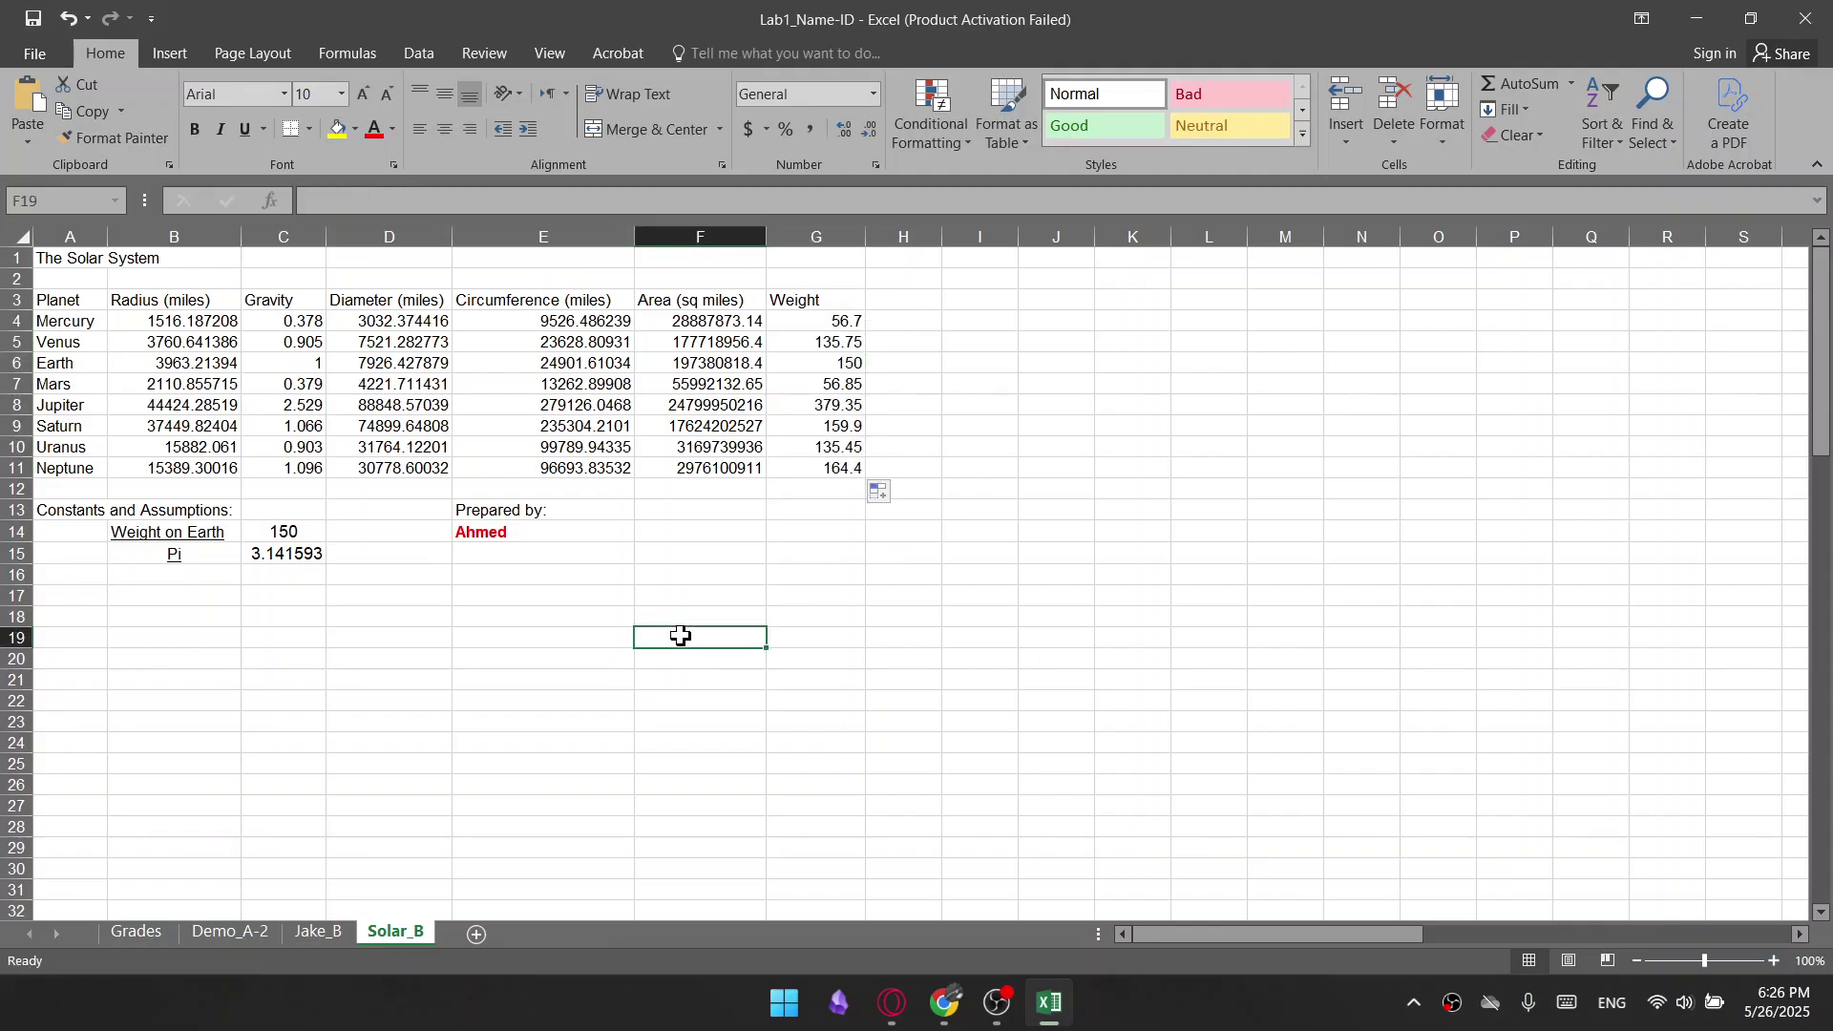
click(376, 660)
click(756, 802)
click(583, 448)
drag(544, 468, 639, 769)
click(682, 637)
Read the handout's instruction to compare values, then place the handout beside the workbook with its Solar_B results figure in view
click(897, 1014)
scroll(687, 563, down, 2)
drag(582, 531, 673, 533)
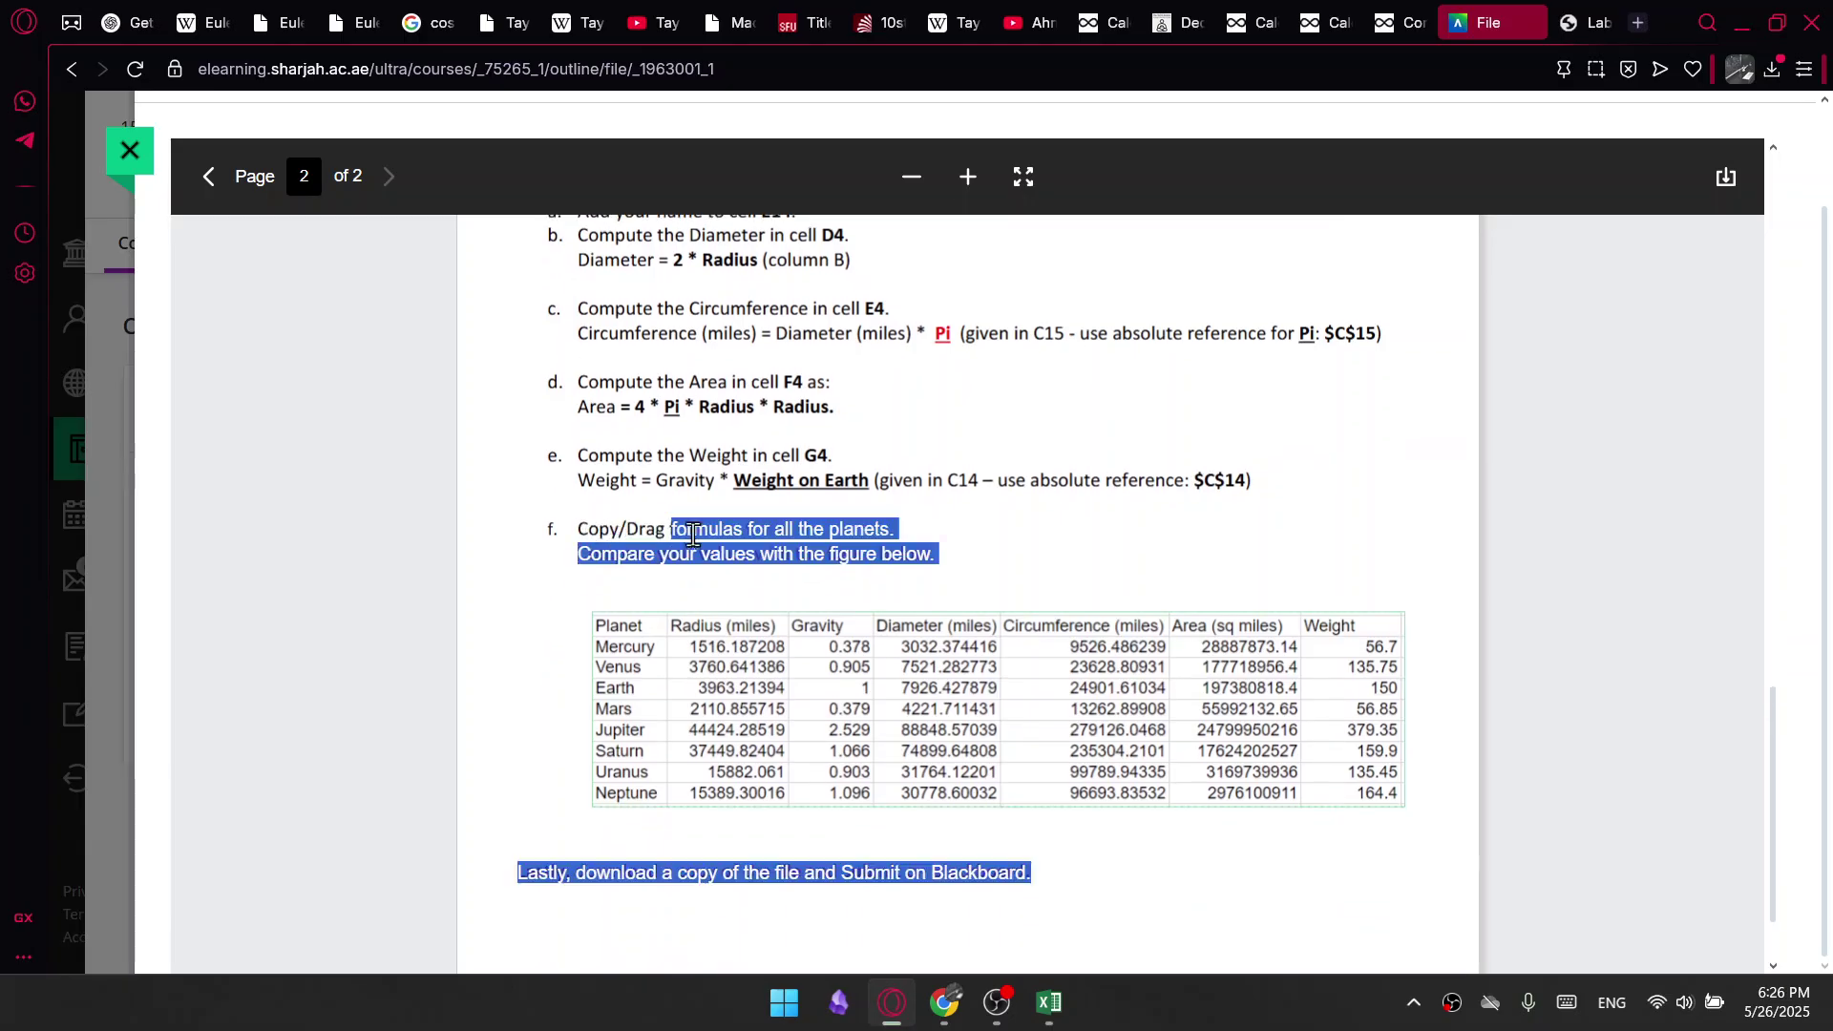
click(705, 531)
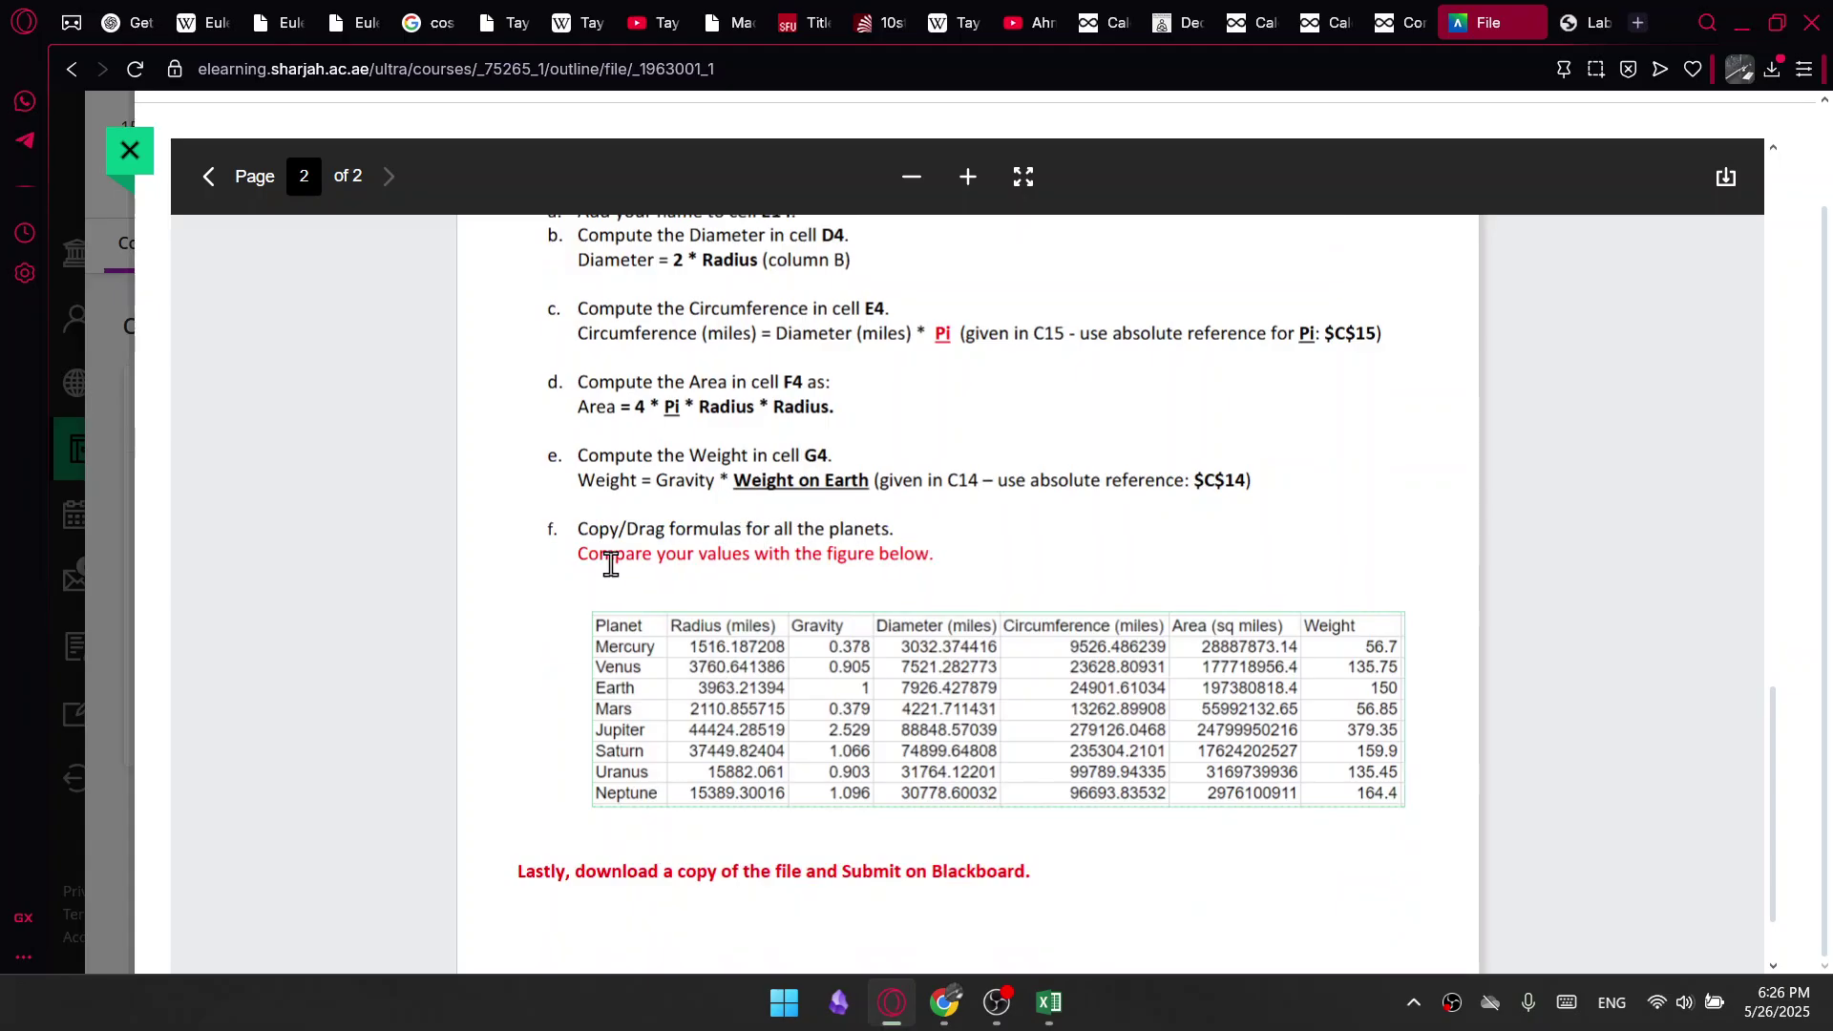
scroll(931, 539, down, 1)
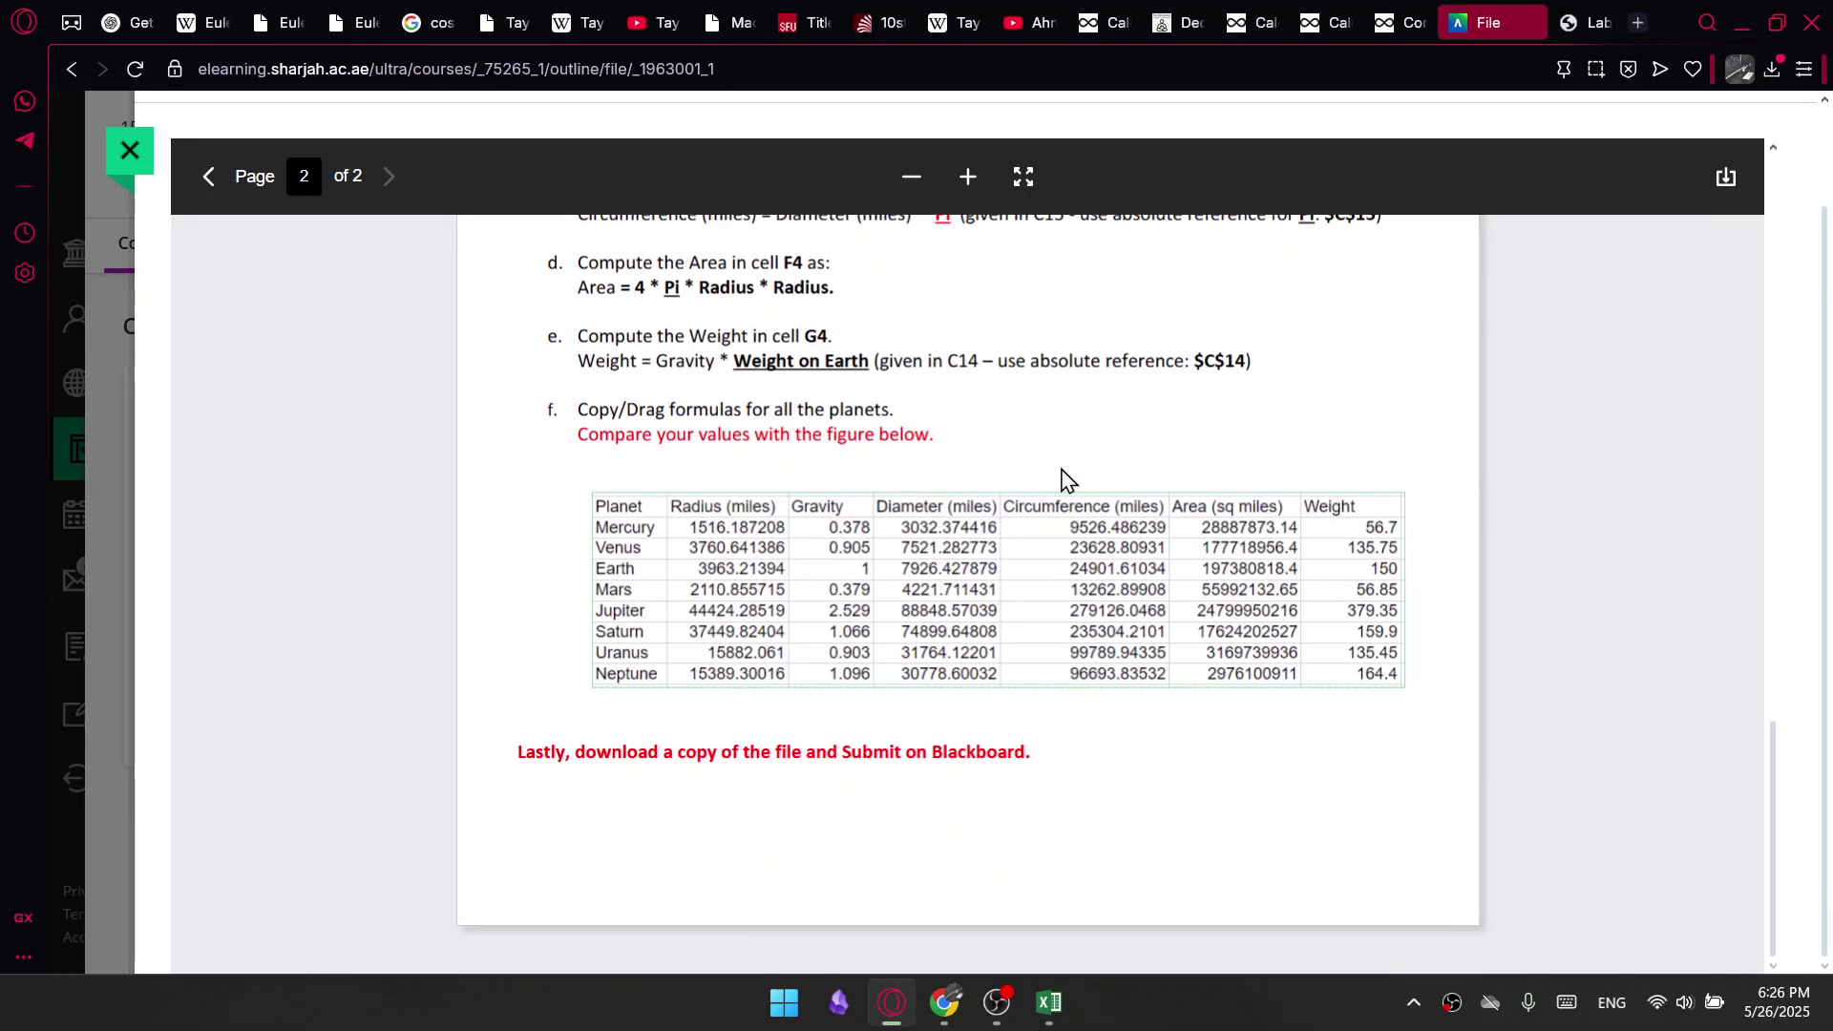
drag(1680, 23, 684, 83)
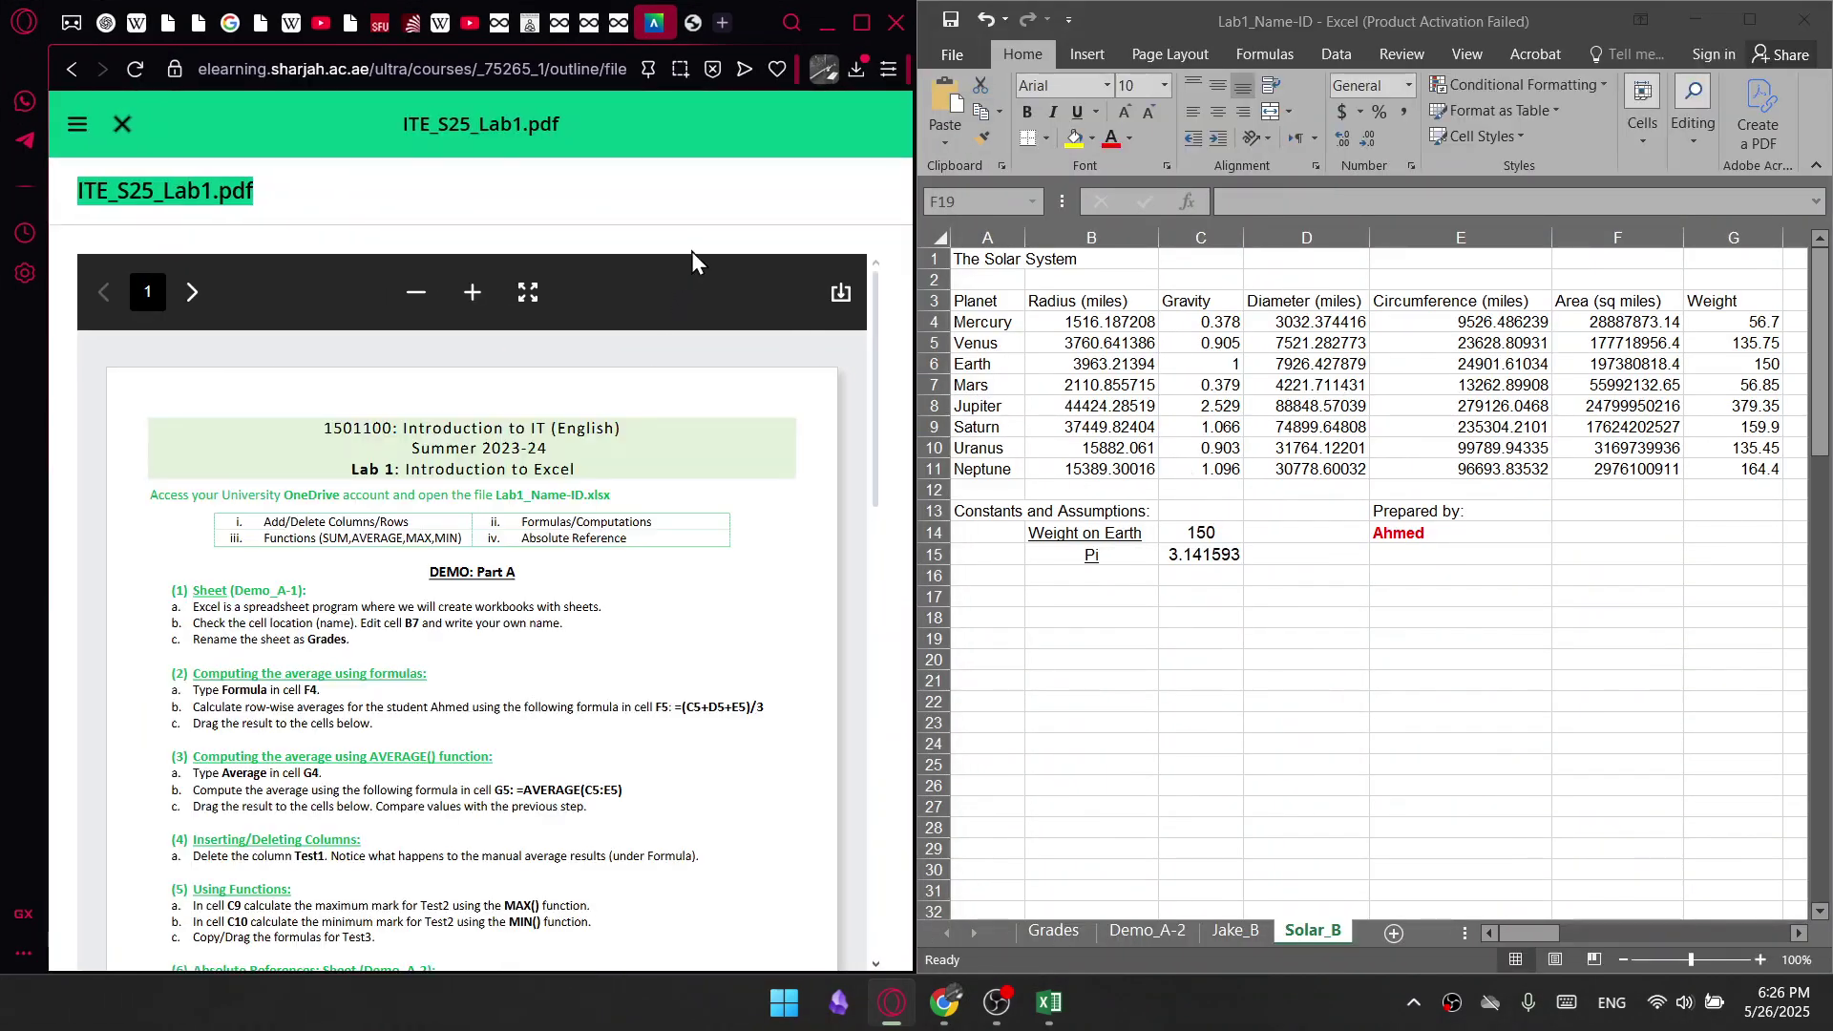
scroll(544, 604, down, 15)
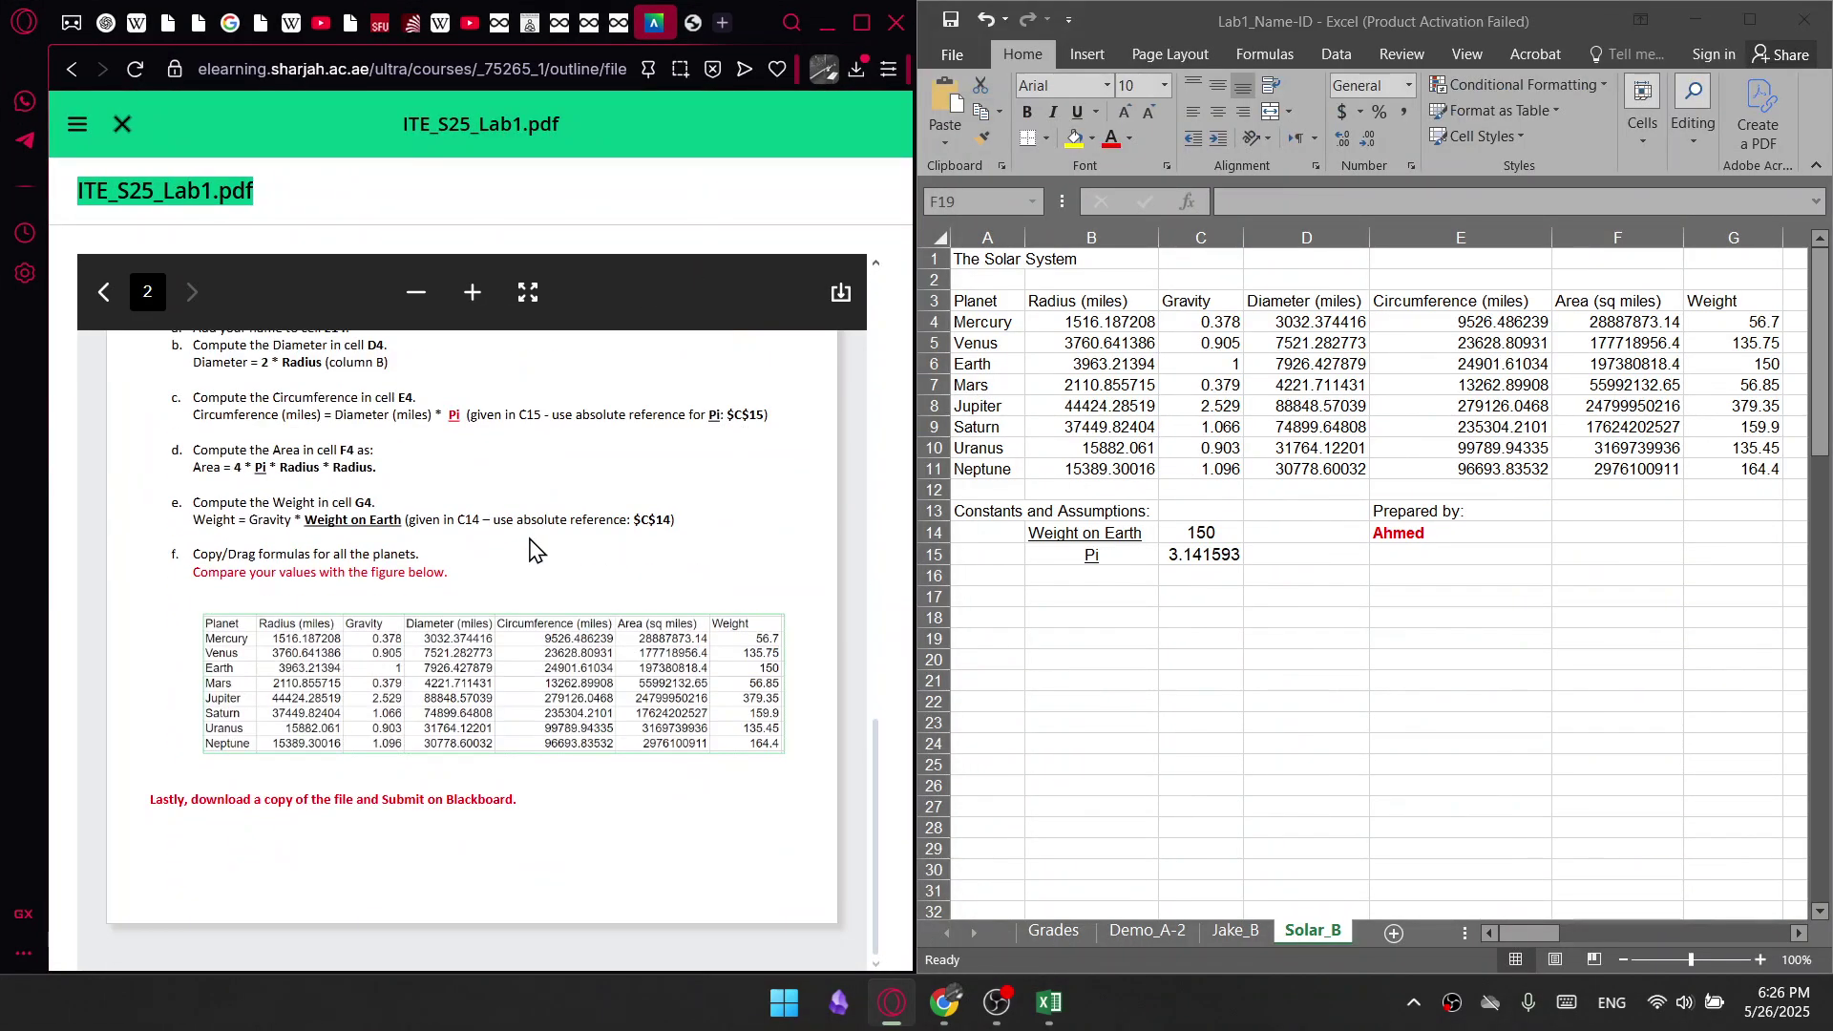
Compare Mercury's Radius, Gravity, Diameter, Circumference, Area and Weight in row 4 with the handout's results figure
click(1107, 322)
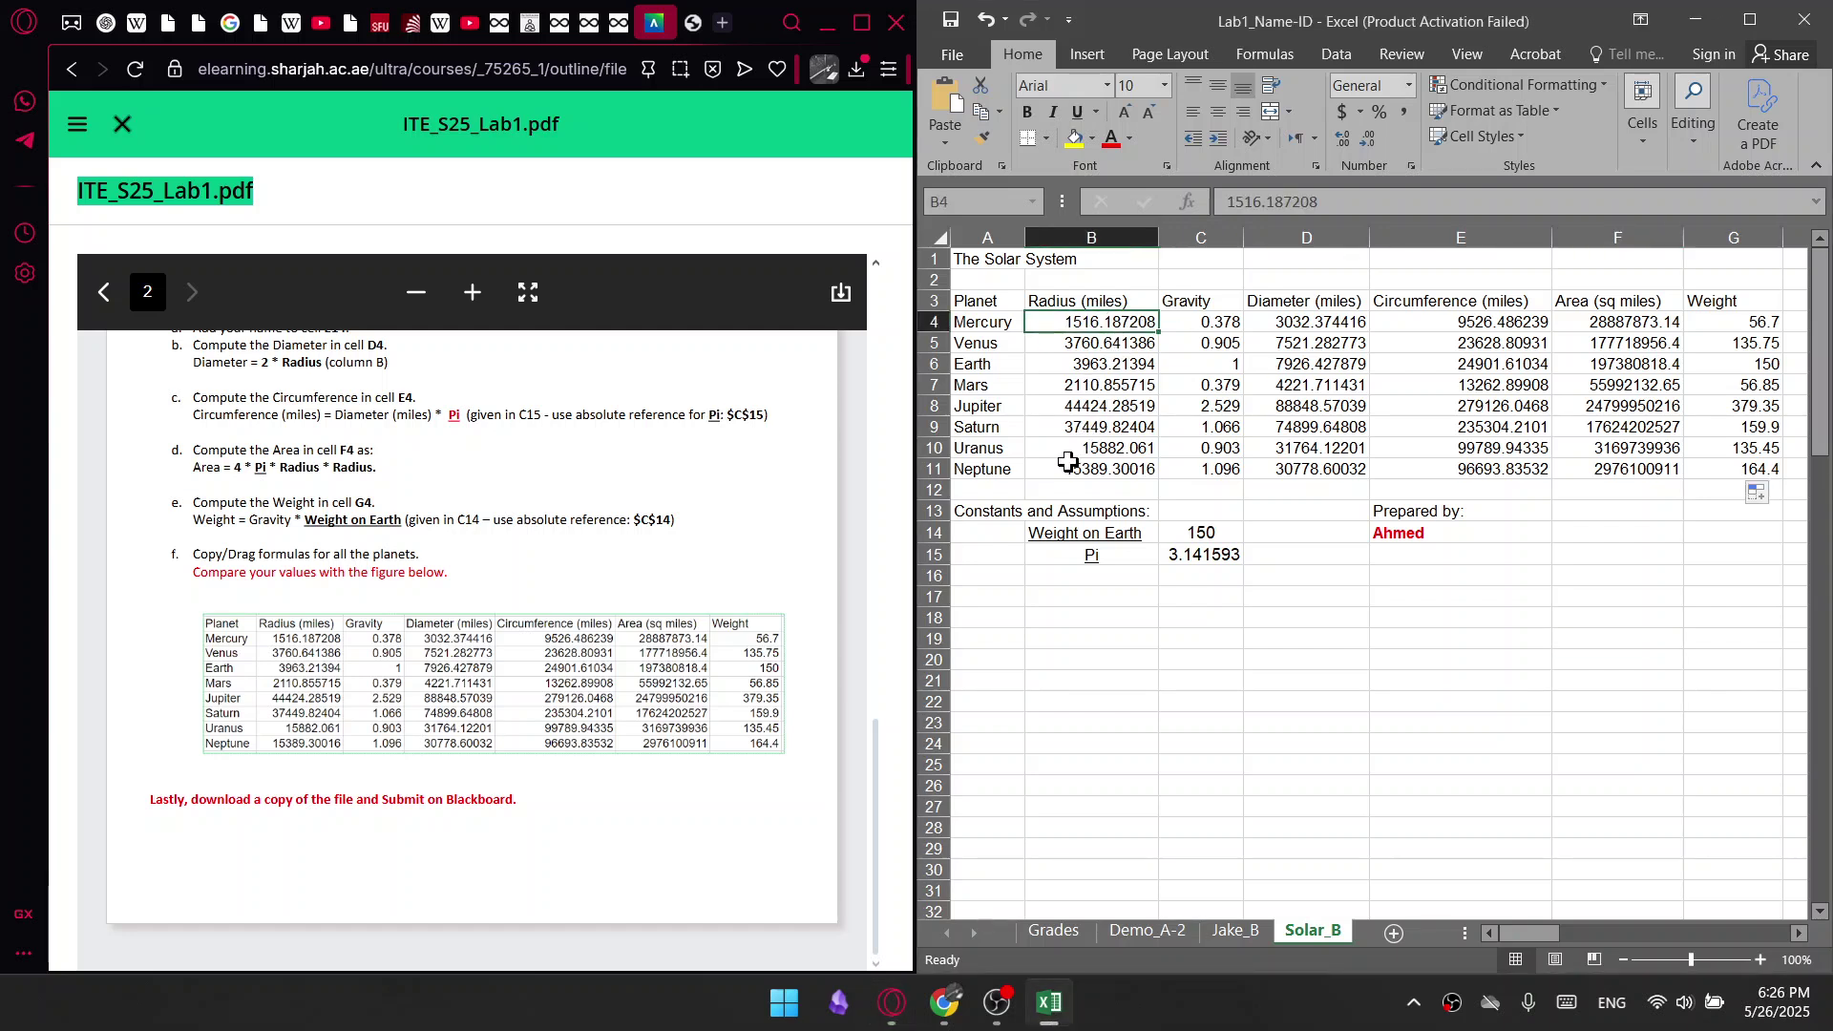
click(1215, 329)
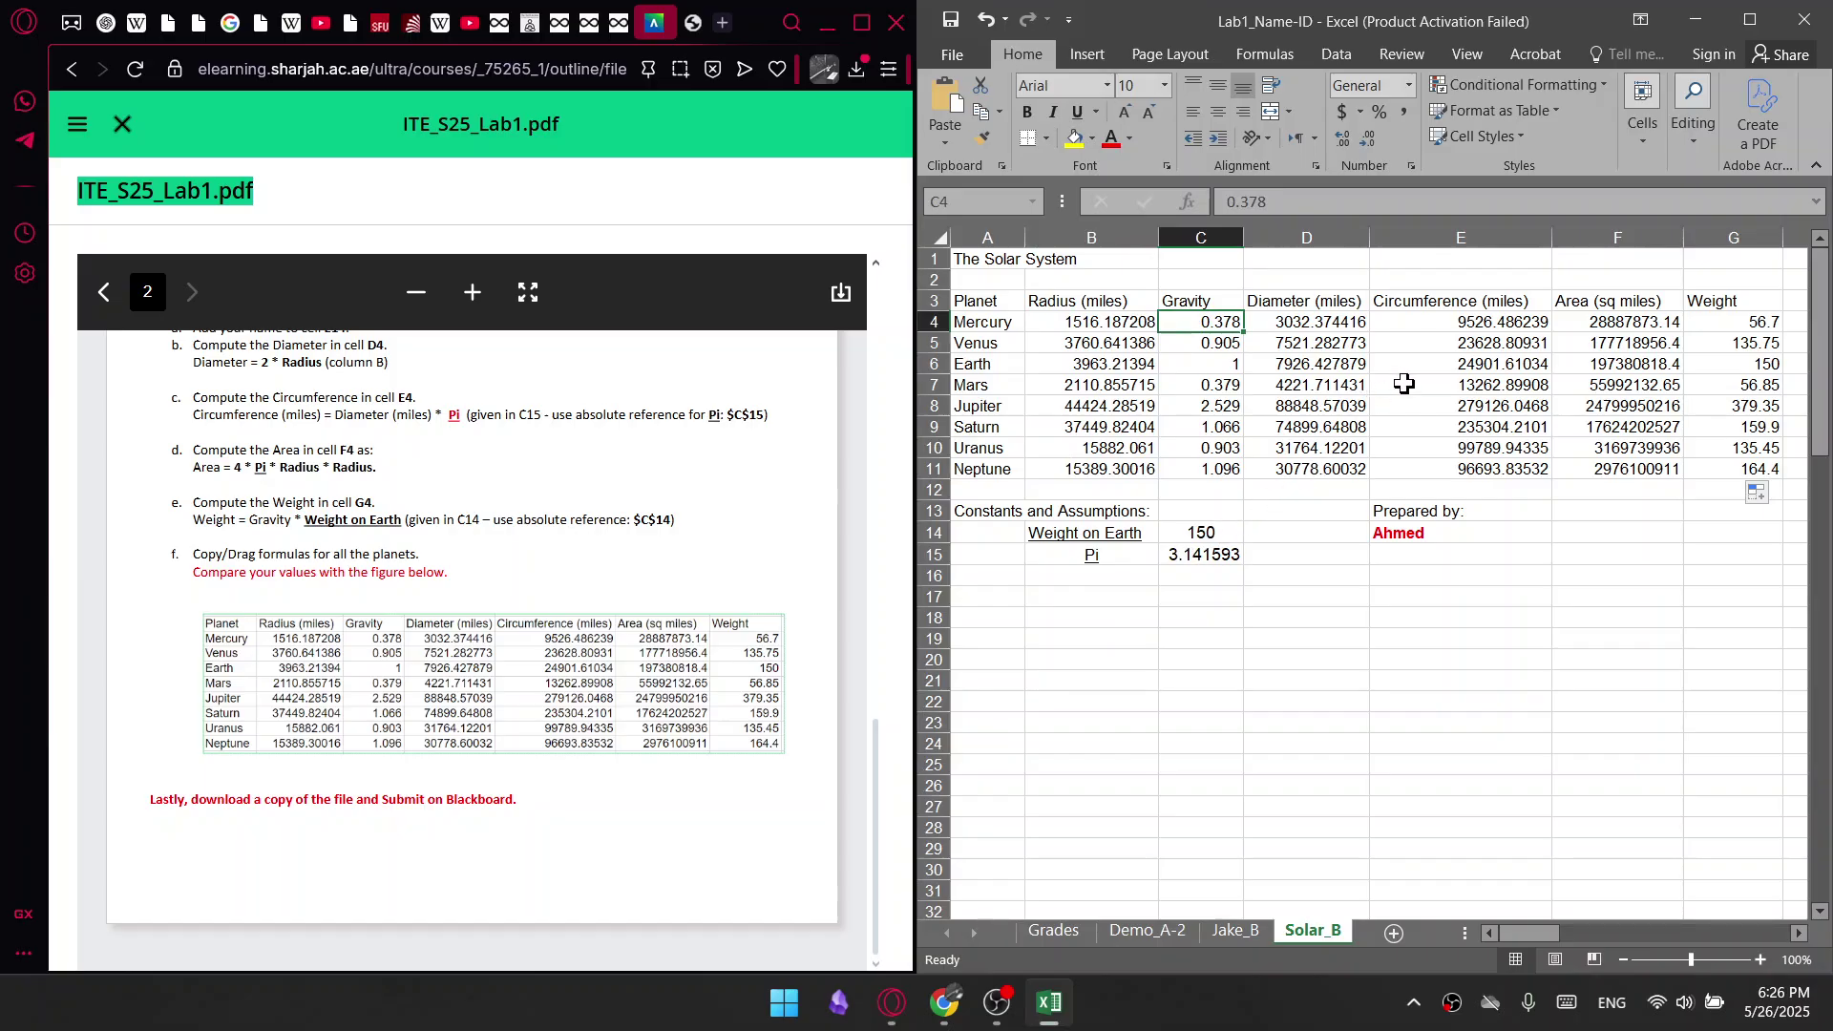
key(Right)
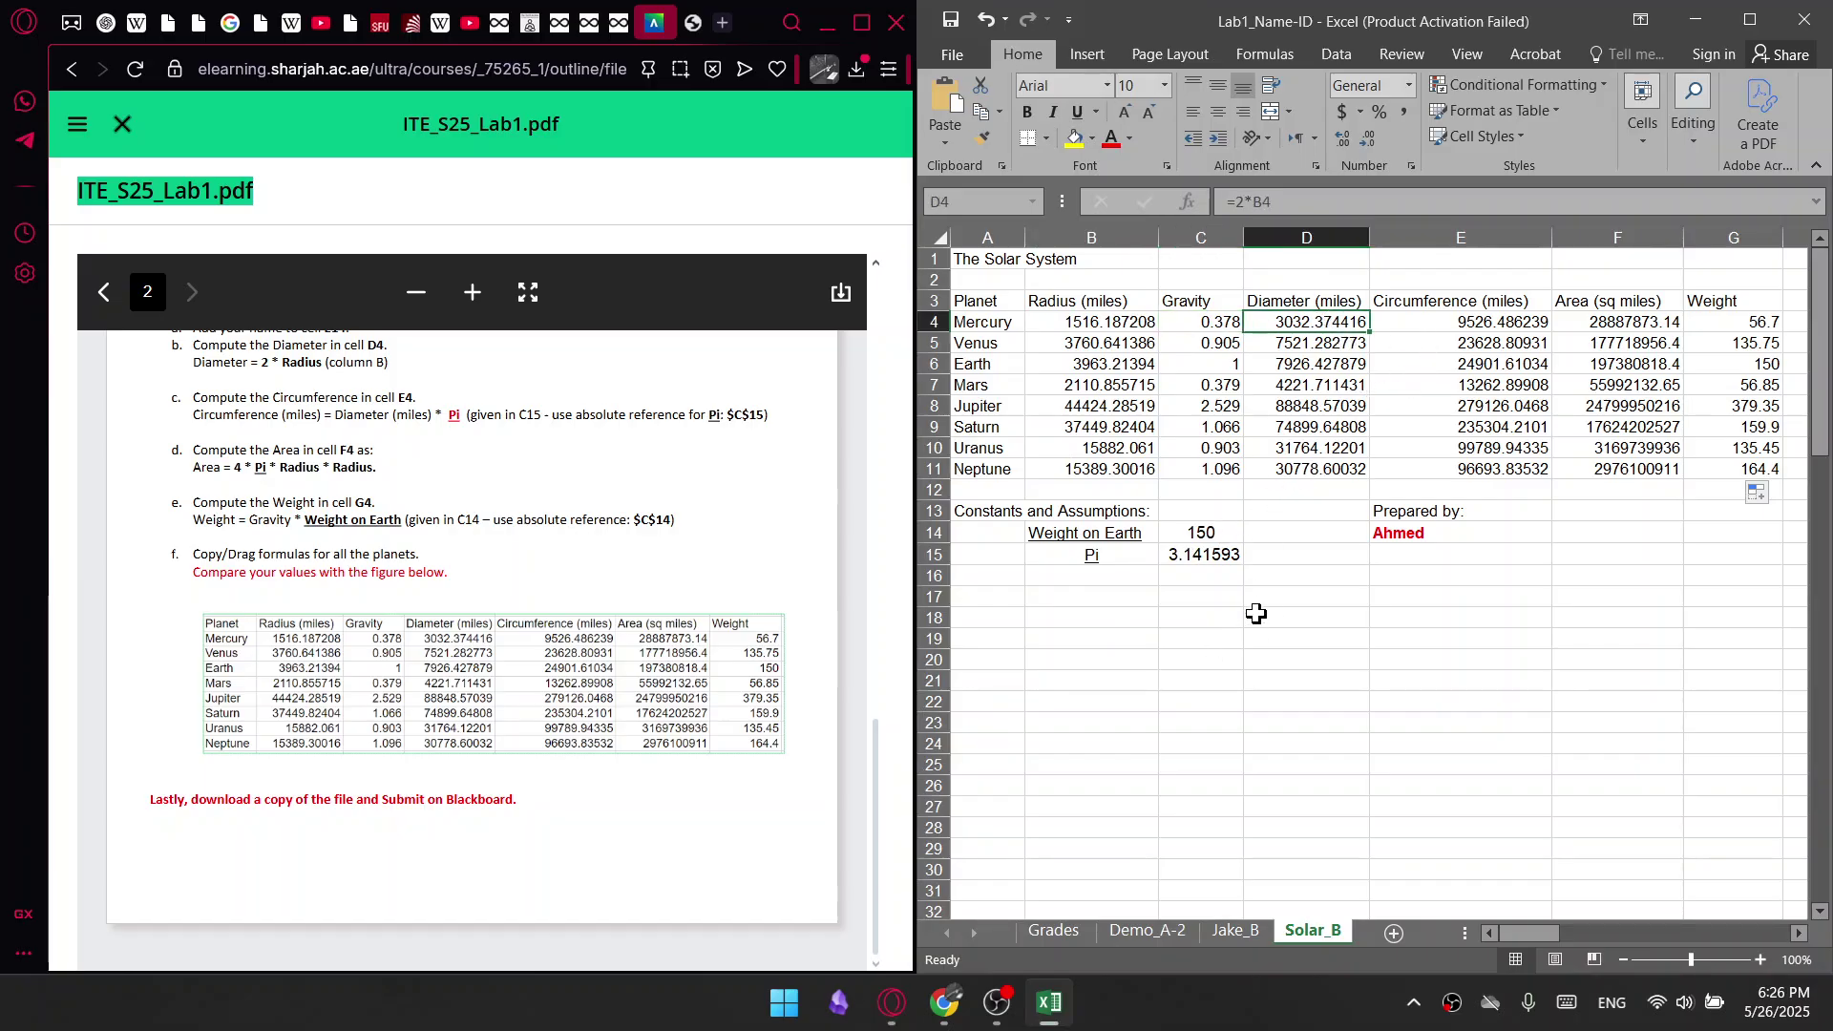
click(1478, 325)
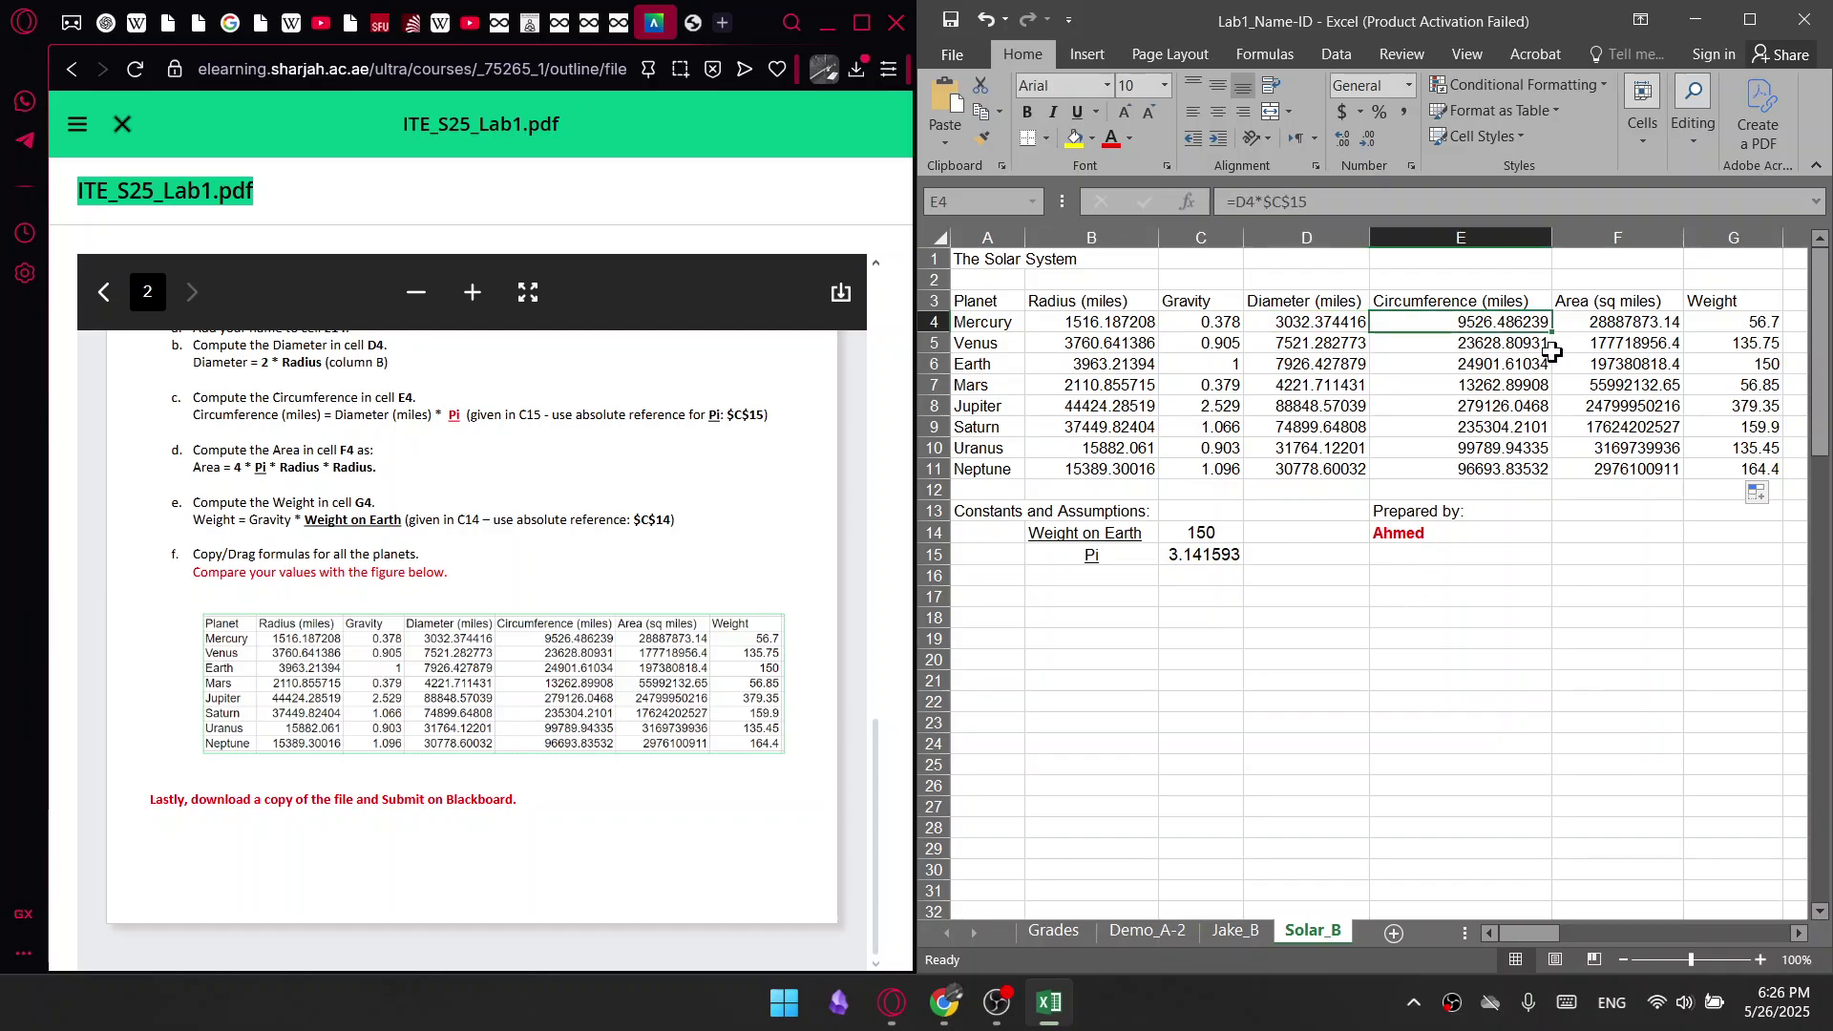
click(1591, 327)
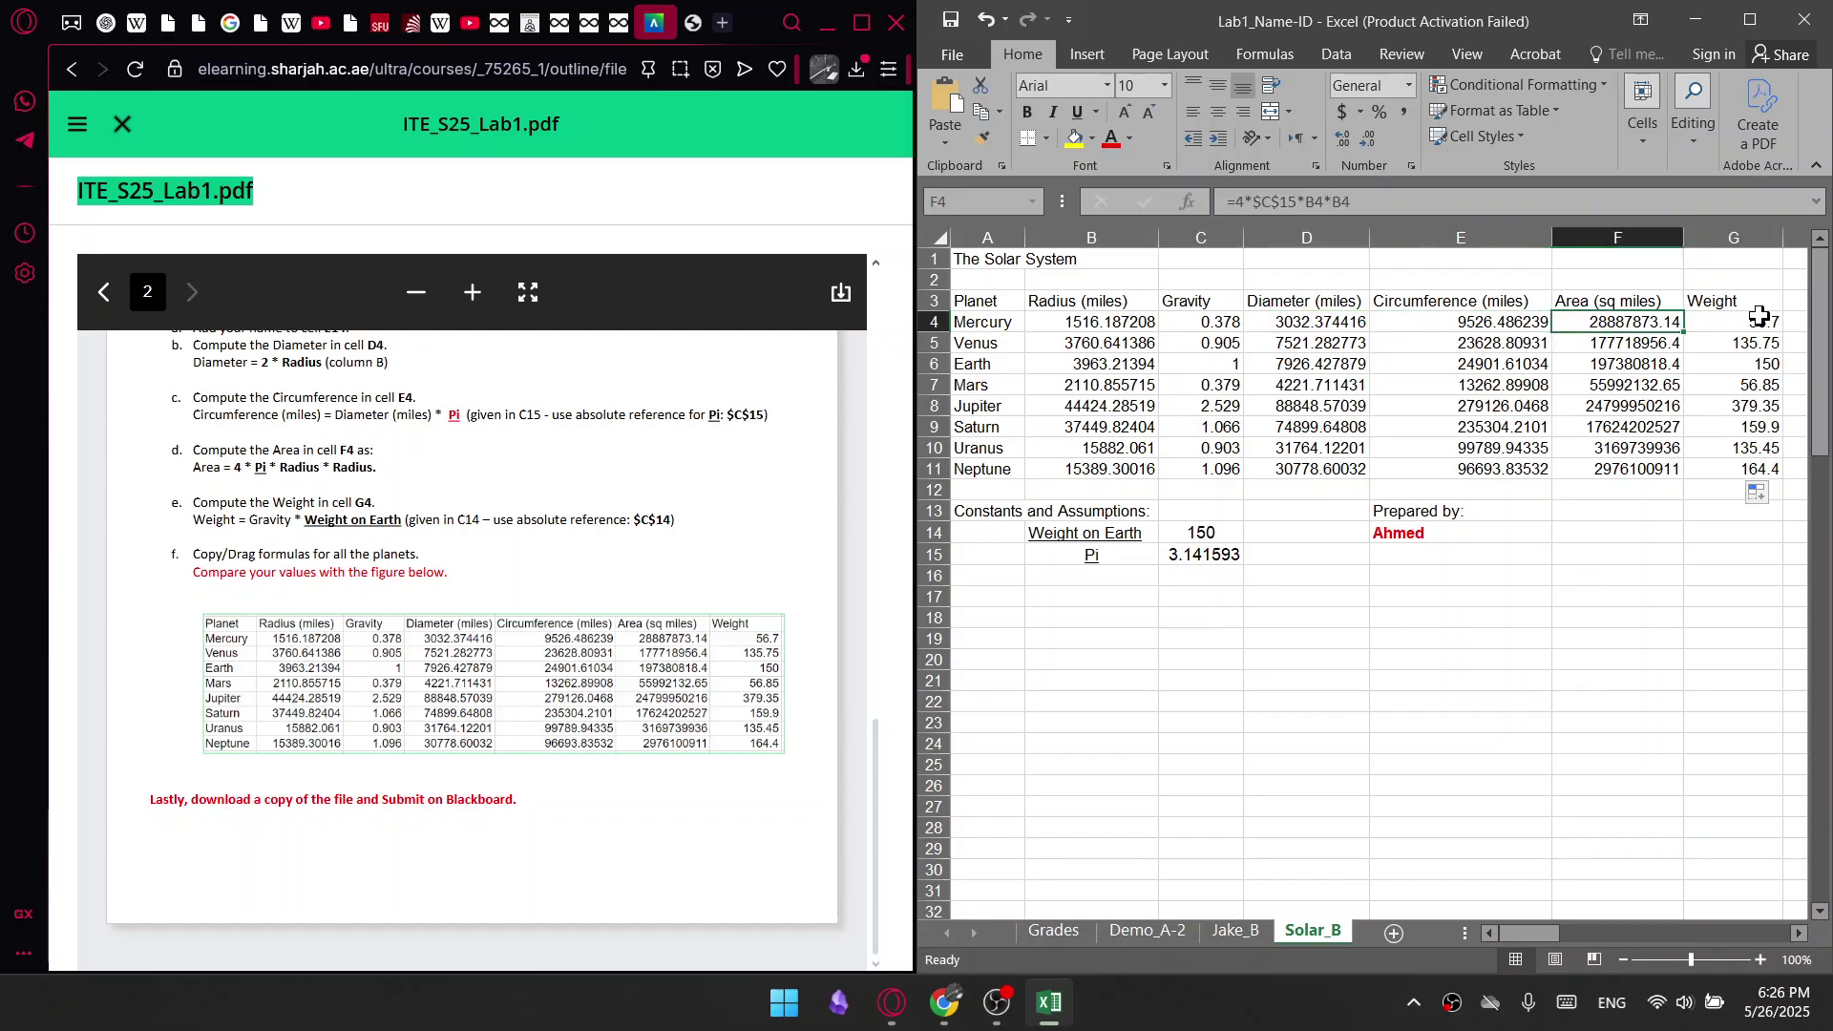
click(1753, 325)
scroll(723, 628, up, 1)
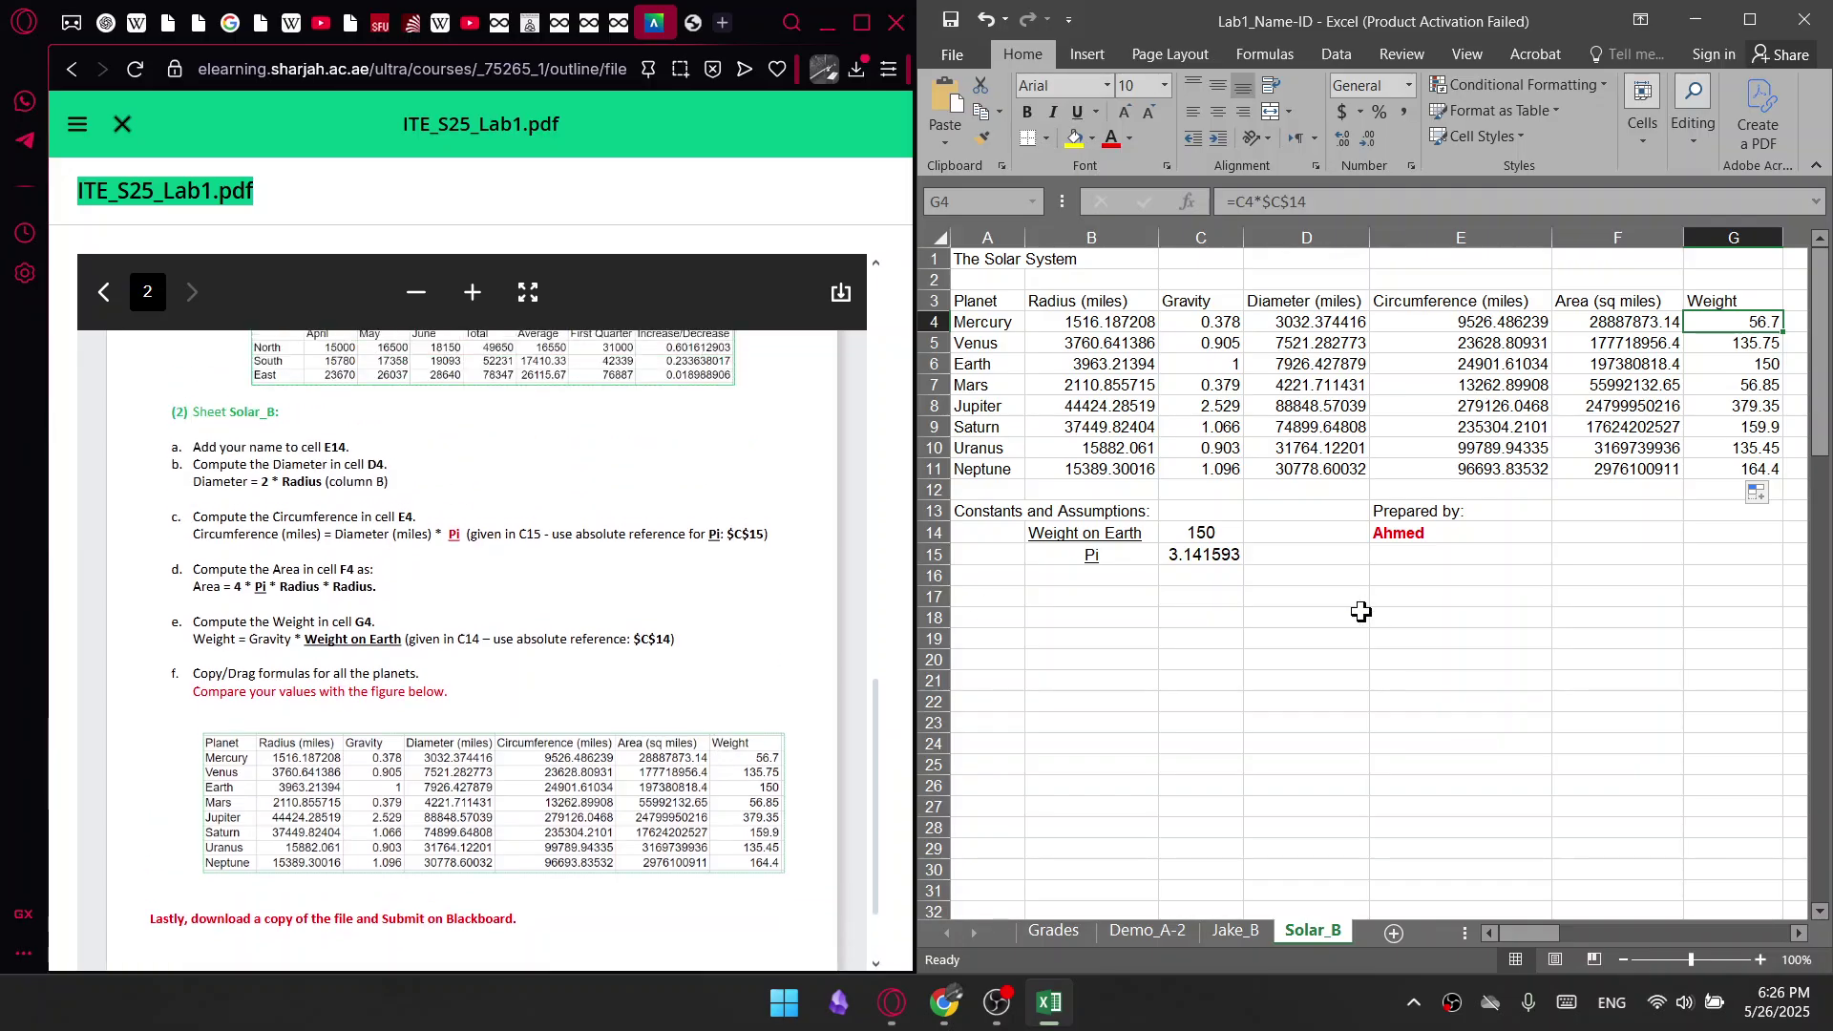
Return the workbook to full screen and open the Grades sheet for review
click(829, 32)
click(1748, 20)
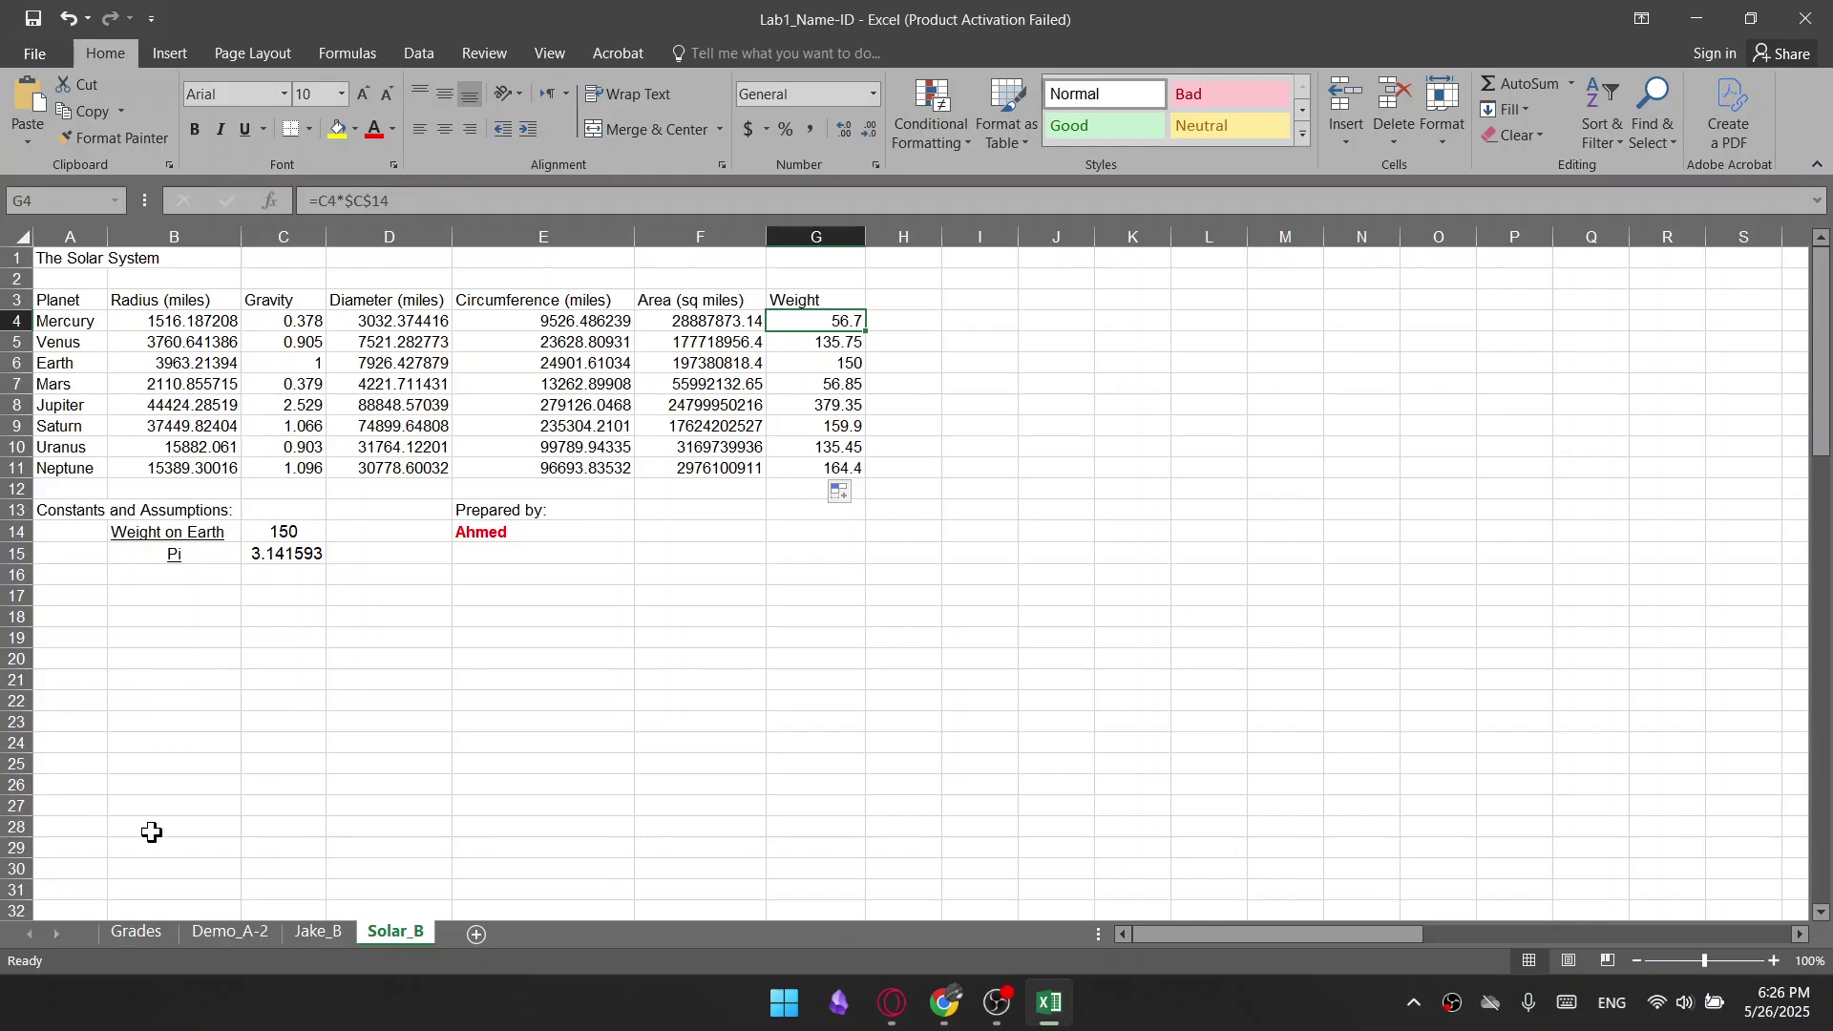
click(162, 934)
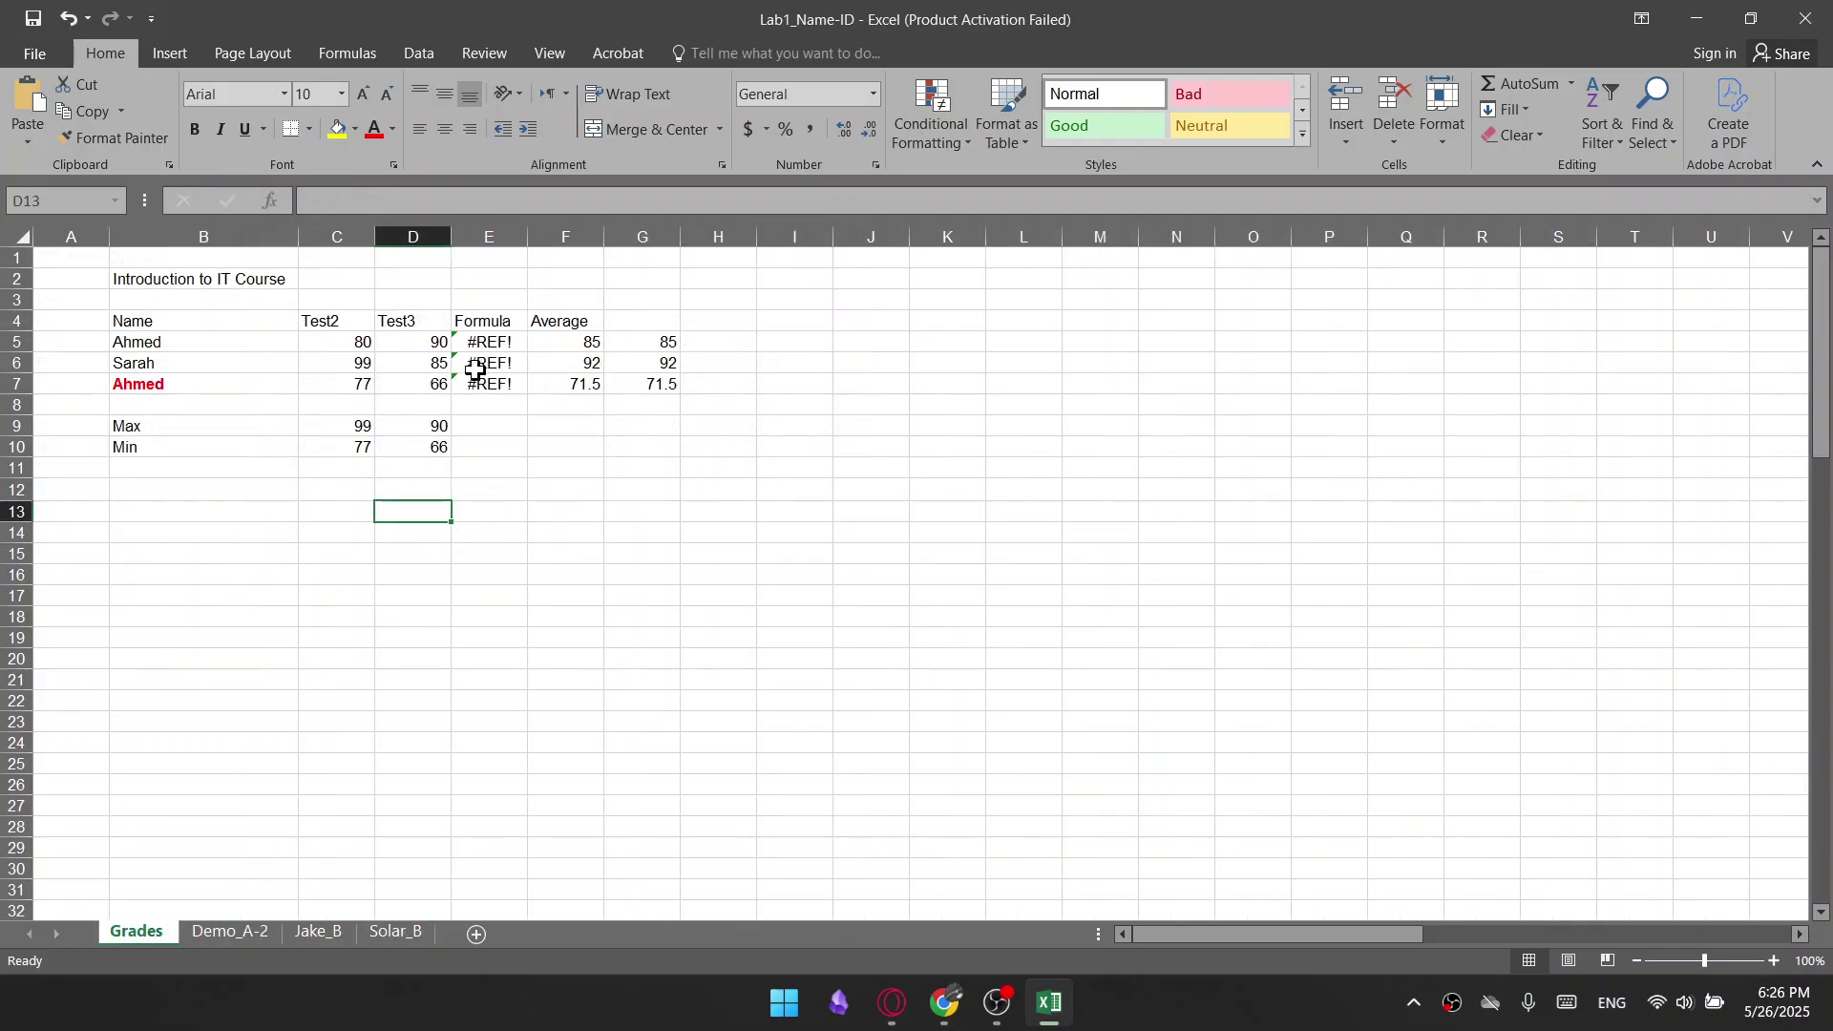
Review the Test2, Test3, Formula and Average headings in row 4 of the Grades sheet
click(396, 320)
drag(483, 321, 561, 315)
click(336, 299)
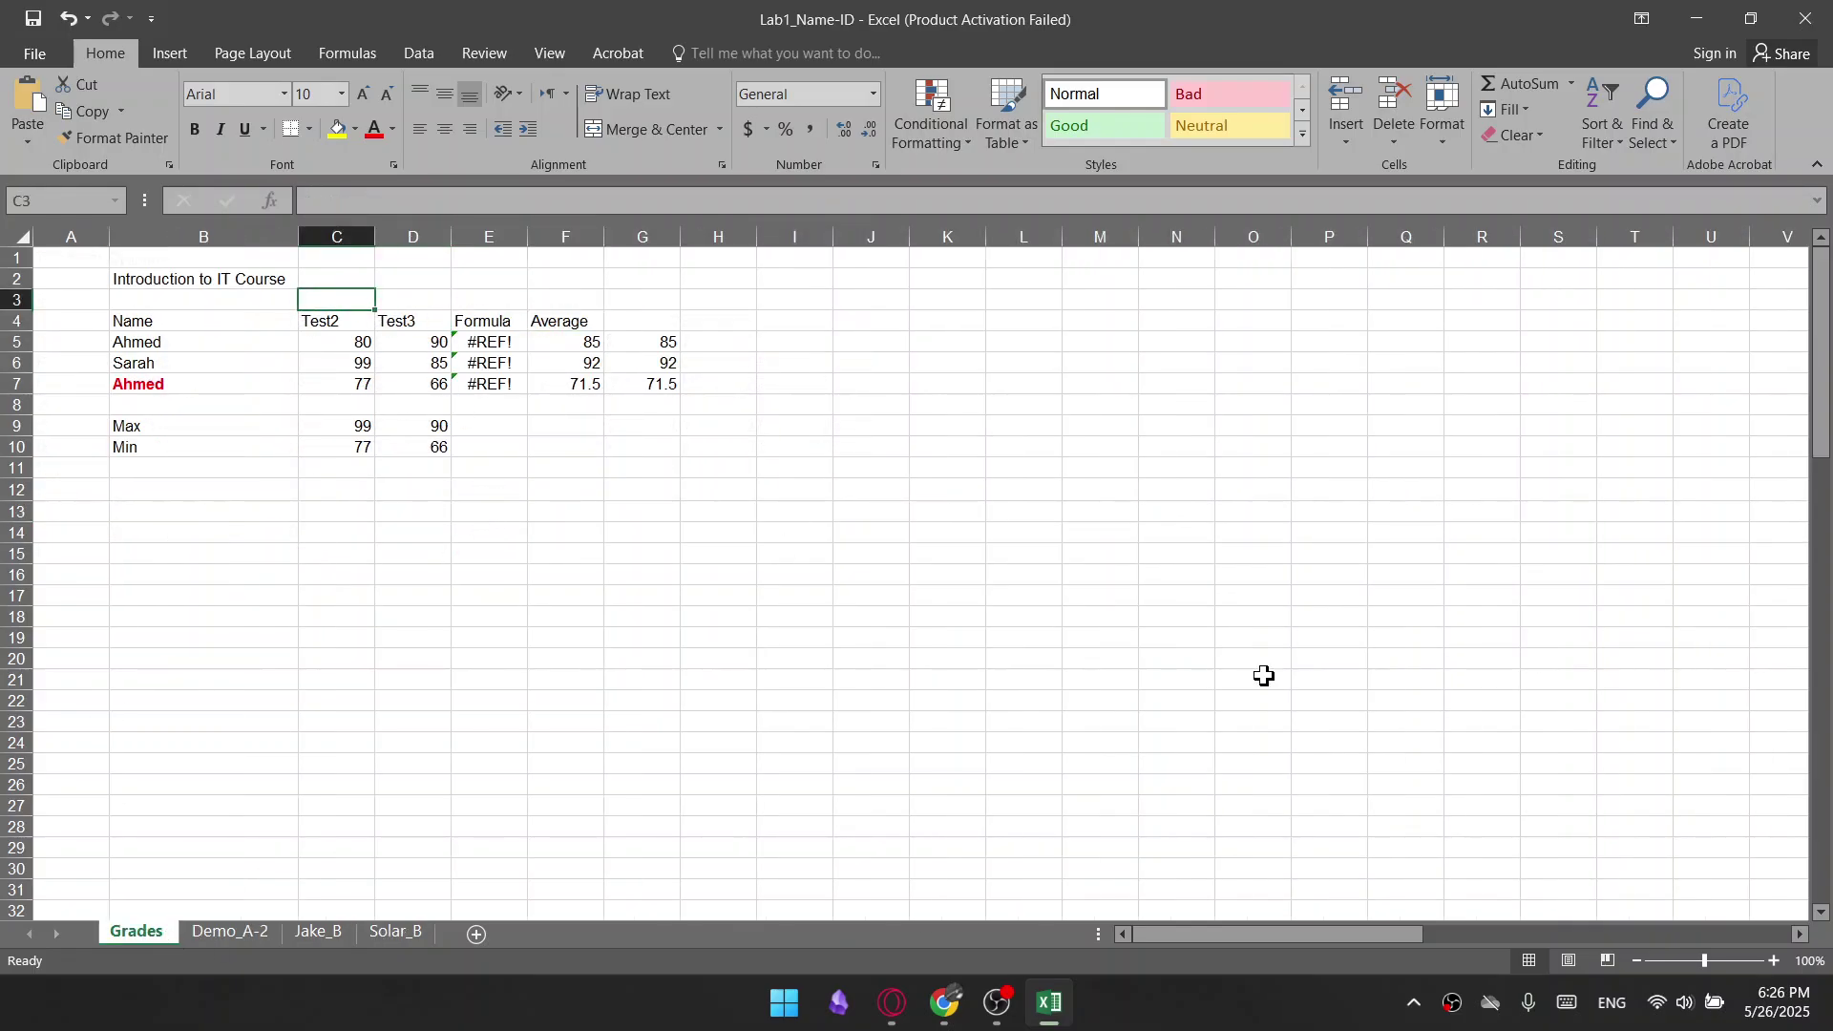
Switch to the browser's ITE_S25_Lab1.pdf handout and reread its Demo Part A instructions, from renaming the sheet through absolute references
click(892, 1003)
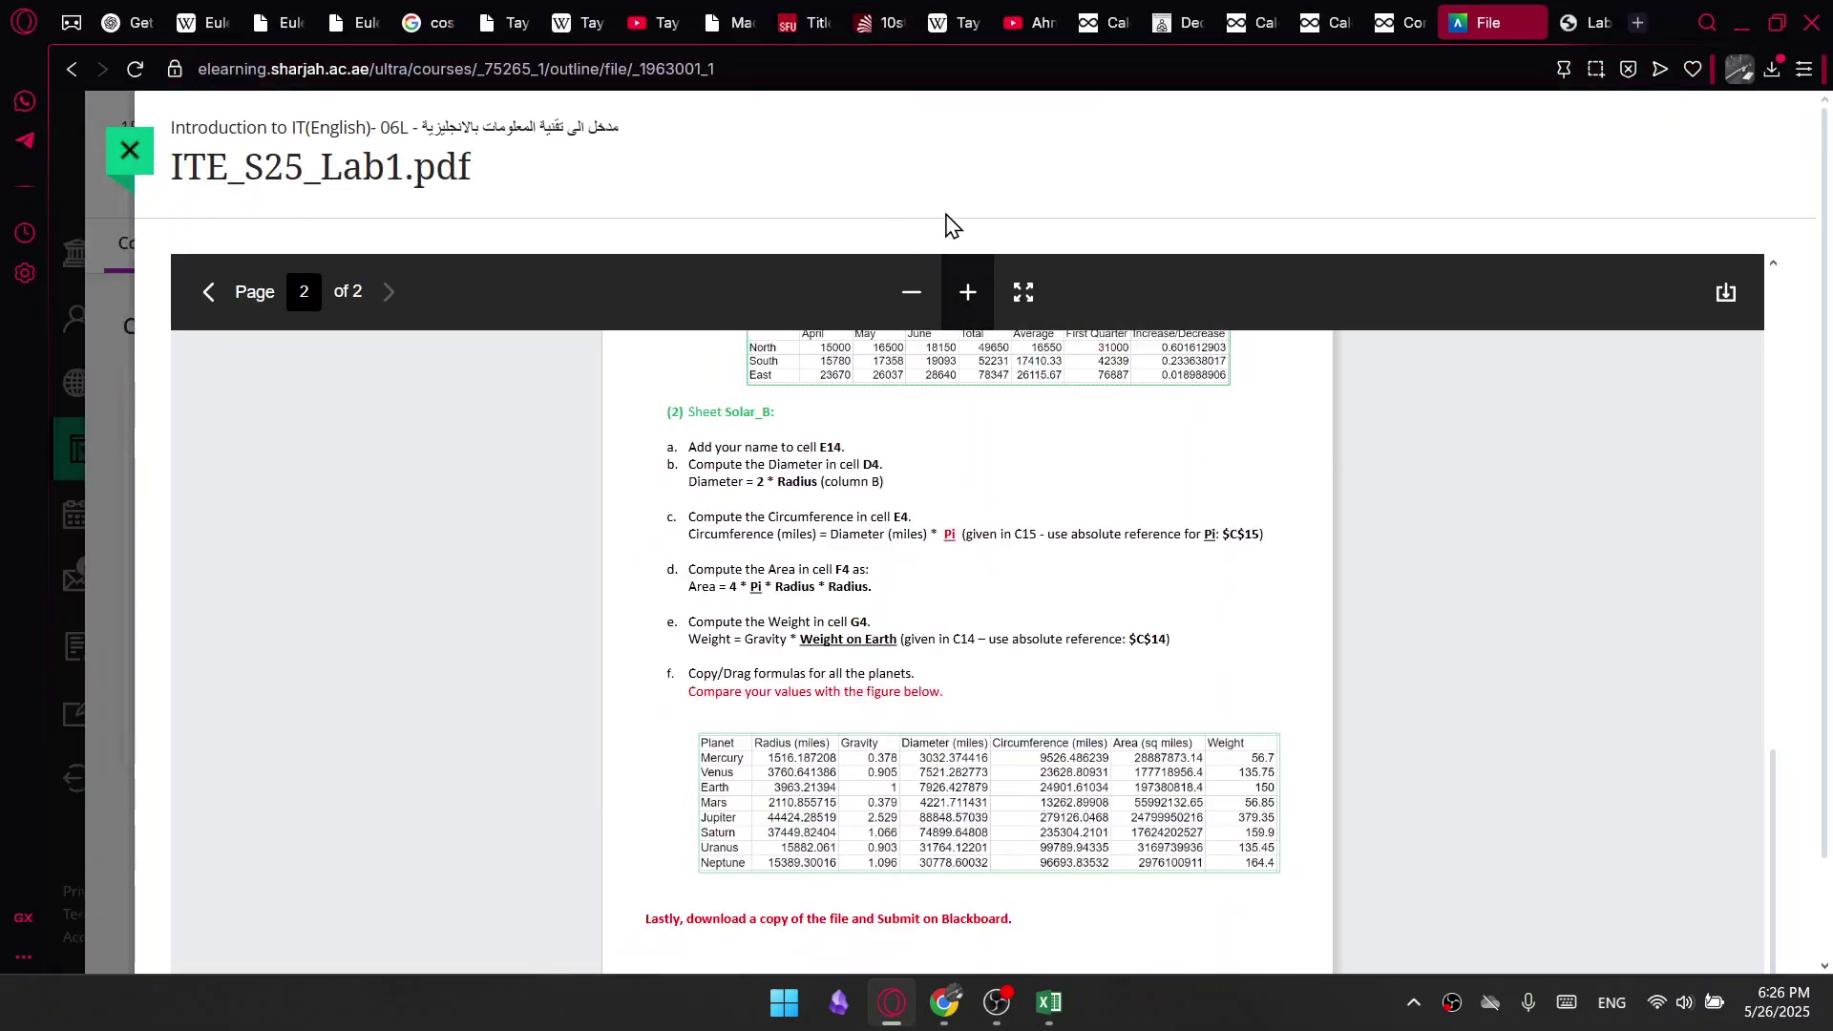
scroll(966, 291, down, 1)
click(969, 177)
scroll(933, 610, up, 1)
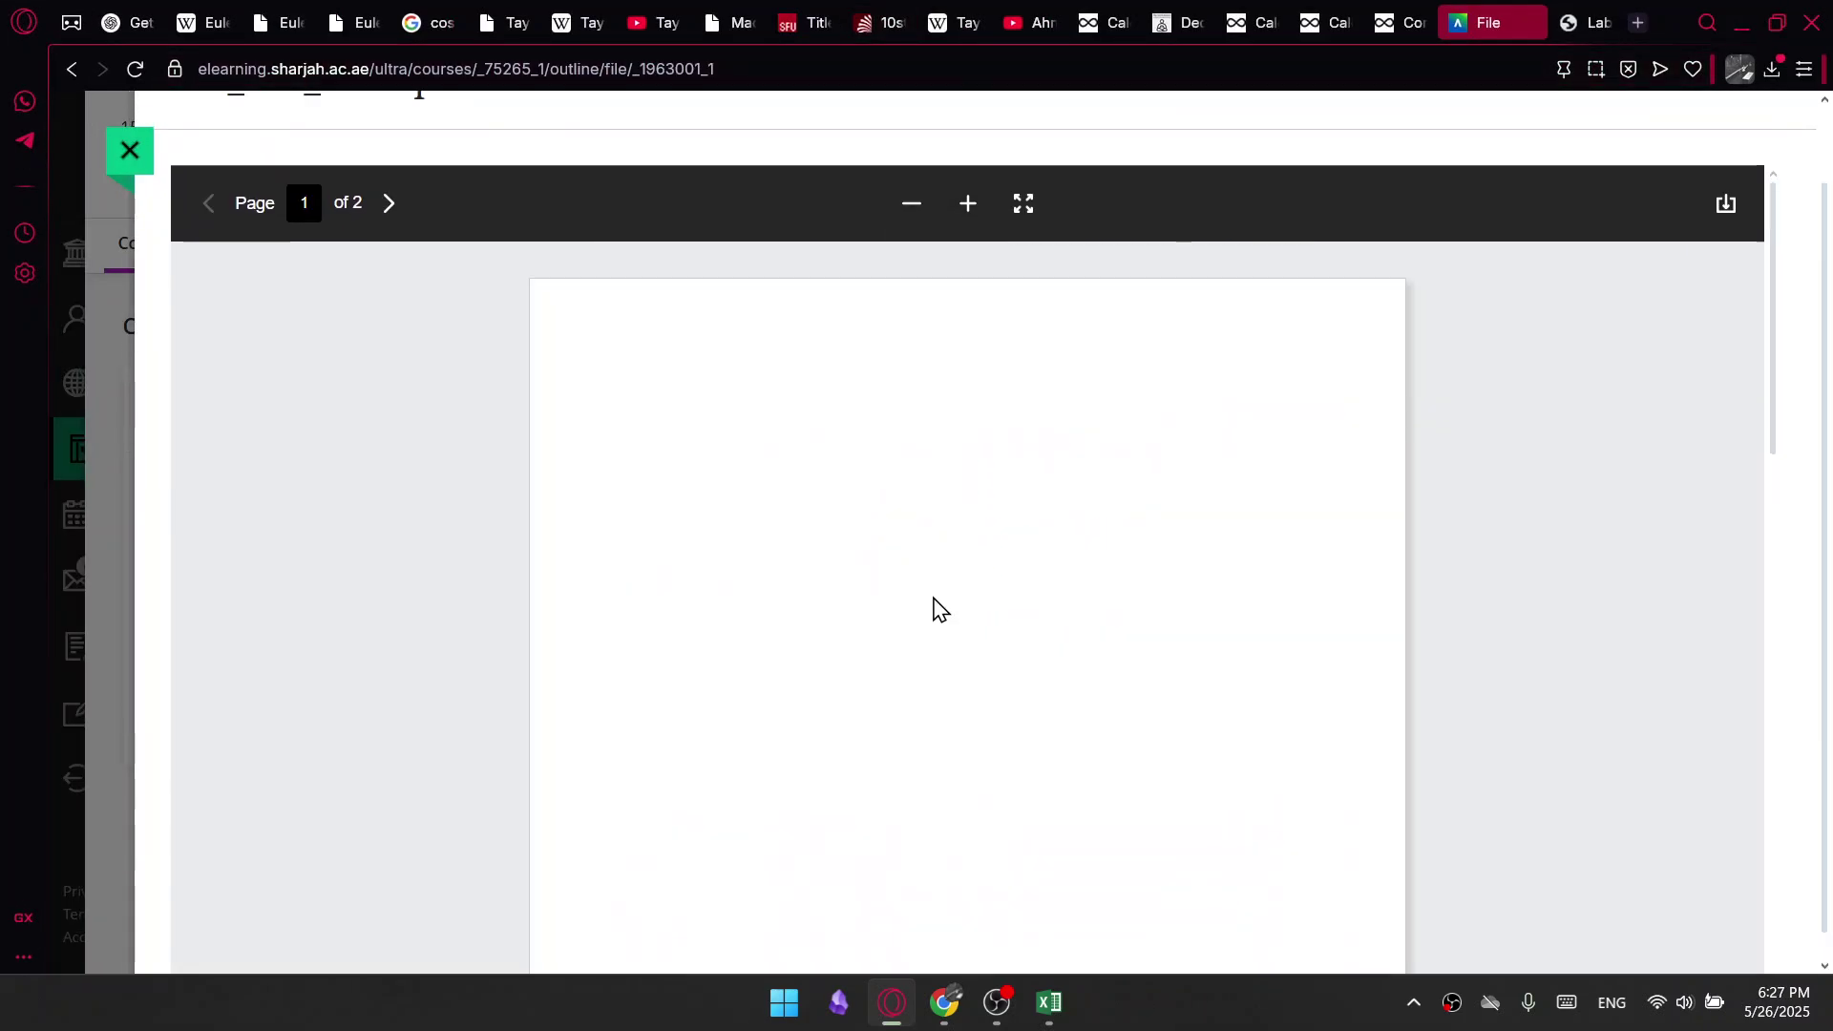
scroll(1002, 535, down, 4)
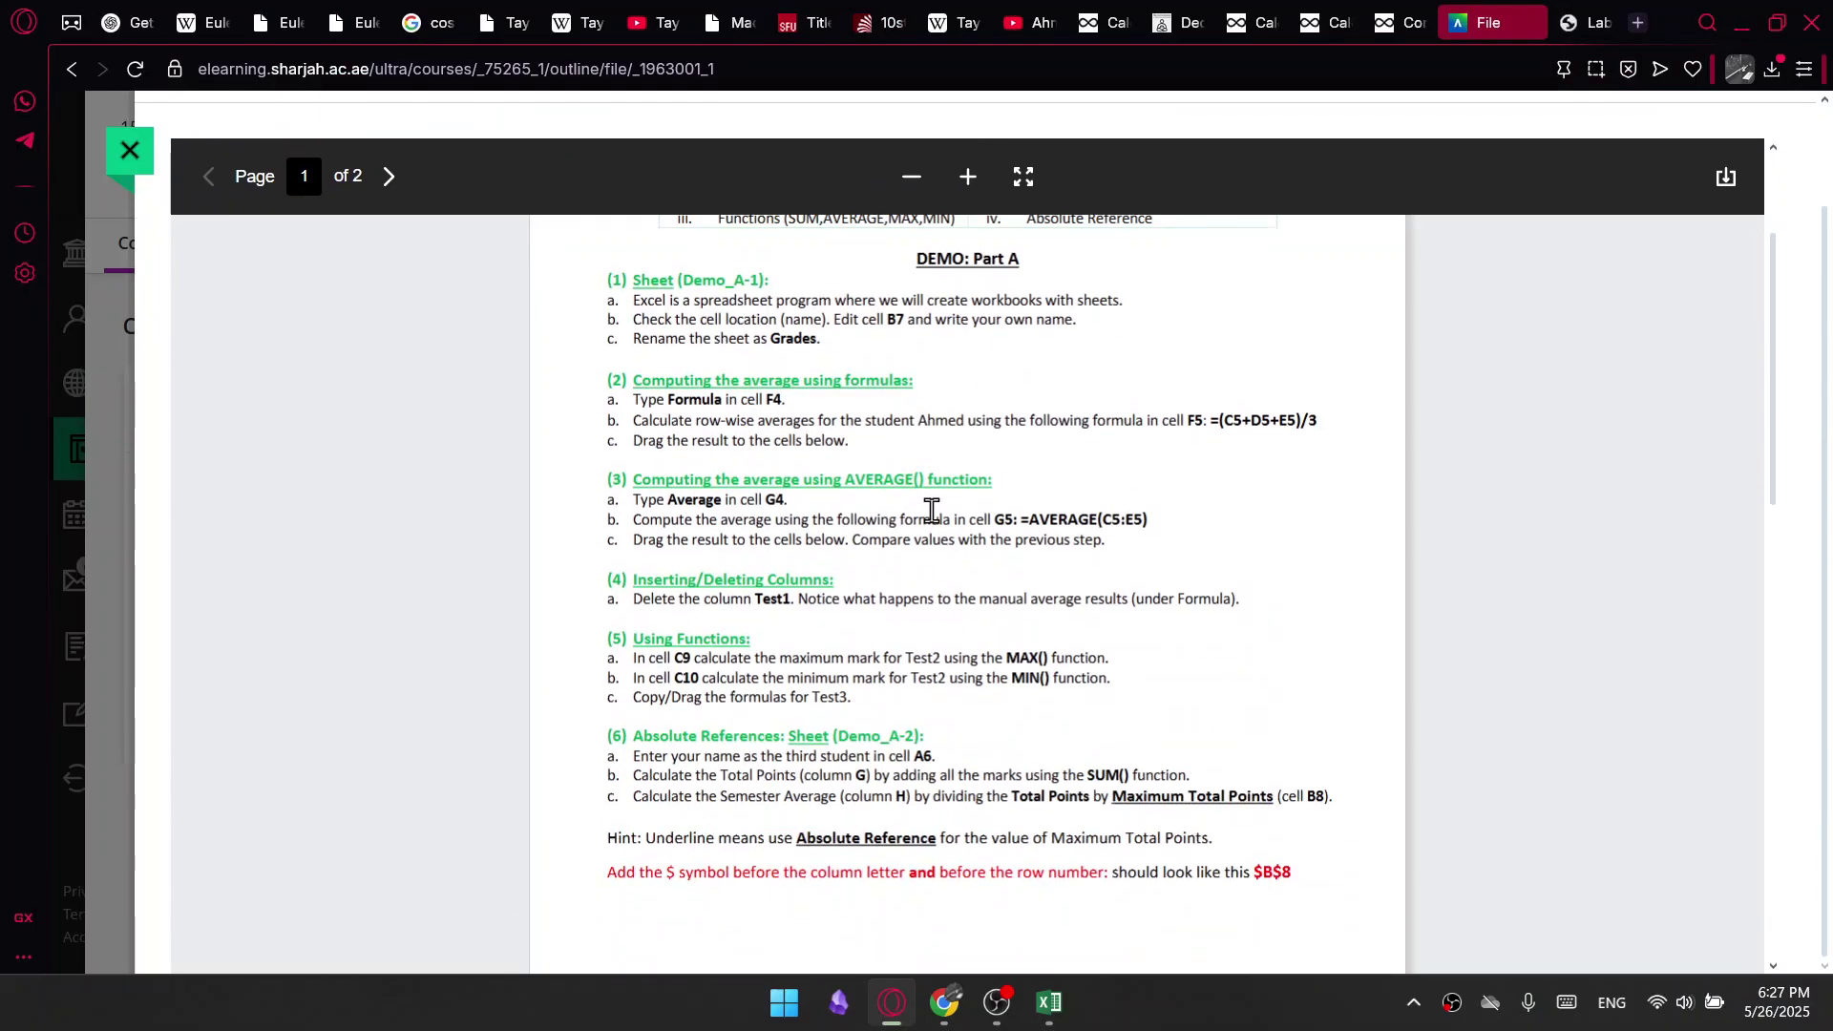
scroll(949, 467, up, 1)
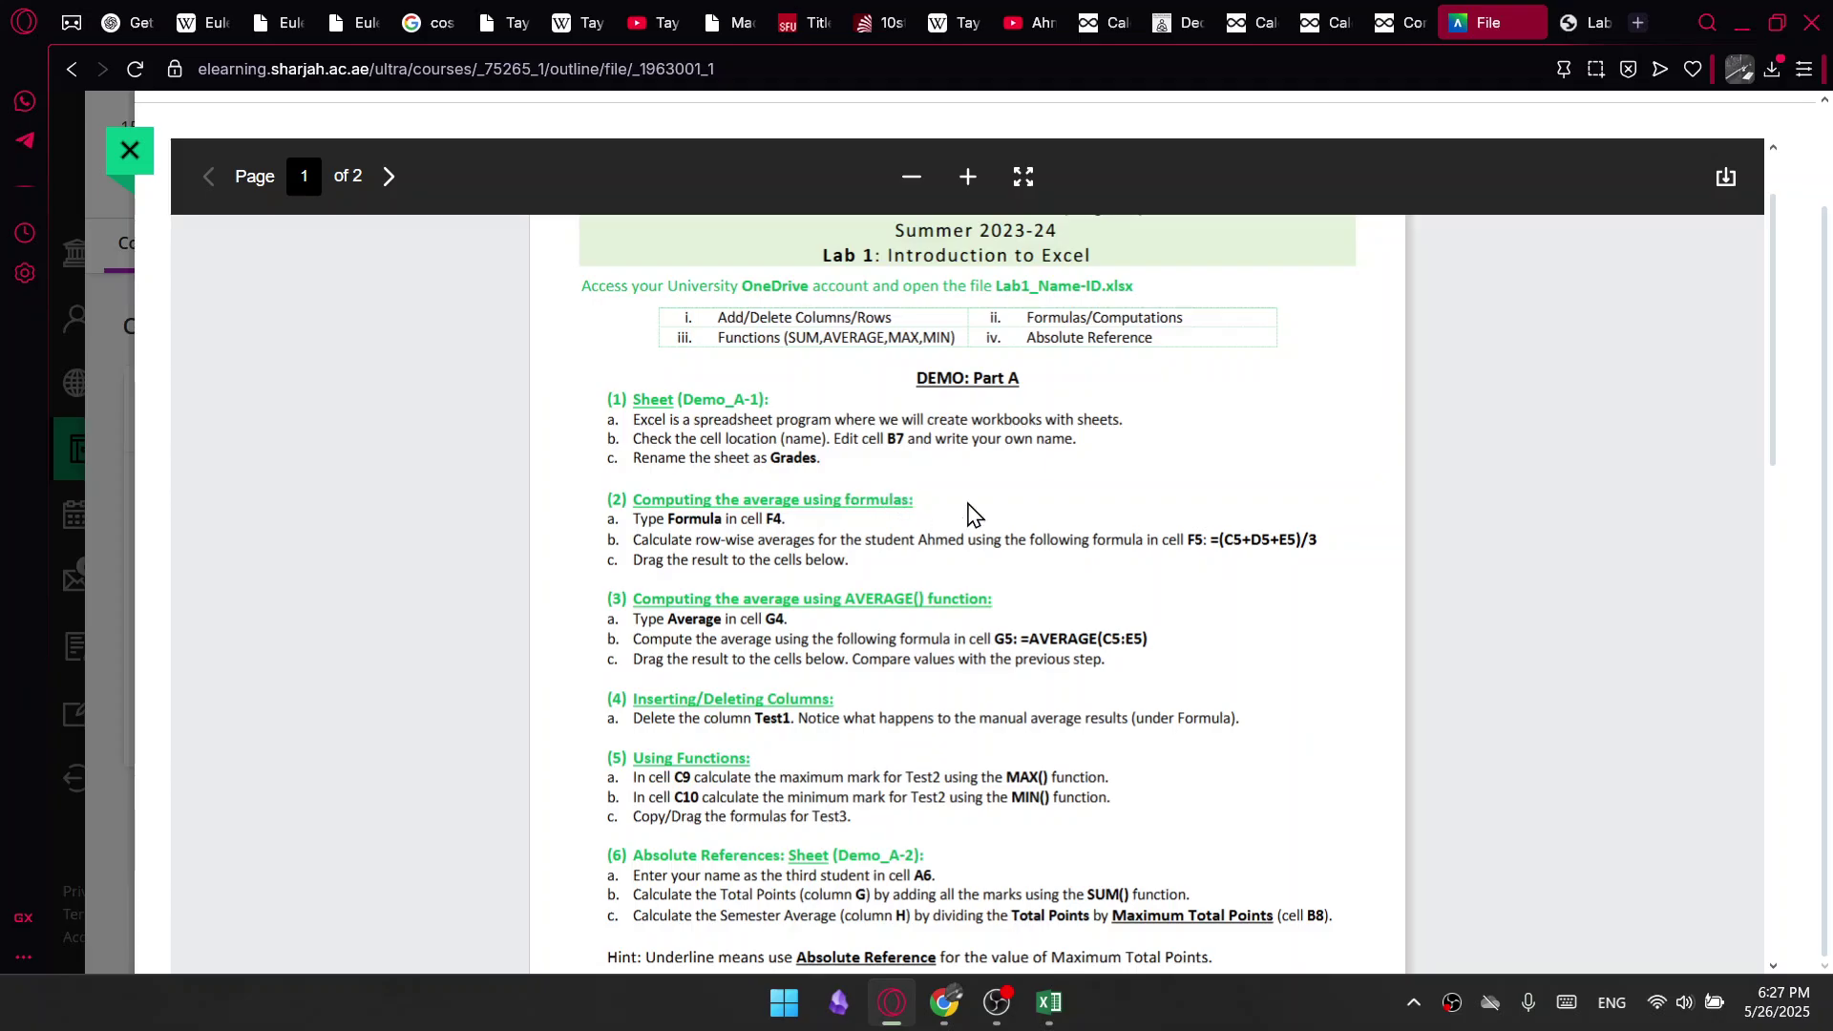
scroll(969, 520, down, 2)
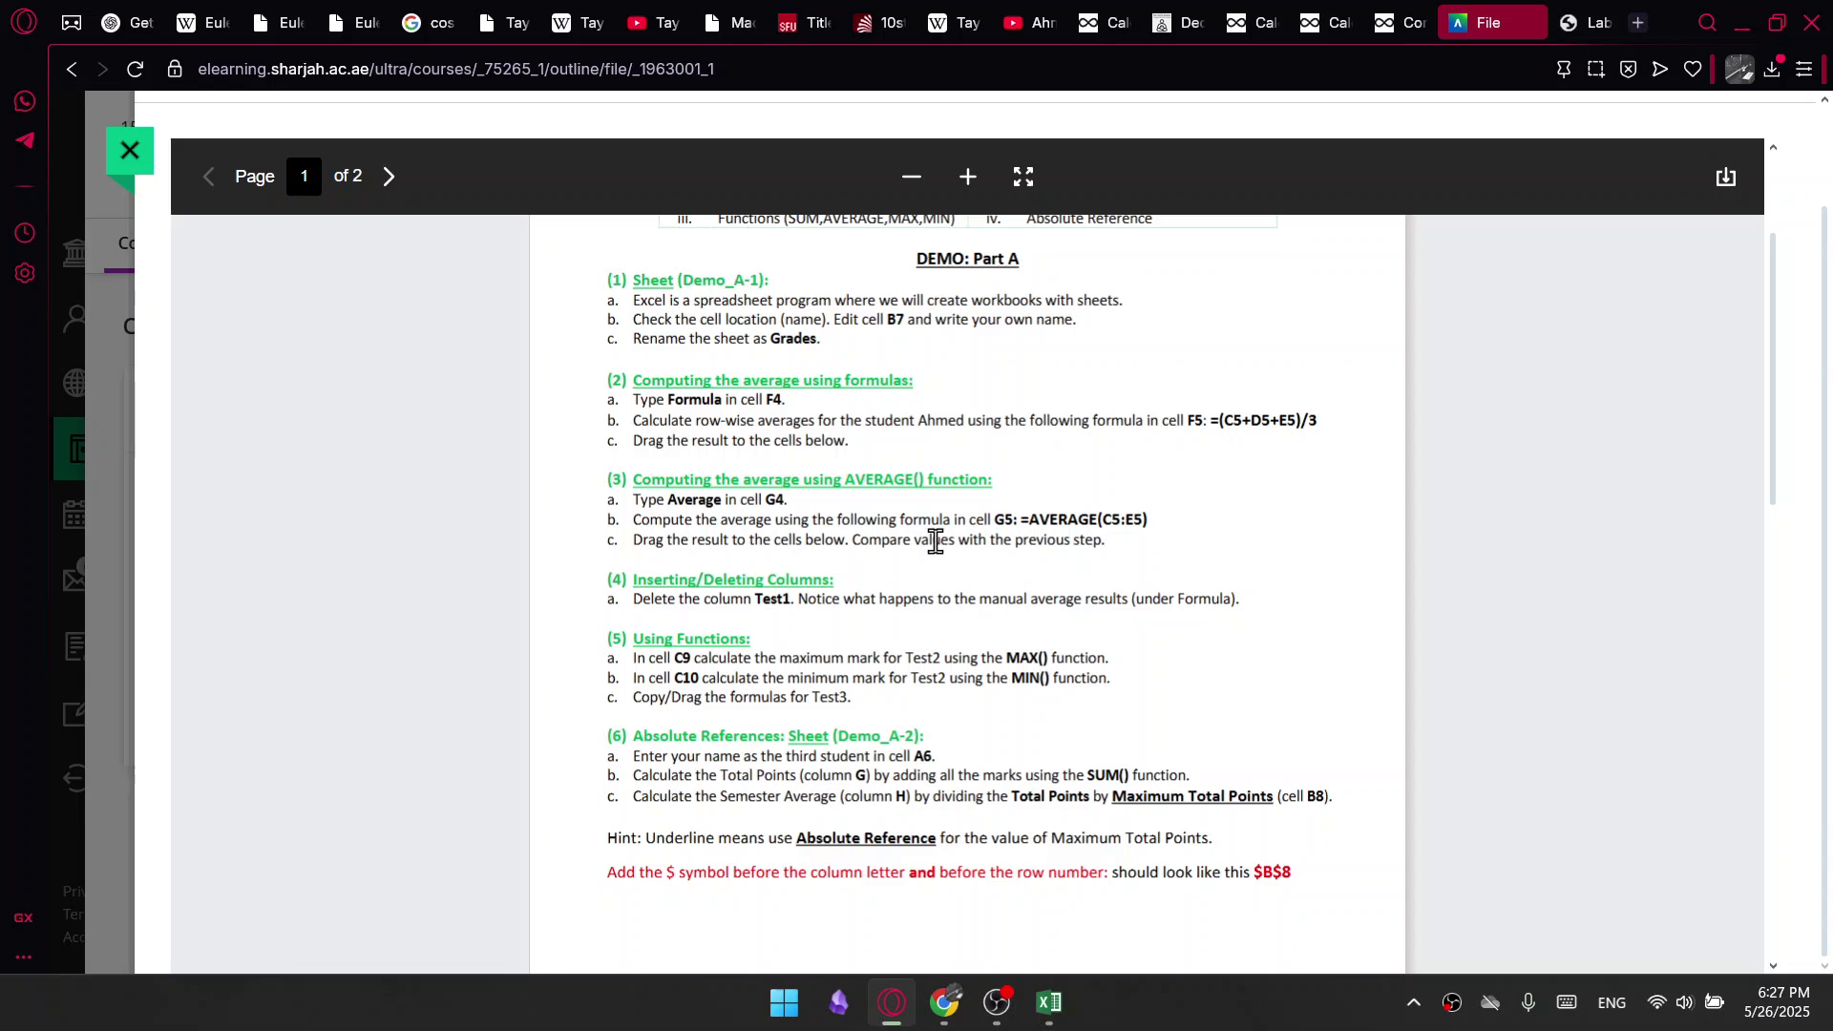
scroll(922, 542, down, 1)
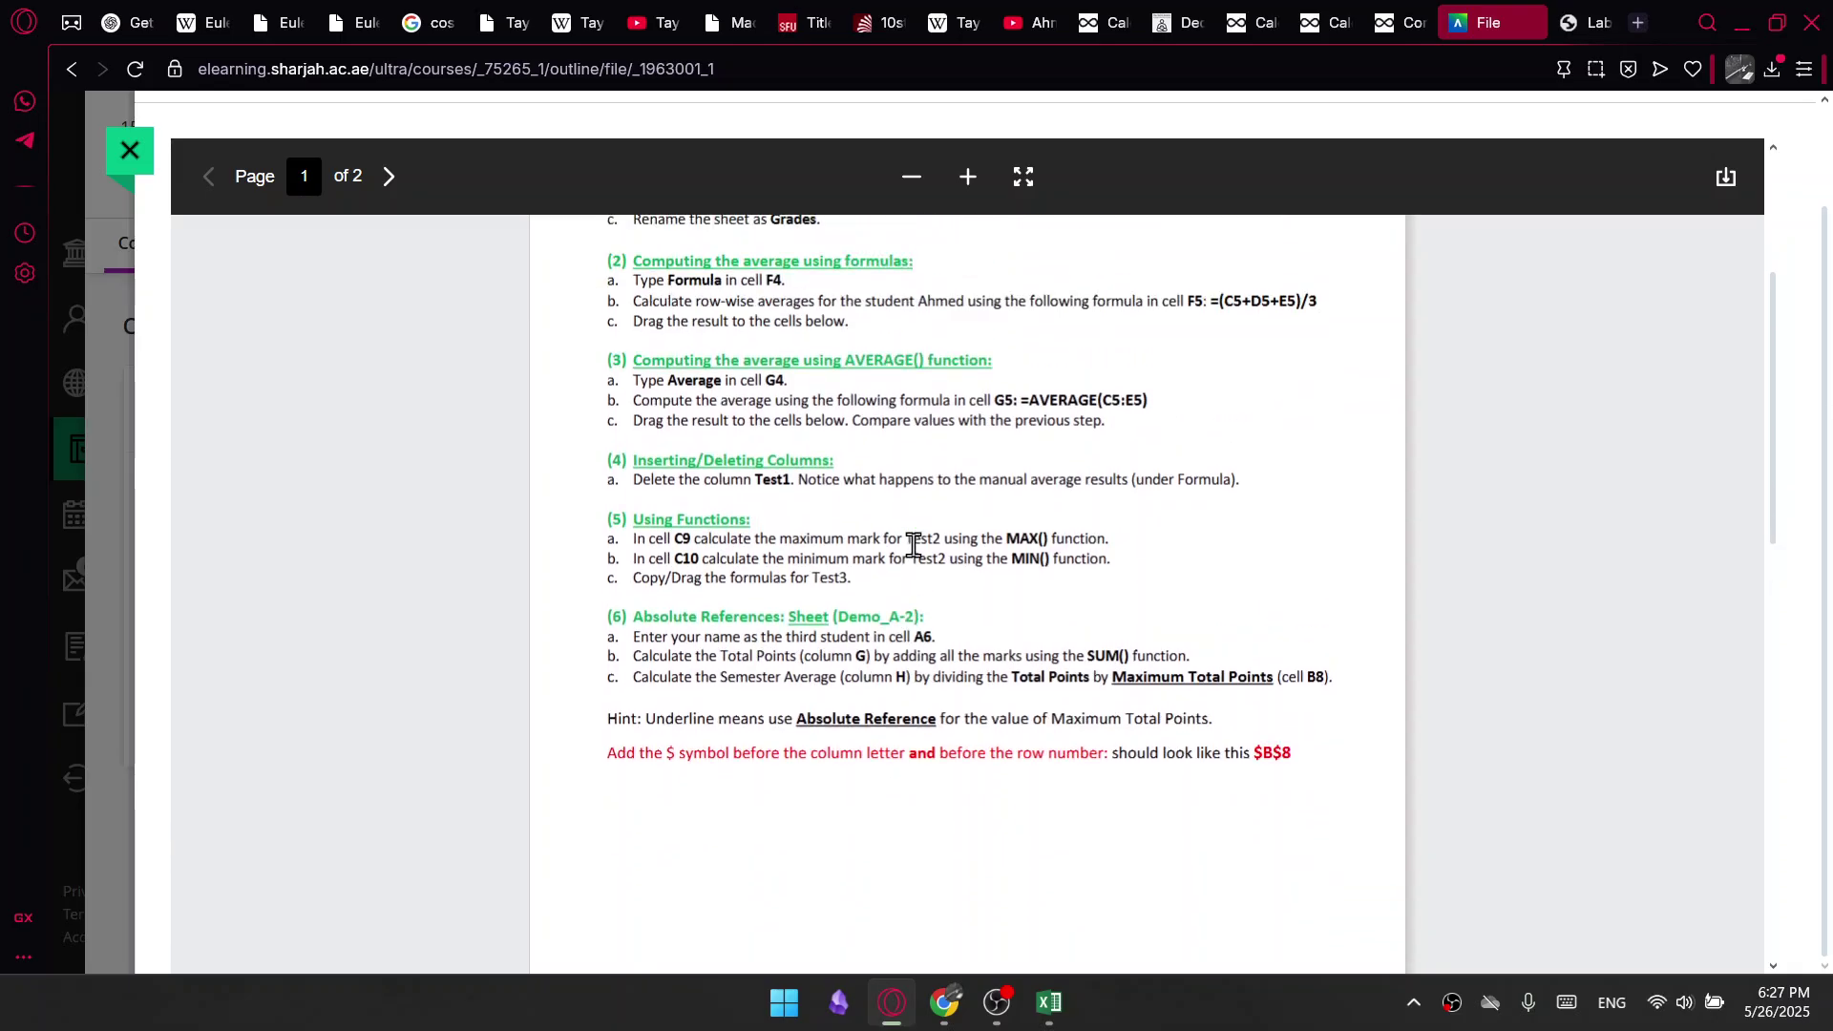
drag(642, 460, 754, 459)
click(770, 458)
scroll(926, 634, down, 1)
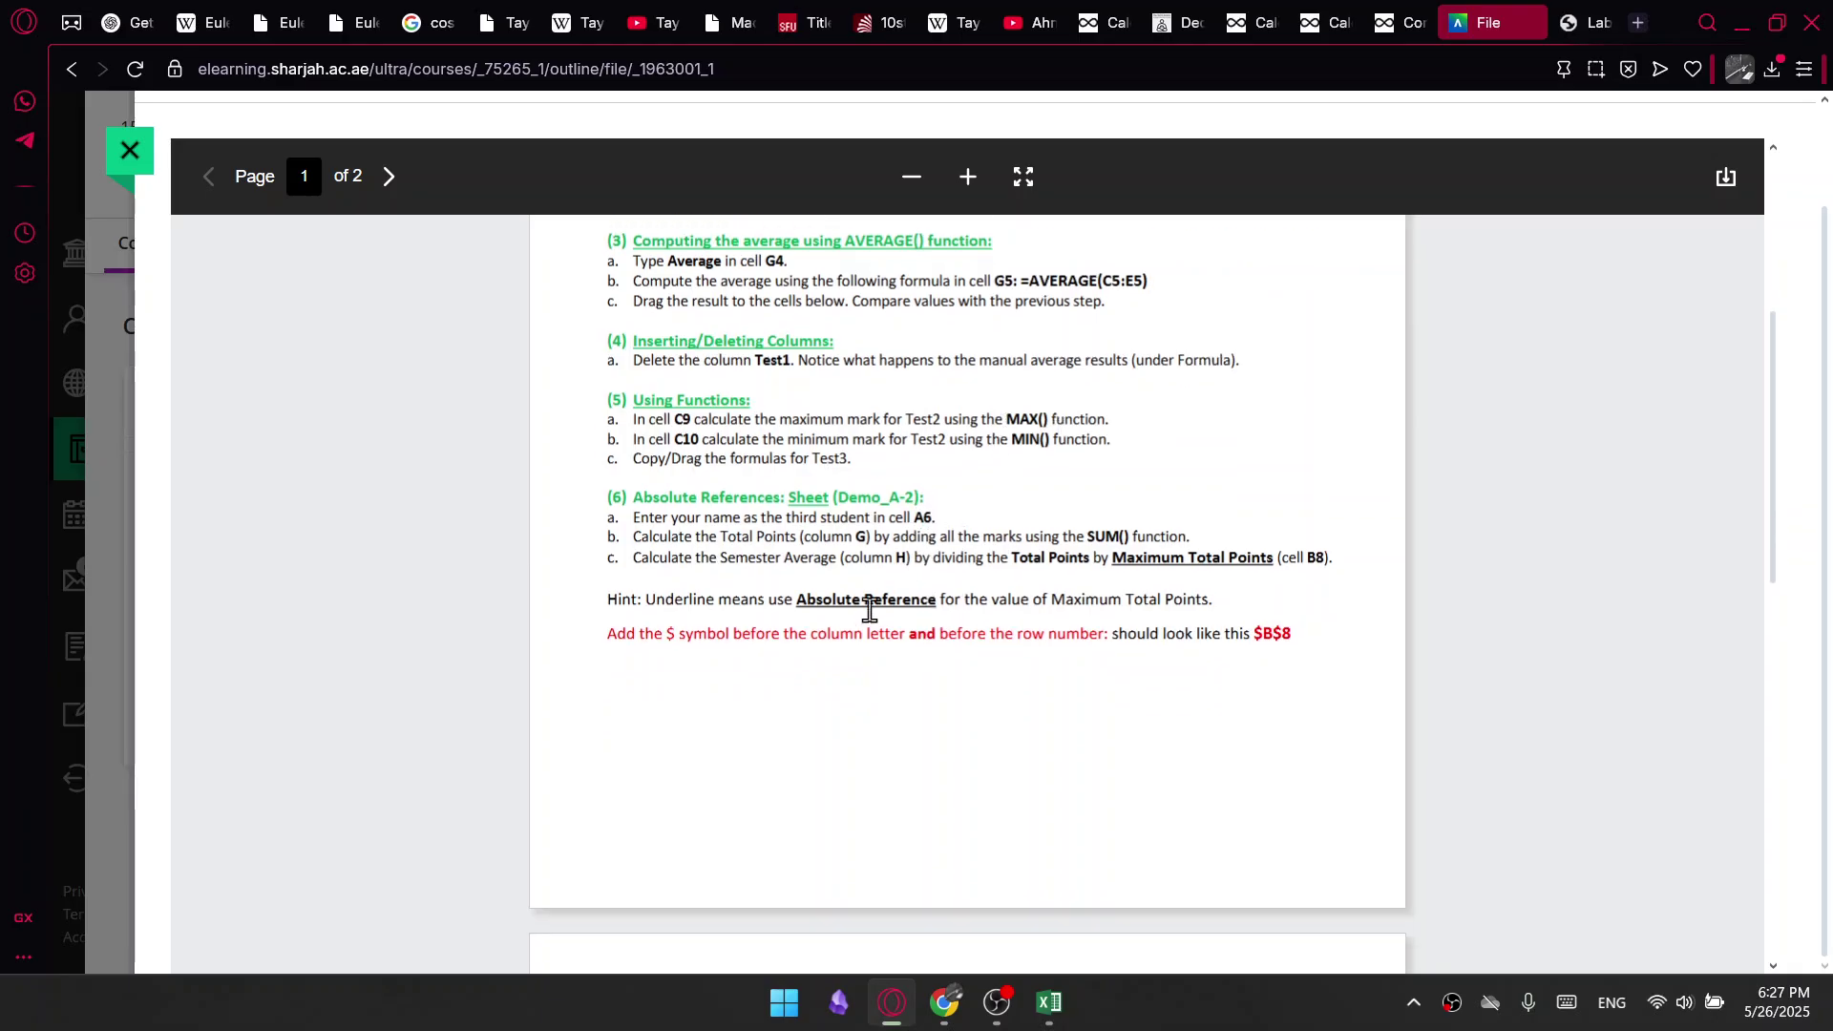
scroll(731, 654, down, 1)
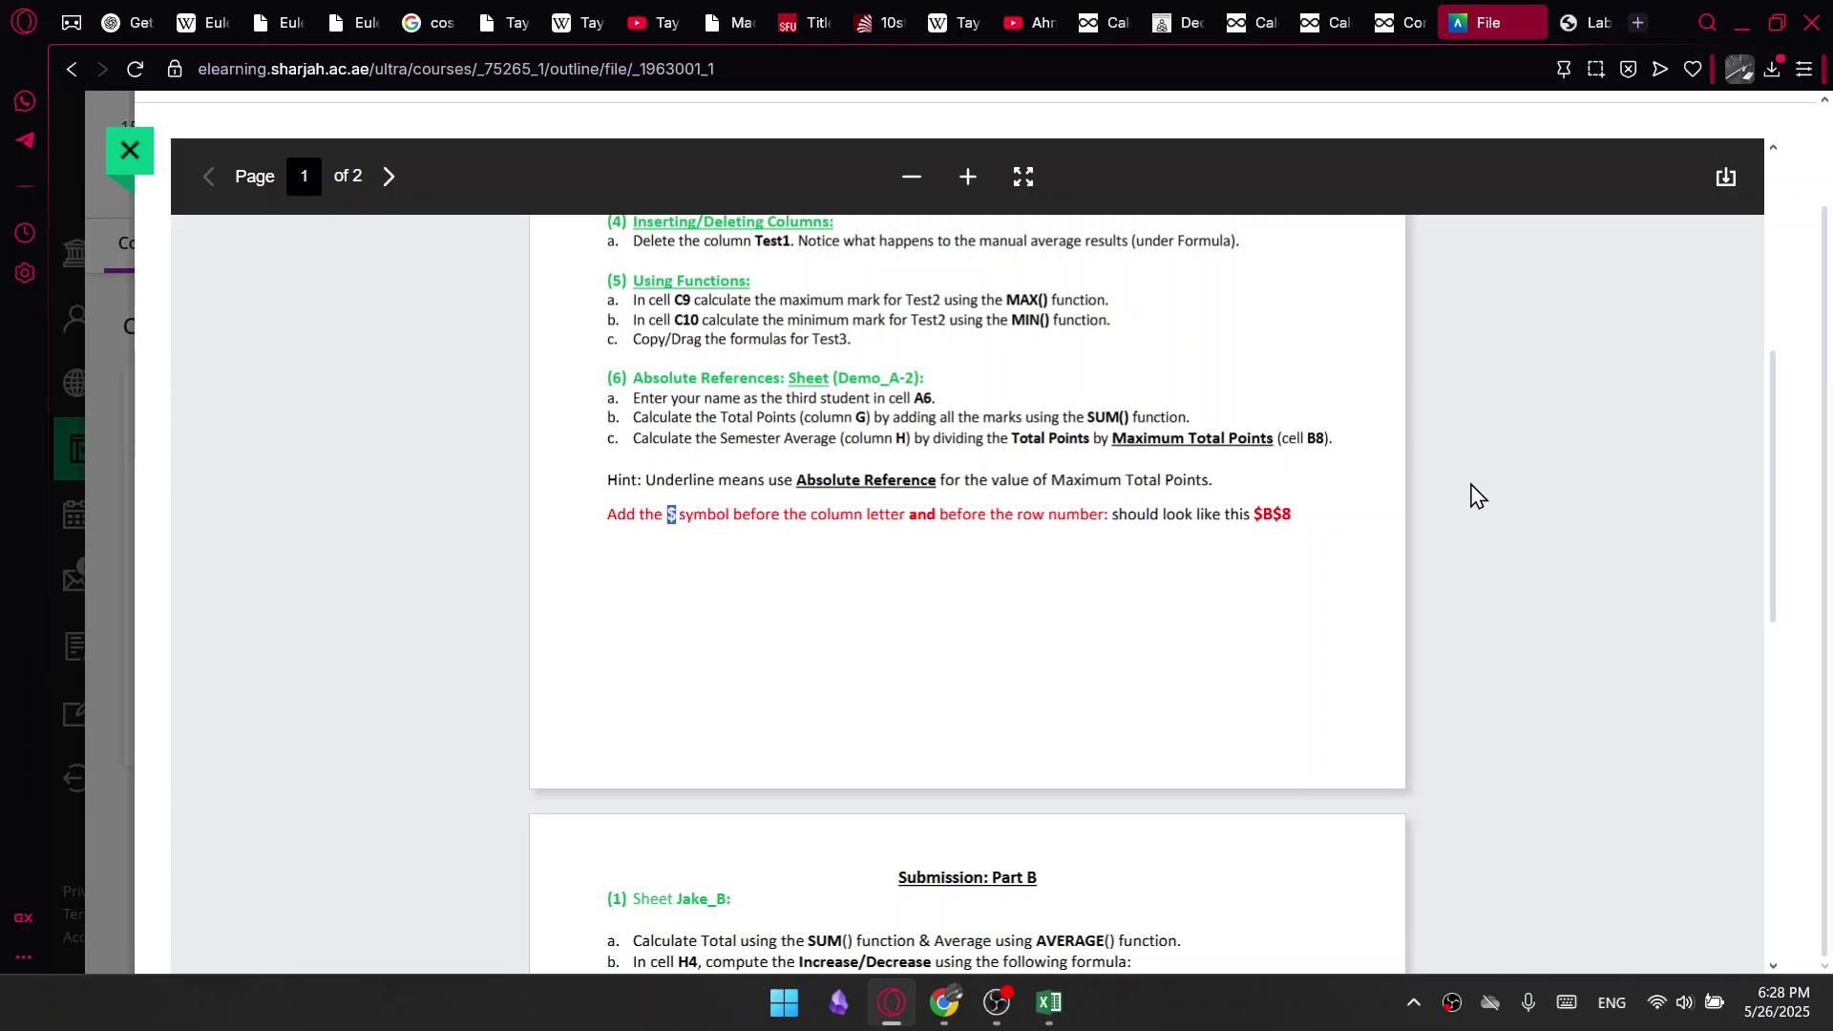
Review the handout's Submission Part B instructions for the Jake_B sheet, including the Increase/Decrease formula and comparison image
scroll(1203, 592, down, 3)
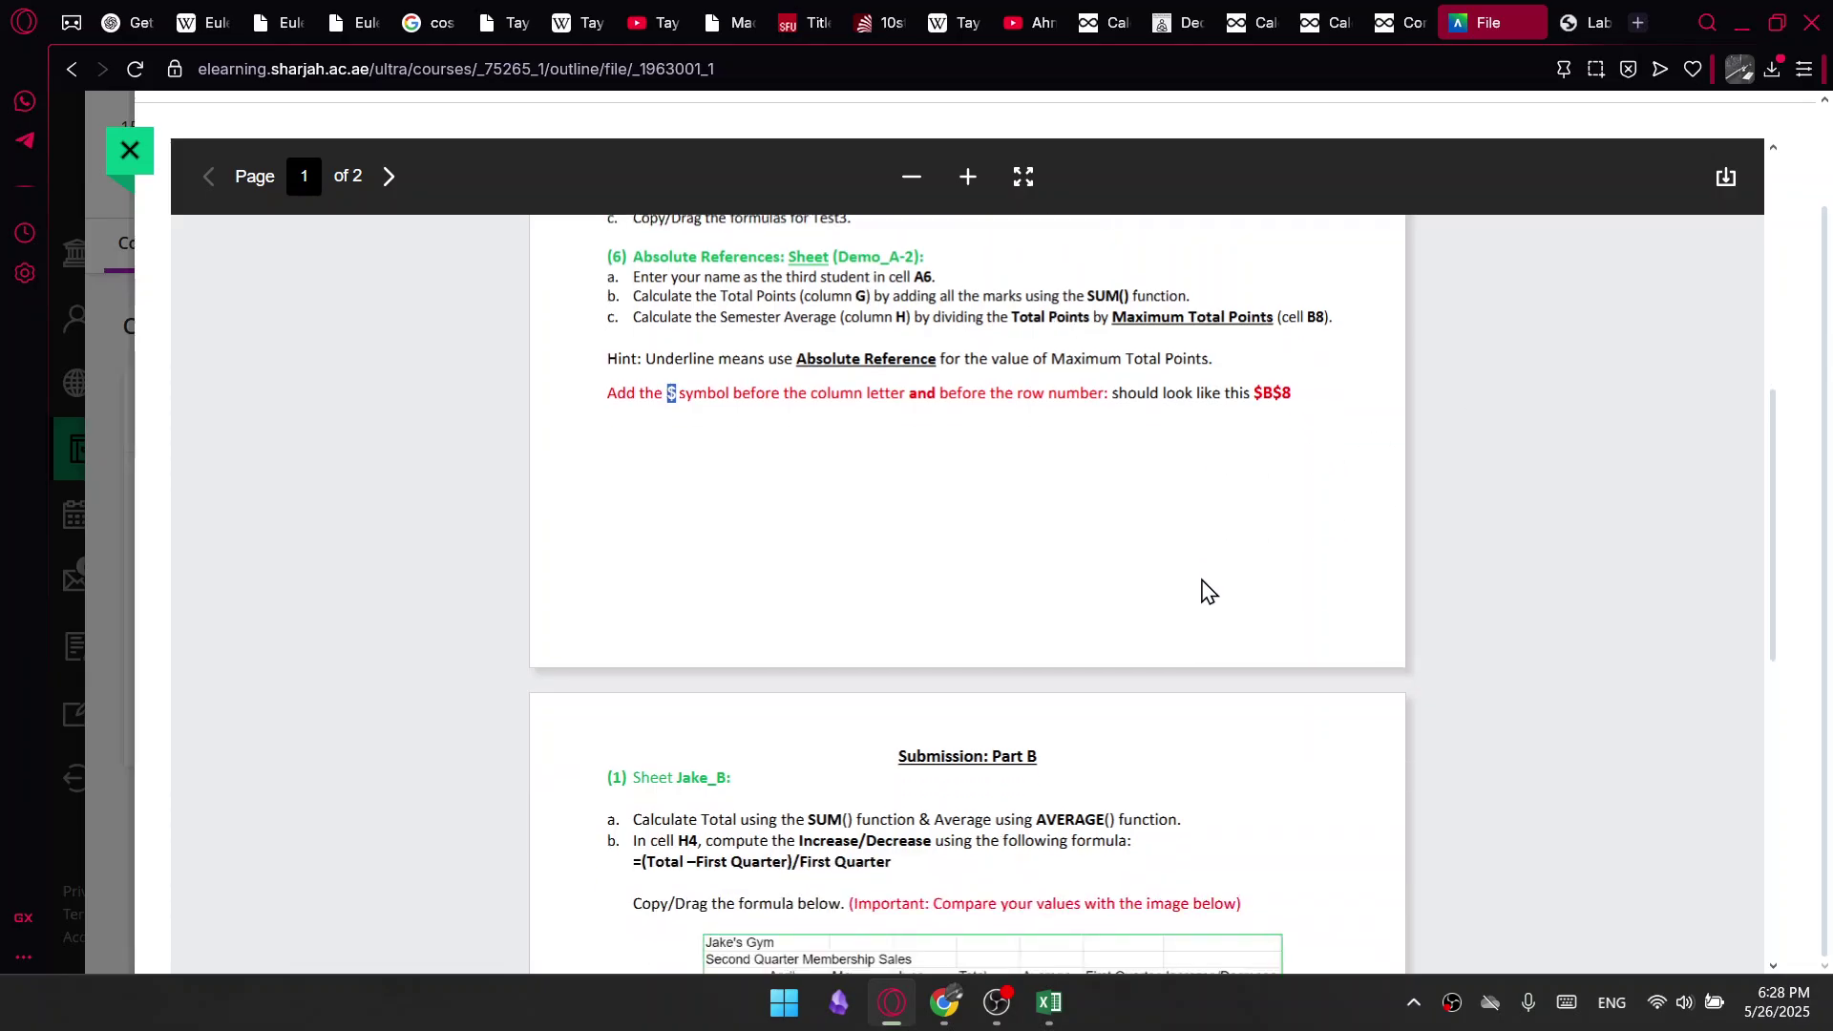
scroll(1203, 592, down, 2)
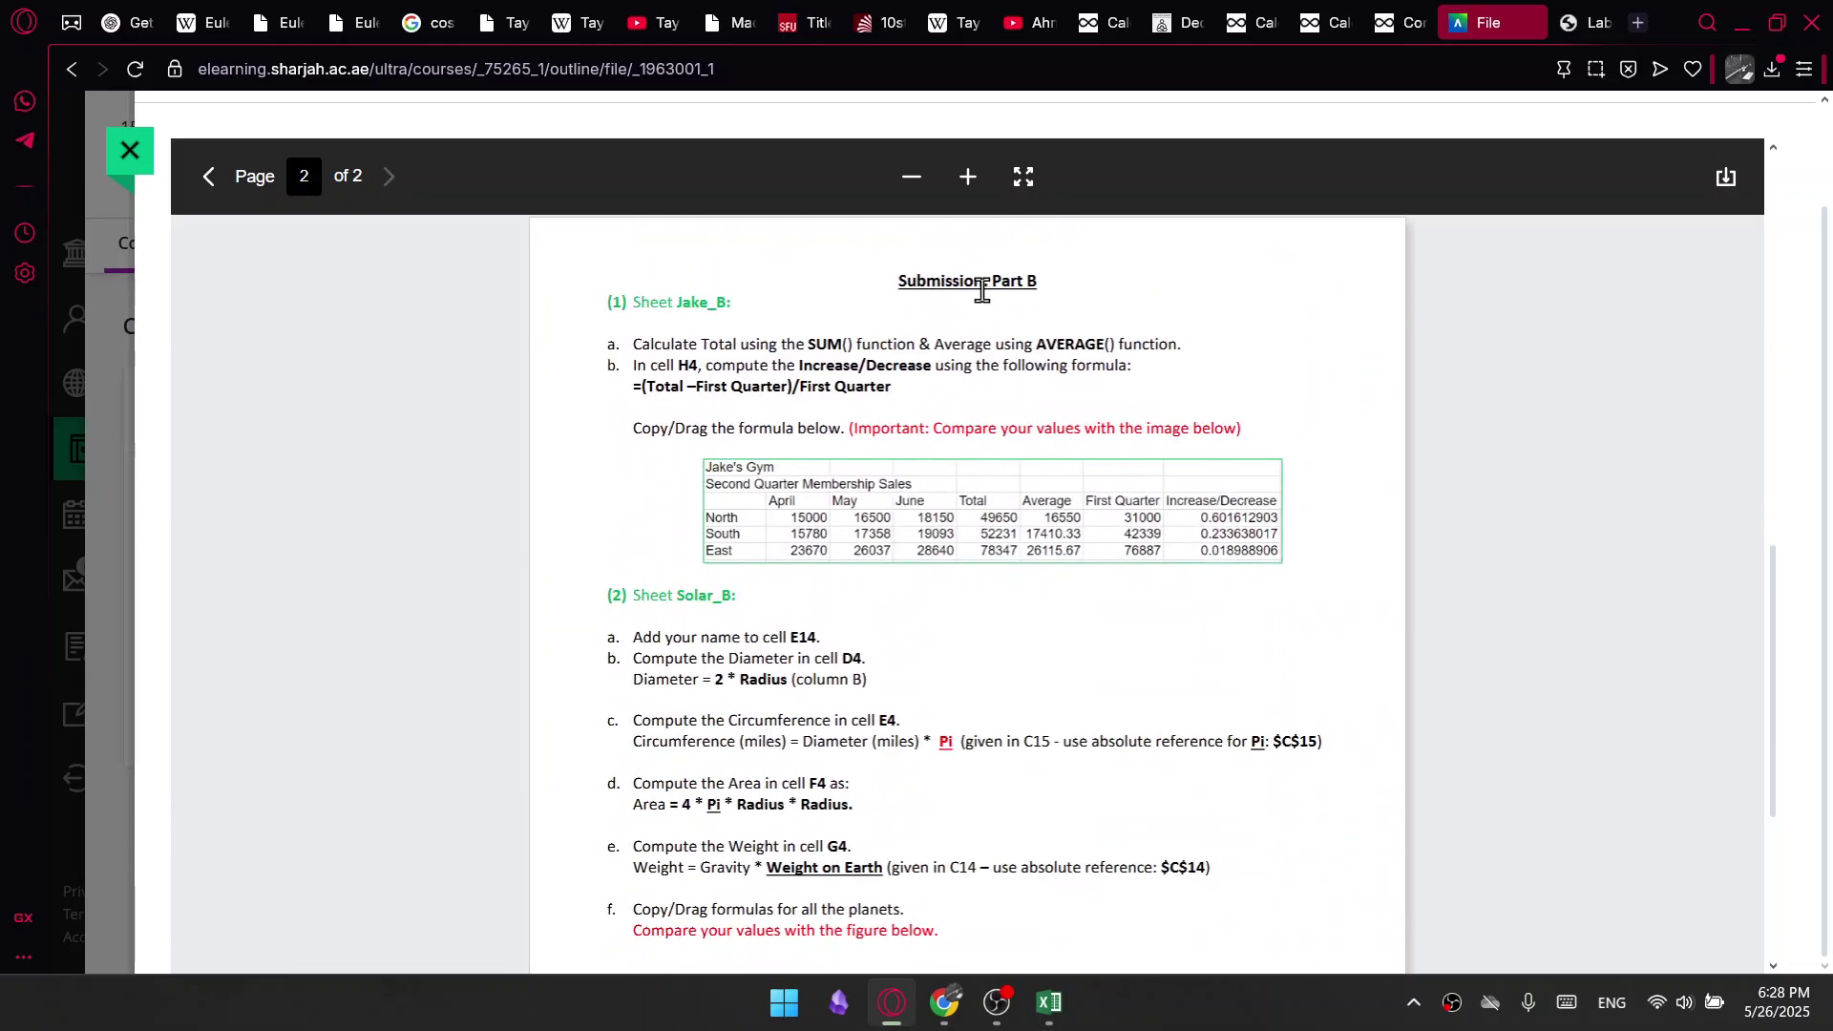
drag(630, 302, 1112, 744)
click(780, 484)
scroll(744, 540, down, 1)
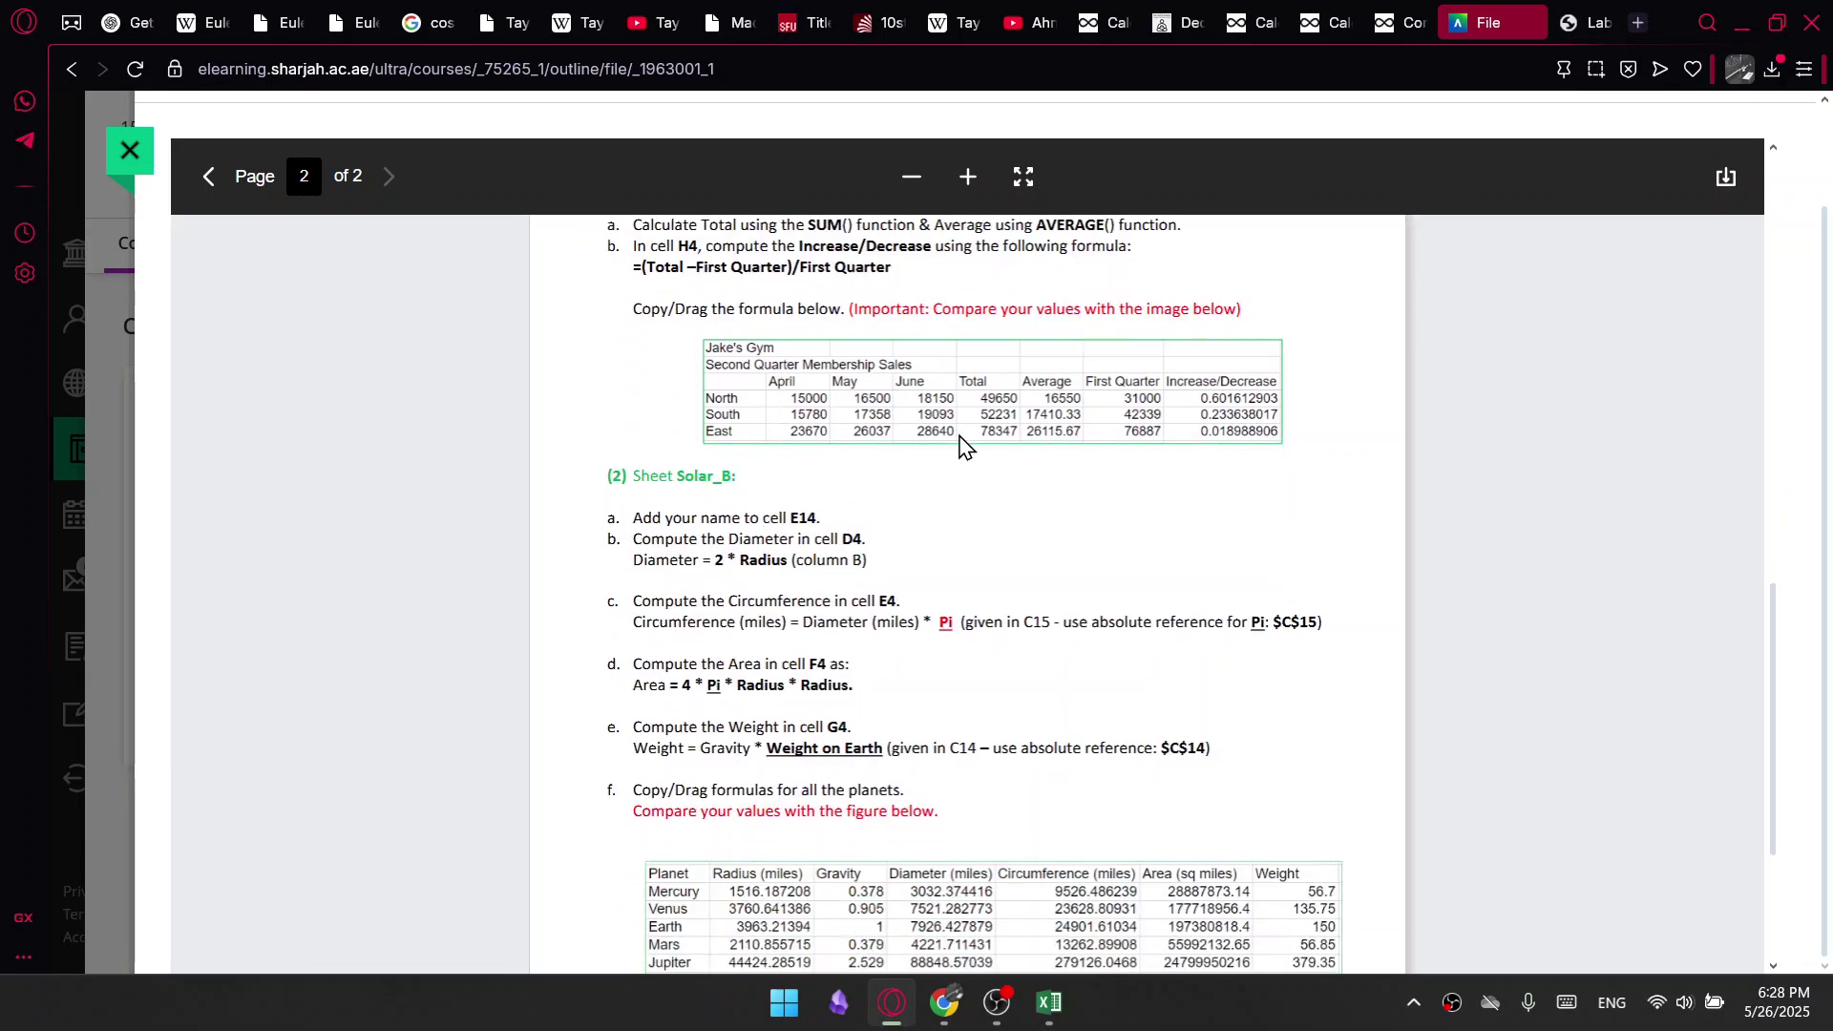
scroll(624, 458, up, 1)
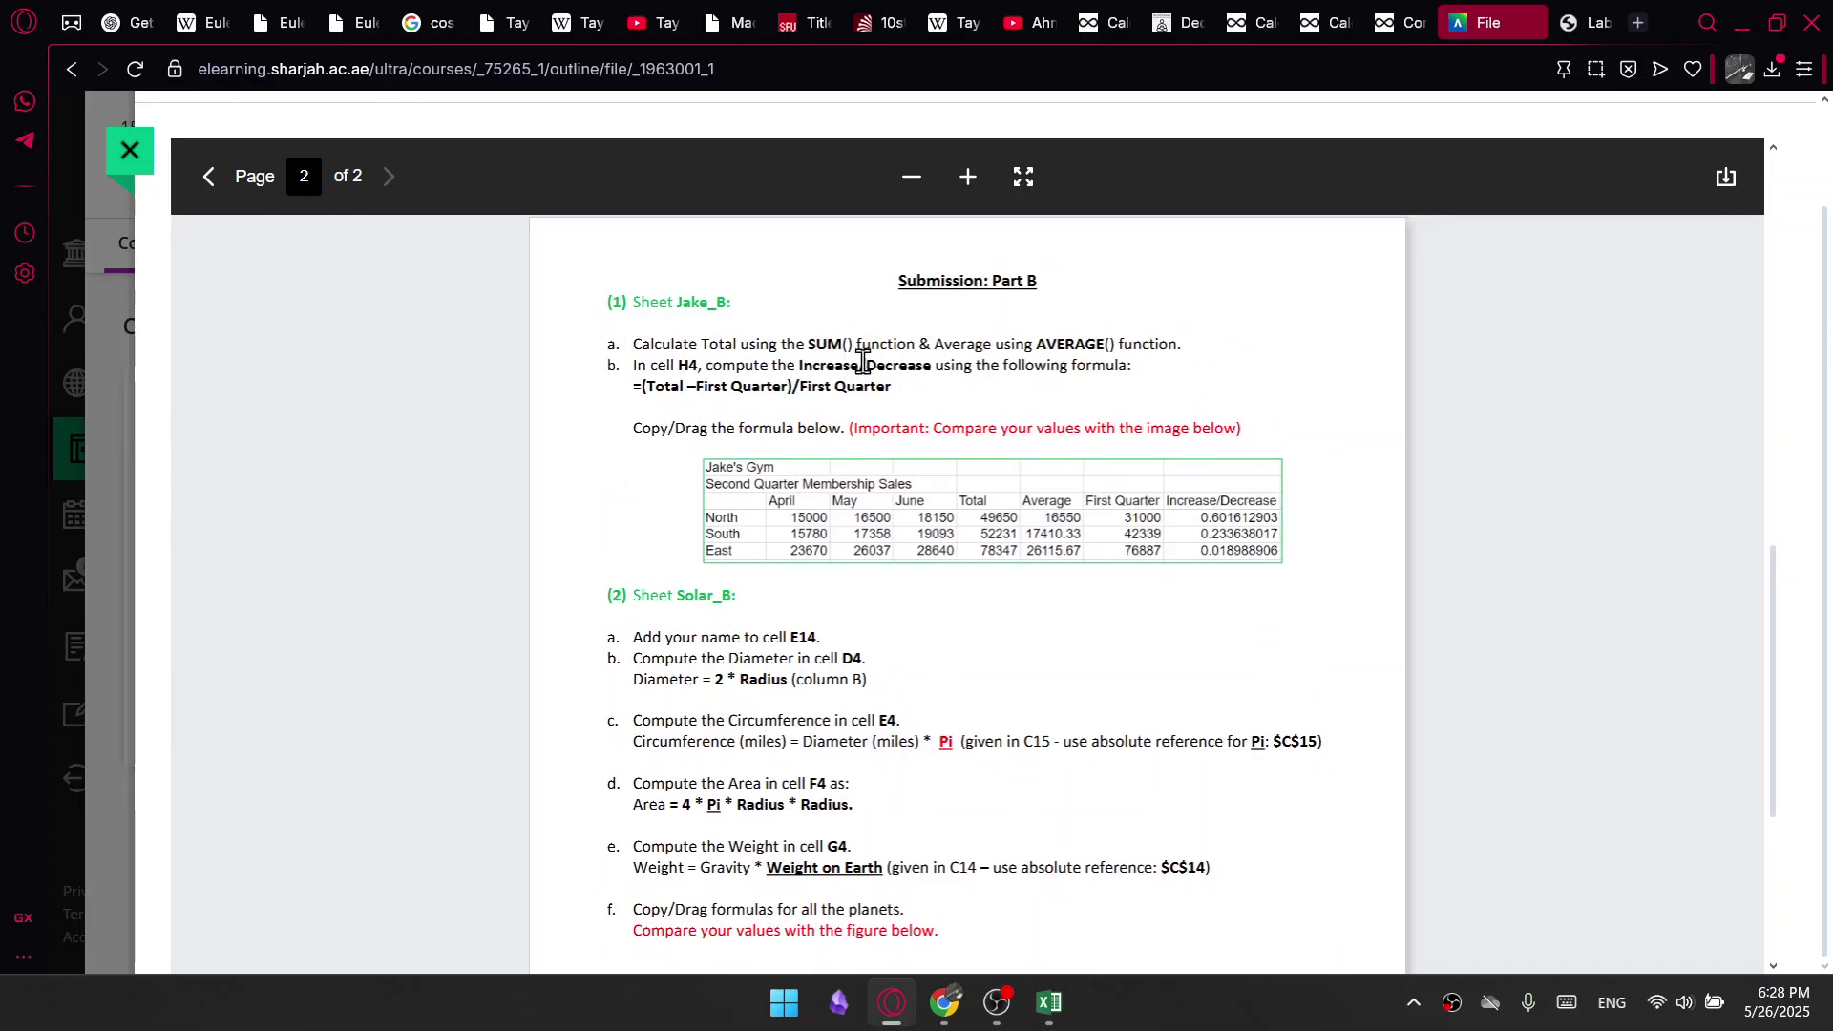
scroll(784, 420, down, 1)
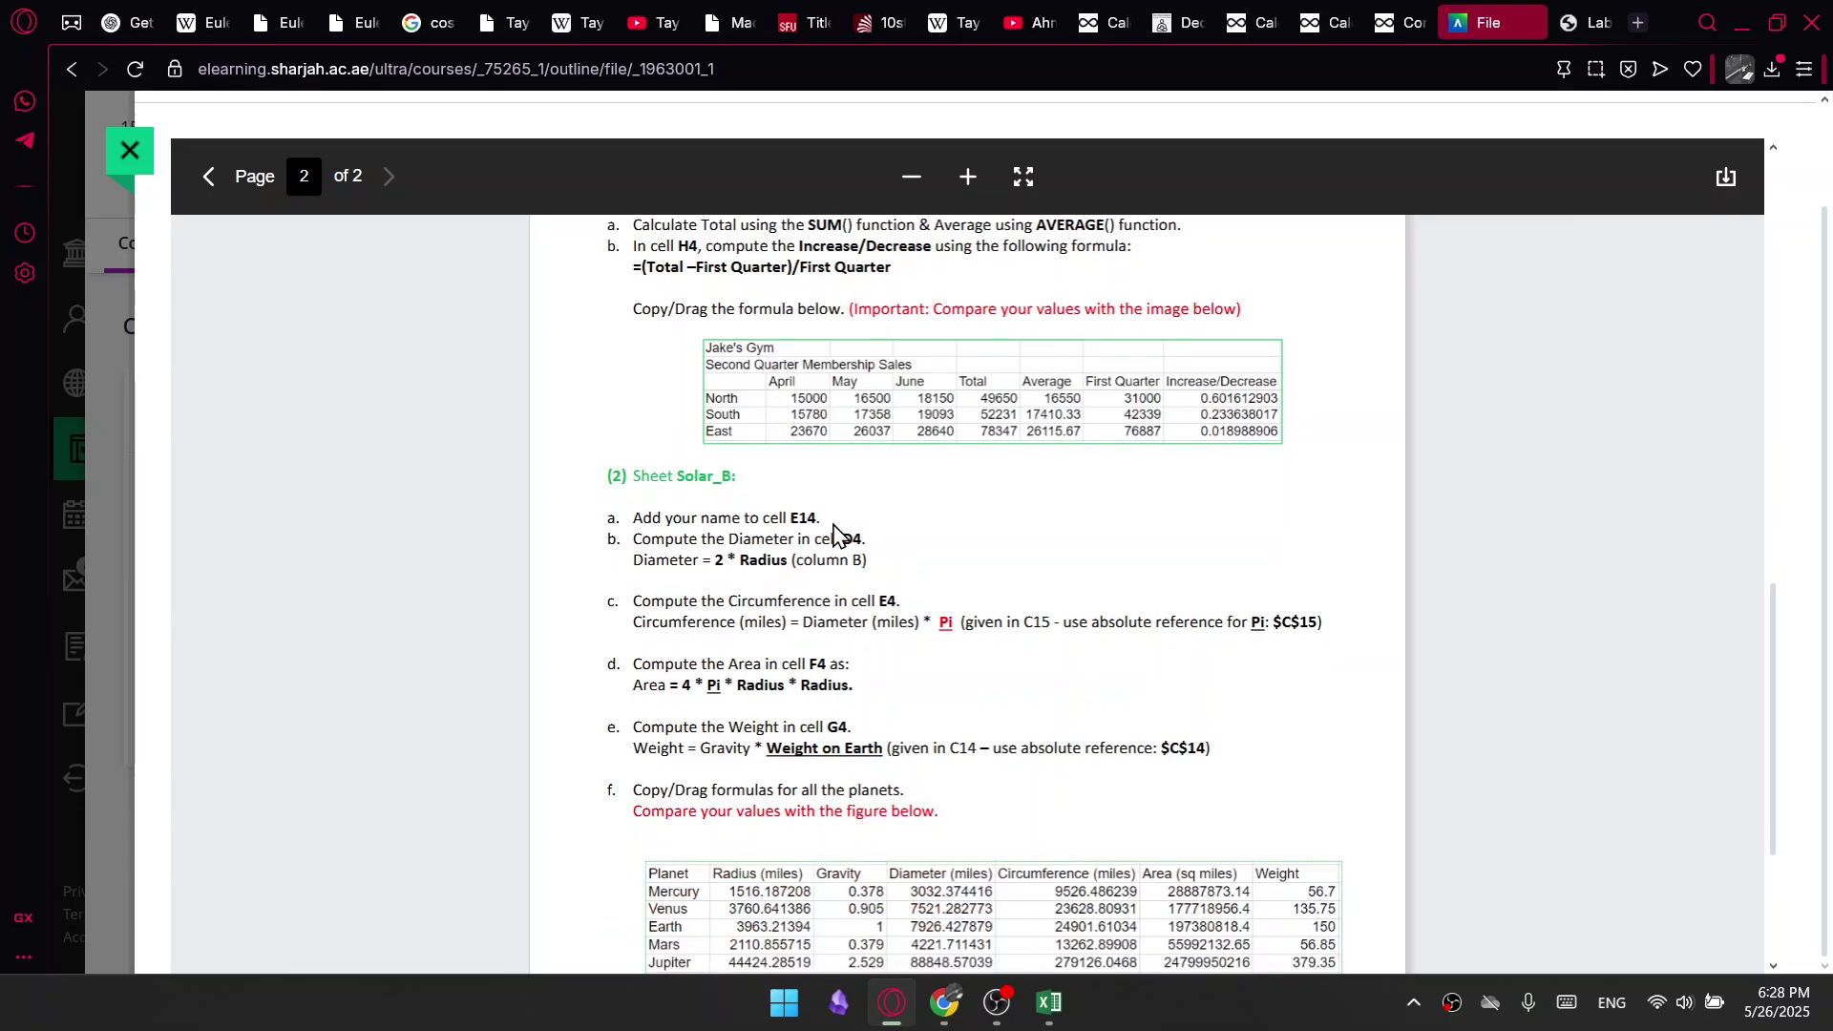
Review the handout's Solar_B formulas, results figure and Blackboard submission instruction, and return to the Lab1_Name-ID workbook in Excel
scroll(745, 597, down, 3)
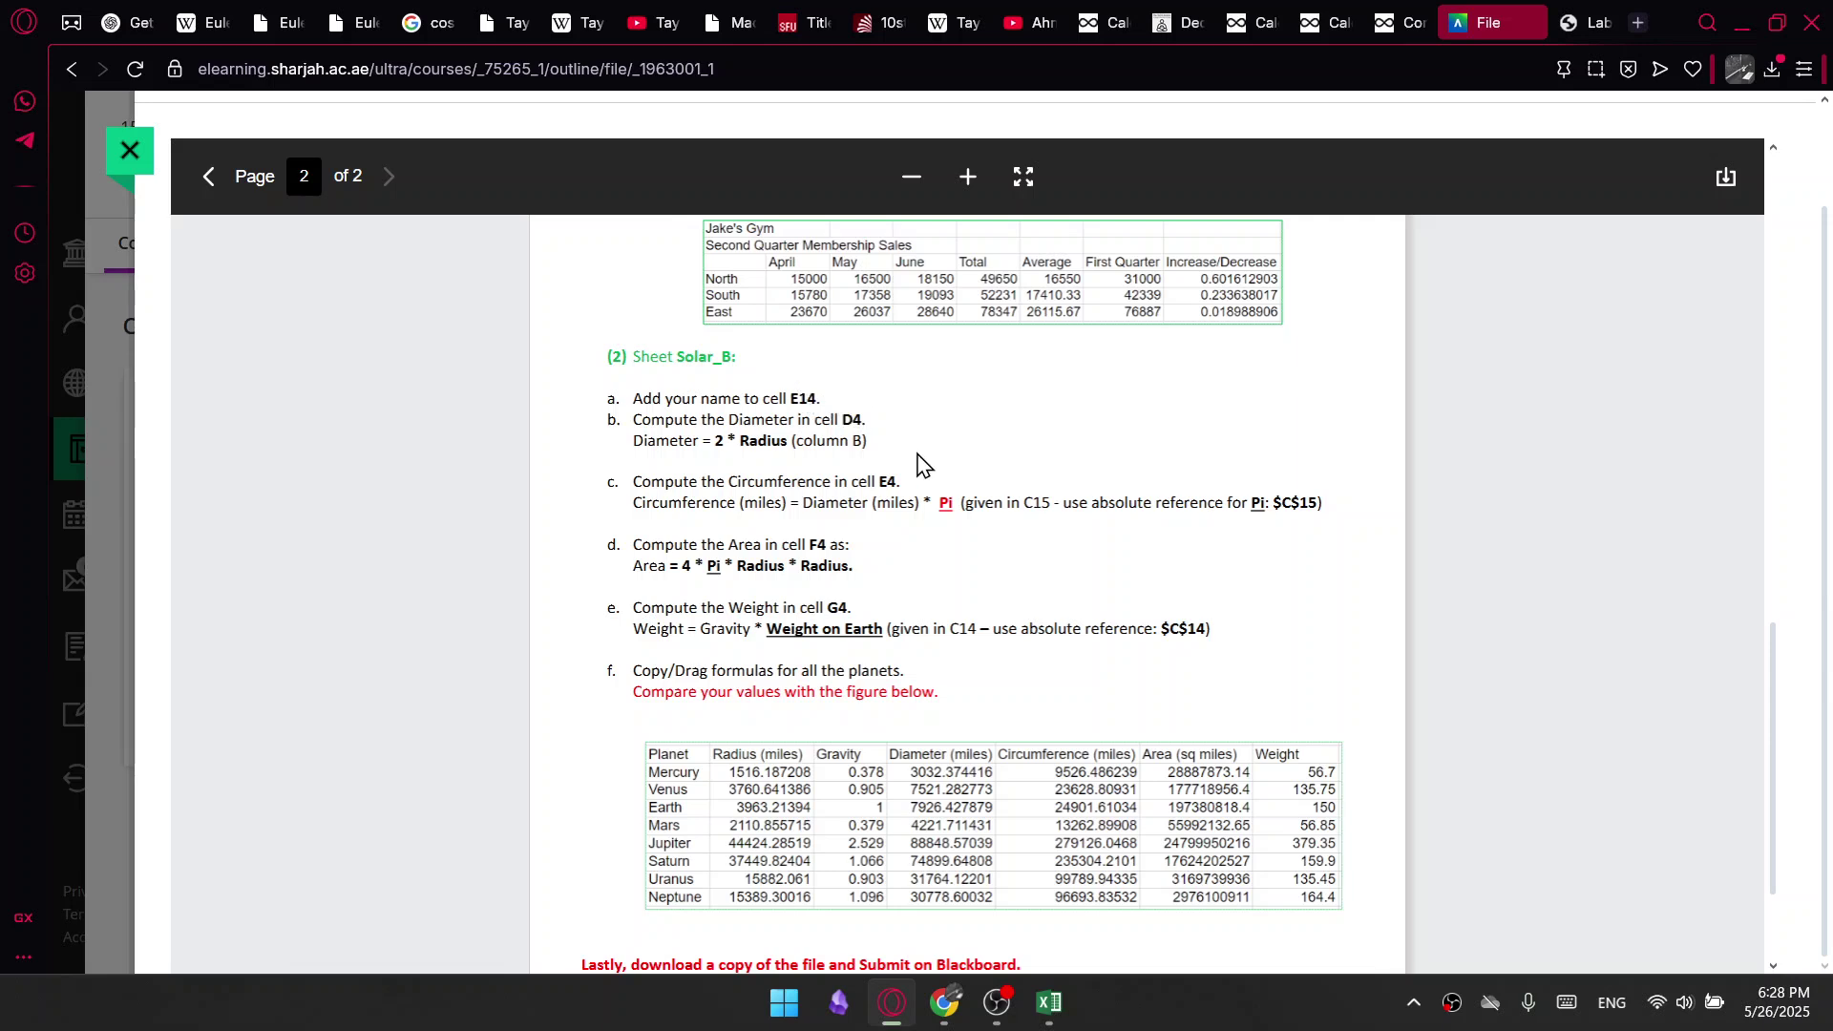
drag(635, 439, 788, 442)
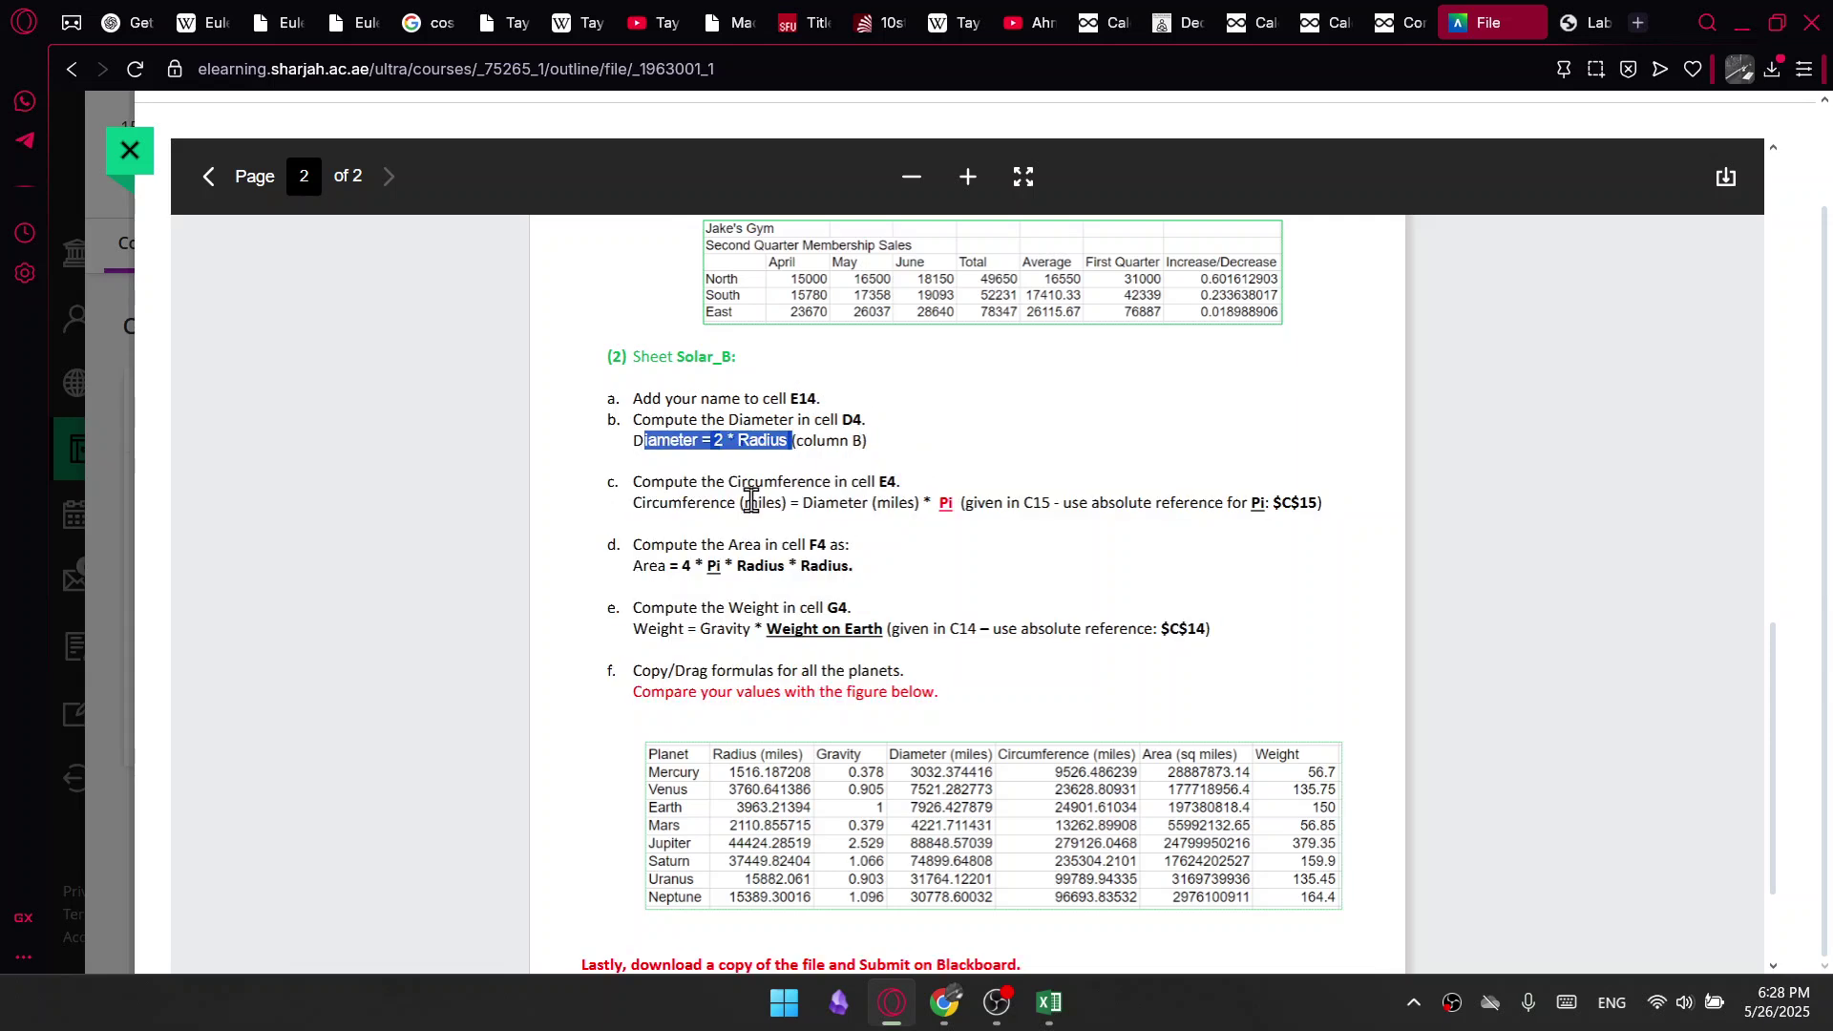
drag(644, 503, 843, 503)
drag(636, 570, 726, 707)
click(680, 702)
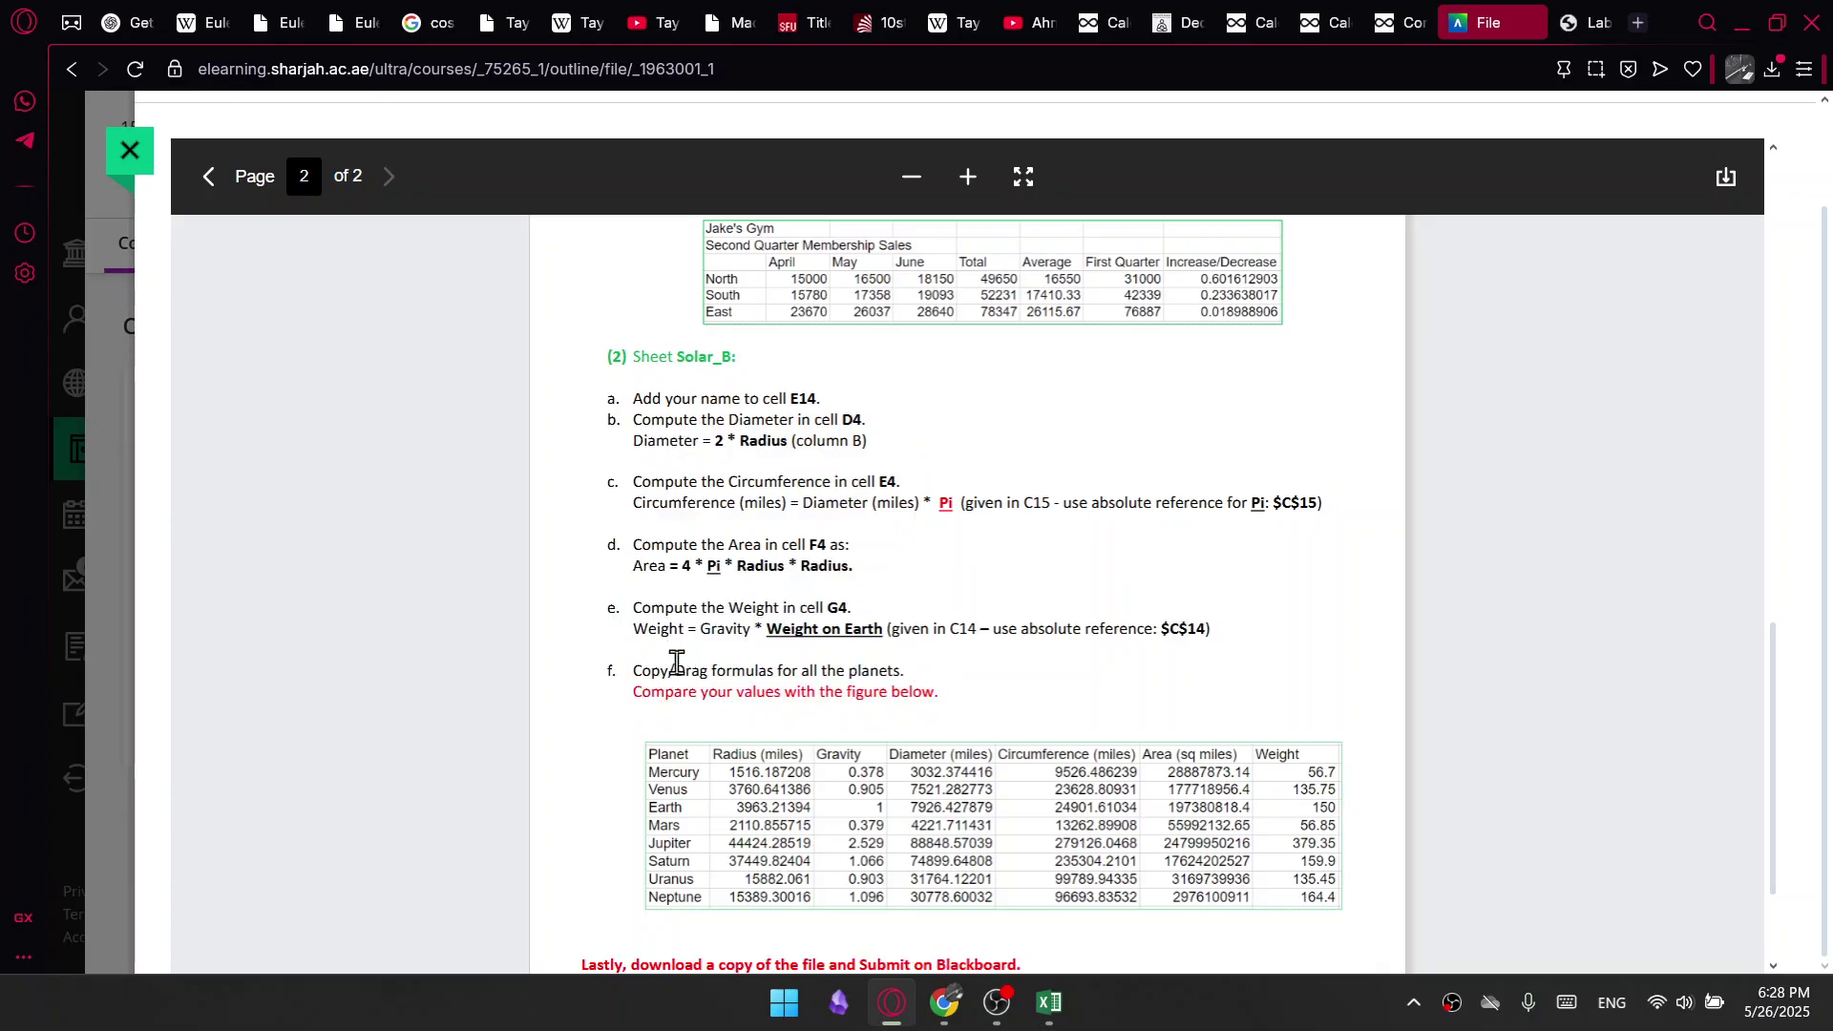
scroll(678, 668, down, 2)
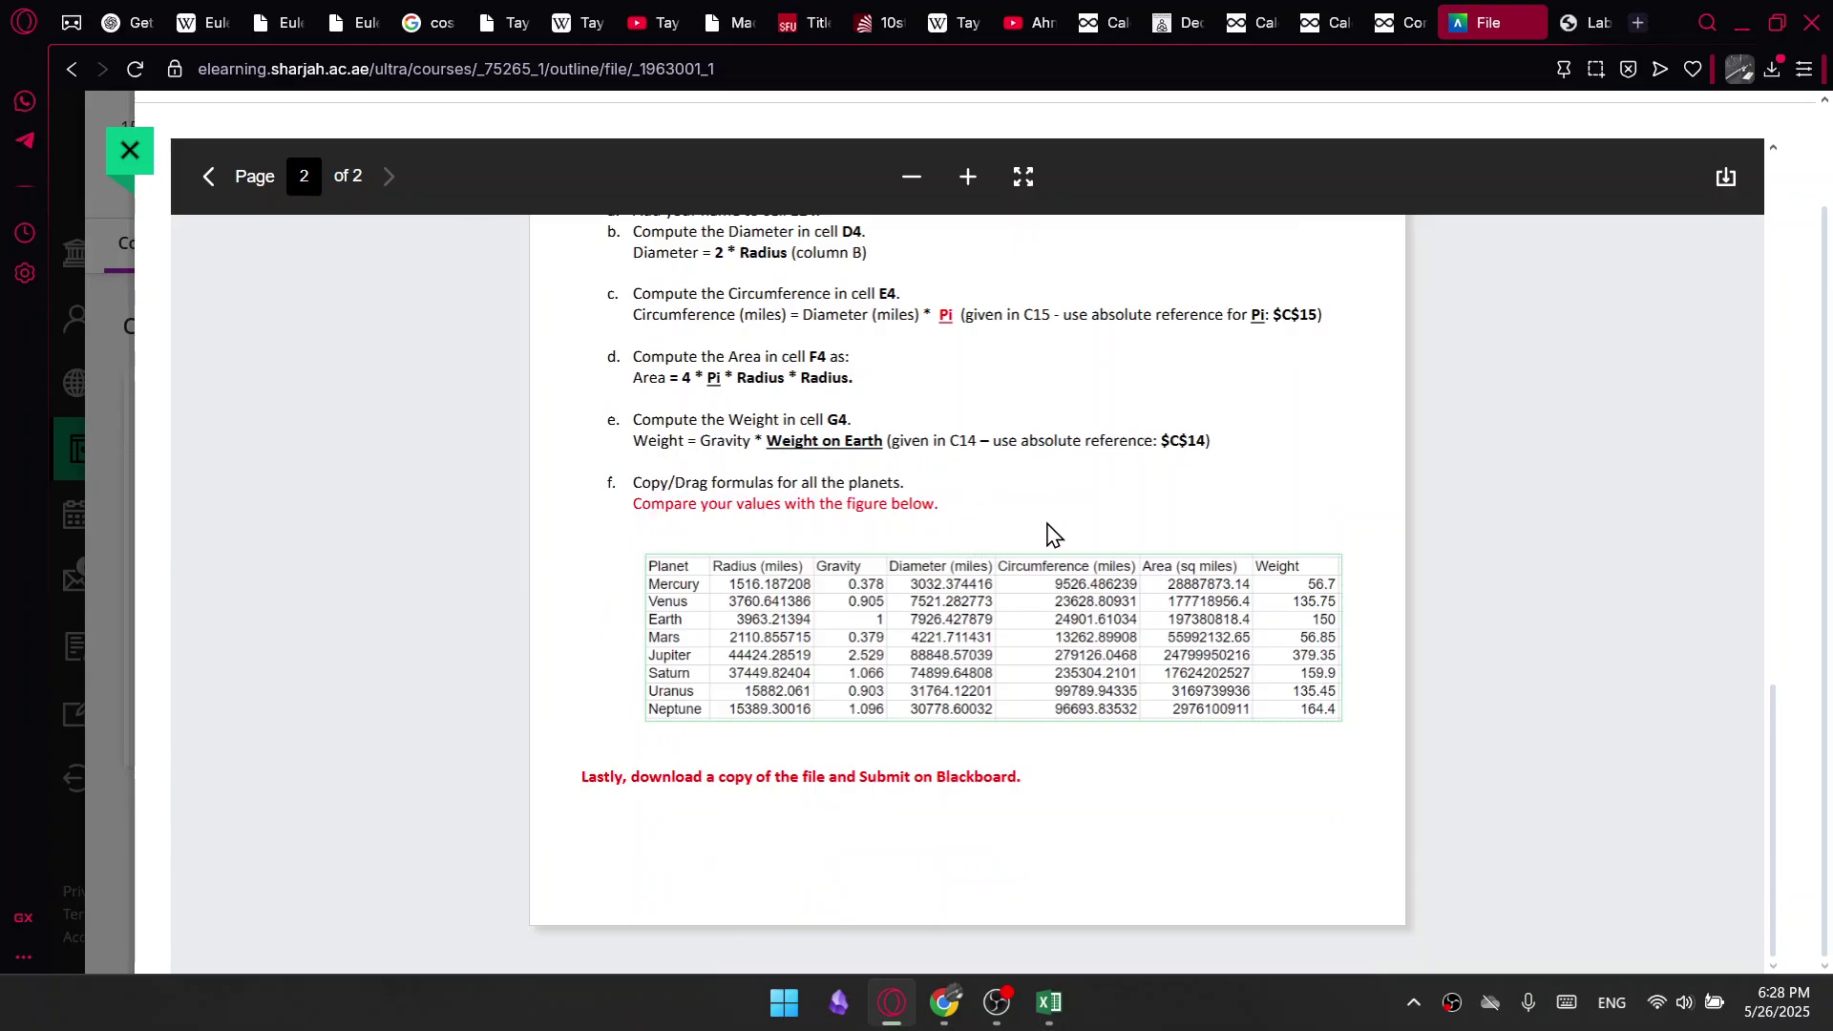
click(1005, 1010)
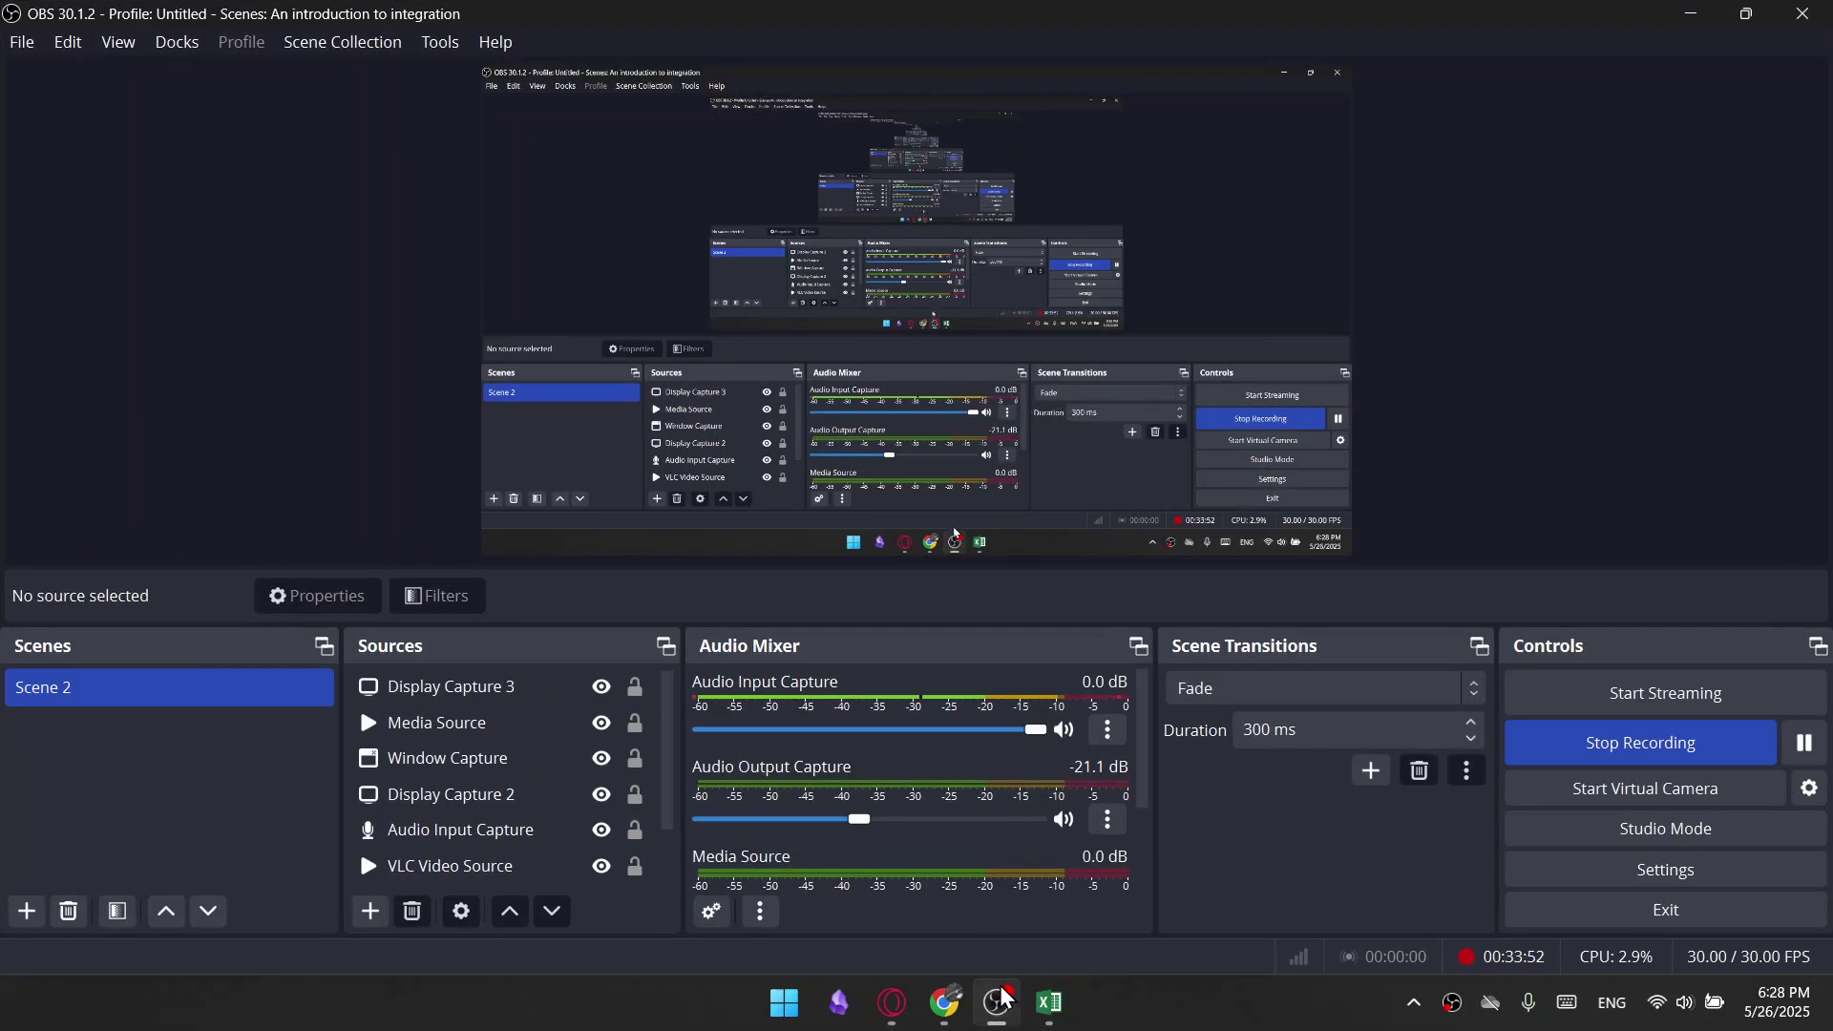
click(1054, 1020)
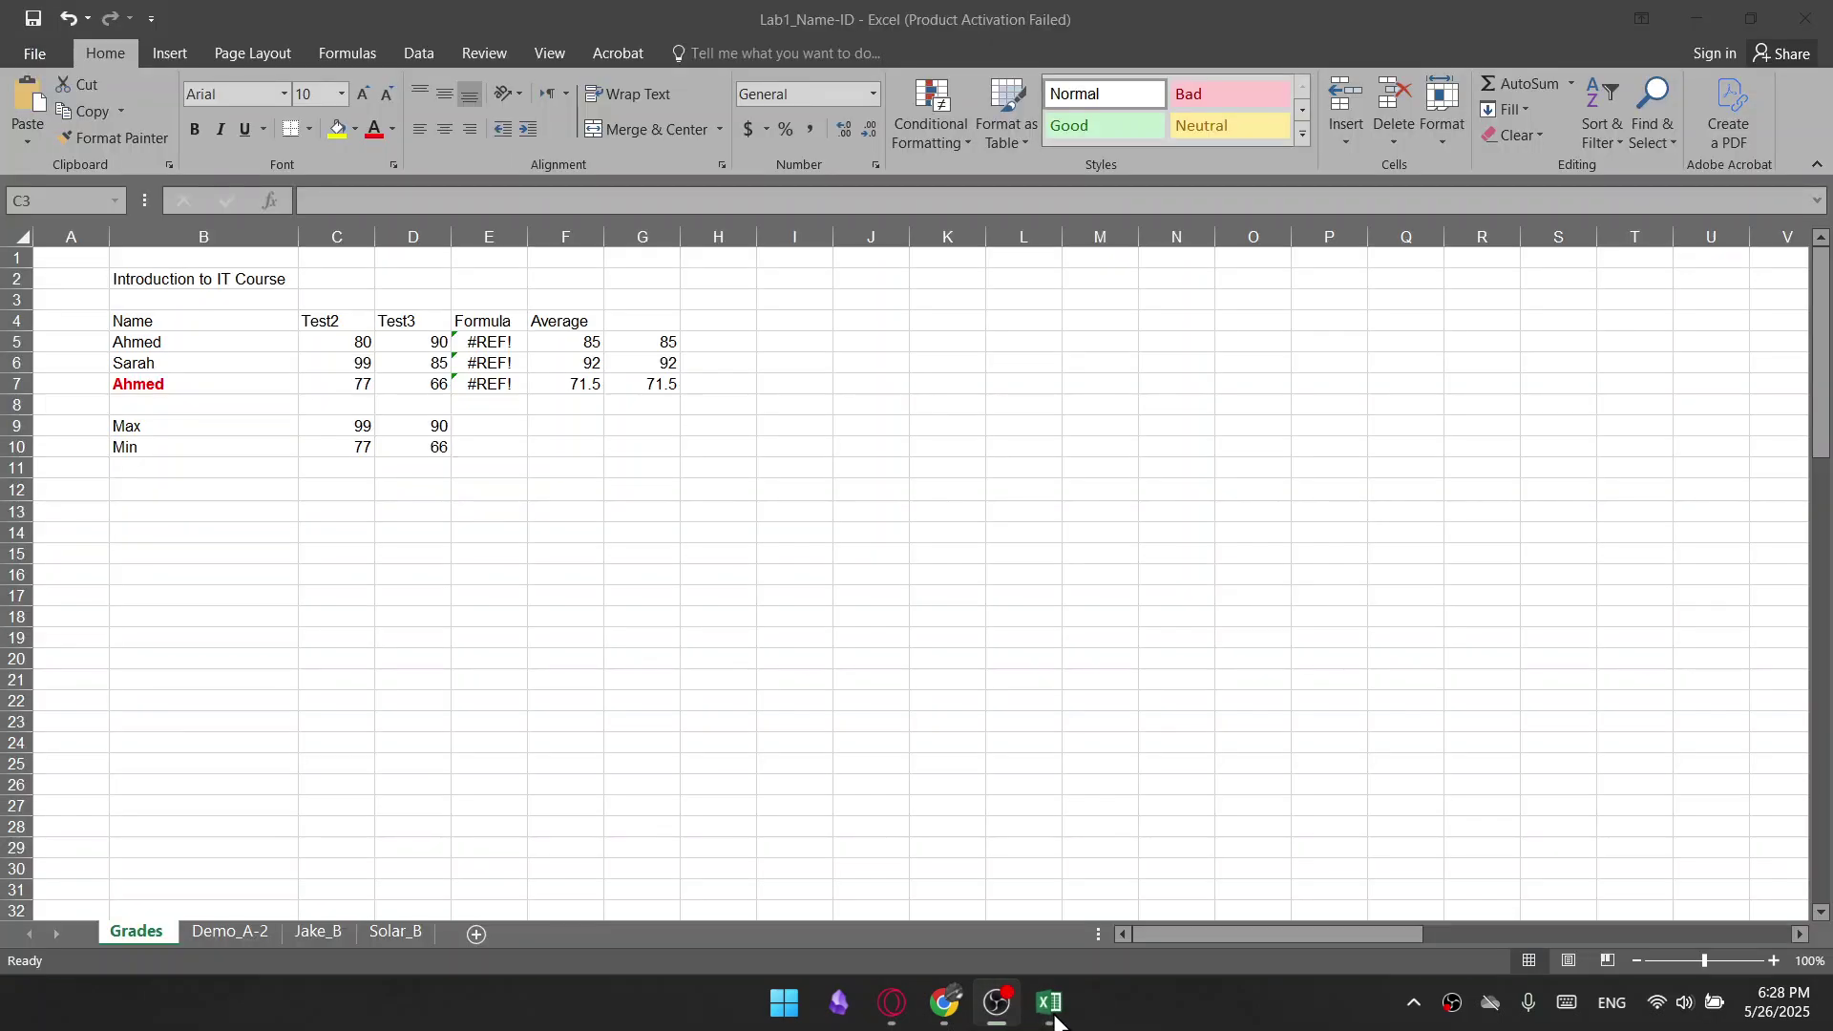